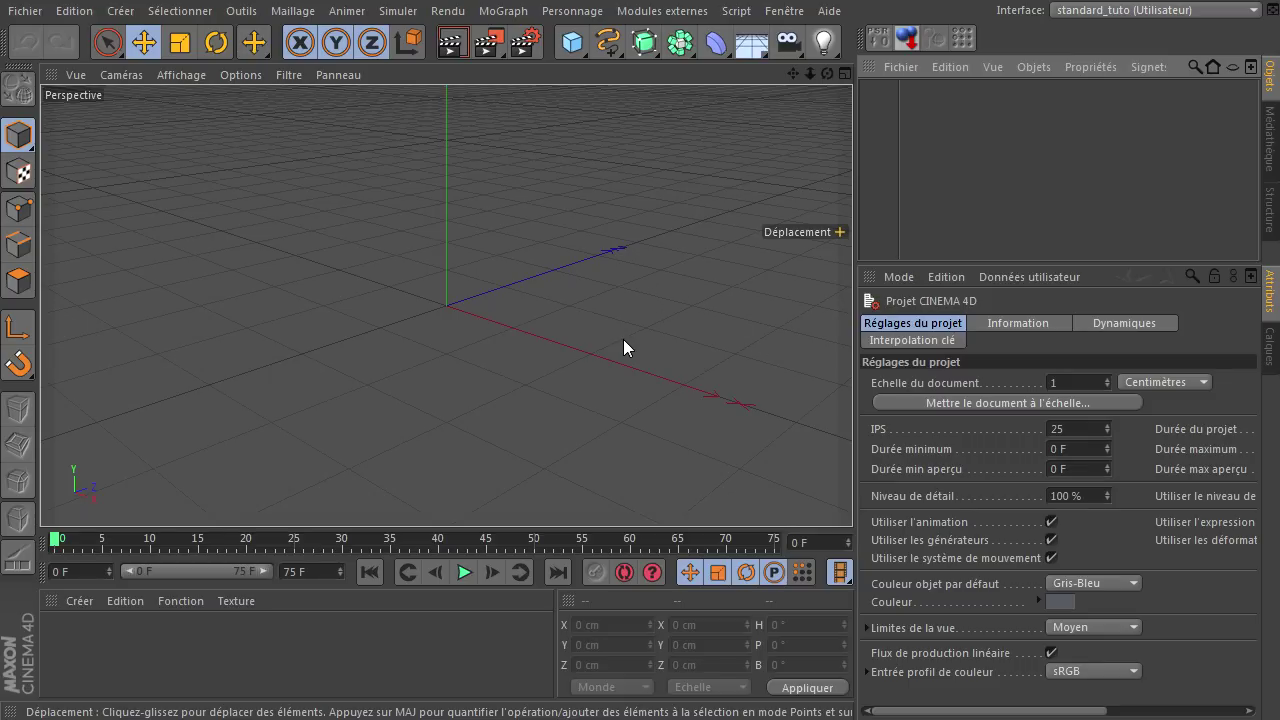
Step: Add a sphere primitive, set its type to Hexaèdre, and make it an editable polygon object
left_click(574, 45)
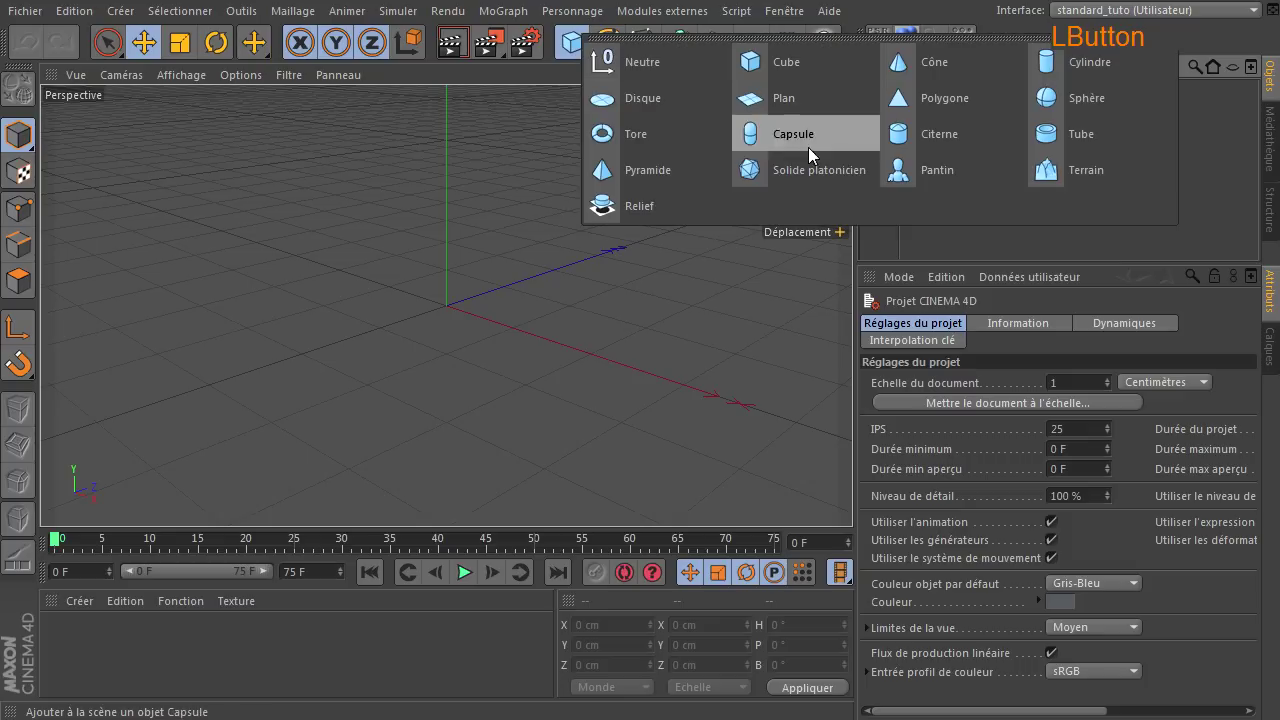
left_click(1152, 102)
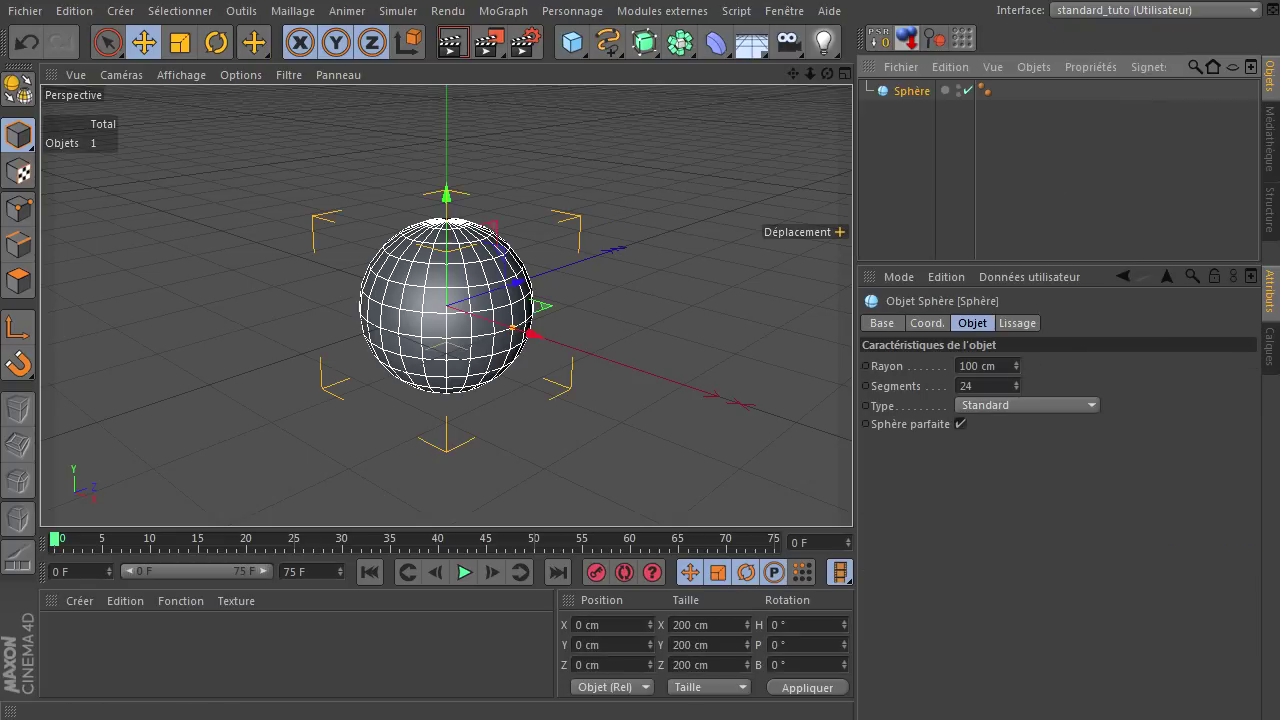
left_click(1040, 406)
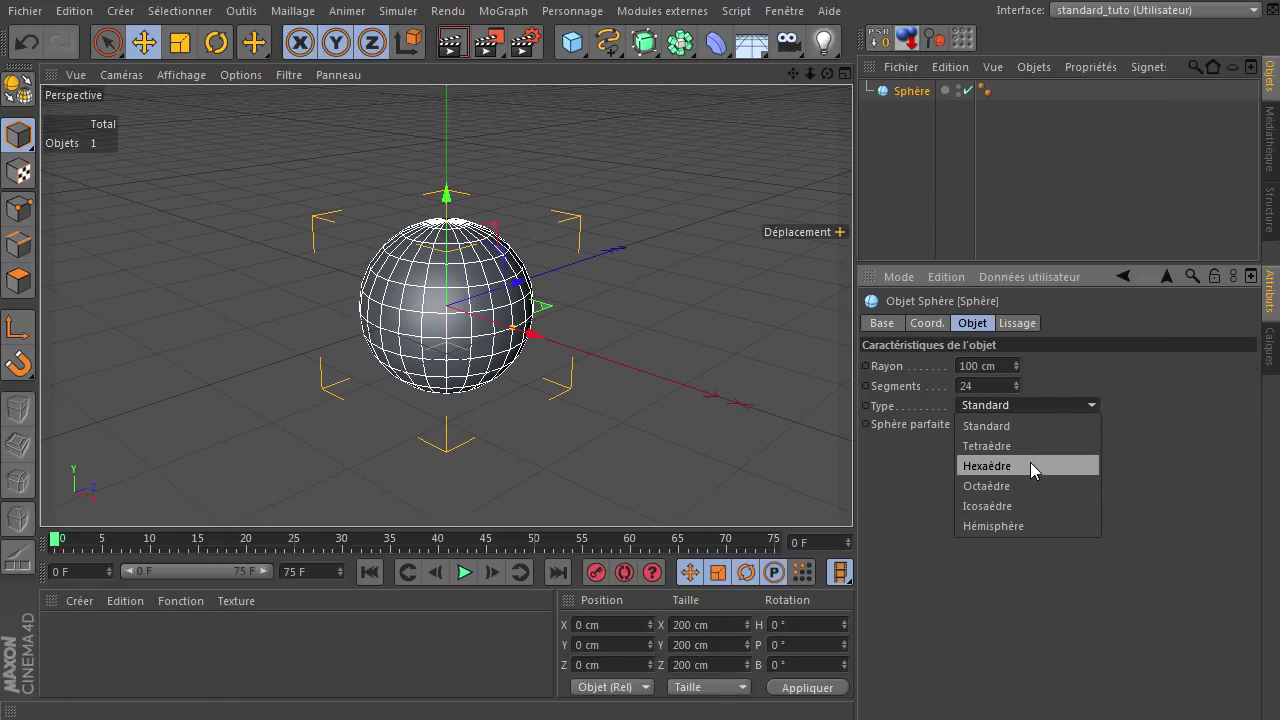
left_click(1030, 464)
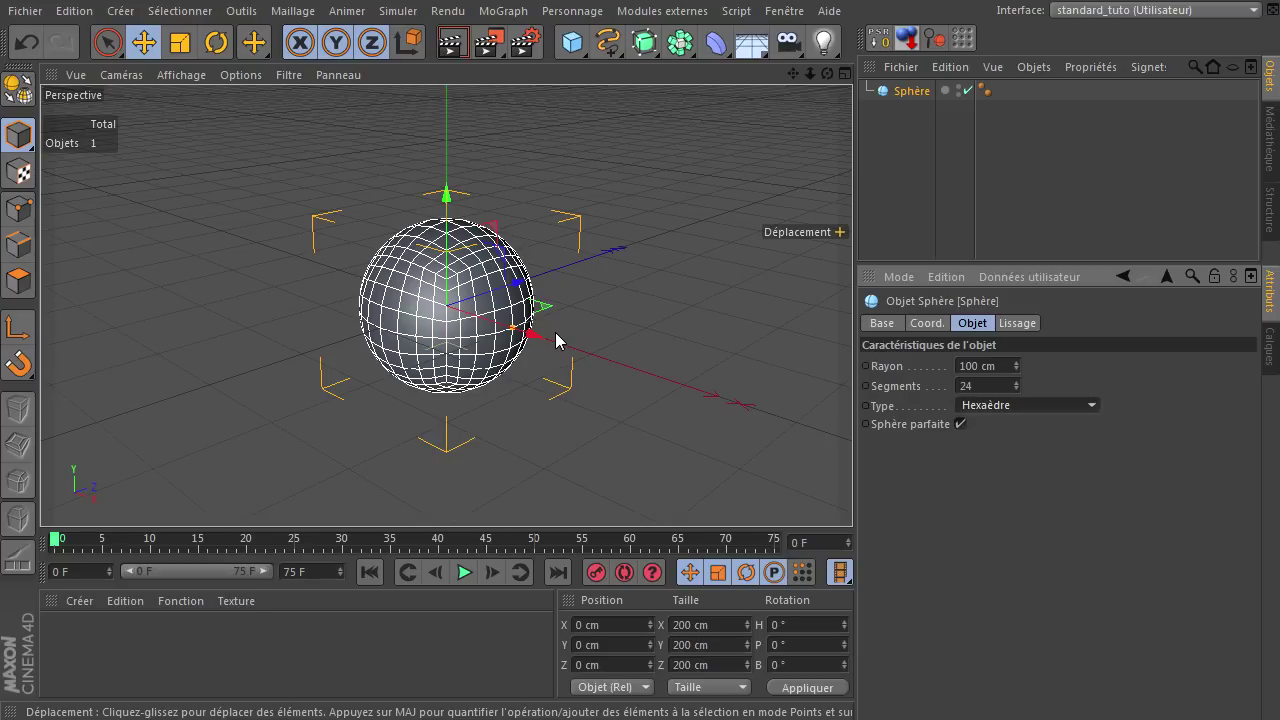
scroll(408, 332, "up", 2)
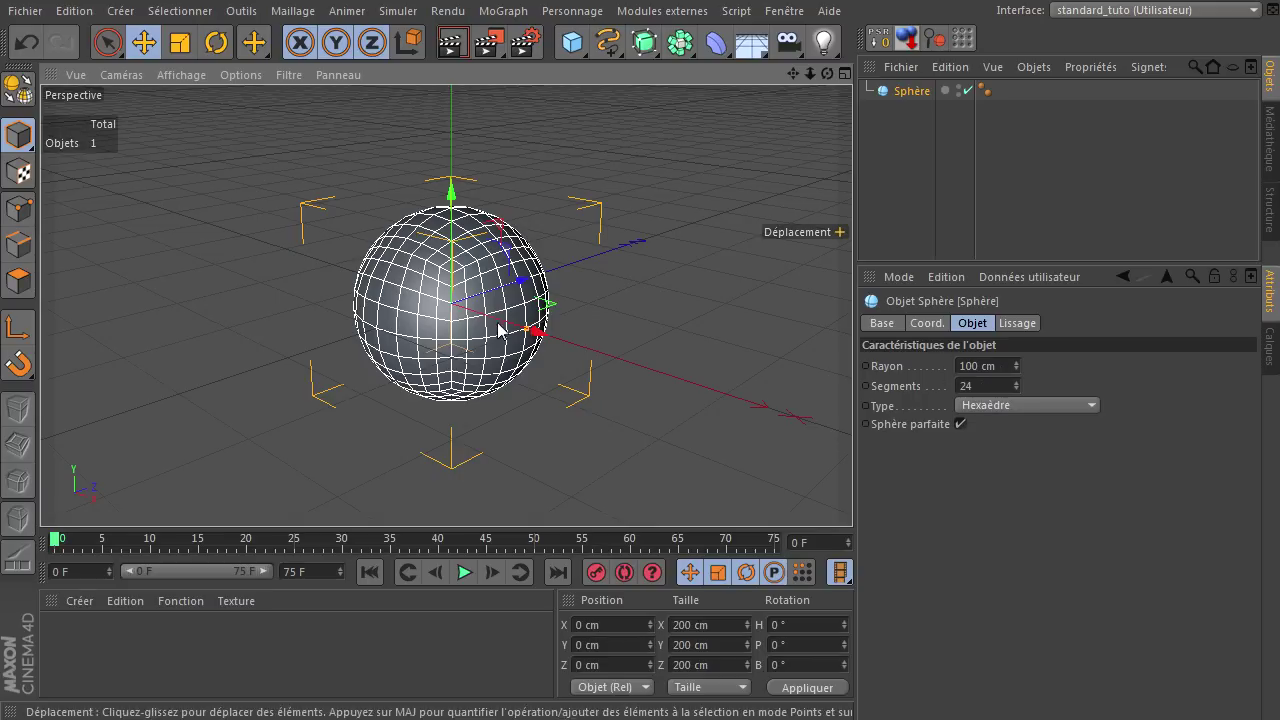
left_click(20, 90)
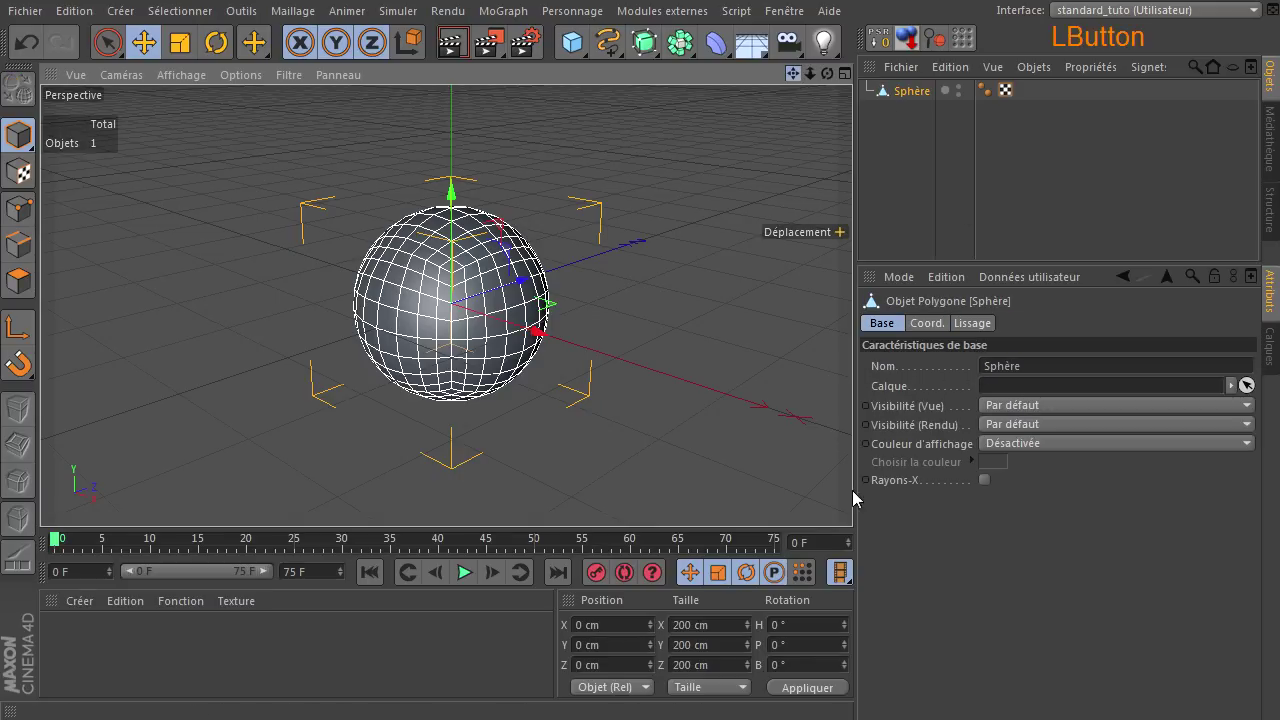
left_click_drag(827, 73, 852, 490)
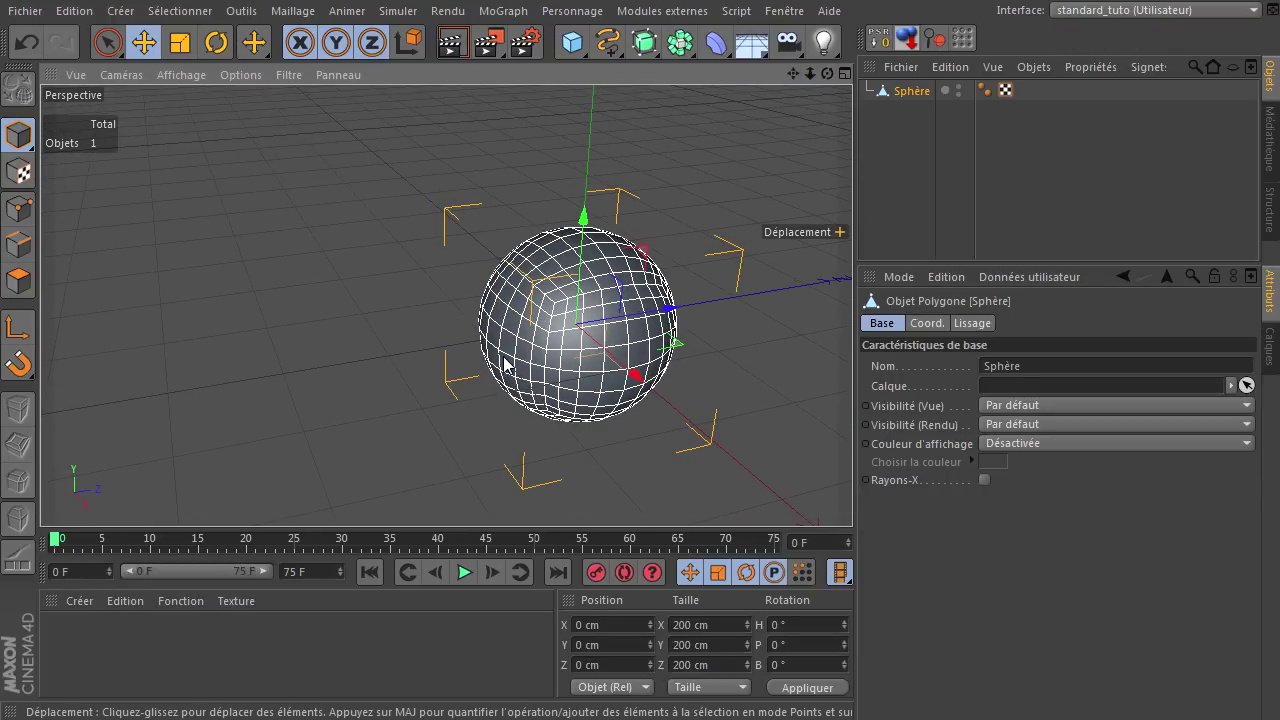
Step: In edge mode, loop-select the vertical edge loop just on the negative Z side of the sphere's centre
left_click(17, 252)
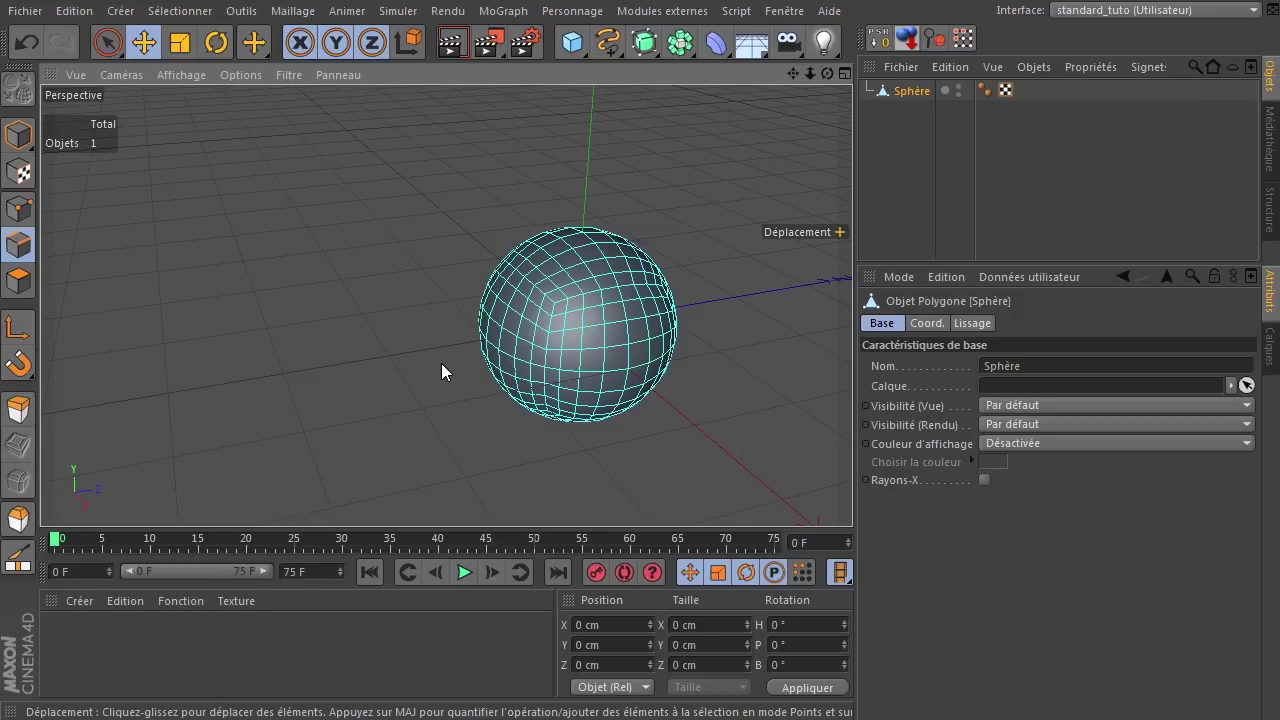
key("u")
key("l")
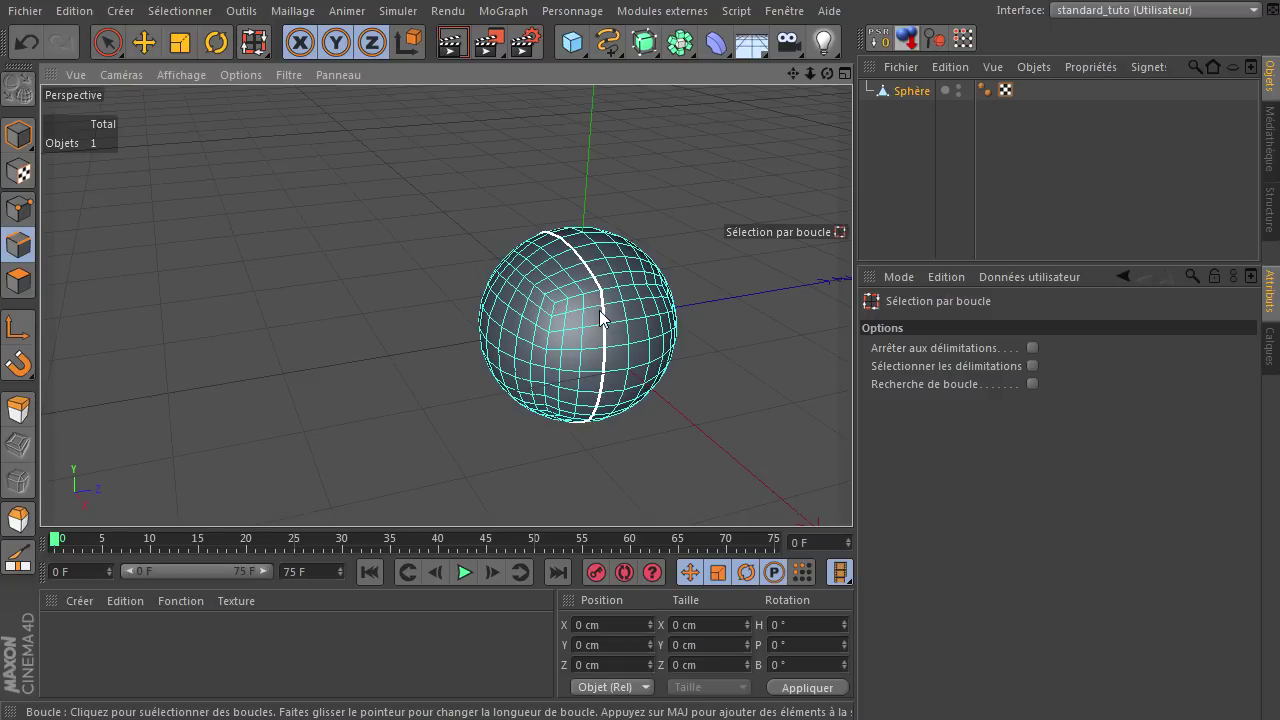
left_click_drag(827, 73, 853, 500)
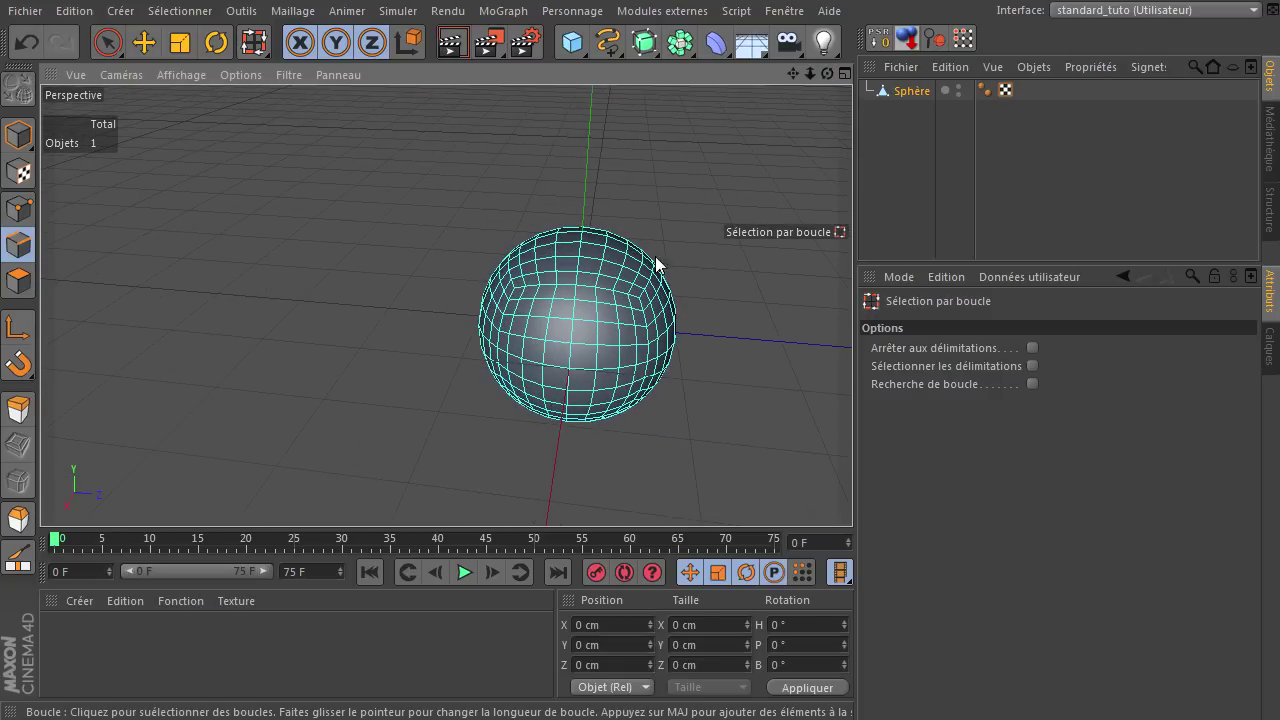
left_click(553, 309)
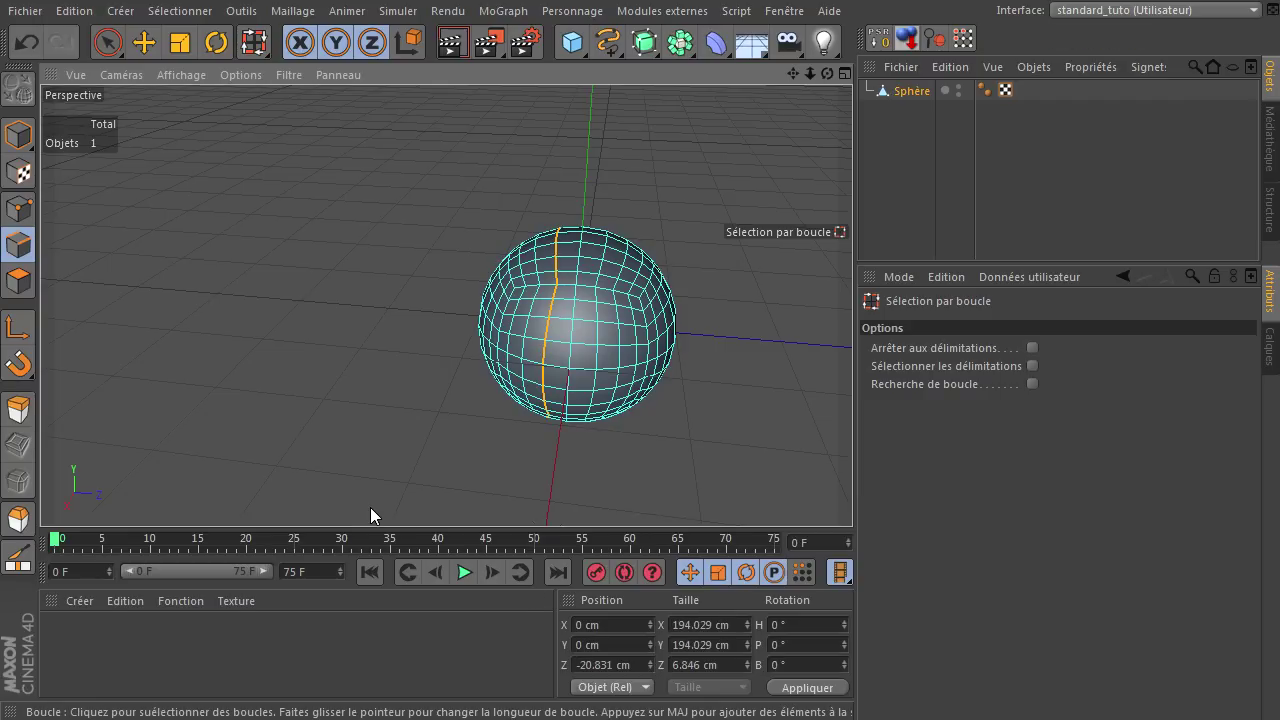
Step: Use Sélection de remplissage to select all polygons on the negative Z side of the edge loop
key("u")
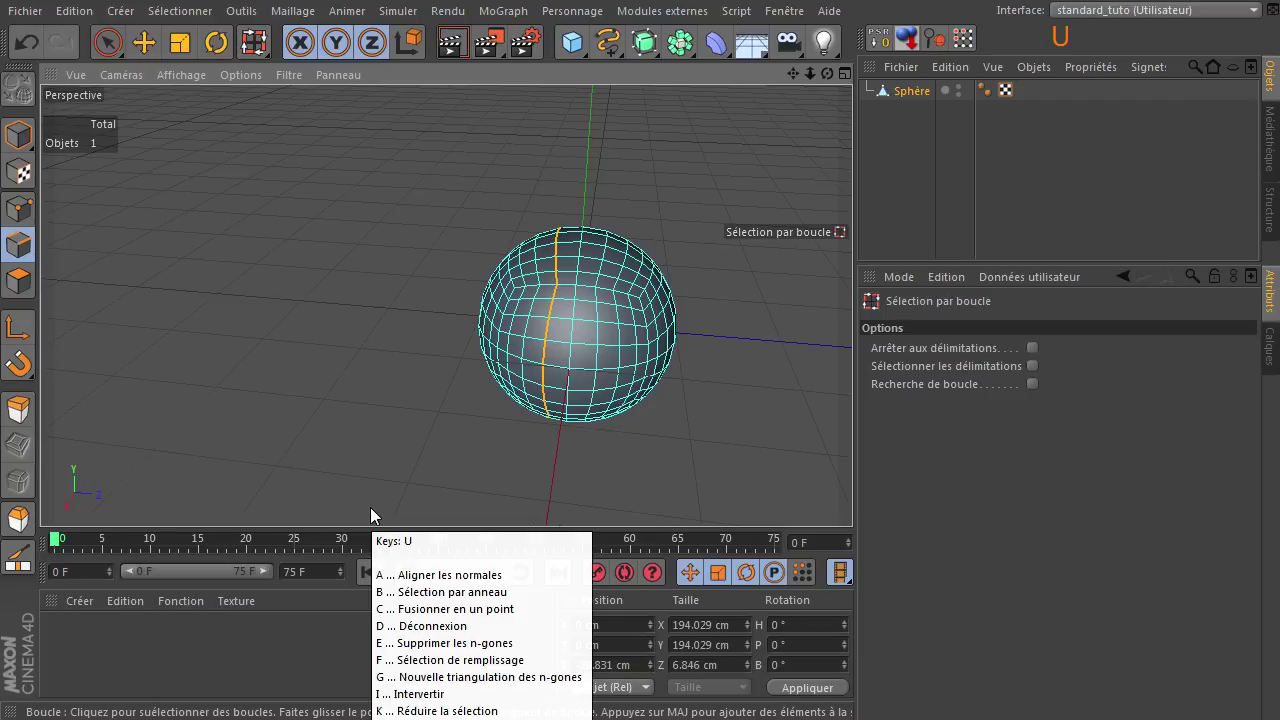
key("f")
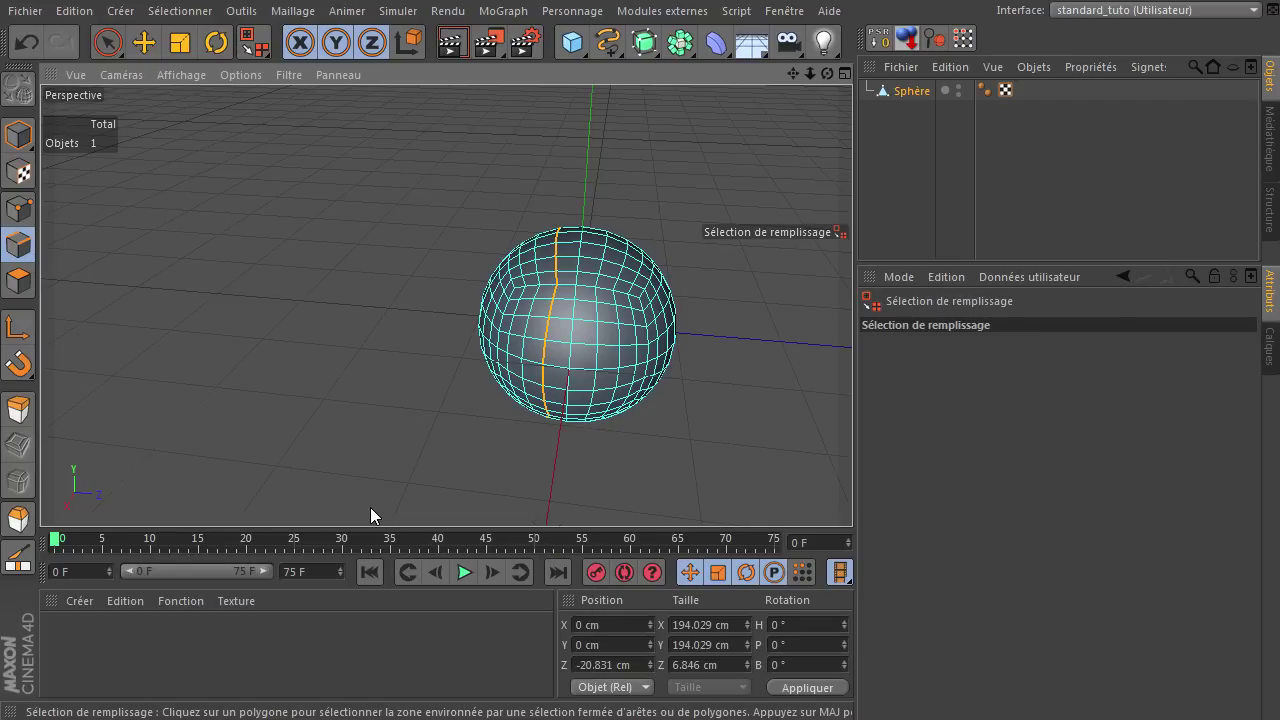
left_click(182, 10)
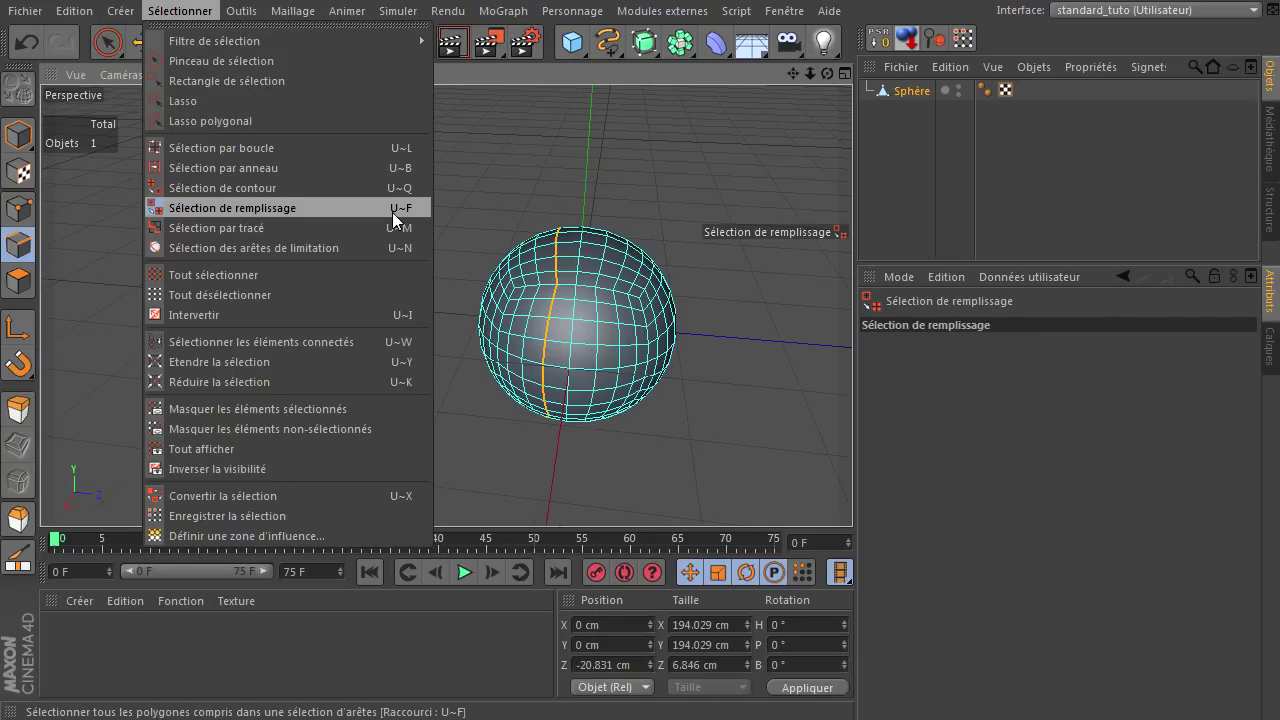
left_click(187, 12)
left_click(533, 281)
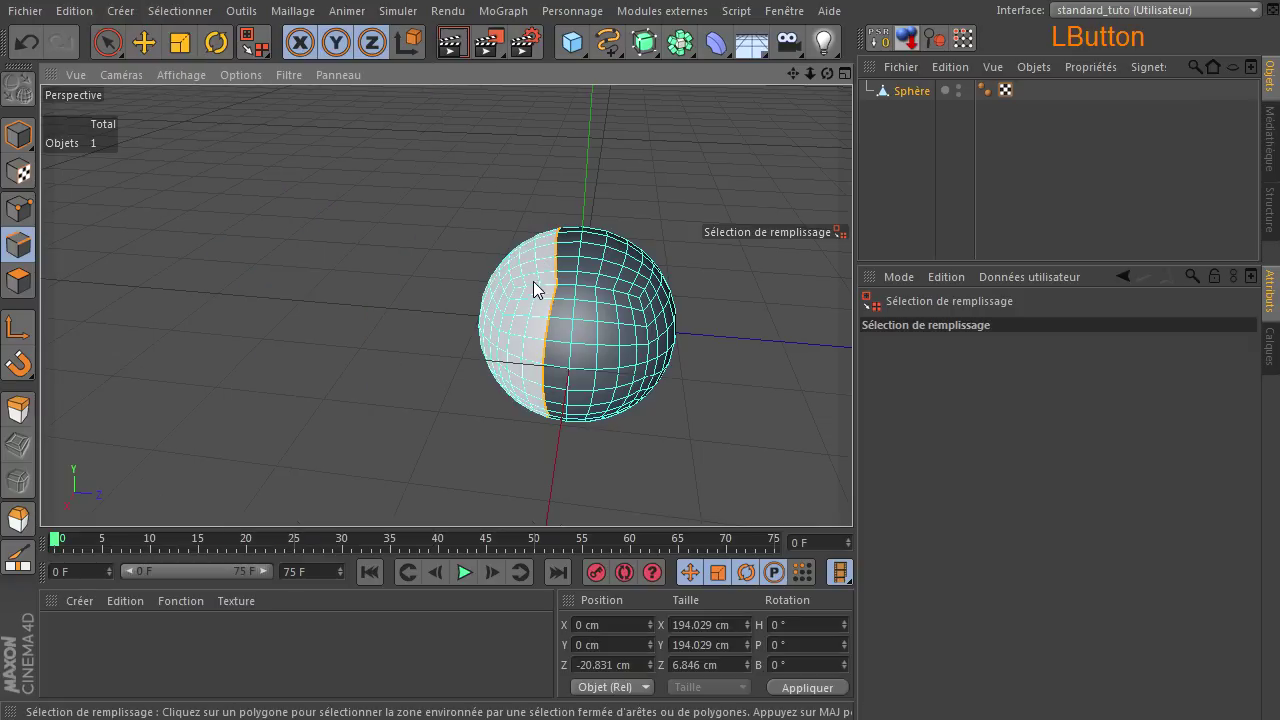
left_click(530, 295)
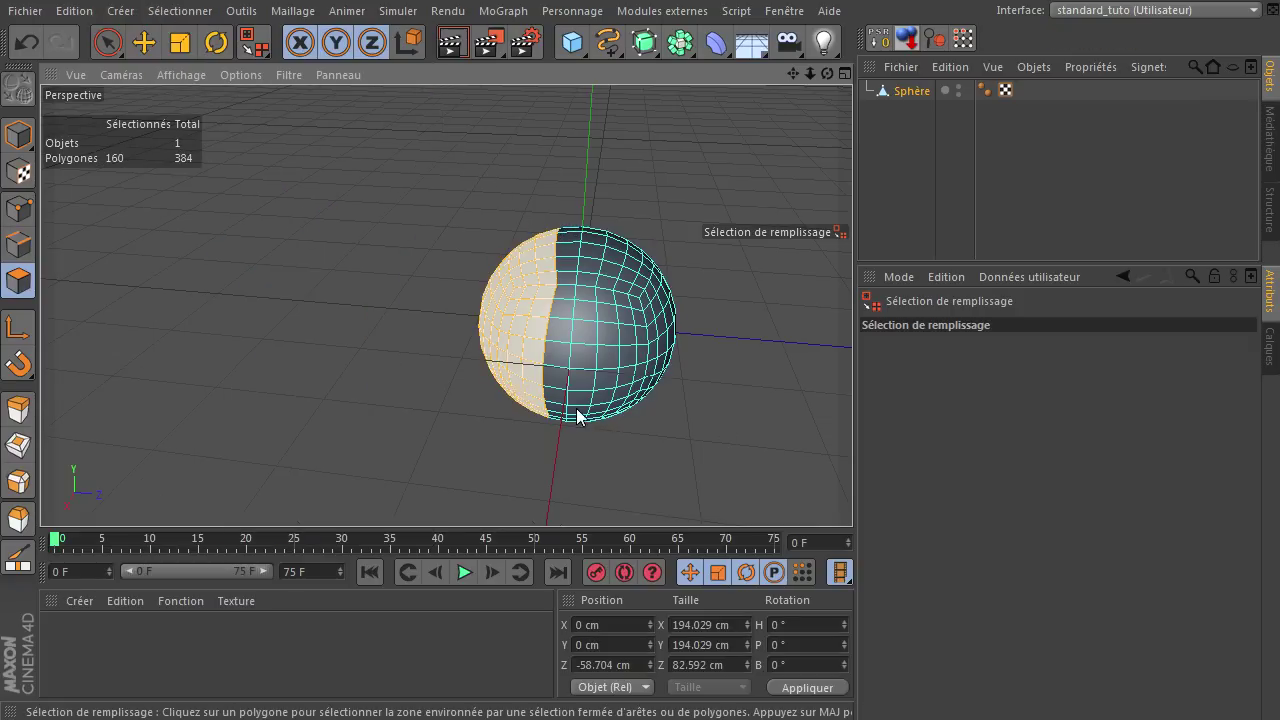
Step: Convert the polygon selection to points, delete those points to leave a half sphere, and return to model mode
key("ctrl")
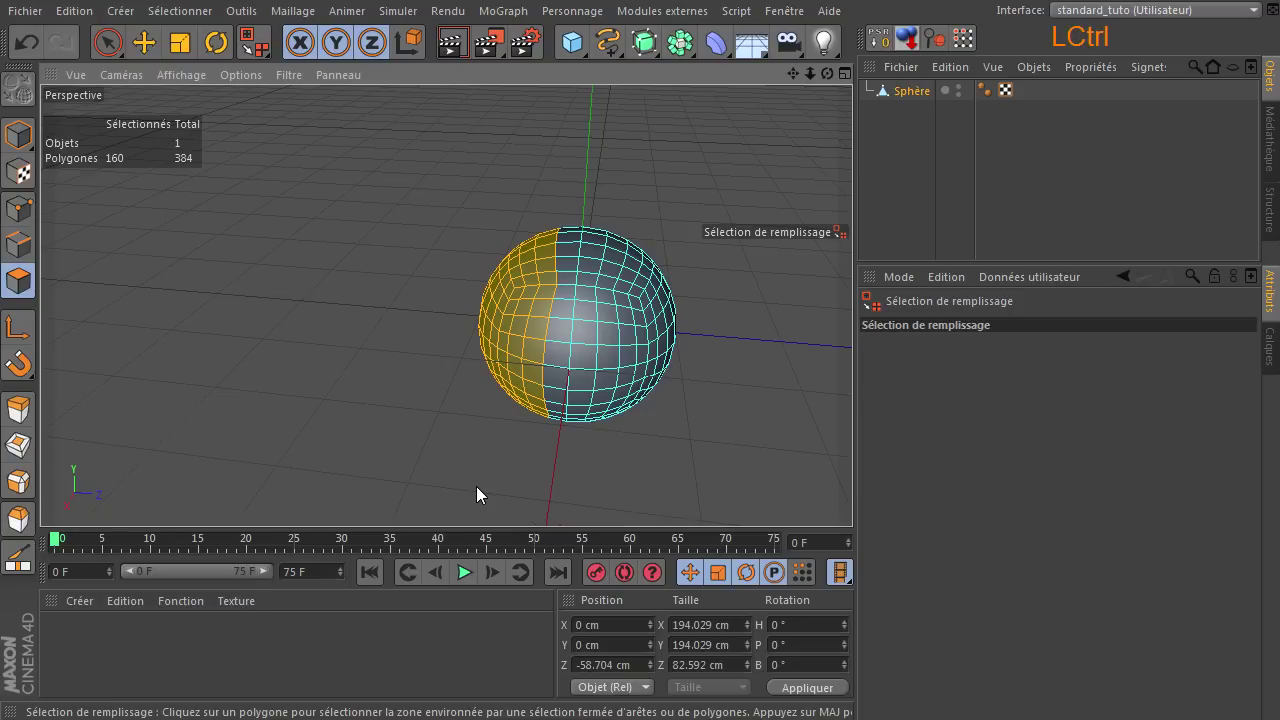
left_click(18, 212, "ctrl")
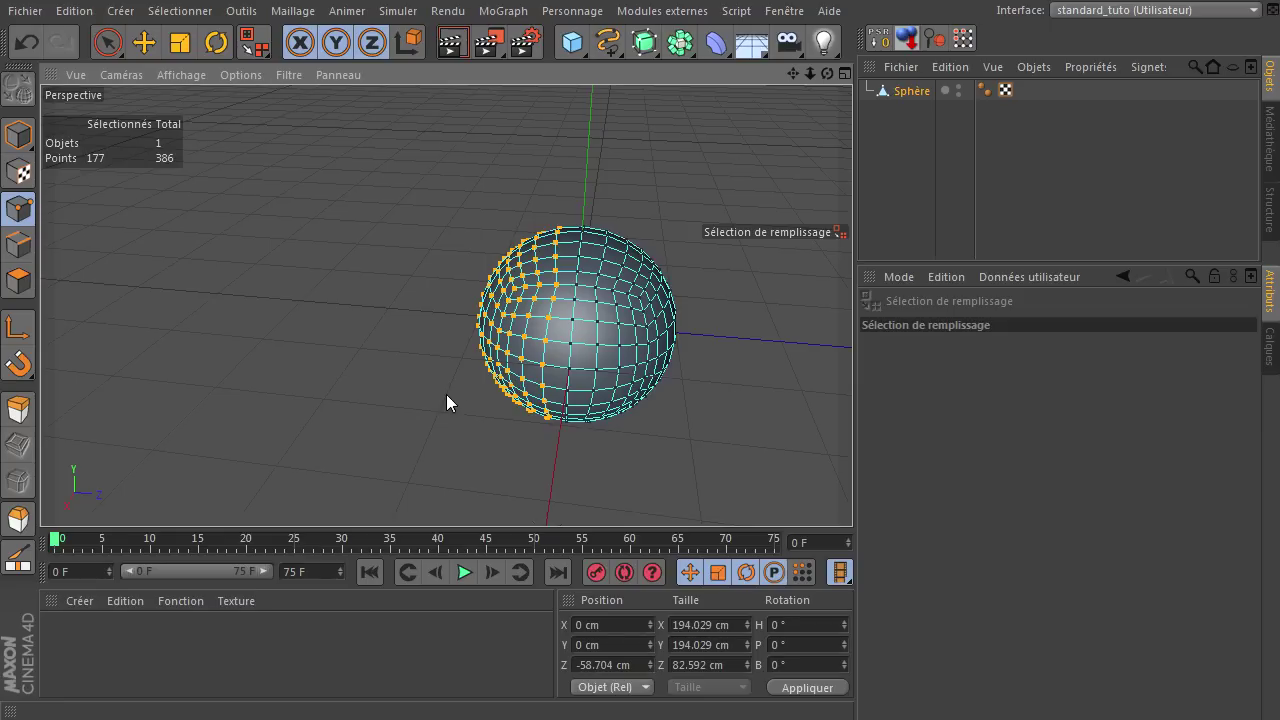
key("Delete")
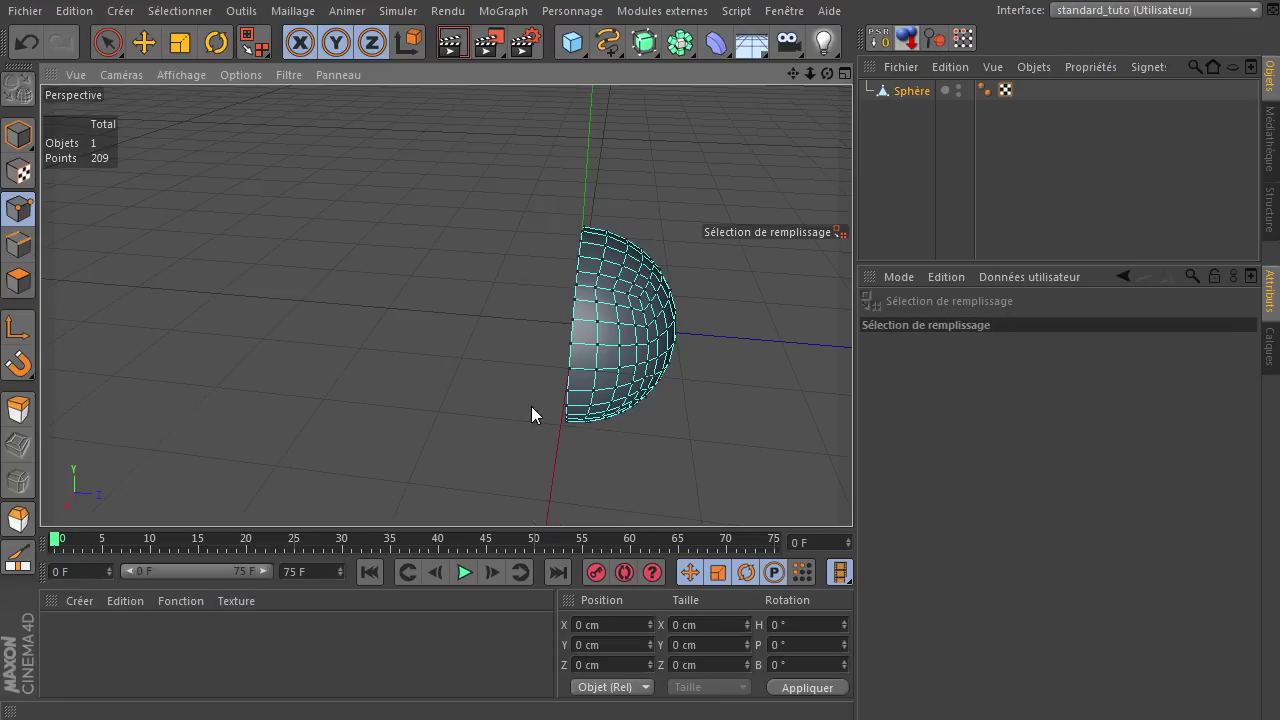
mouse_move(827, 77)
left_mouse_down()
mouse_move(846, 494)
mouse_move(836, 80)
left_mouse_up()
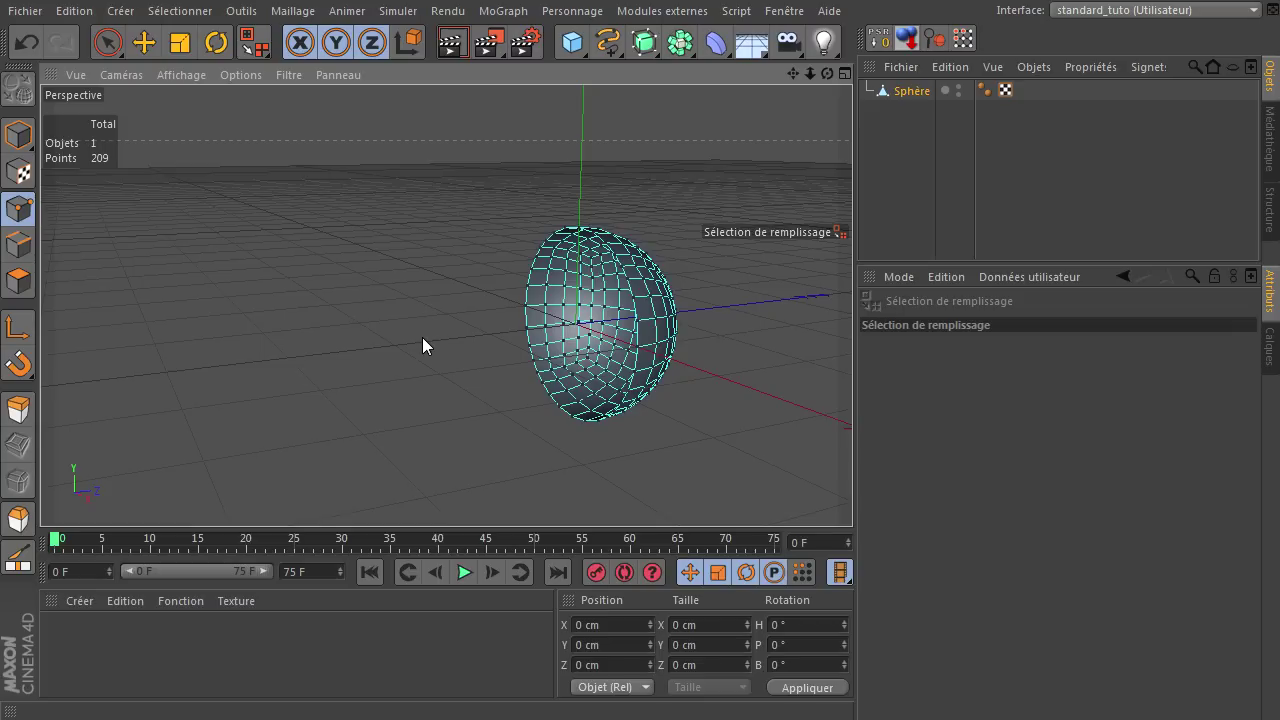
left_click(18, 134)
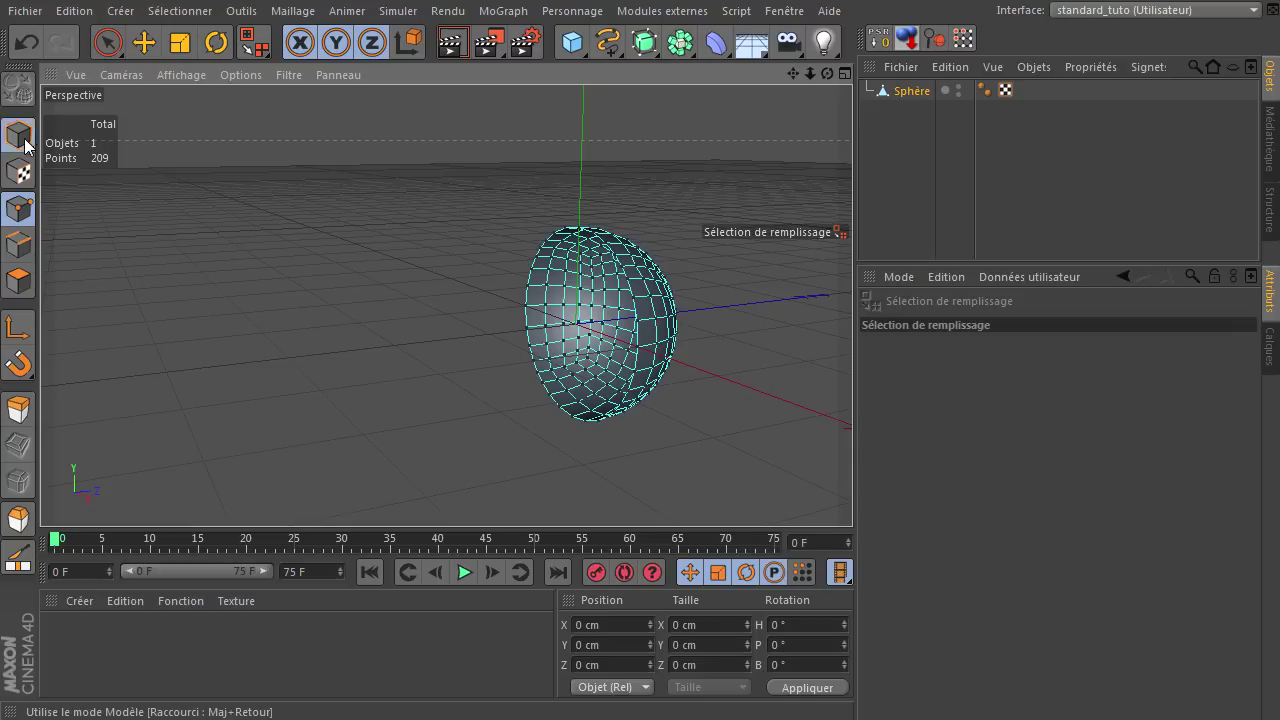
mouse_move(852, 490)
left_mouse_down()
mouse_move(834, 490)
mouse_move(863, 496)
mouse_move(835, 487)
mouse_move(852, 490)
left_mouse_up()
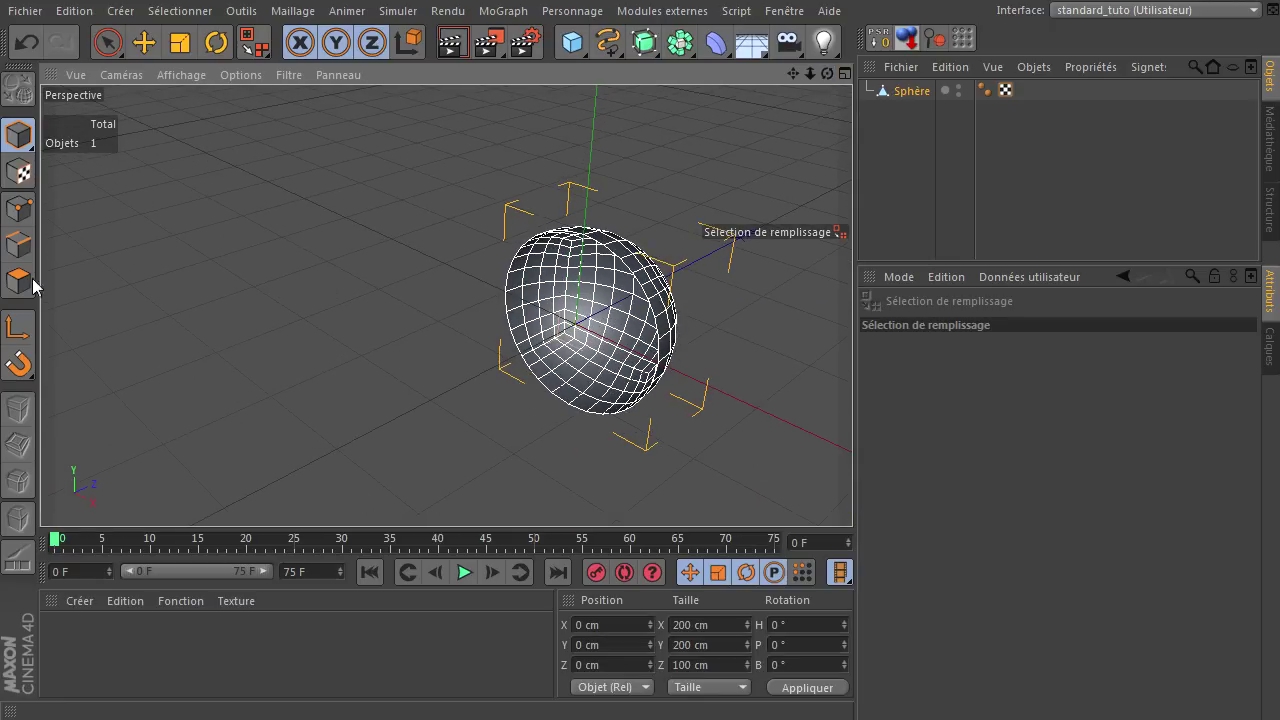
Step: In point mode, loop-select the points along the half sphere's open rim to check how many there are
left_click(18, 208)
key("u")
key("l")
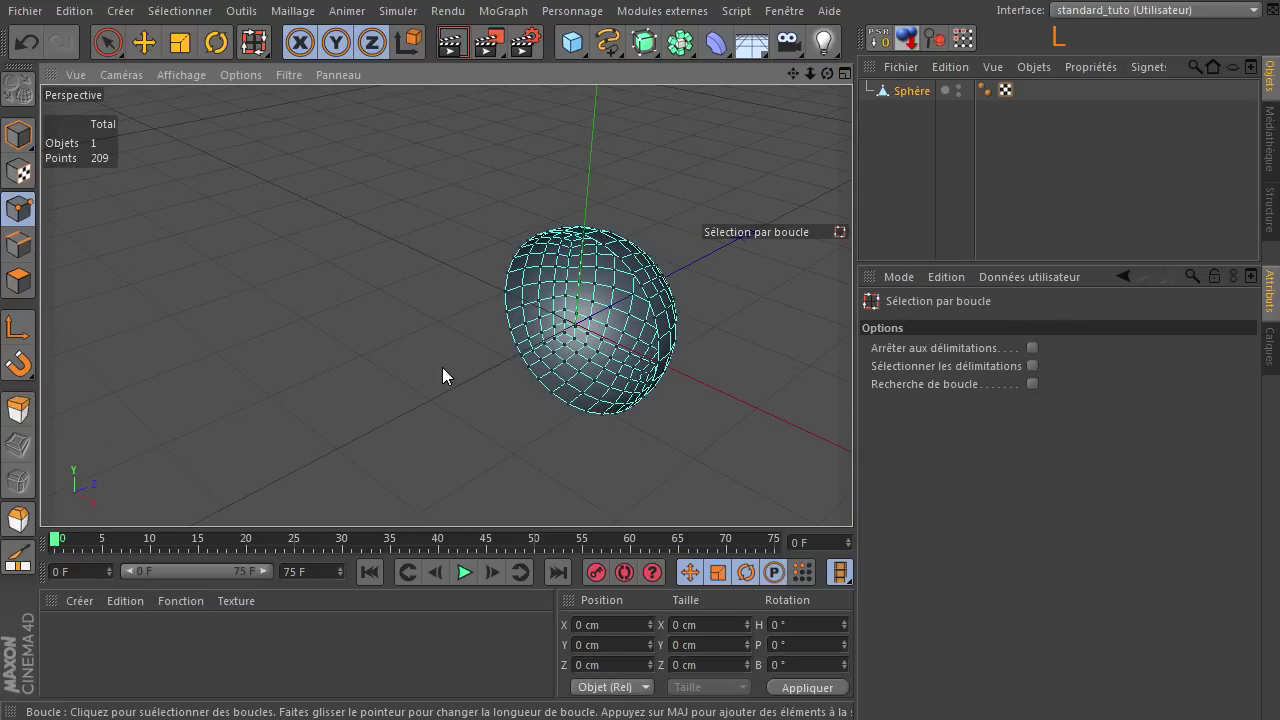
left_click(510, 308)
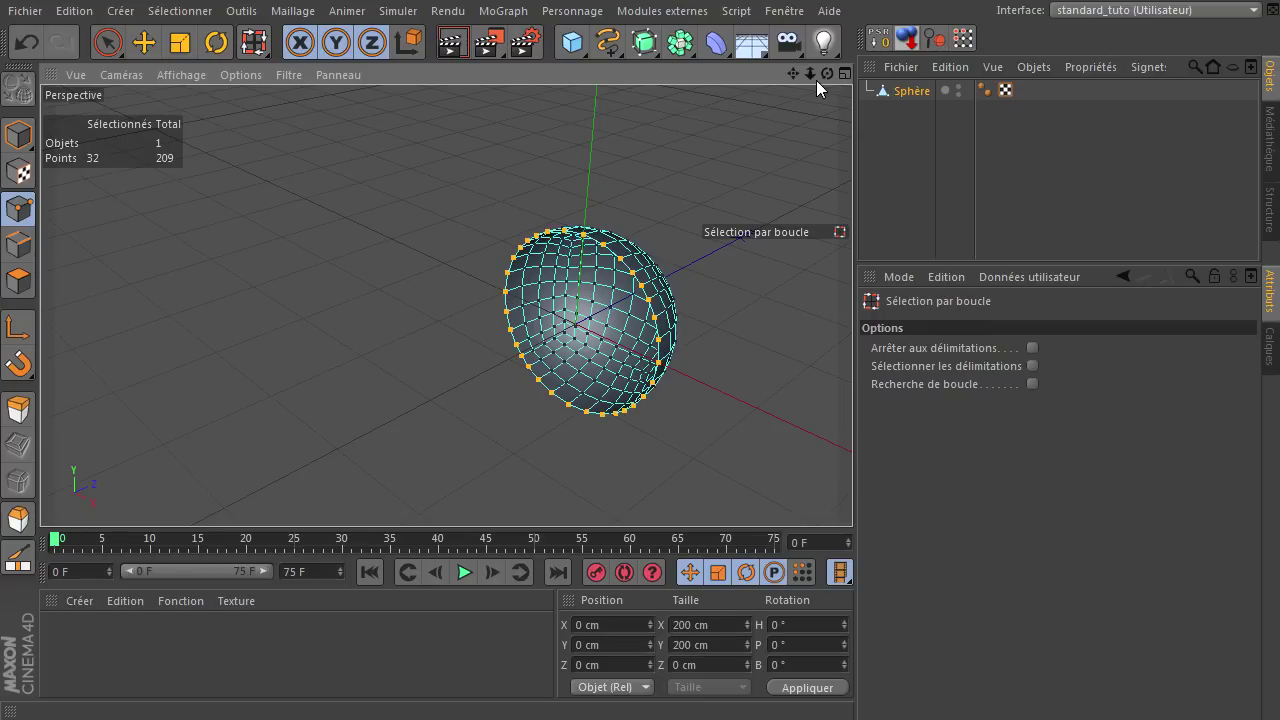
left_click_drag(852, 490, 852, 490, "alt")
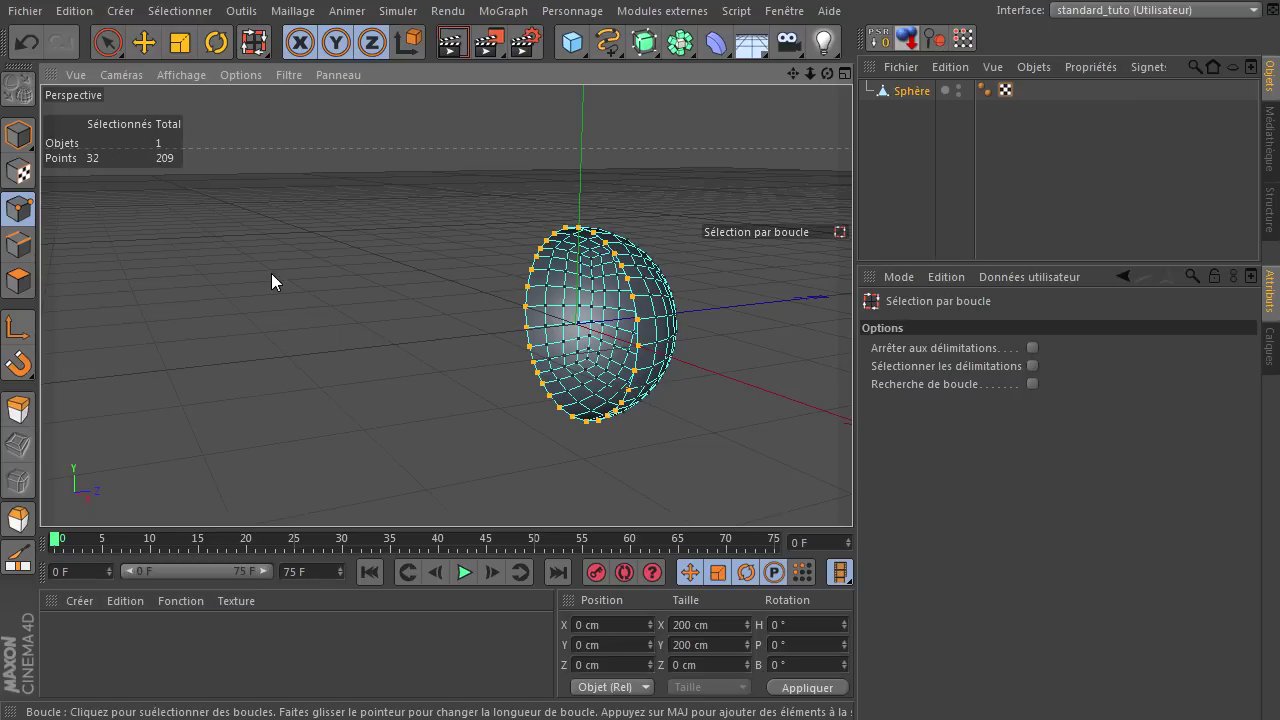
Step: In the view's Affichage frontal settings, toggle Points sélectionnés and Total de points off and back on
key("shift+v")
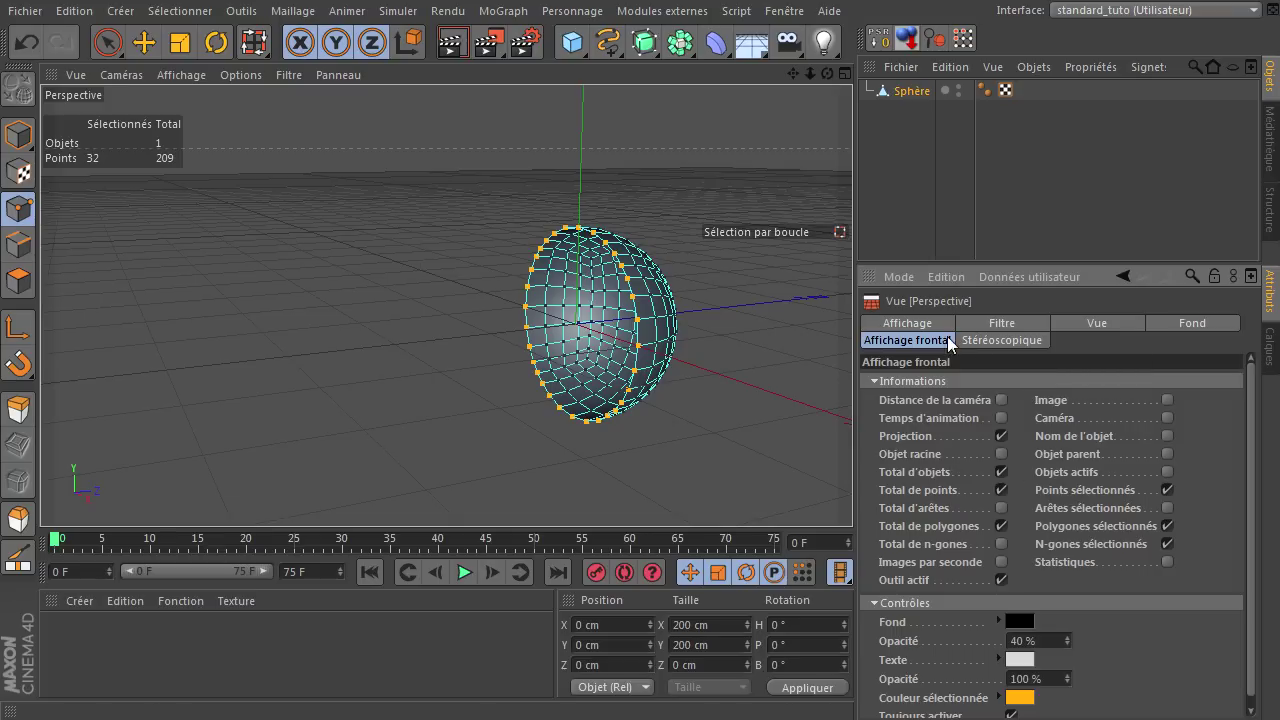
left_click(893, 345)
left_click(1167, 491)
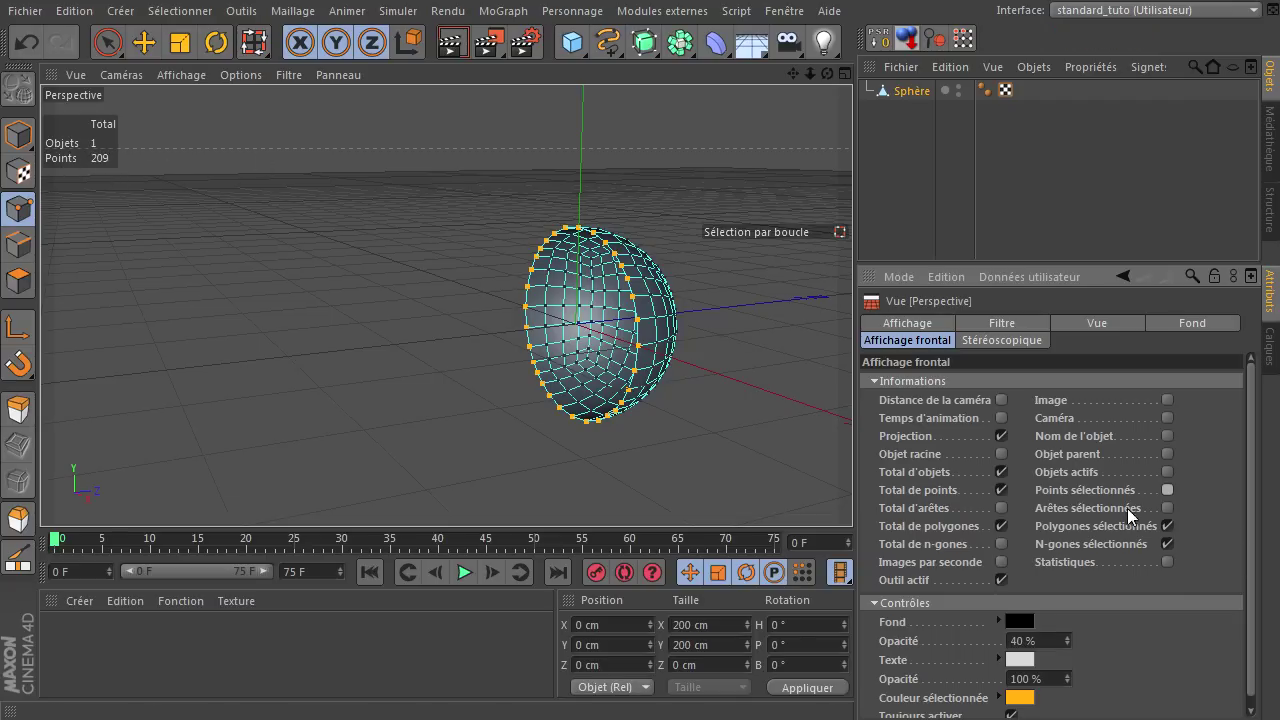
left_click(1167, 491)
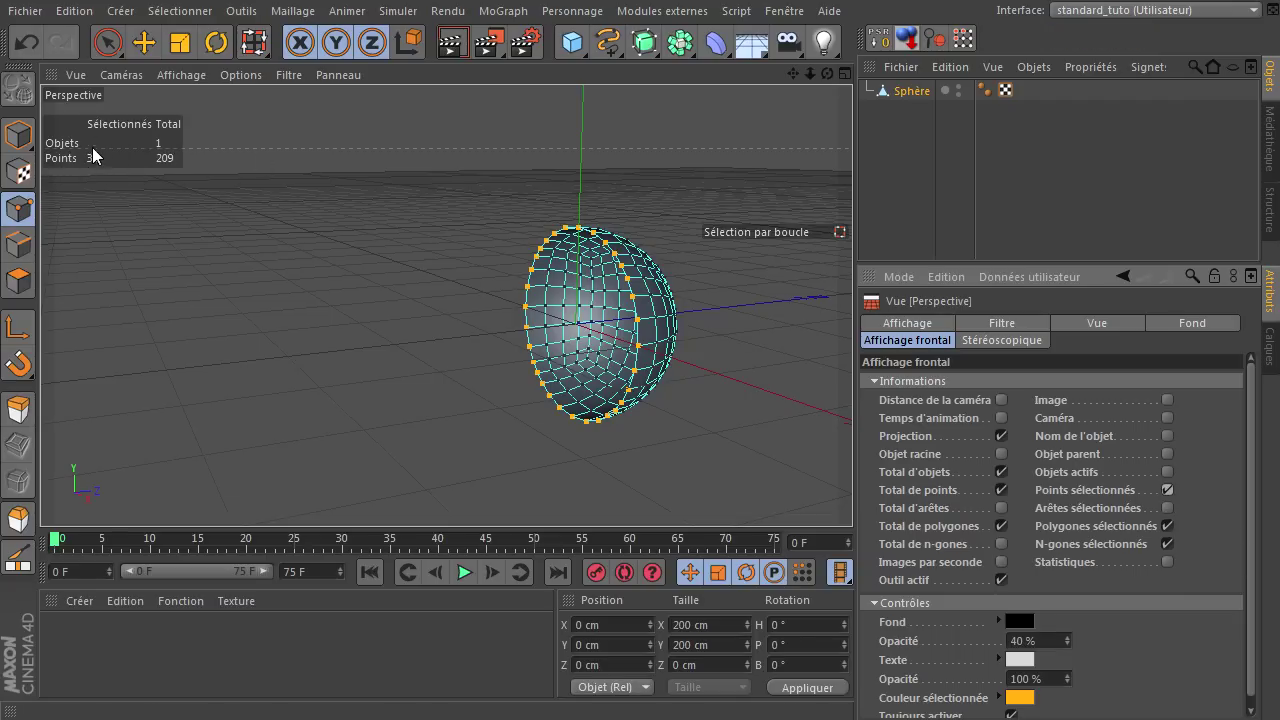
left_click(1001, 490)
left_click(1001, 490)
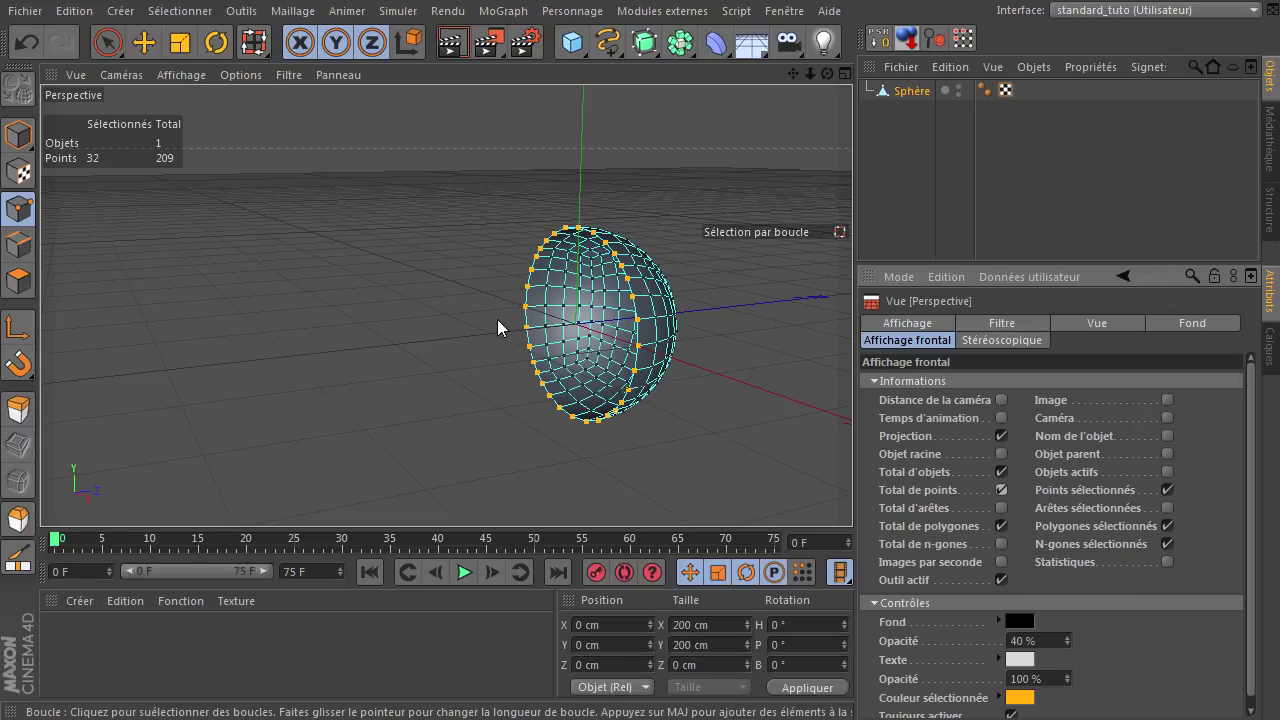
Step: Deselect the rim points, add a cylinder primitive at the origin, and switch to model mode
left_click(108, 42)
left_click(282, 203)
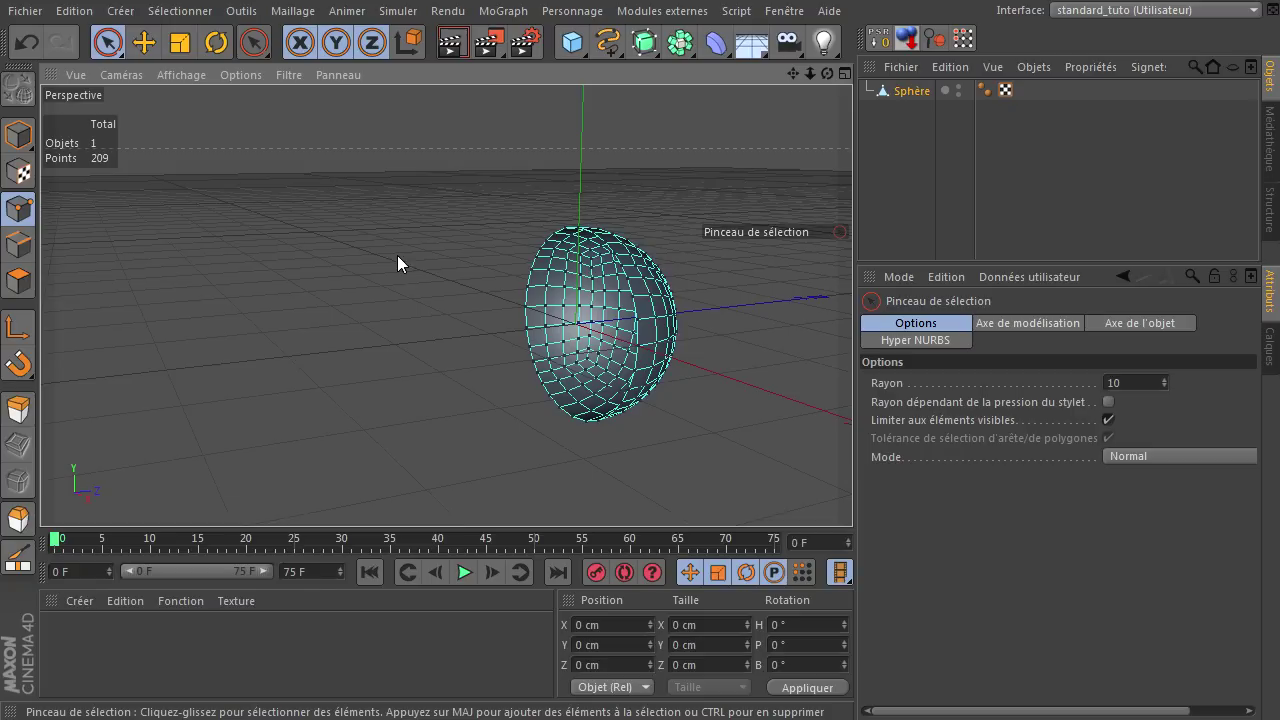
left_click_drag(571, 42, 1129, 59)
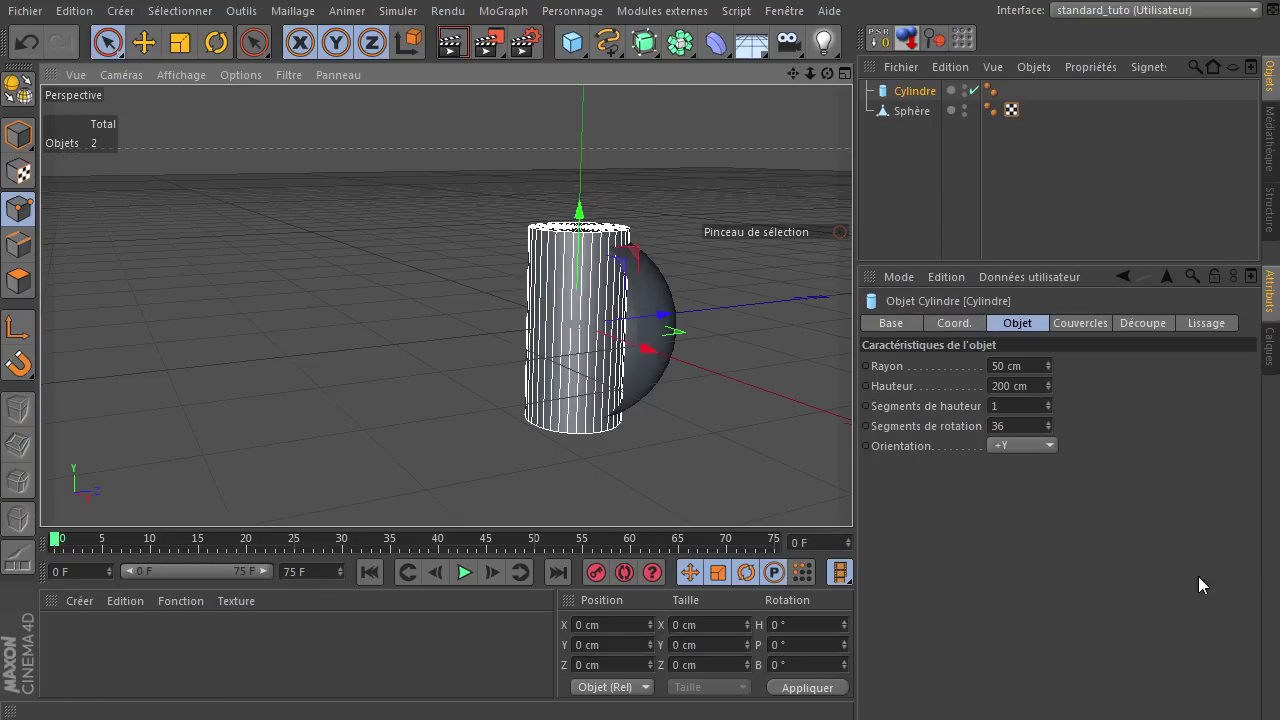
left_click(18, 134)
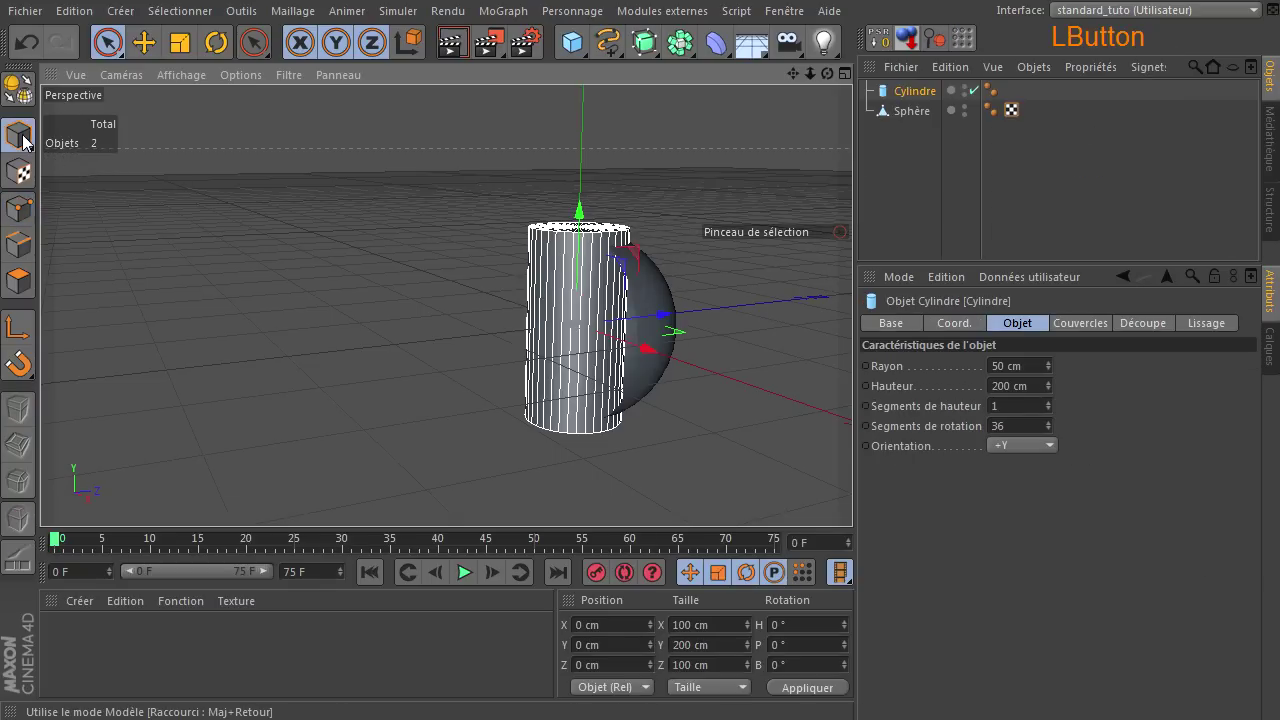
Step: Disable the cylinder's caps (Couvercles) and set its orientation to +Z
left_click(1088, 325)
left_click(936, 365)
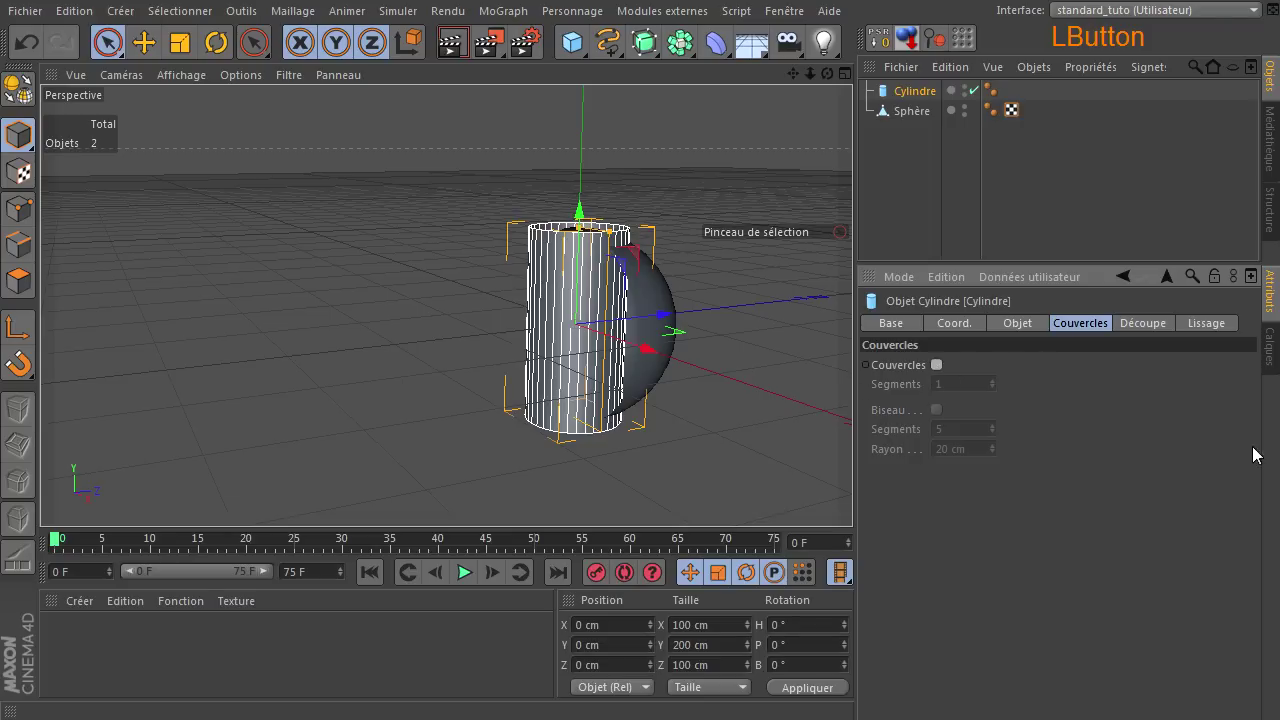
left_click(1027, 324)
left_click(1012, 443)
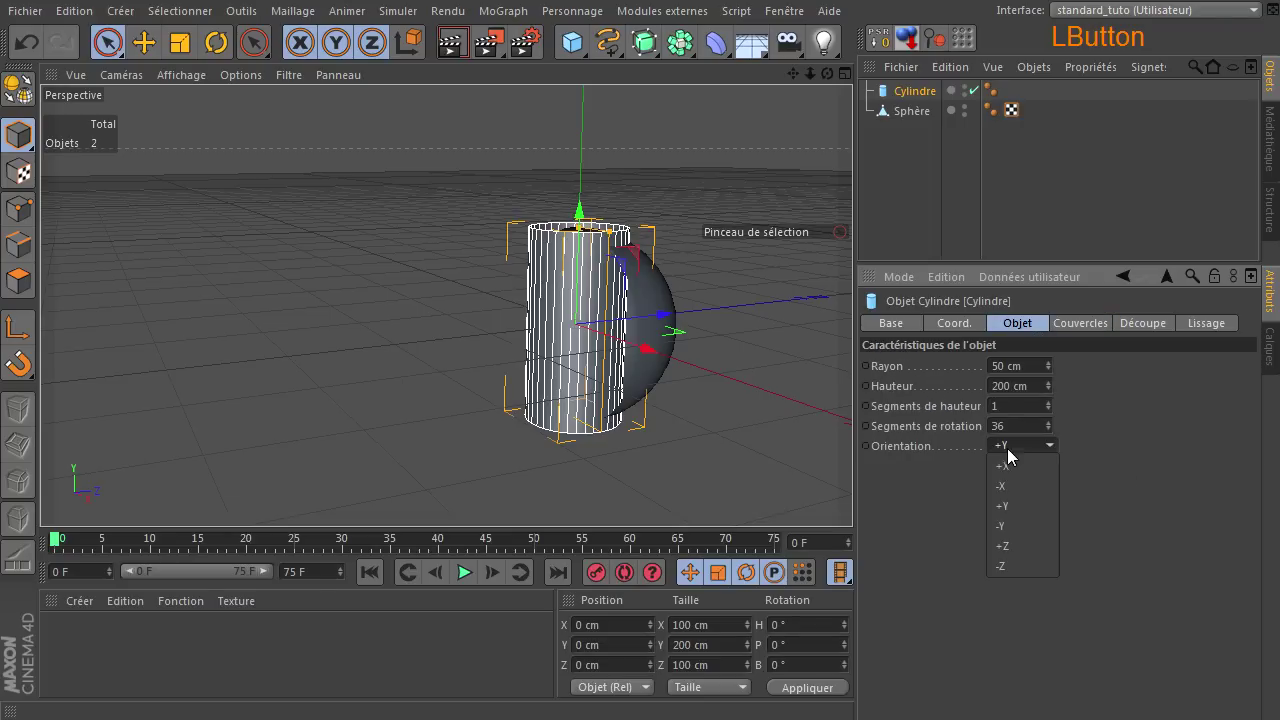
left_click(1031, 545)
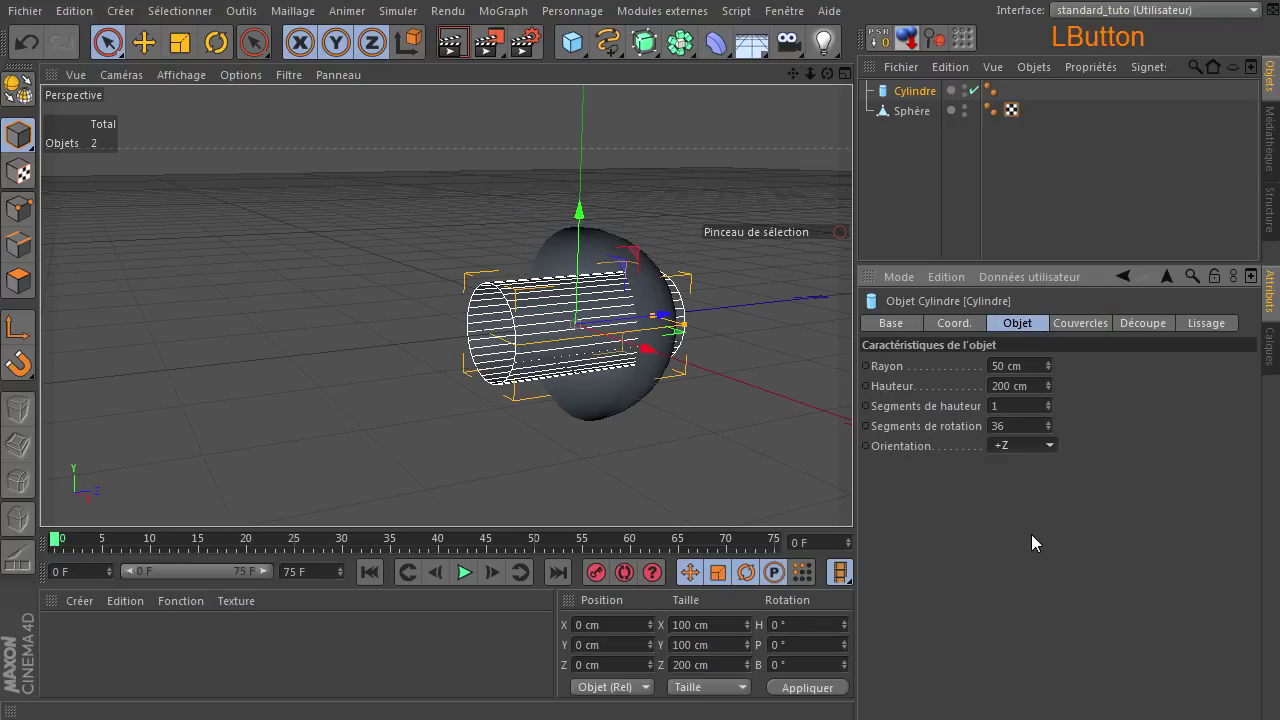
Step: Move the cylinder along Z to about -158 cm, clear of the half sphere, and switch the view display to Ombrage de Gouraud (lignes)
left_click_drag(650, 325, 506, 340)
left_click(178, 75)
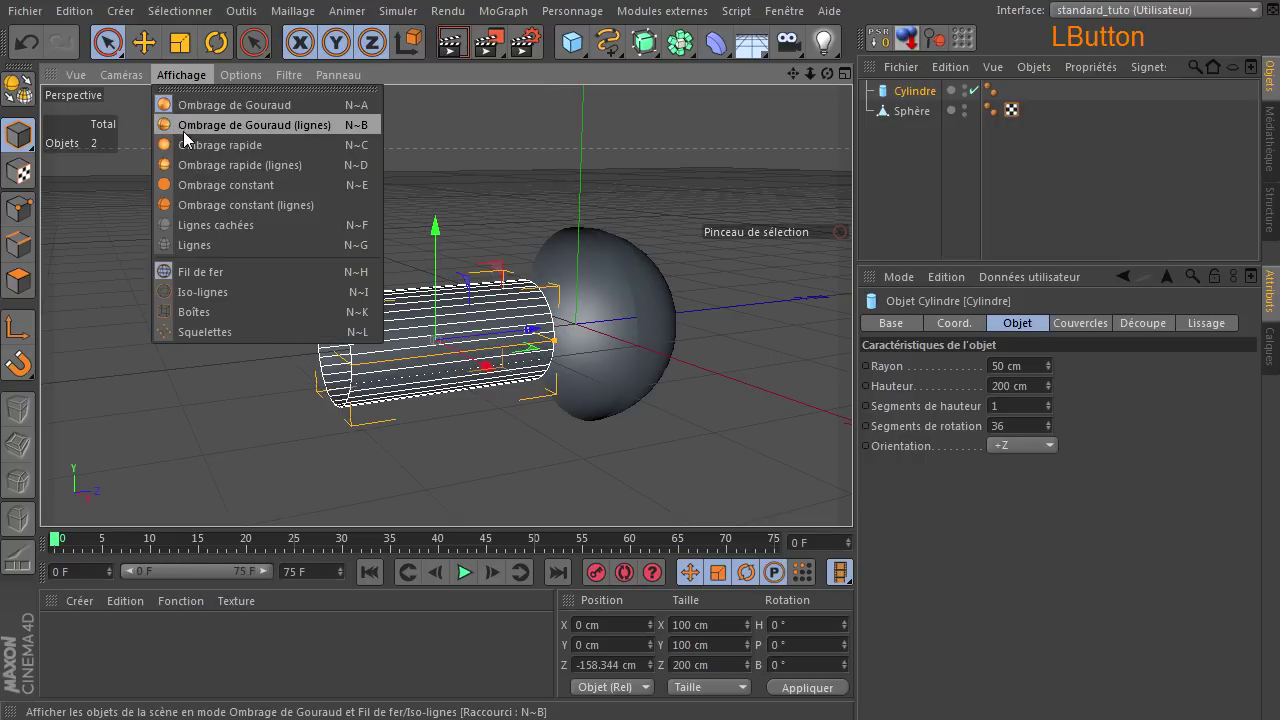
left_click(185, 127)
Step: Set the cylinder's Segments de rotation to 32 and its Segments de hauteur to 10
right_click_drag(560, 366, 831, 184, "alt")
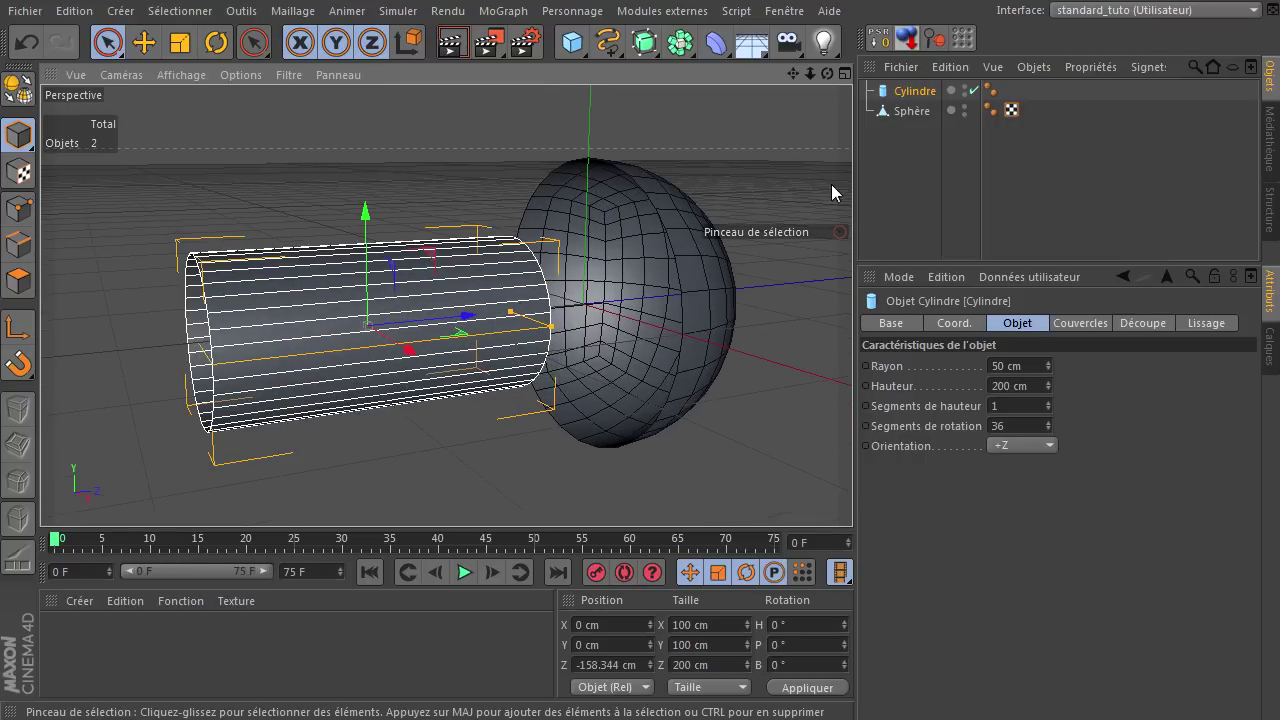
left_click_drag(831, 184, 709, 145, "alt")
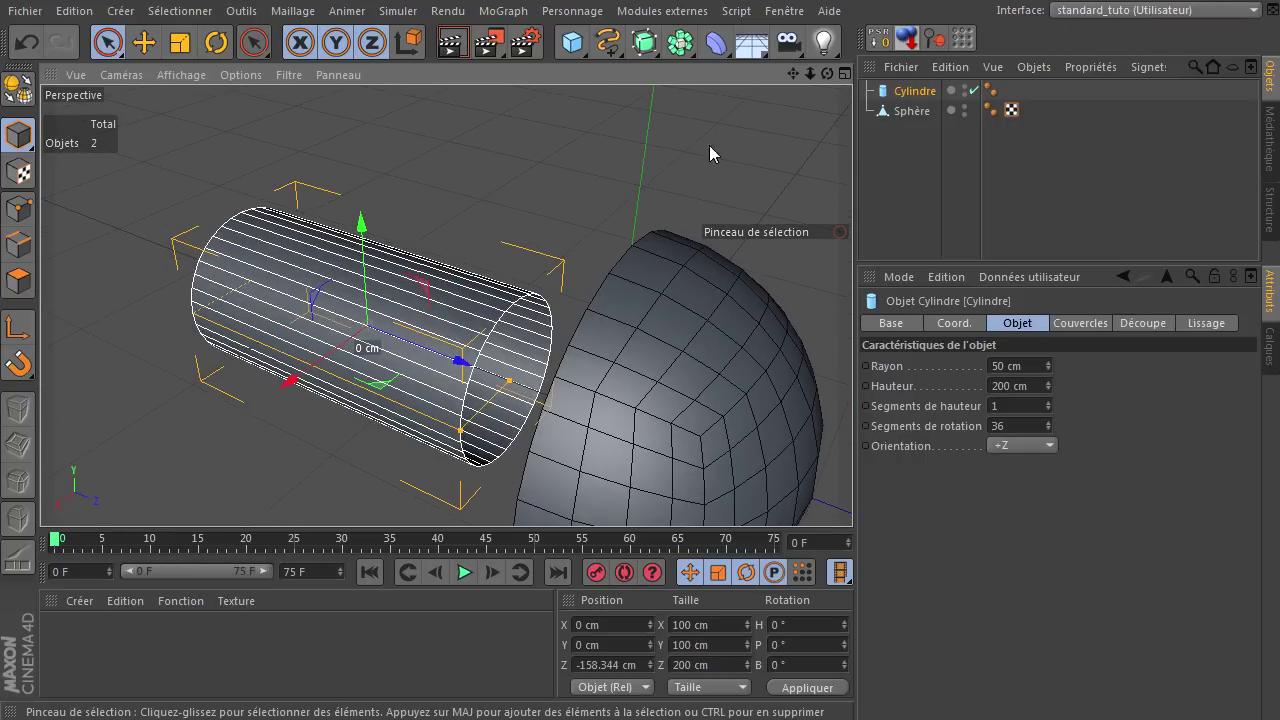
left_click(1018, 426)
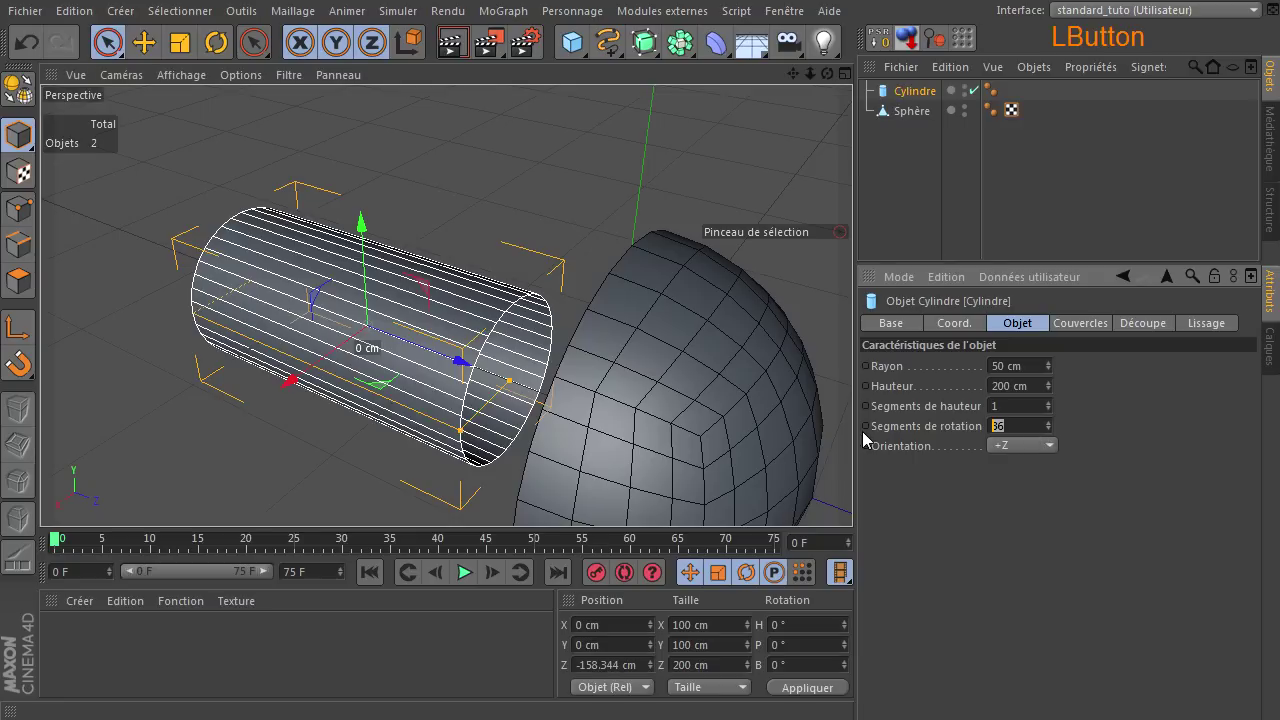
type("32")
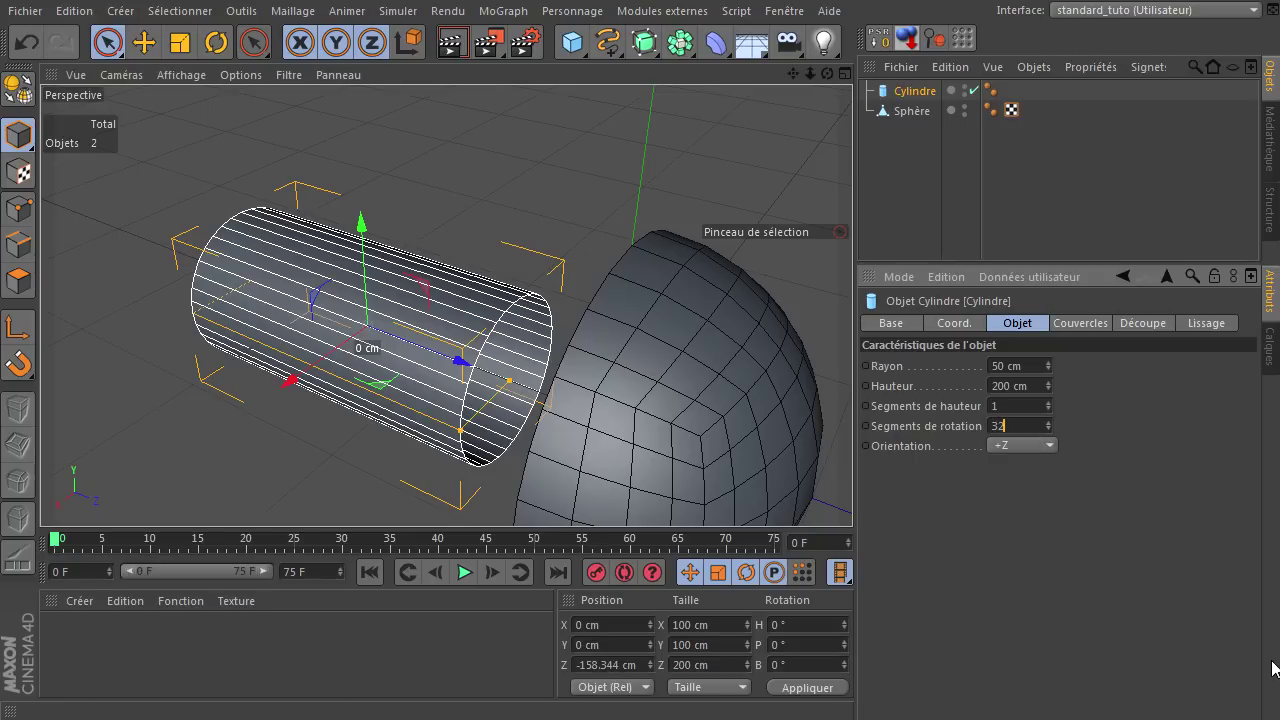
key("Return")
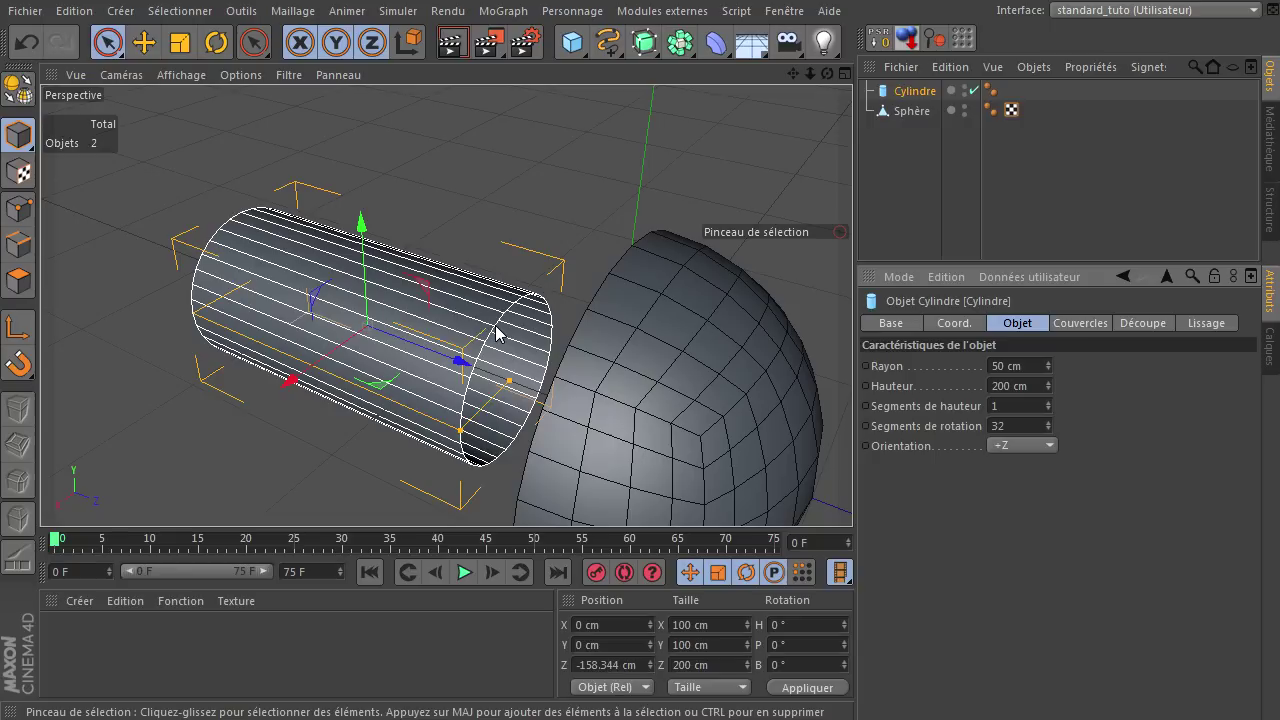
left_click(1021, 414)
type("0")
key("Return")
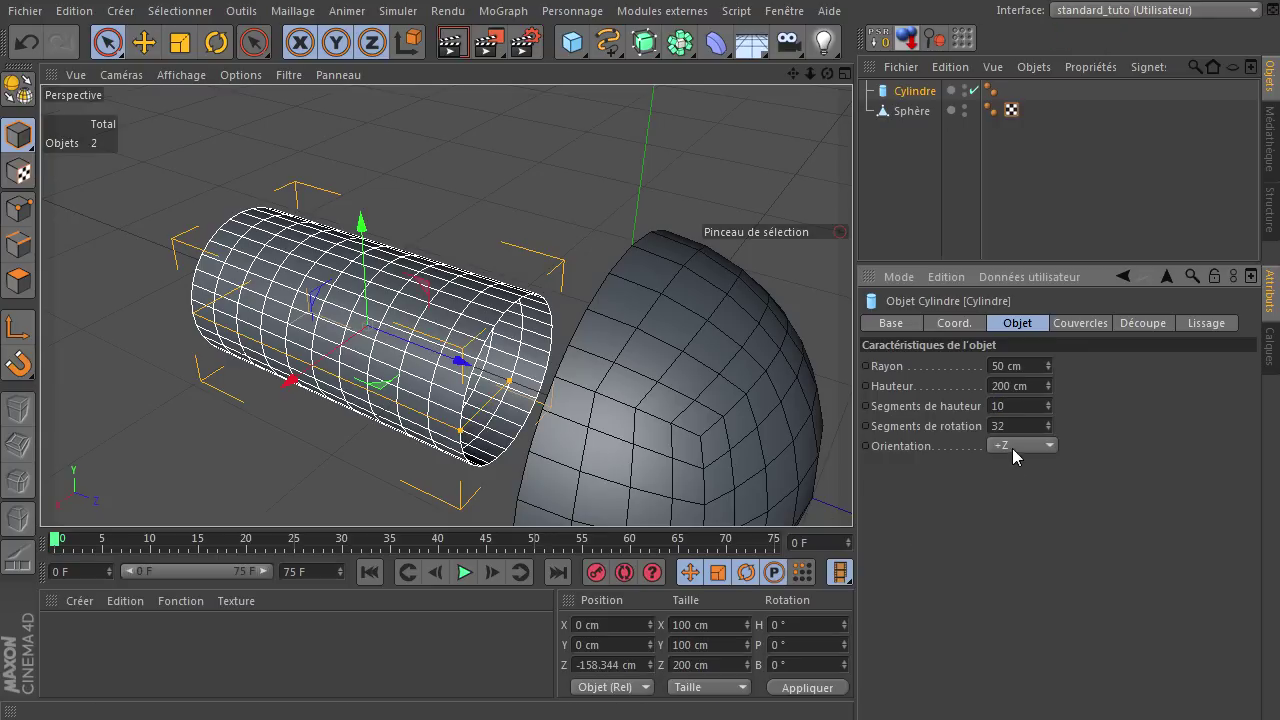
Step: Set the cylinder's radius (Rayon) to 80 cm
scroll(742, 434, "down", 5)
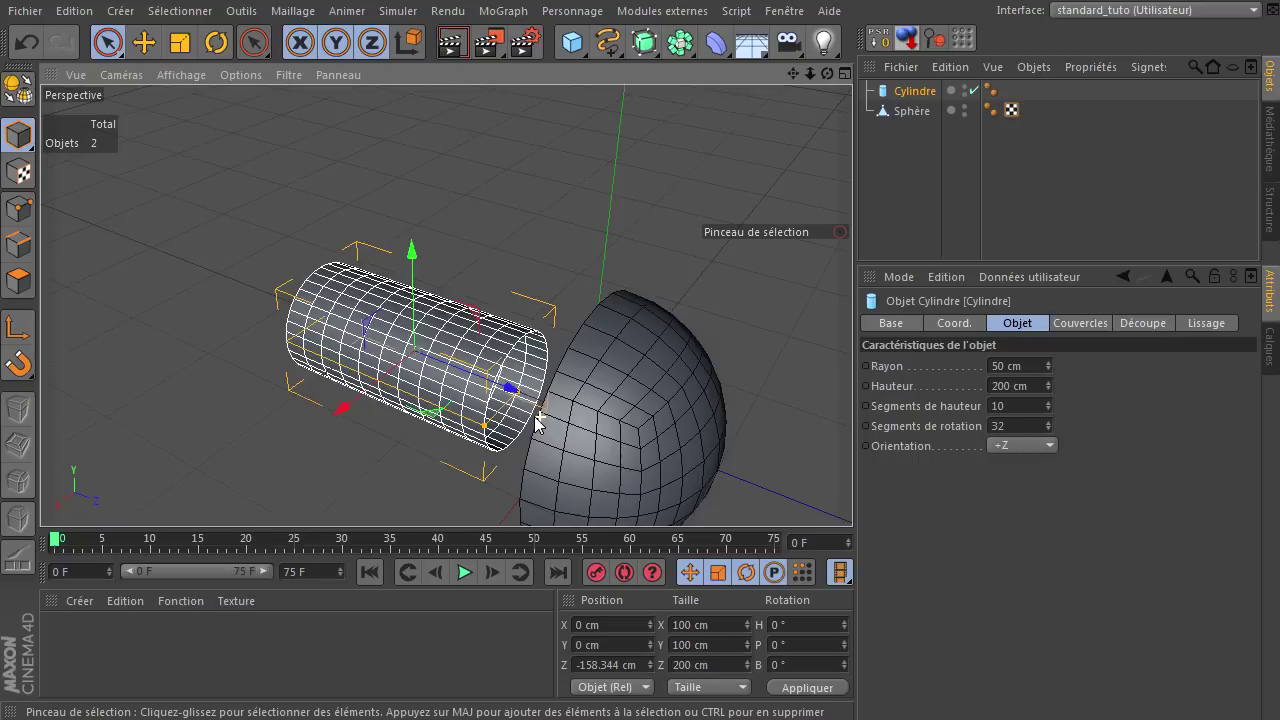
left_click_drag(826, 73, 852, 490)
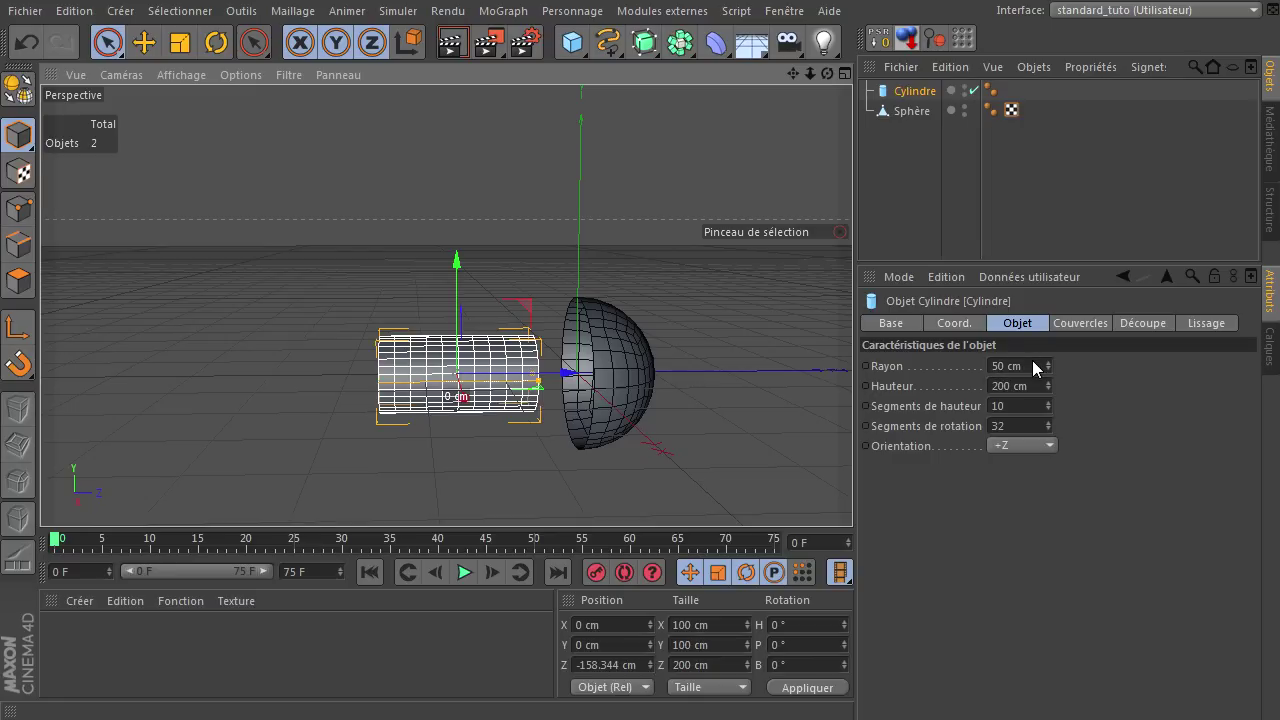
left_click_drag(1032, 362, 852, 363)
type("80")
key("Return")
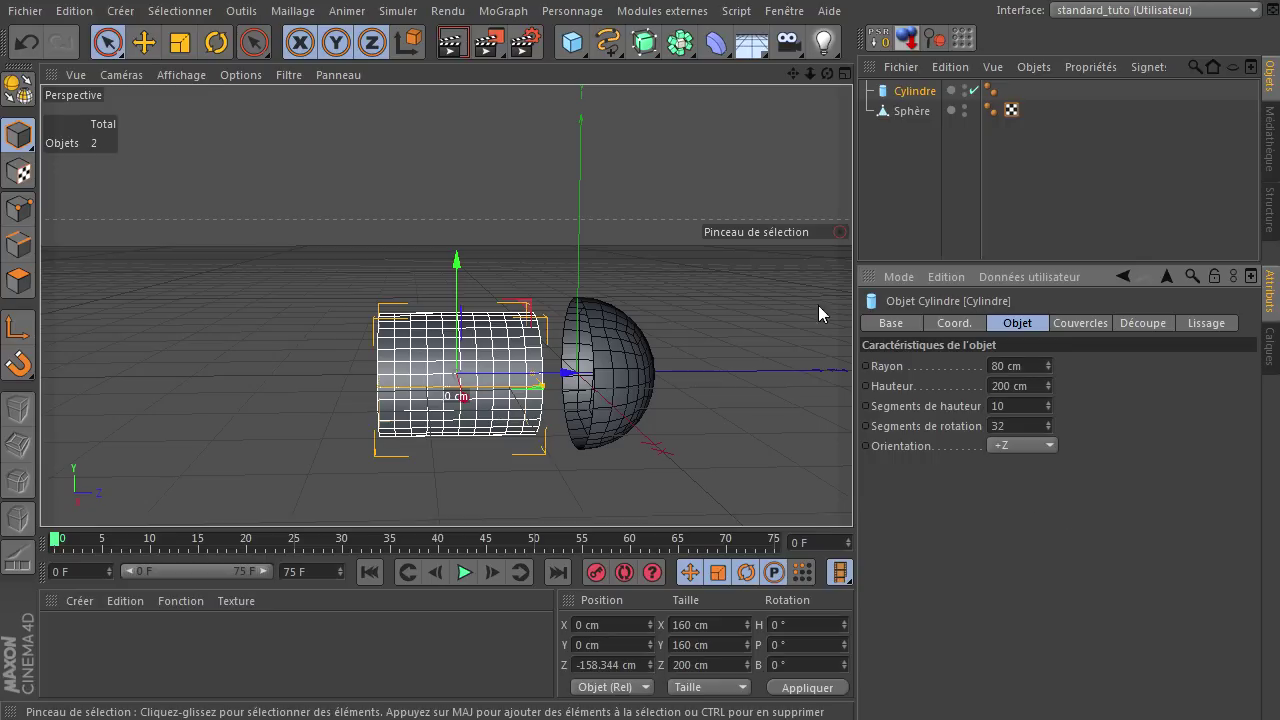
Step: Set the cylinder's height (Hauteur) to 600 cm and move it back along Z to about -360 cm, clear of the half sphere
left_click_drag(828, 72, 852, 490)
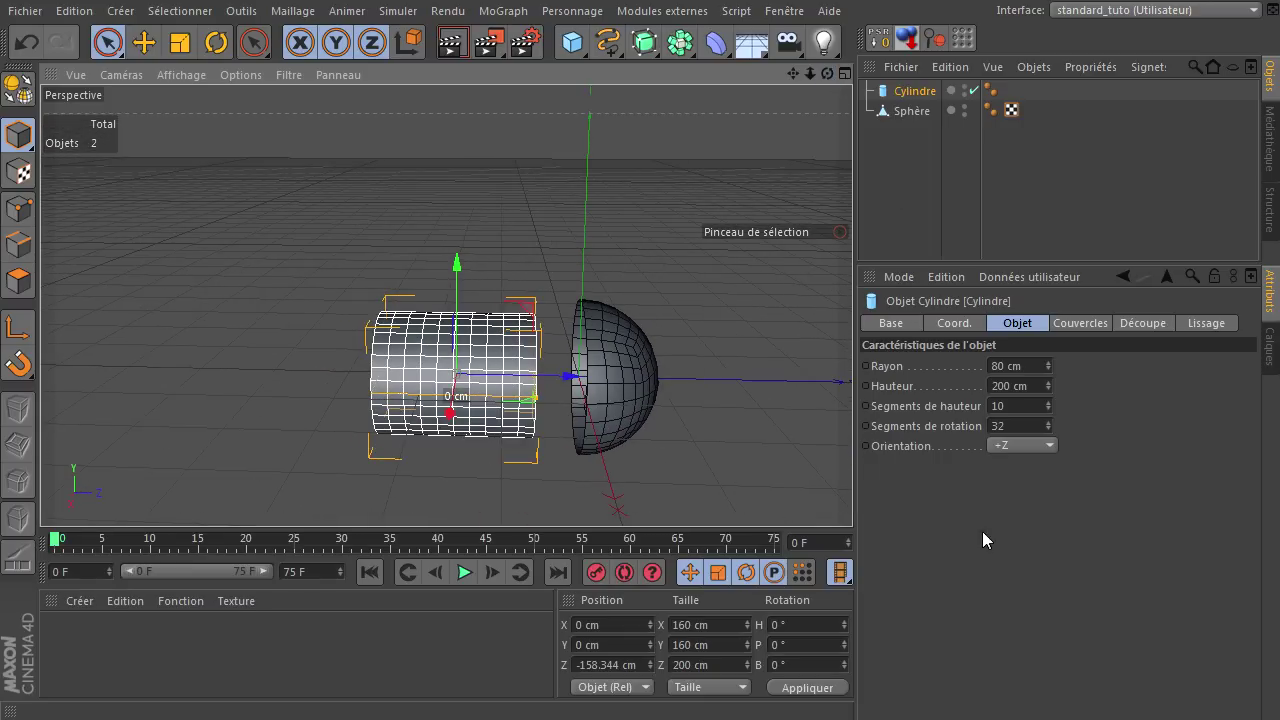
left_click(997, 388)
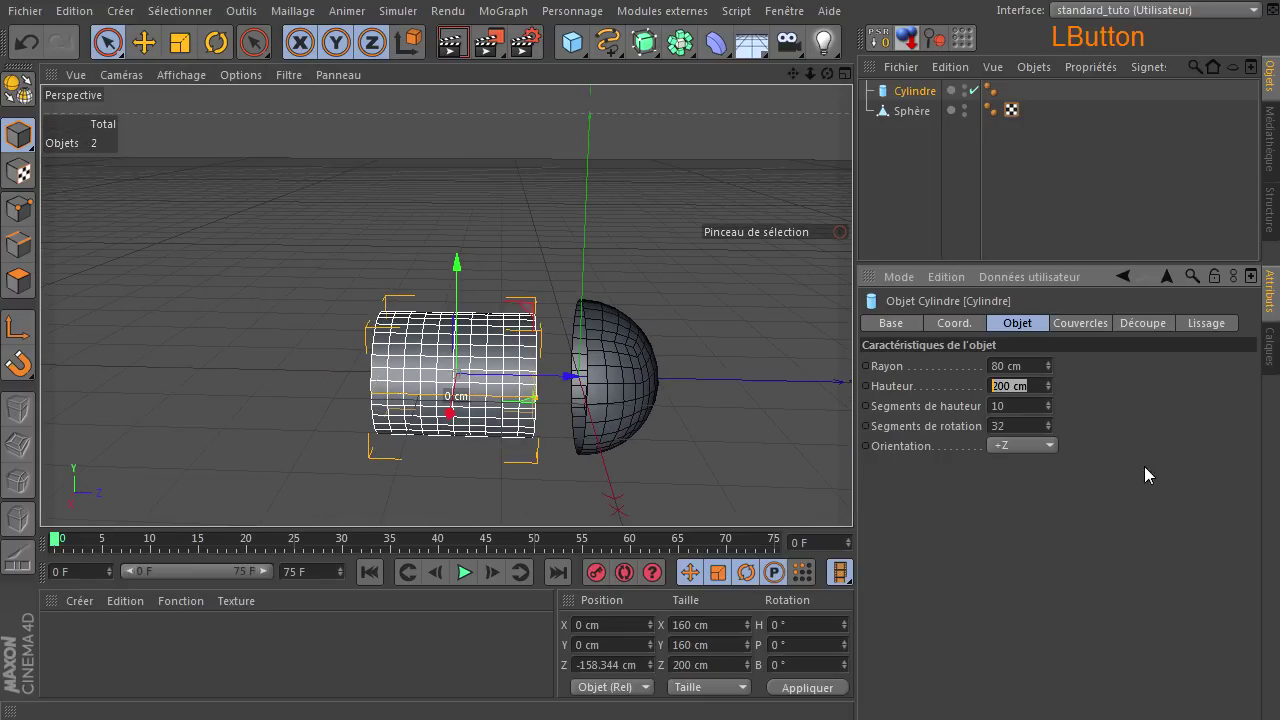
type("600")
key("Return")
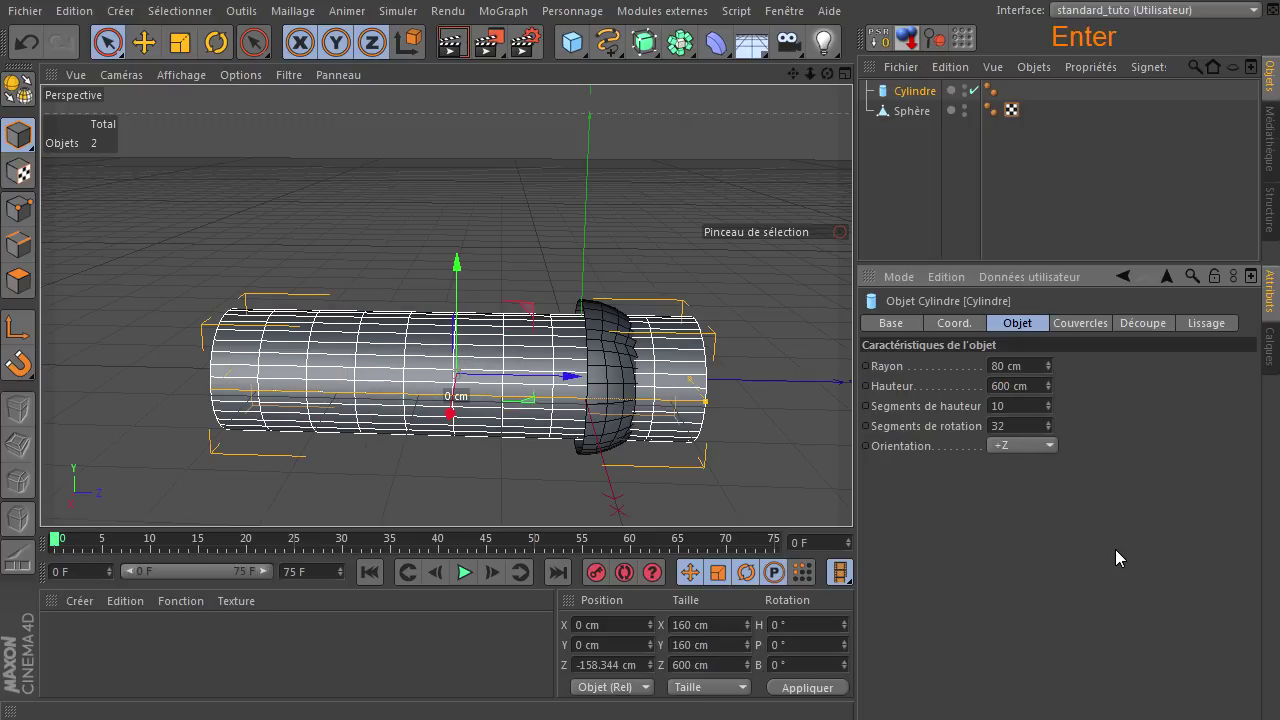
left_click_drag(583, 400, 424, 388)
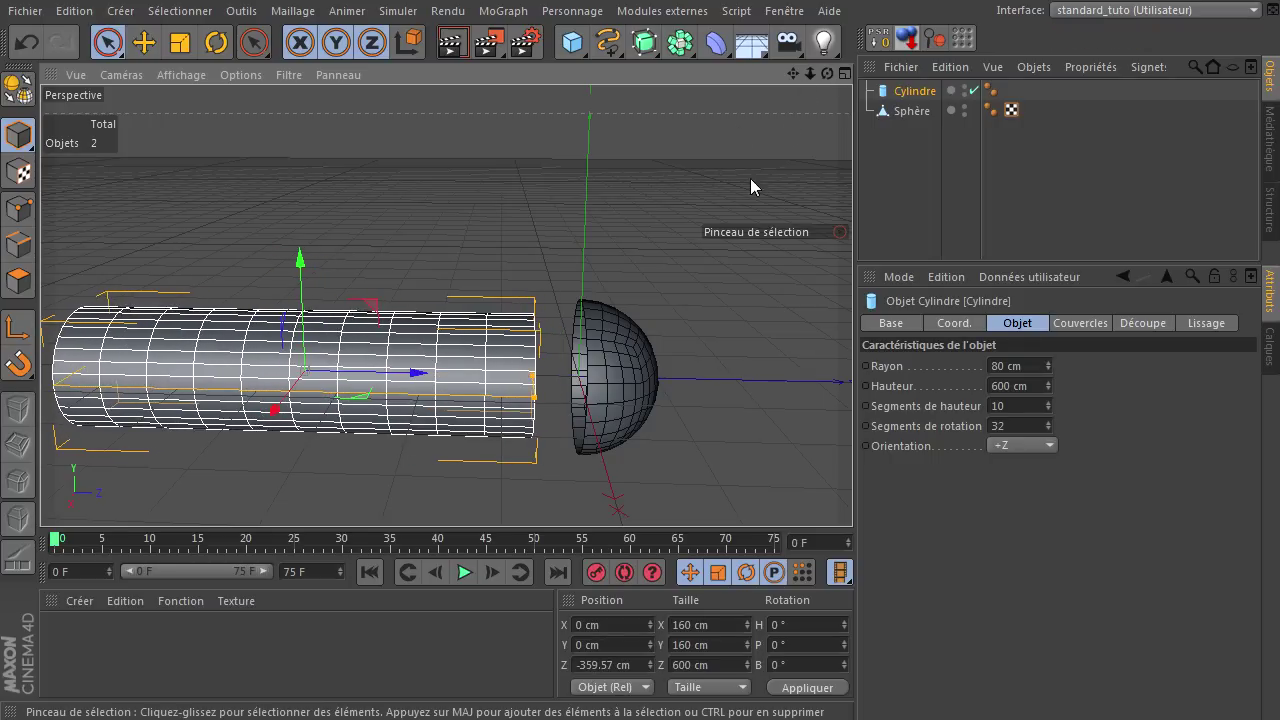
Step: Examine the cylinder and half sphere meshes from several angles with nothing selected, and reselect the cylinder to check its segment settings
scroll(640, 274, "down", 3)
left_click_drag(827, 74, 718, 278)
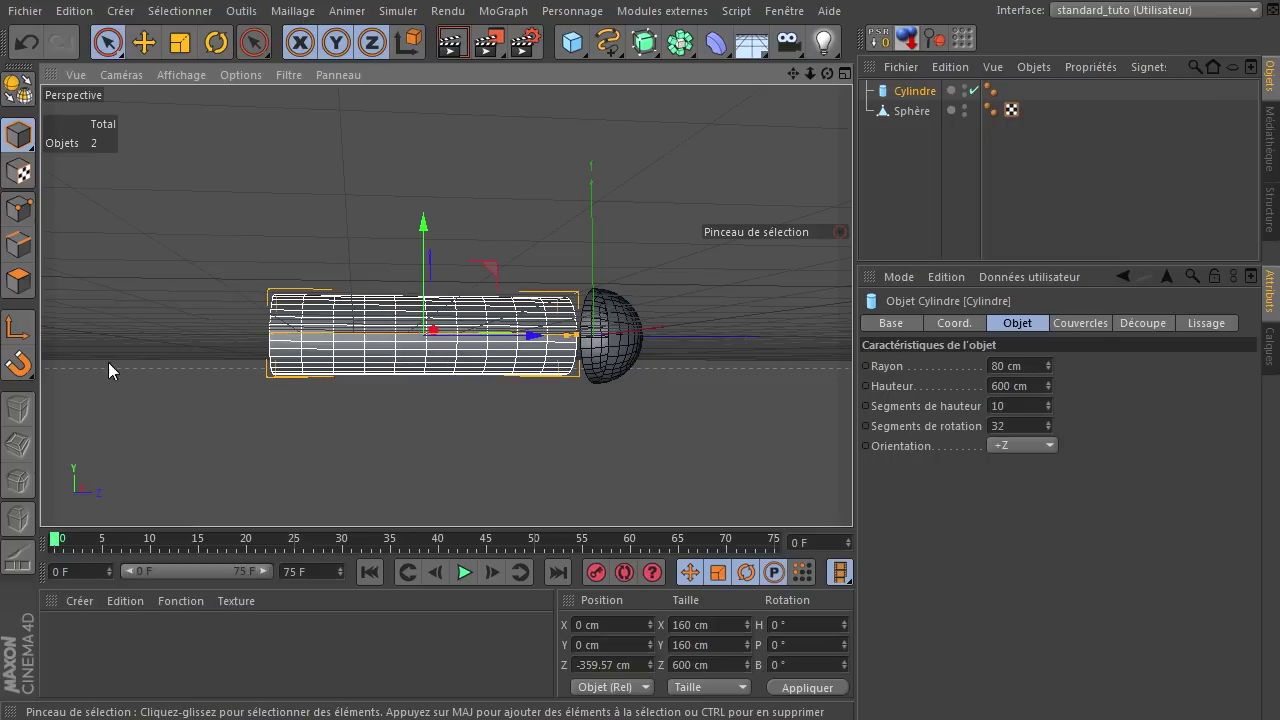
scroll(526, 434, "down", 5)
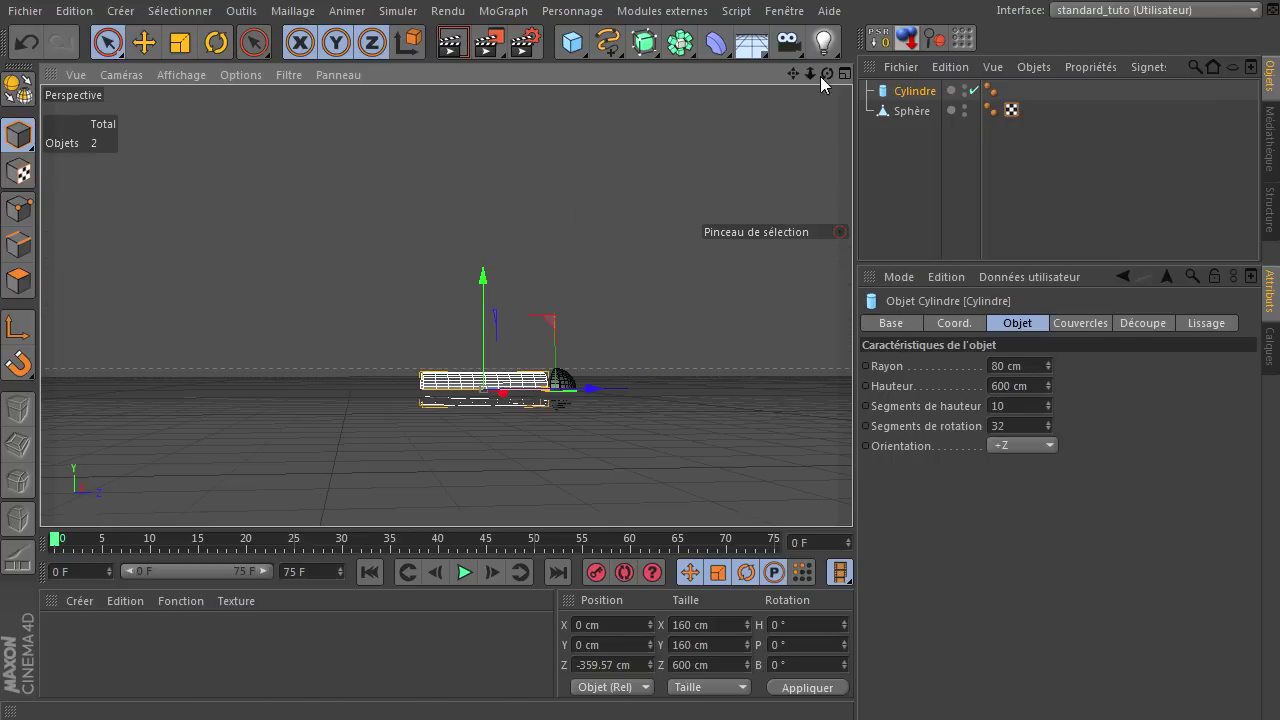
left_click(906, 206)
left_click_drag(829, 76, 852, 490)
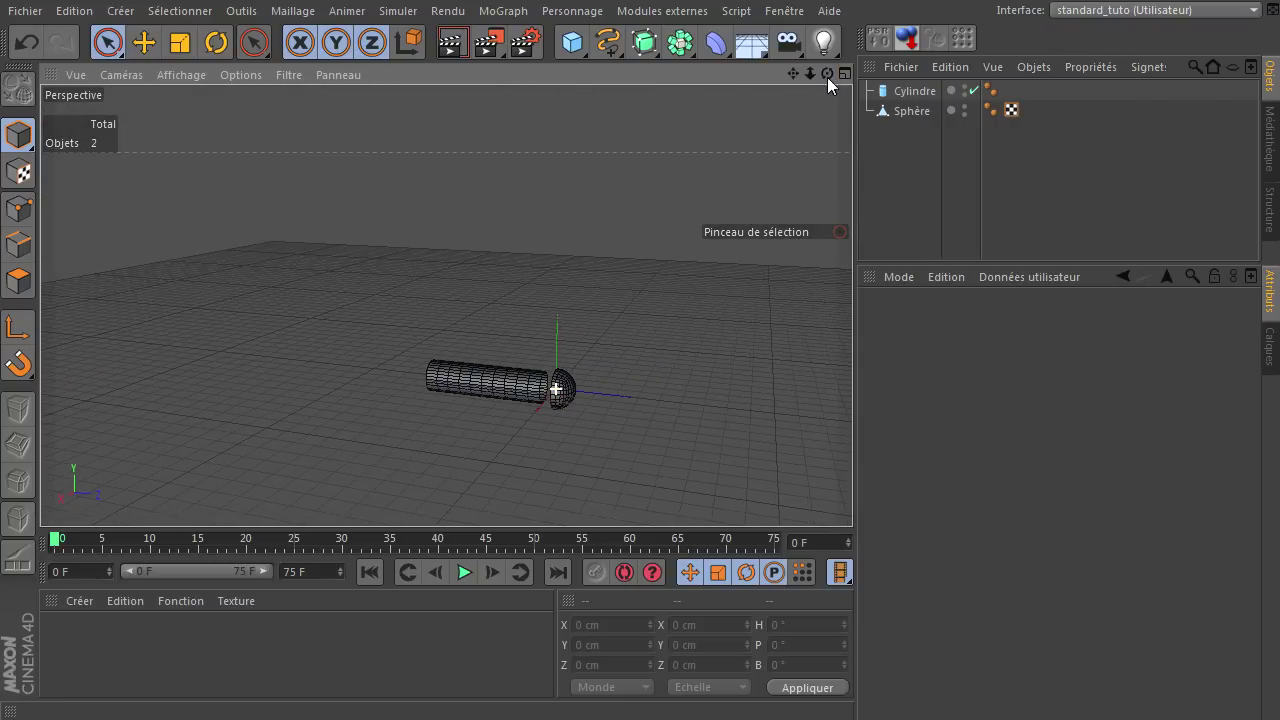
scroll(484, 448, "up", 5)
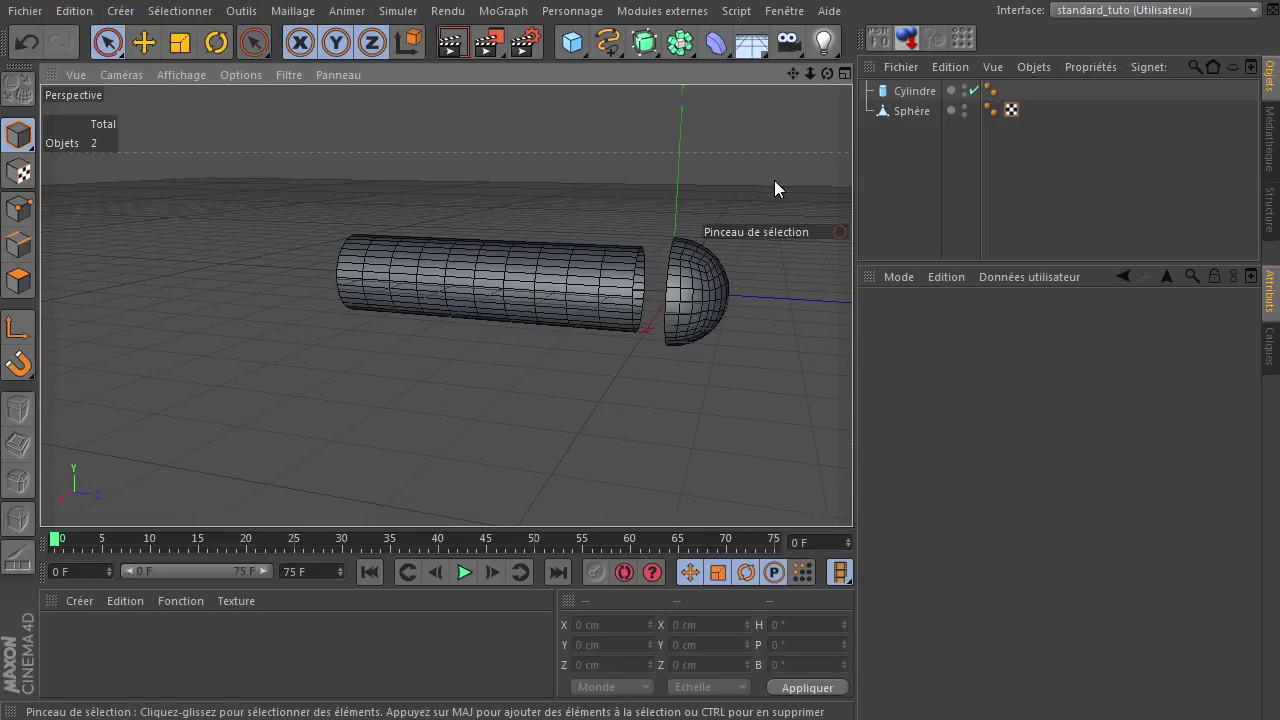
left_click_drag(827, 74, 852, 490)
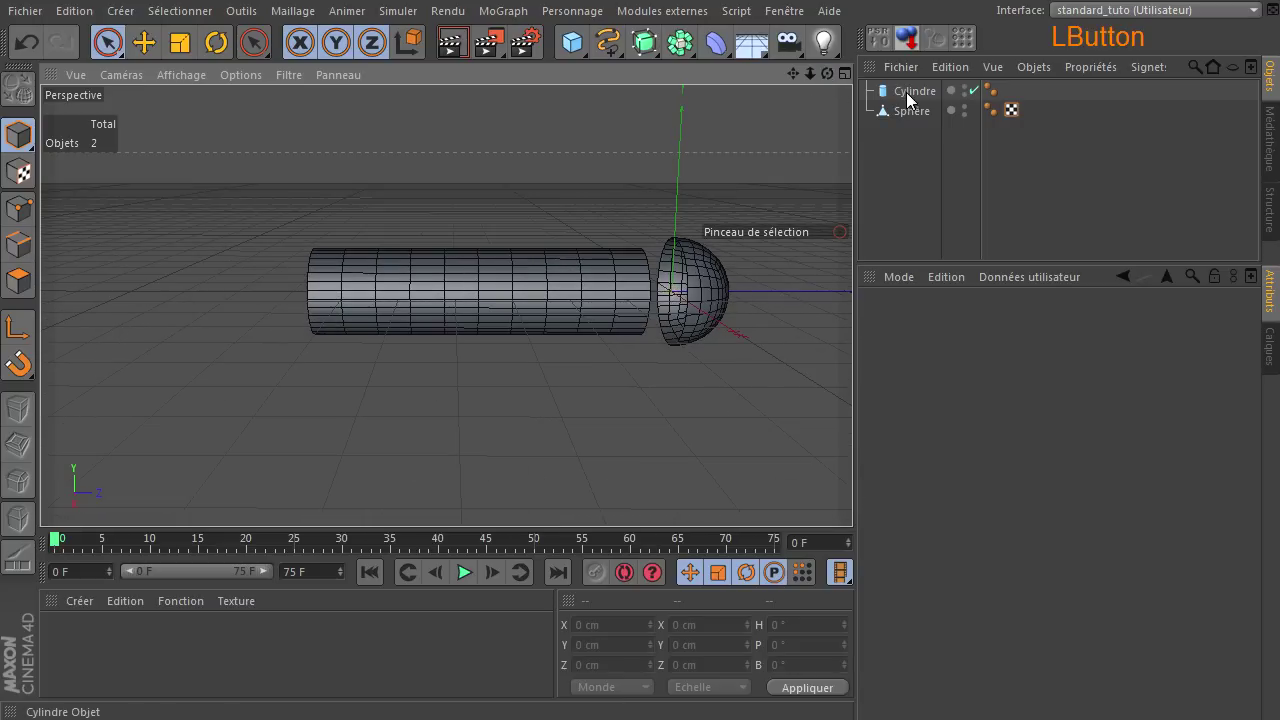
left_click(910, 93)
left_click(1034, 405)
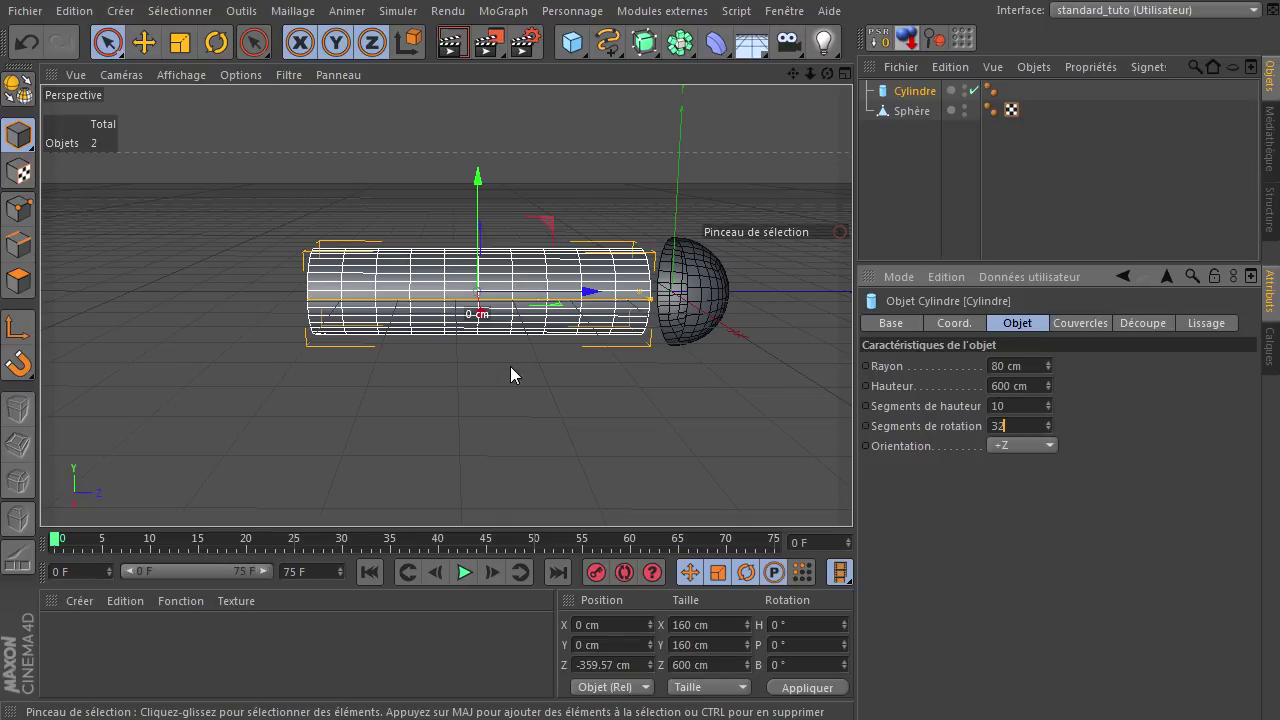
Step: Add a Dilatation/Contraction deformer and make it a child of the cylinder
left_click_drag(716, 42, 998, 62)
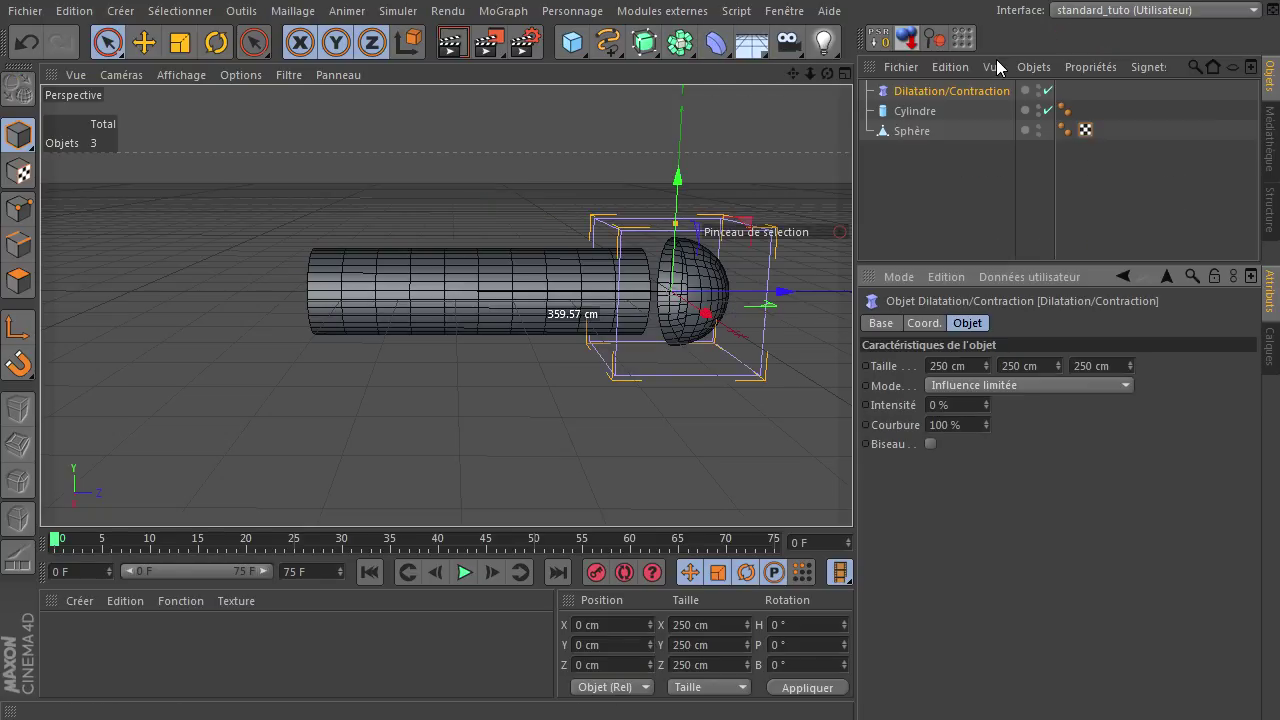
left_click(950, 90)
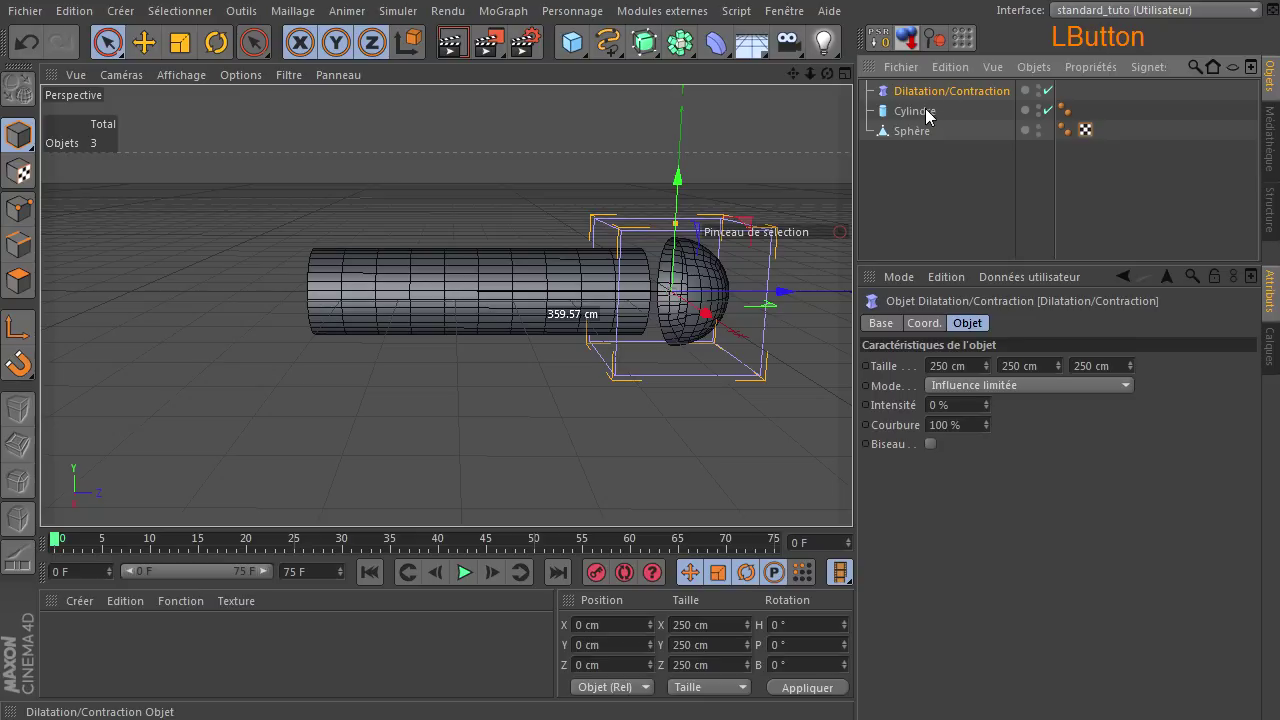
left_click_drag(925, 108, 920, 109)
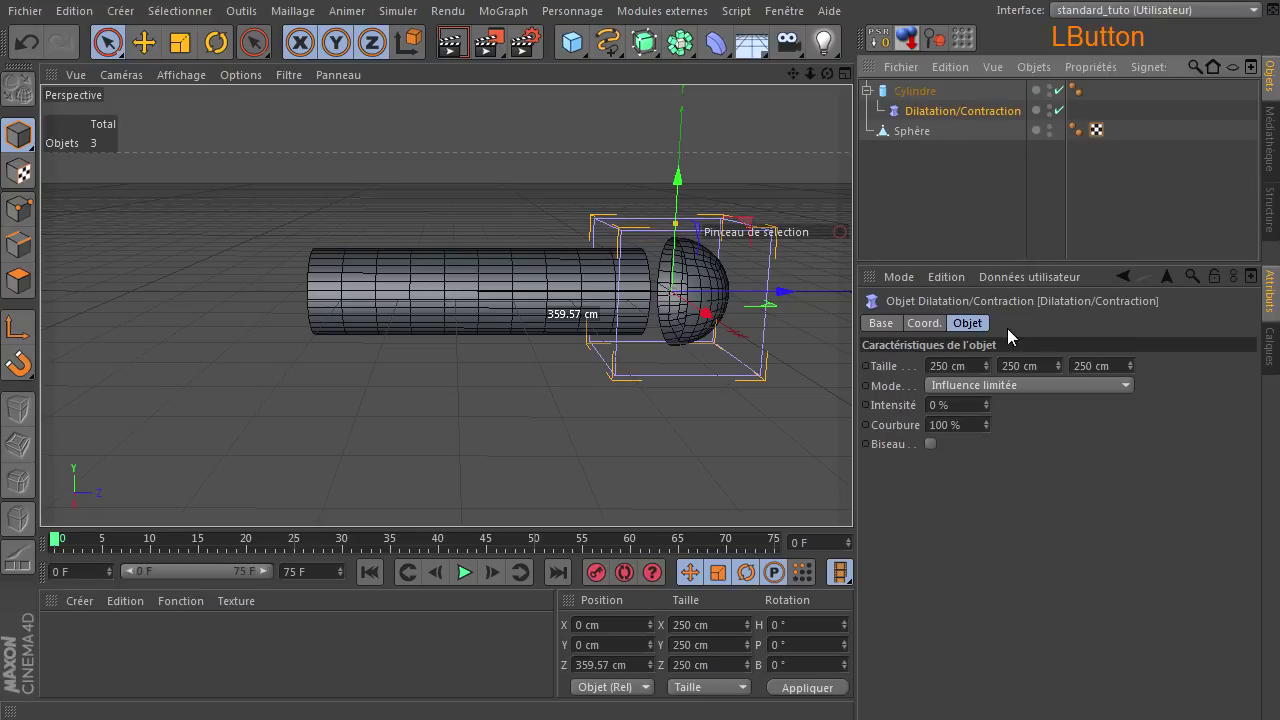
Step: Set the deformer's relative Z position to 0 cm to centre it on the cylinder
left_click(603, 641)
left_click(603, 664)
key("Right")
key("Right")
key("Right")
key("Right")
left_click_drag(640, 665, 446, 677)
key("Down")
left_click_drag(629, 668, 432, 669)
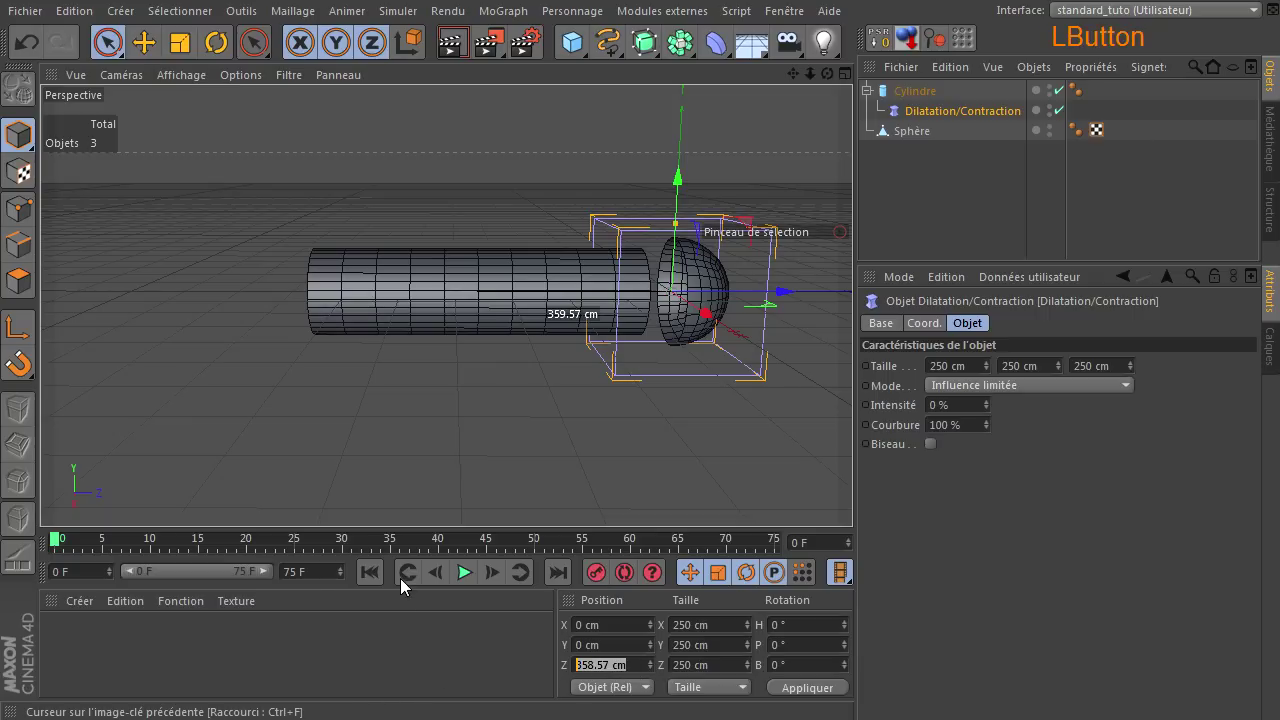
type("0")
key("Return")
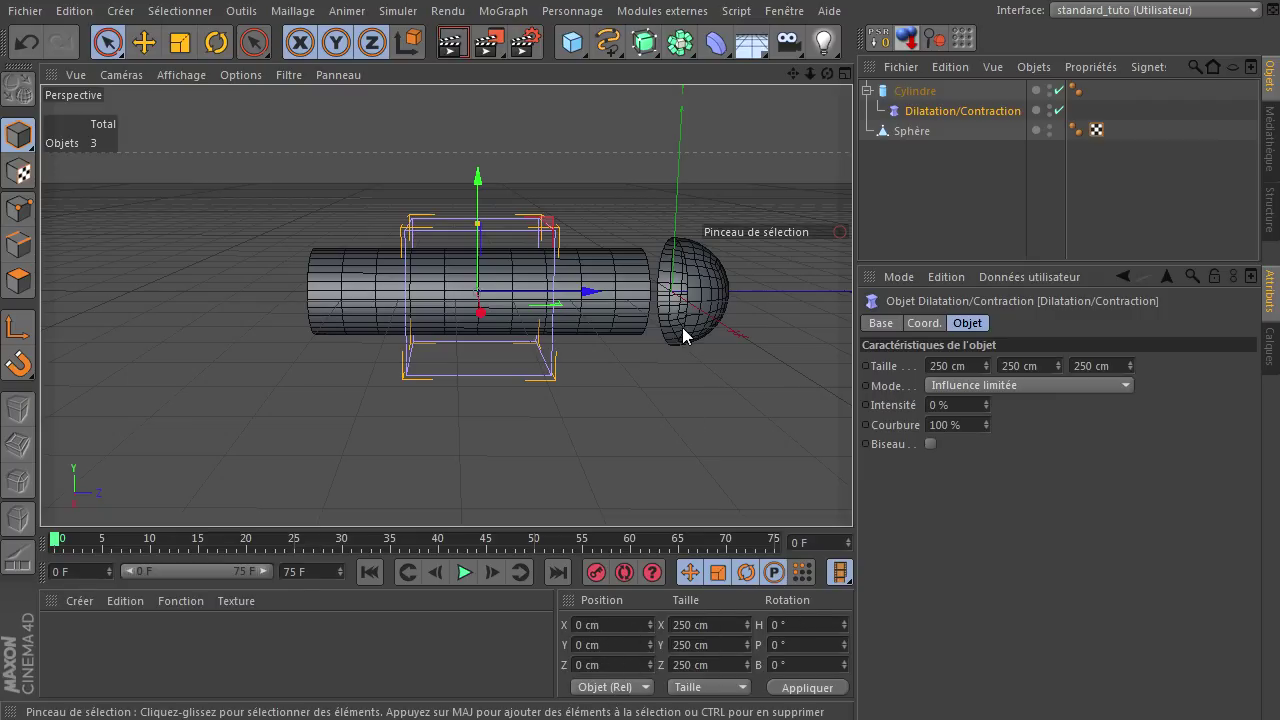
Step: Set the deformer's Intensité to 86 % and rotate it to a pitch (P) of 90° to align it with the cylinder's length
left_click(968, 174)
left_click(986, 407)
left_click_drag(986, 406, 986, 406)
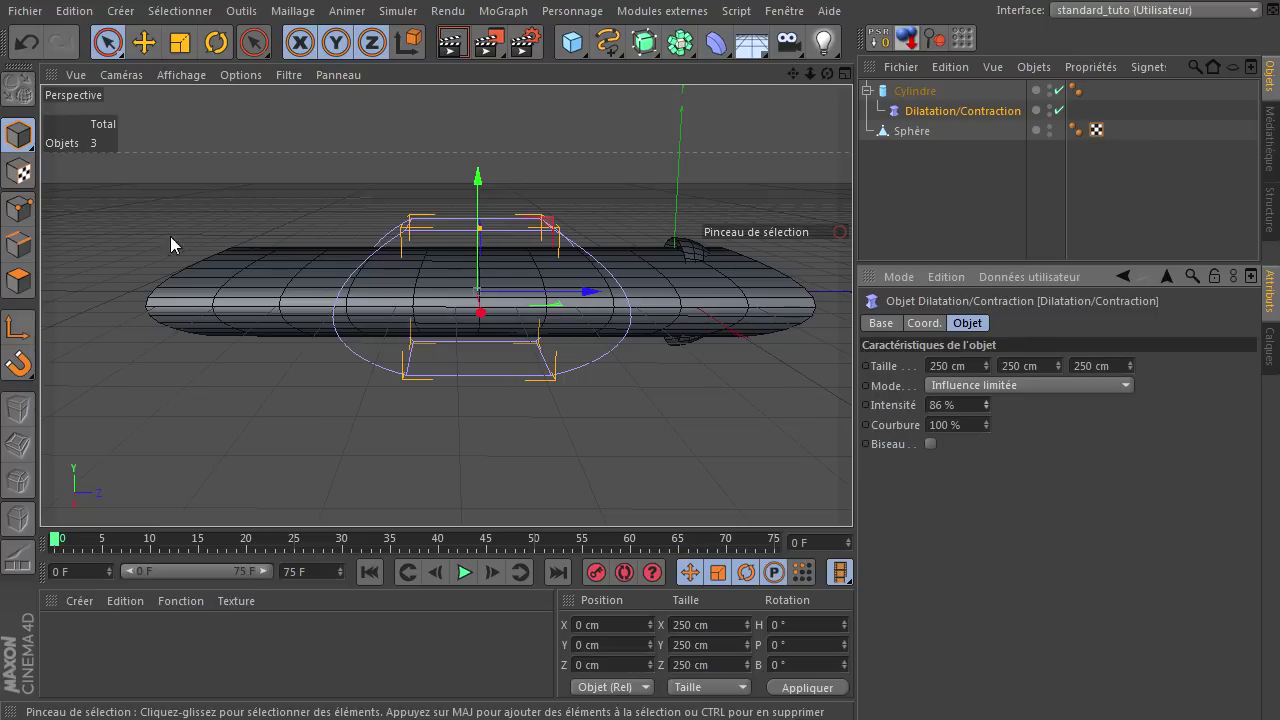
left_click(214, 46)
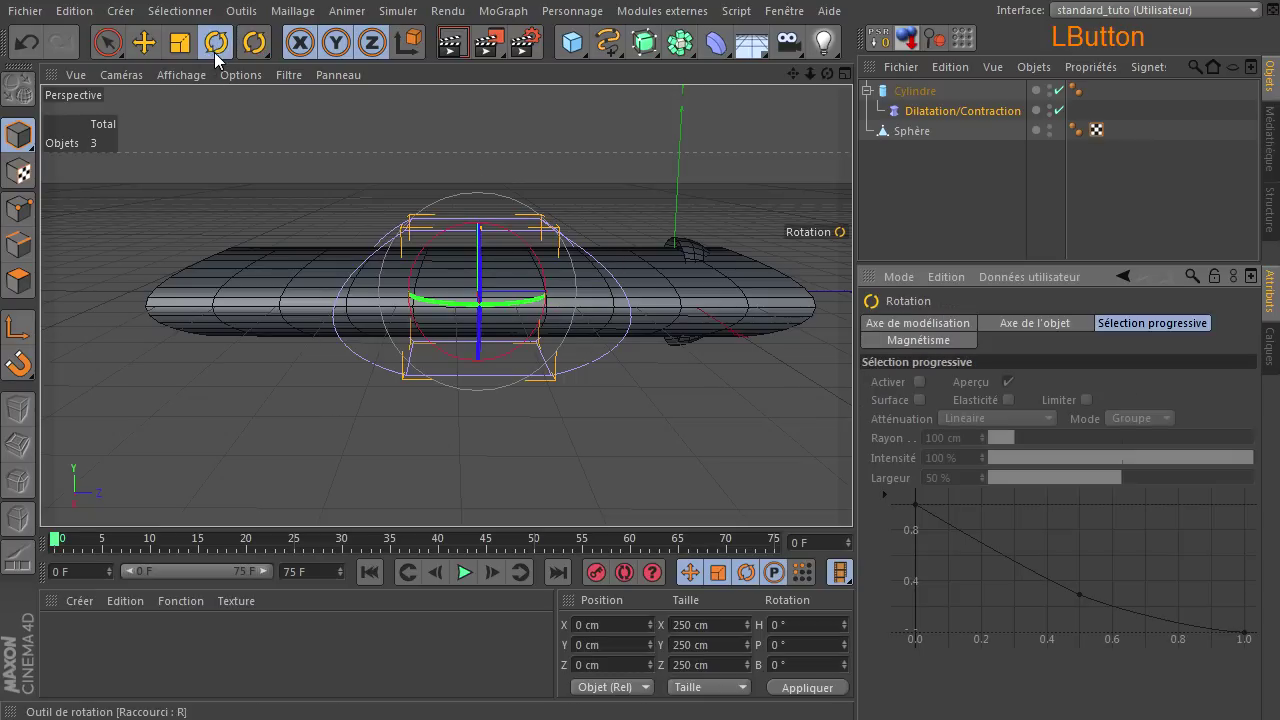
left_click_drag(453, 230, 432, 307)
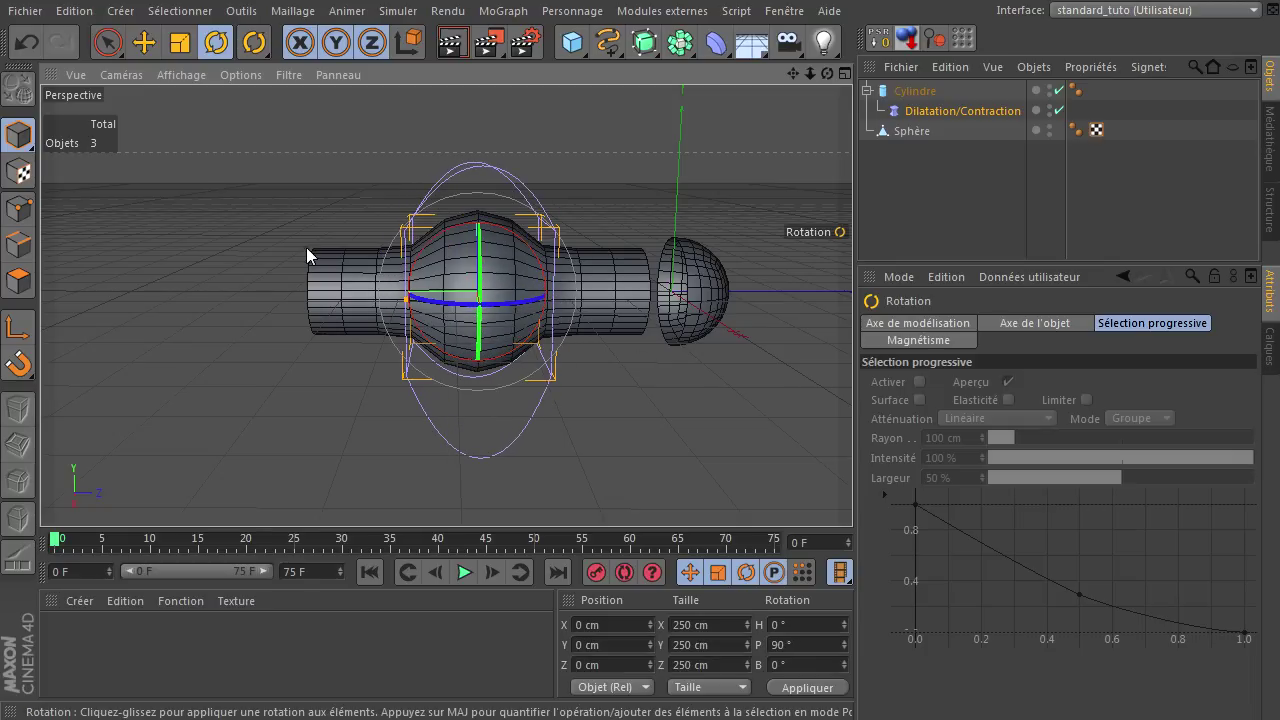
Step: Set the deformer's Y size (Taille) to 600 cm to match the cylinder's height
left_click_drag(827, 73, 852, 490)
left_click(970, 111)
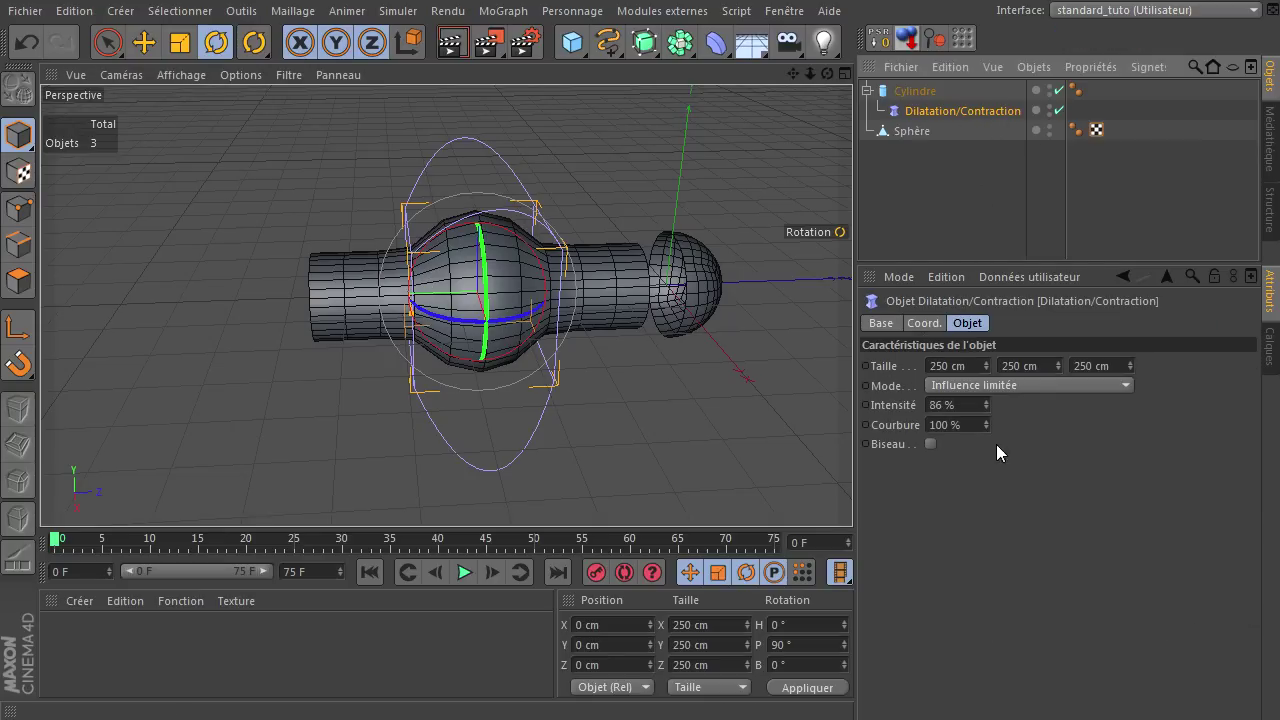
left_click(1042, 365)
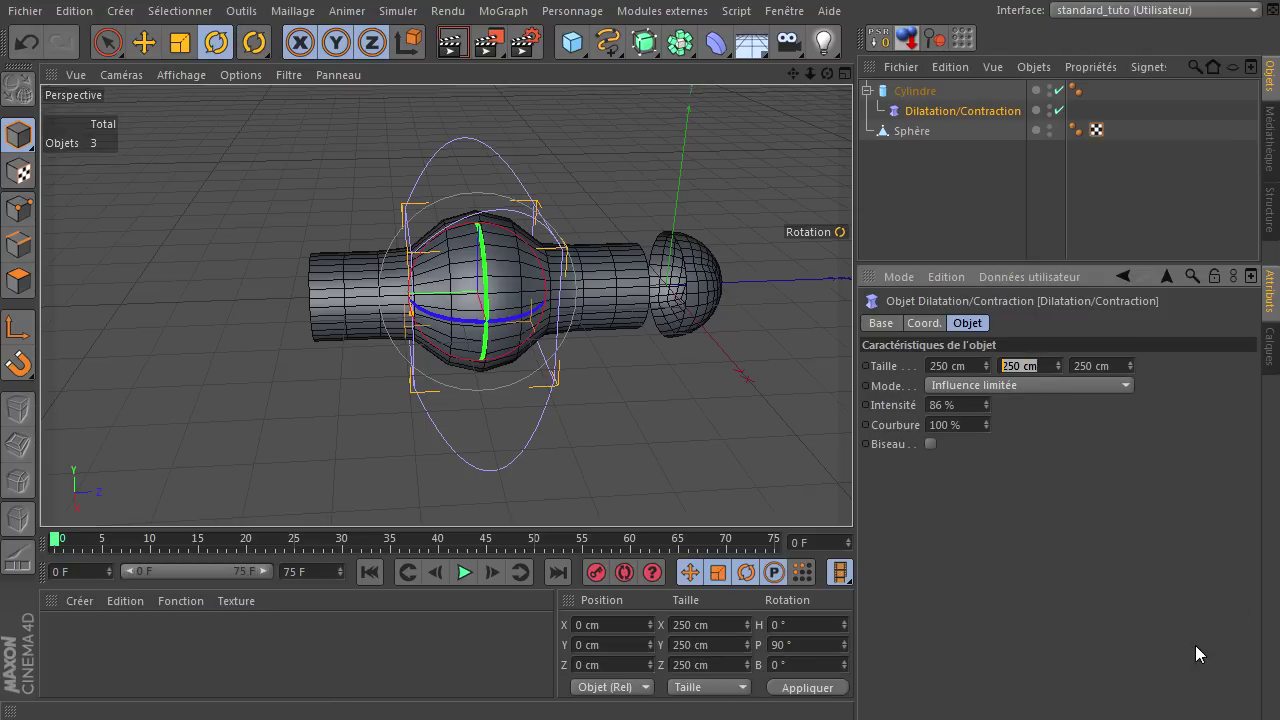
type("600")
key("Return")
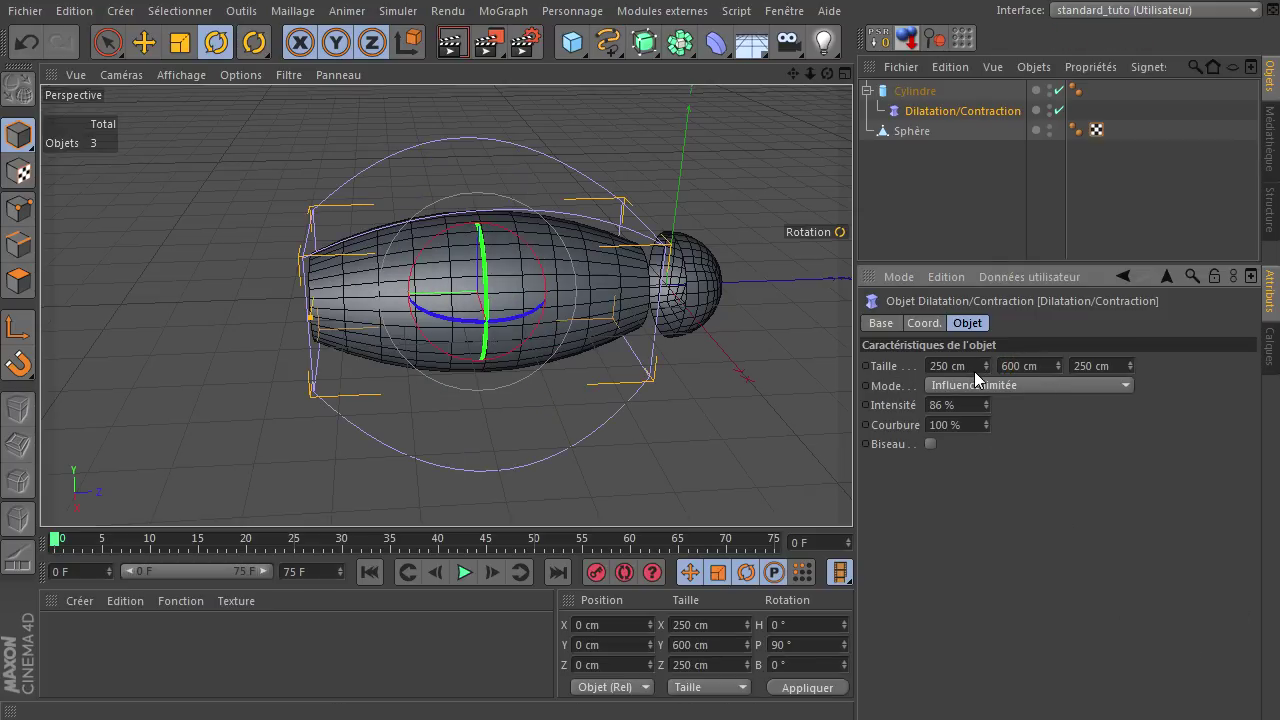
Step: Check the cylinder's radius and set the deformer's X size (Taille) to twice that, 80*2 cm
left_click(912, 91)
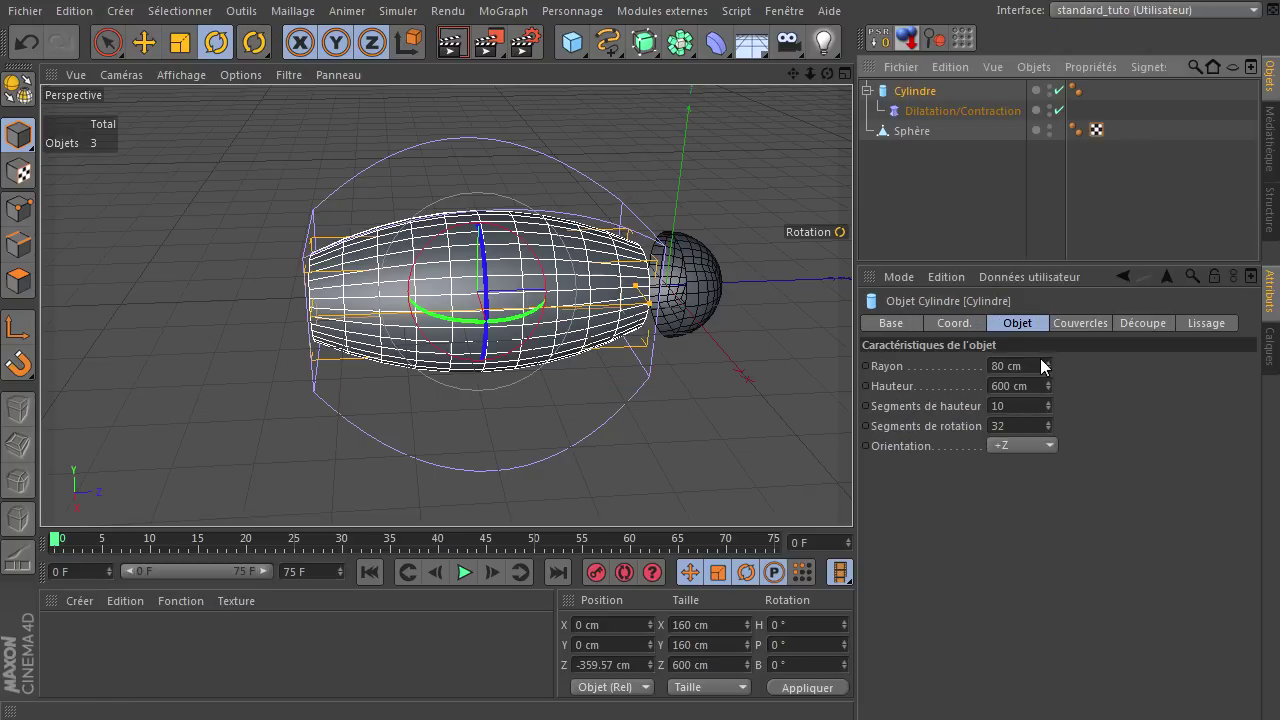
left_click(914, 108)
left_click(966, 360)
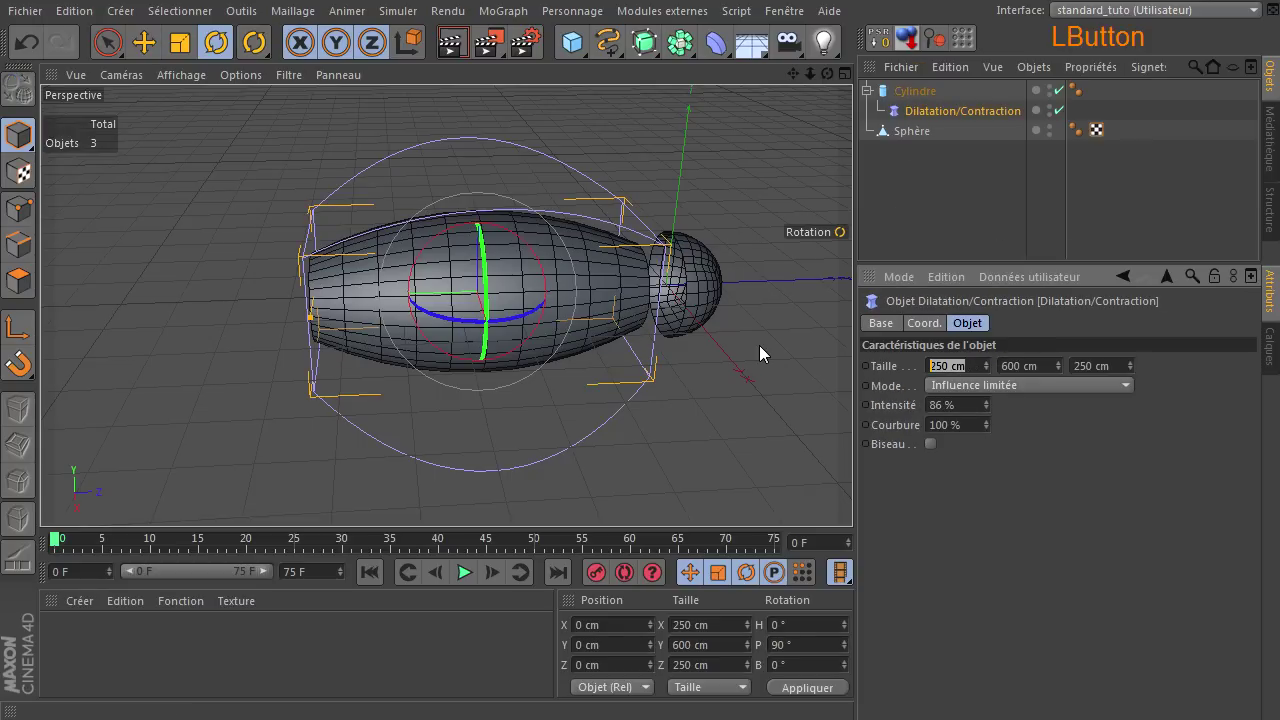
type("8")
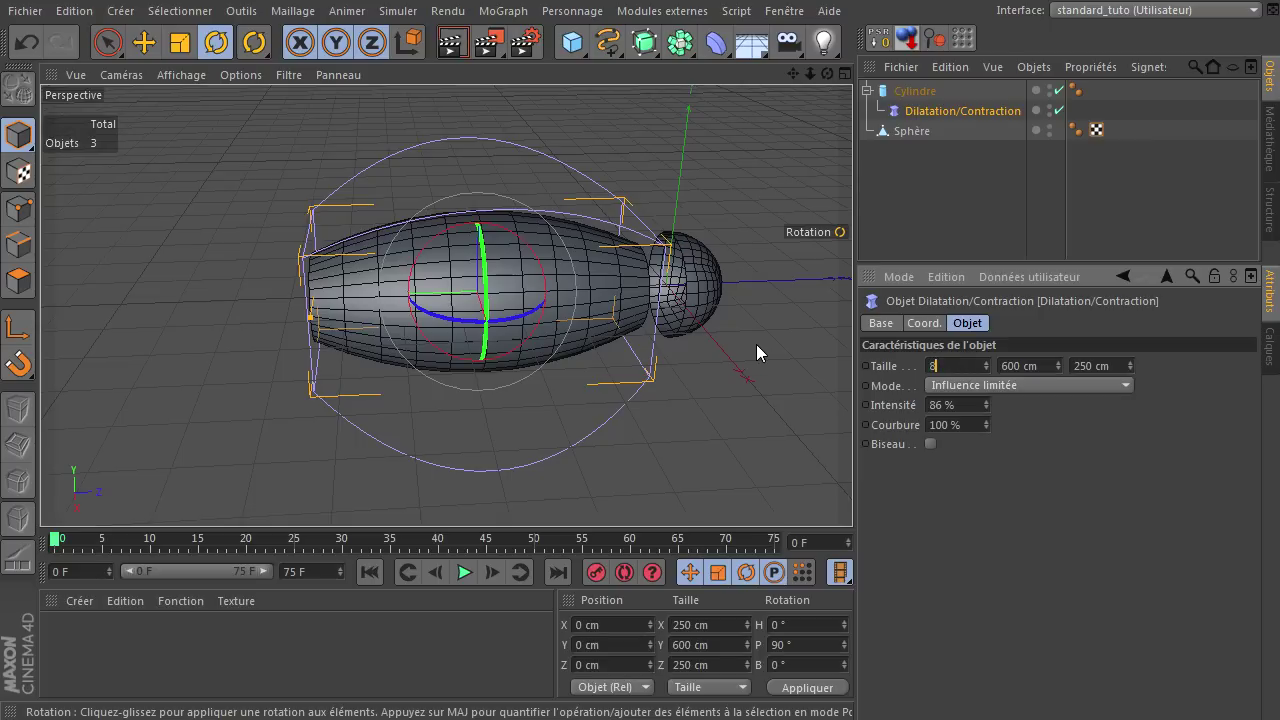
type("0*2")
key("Return")
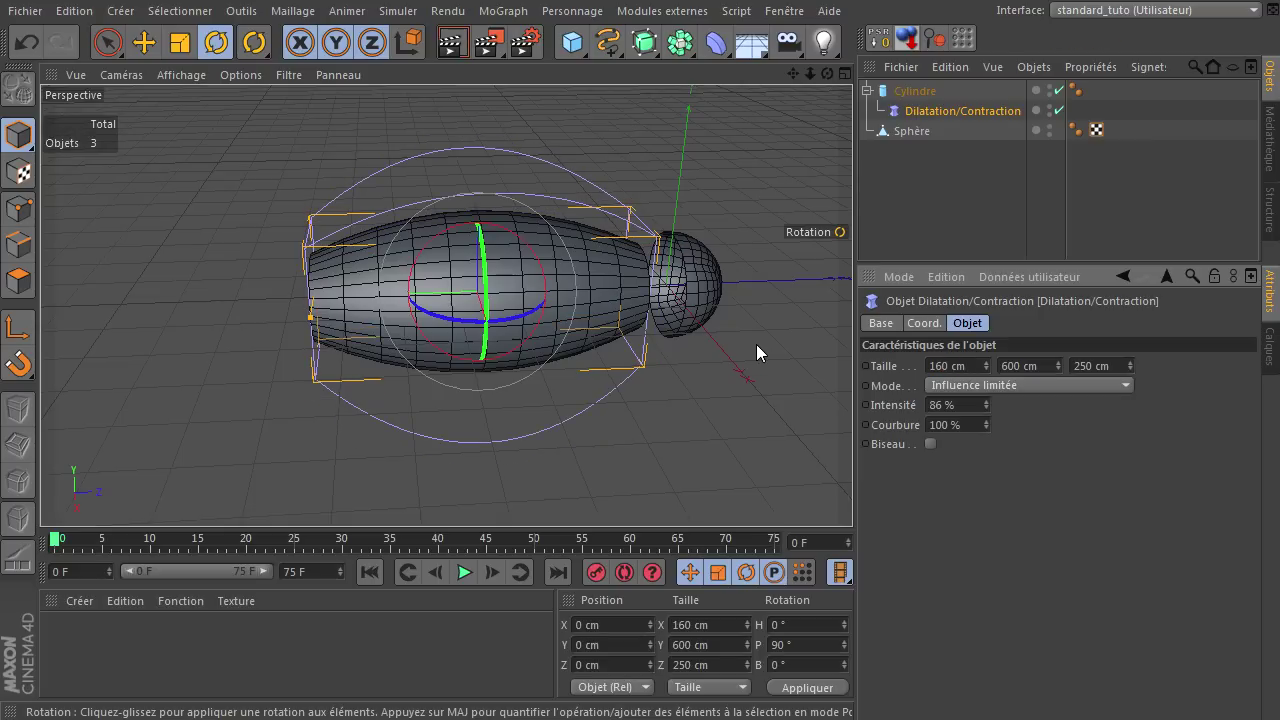
Step: Set the deformer's Z size (Taille) to 160 cm and its Intensité to 30 %
left_click(1117, 362)
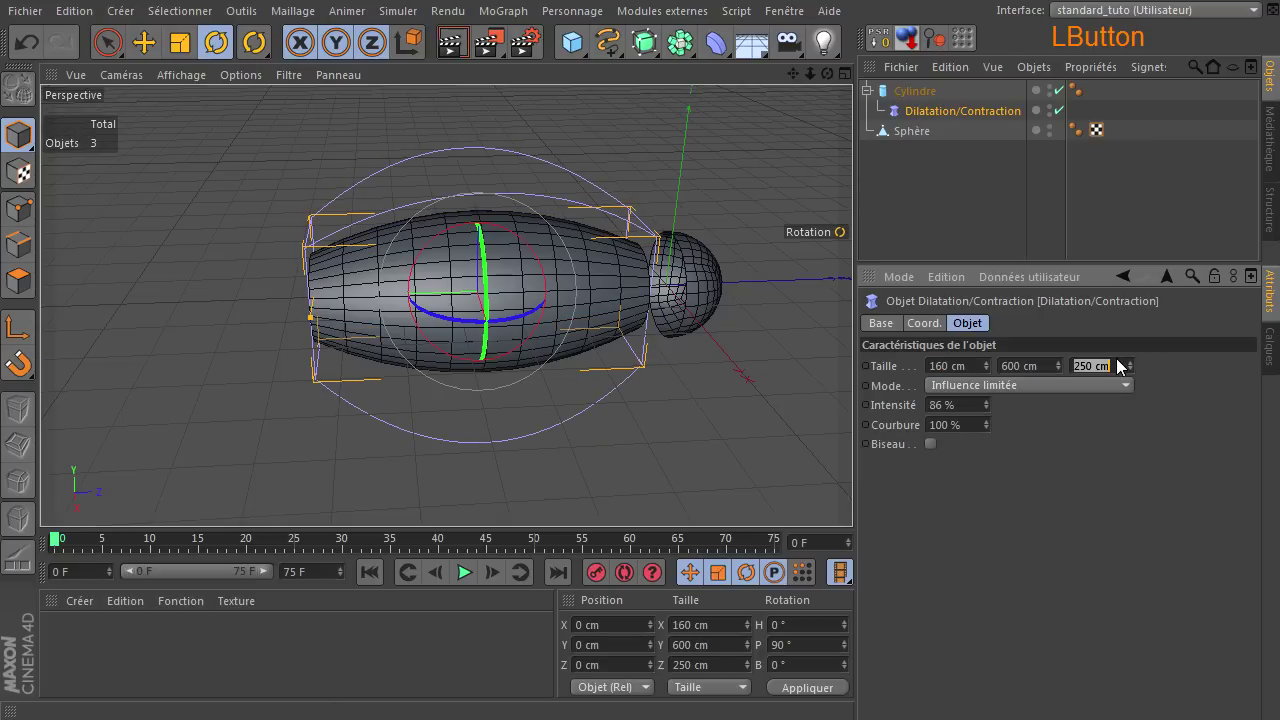
type("160")
key("Return")
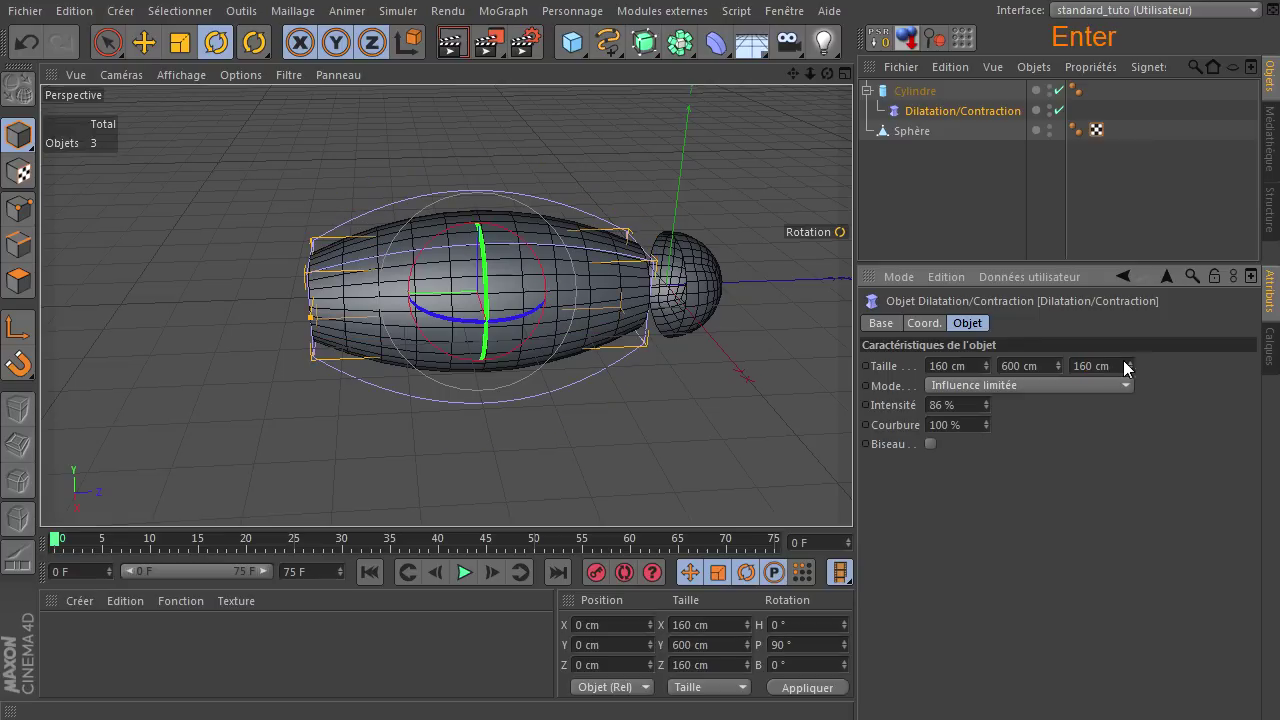
left_click(962, 404)
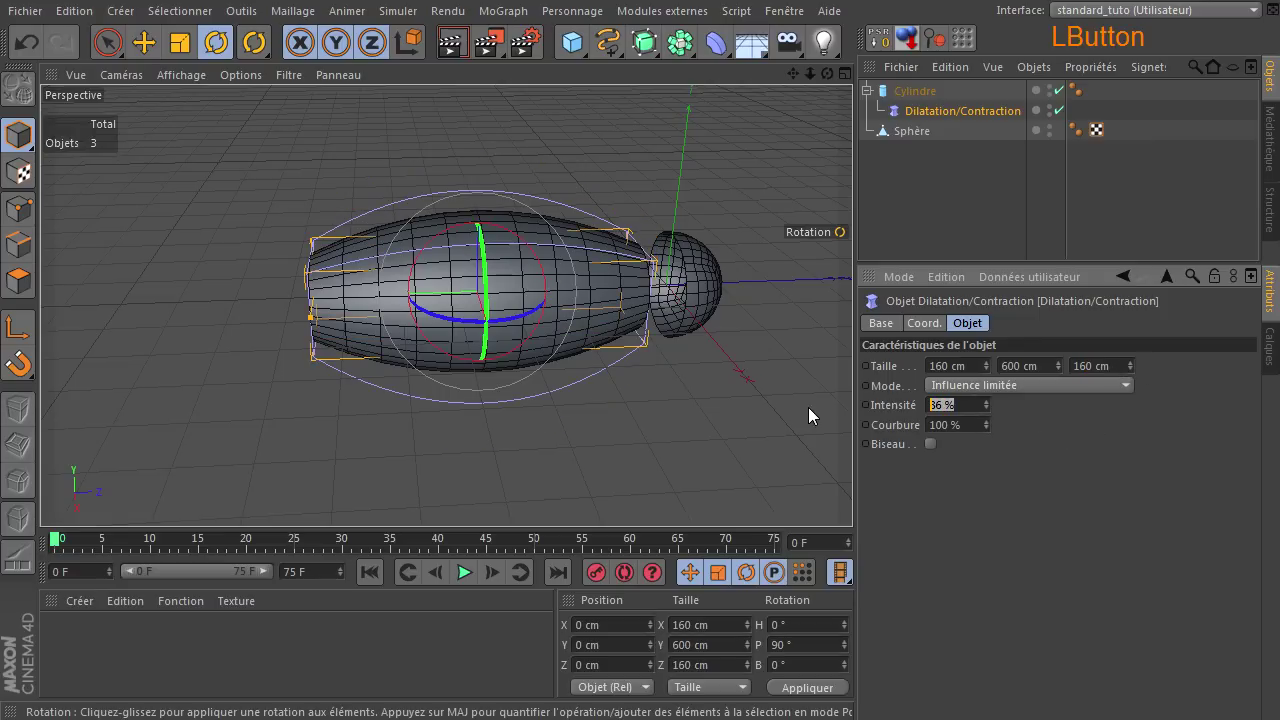
type("30")
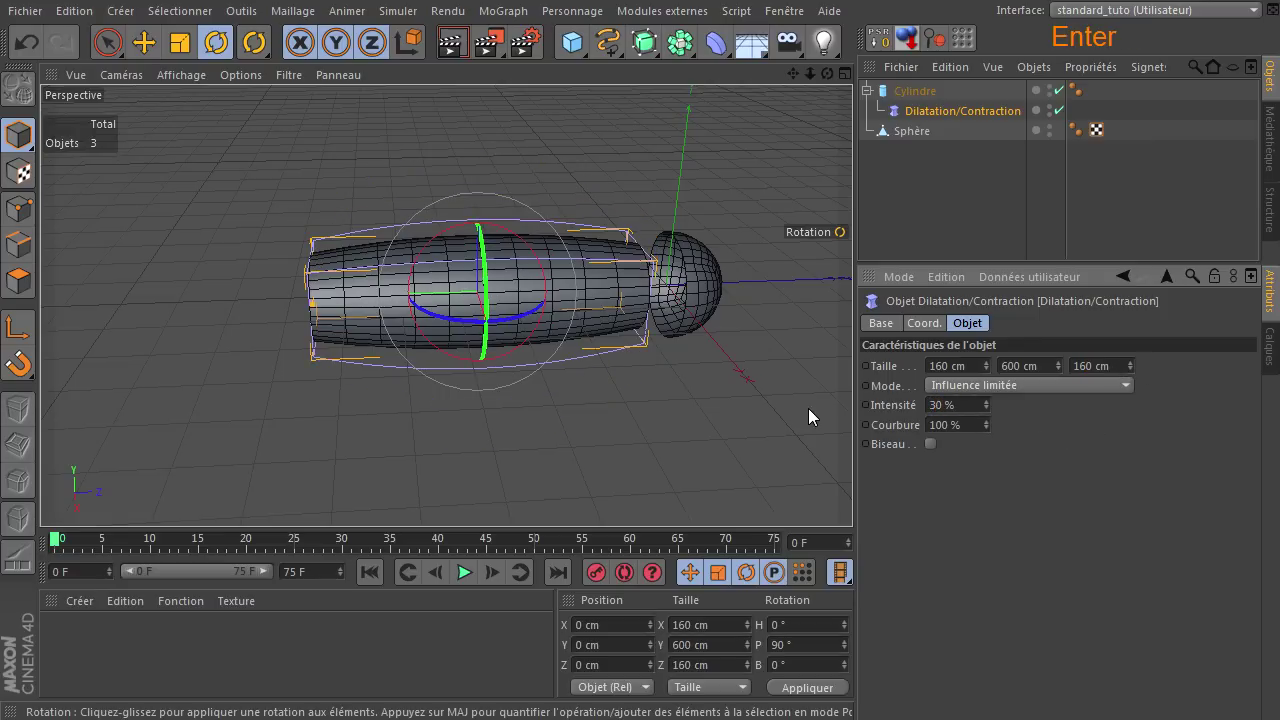
Step: Move the Dilatation/Contraction deformer up to a Y position of about 51 cm so the cylinder bulges more on its underside
left_click_drag(827, 74, 852, 490)
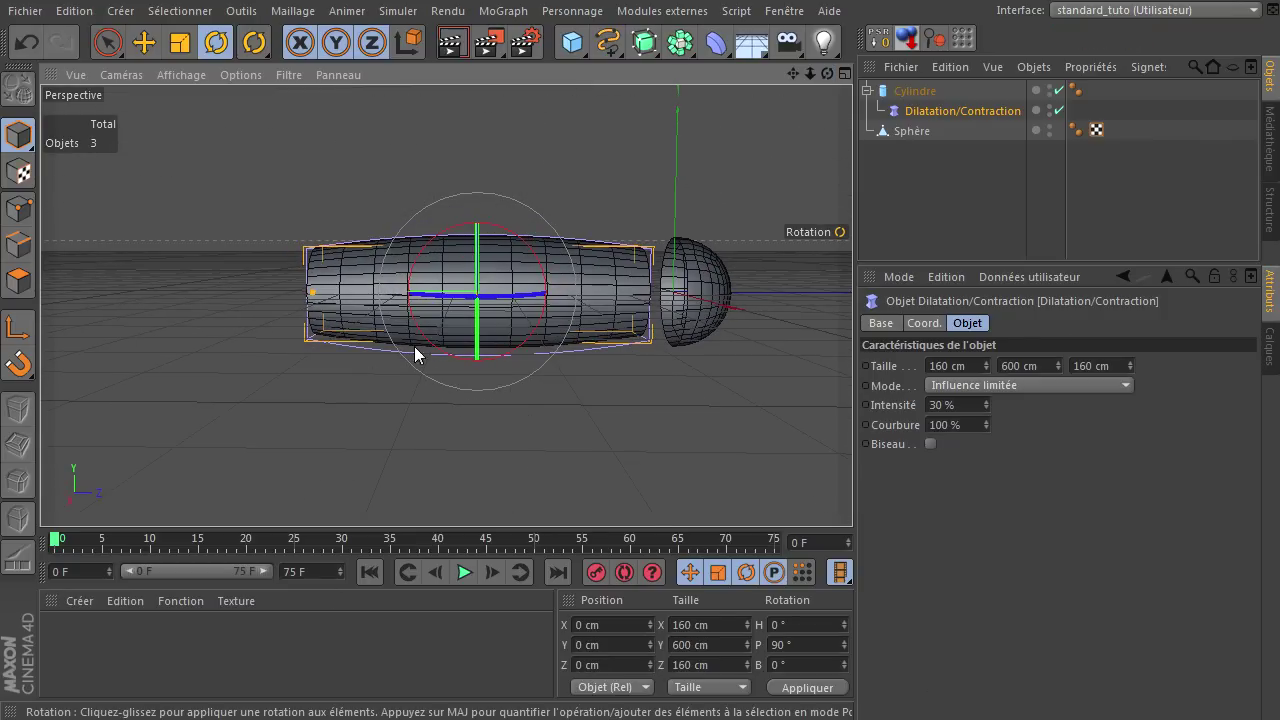
left_click(145, 44)
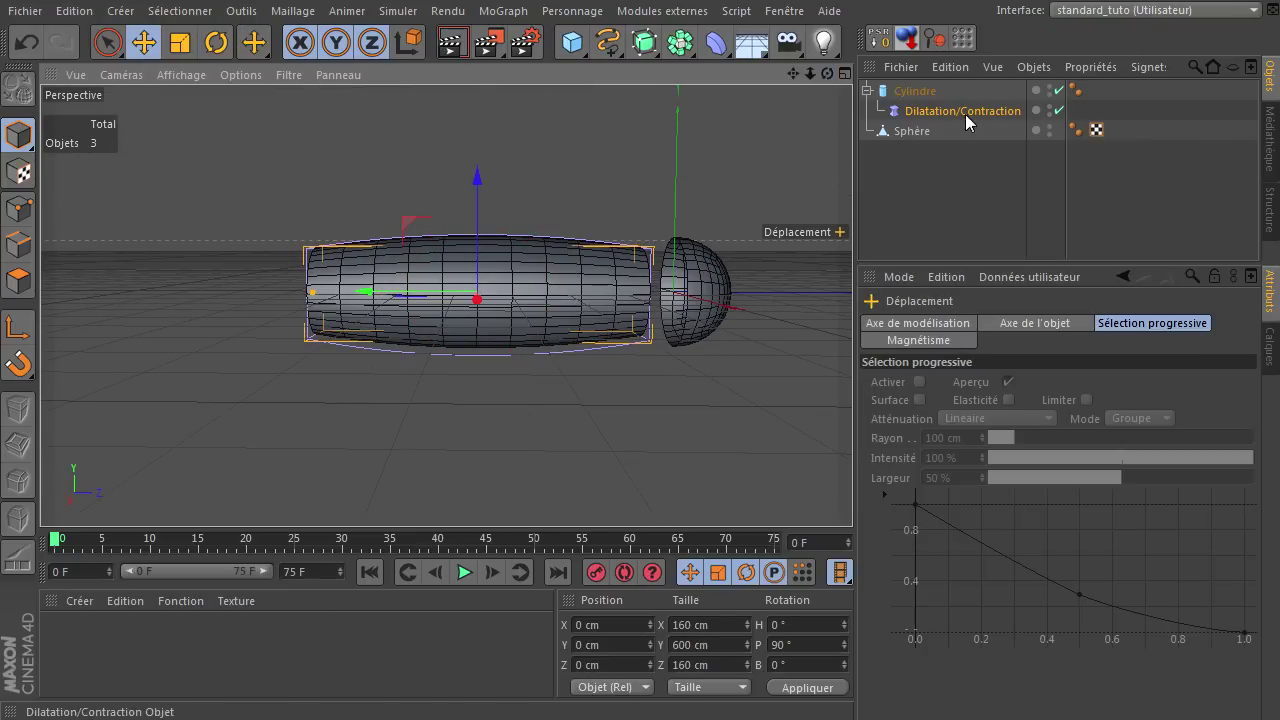
left_click_drag(478, 186, 492, 158)
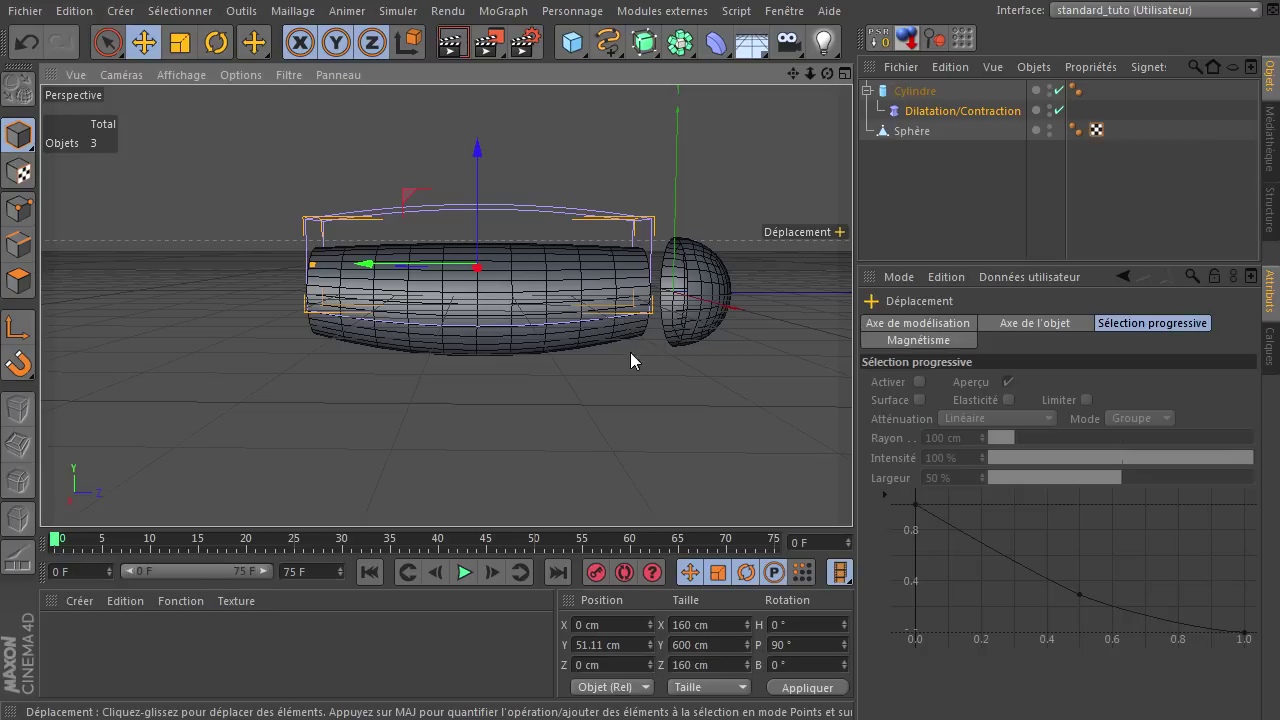
left_click_drag(826, 73, 852, 490)
scroll(531, 334, "up", 4)
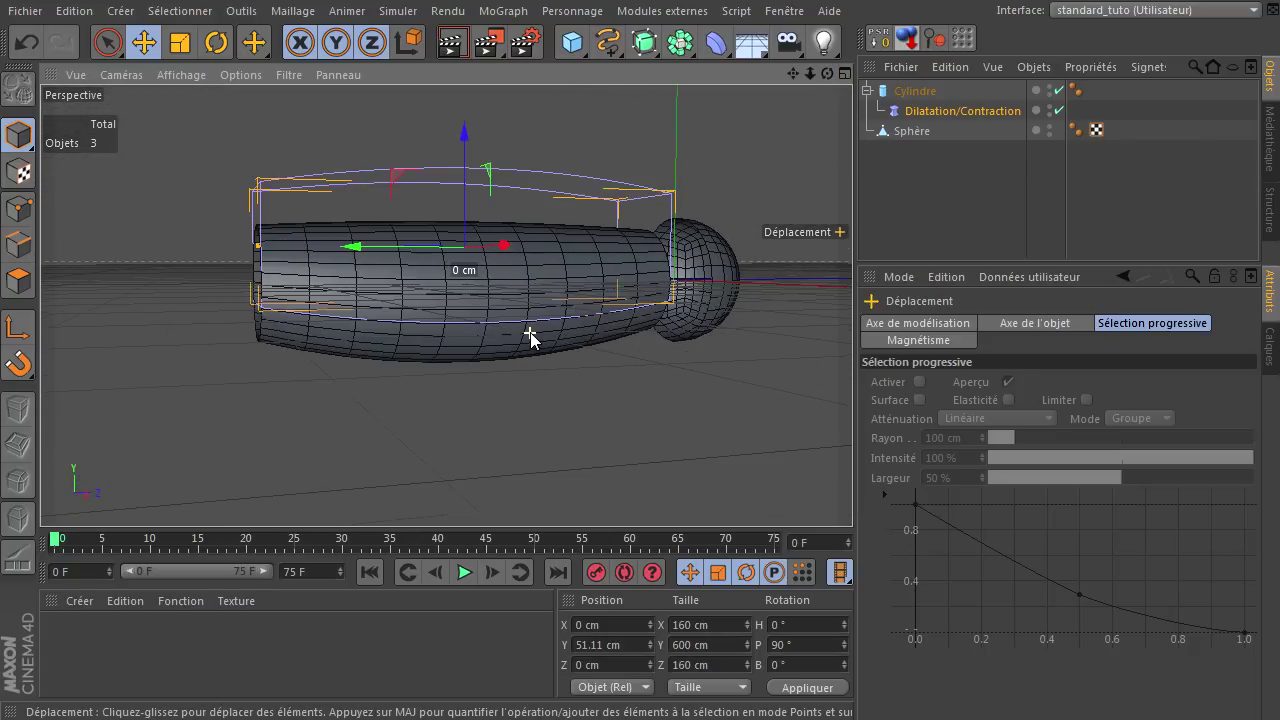
left_click_drag(827, 74, 852, 490)
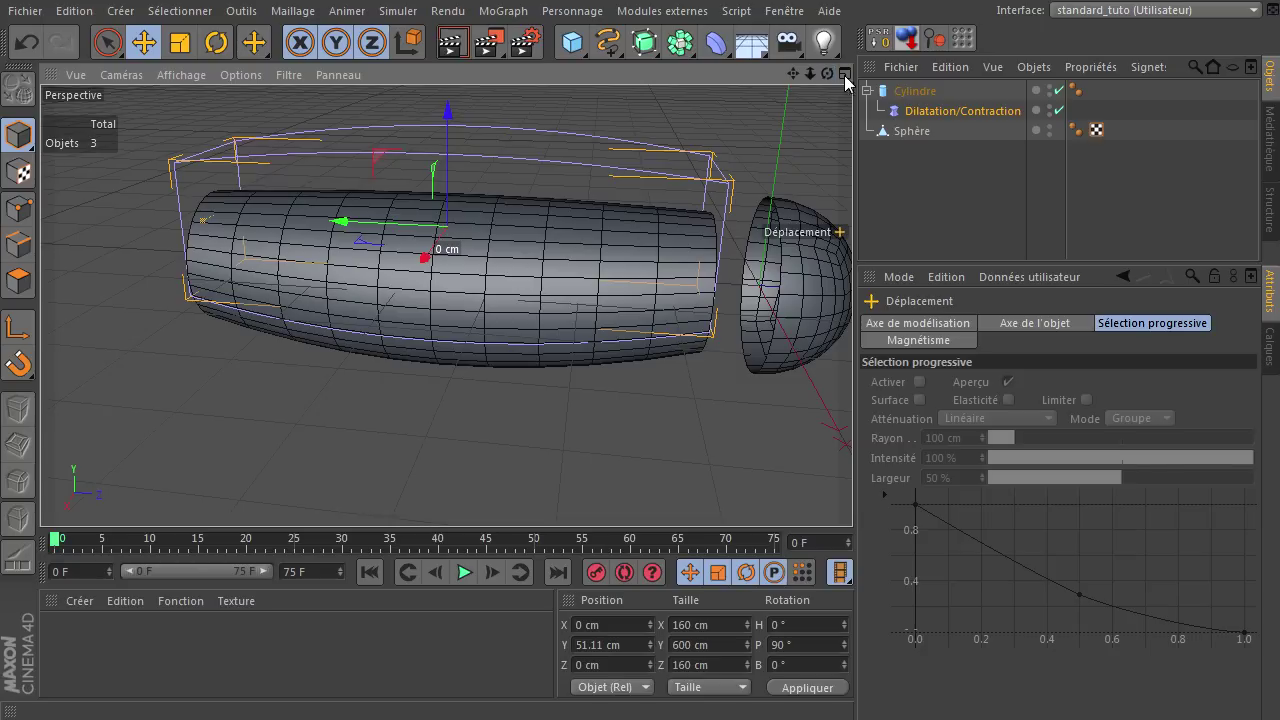
Step: Set the cylinder's radius (Rayon) to 86 cm
left_click(913, 91)
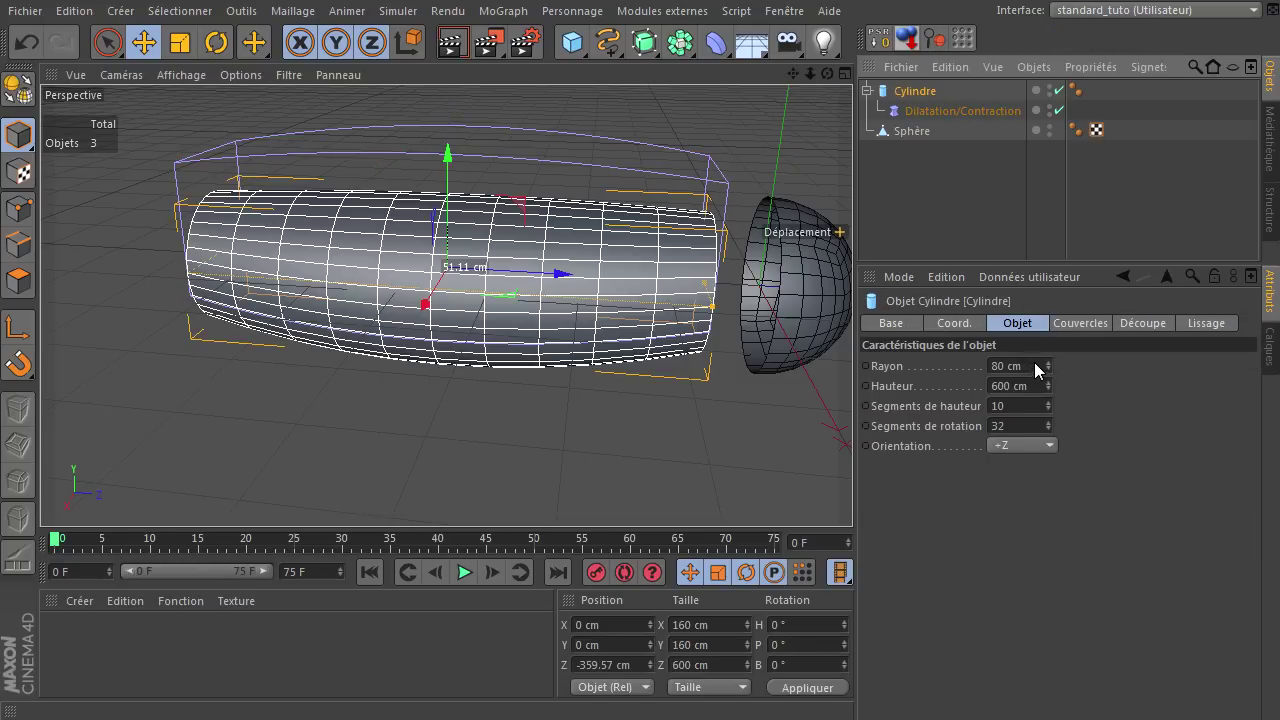
left_click(1034, 365)
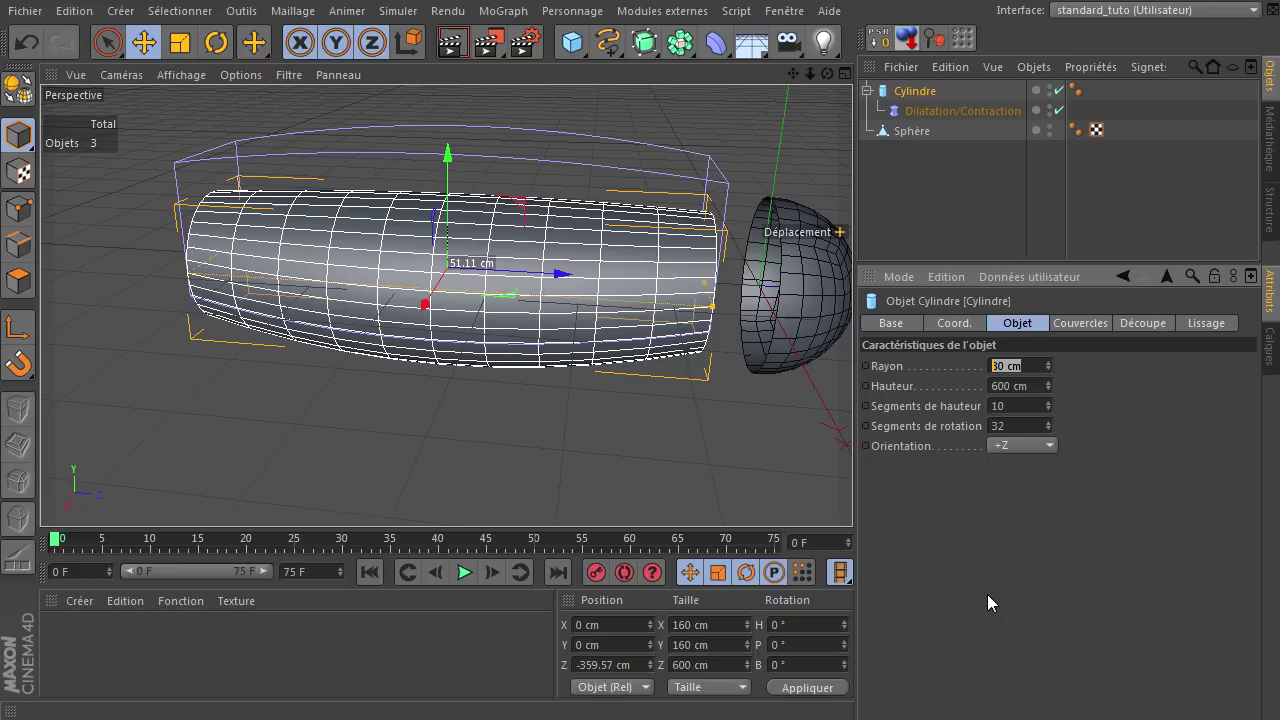
type("86")
key("Return")
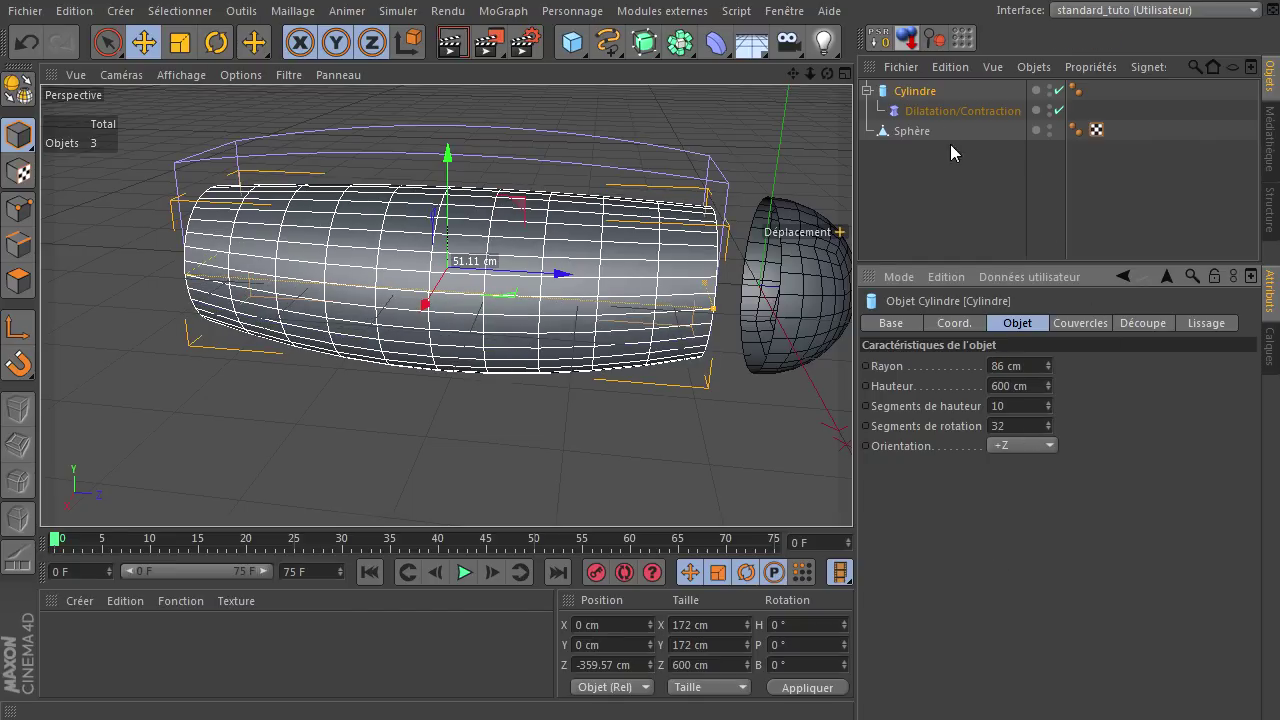
Step: Set the deformer's X and Z sizes (Taille) to 172 cm, twice the cylinder's radius (86*2)
left_click(945, 111)
left_click(1121, 367)
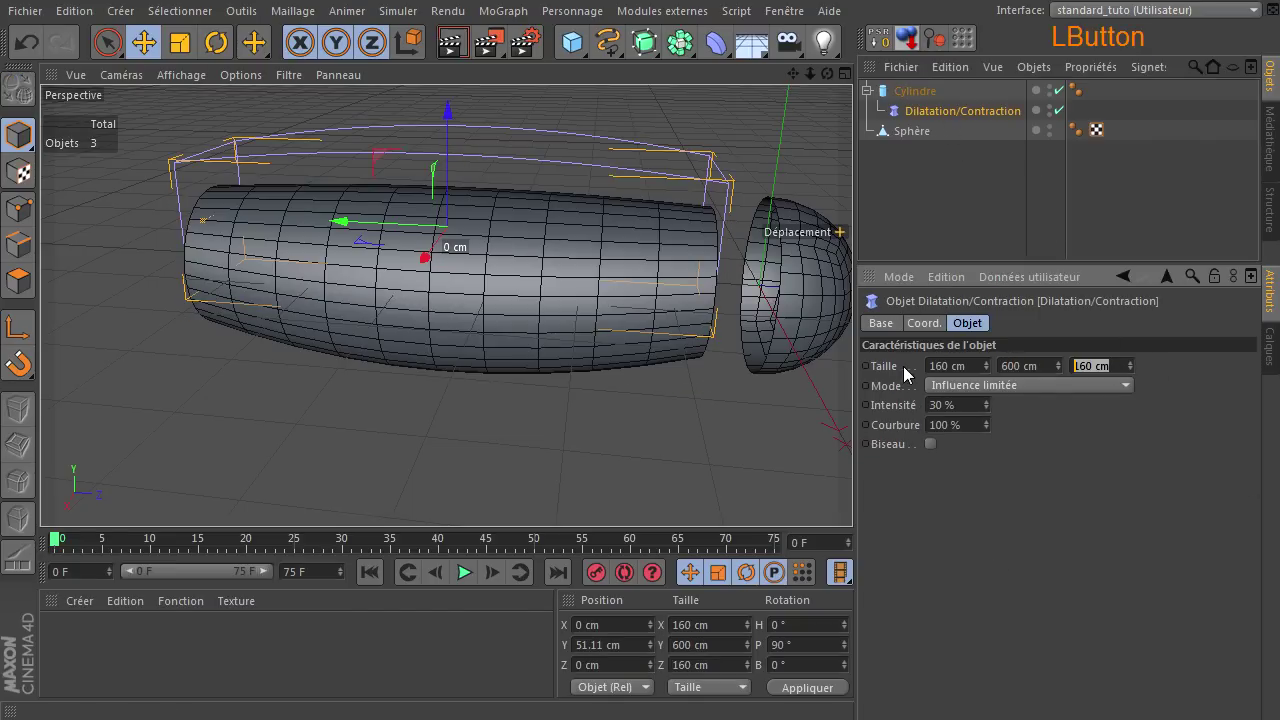
type("172")
left_click(1087, 484)
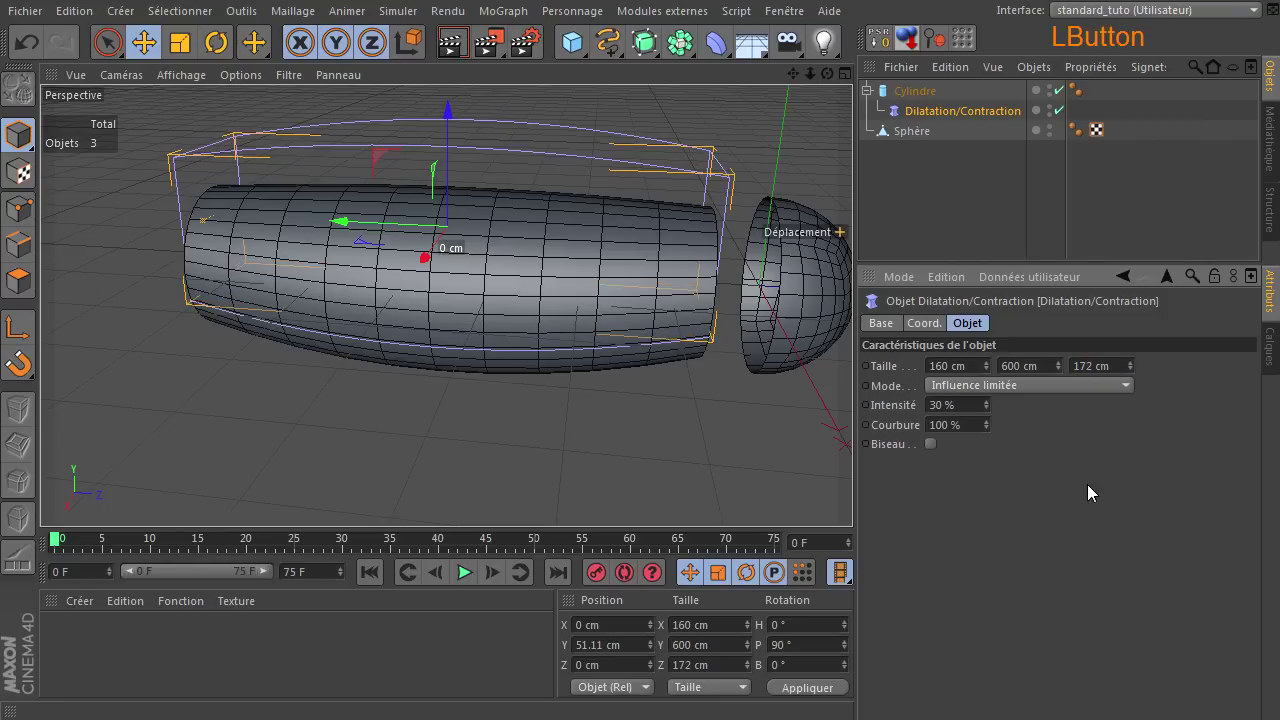
double_click(969, 368)
type("172")
key("Return")
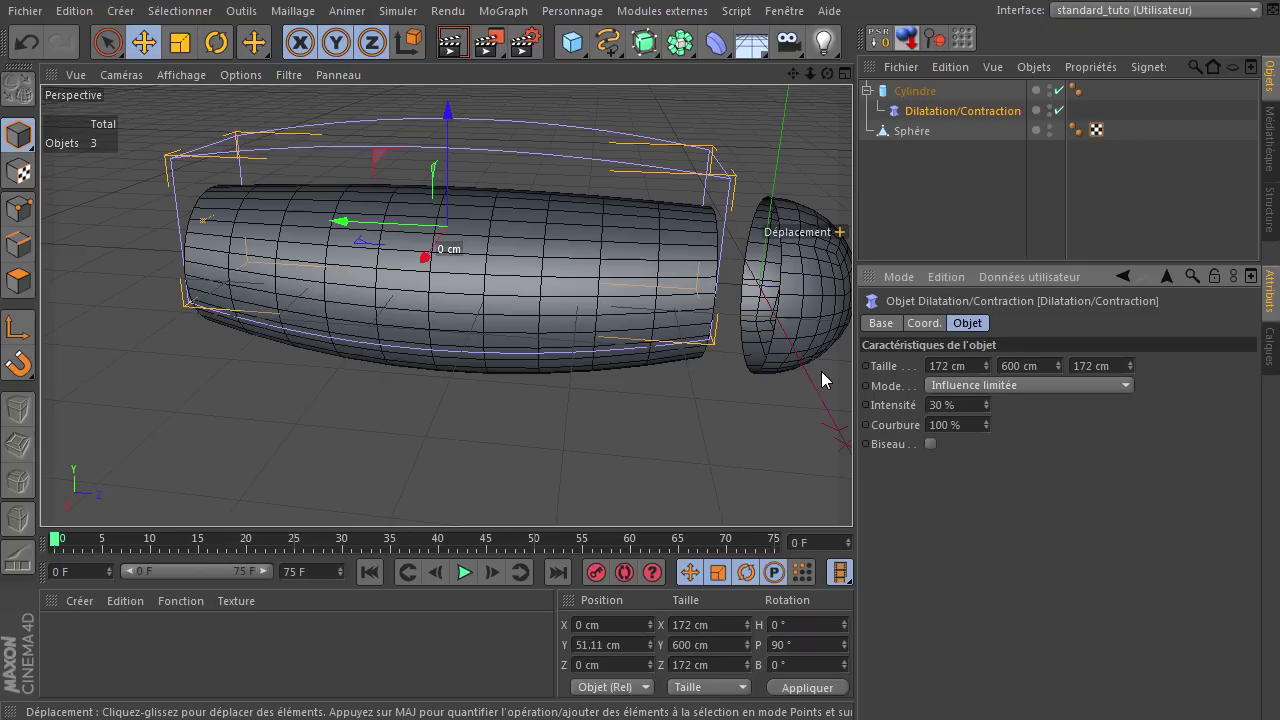
left_click(966, 367)
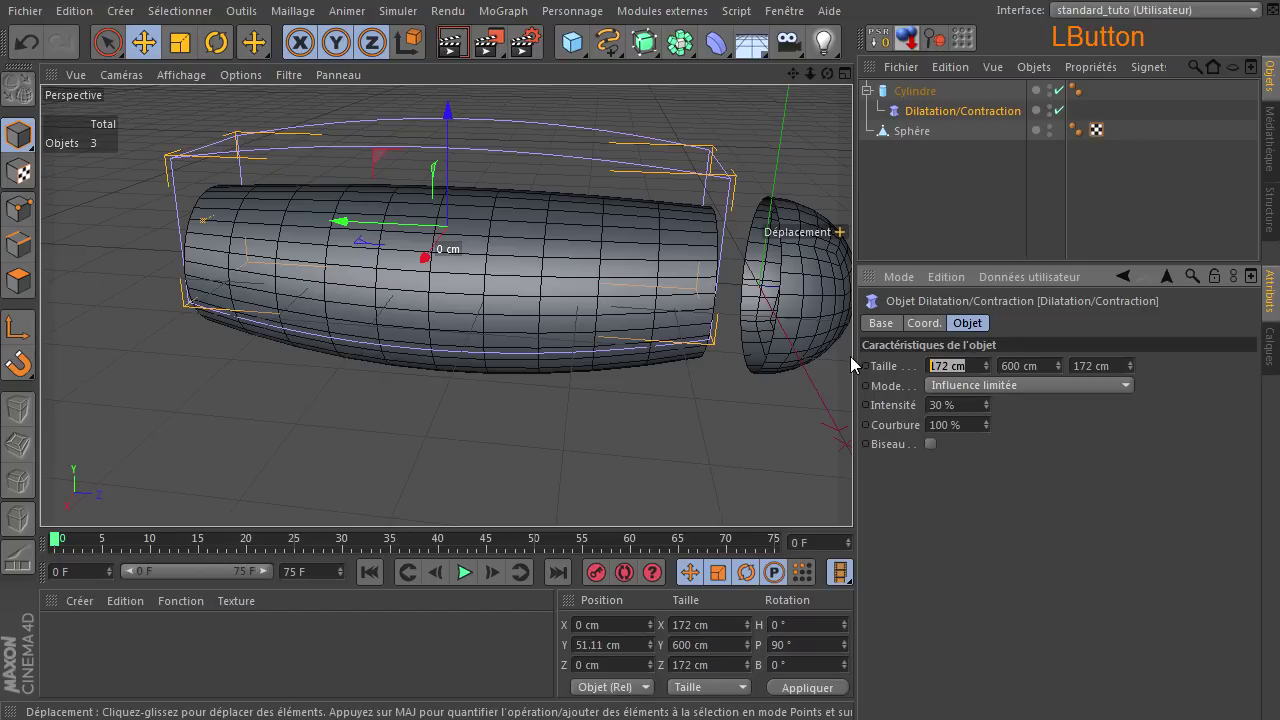
type("86*2")
key("Return")
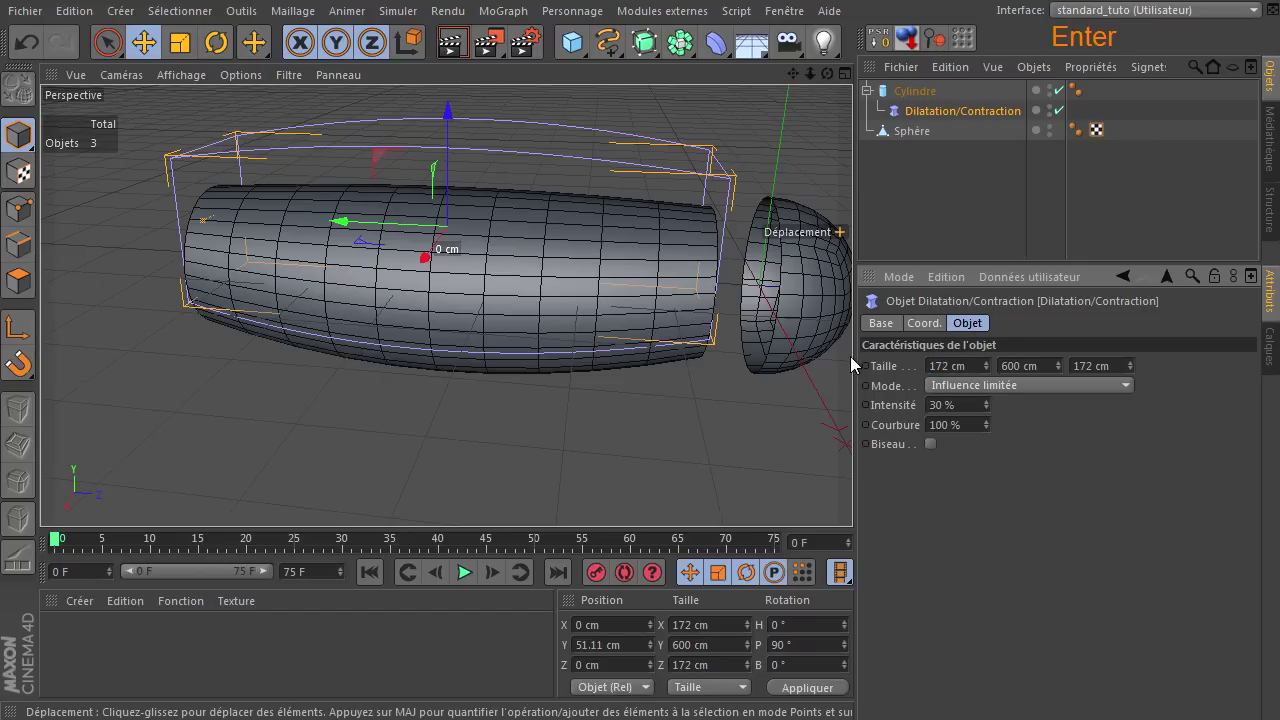
left_click(1010, 609)
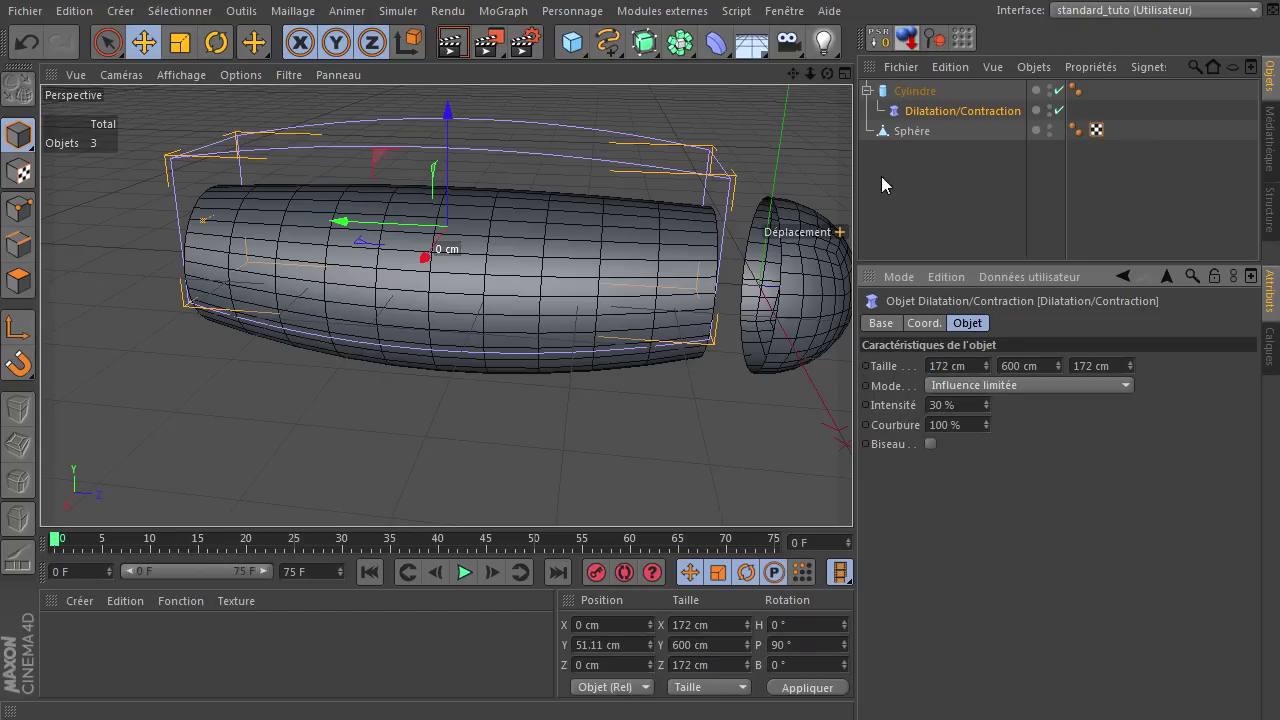
Step: Shift the cylinder slightly along Z to about -361 cm, away from the half sphere, and deselect it
left_click_drag(827, 74, 852, 490)
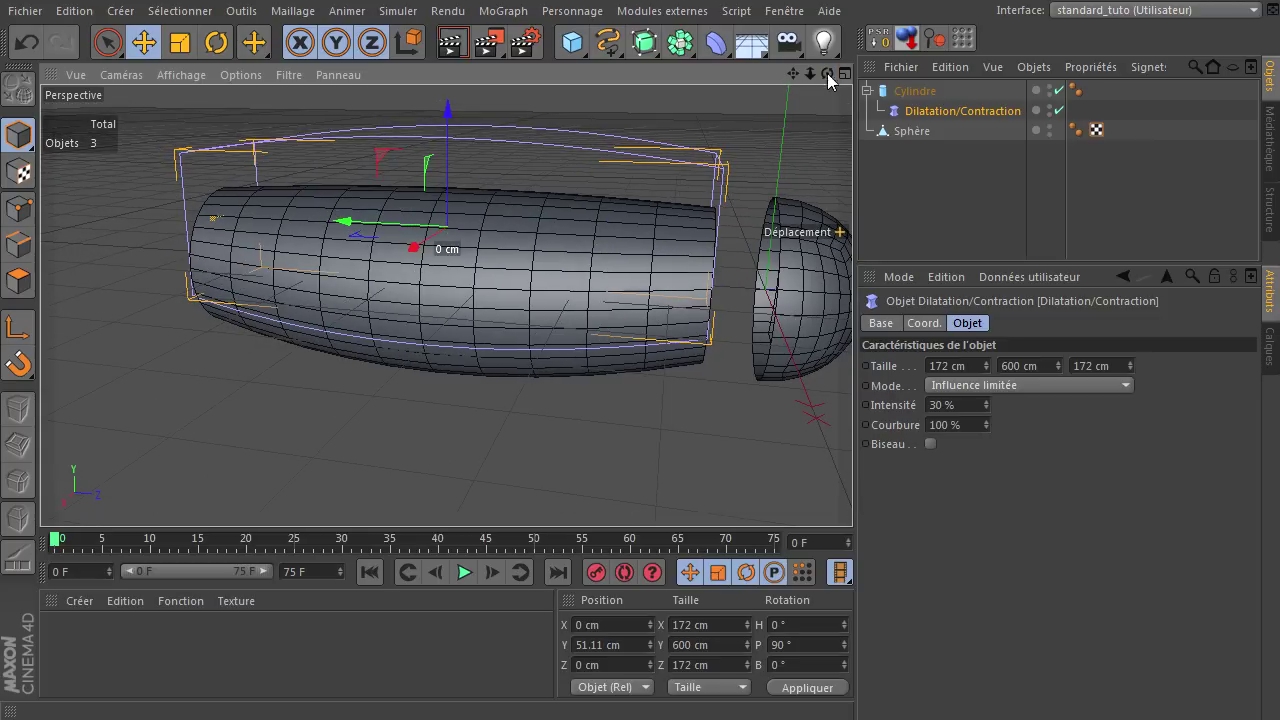
left_click(914, 91)
left_click_drag(555, 279, 555, 277)
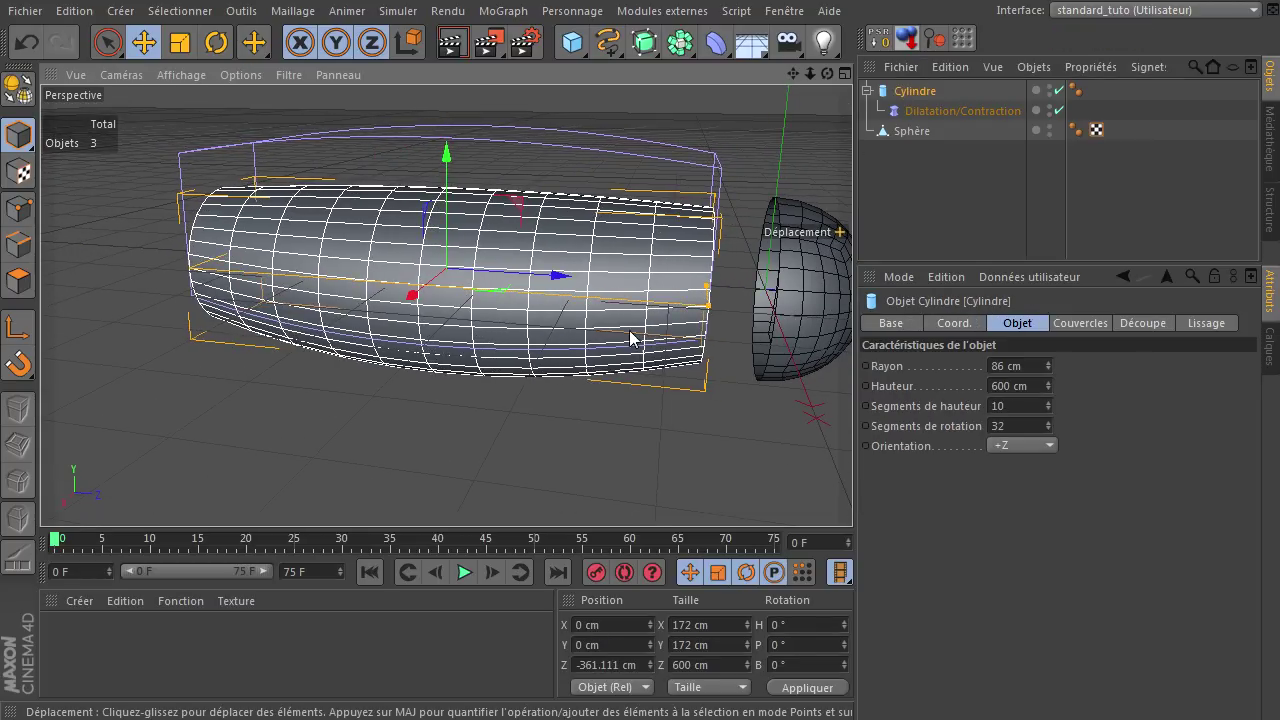
left_click(692, 467)
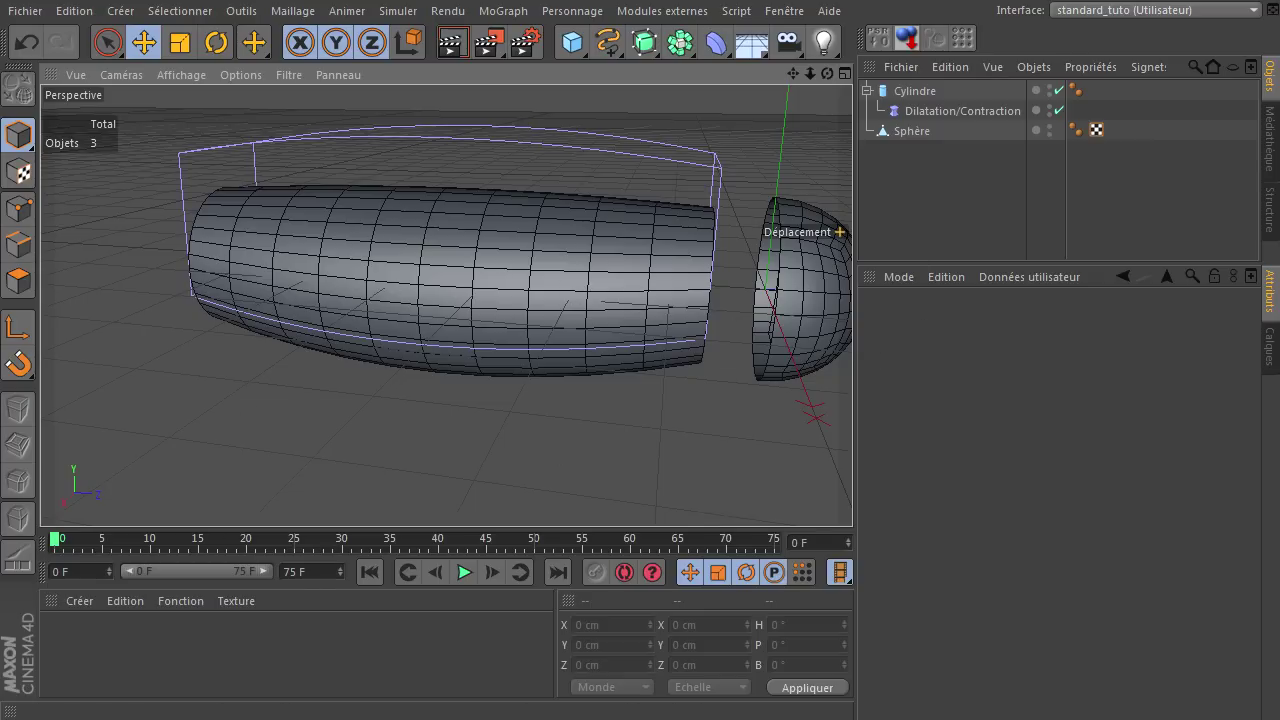
left_click(300, 450)
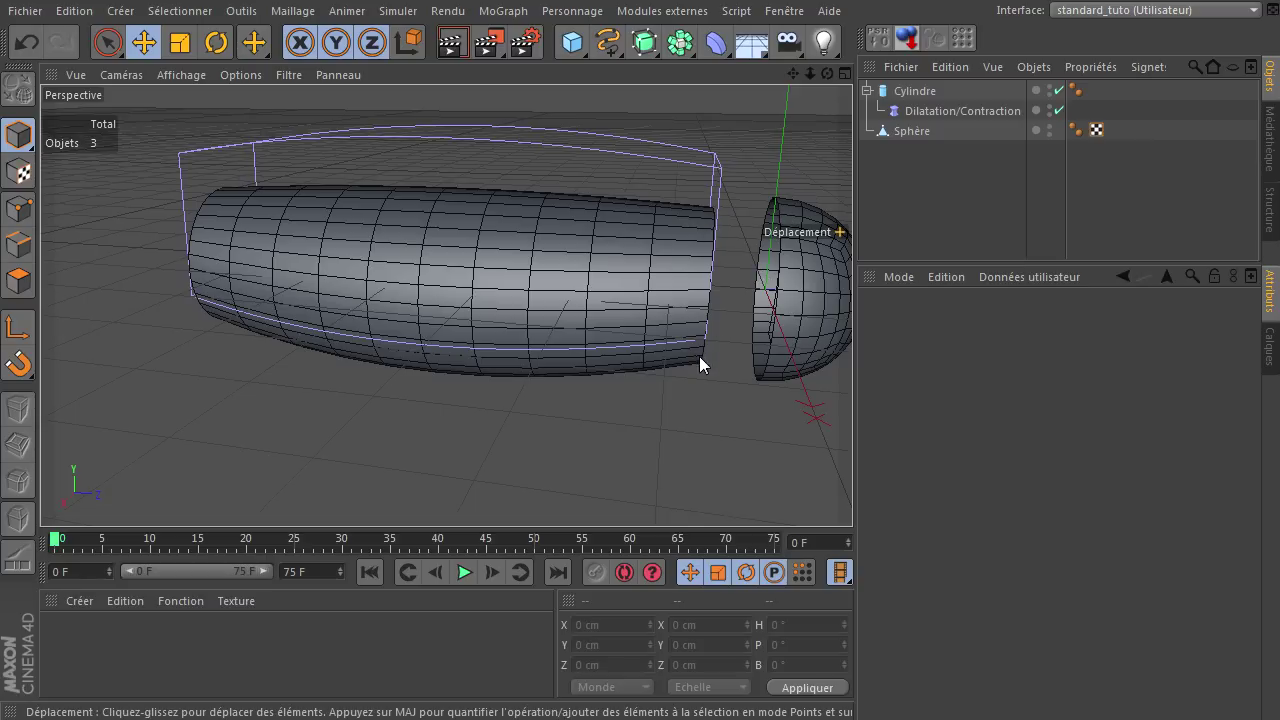
Step: Convert the cylinder to an editable polygon object and expand its hierarchy to show the deformer
left_click(930, 90)
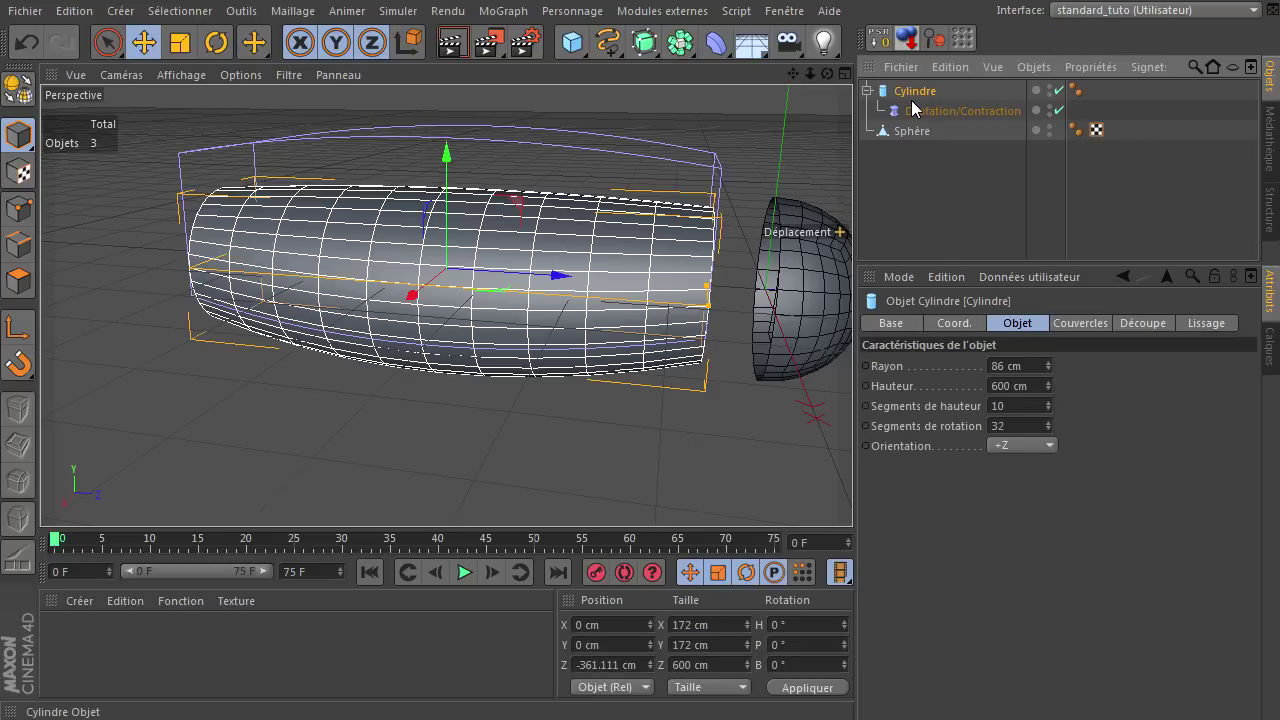
key("c")
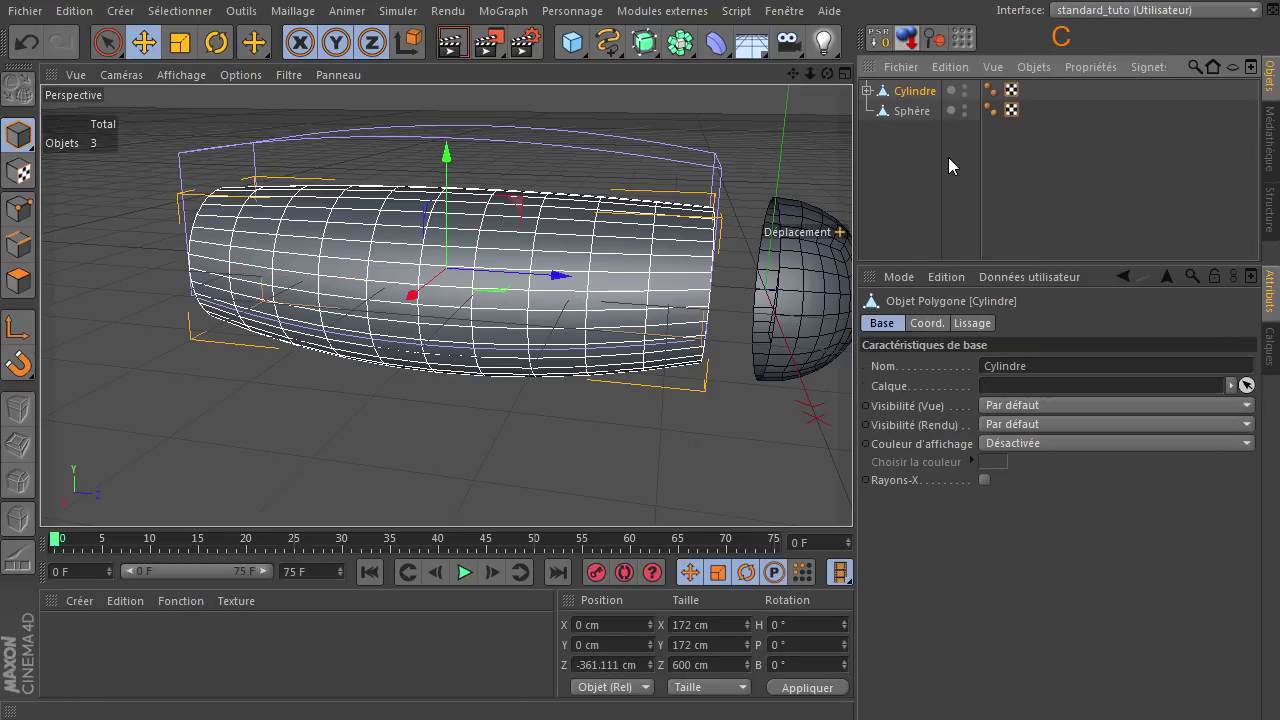
left_click(867, 91)
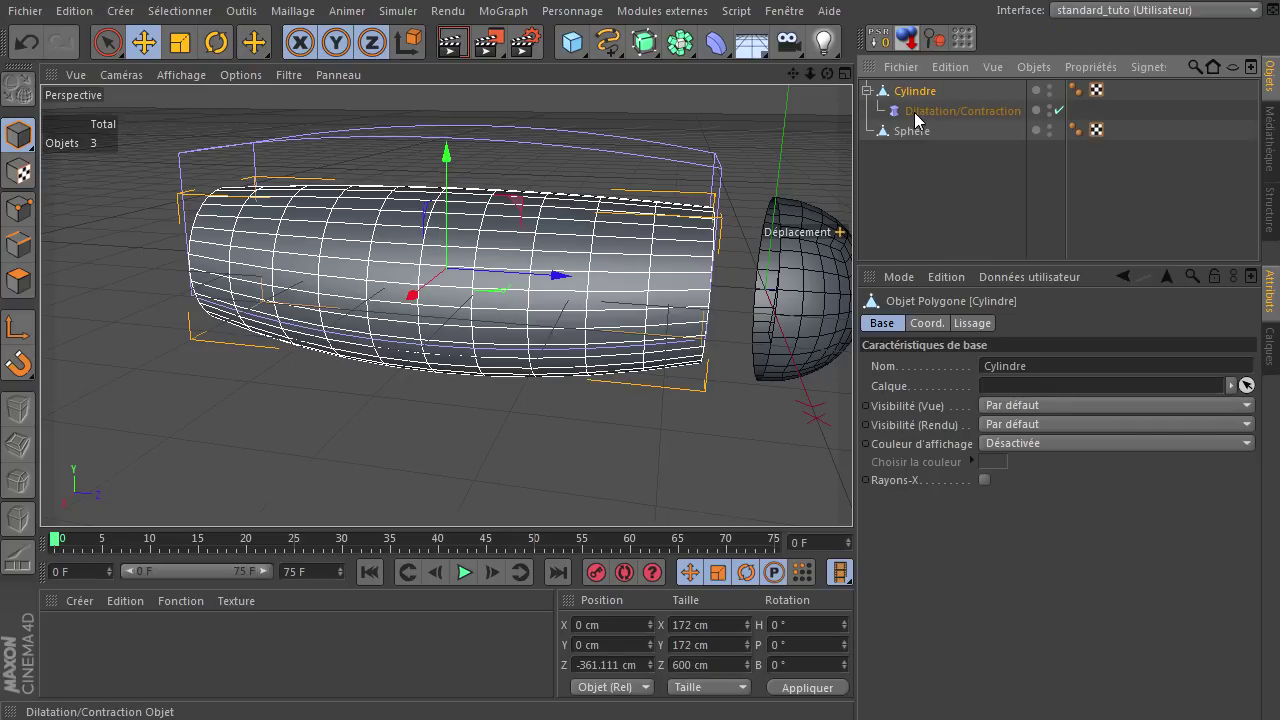
Step: Bake the deformed cylinder into a new object with Convertir en objet, and delete the original cylinder with its deformer
left_click(910, 96)
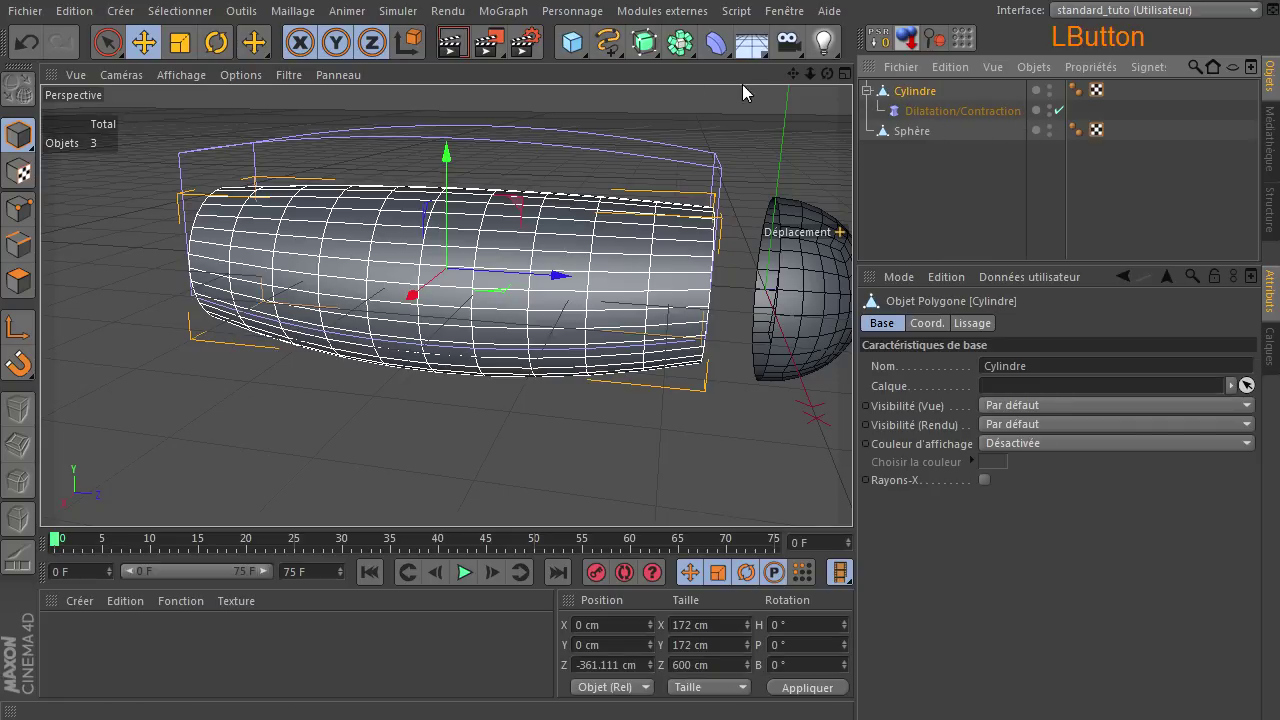
right_click(903, 97)
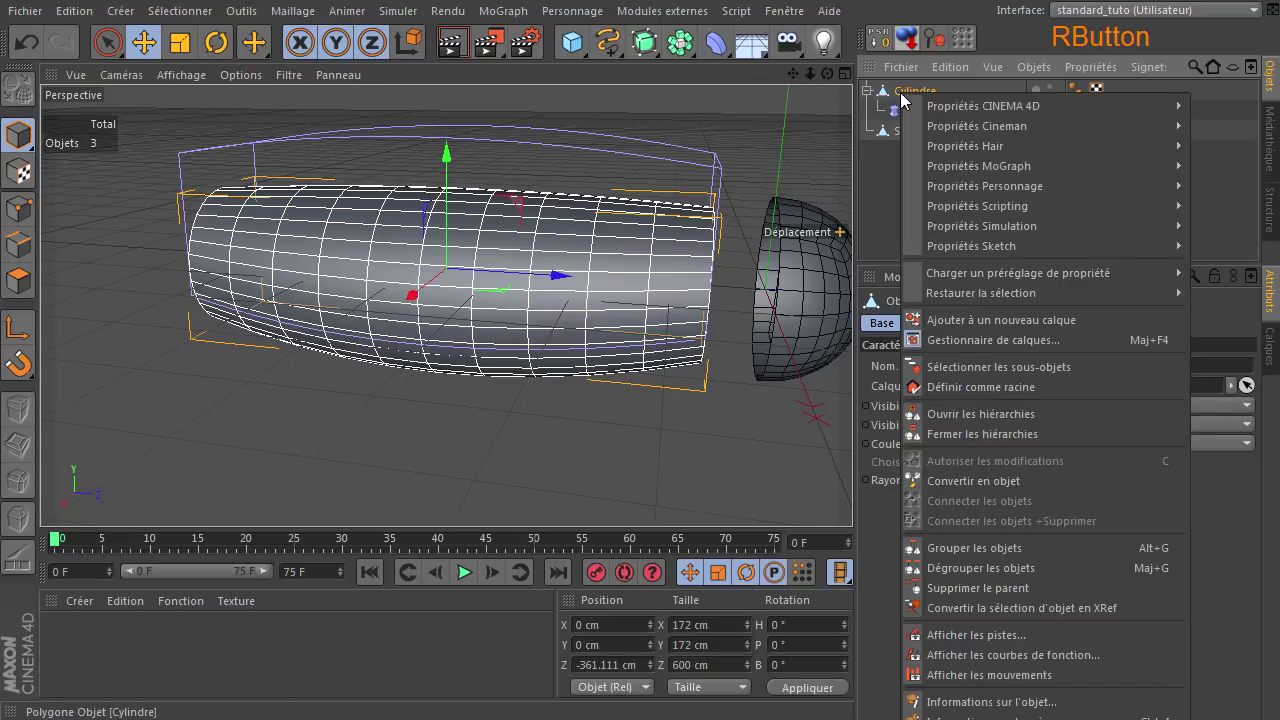
left_click(951, 483)
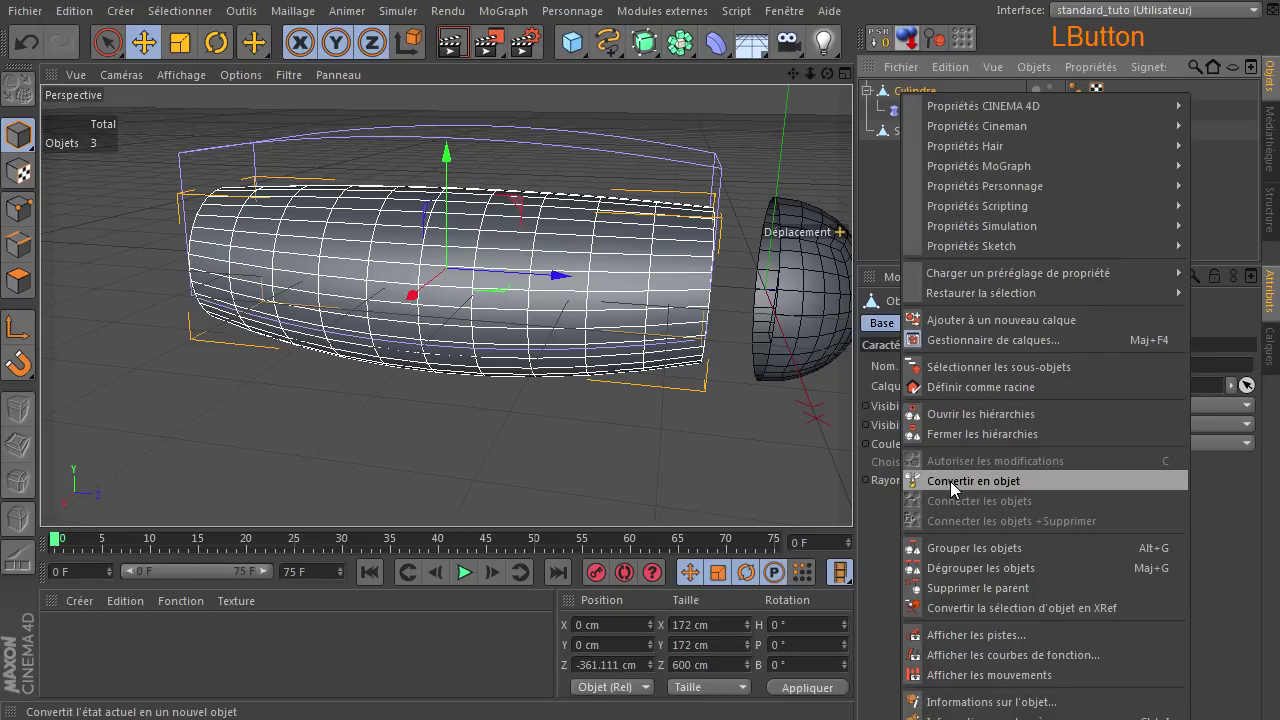
left_click(929, 131)
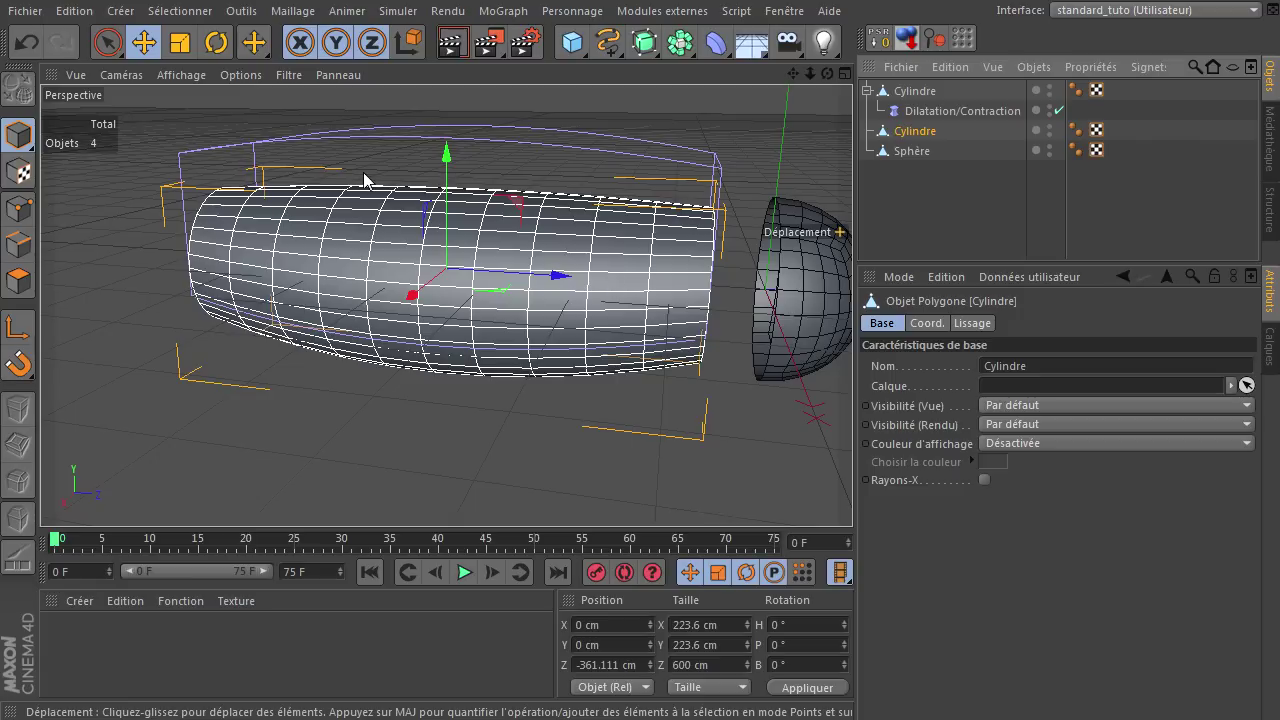
left_click(914, 93)
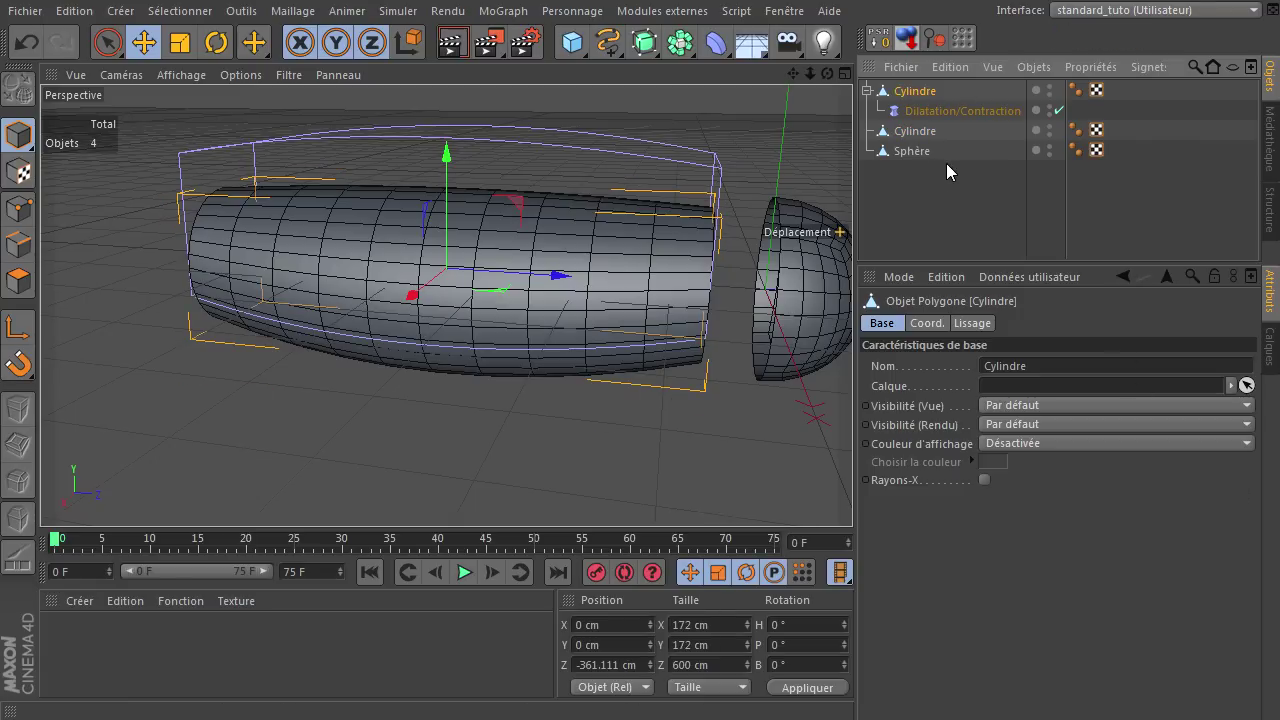
key("Delete")
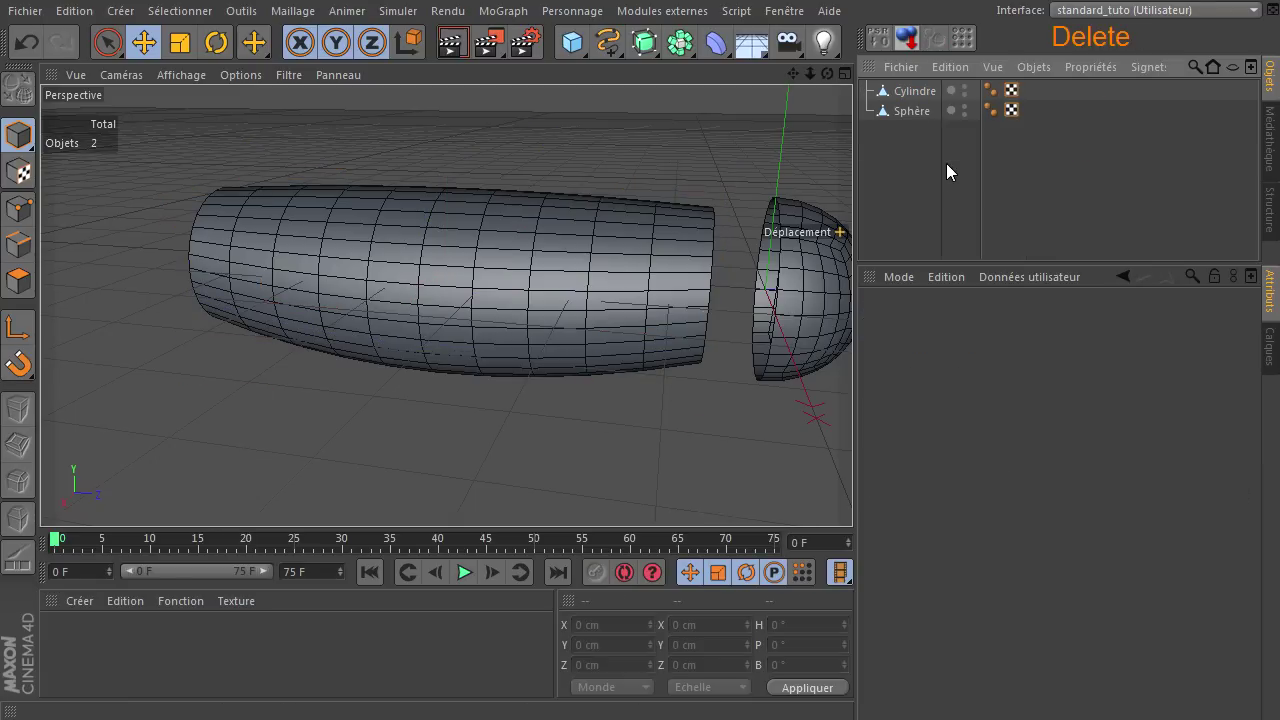
Step: Merge the baked cylinder and the half sphere into one object with Connecter les objets +Supprimer, and deselect it
left_click(914, 92)
mouse_move(829, 72)
left_mouse_down()
mouse_move(852, 490)
mouse_move(834, 498)
mouse_move(871, 491)
mouse_move(830, 492)
mouse_move(854, 490)
mouse_move(838, 90)
left_mouse_up()
left_click(911, 111)
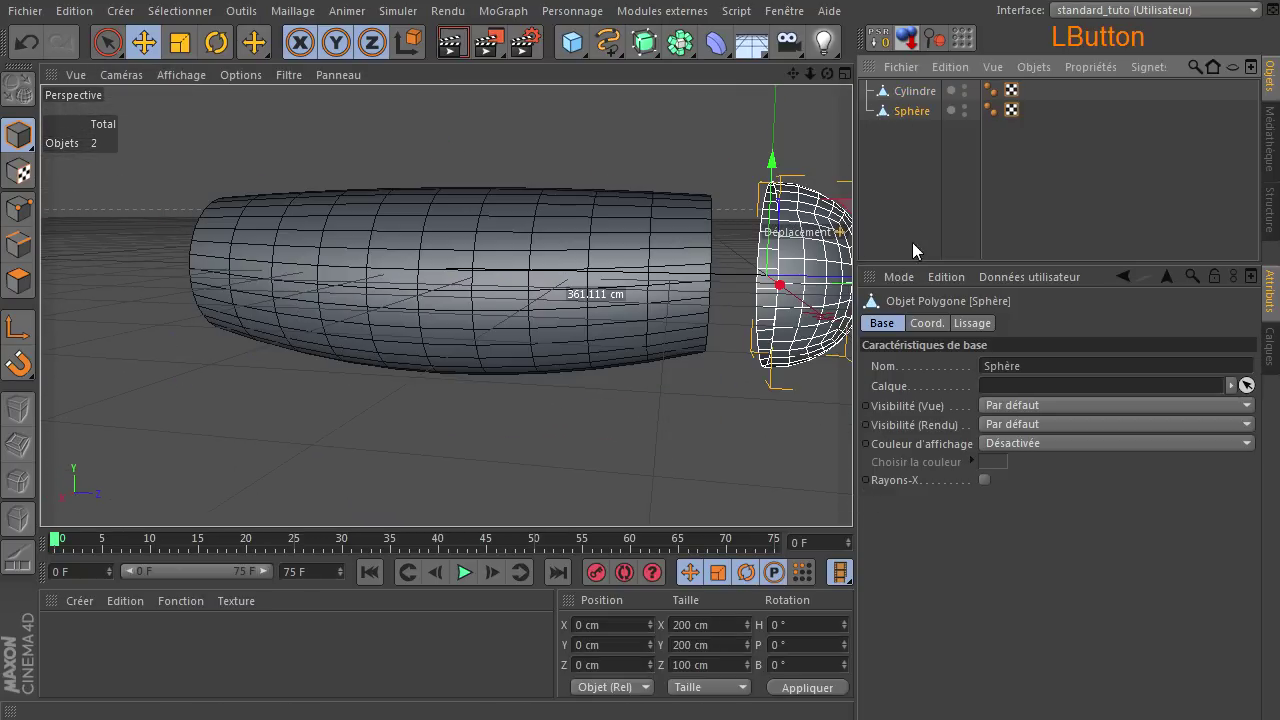
left_click(871, 120)
left_click_drag(792, 73, 903, 500)
left_click_drag(910, 165, 956, 88)
right_click(880, 97)
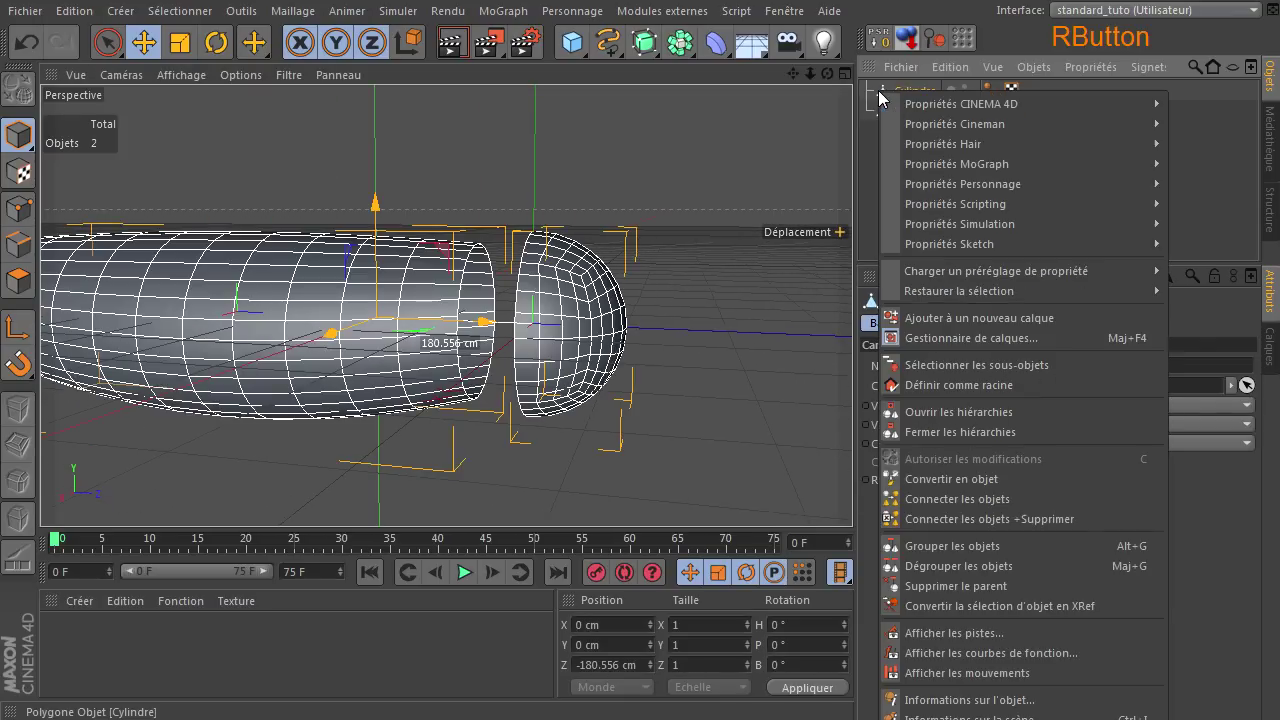
left_click(1017, 519)
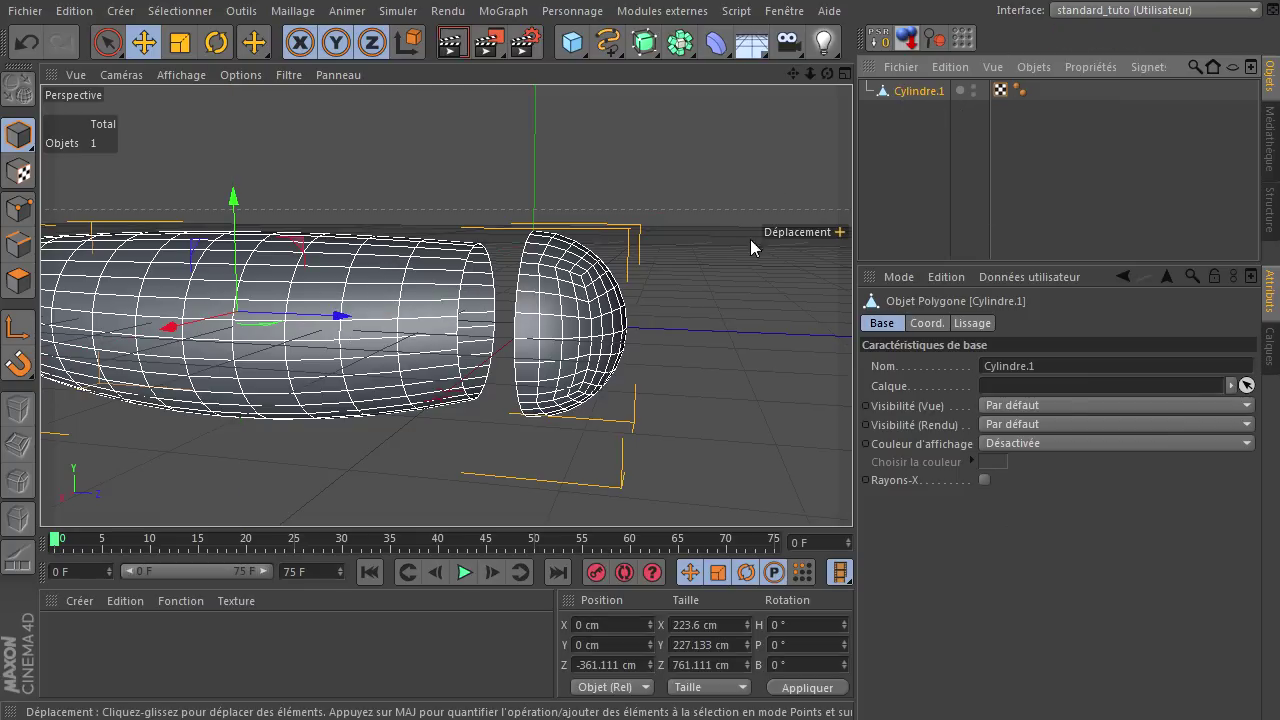
left_click(932, 140)
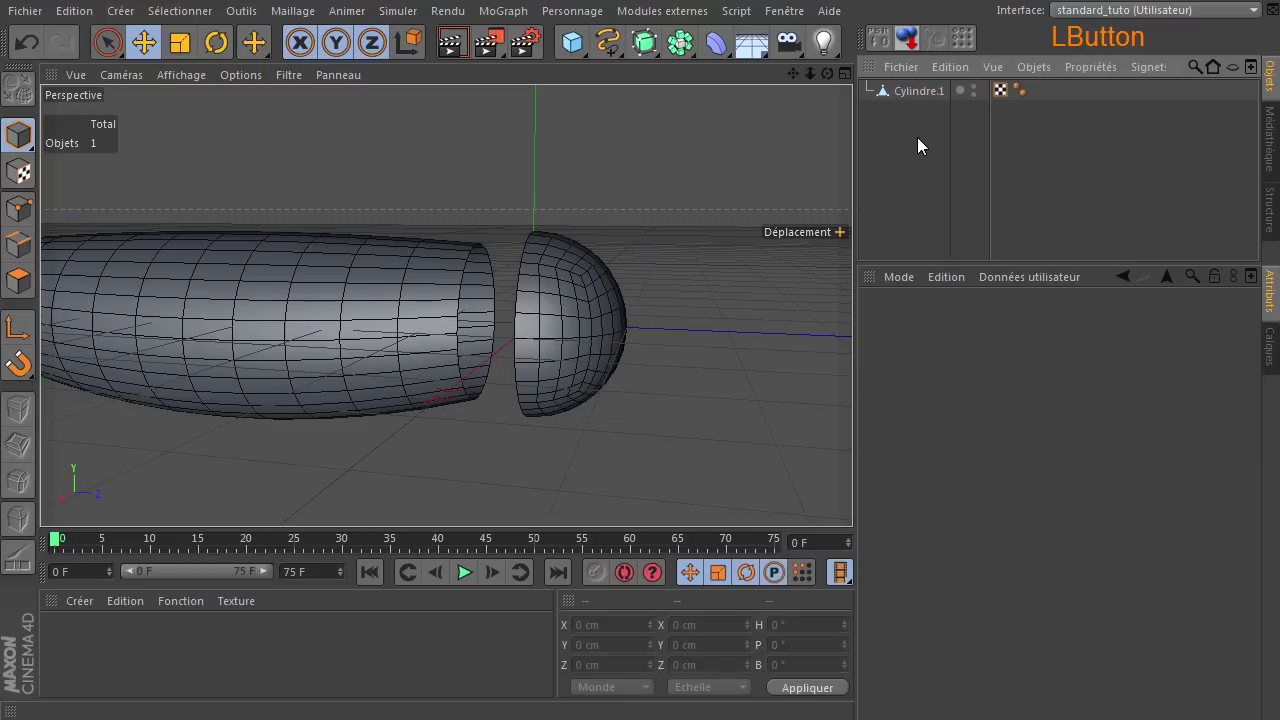
Step: In edge mode on the merged object, loop-select the half sphere's open rim and the facing open rim of the cylinder
left_click_drag(827, 73, 945, 120)
left_click(17, 250)
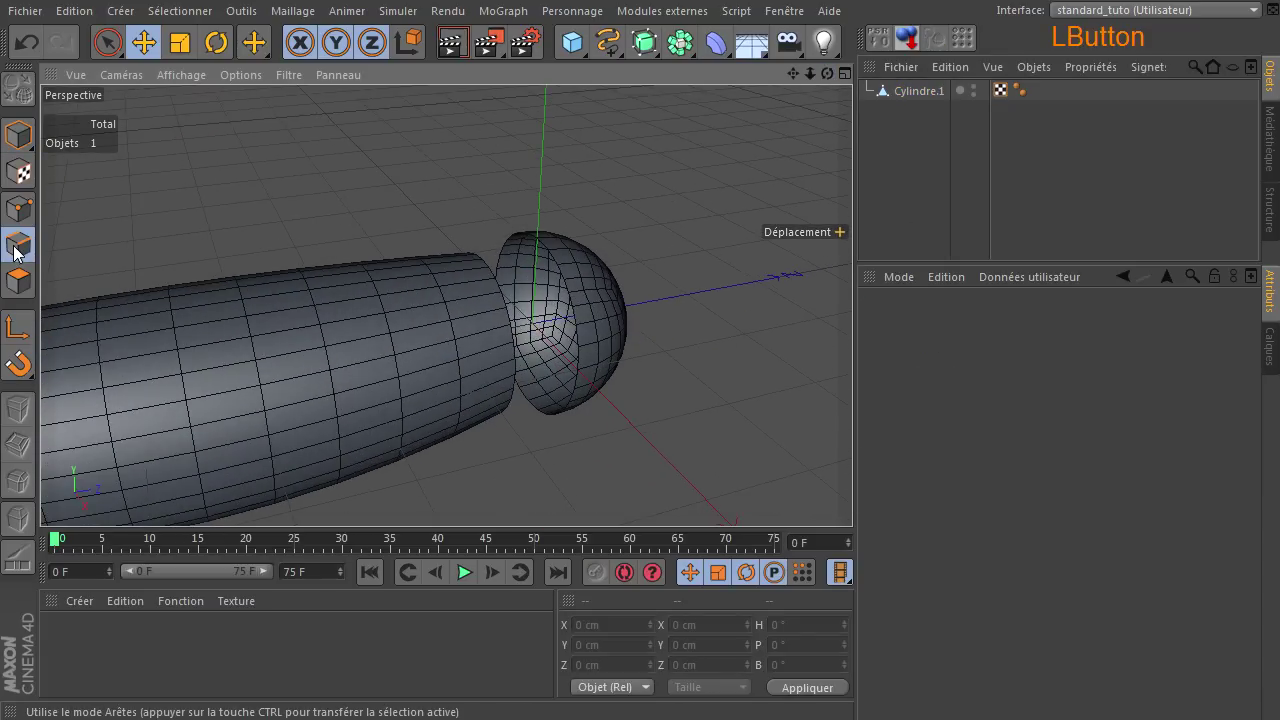
left_click(918, 91)
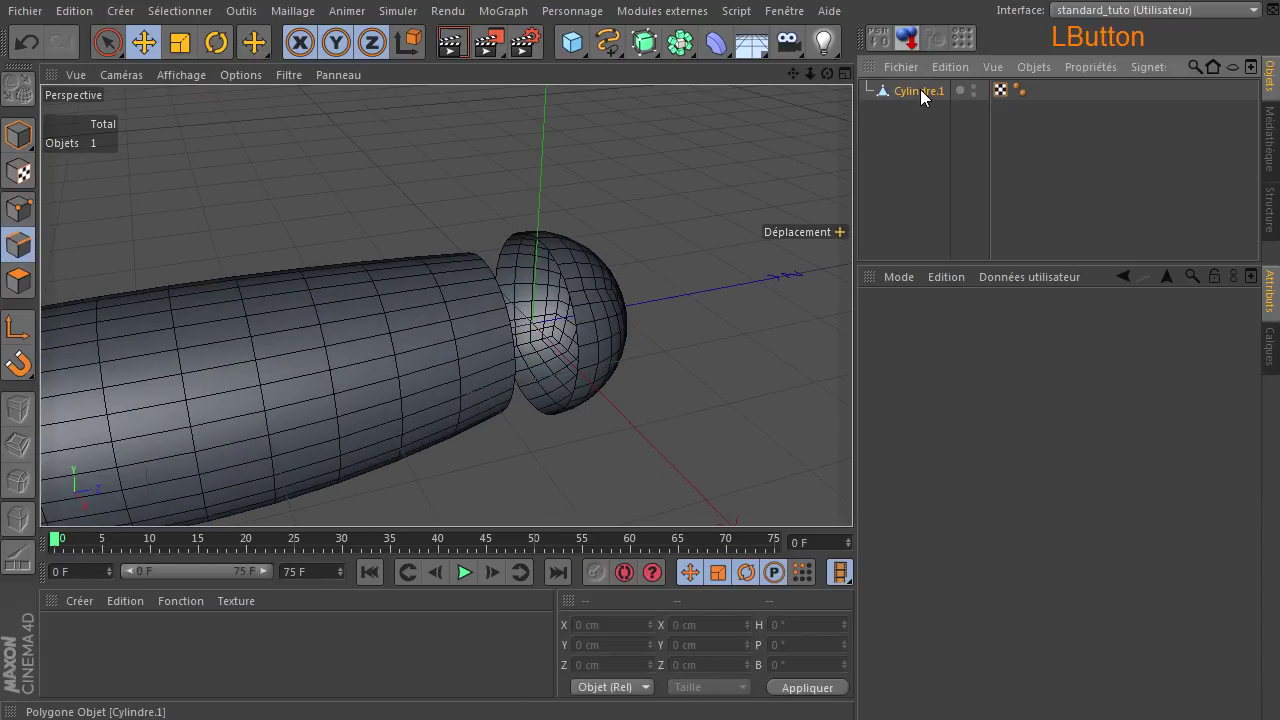
left_click_drag(571, 271, 510, 325, "alt")
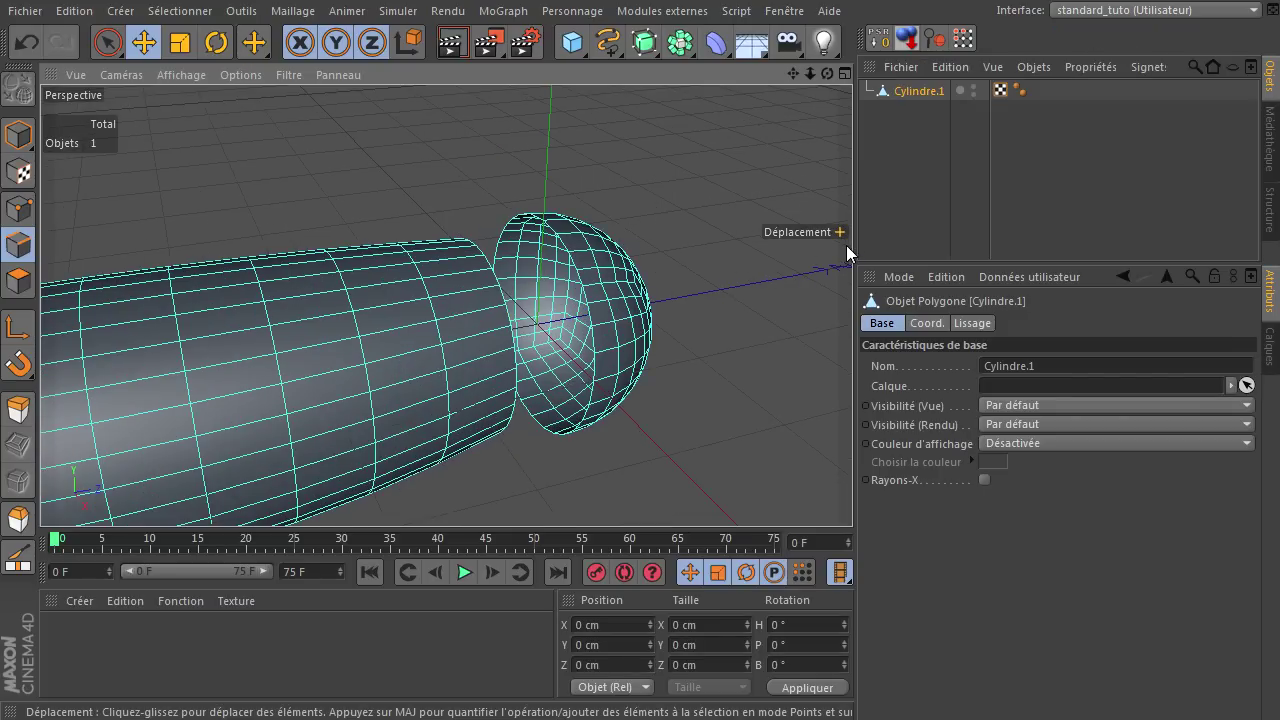
key("u")
key("l")
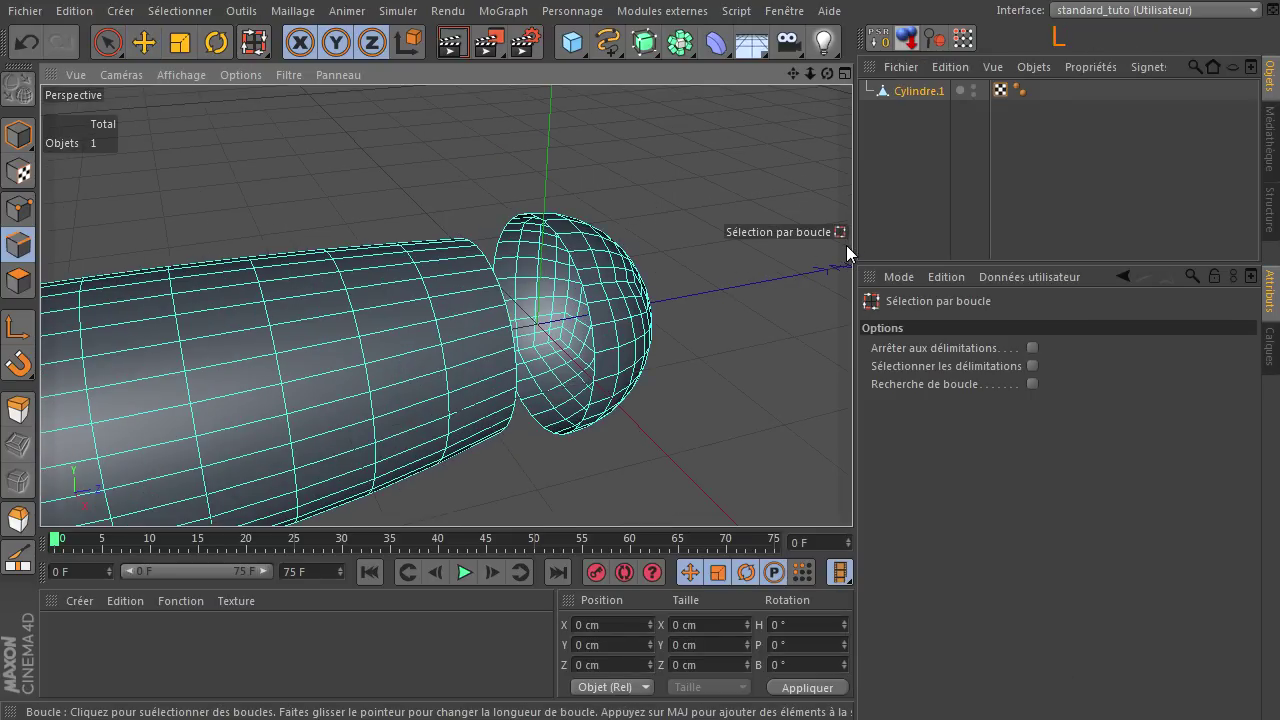
left_click(590, 298)
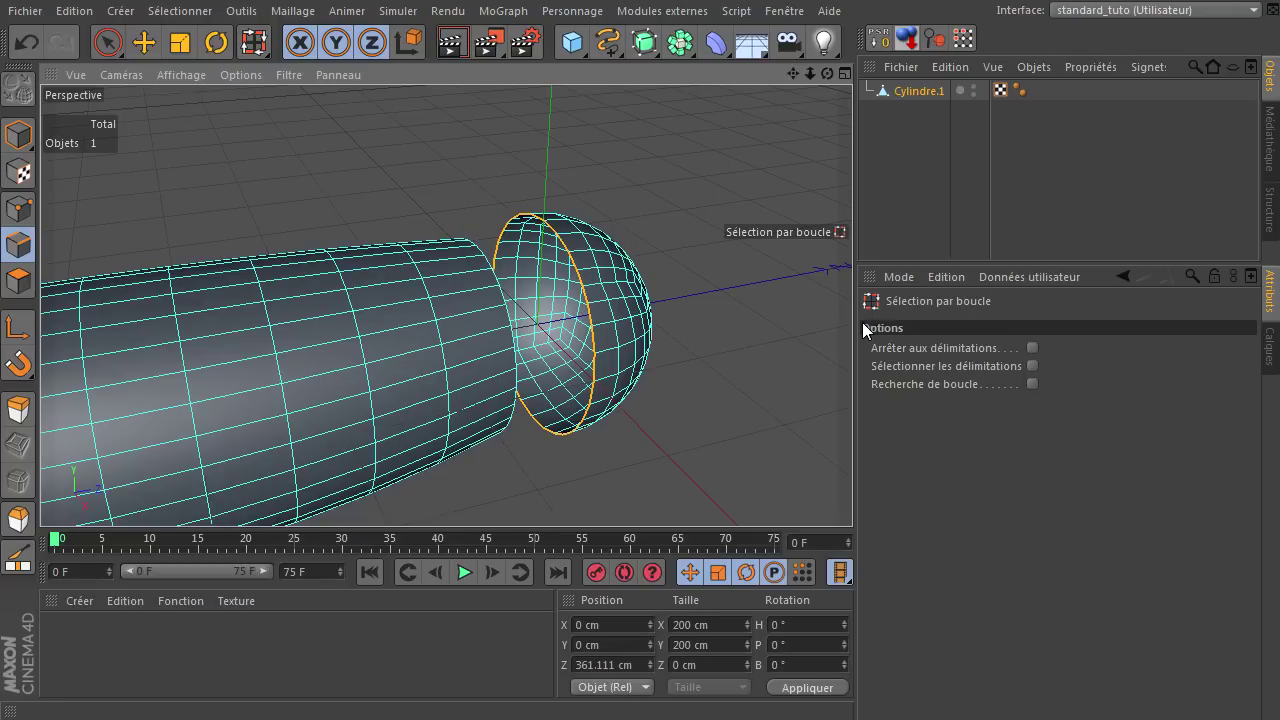
left_click(505, 302, "shift")
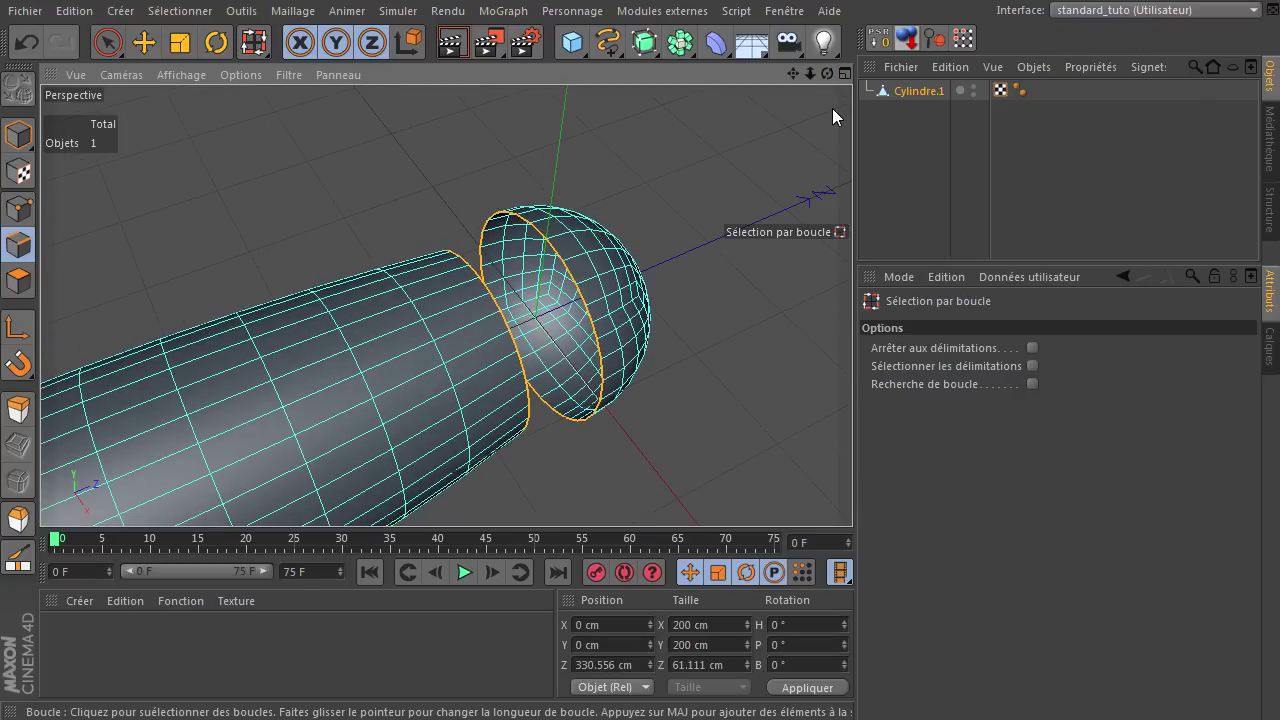
Step: Bridge the gap between the two selected rims with polygons using Couture, and clear the edge selection
key("s")
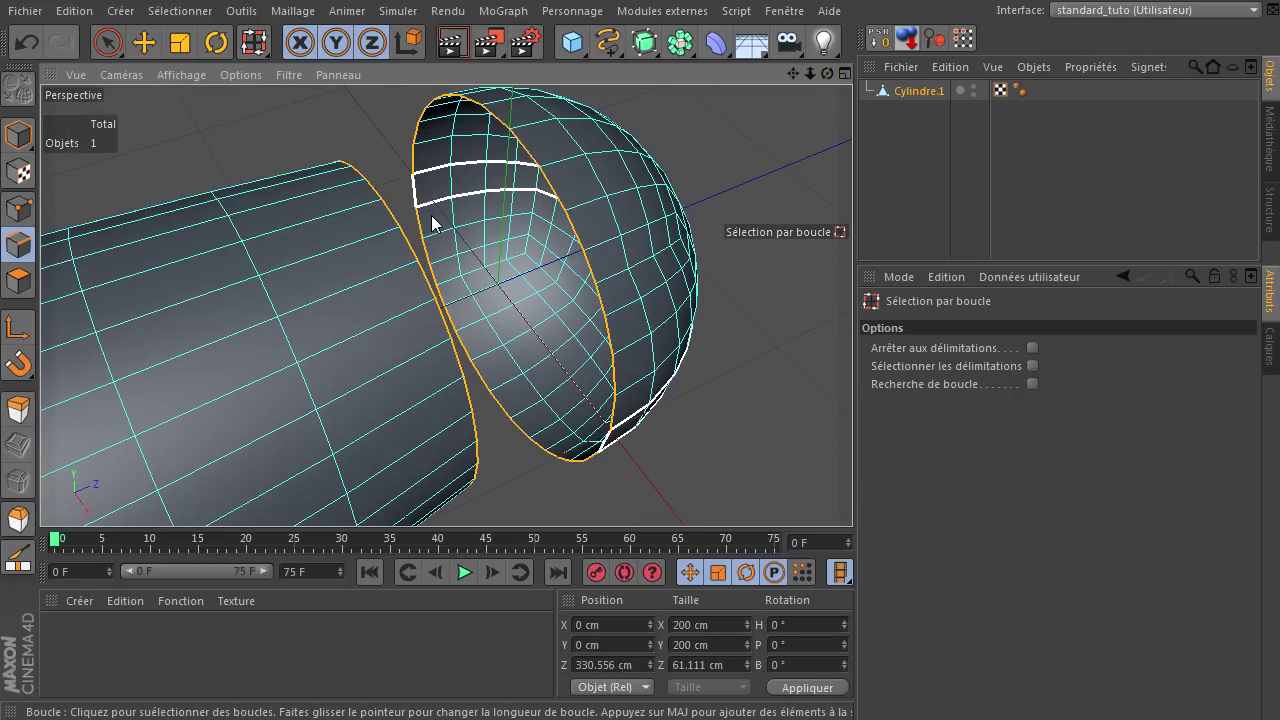
left_click_drag(828, 71, 852, 490)
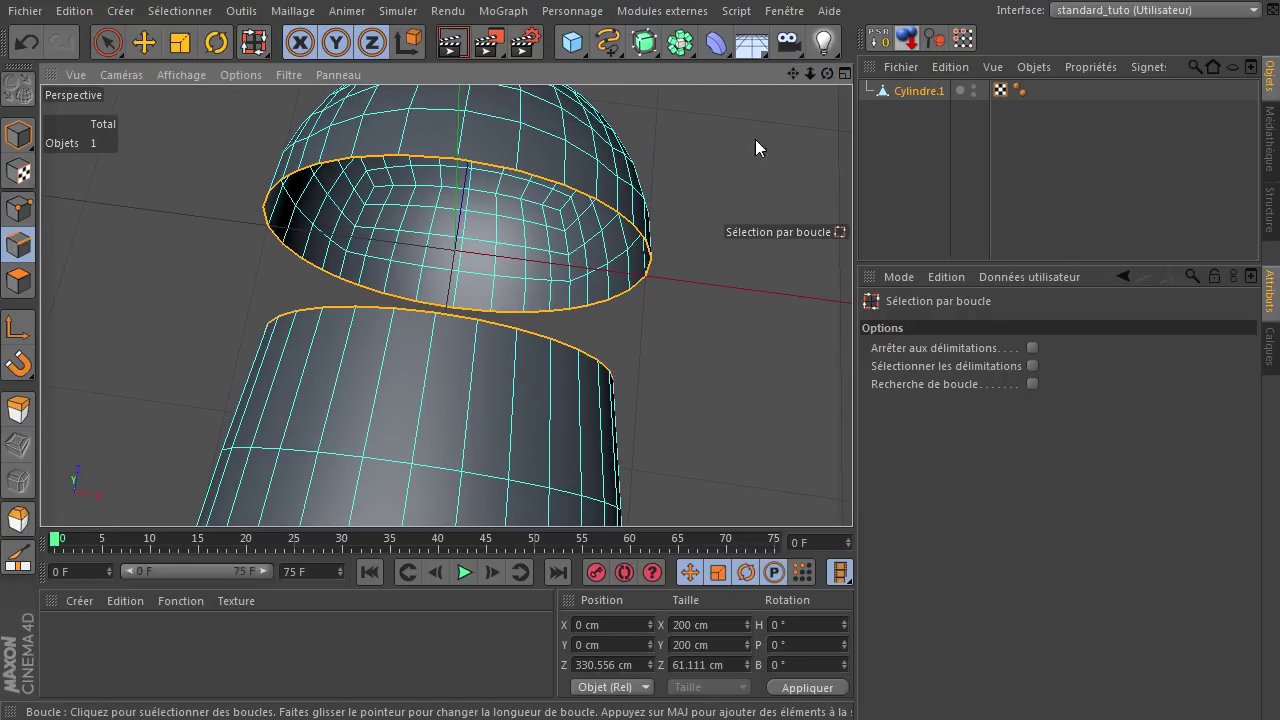
right_click(710, 126)
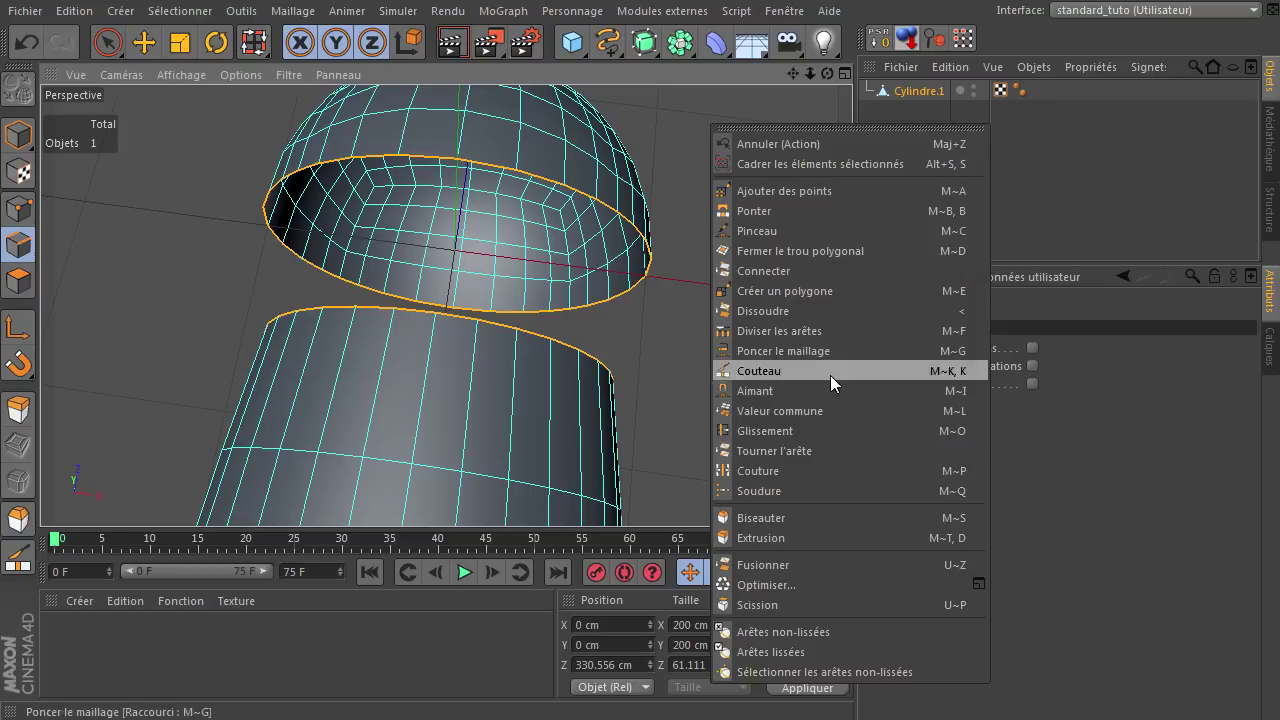
left_click(824, 474)
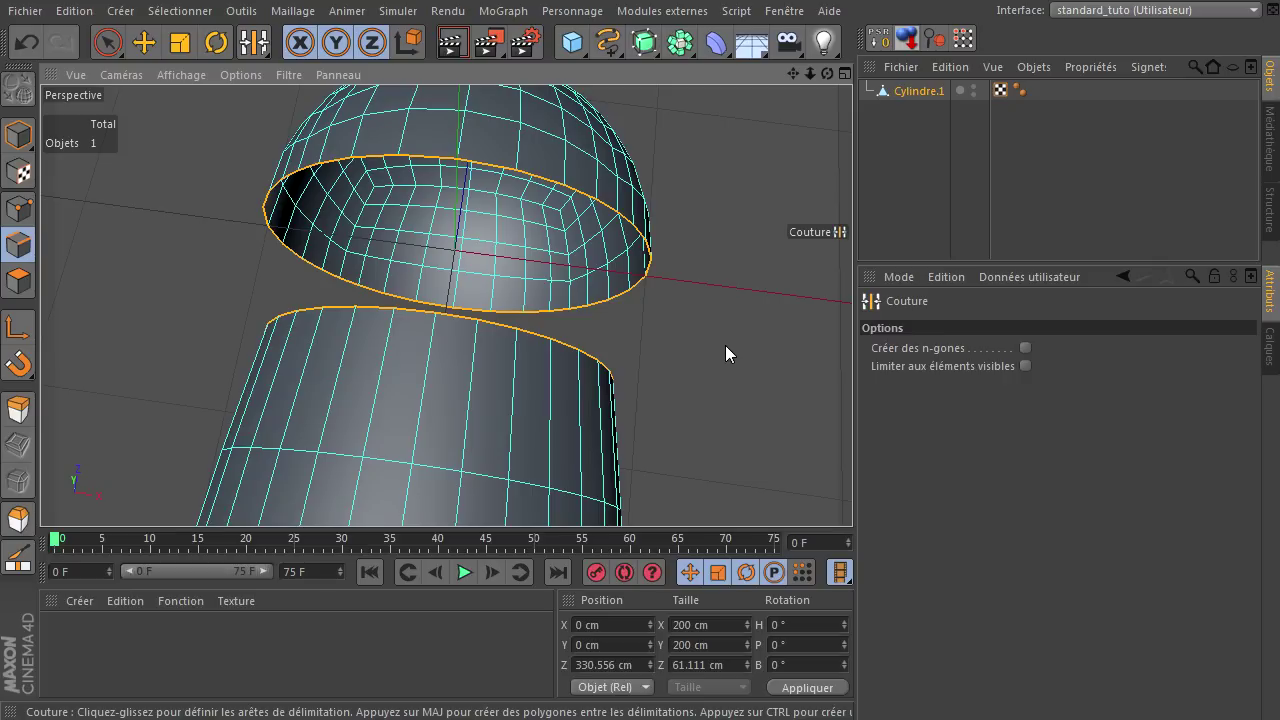
key("shift")
left_click_drag(457, 165, 432, 316, "shift")
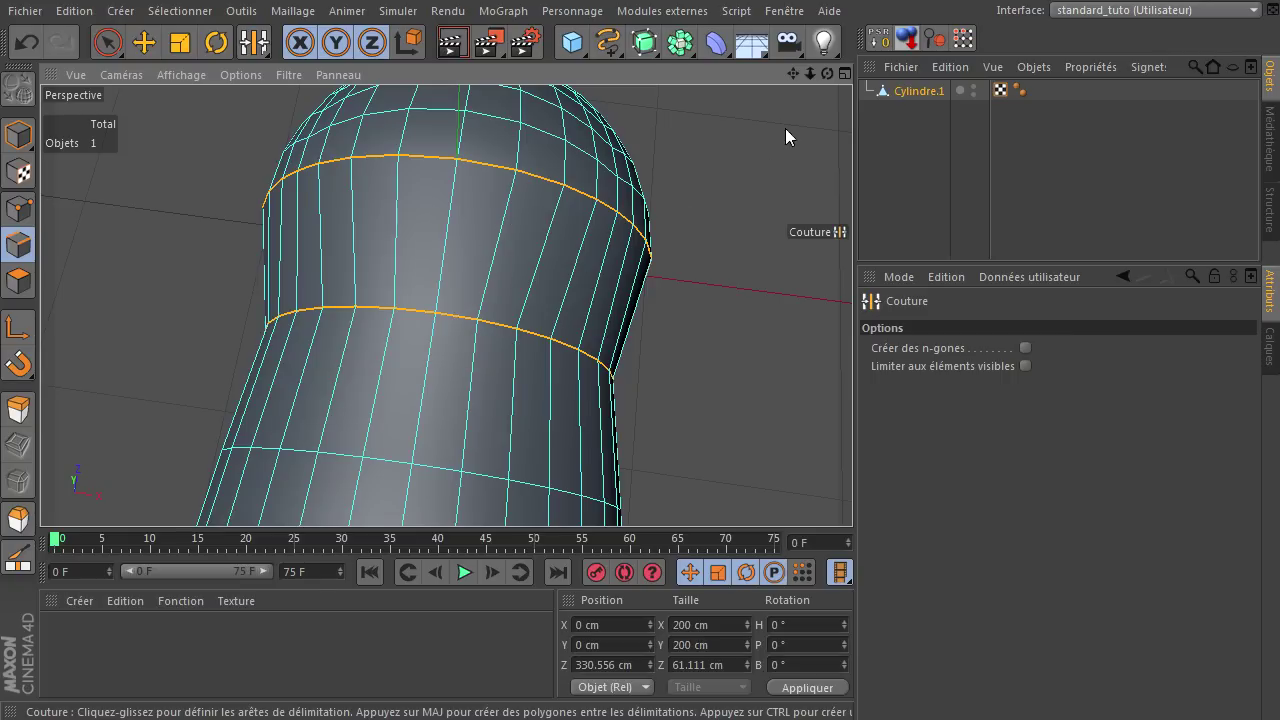
mouse_move(827, 73)
left_mouse_down()
mouse_move(852, 495)
mouse_move(804, 71)
left_mouse_up()
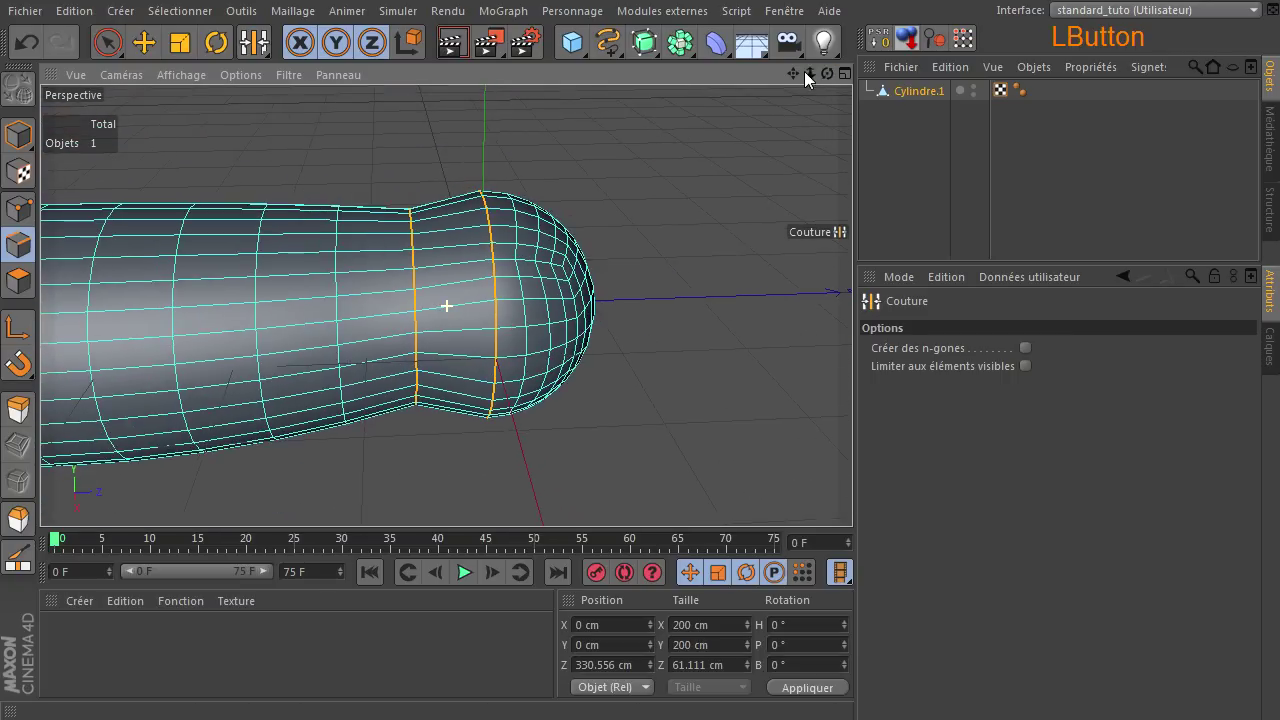
left_click(108, 43)
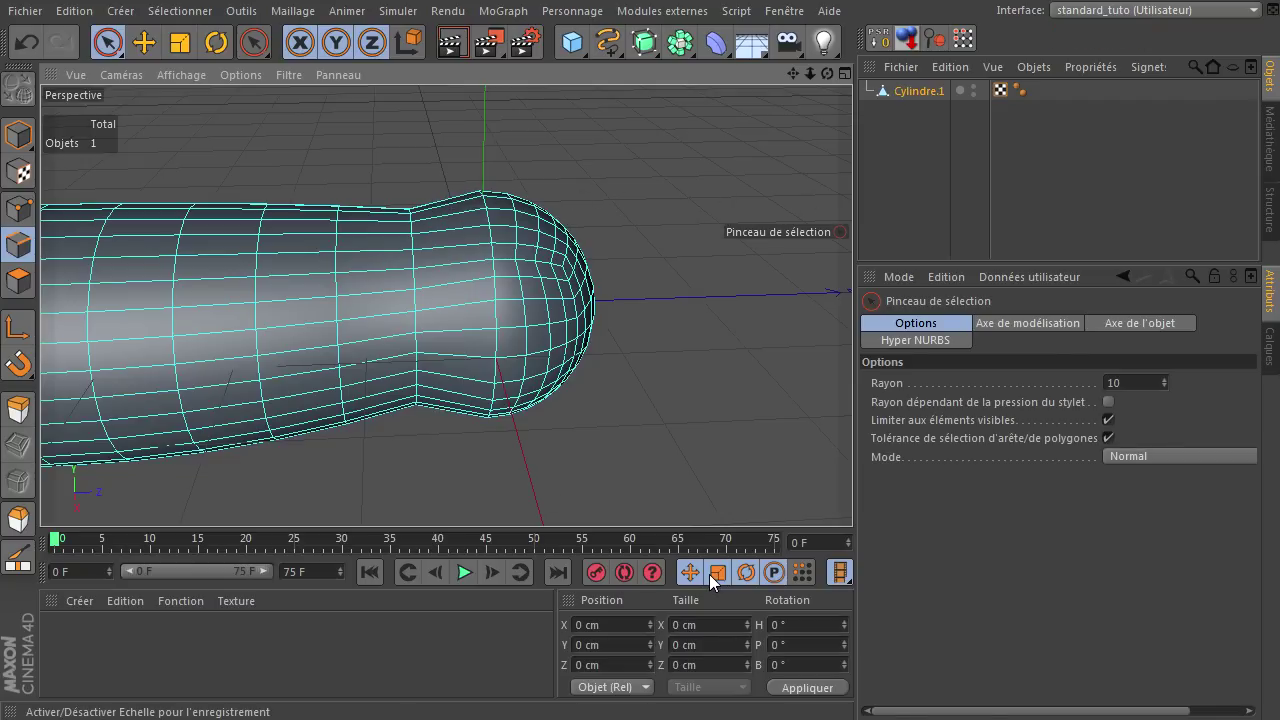
Step: Cut a new edge loop through the bridging polygons with the Couteau in Boucle mode at a Décalage of 50 %
key("k")
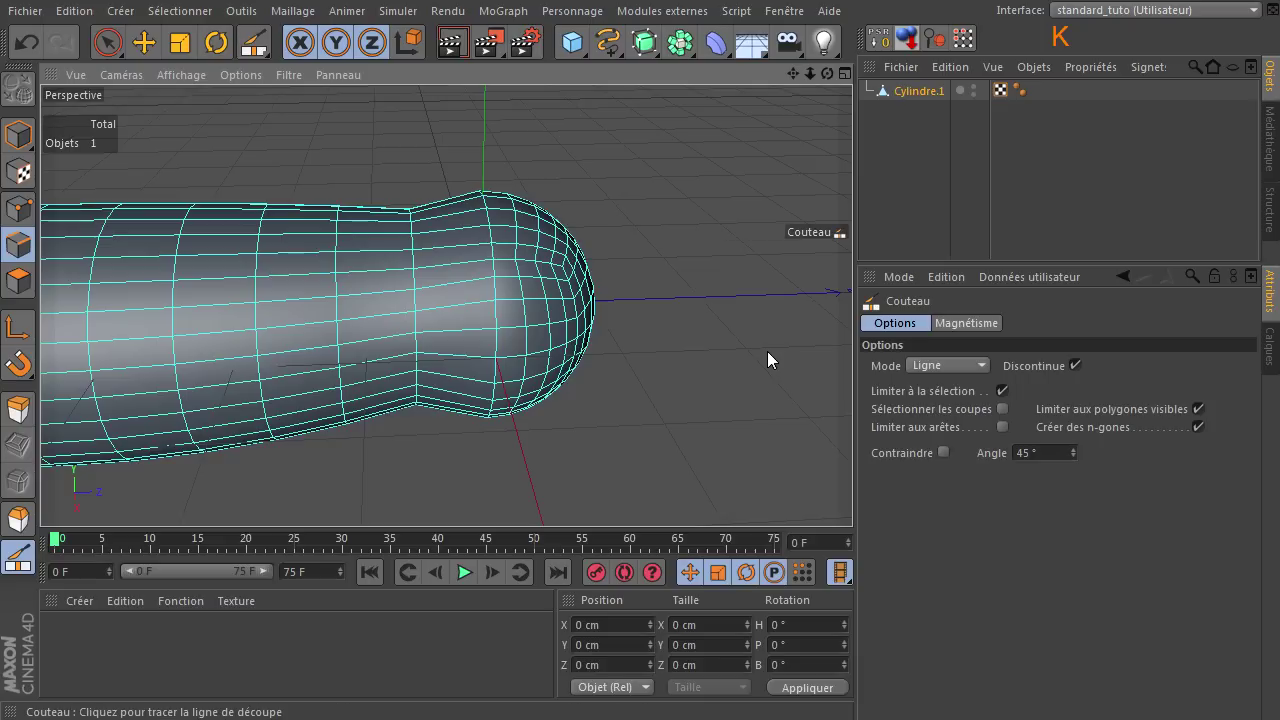
left_click(973, 365)
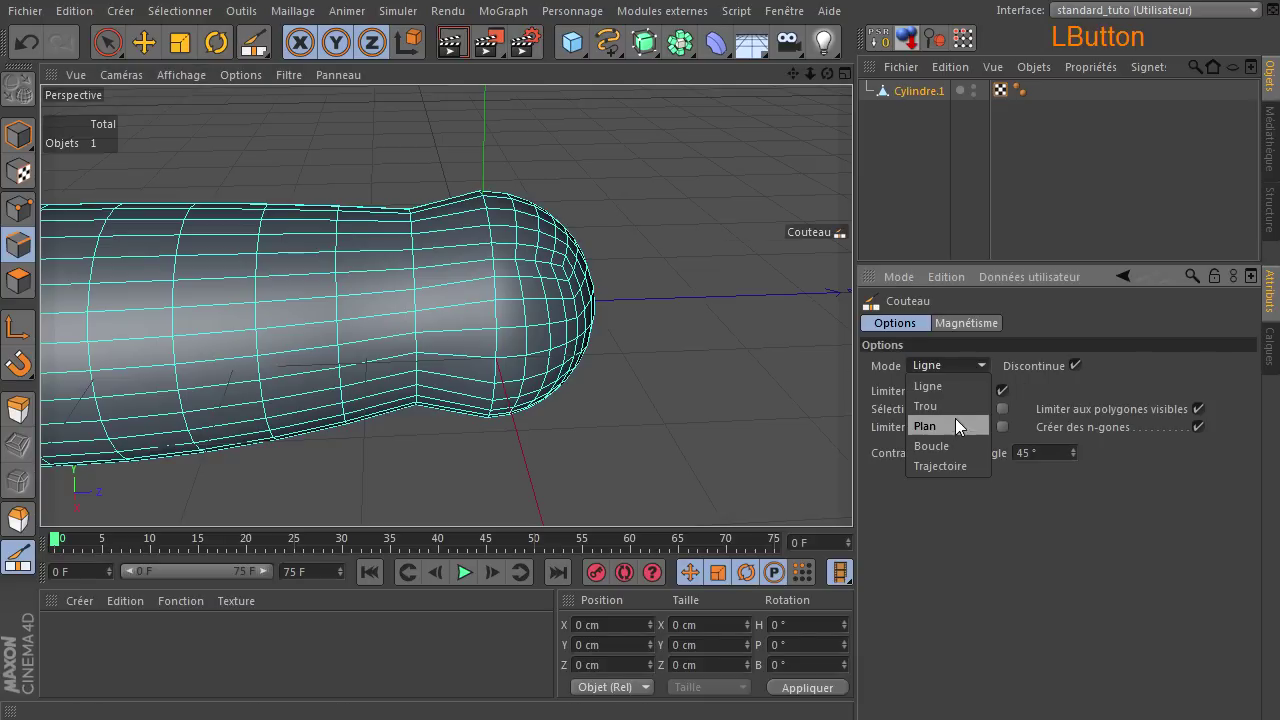
left_click(941, 442)
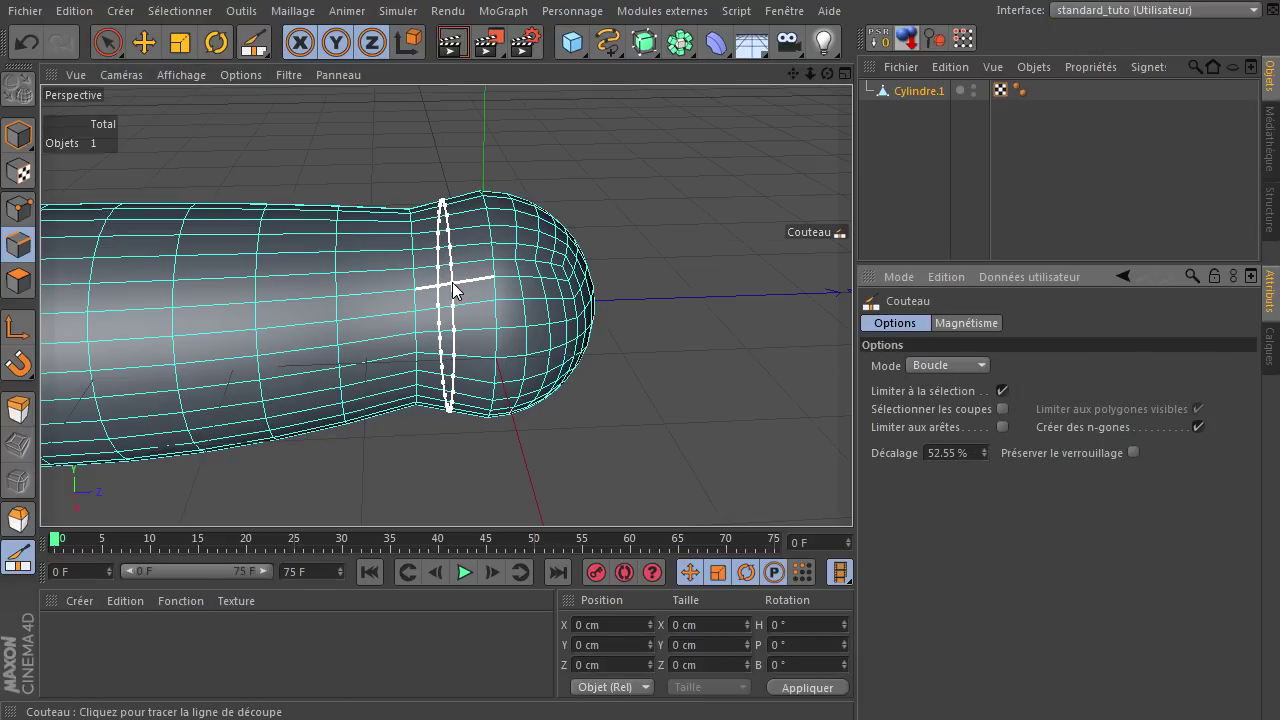
key("shift")
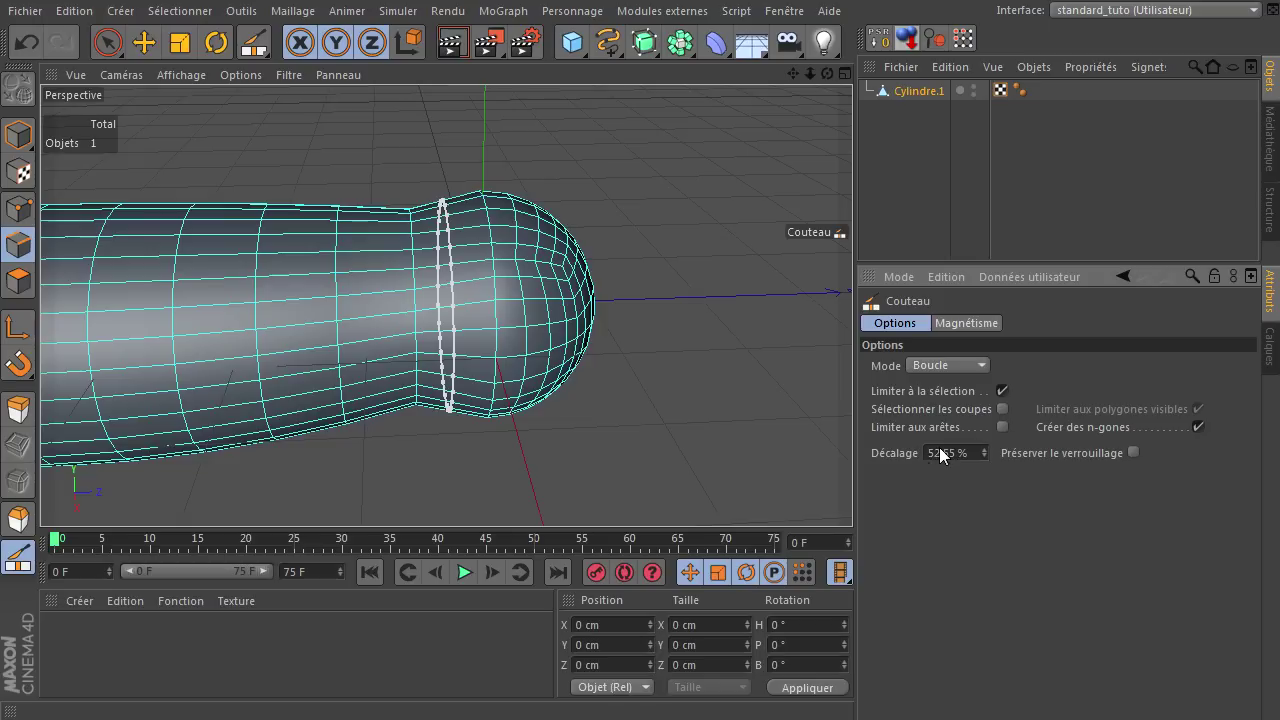
left_click(968, 453)
type("50")
key("Return")
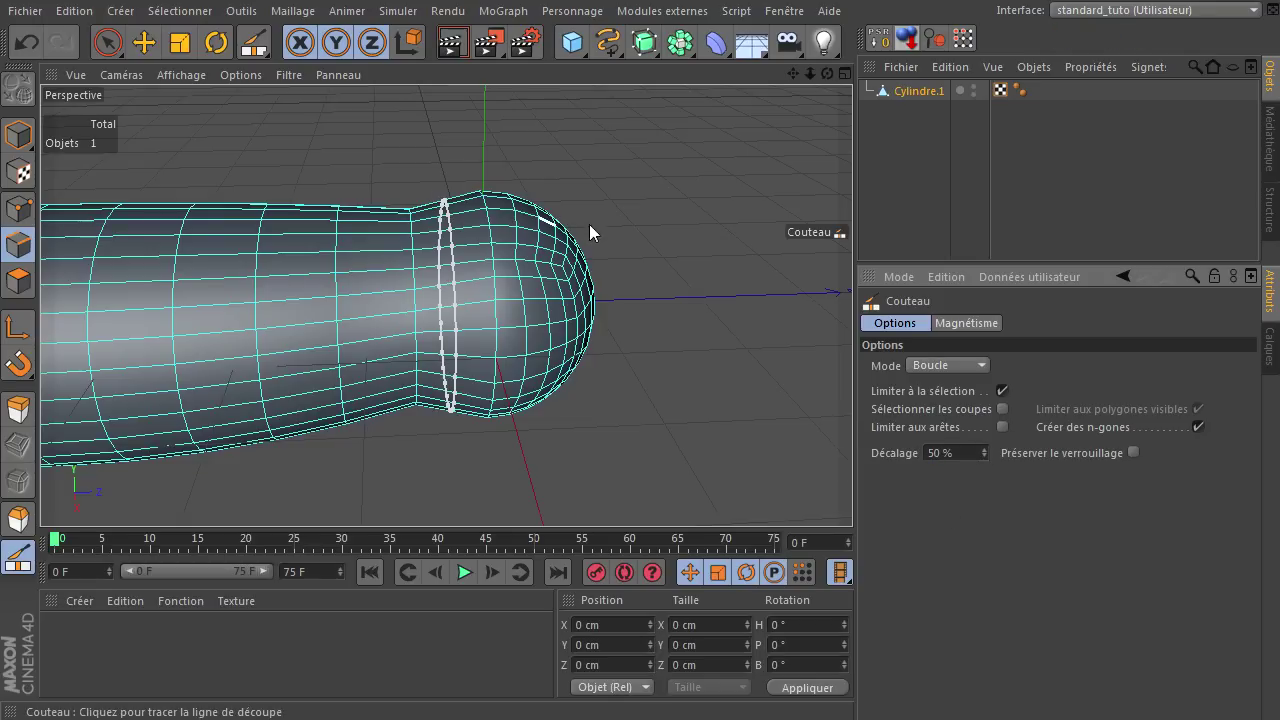
left_click(640, 208)
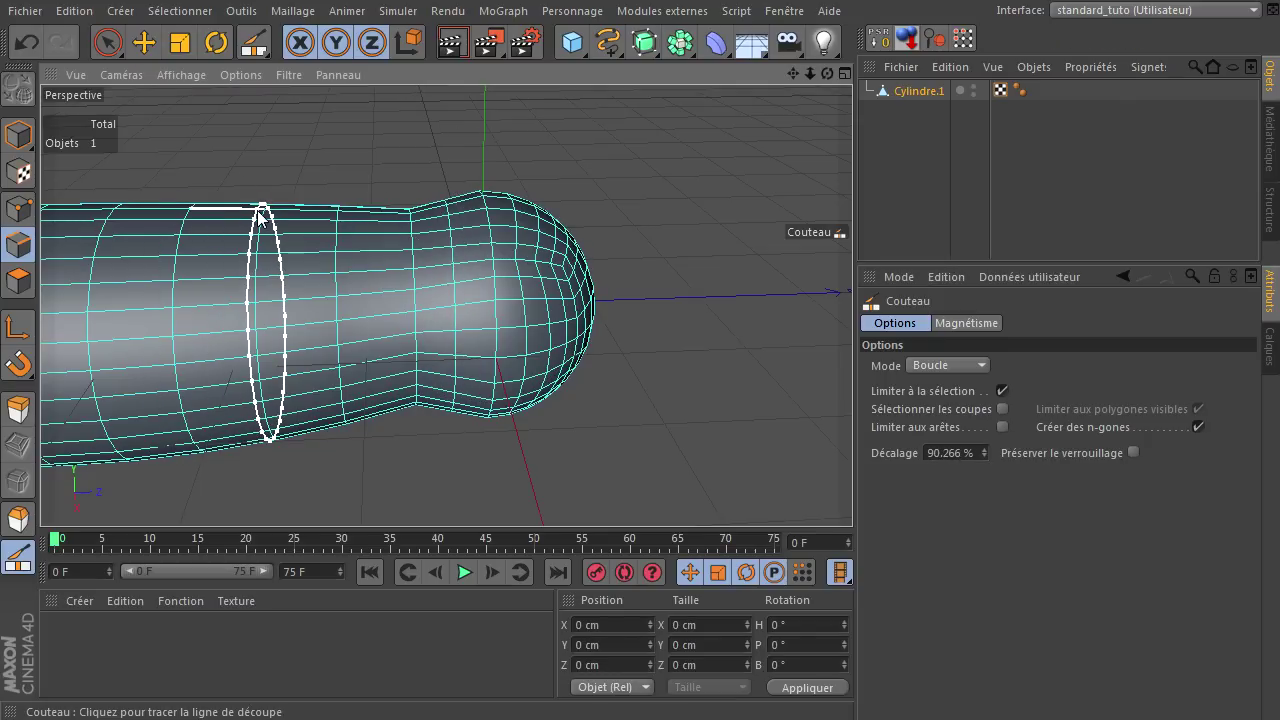
Step: Loop-select the new middle edge loop and scale it down uniformly to about 173 cm across to form a neck
key("u")
key("l")
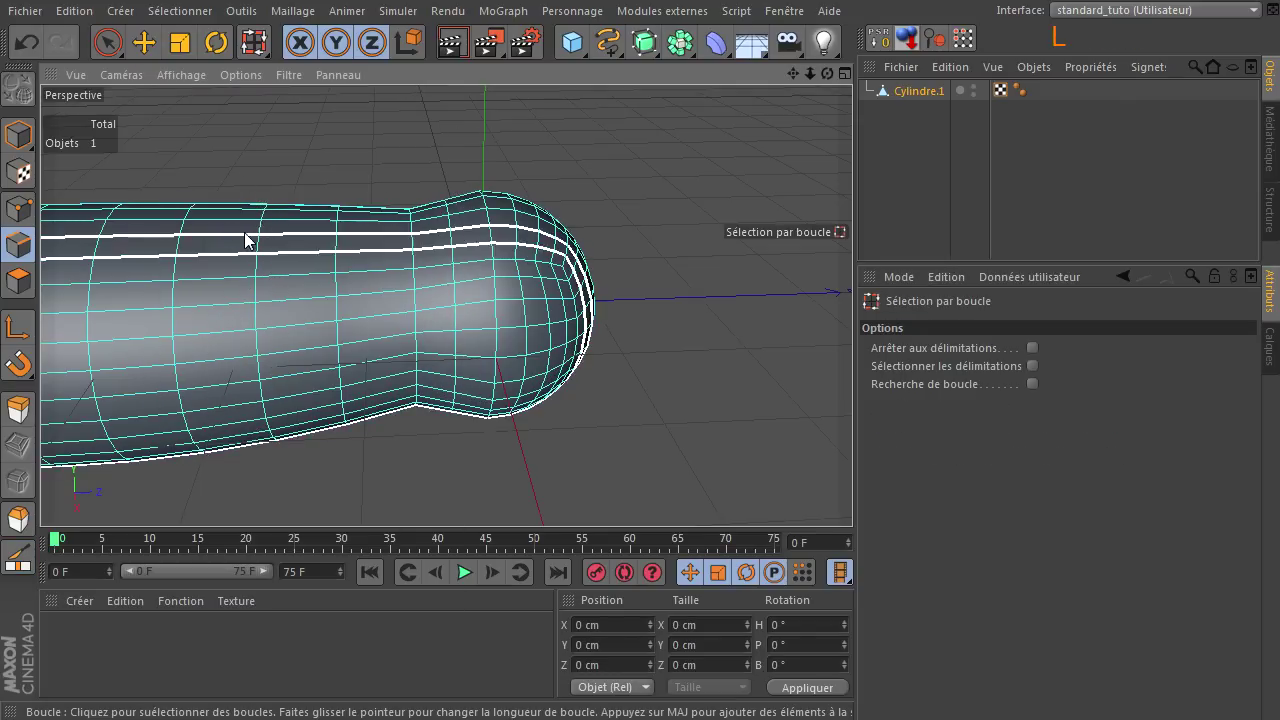
left_click(456, 262)
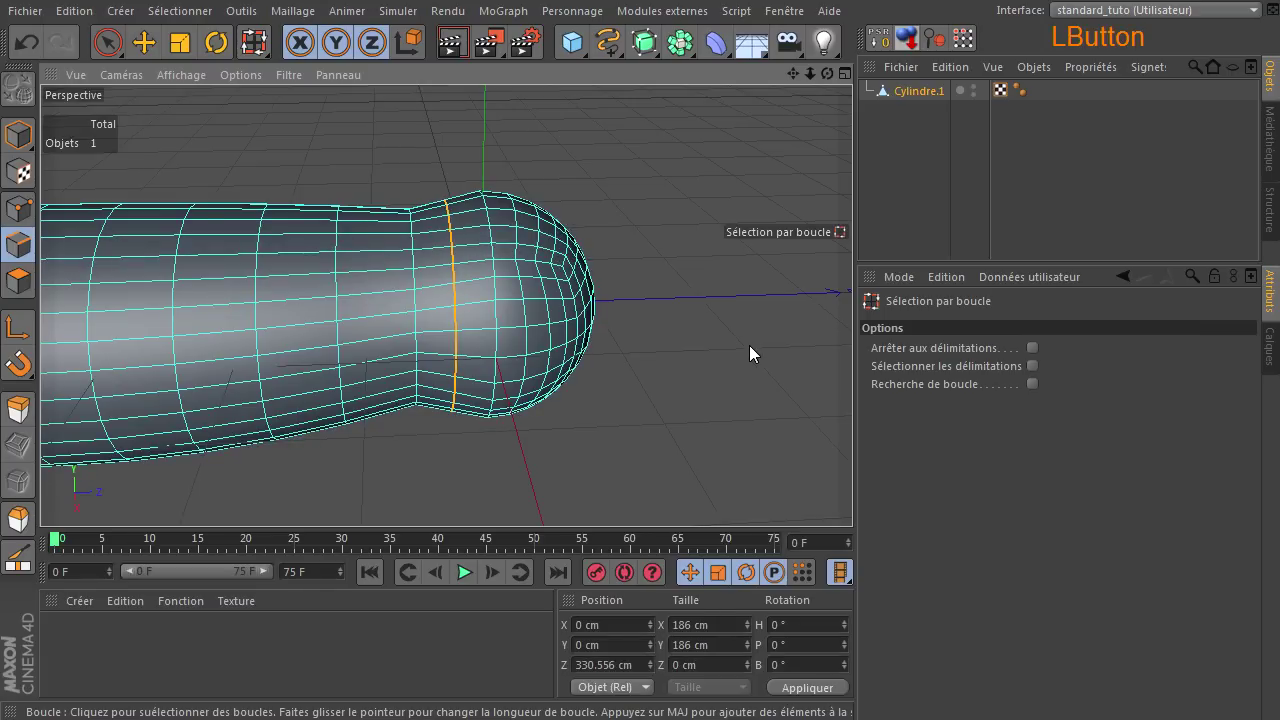
left_click(181, 45)
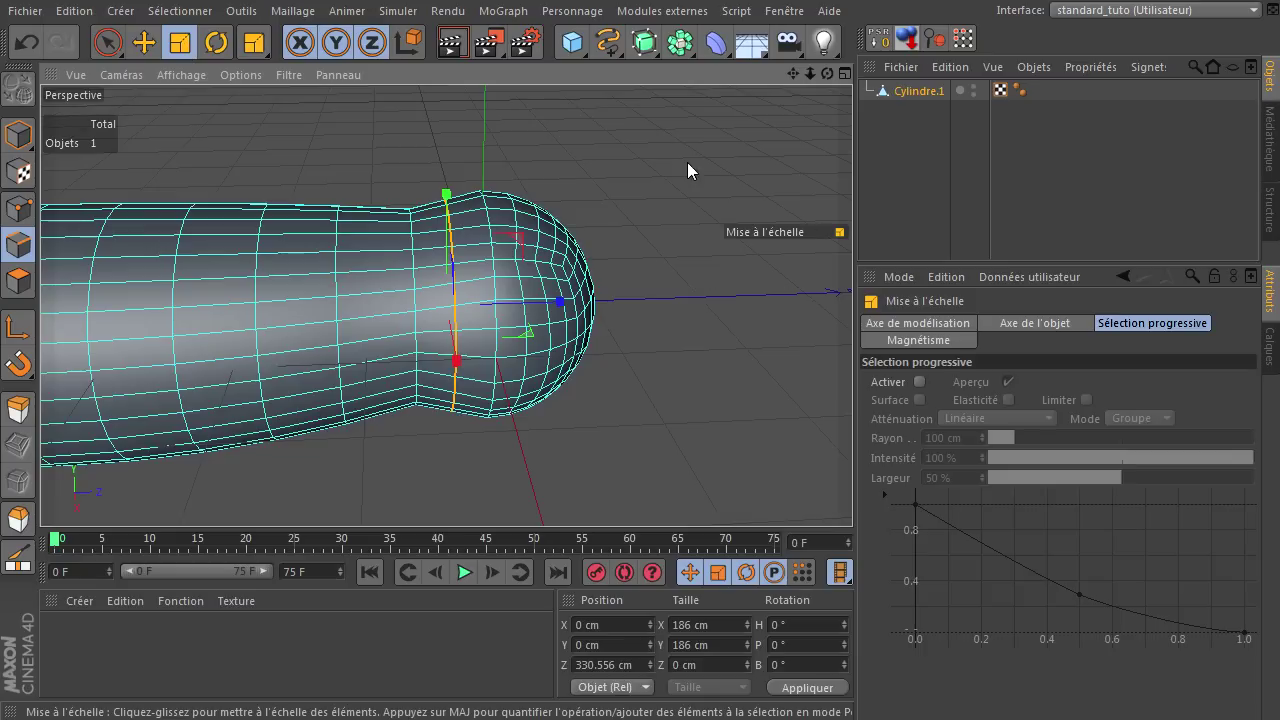
left_click_drag(658, 167, 599, 185)
Step: Start Biseauter on the selected neck loop and set its Subdivision to 4
left_click_drag(824, 75, 757, 159)
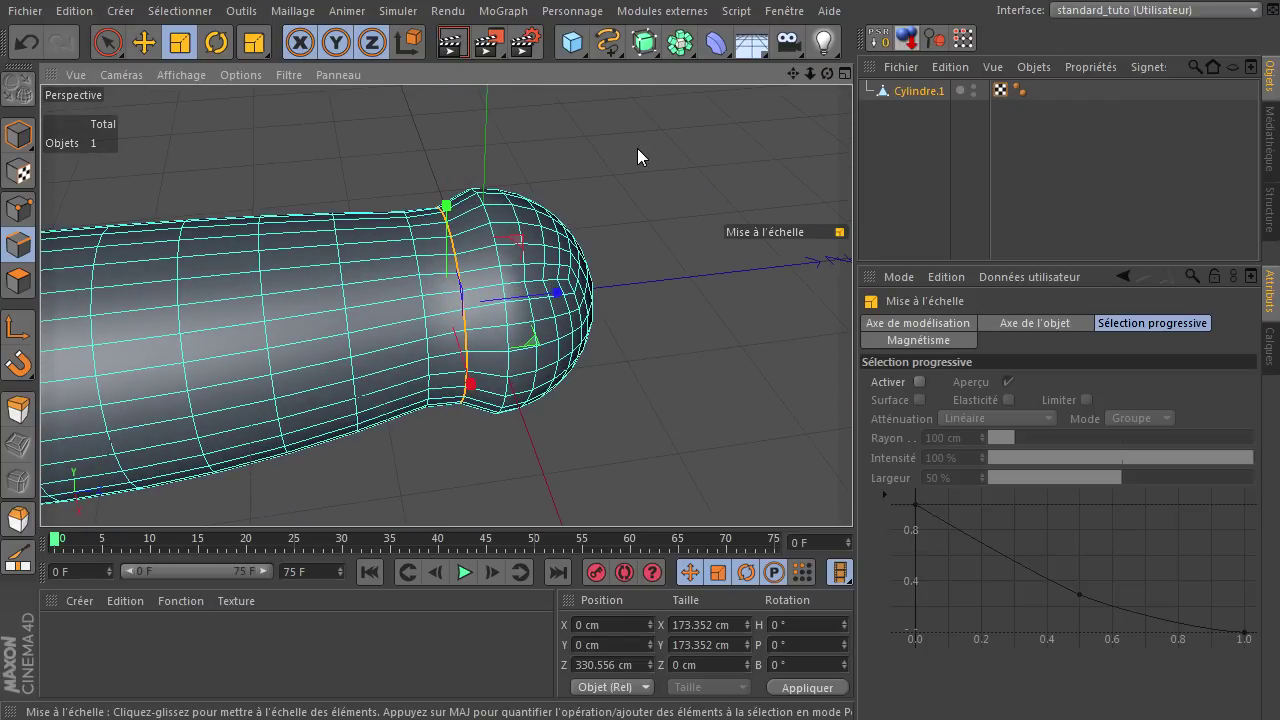
key("m")
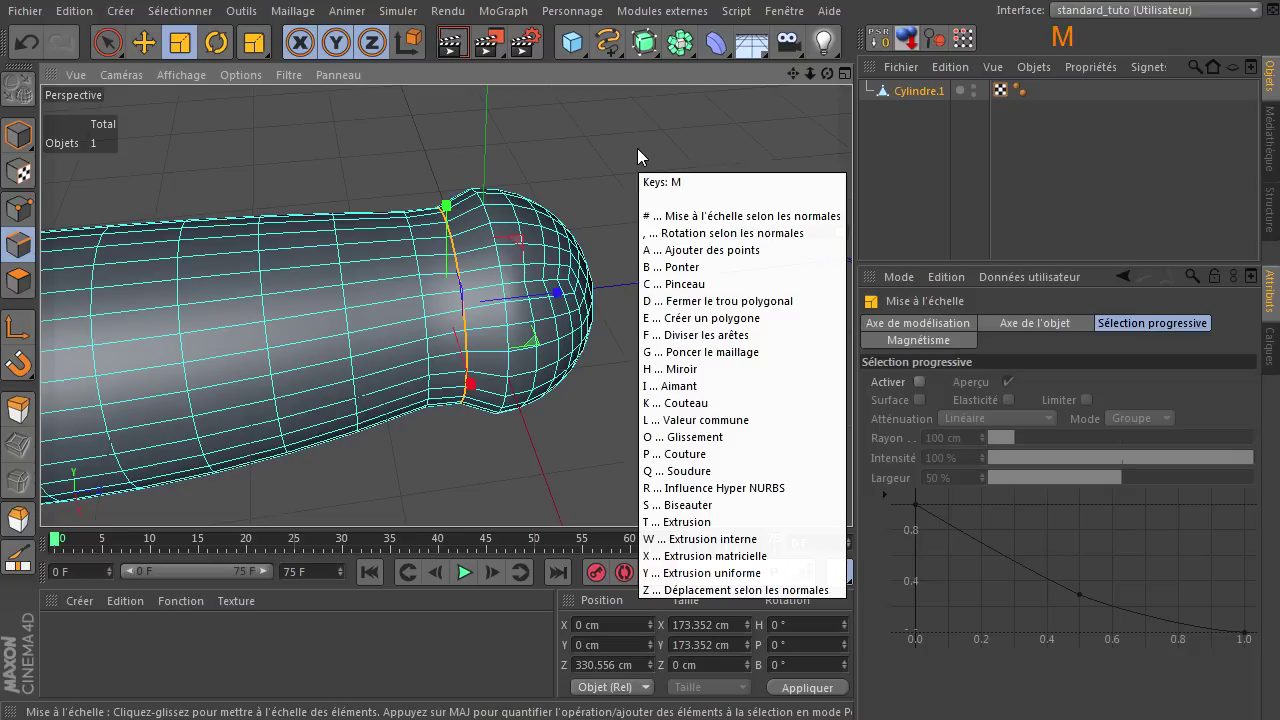
key("s")
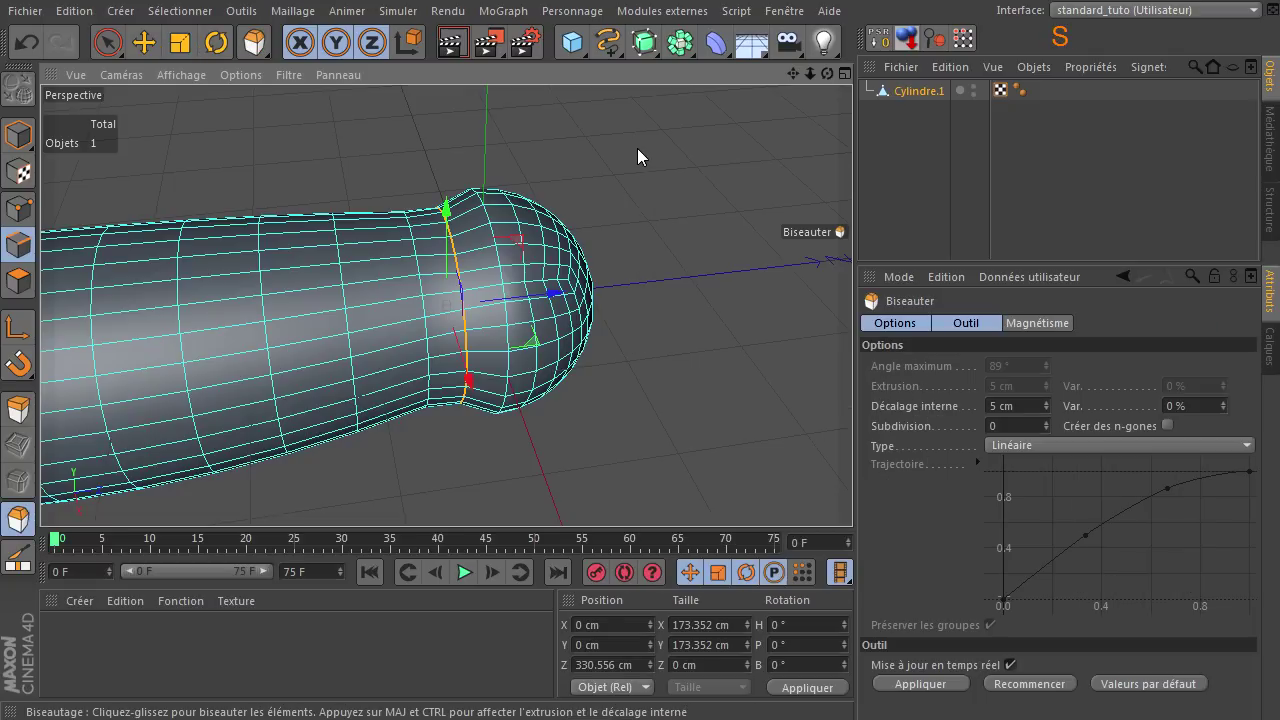
left_click(1046, 421)
left_click(1046, 421)
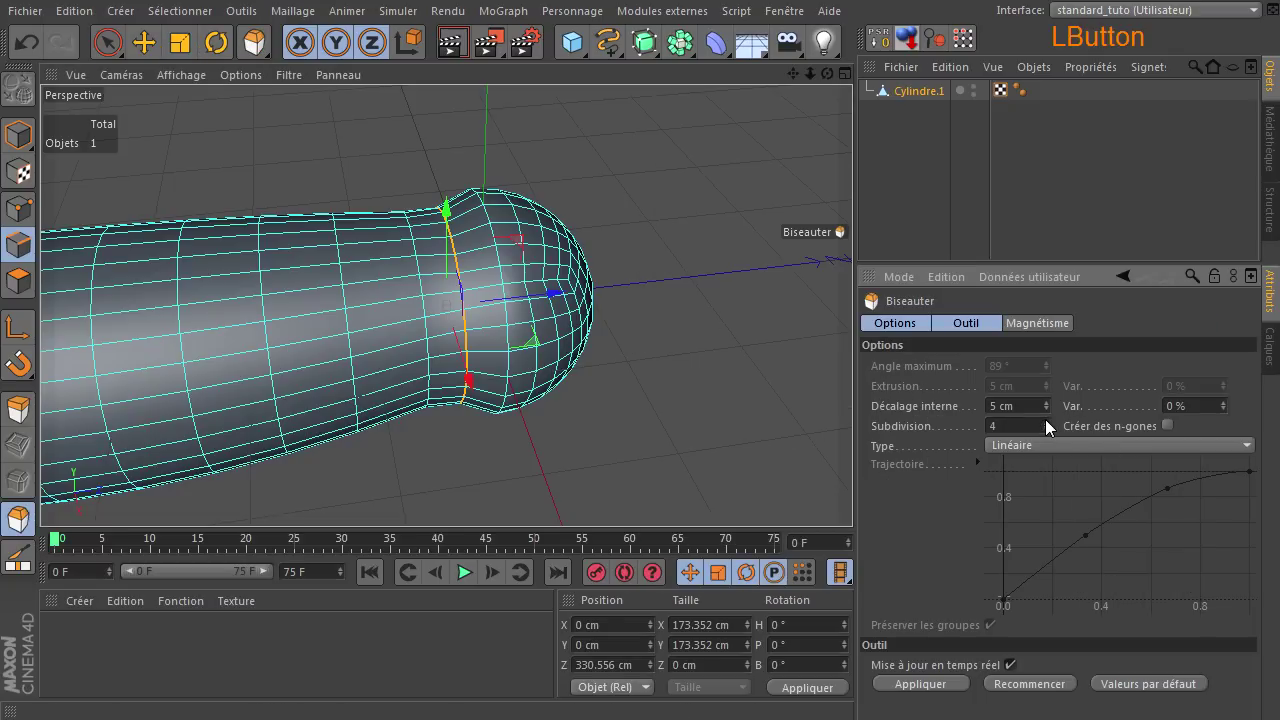
Step: Try a Linéaire bevel with about 20.1 cm inner offset on the neck loop, and undo it
left_click(600, 173)
left_click_drag(852, 490, 852, 490)
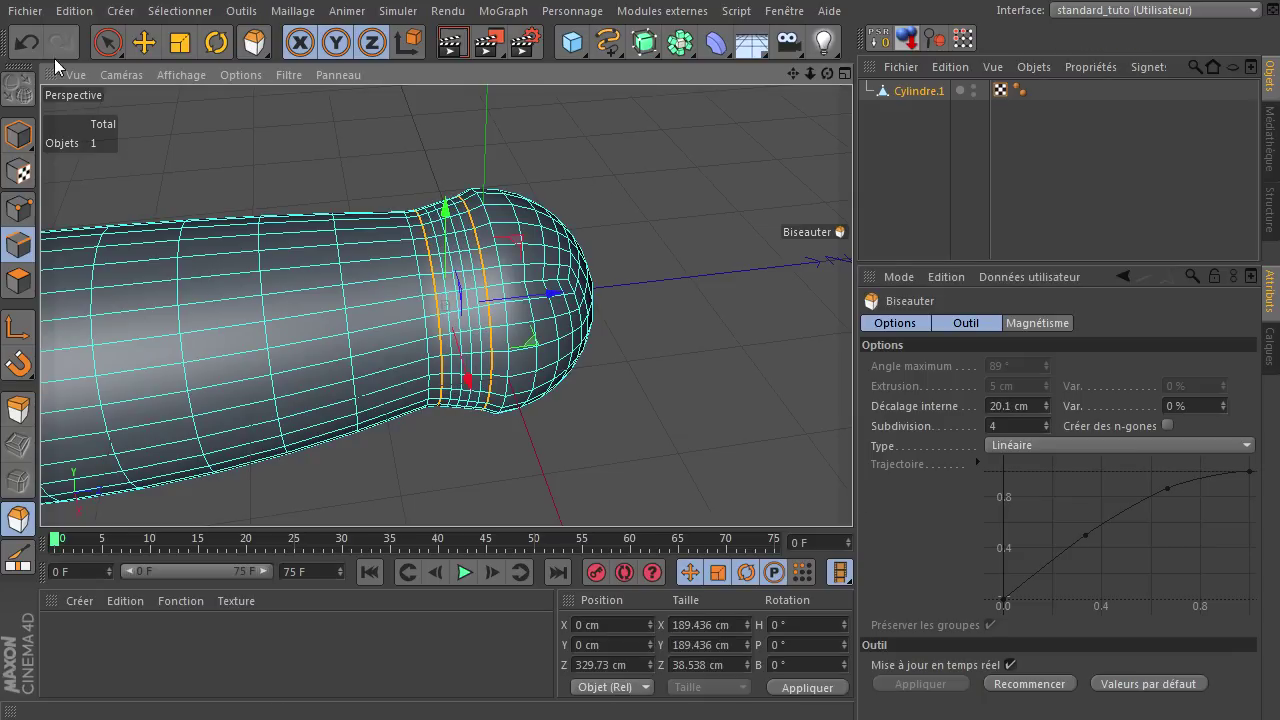
left_click(26, 42)
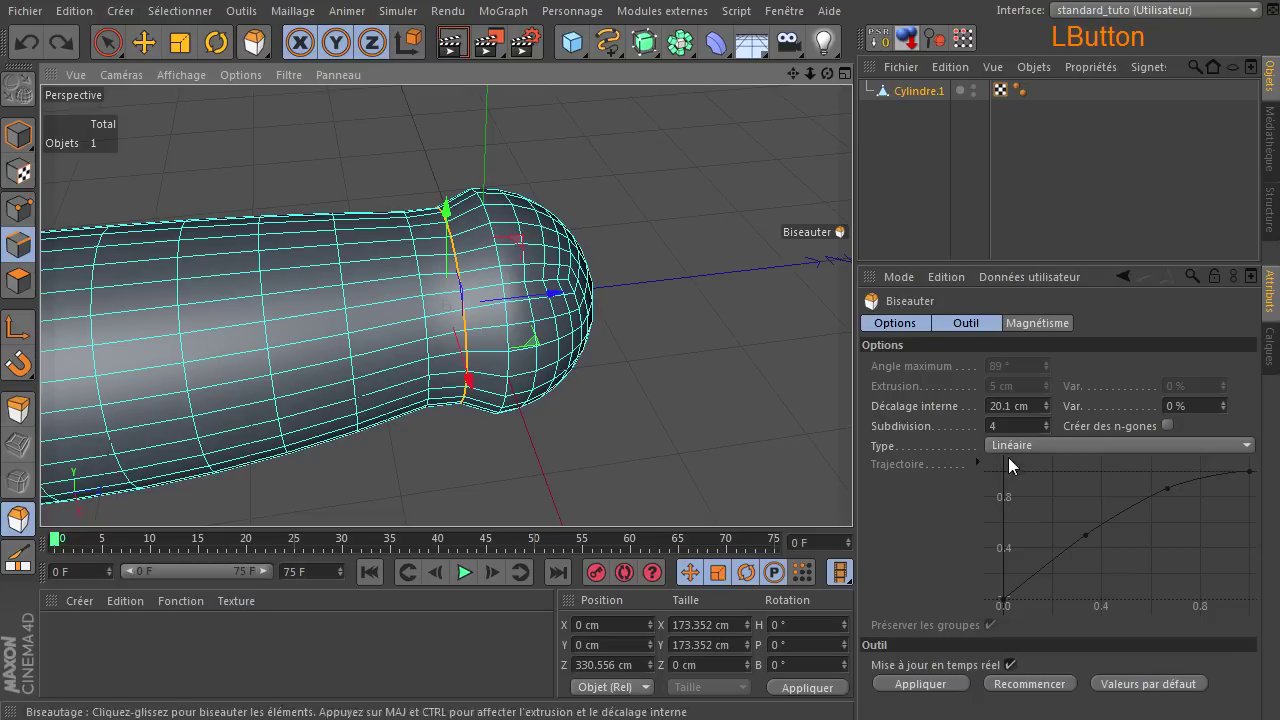
Step: Bevel the neck loop with type Convexe and an inner offset of about 22.1 cm, and clear the edge selection
left_click(1066, 448)
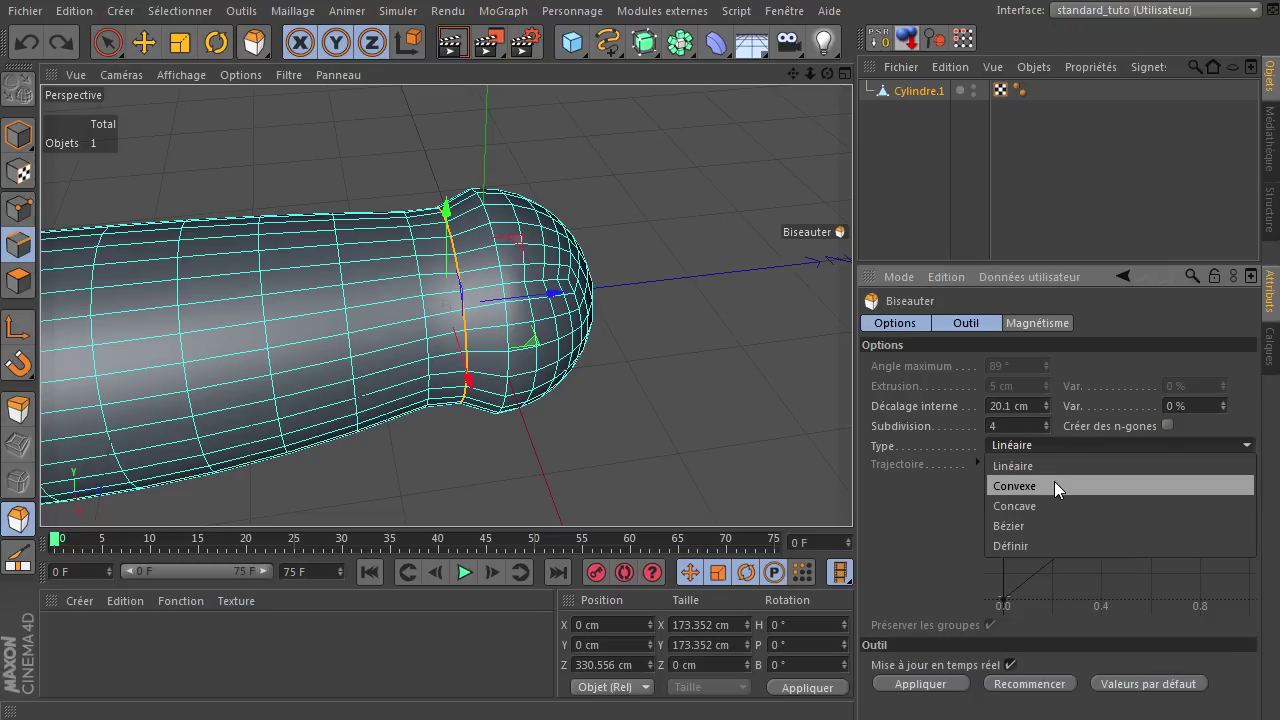
left_click(1053, 485)
left_click_drag(855, 490, 852, 490)
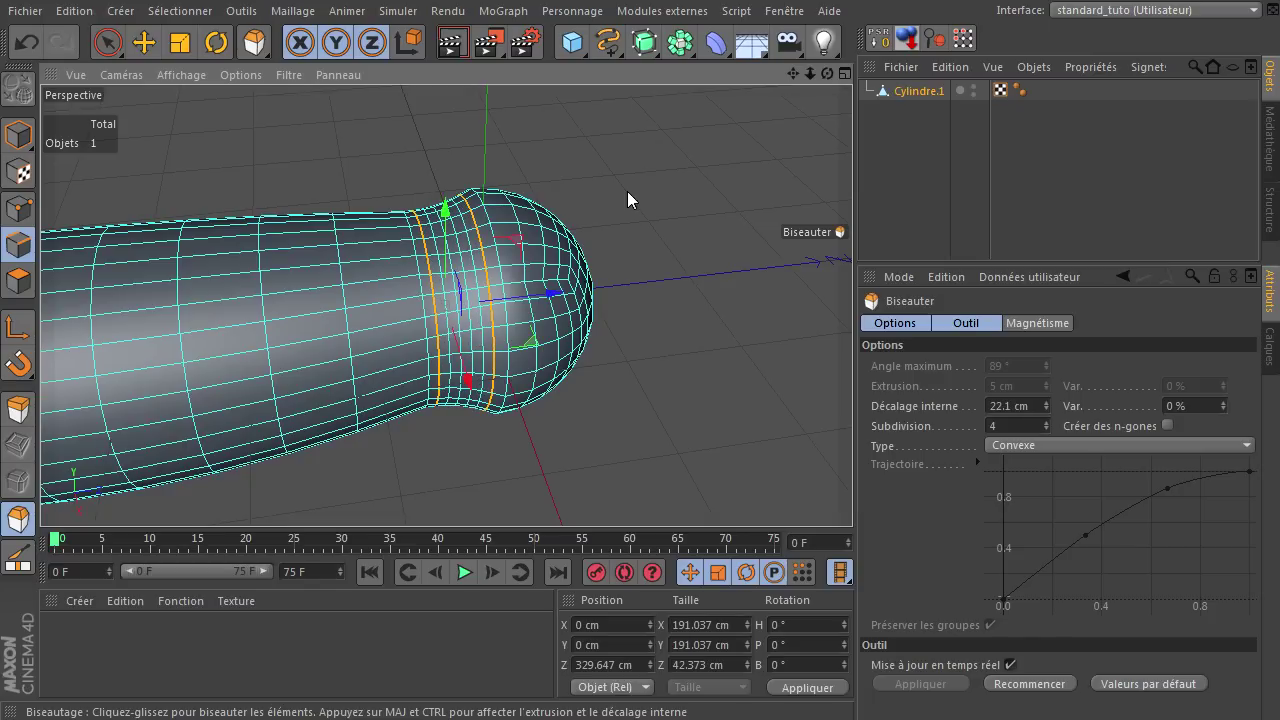
left_click(107, 42)
left_click(192, 158)
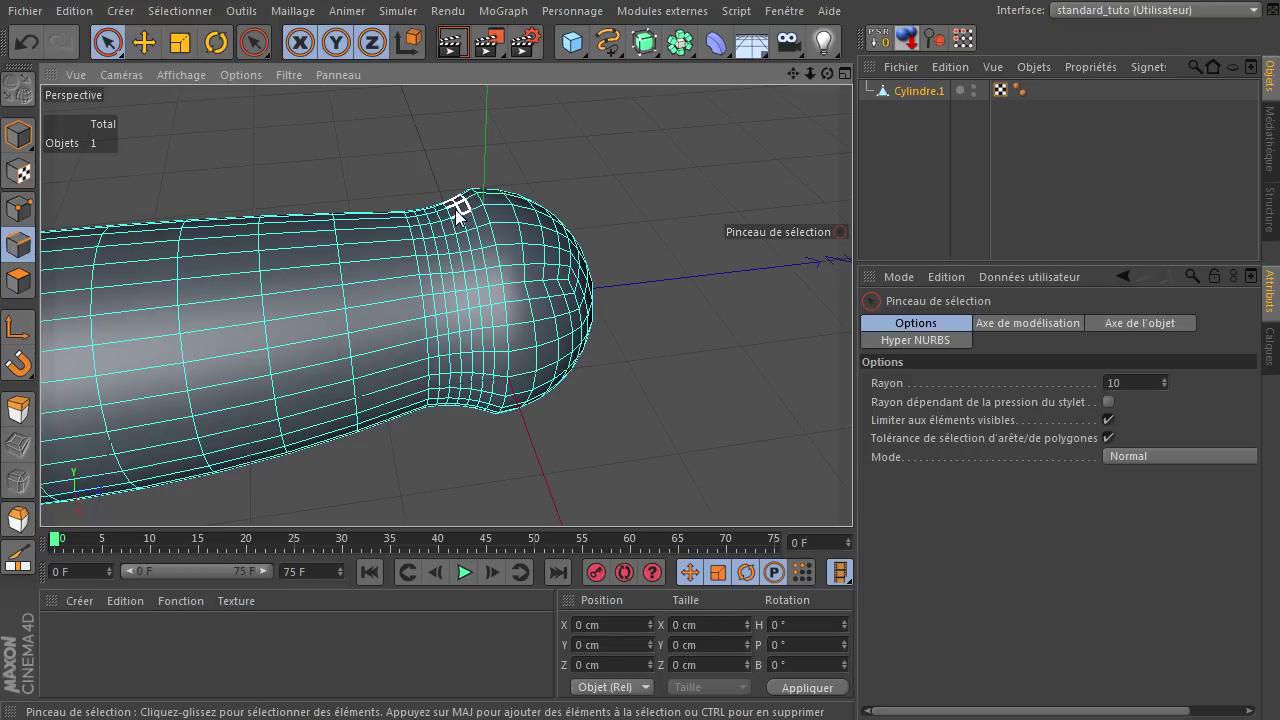
Step: Loop-select the two edge loops bounding the neck, one at the half sphere and one at the cylinder
left_click_drag(824, 73, 852, 490)
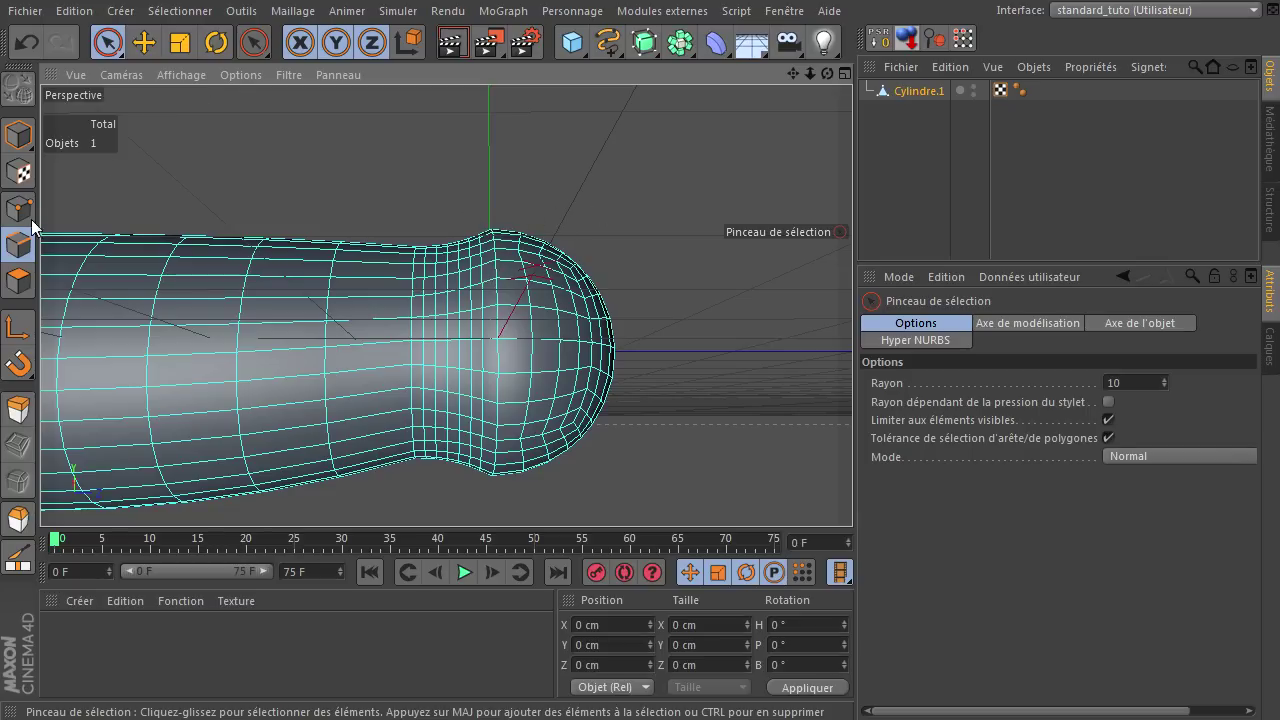
left_click(108, 42)
scroll(527, 240, "up", 3)
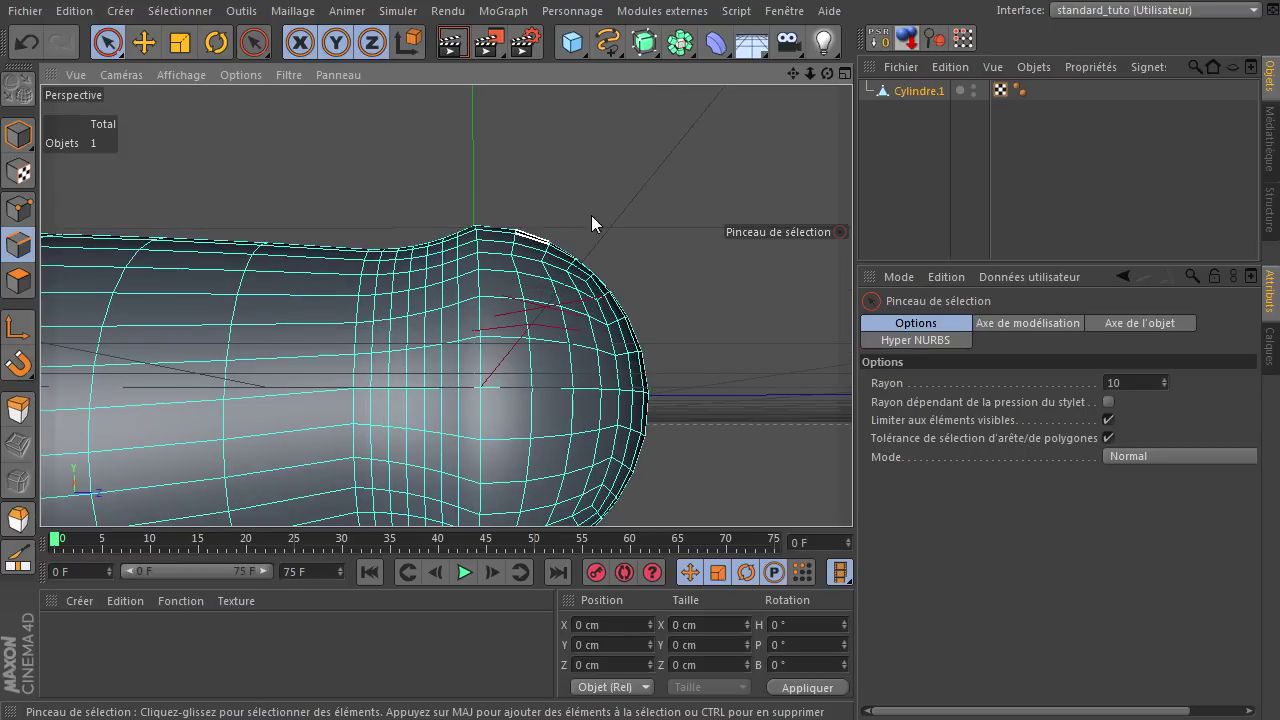
key("u")
key("l")
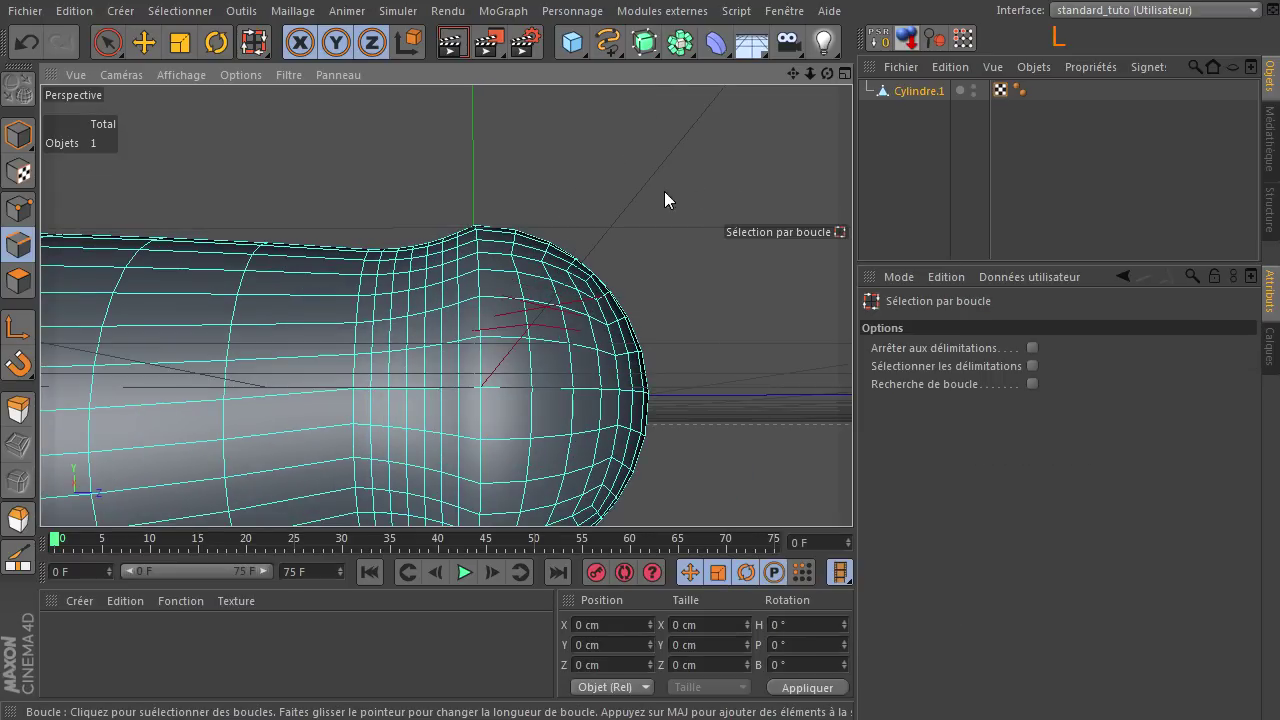
left_click(479, 289)
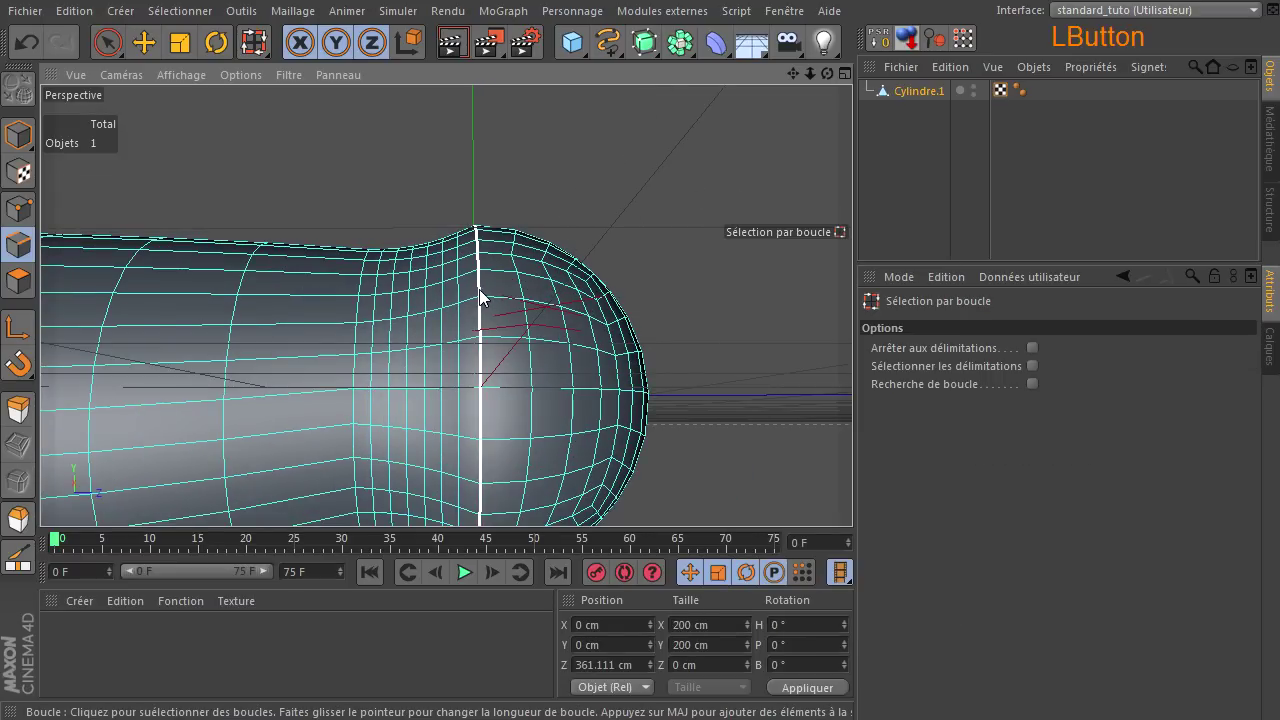
key("shift")
left_click(354, 322, "shift")
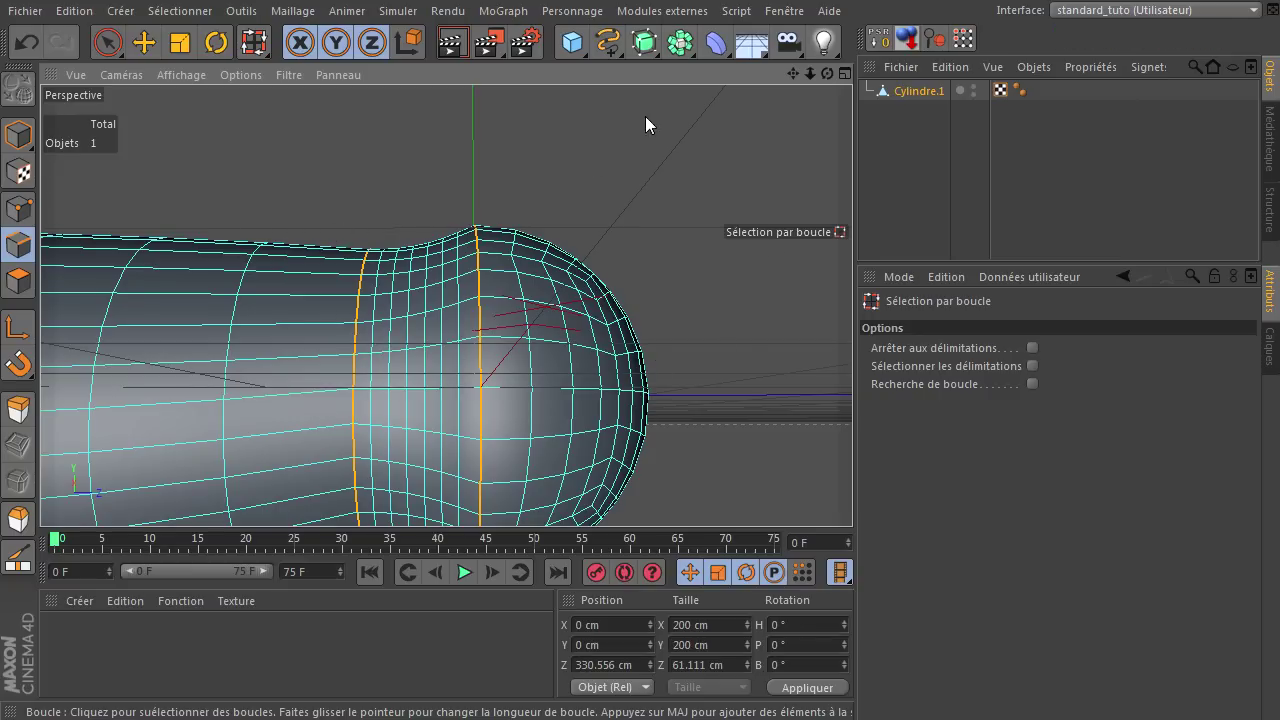
Step: Bevel both neck boundary loops with Subdivision 0, type Linéaire and an inner offset of about 0.9 cm, and deselect the mesh
key("m")
key("s")
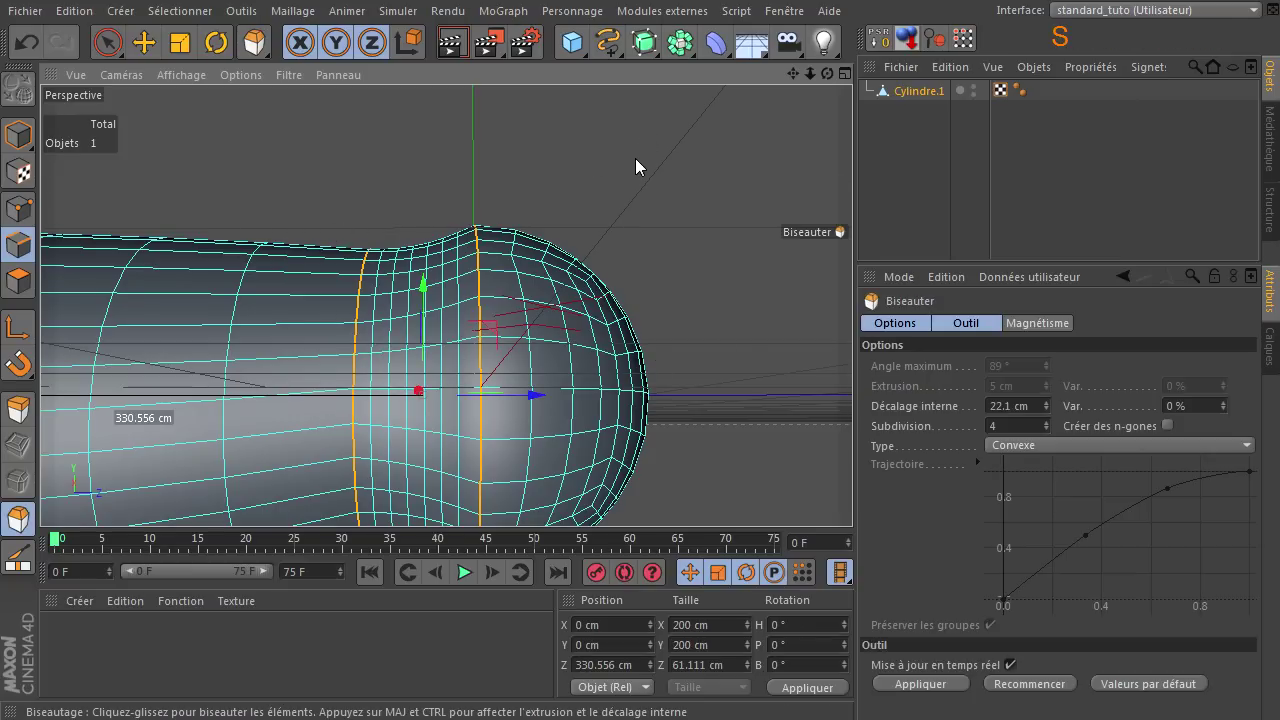
left_click(1039, 422)
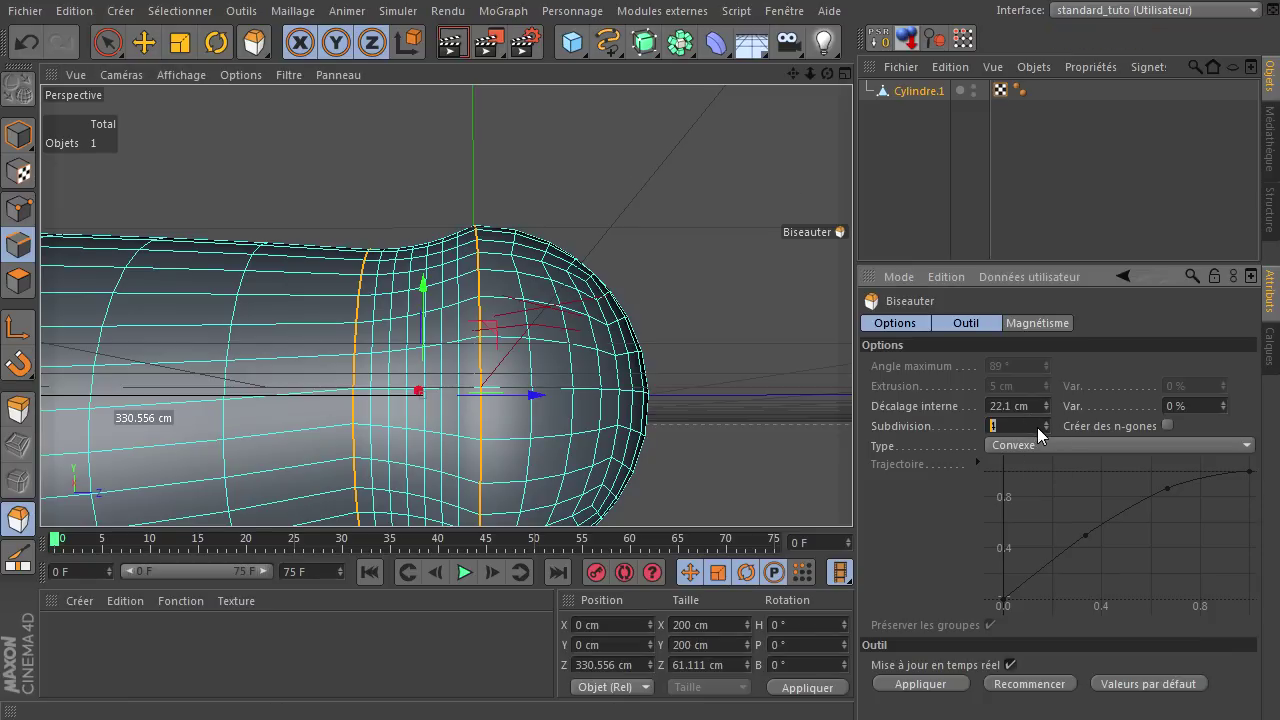
type("0")
left_click(1054, 443)
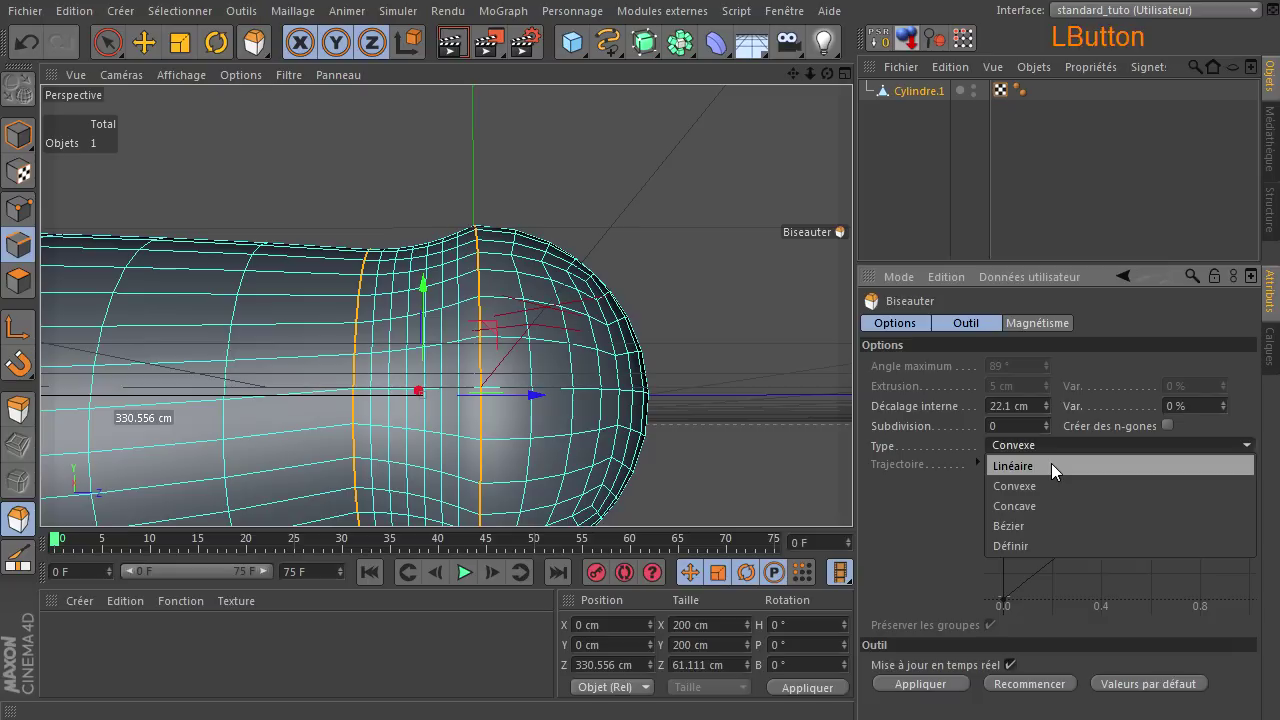
left_click(1051, 463)
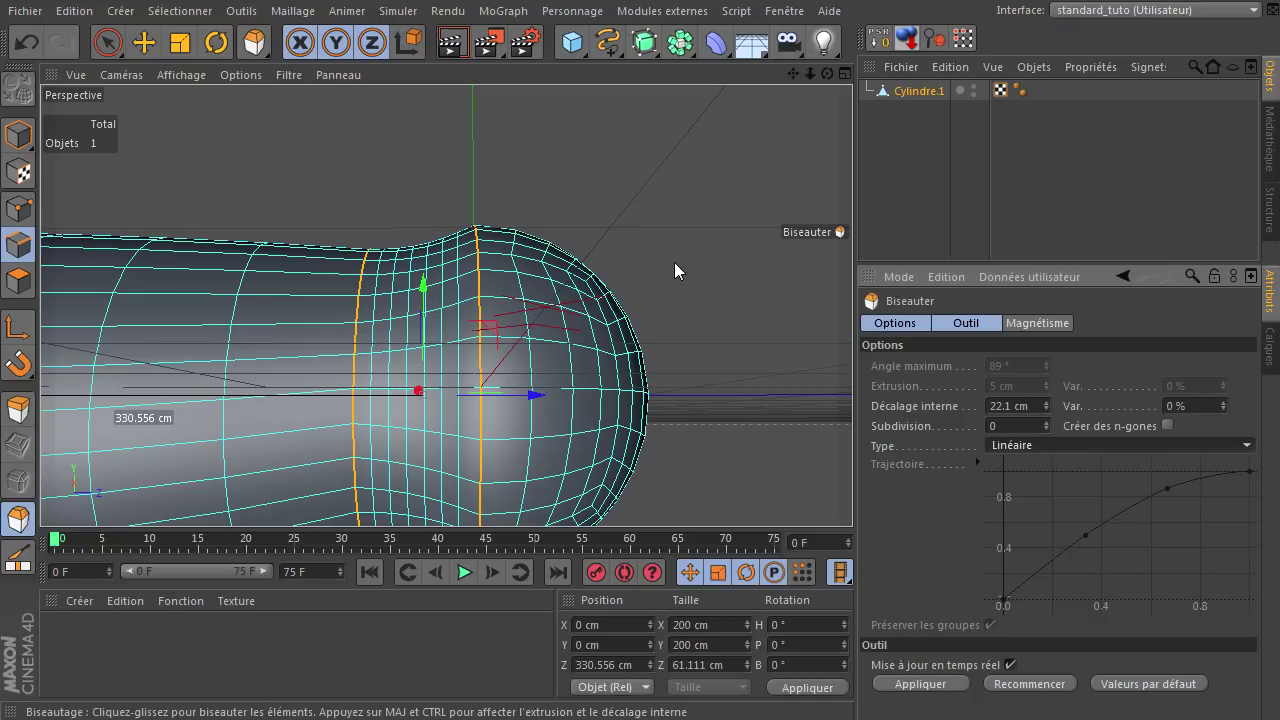
left_click(647, 188)
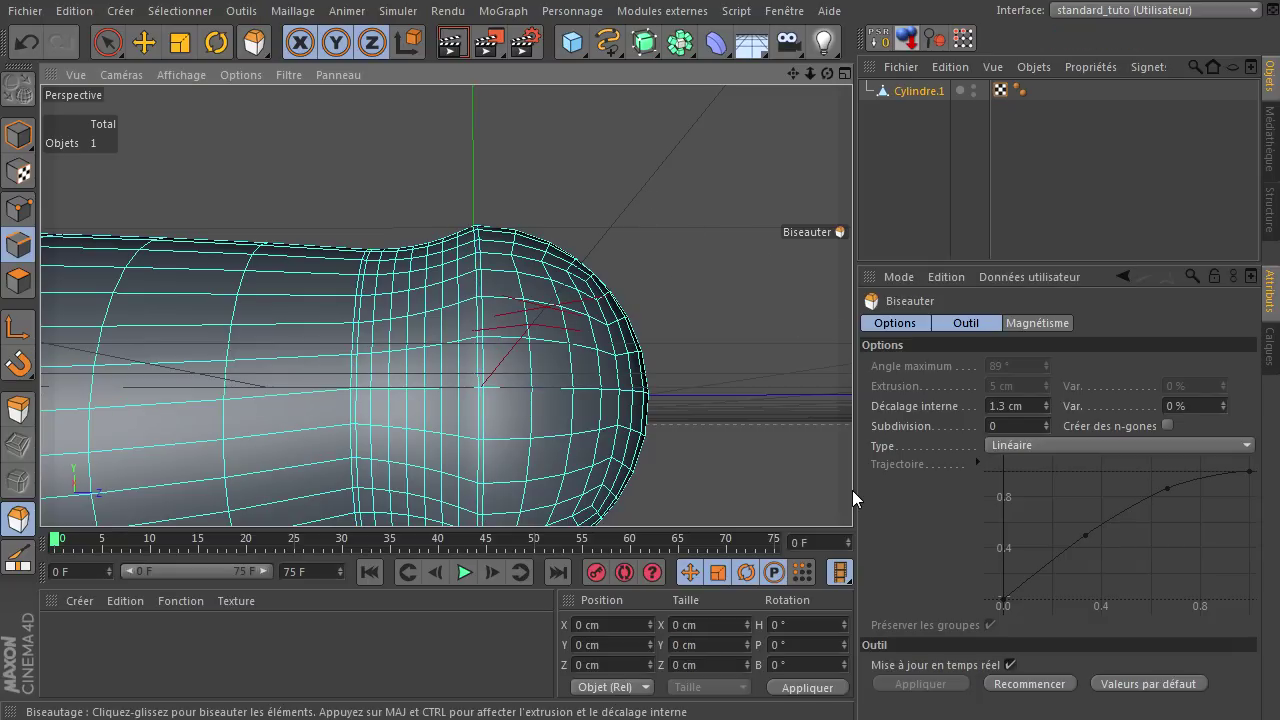
left_click_drag(853, 491, 852, 490)
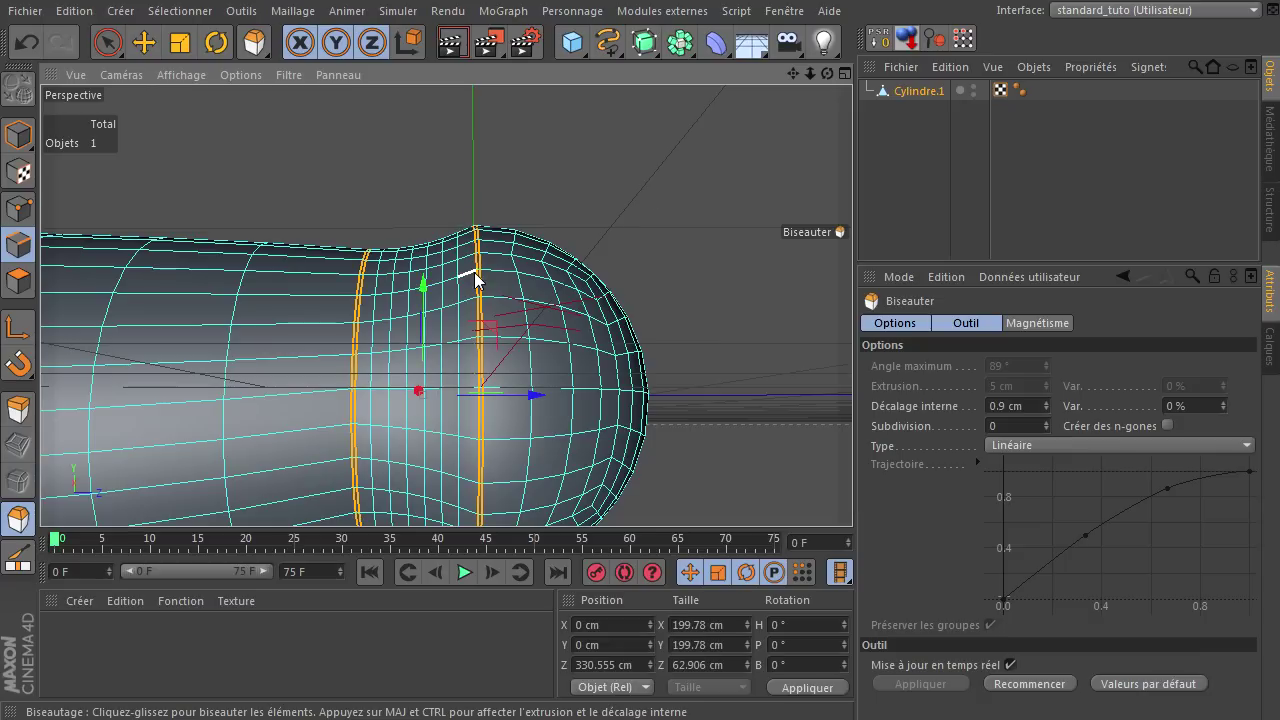
left_click(771, 160)
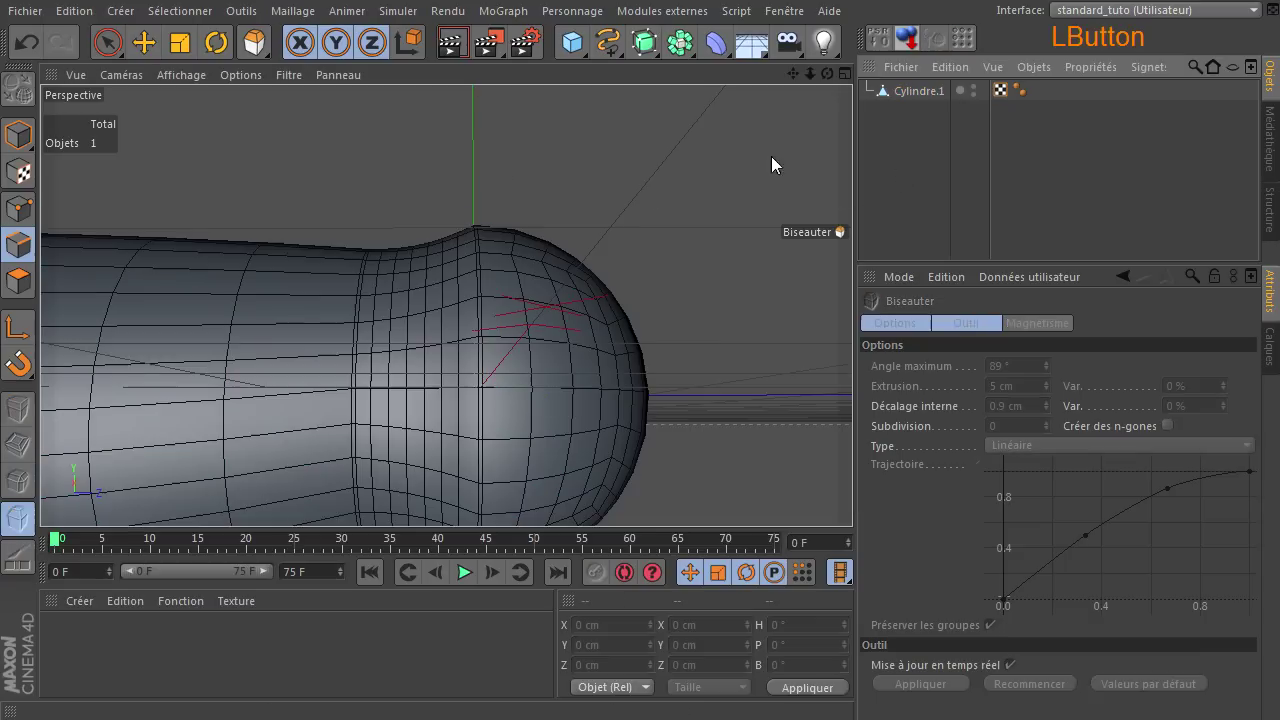
Step: Render the perspective view to check the shading around the neck and half sphere
left_click(459, 48)
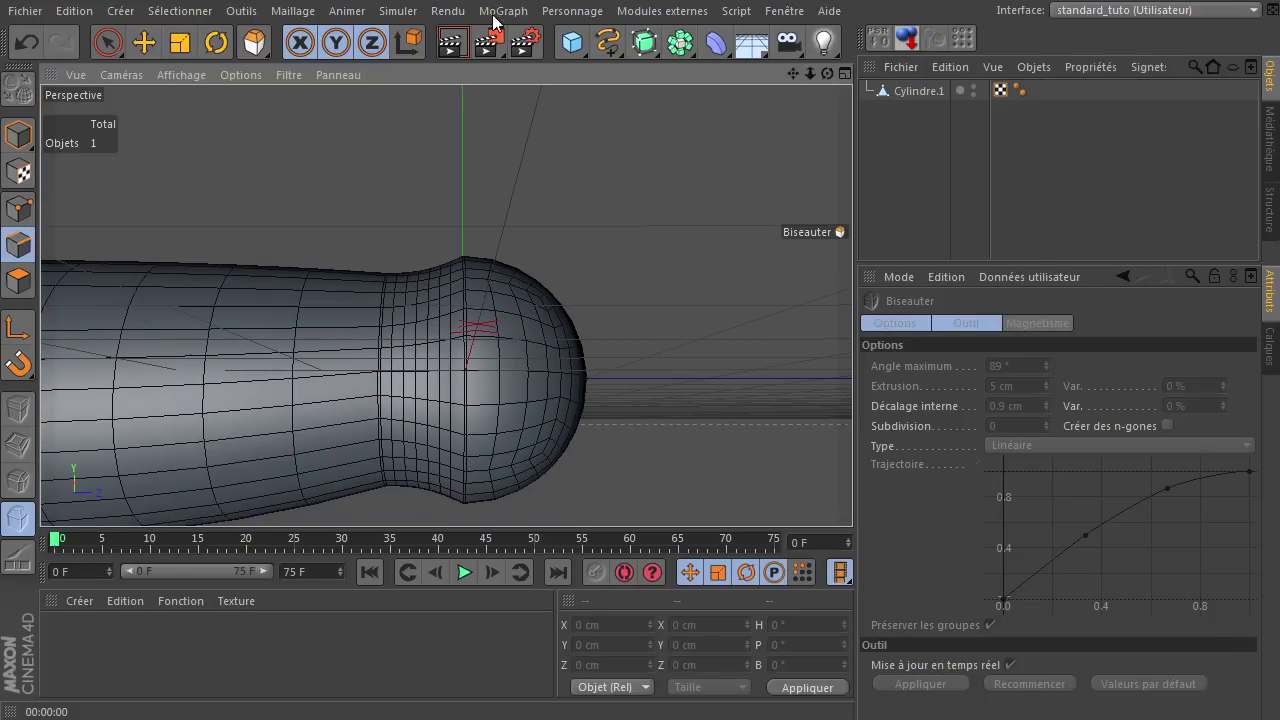
left_click(452, 42)
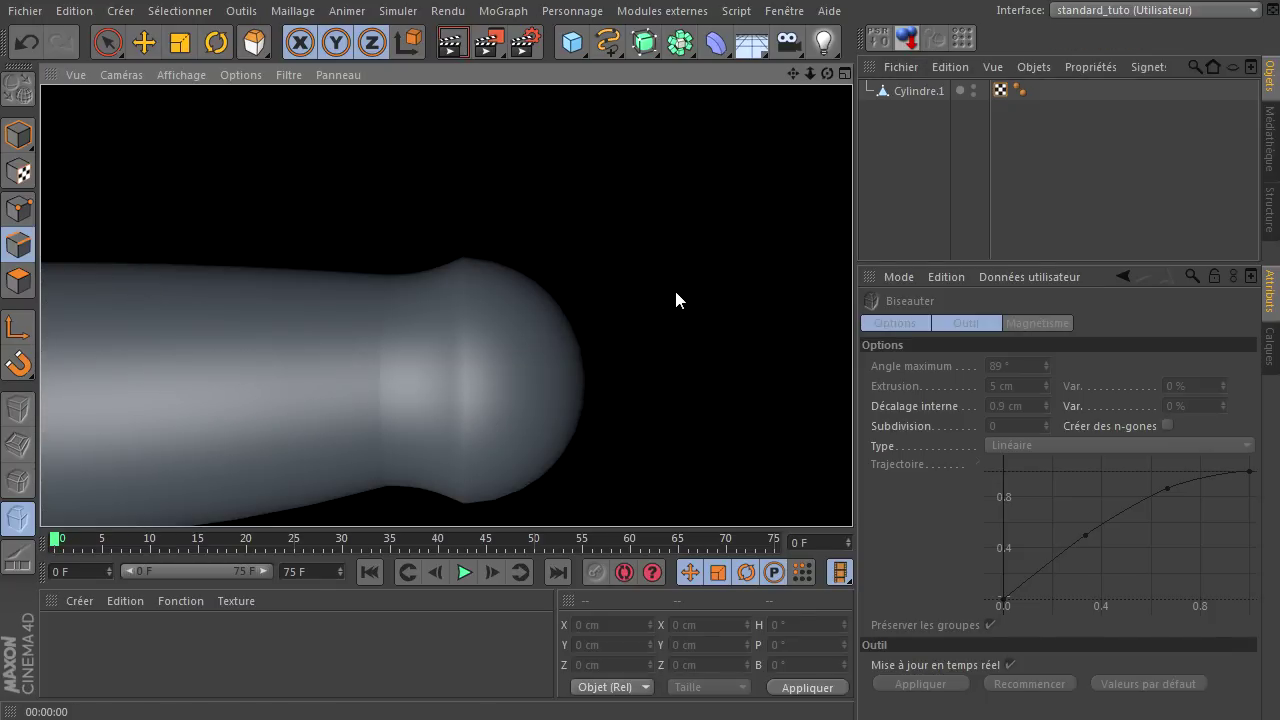
scroll(674, 287, "down", 5)
Step: Select Cylindre.1 in edge mode and loop-select the border edges of its open end
left_click_drag(828, 74, 785, 76)
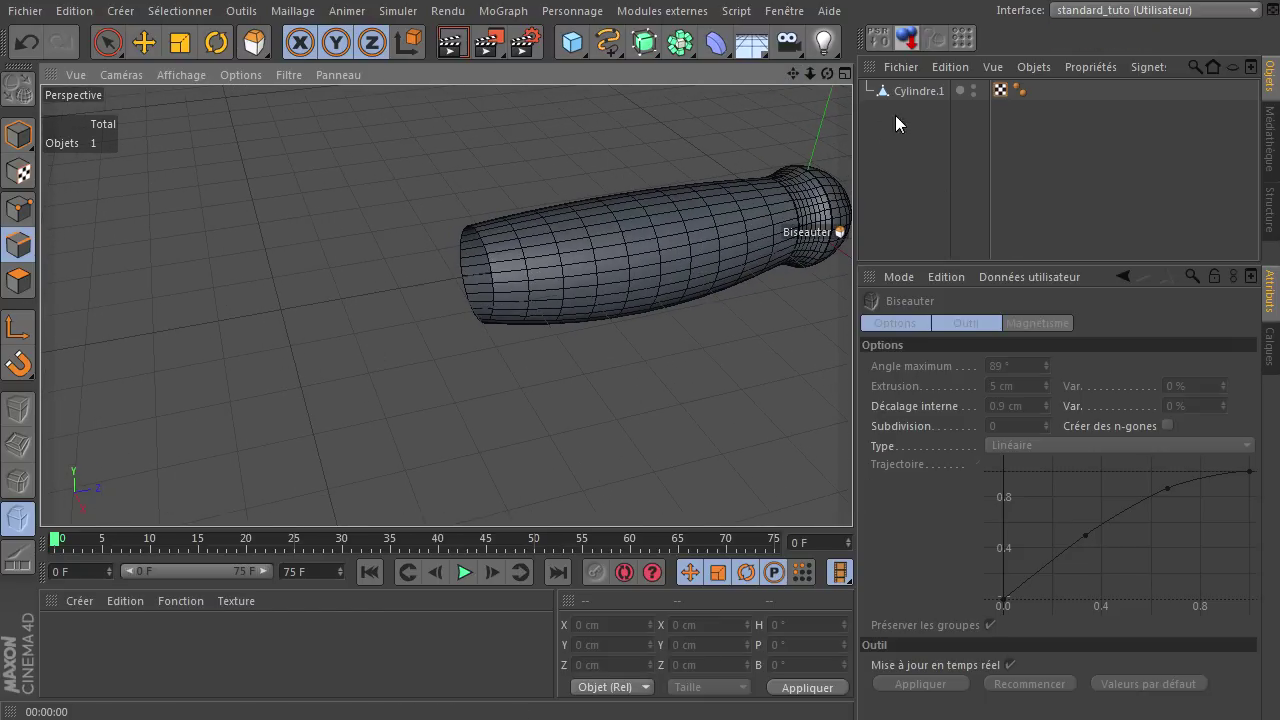
left_click(915, 91)
left_click(10, 244)
key("u")
key("l")
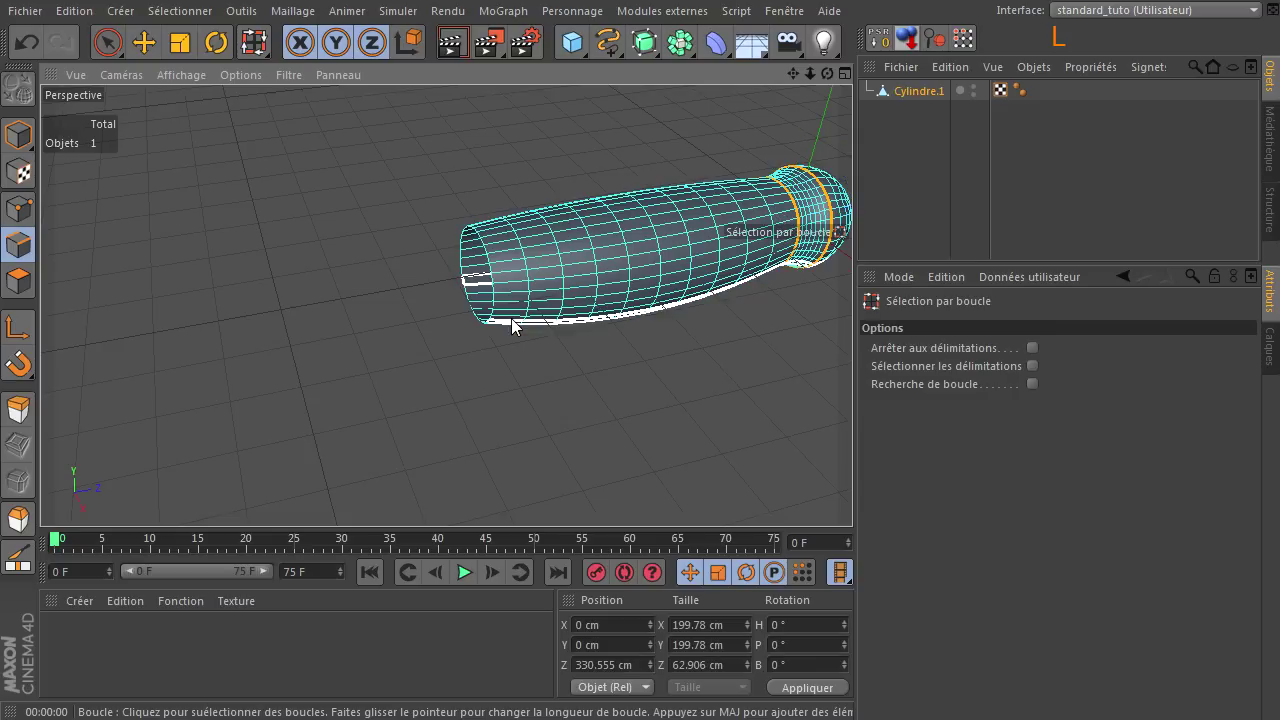
scroll(322, 343, "up", 2)
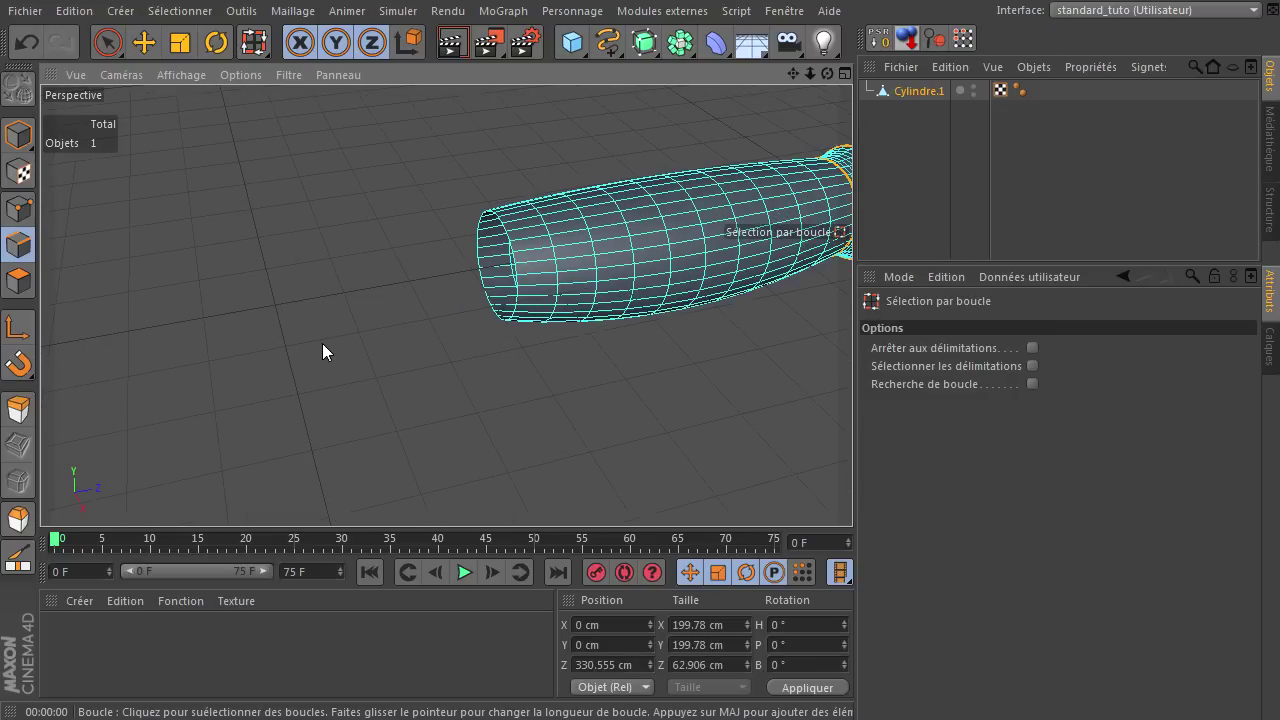
scroll(322, 343, "up", 2)
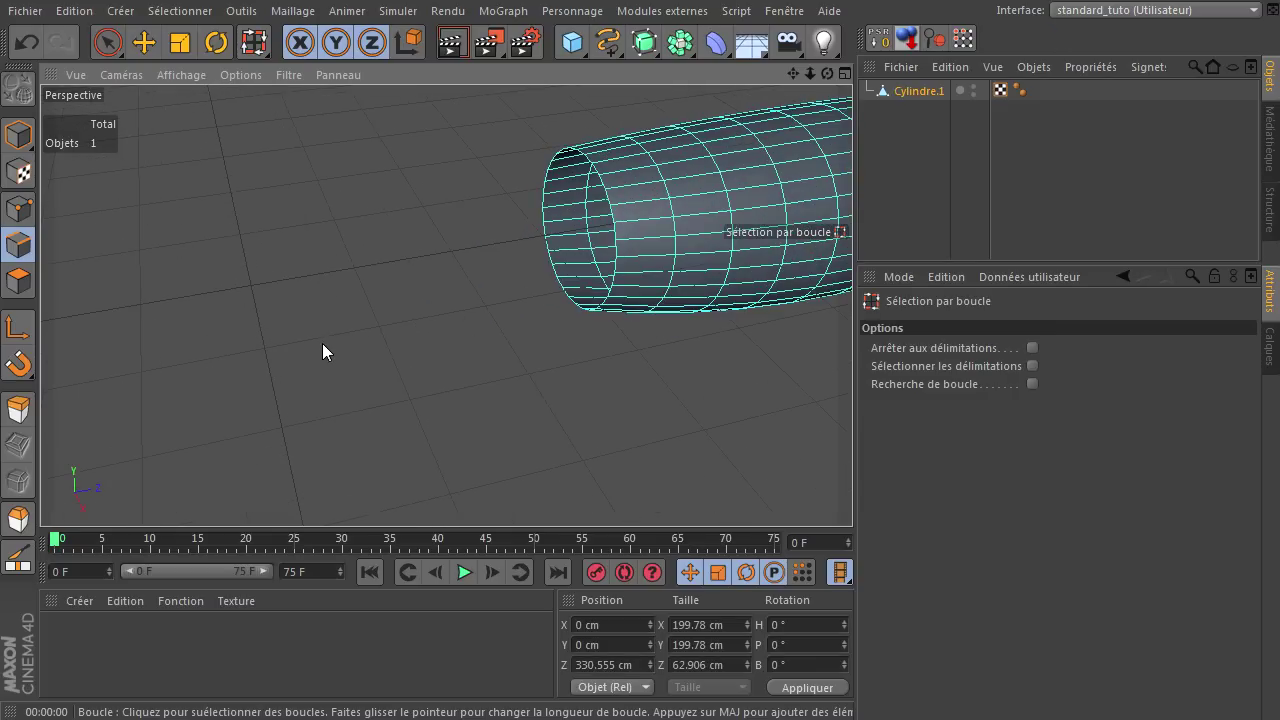
left_click(549, 234)
Step: Extrude the open-end loop outward to about Z -375.2 cm and scale it down uniformly to about 139 cm across
left_click_drag(826, 73, 850, 470)
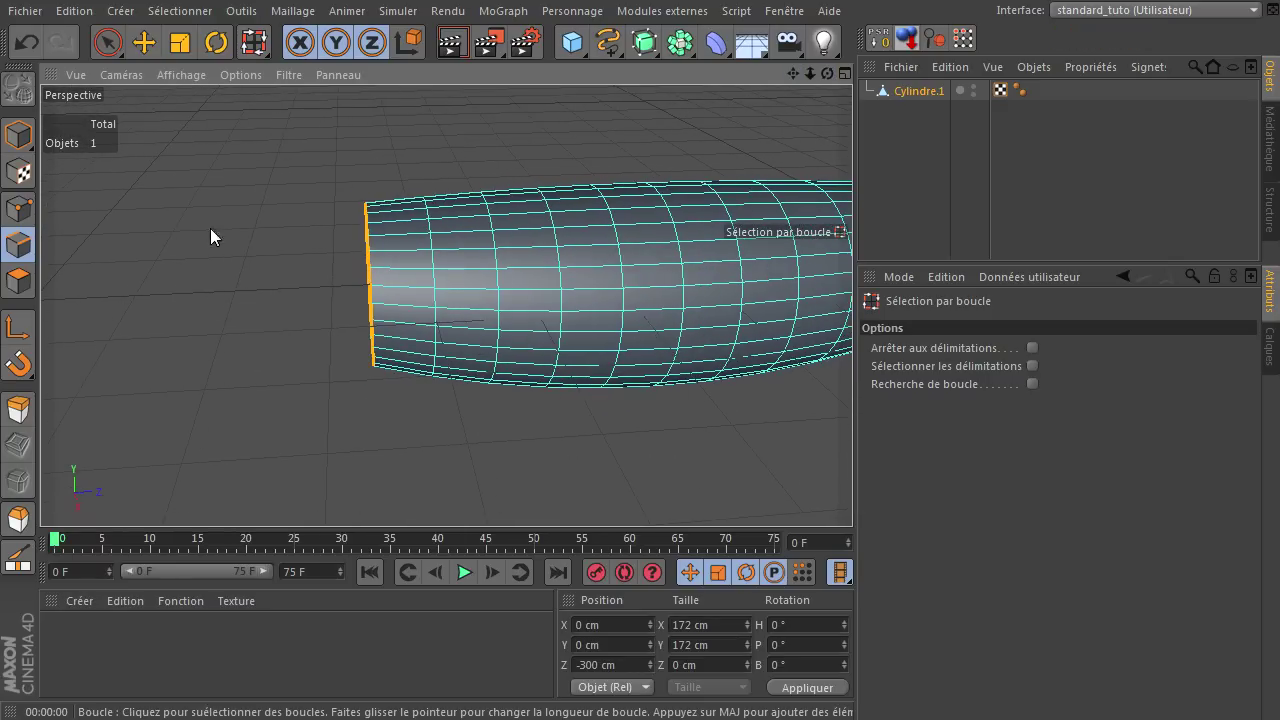
left_click(143, 44)
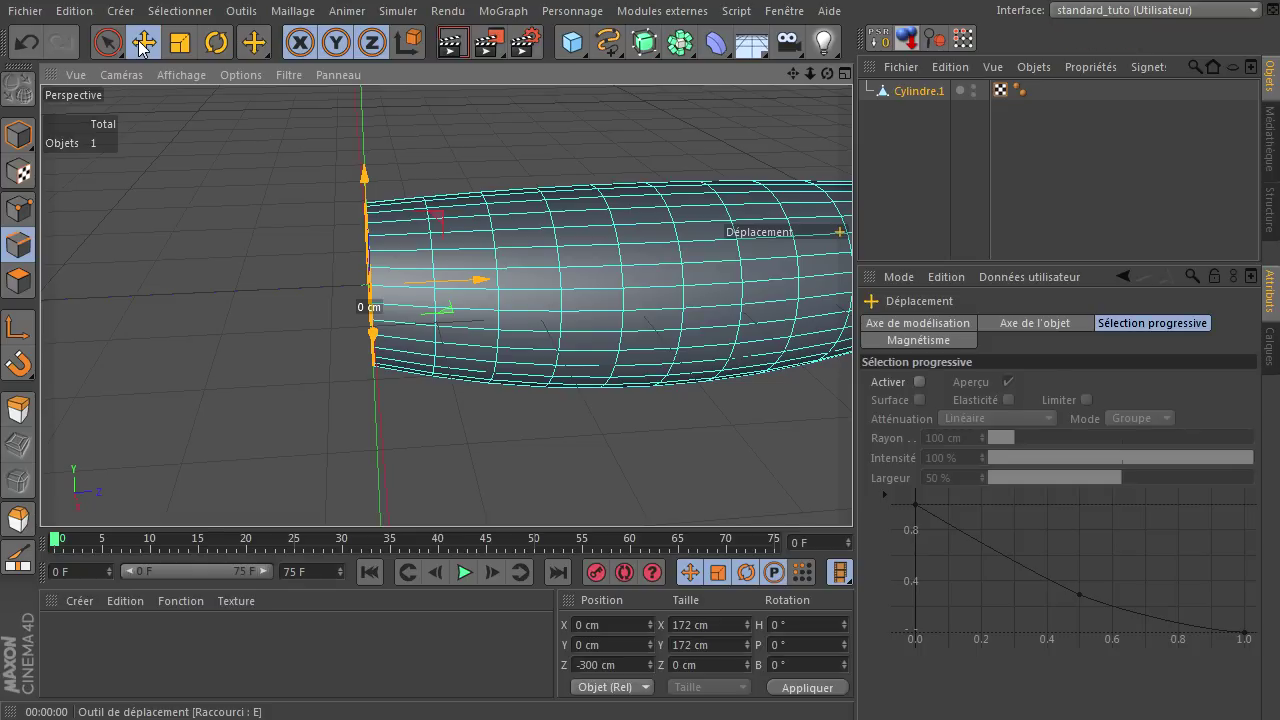
left_click_drag(486, 285, 411, 305, "ctrl")
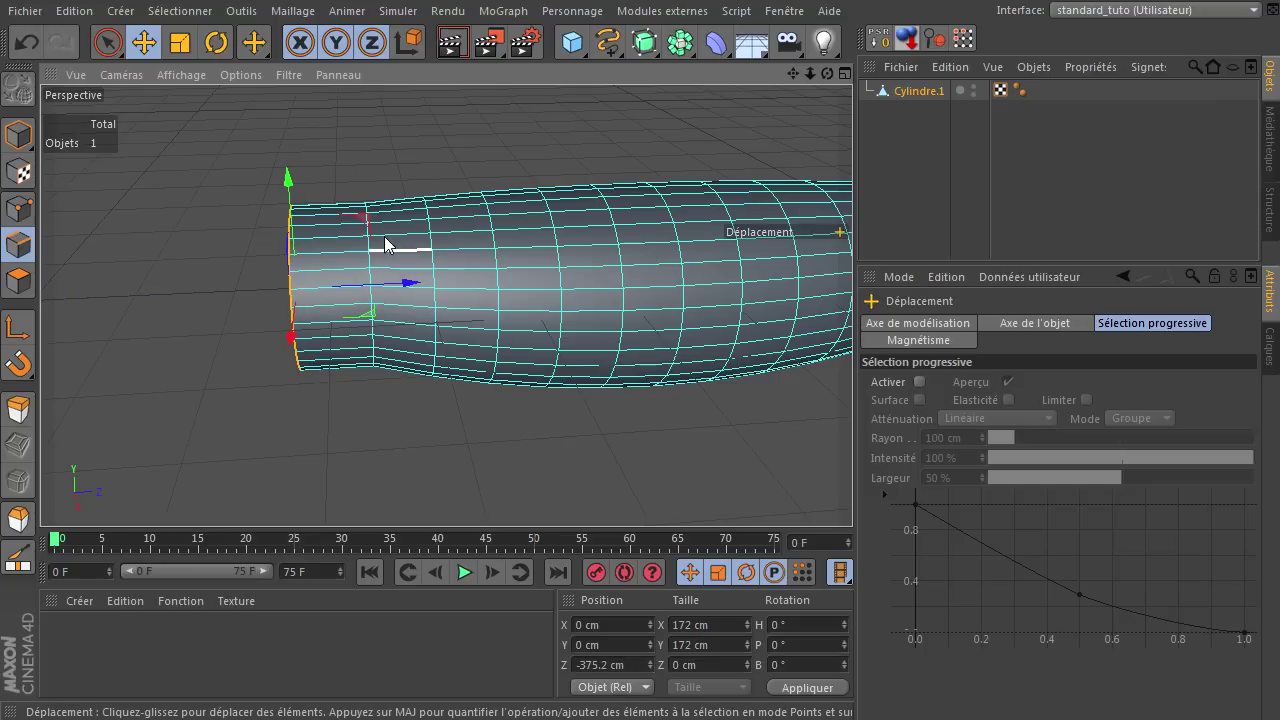
left_click(185, 43)
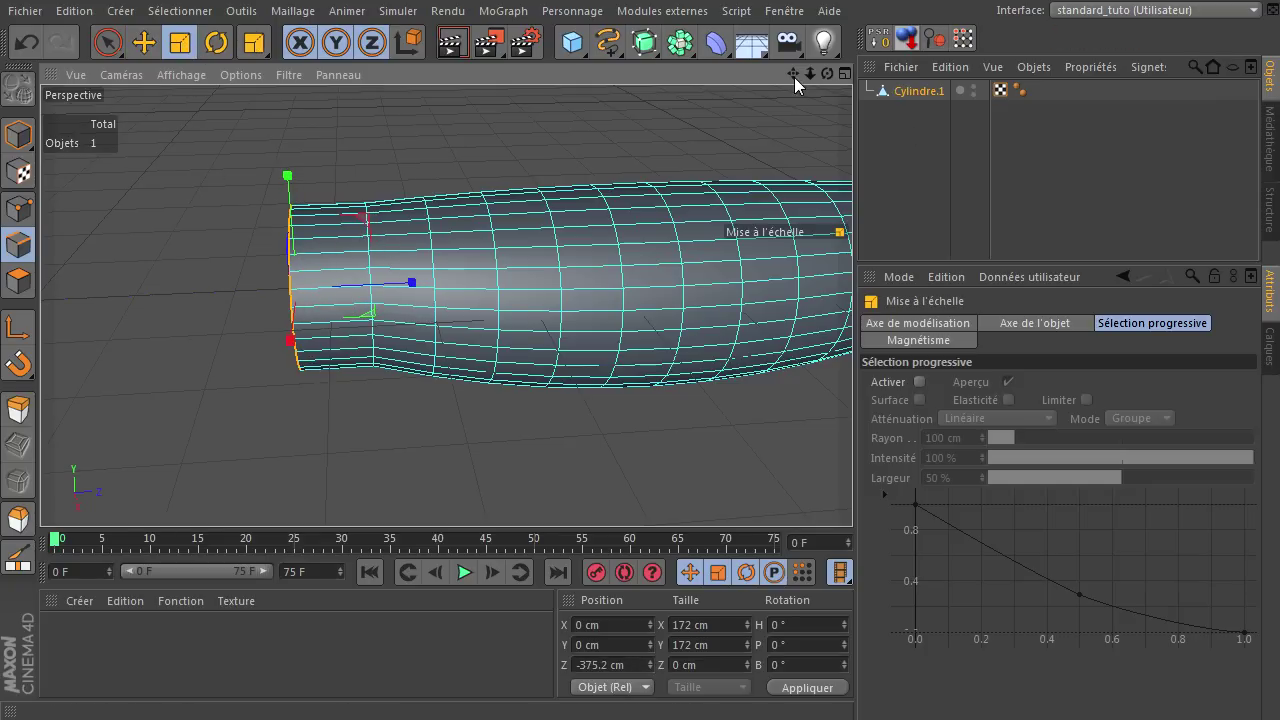
left_click_drag(822, 78, 840, 470)
left_click_drag(162, 228, 40, 298)
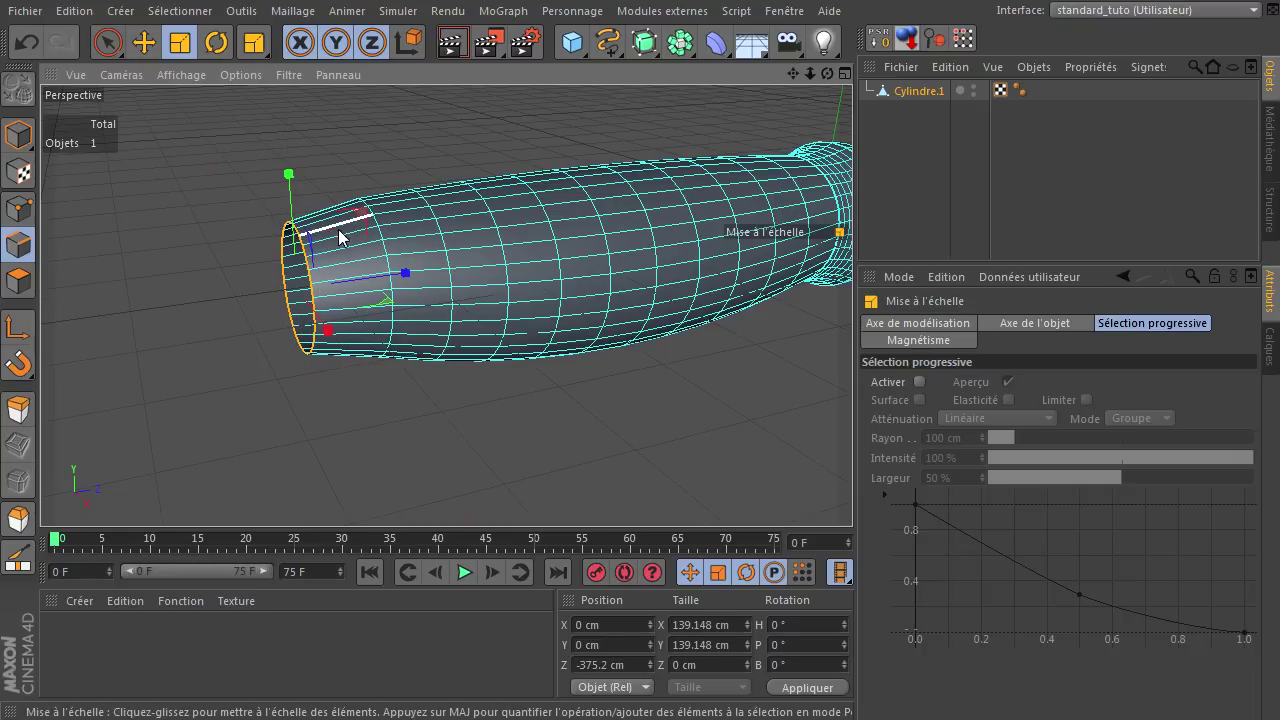
Step: Loop-select the edge loop where the new end section joins the original cylinder
left_click(108, 42)
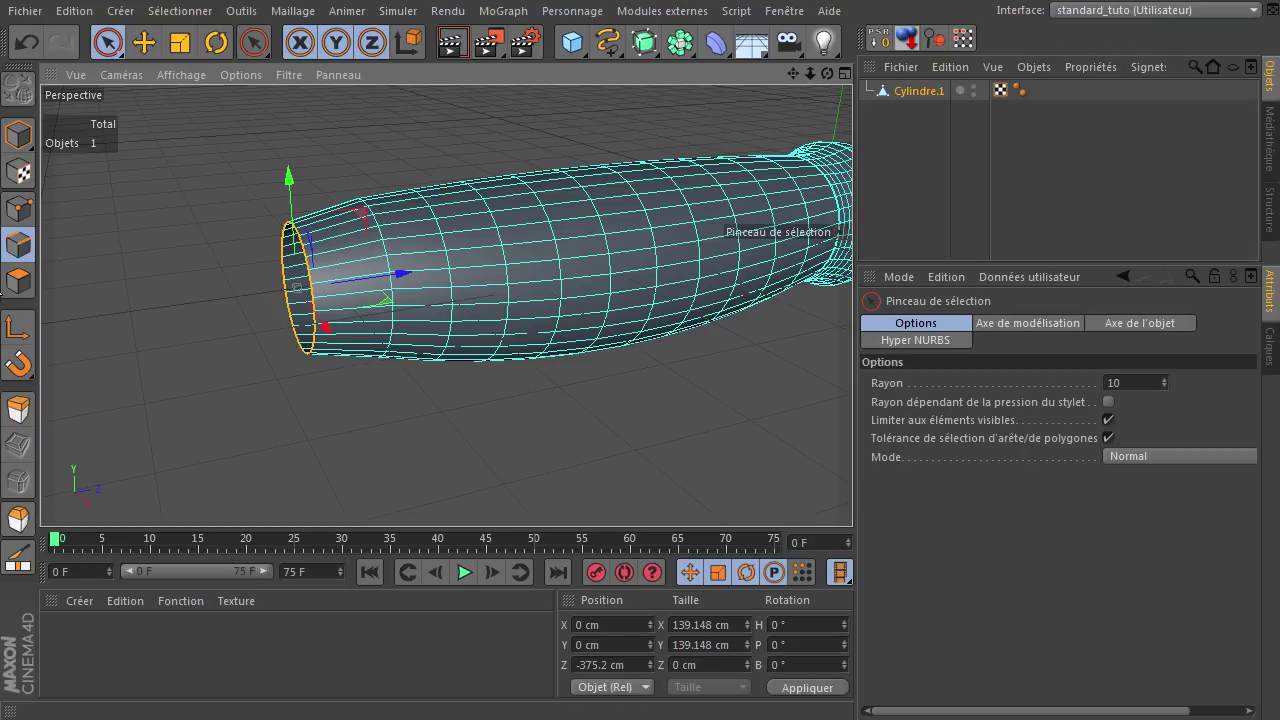
left_click(18, 252)
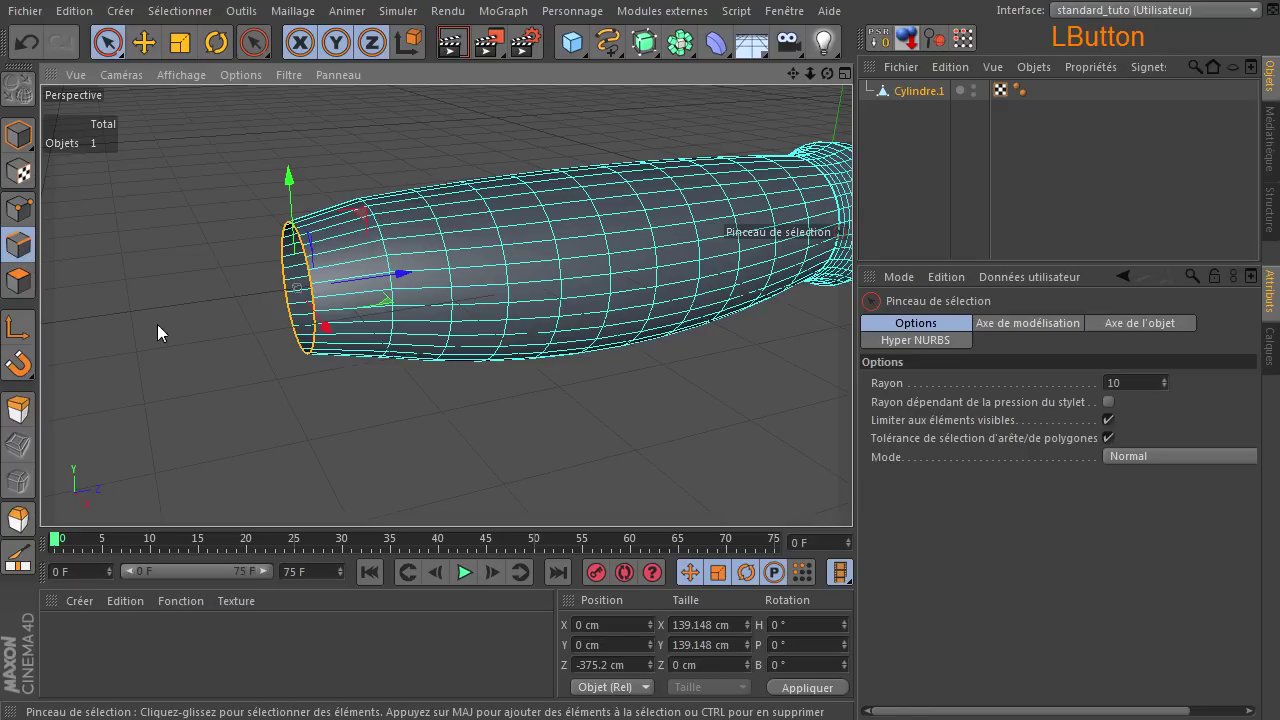
key("u")
key("l")
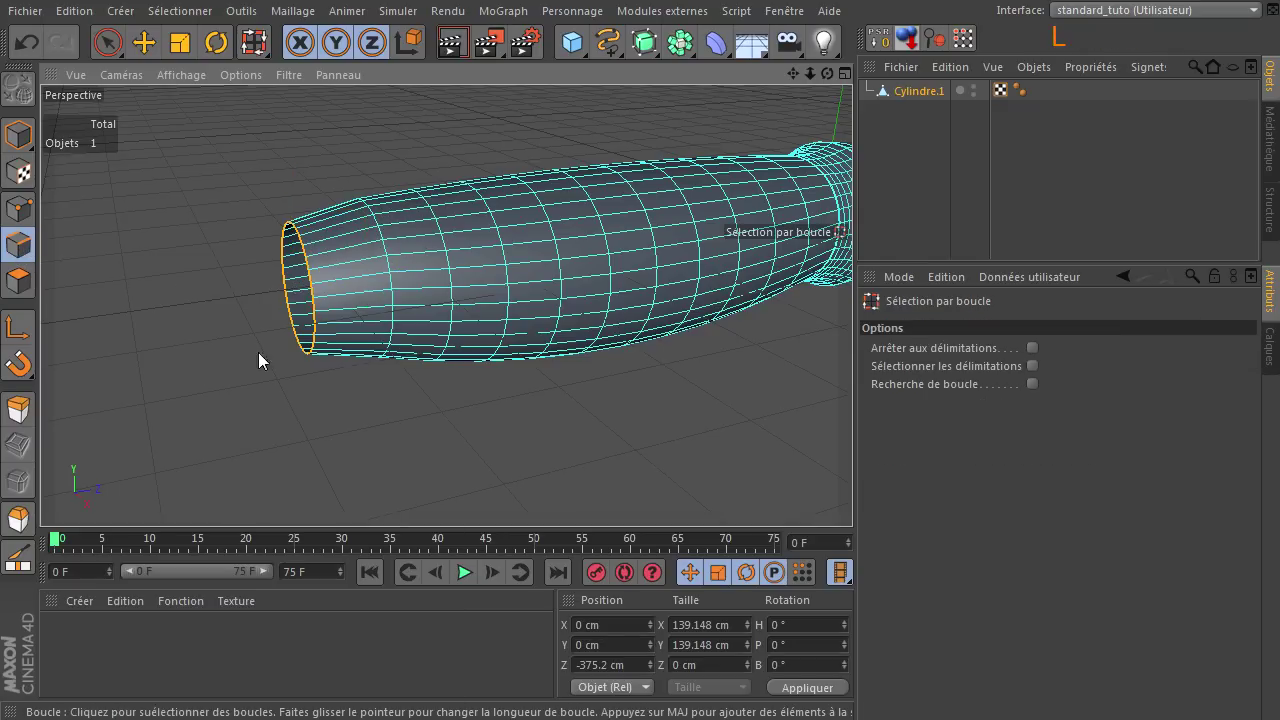
left_click(396, 287)
Step: Bevel the selected junction loop with type Linéaire, Subdivision 0 and an inner offset of about 0.9 cm
key("m")
key("s")
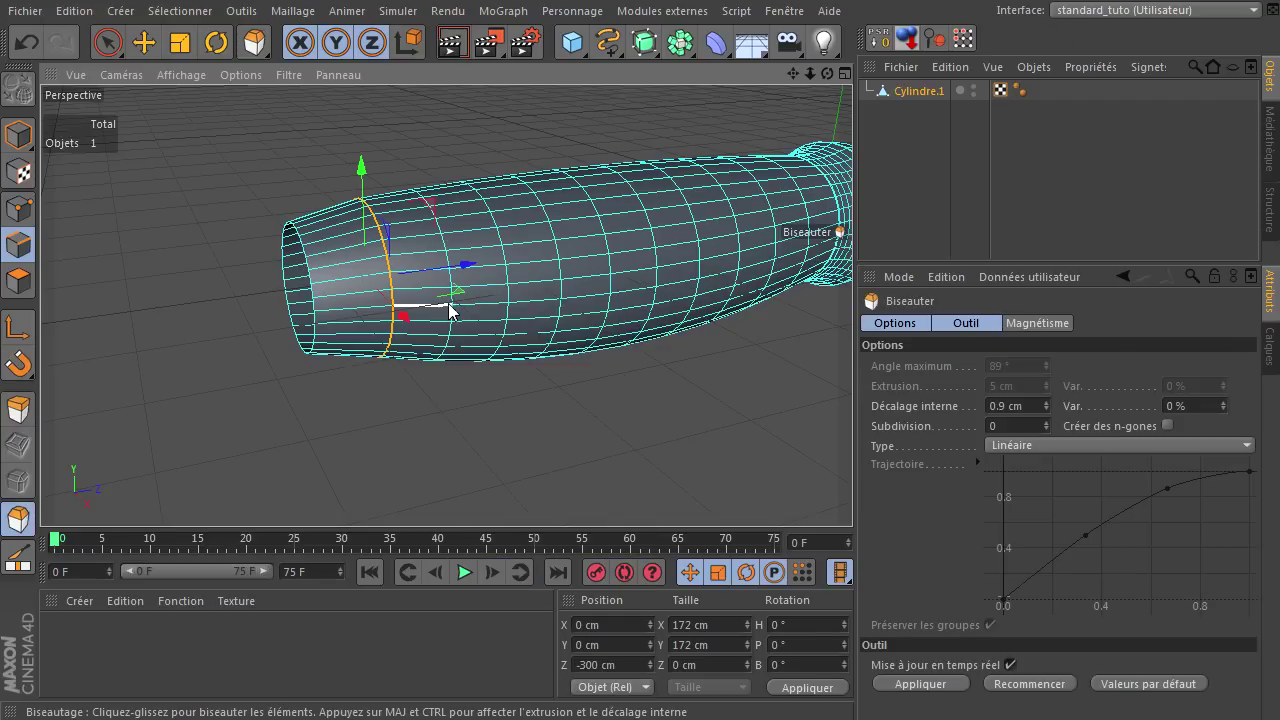
scroll(421, 422, "up", 2)
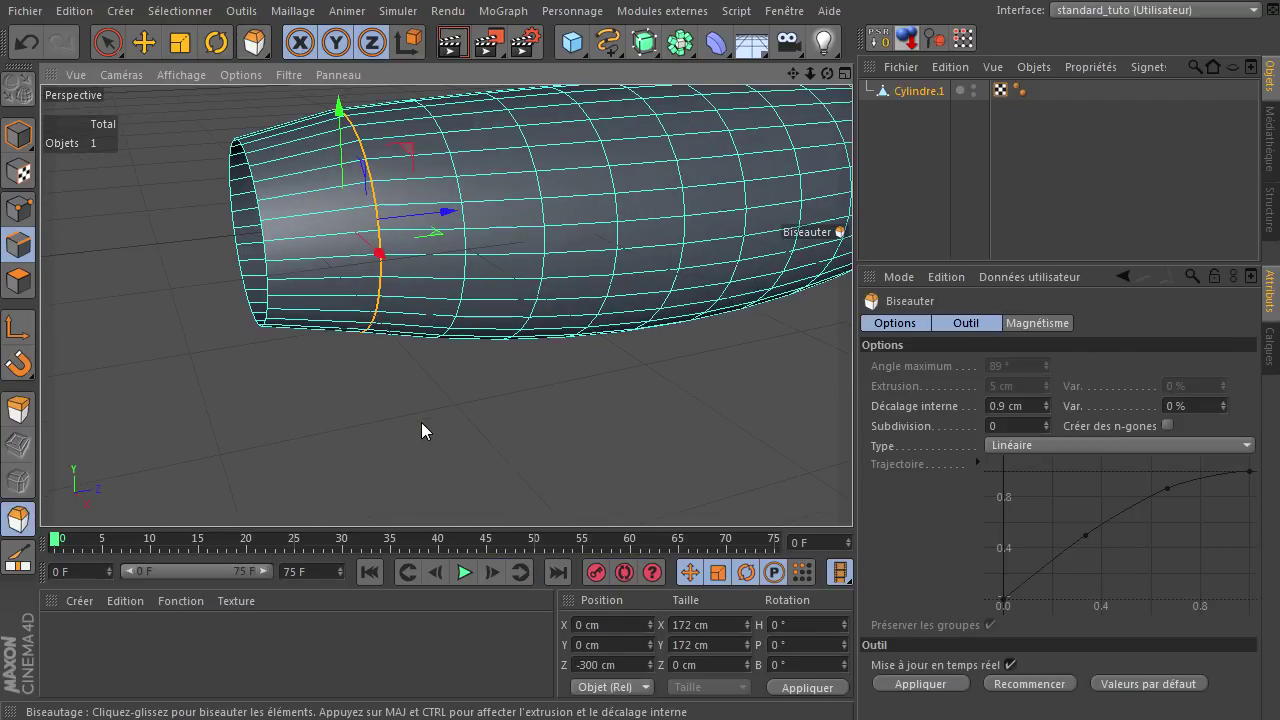
left_click(421, 423)
left_click_drag(852, 490, 852, 490)
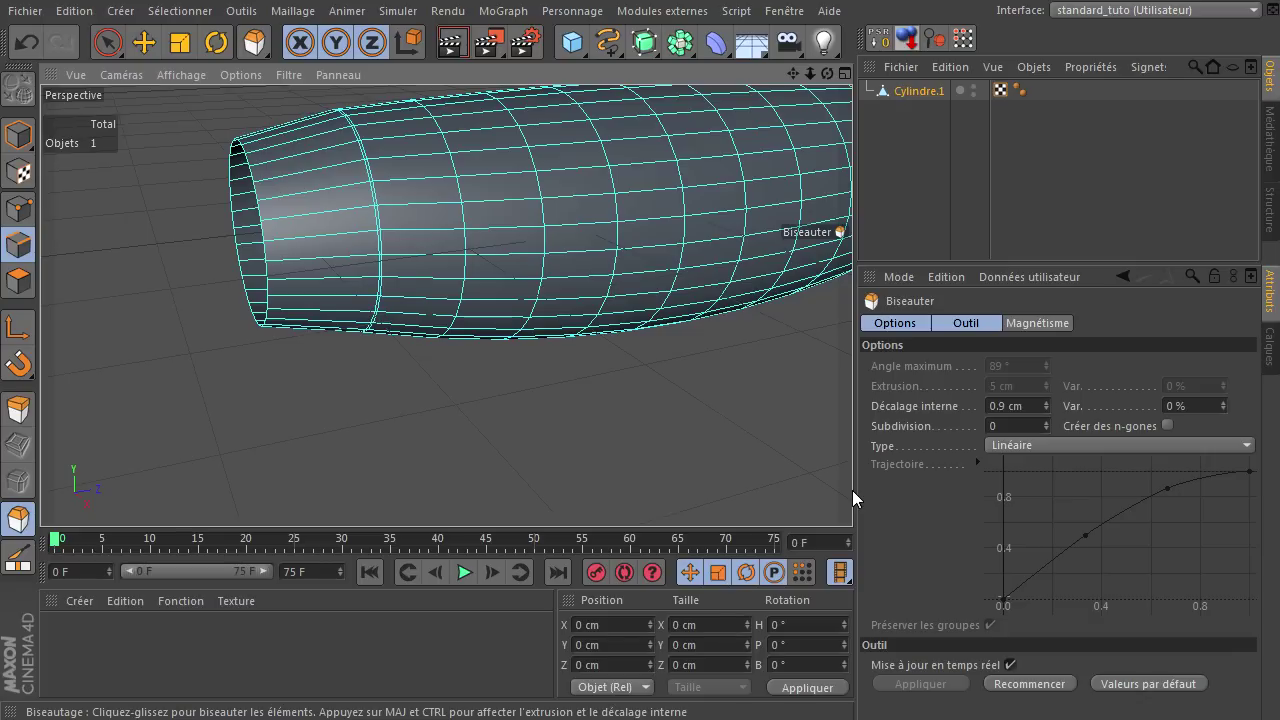
key("ctrl+z")
left_click(418, 438)
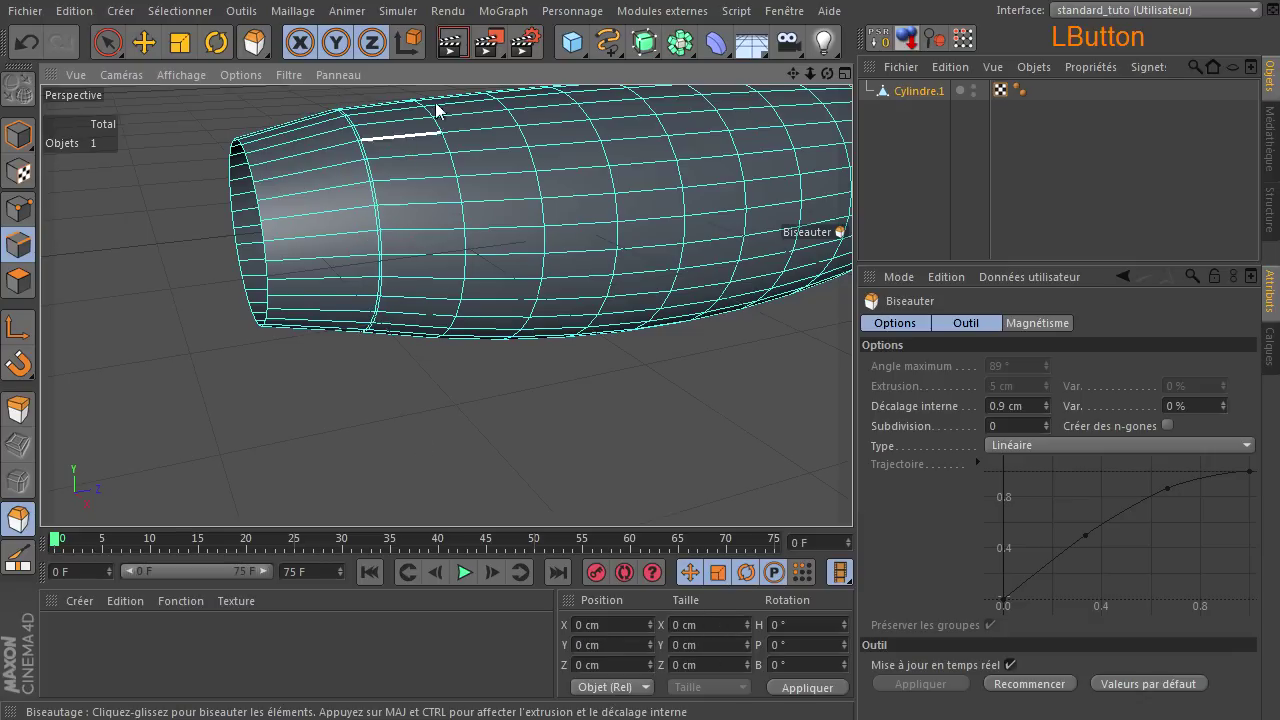
Step: Render the view to check the bevelled junction, and deselect the mesh to inspect the whole body
left_click(445, 43)
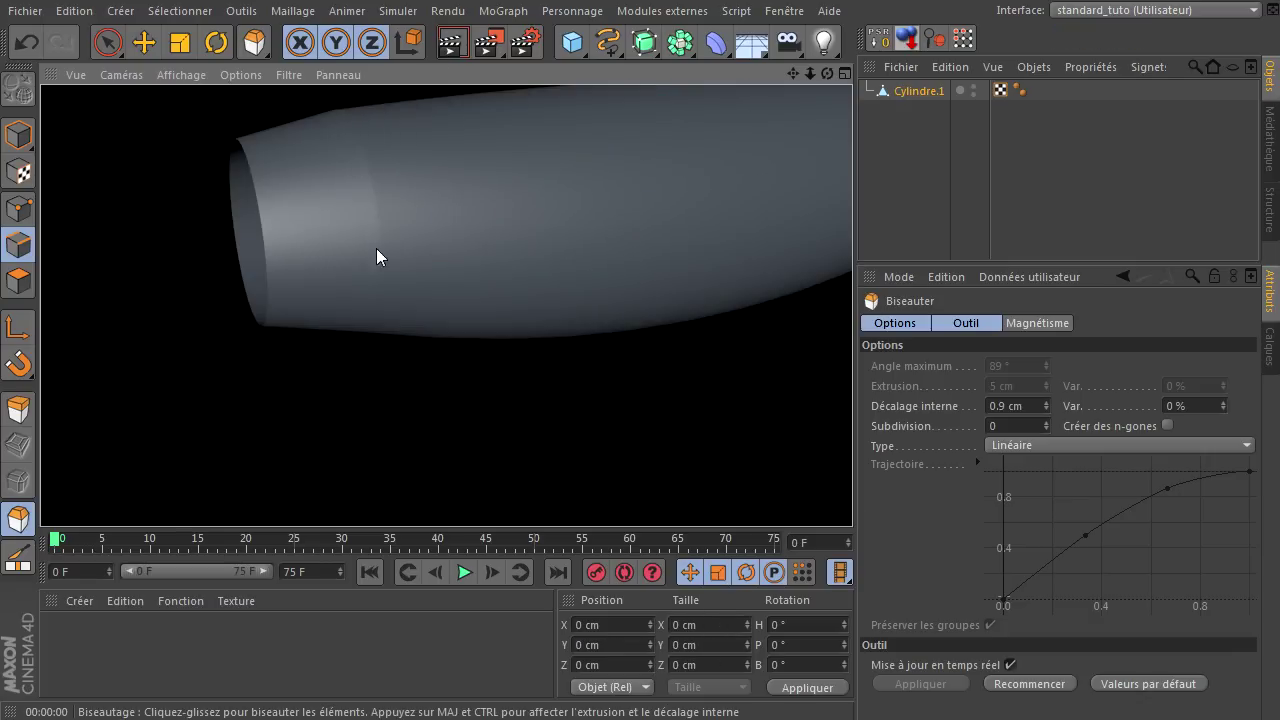
scroll(317, 404, "down", 5)
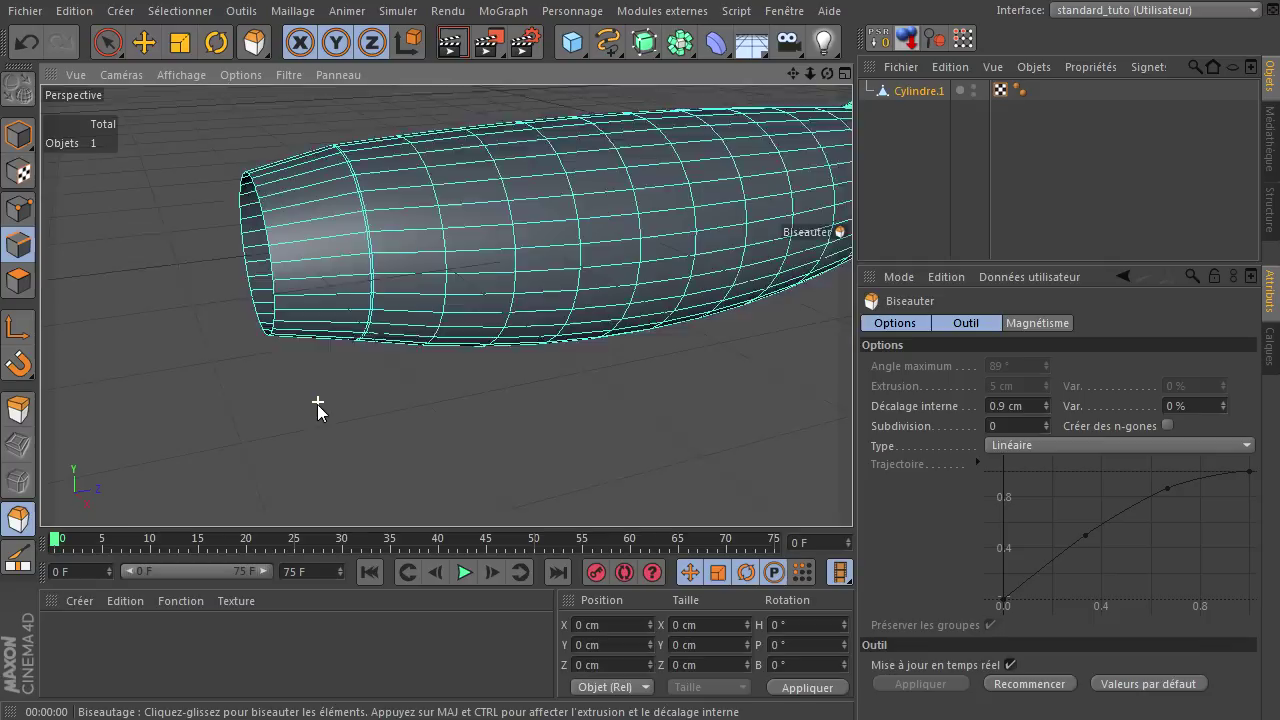
left_click(880, 89)
left_click_drag(827, 74, 836, 530)
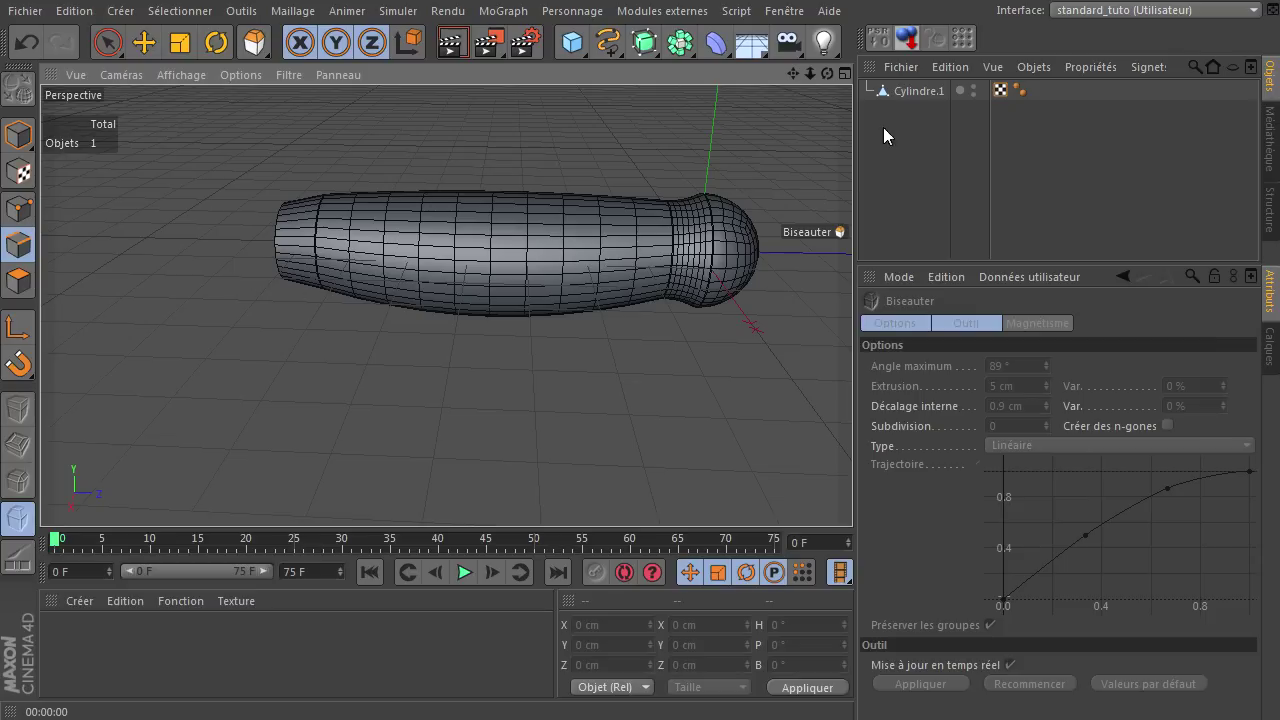
Step: Add a Rectangle spline and move it along Z to about -745.6 cm, just beyond the body's open end
left_click_drag(827, 74, 852, 490)
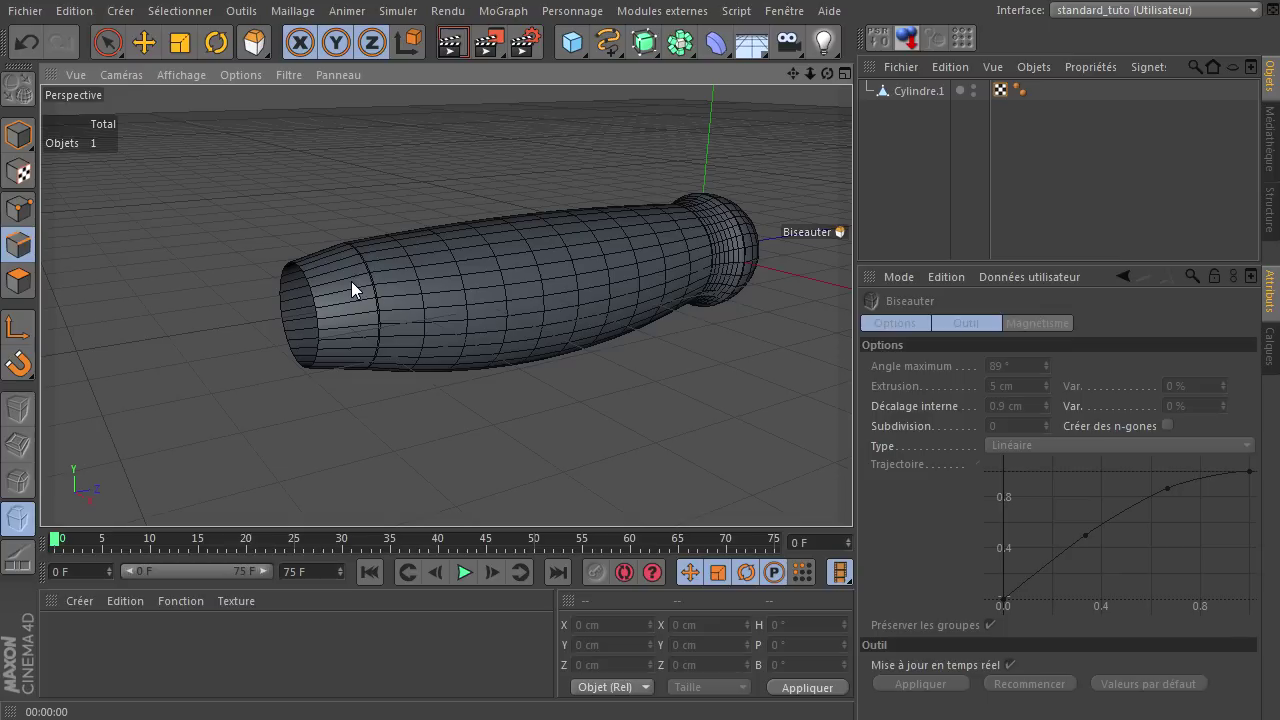
left_click(608, 42)
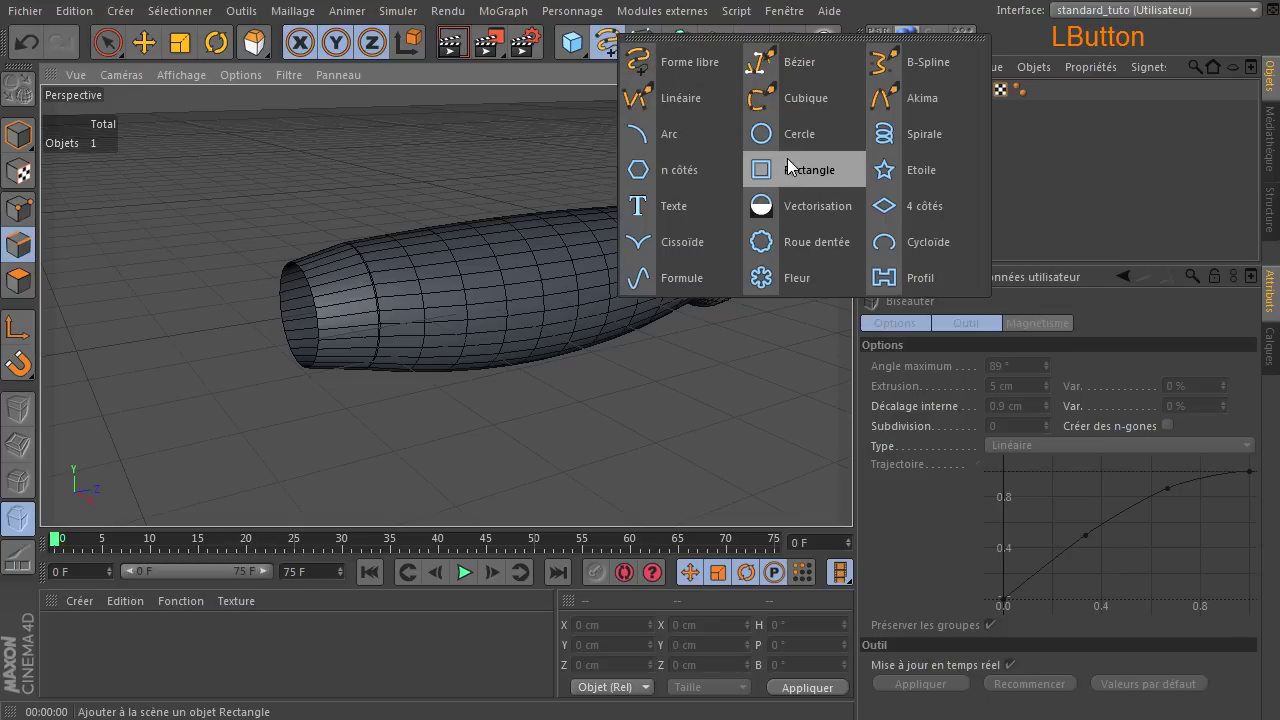
left_click(822, 175)
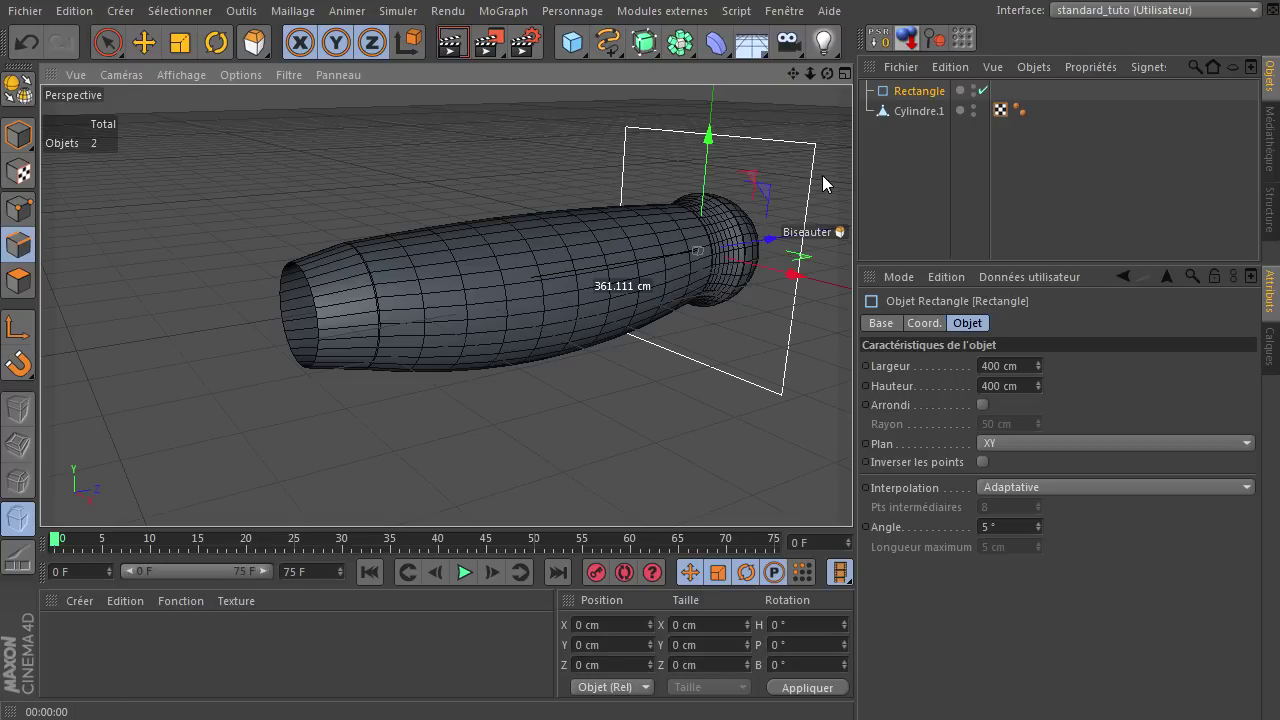
left_click_drag(723, 252, 366, 286, "alt")
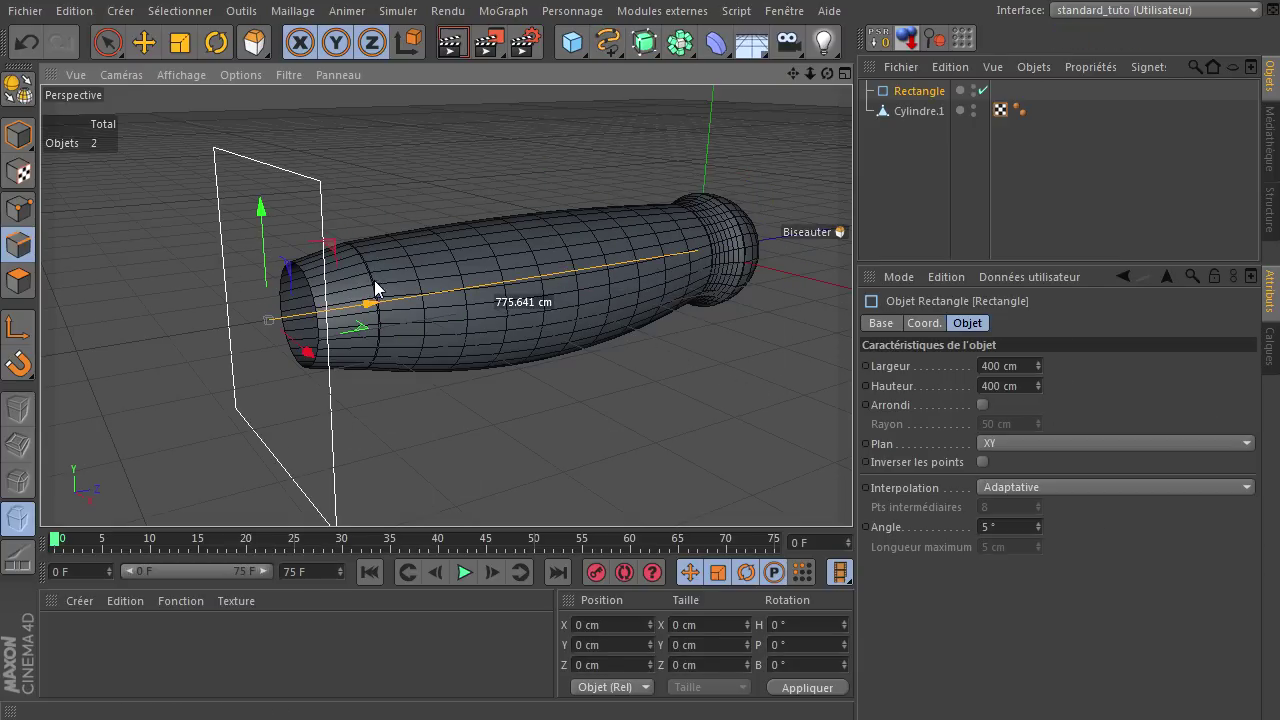
middle_click(440, 455)
middle_click(431, 456)
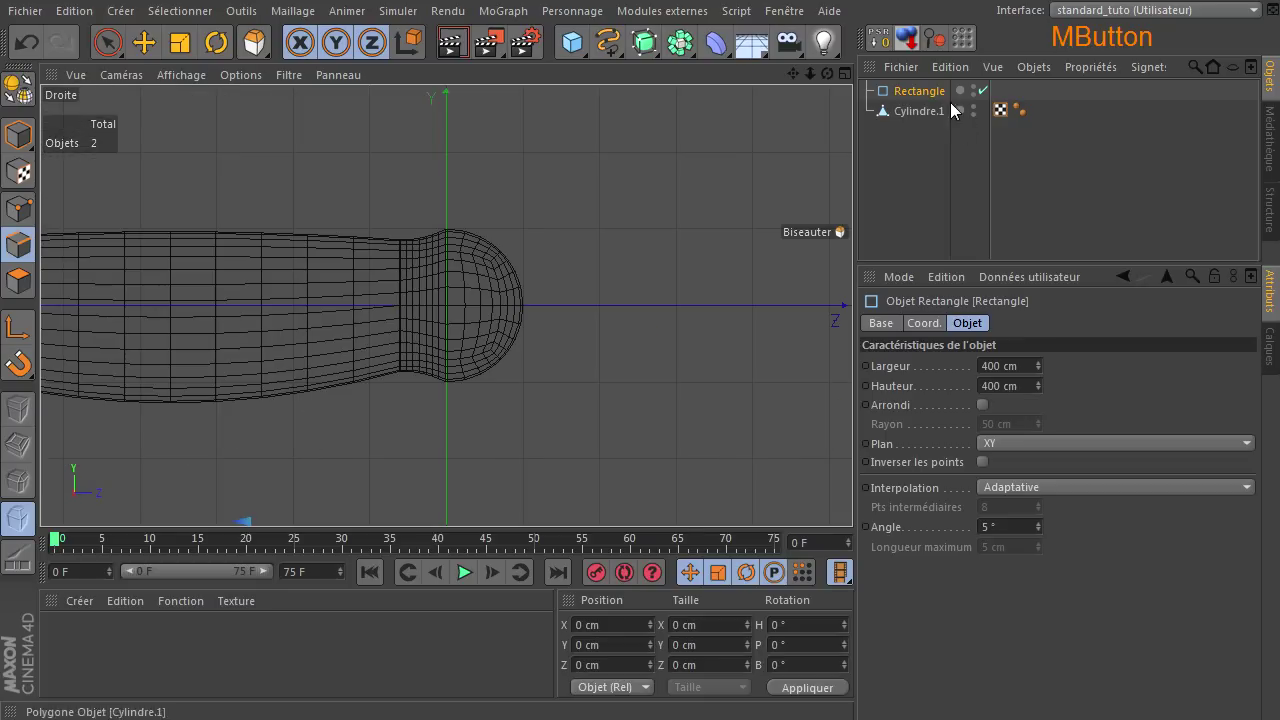
left_click_drag(792, 74, 710, 89)
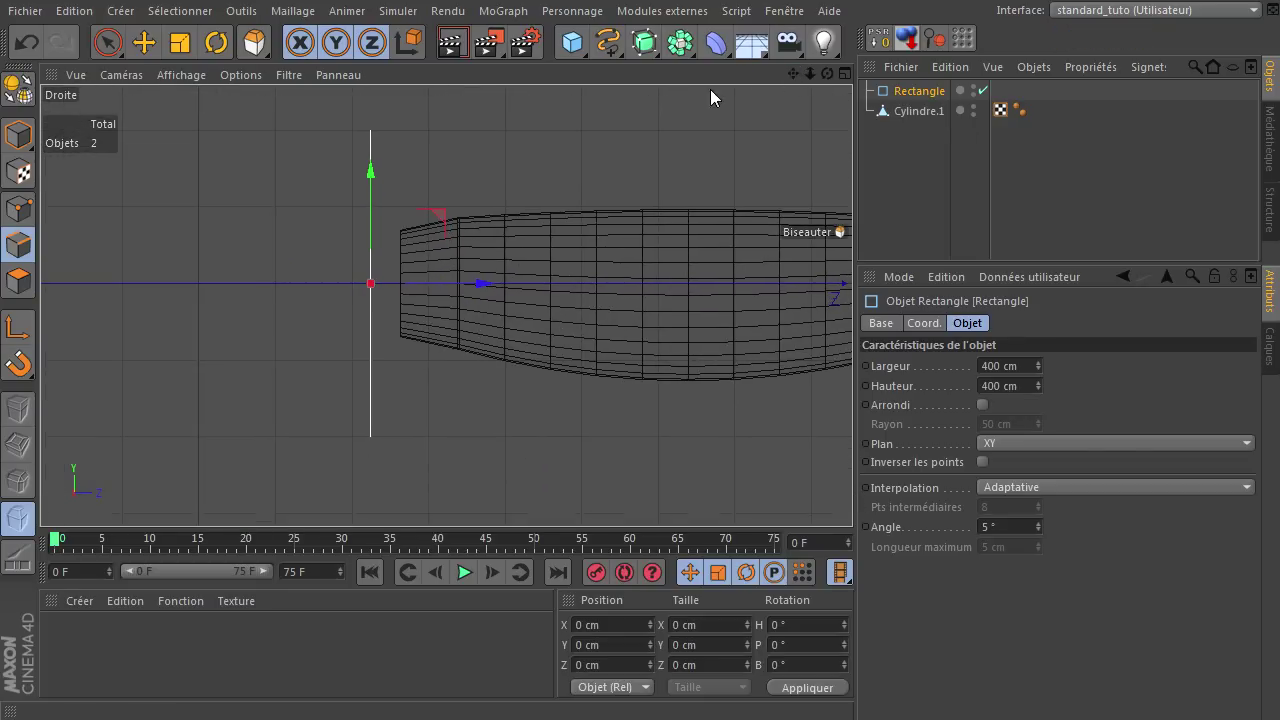
left_click_drag(480, 285, 496, 290)
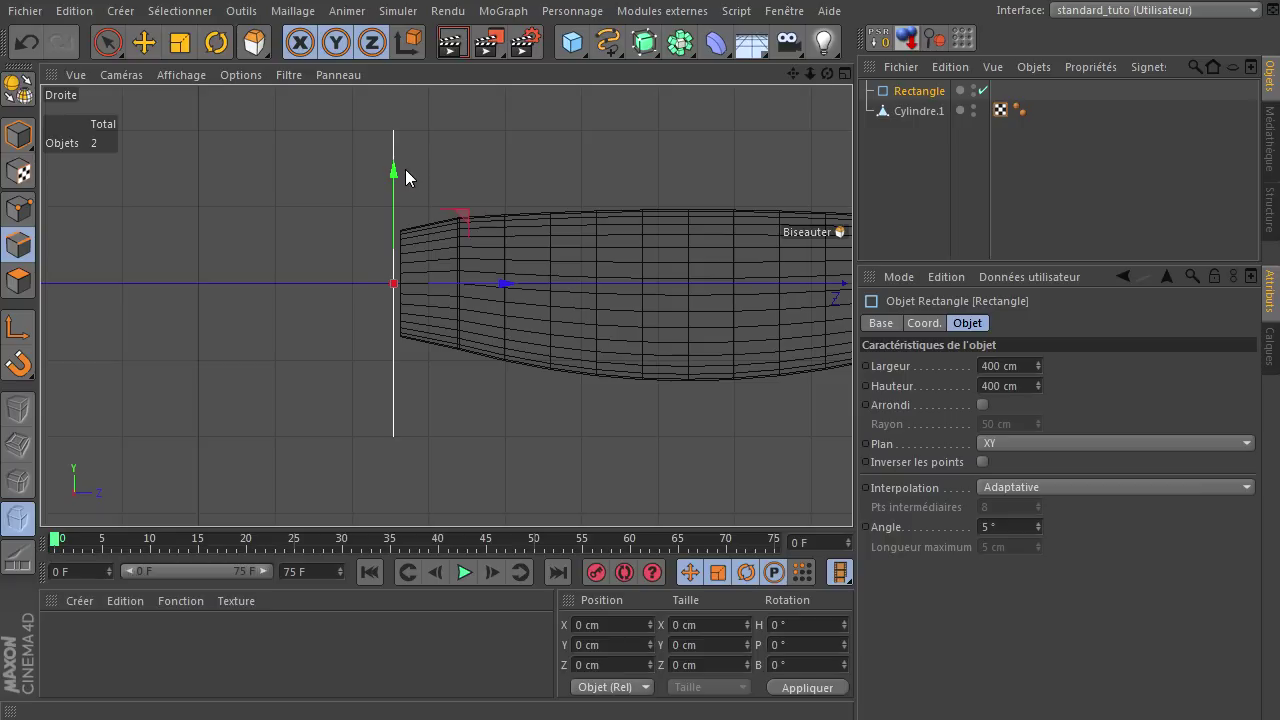
middle_click(586, 162)
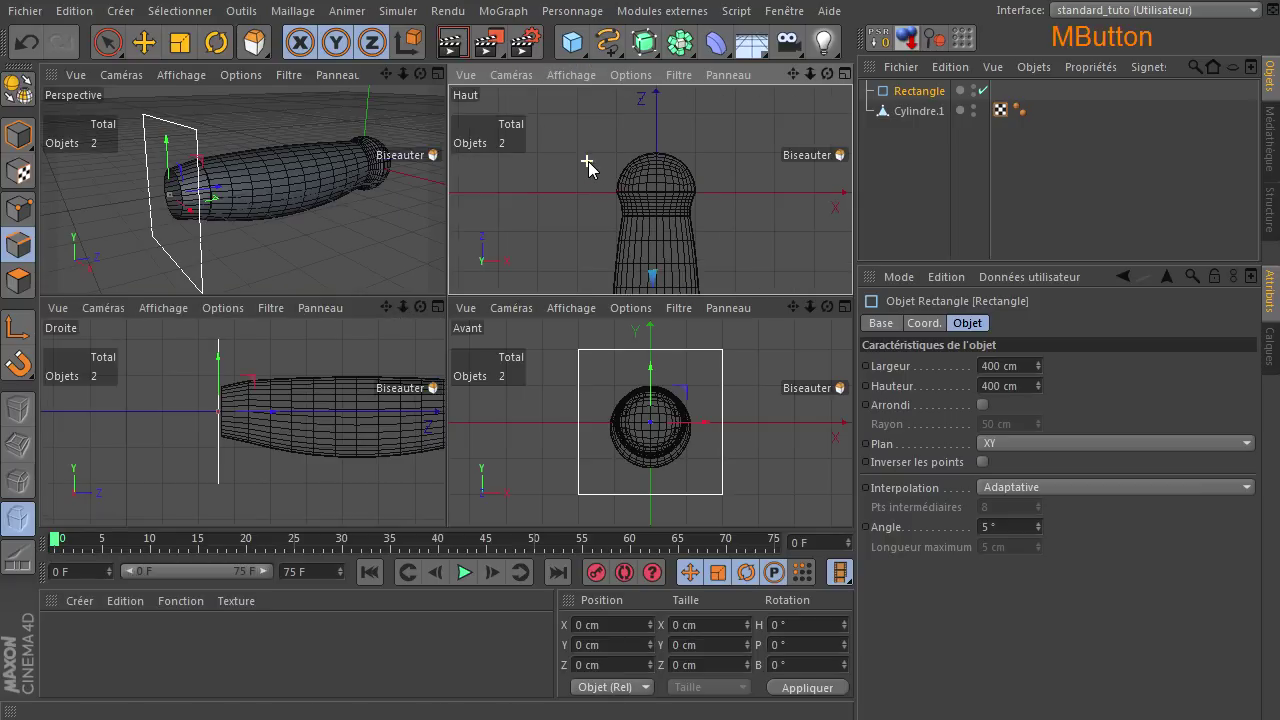
middle_click(169, 203)
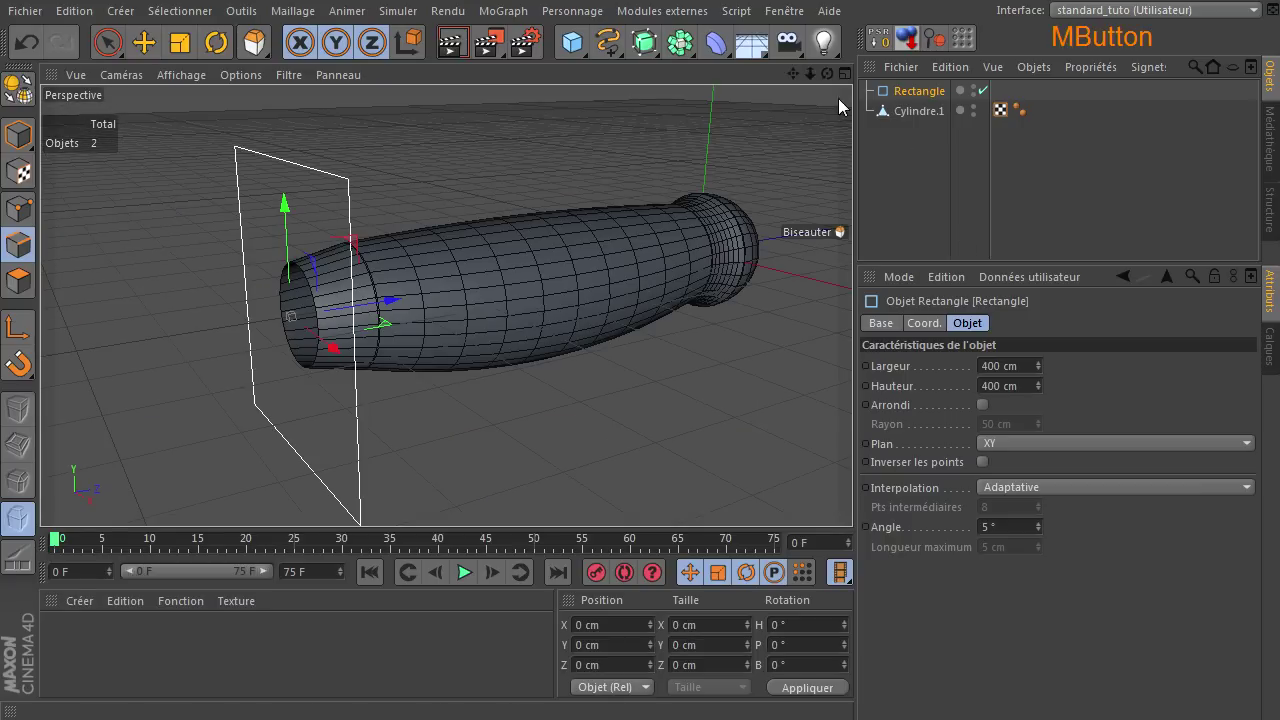
Step: Set the rectangle spline's width and height to 160 cm each and compare it with the open end
left_click_drag(829, 75, 850, 500)
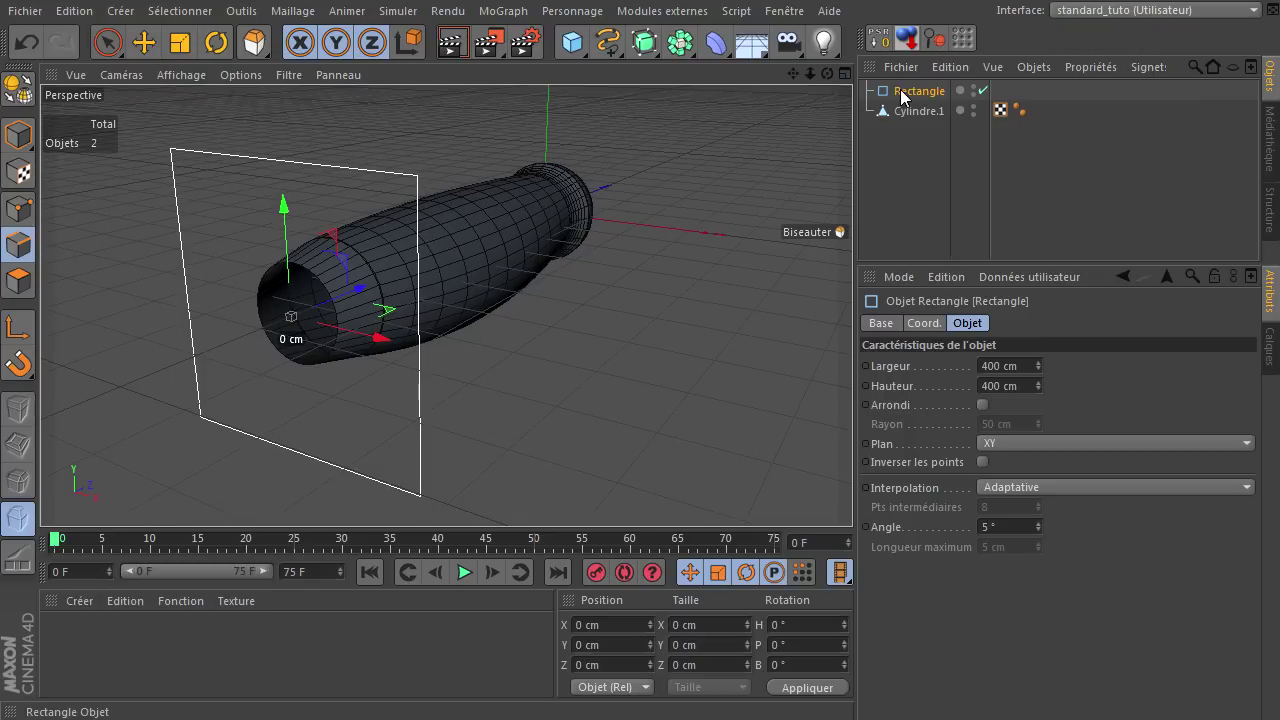
left_click(903, 92)
left_click(1030, 366)
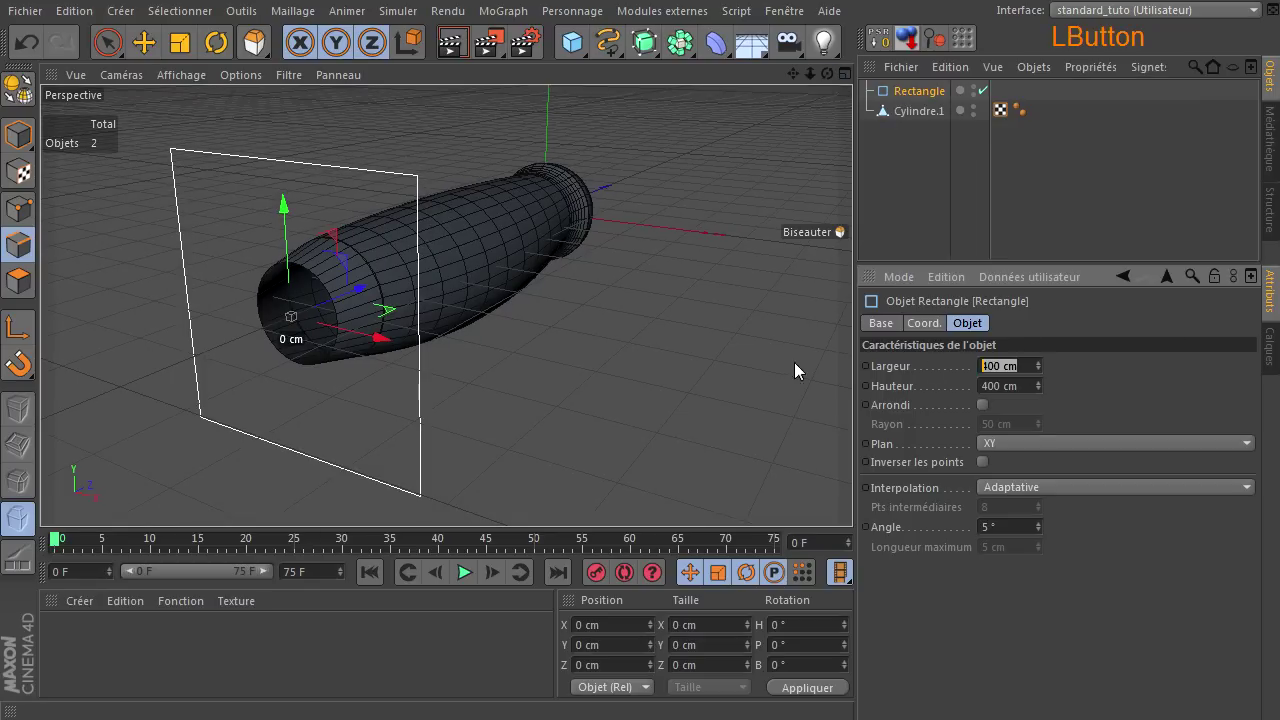
type("160")
key("Return")
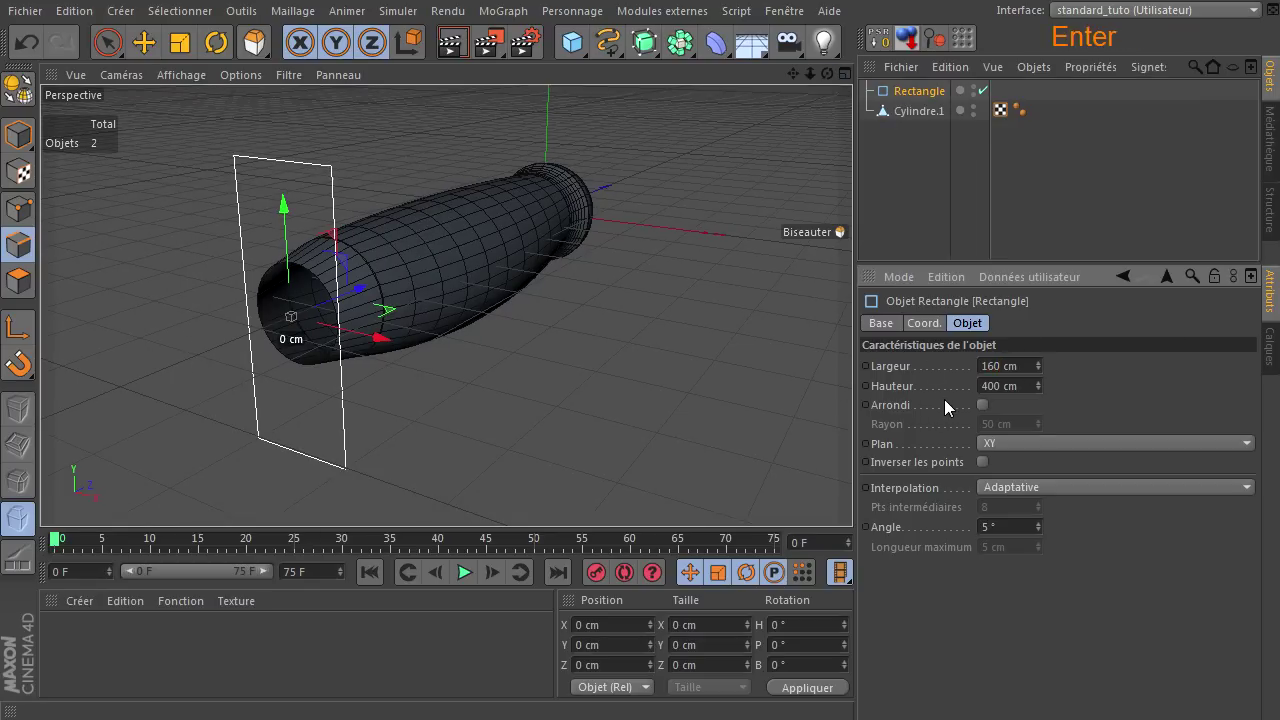
double_click(1024, 386)
type("160")
key("Return")
mouse_move(827, 74)
left_mouse_down()
mouse_move(839, 492)
mouse_move(854, 490)
mouse_move(829, 78)
left_mouse_up()
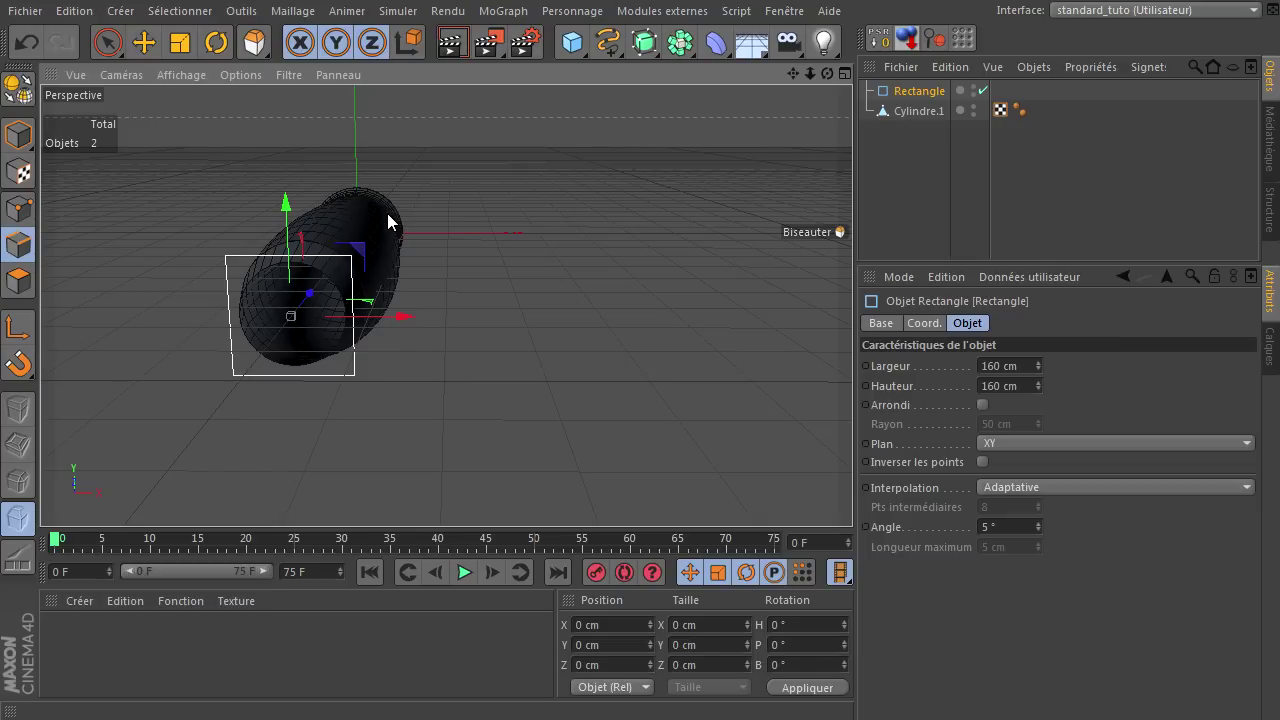
mouse_move(827, 73)
left_mouse_down()
mouse_move(869, 490)
mouse_move(853, 493)
mouse_move(814, 78)
left_mouse_up()
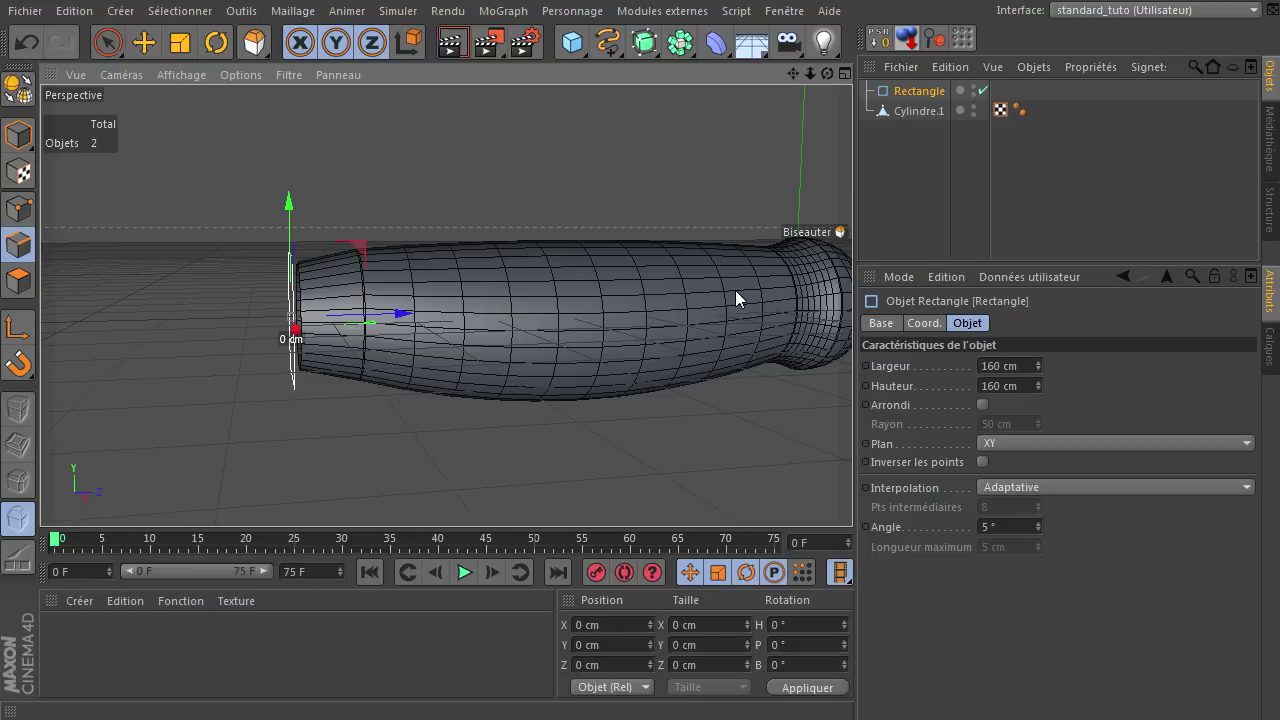
Step: Scale the whole body mesh along X only, down to about 181 cm wide
left_click_drag(830, 71, 855, 488)
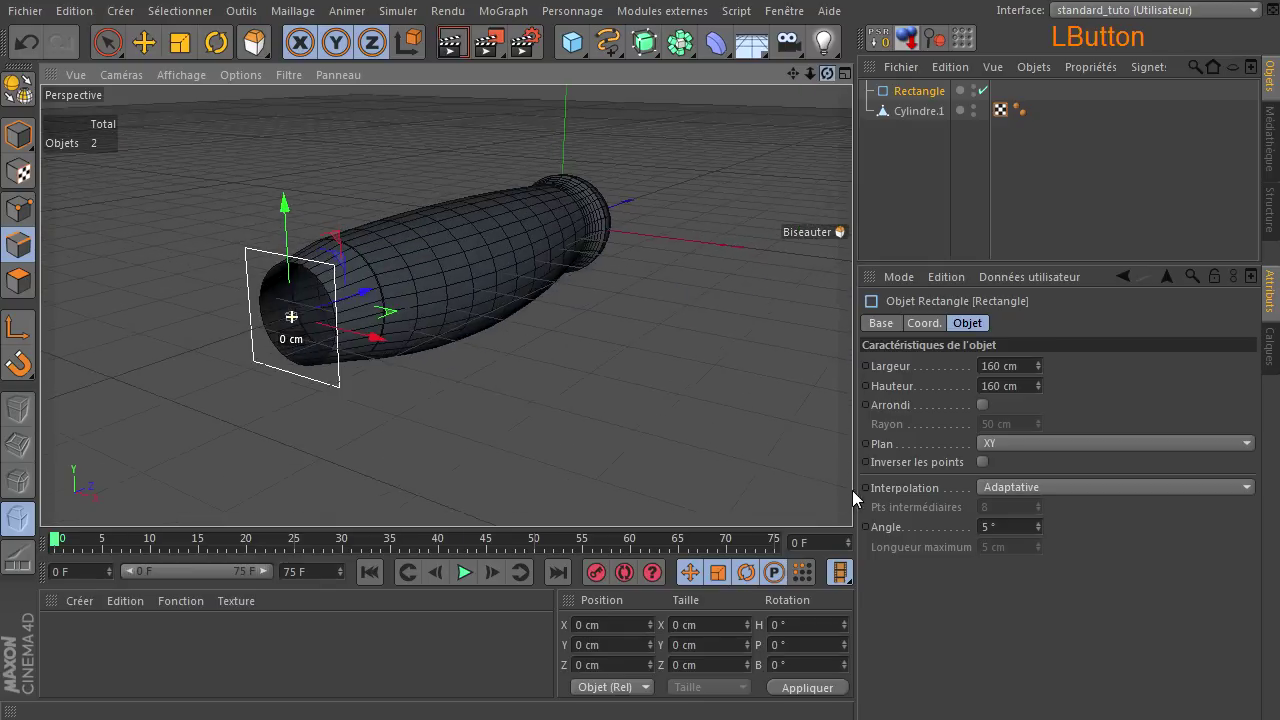
left_click(915, 111)
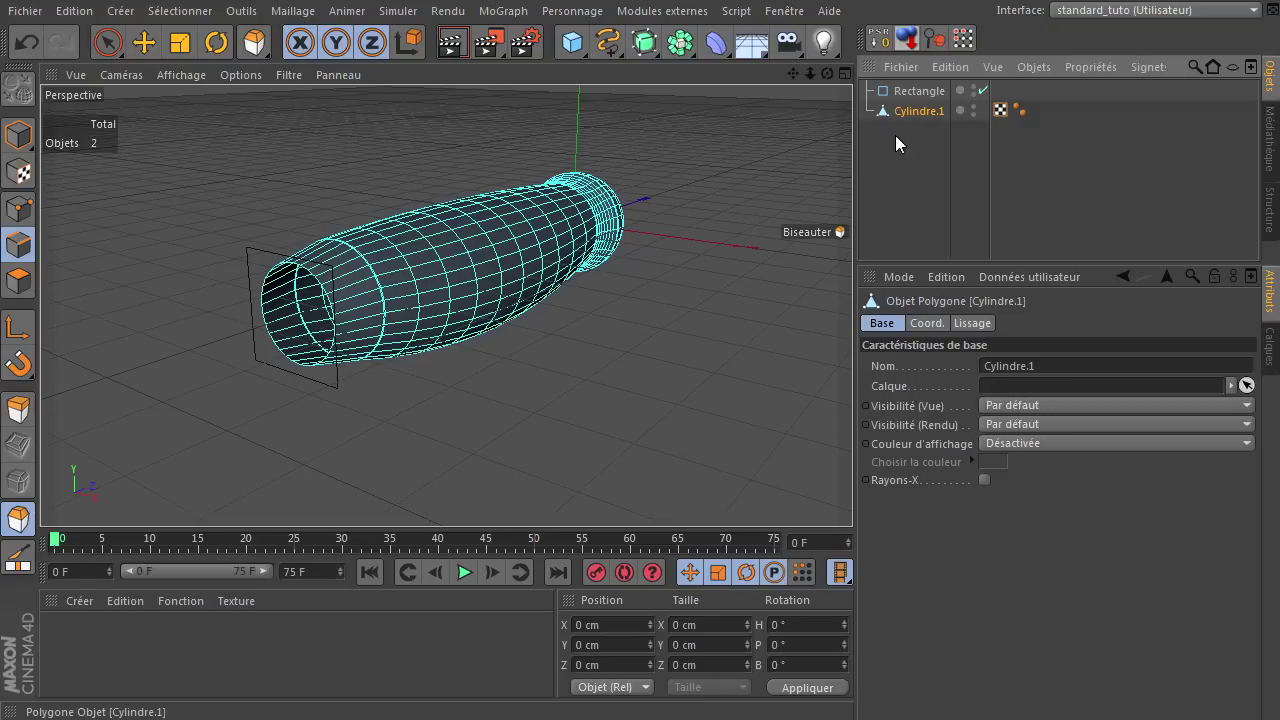
left_click(180, 42)
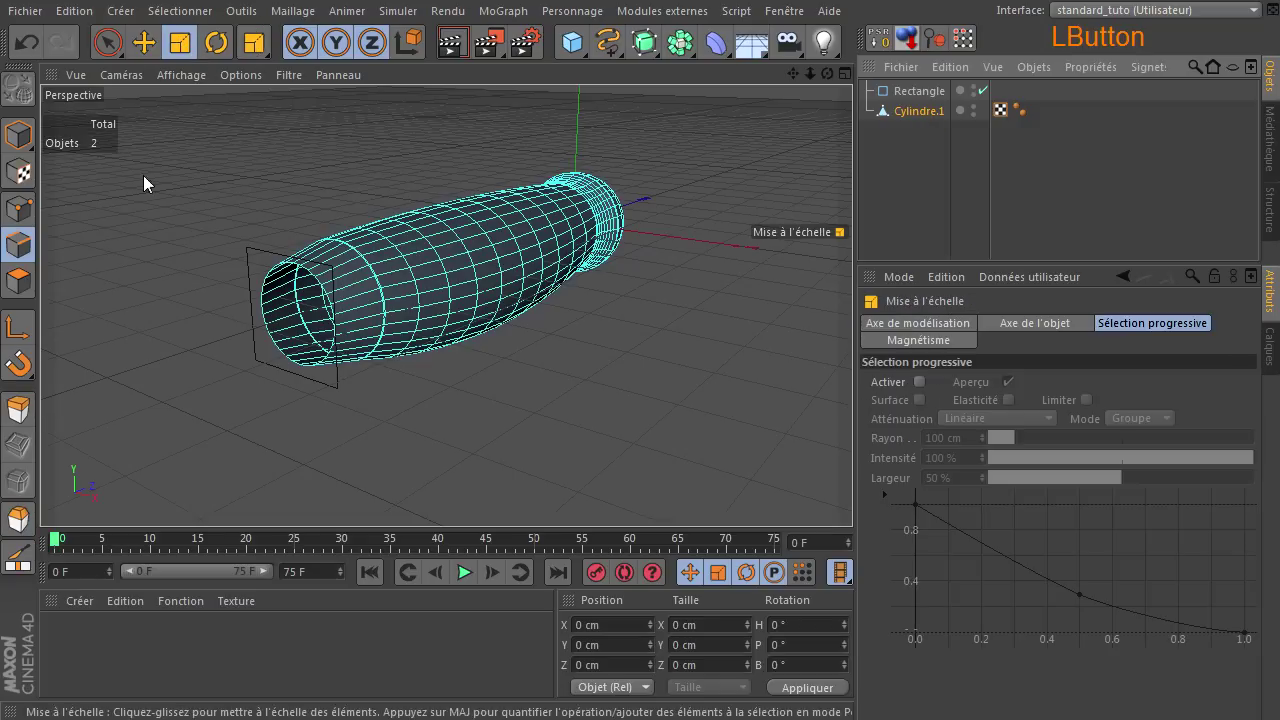
left_click(18, 133)
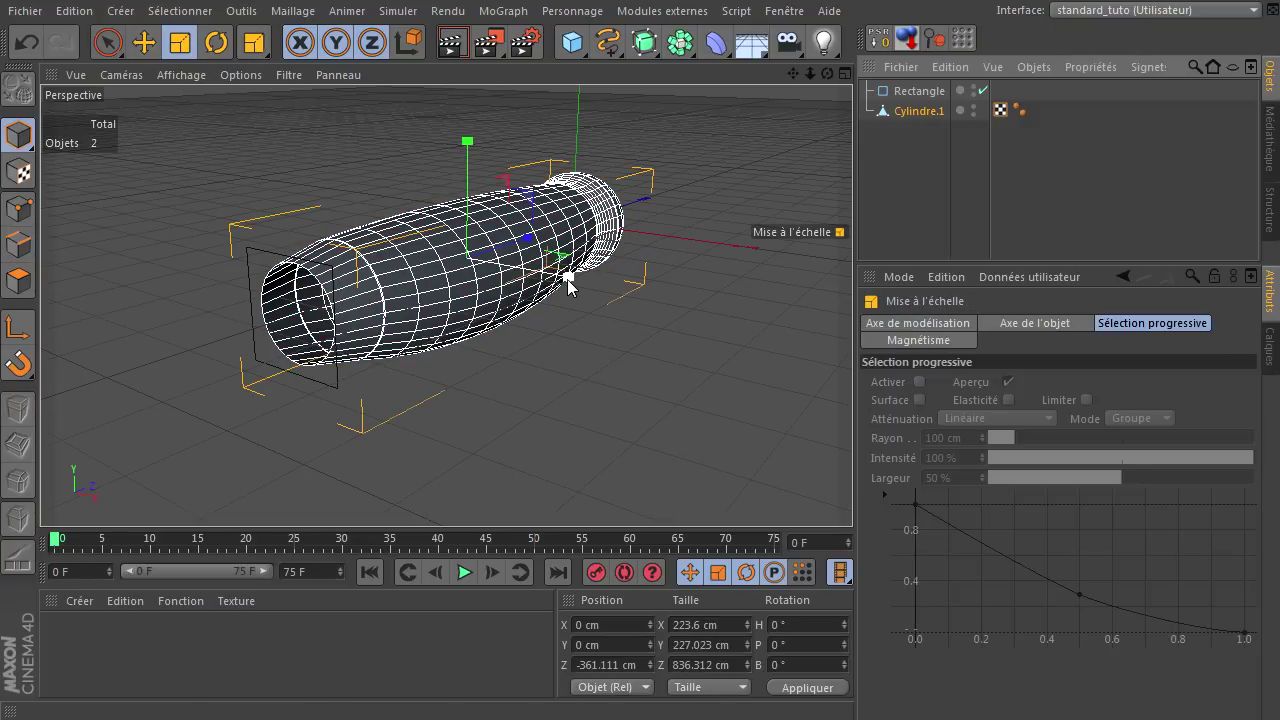
left_click_drag(826, 74, 852, 490)
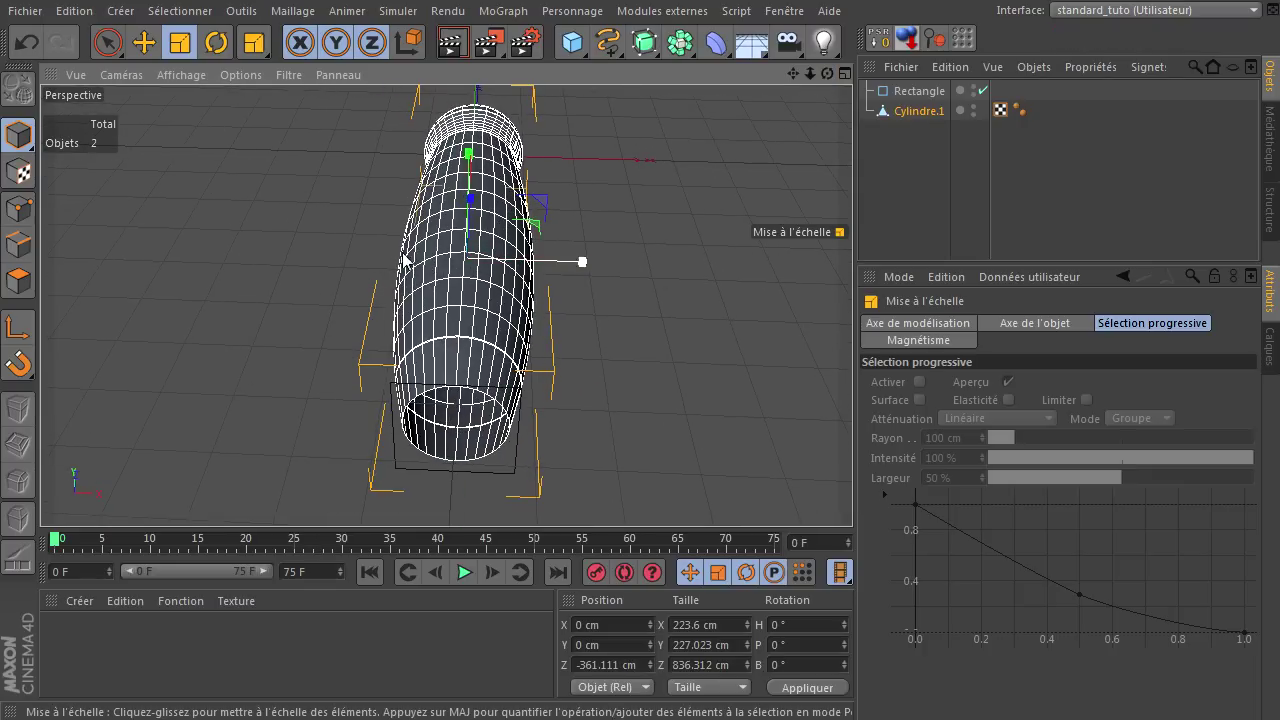
left_click(583, 263)
left_click_drag(583, 263, 560, 268)
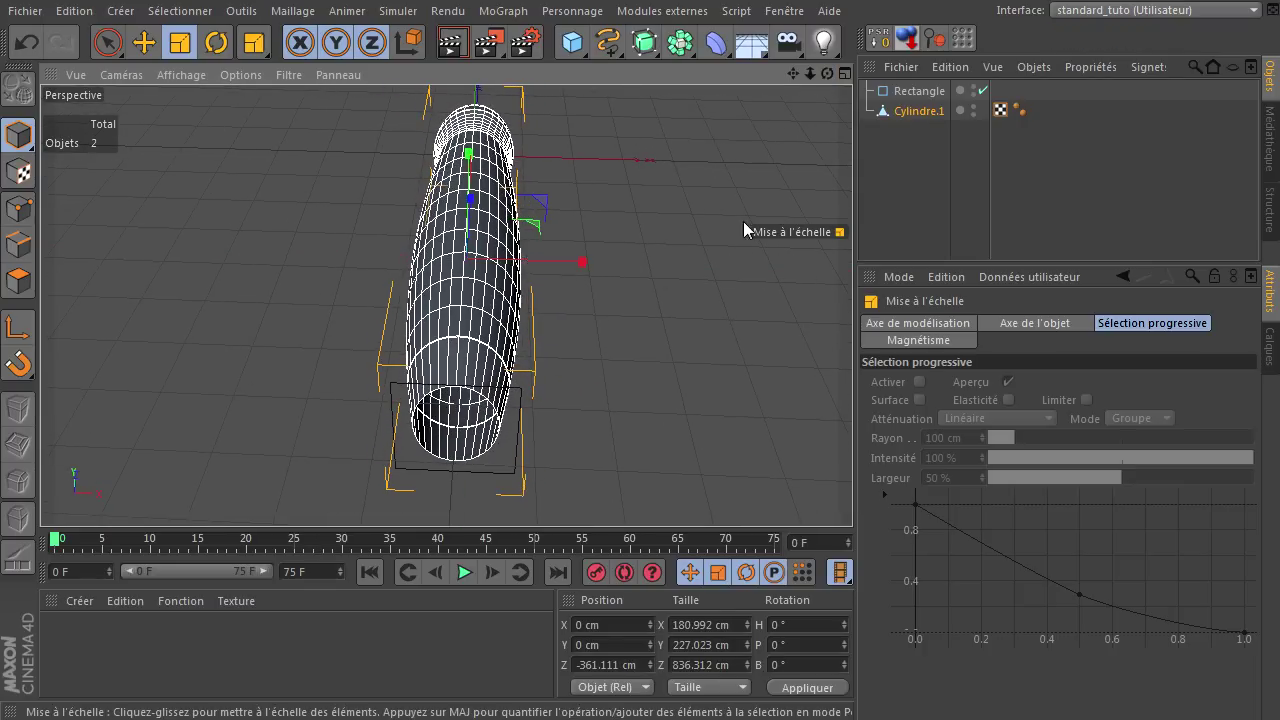
Step: Reduce the rectangle spline's width to 150 cm and then to 140 cm to match the narrowed body
left_click_drag(826, 74, 854, 497)
left_click(918, 90)
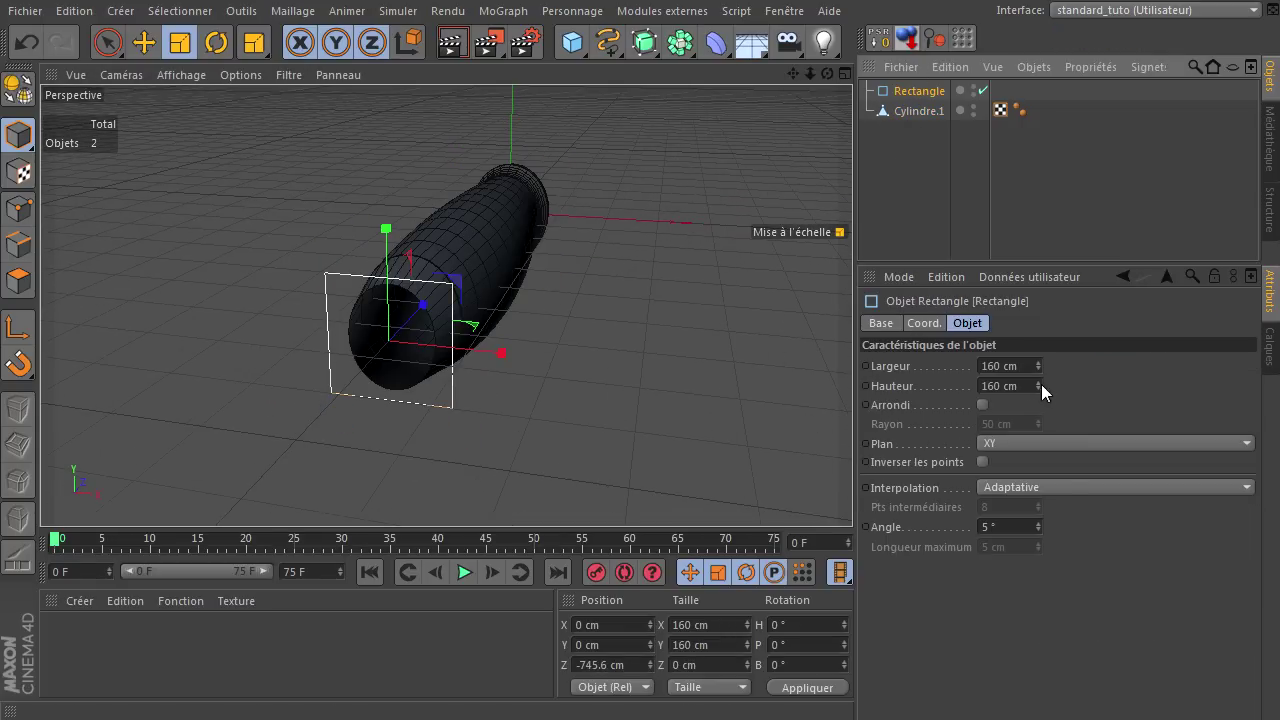
left_click(1024, 364)
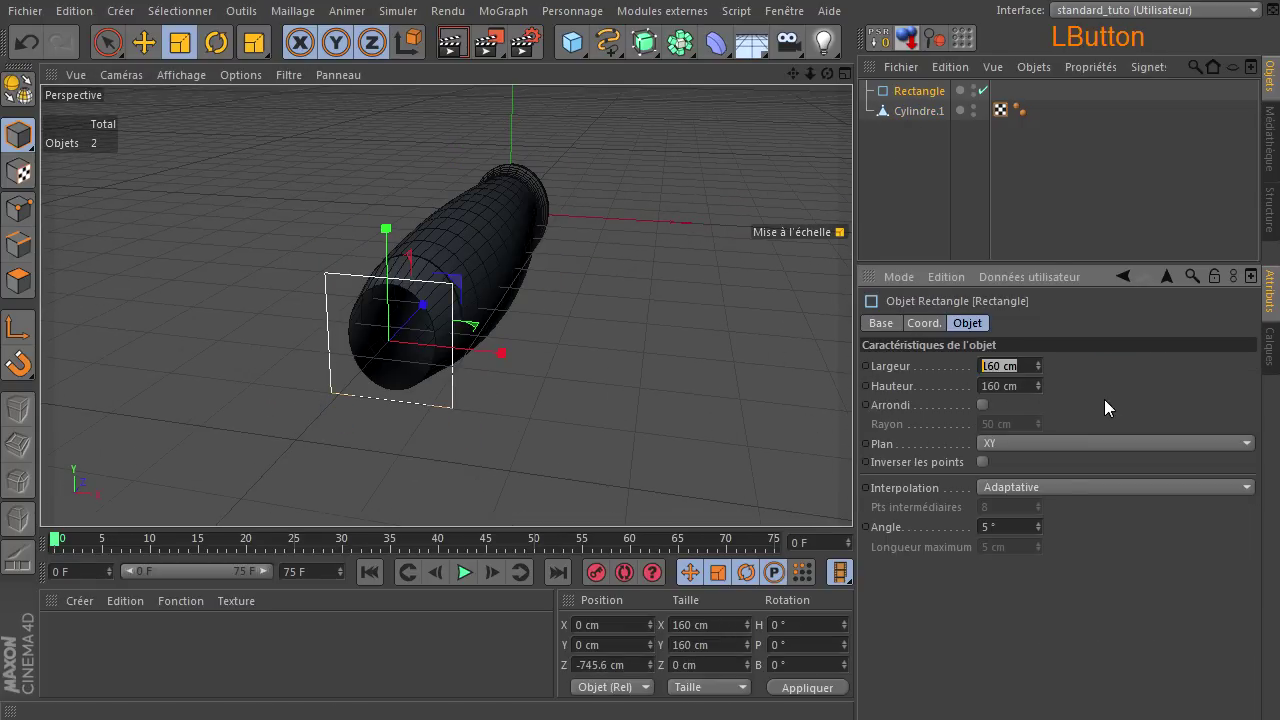
type("150")
key("Return")
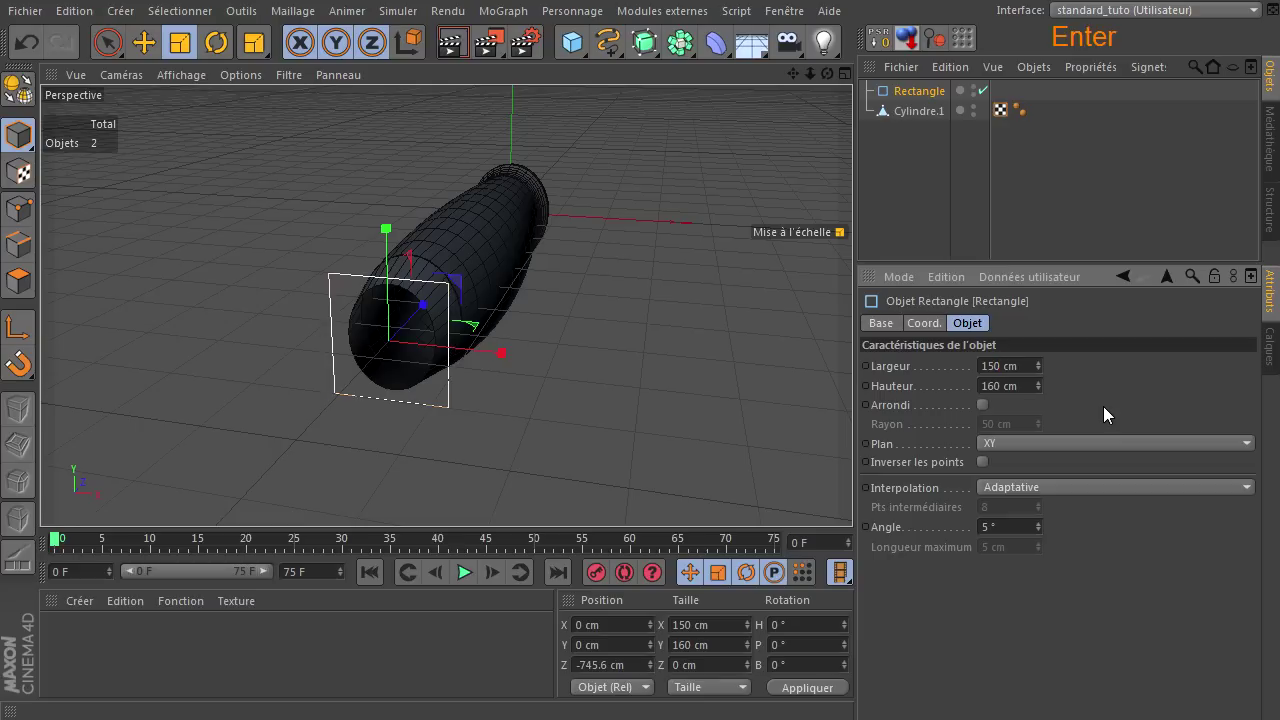
left_click(1005, 366)
type("140")
left_click(1008, 367)
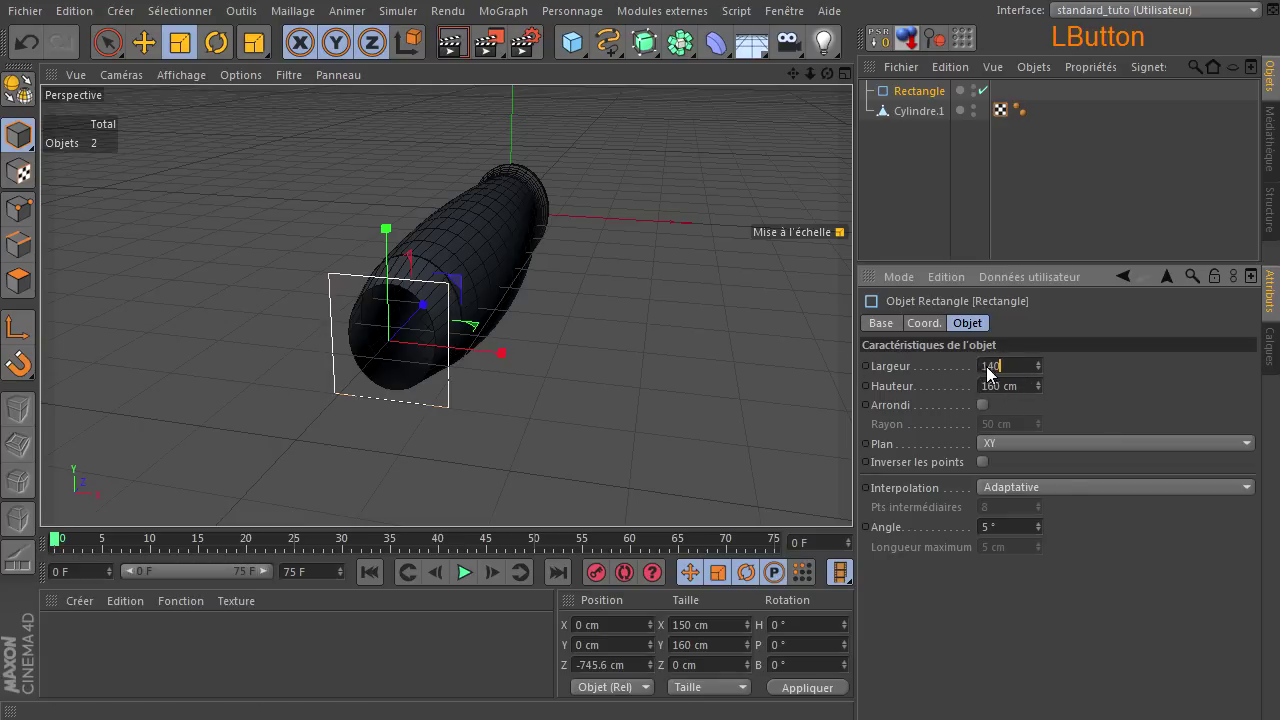
key("Return")
Step: Round the rectangle spline's corners with a radius of 20 cm
left_click_drag(847, 491, 825, 73)
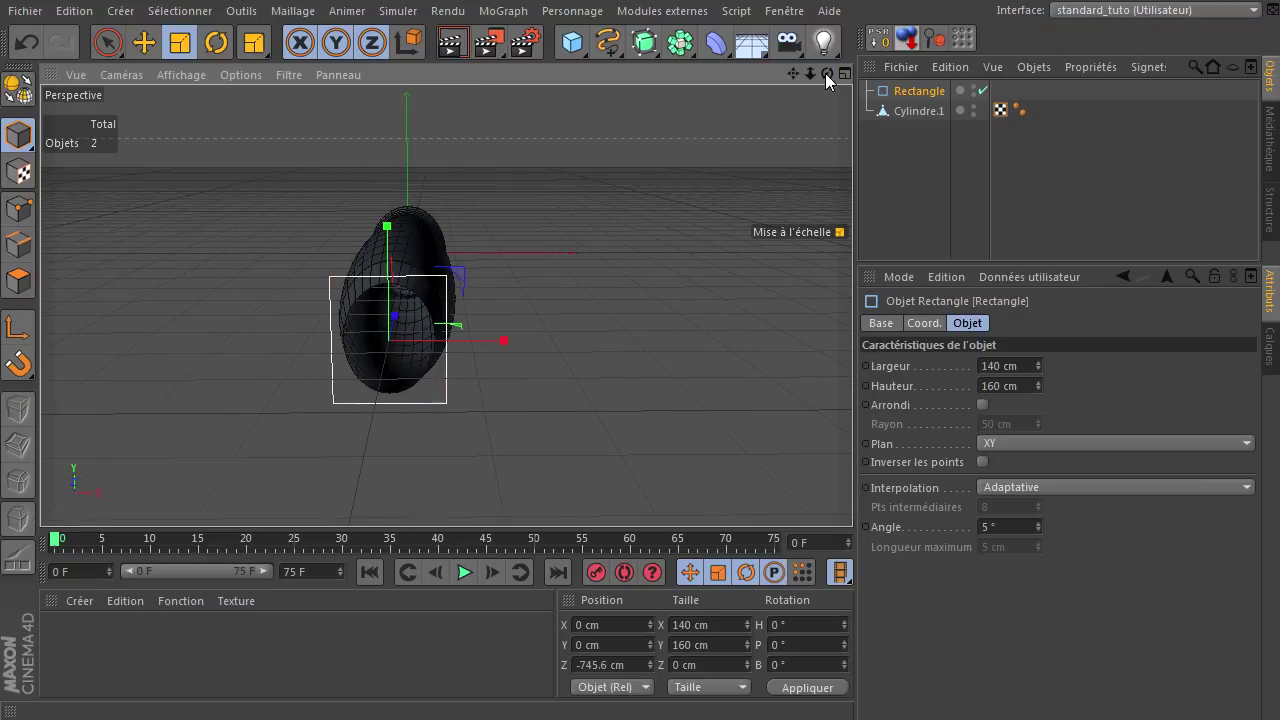
left_click(983, 405)
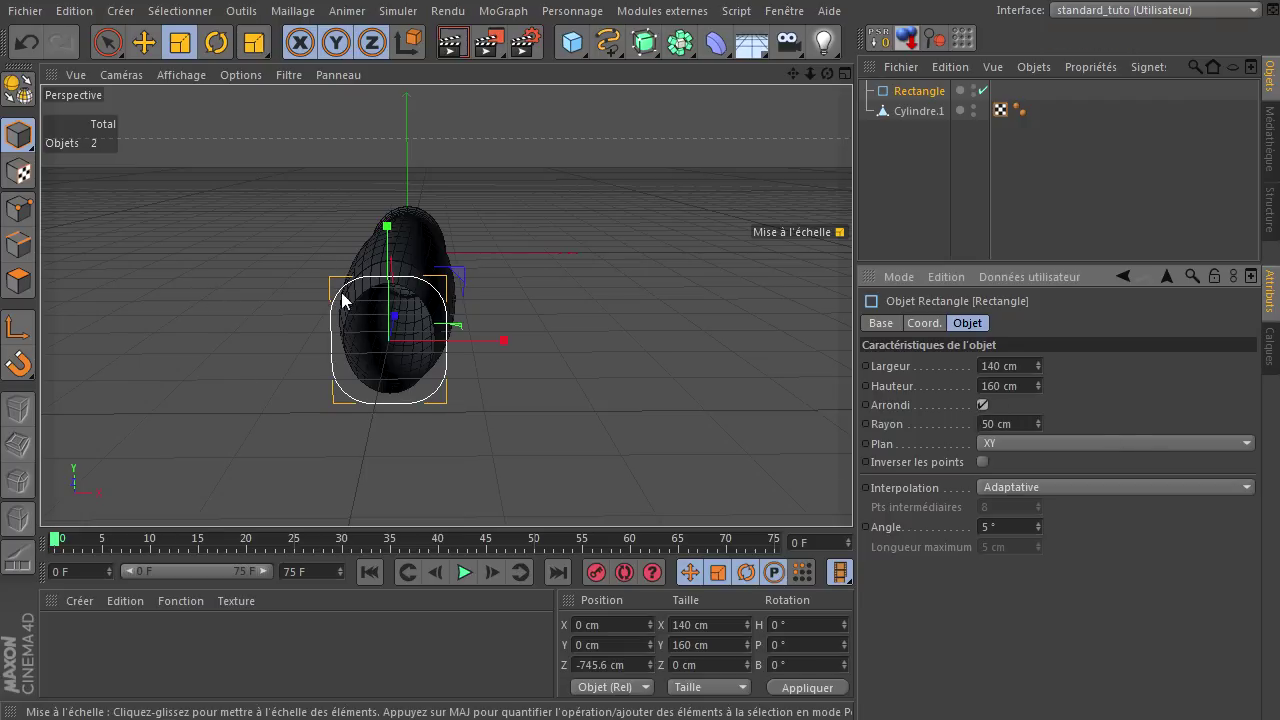
left_click_drag(1014, 423, 1043, 419)
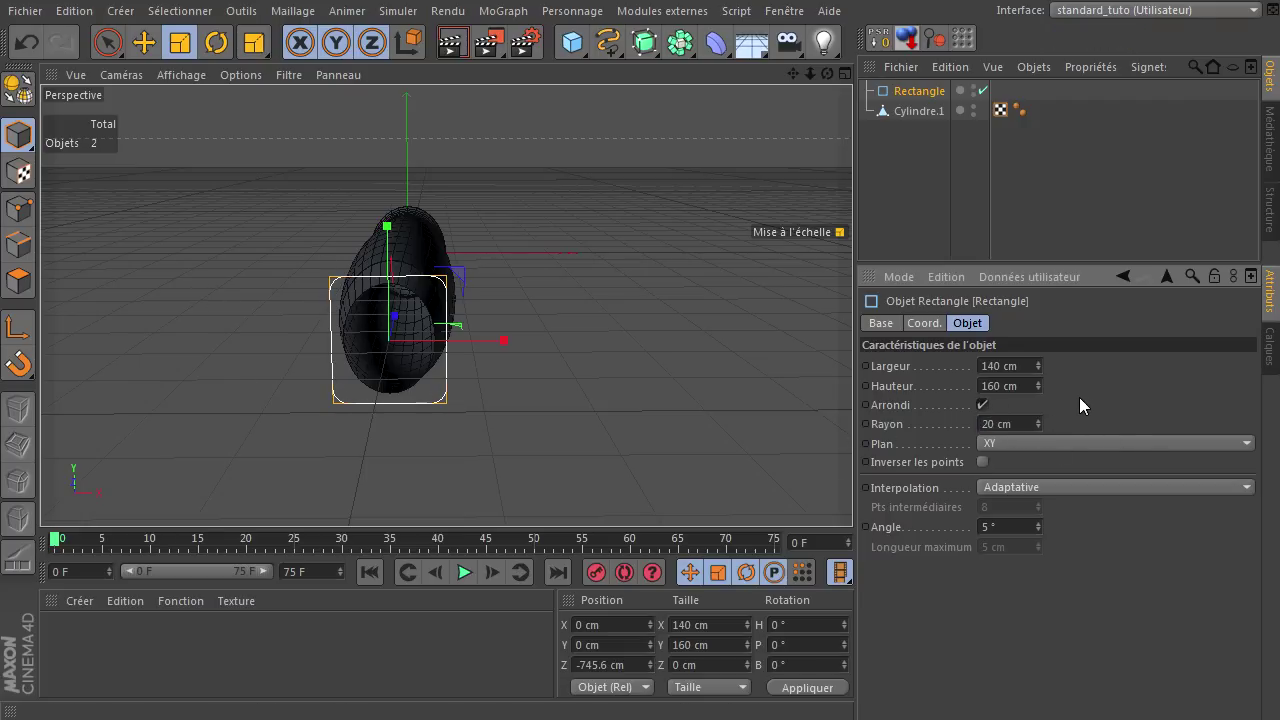
Step: Try a 120 cm width for the rectangle spline, then set it to 130 cm wide and 170 cm high
left_click(1010, 366)
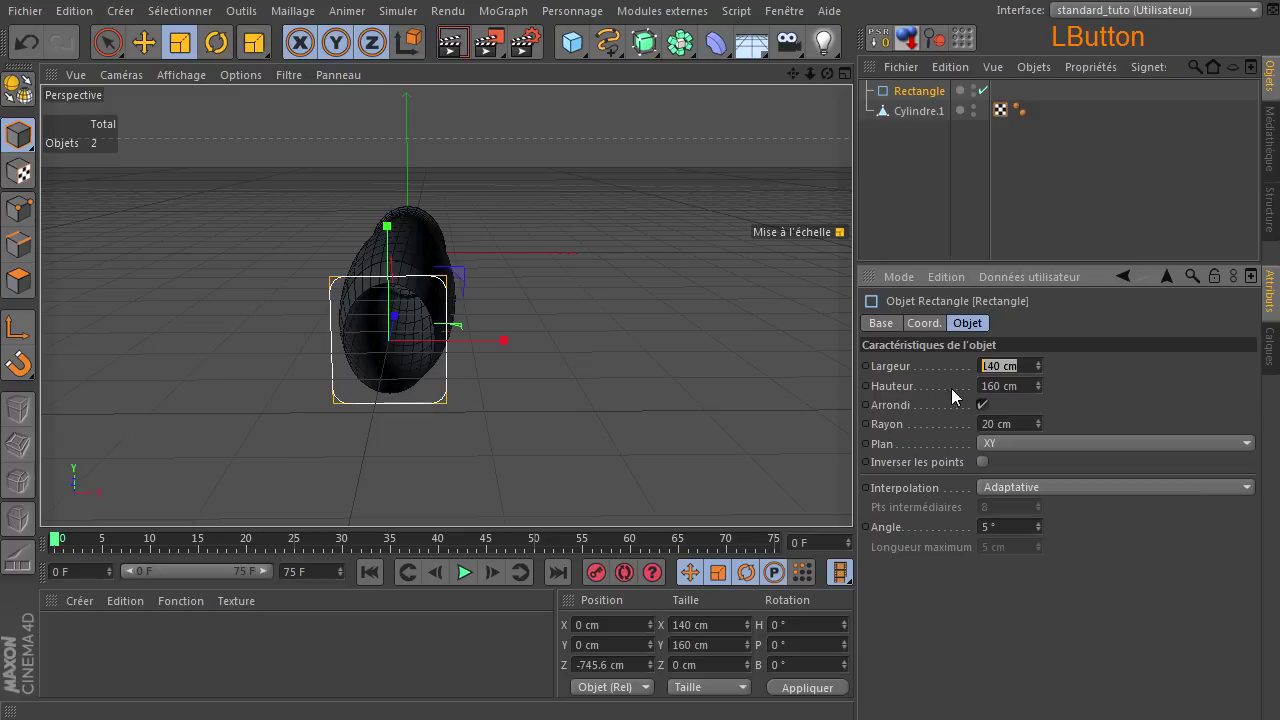
type("120")
key("Return")
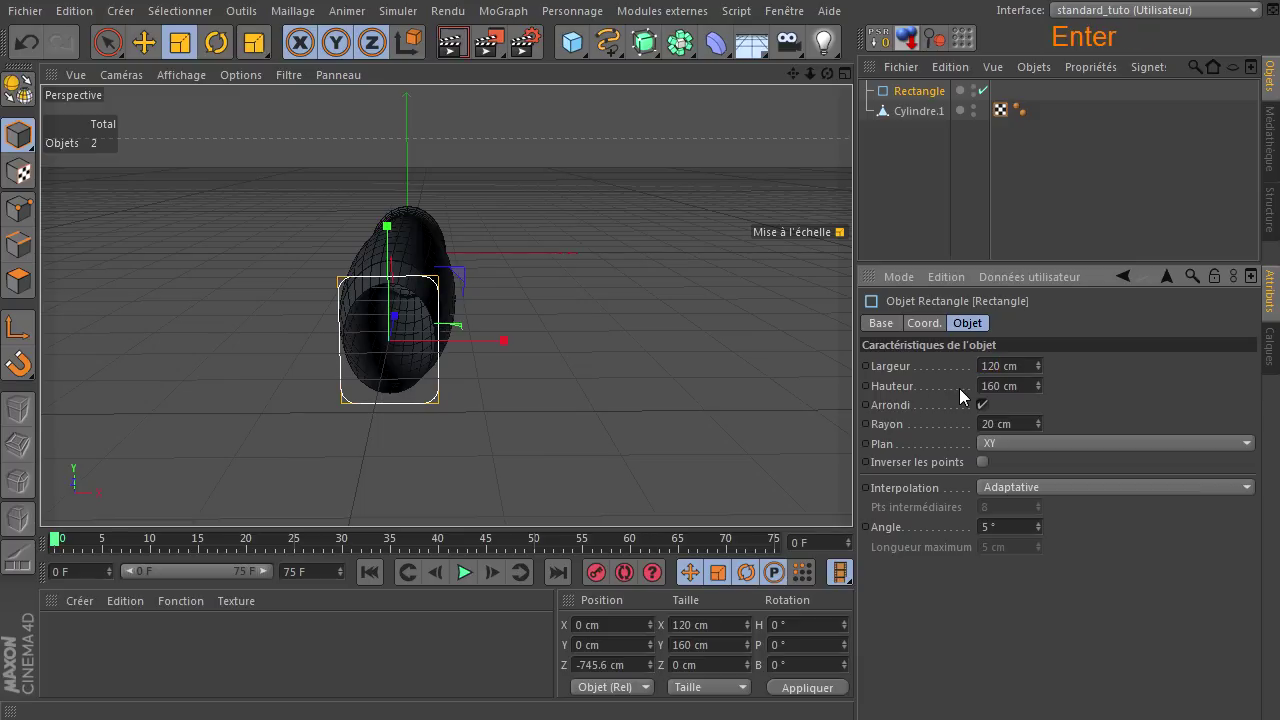
left_click(1002, 370)
type("13")
key("Return")
left_click_drag(854, 491, 852, 490, "alt")
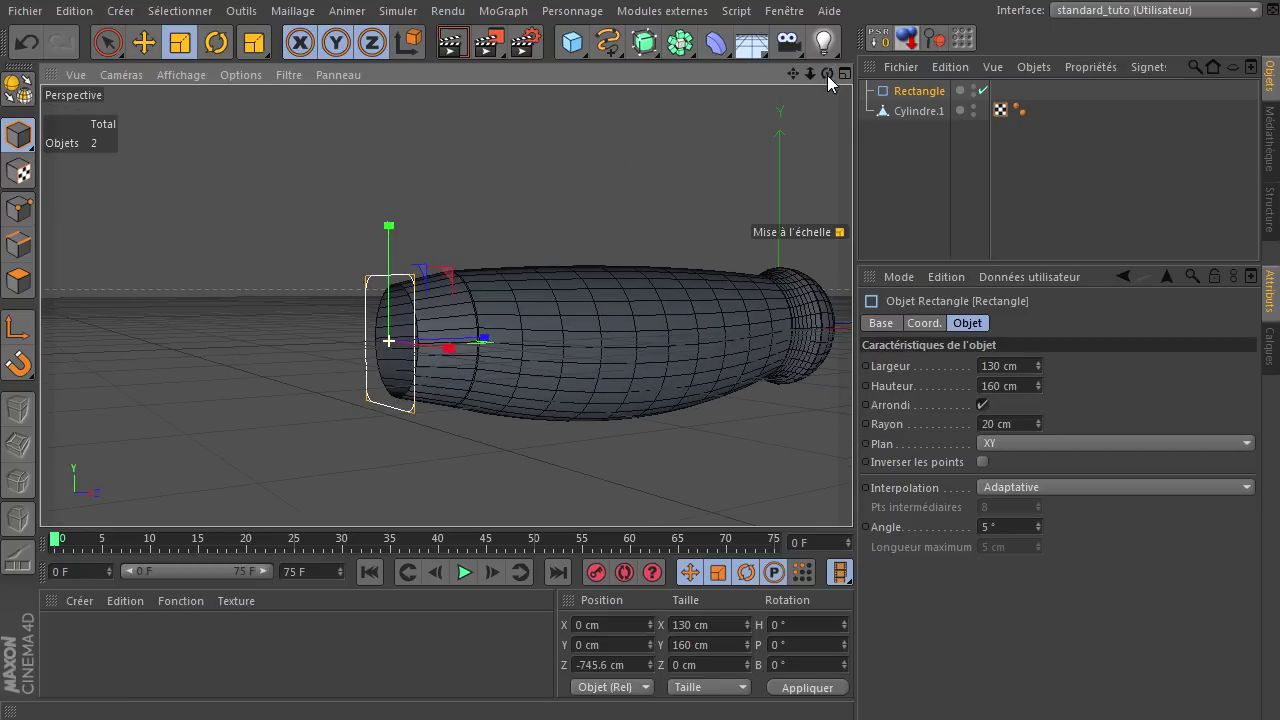
double_click(1020, 387)
type("170")
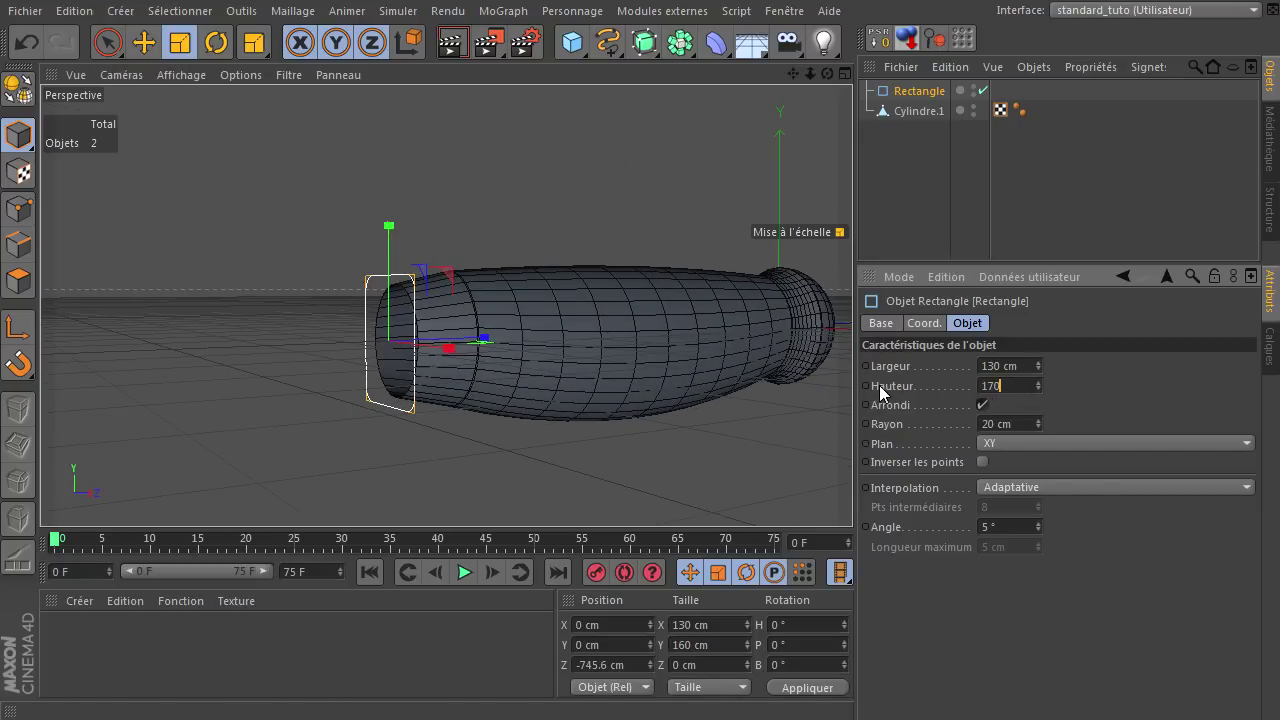
key("Return")
Step: Lower the rectangle spline to about Y -7.39 cm and check its fit around the opening in the front view
left_click(144, 42)
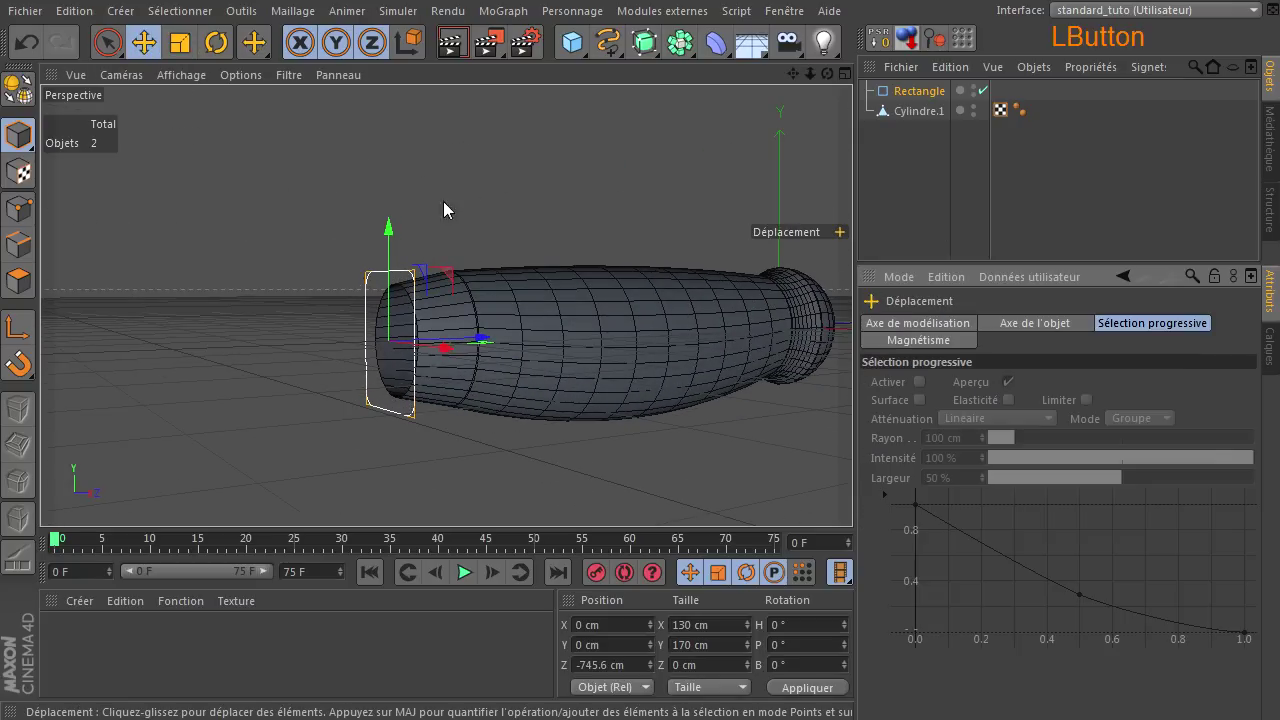
left_click_drag(390, 233, 396, 237)
middle_click(367, 327)
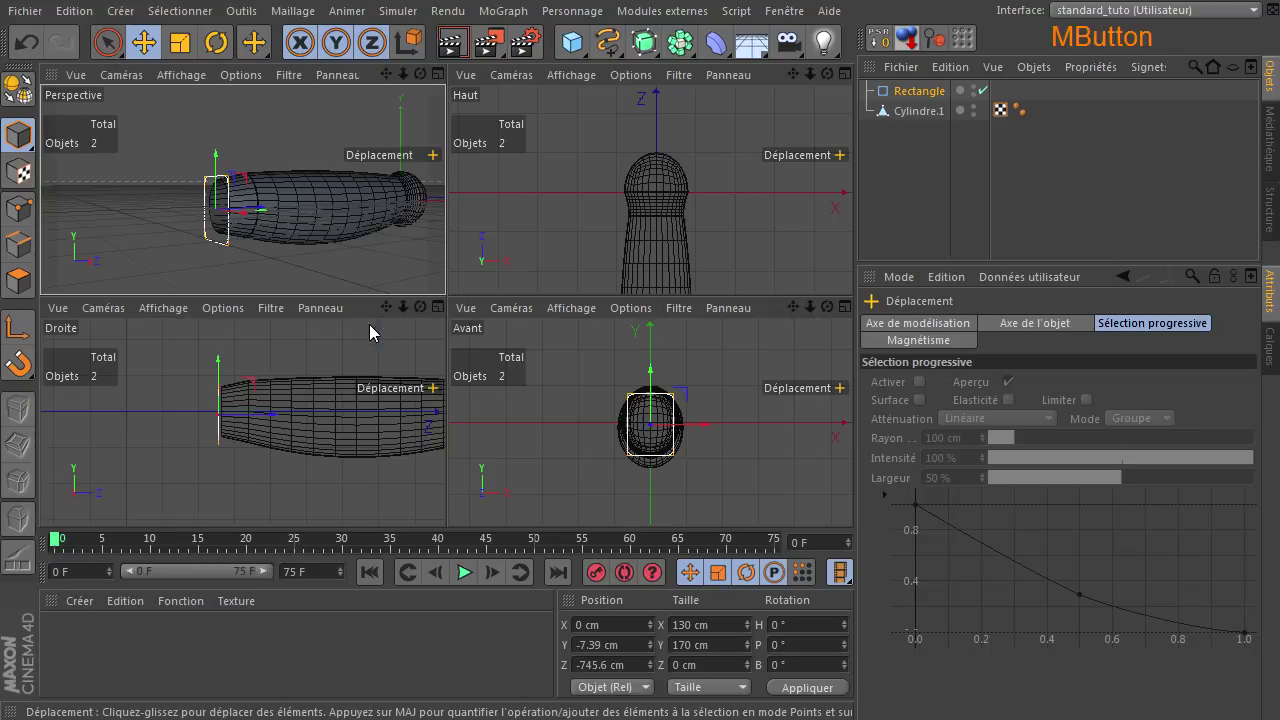
middle_click(631, 428)
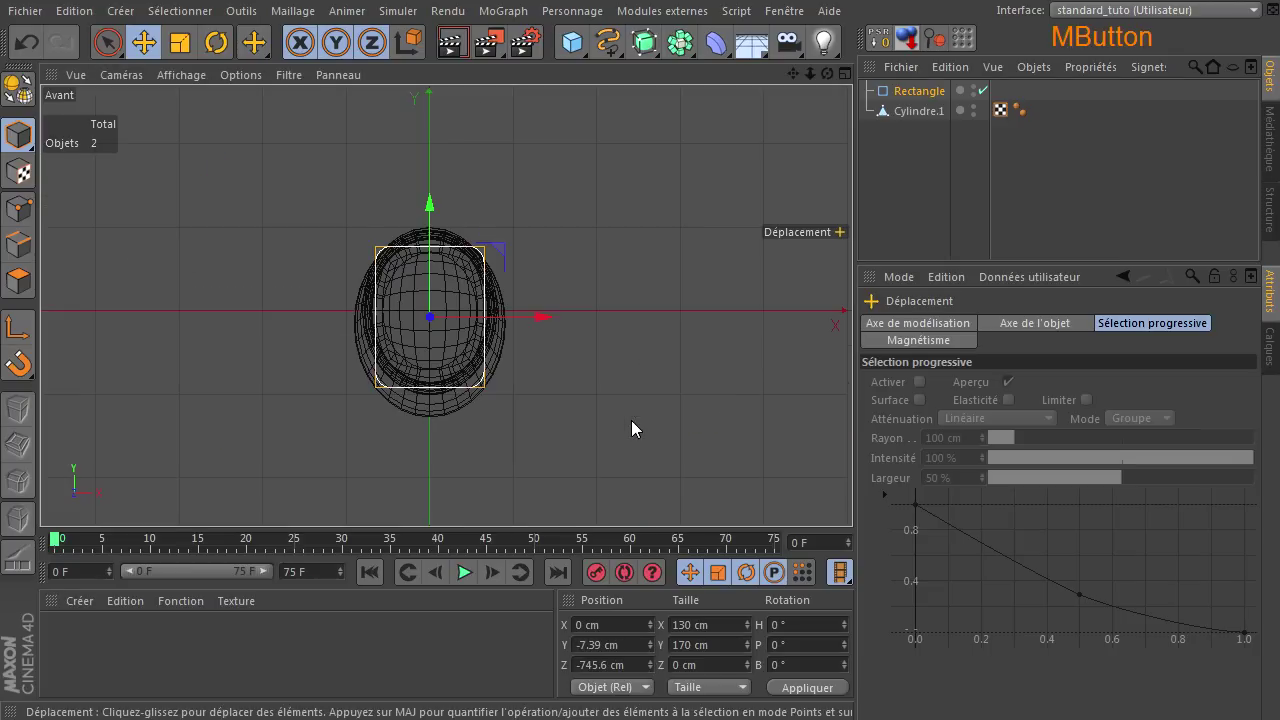
scroll(398, 296, "up", 3)
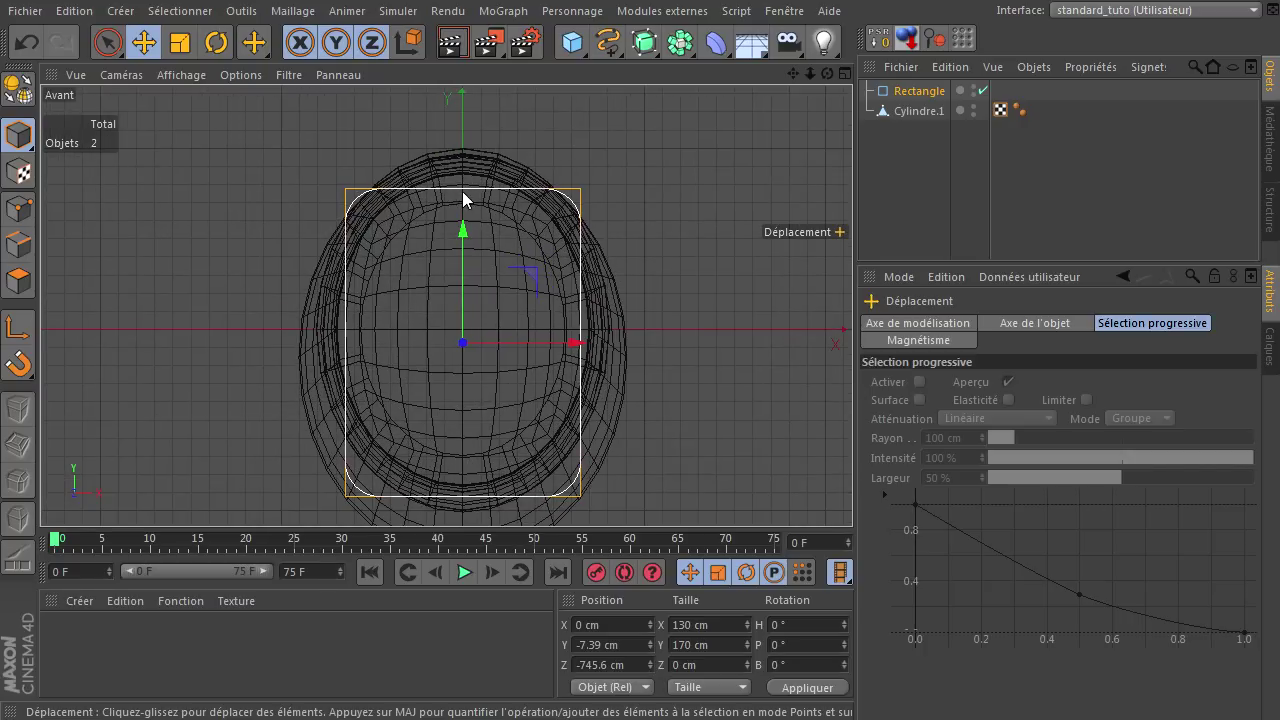
Step: Add an Extrude NURBS object and place the rectangle spline inside it as its child to form an end plate
middle_click(704, 304)
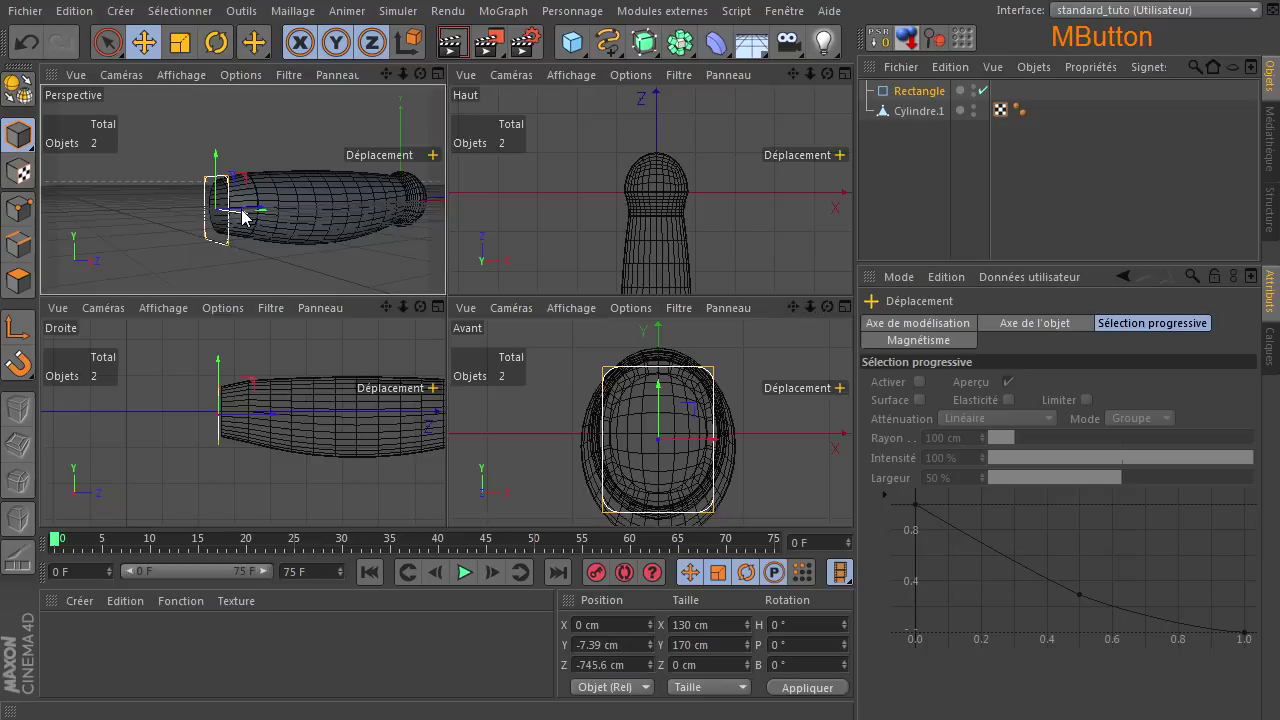
middle_click(245, 212)
left_click_drag(828, 74, 852, 490)
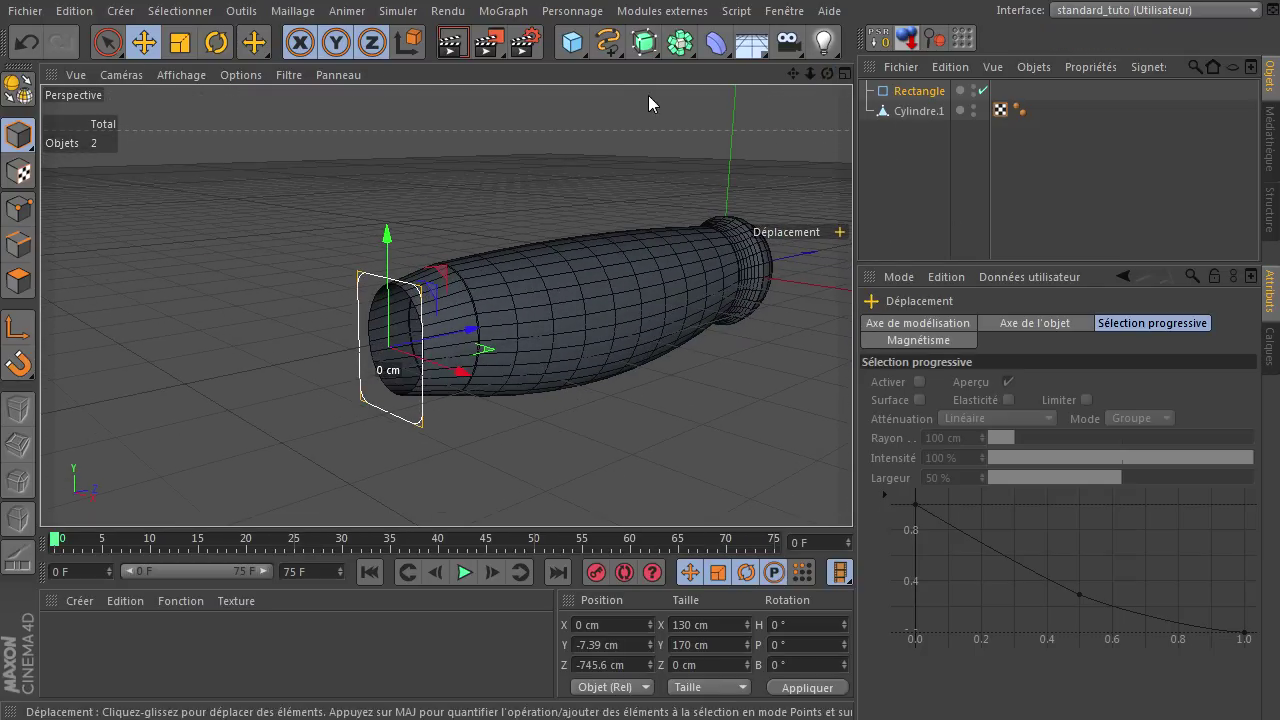
left_click(643, 50)
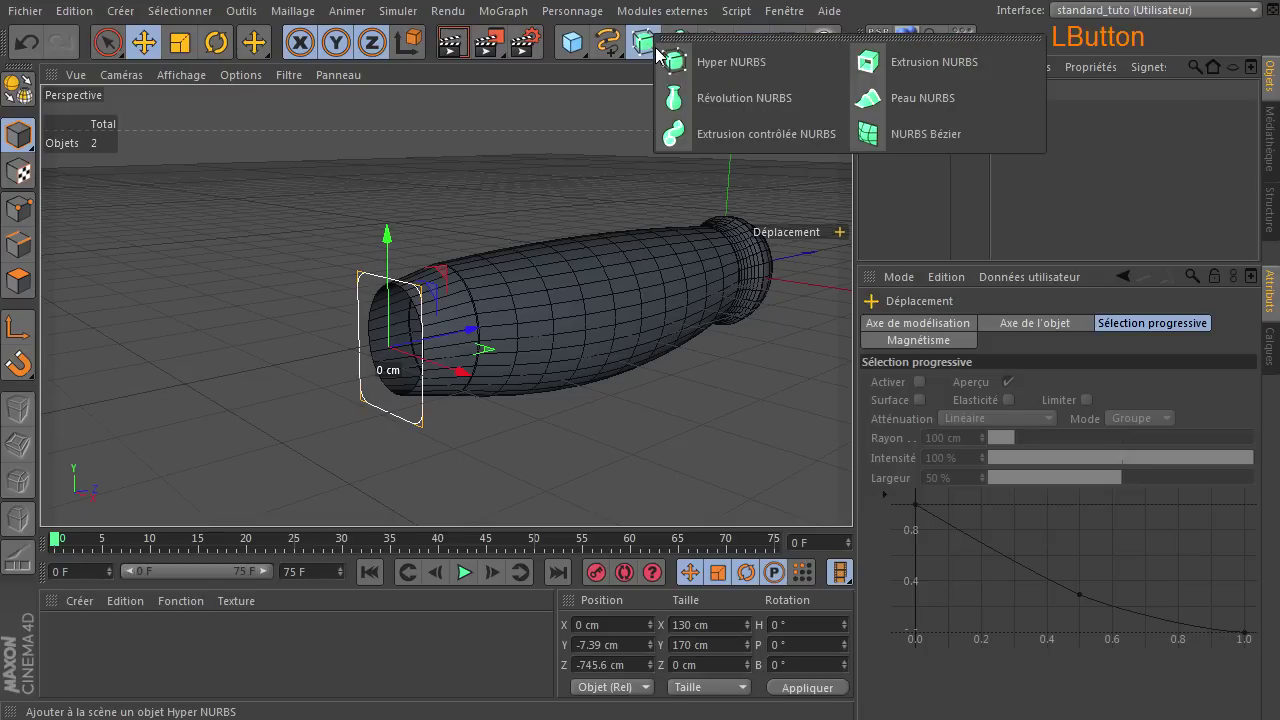
left_click(947, 70)
left_click_drag(906, 110, 922, 89)
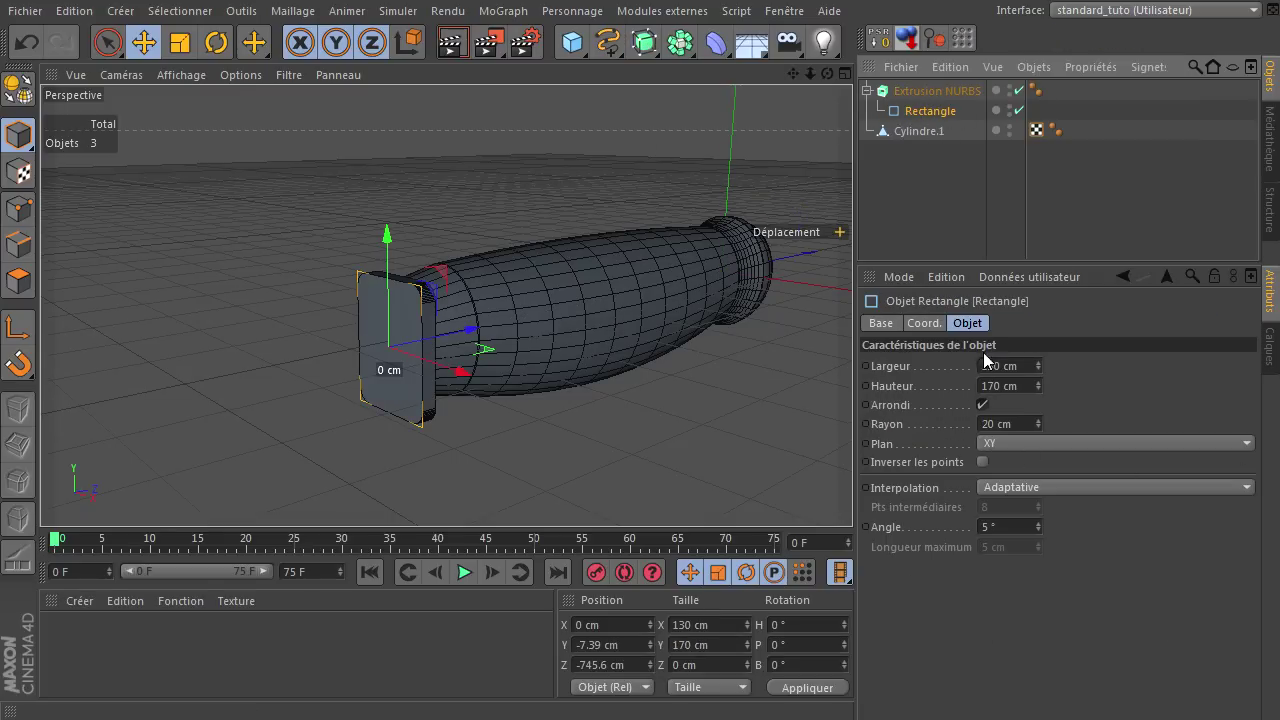
Step: Set the Extrude NURBS movement to 10 cm along Z to make the end plate thinner
left_click(962, 91)
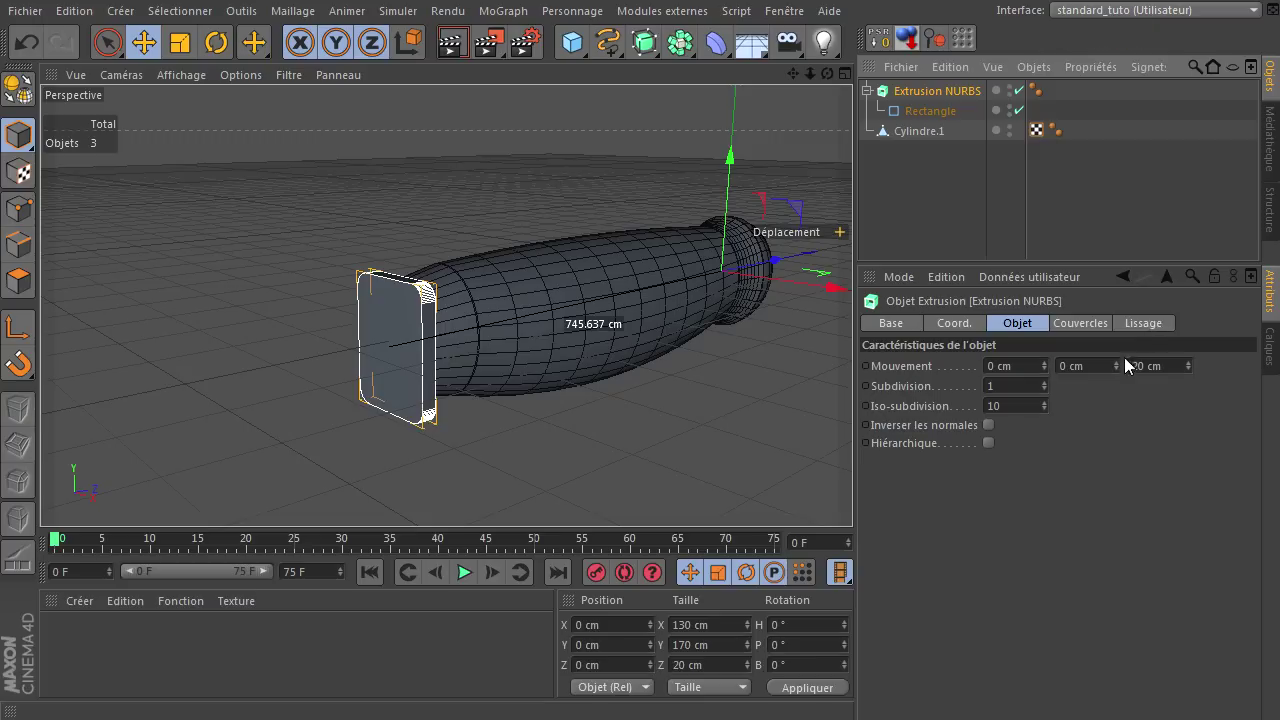
left_click(1170, 366)
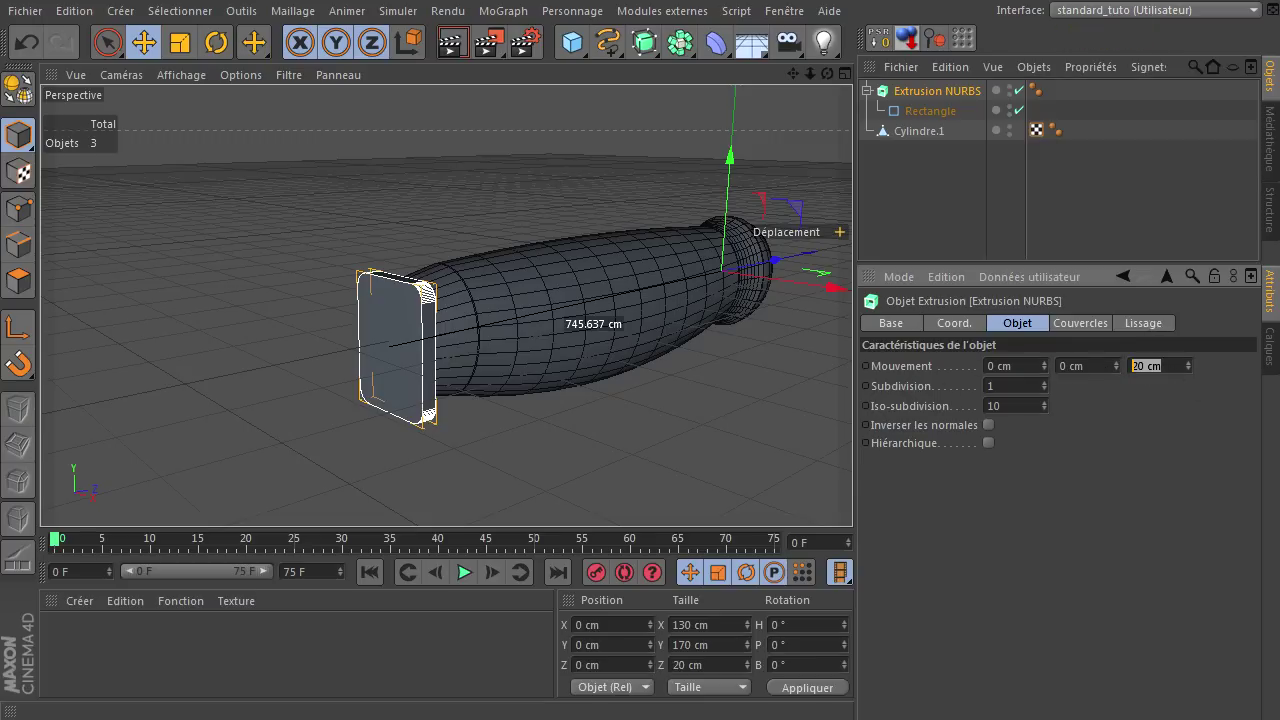
type("10")
key("Return")
left_click(1168, 469)
Step: Set both the start and end caps of the extruded plate to cap and bevel (Couvercle et biseau)
left_click(1080, 324)
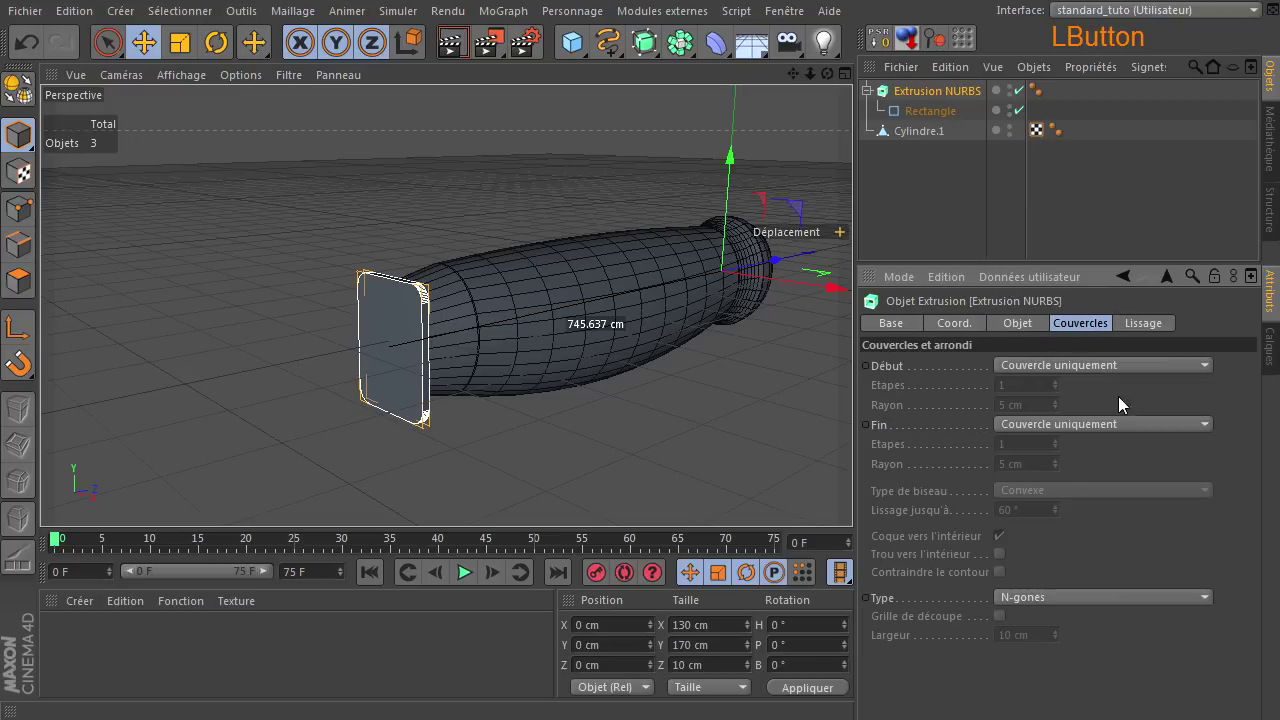
left_click(1111, 368)
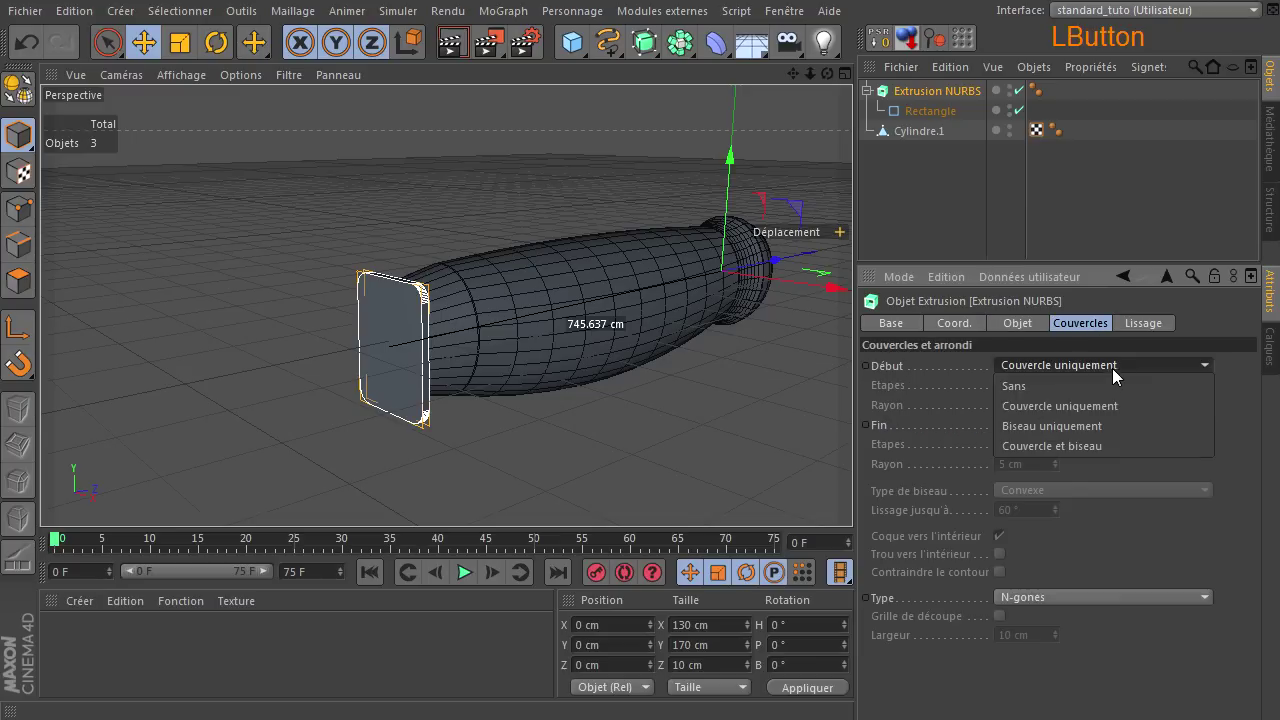
left_click(1102, 441)
left_click(1128, 422)
left_click(1099, 497)
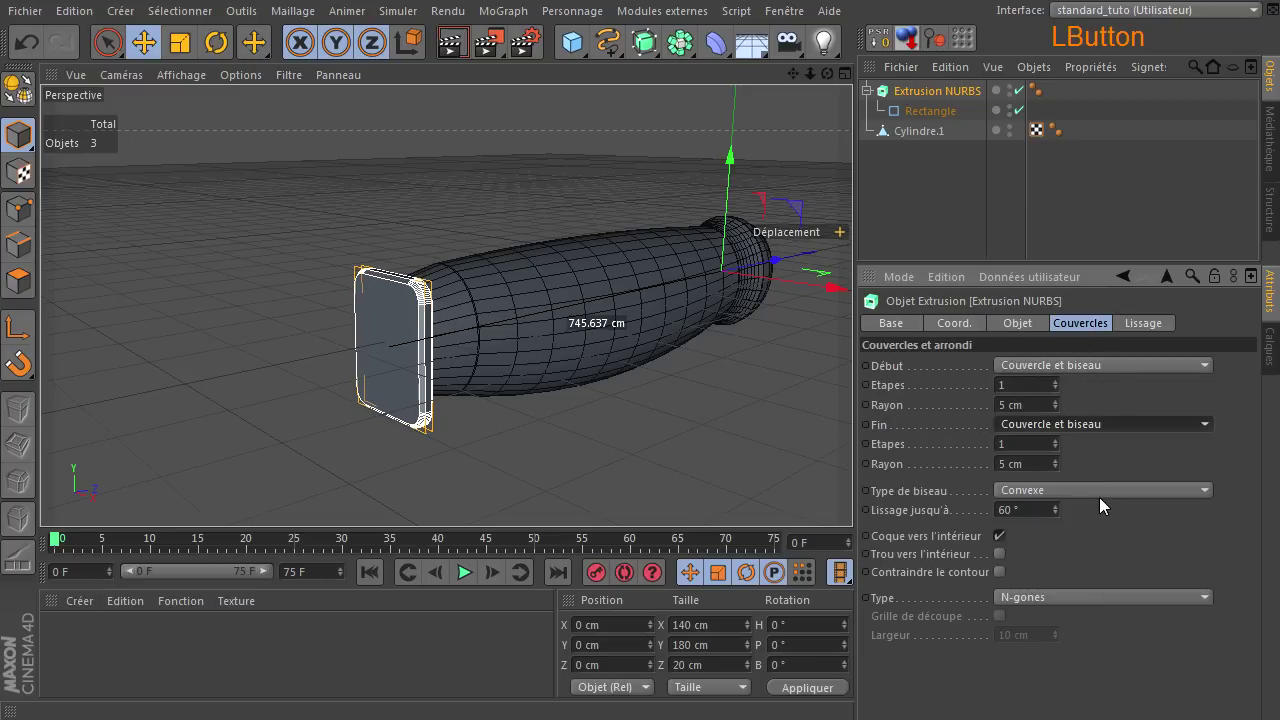
Step: Give the plate's start and end bevels 3 steps and a 1 cm radius each
left_click(1021, 386)
type("3")
left_click(1036, 404)
type("1")
left_click(1016, 443)
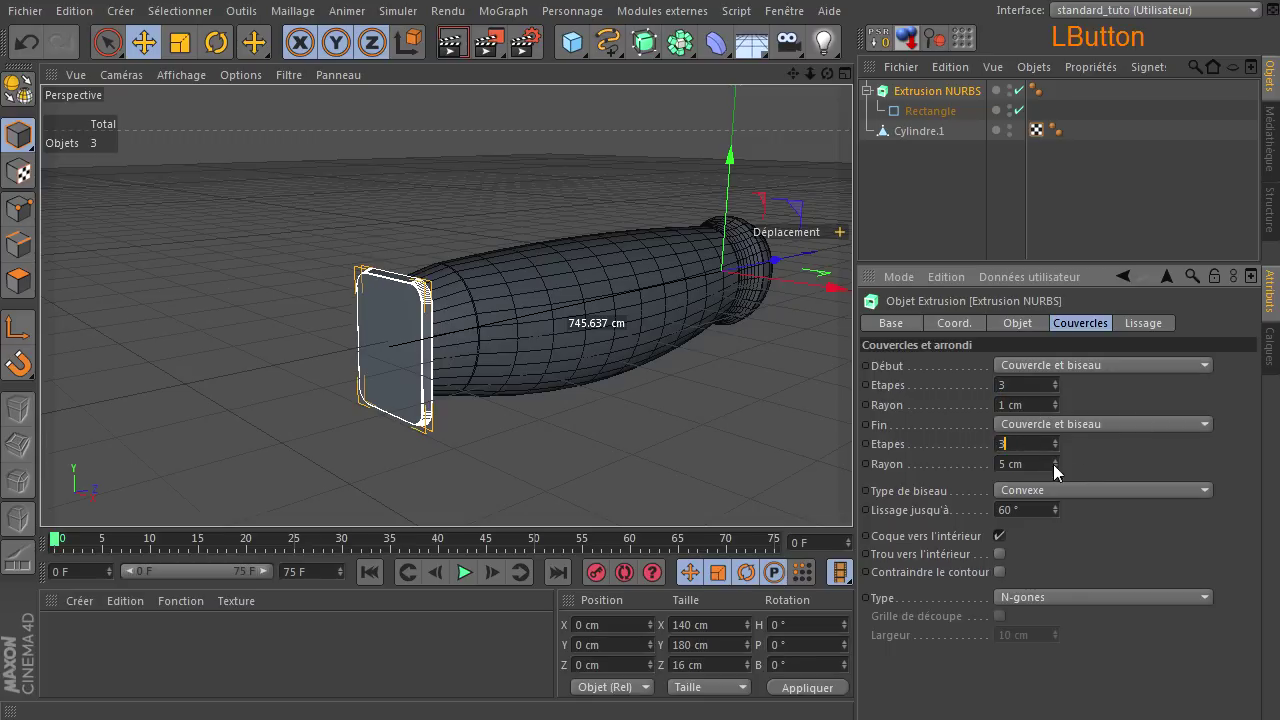
type("1")
left_click(1176, 447)
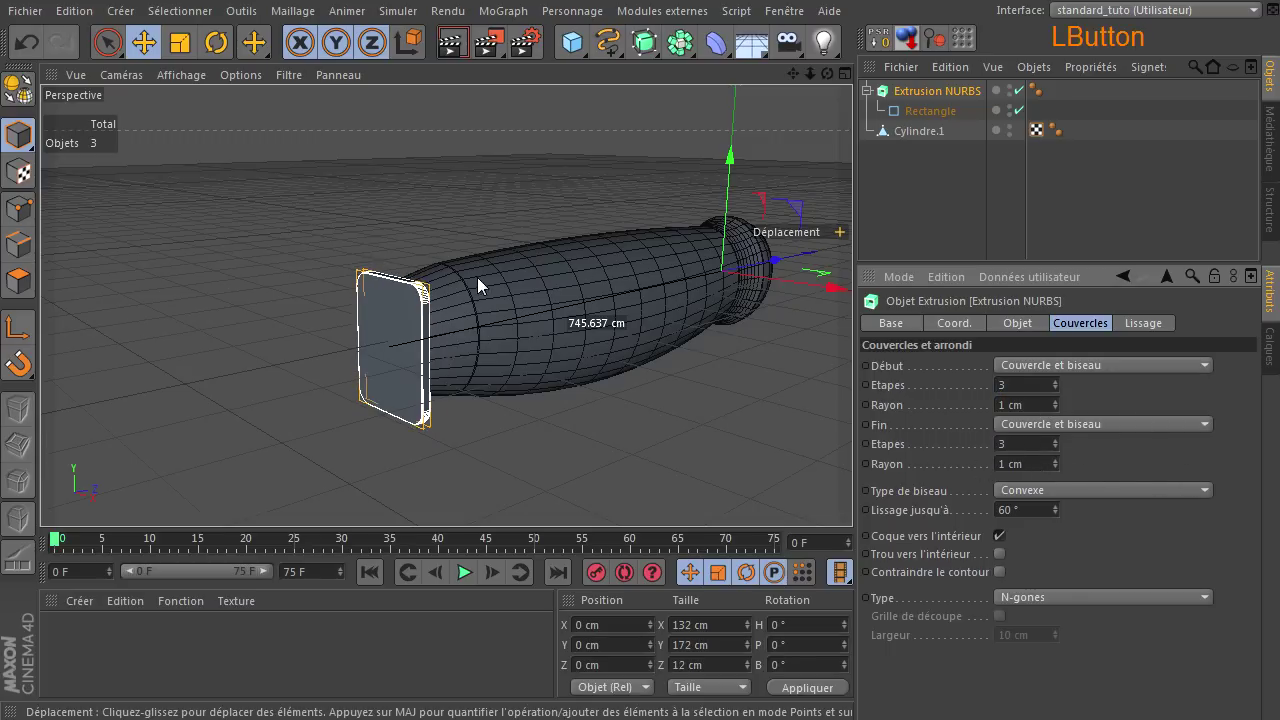
Step: Try a 160 cm width for the plate's rectangle spline, then set it to 150 cm
left_click_drag(827, 74, 852, 490)
scroll(260, 254, "up", 5)
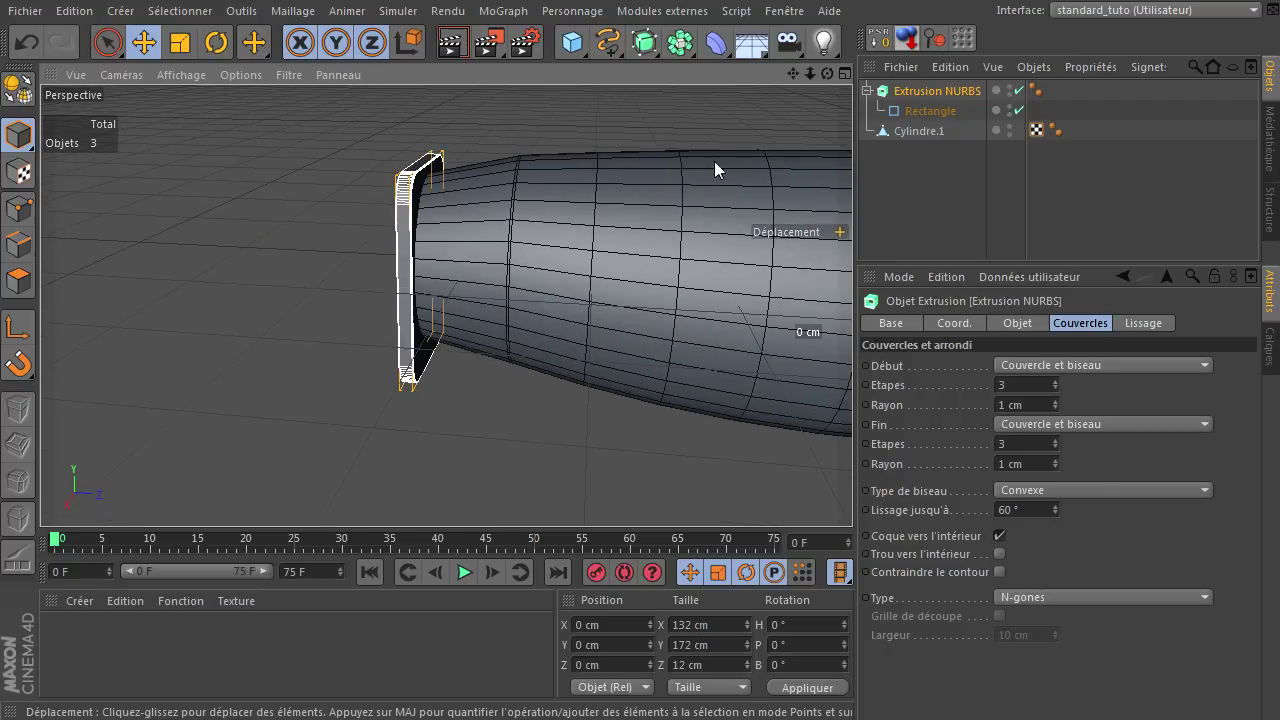
left_click_drag(818, 78, 584, 189)
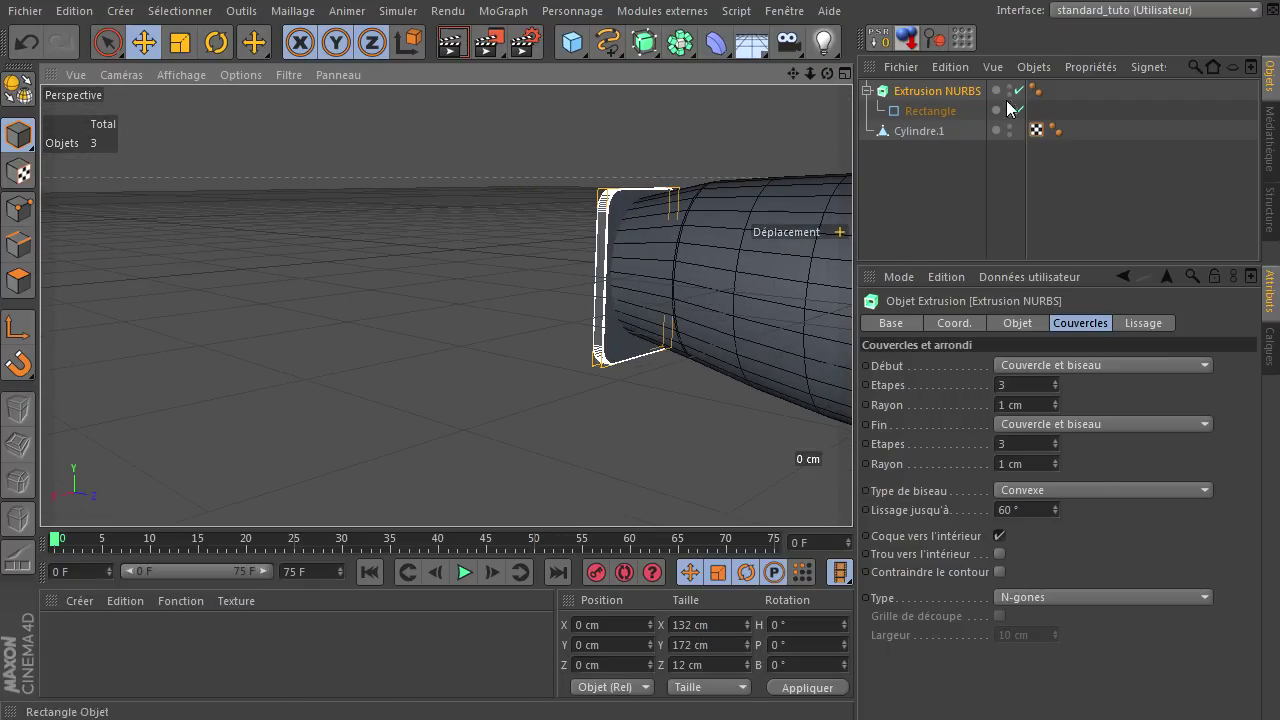
left_click(910, 114)
left_click(1020, 365)
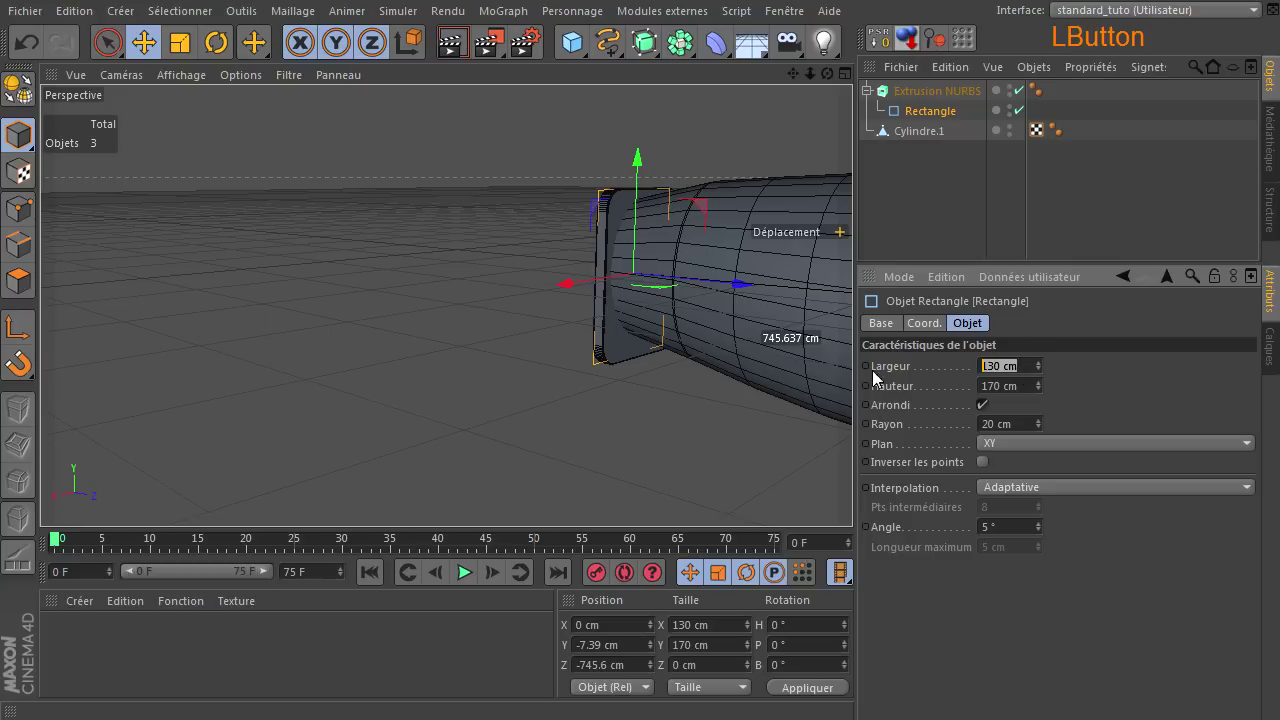
type("160")
key("Return")
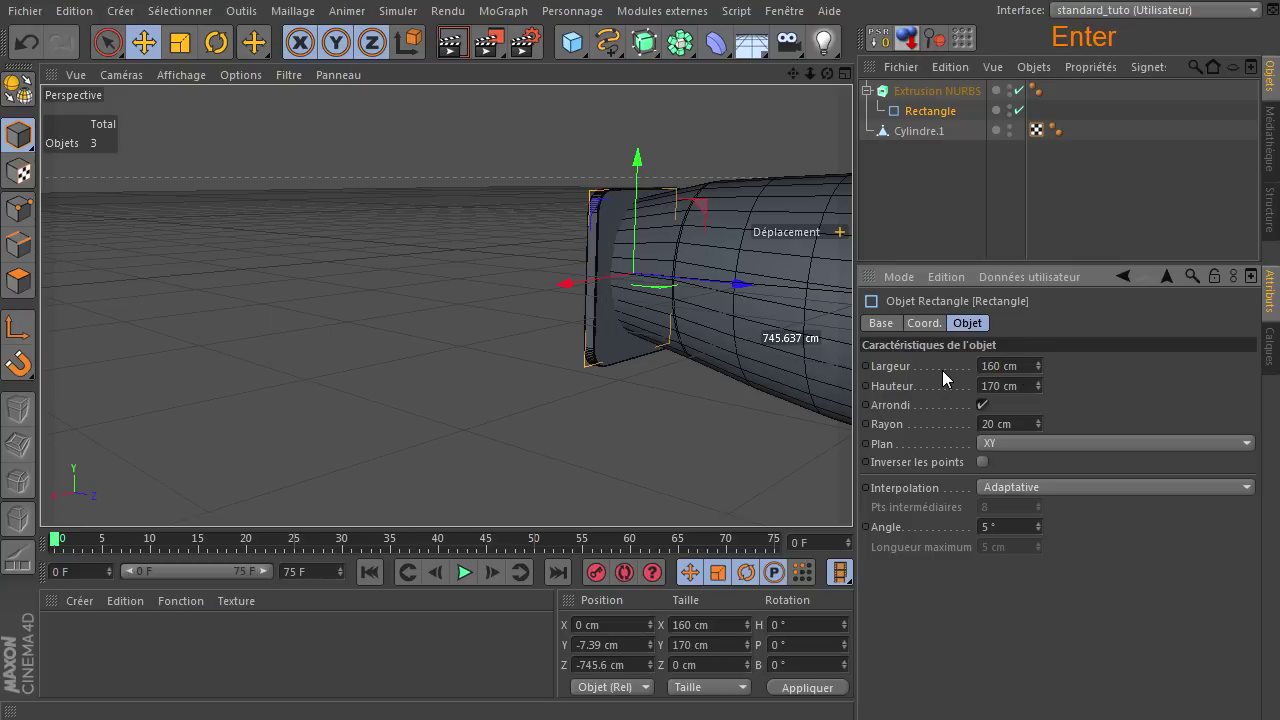
left_click_drag(1030, 371, 863, 366)
type("150")
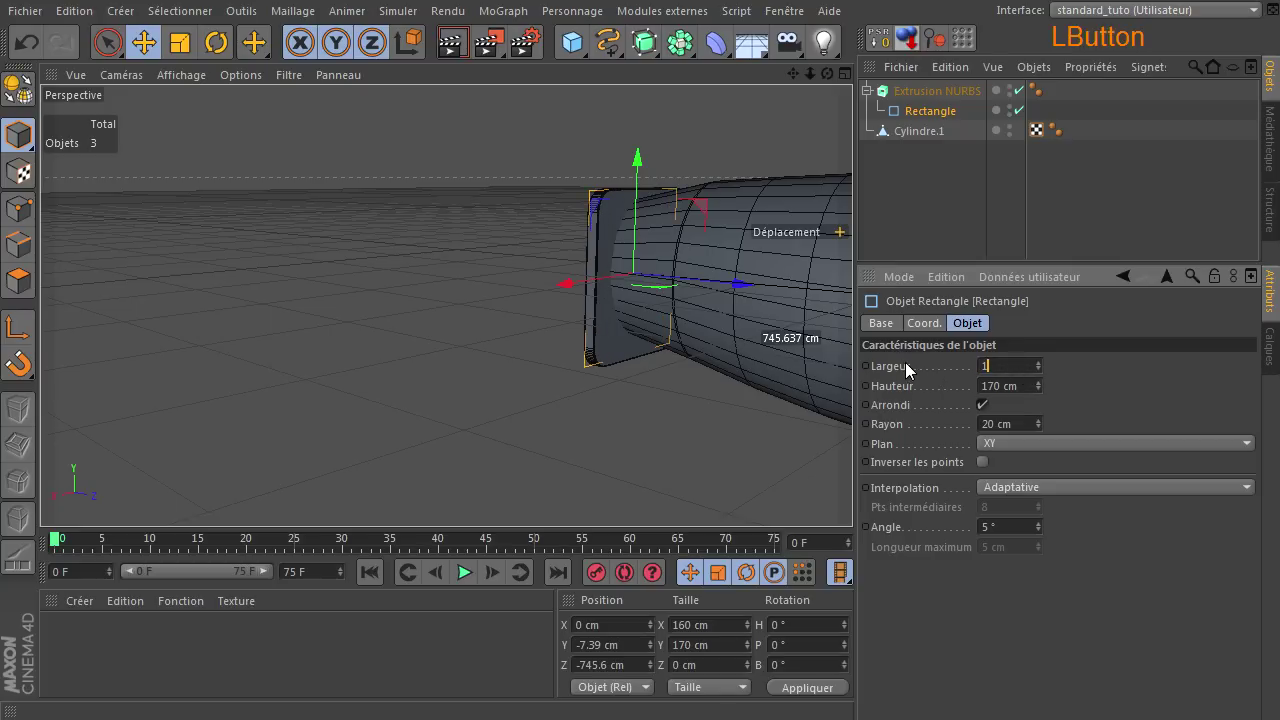
key("Return")
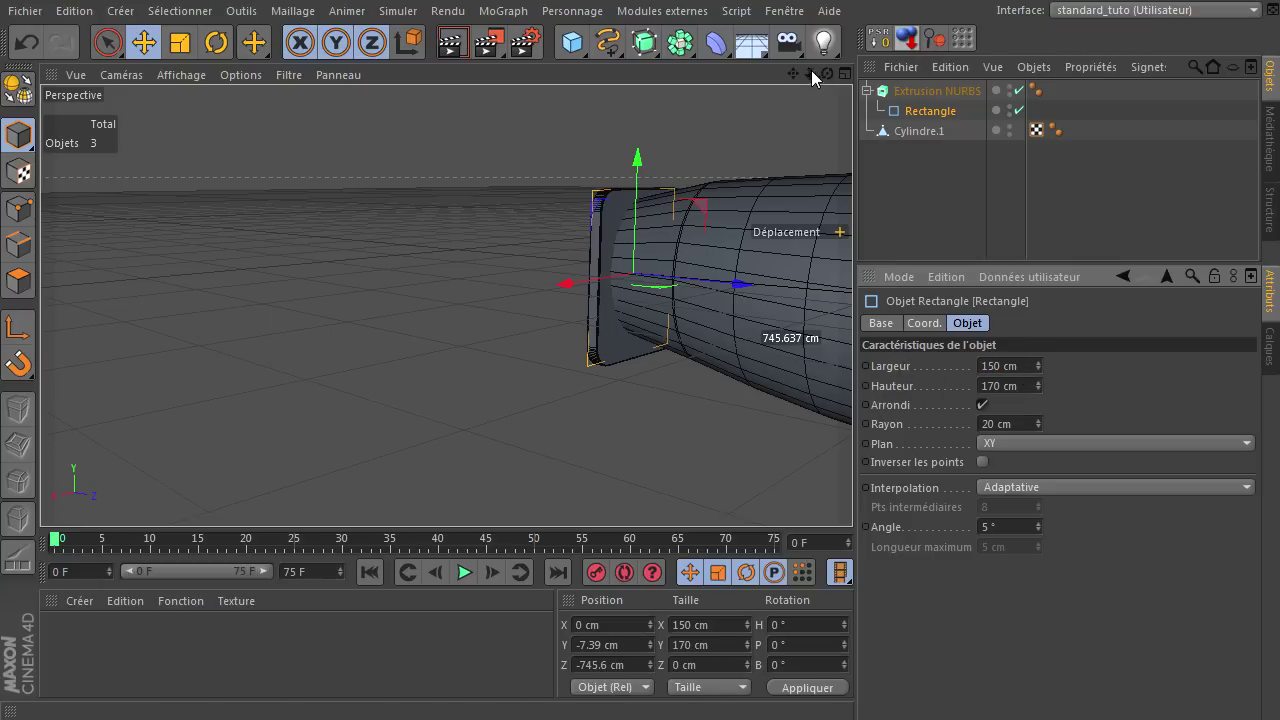
Step: Set the rectangle spline's height to 180 cm and deselect all objects
left_click(852, 490)
key("o")
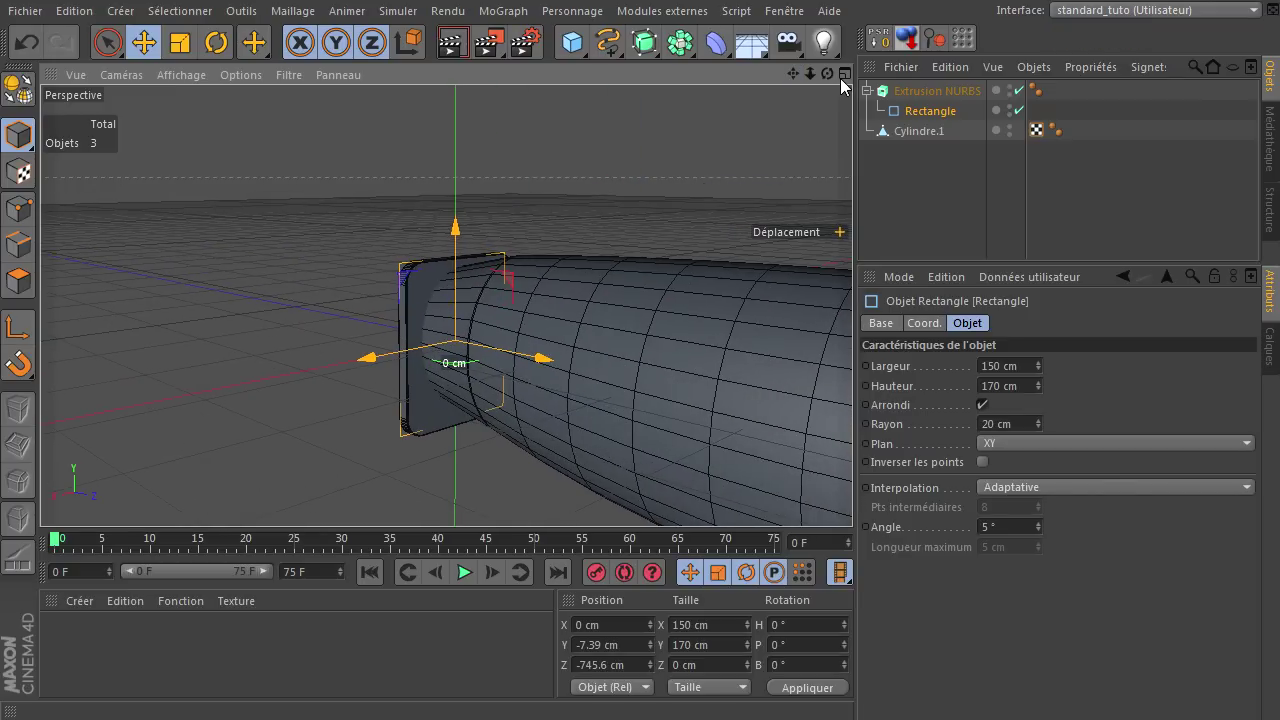
left_click_drag(828, 78, 806, 140)
double_click(1025, 384)
type("180")
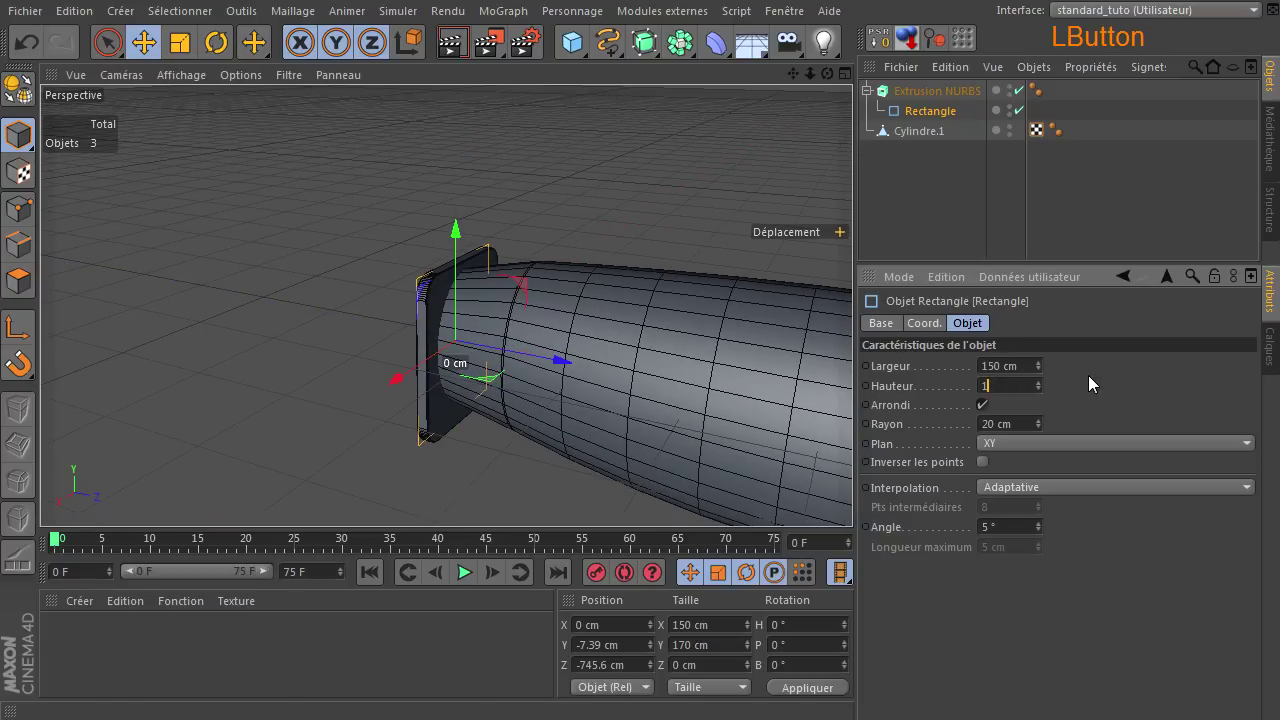
key("Return")
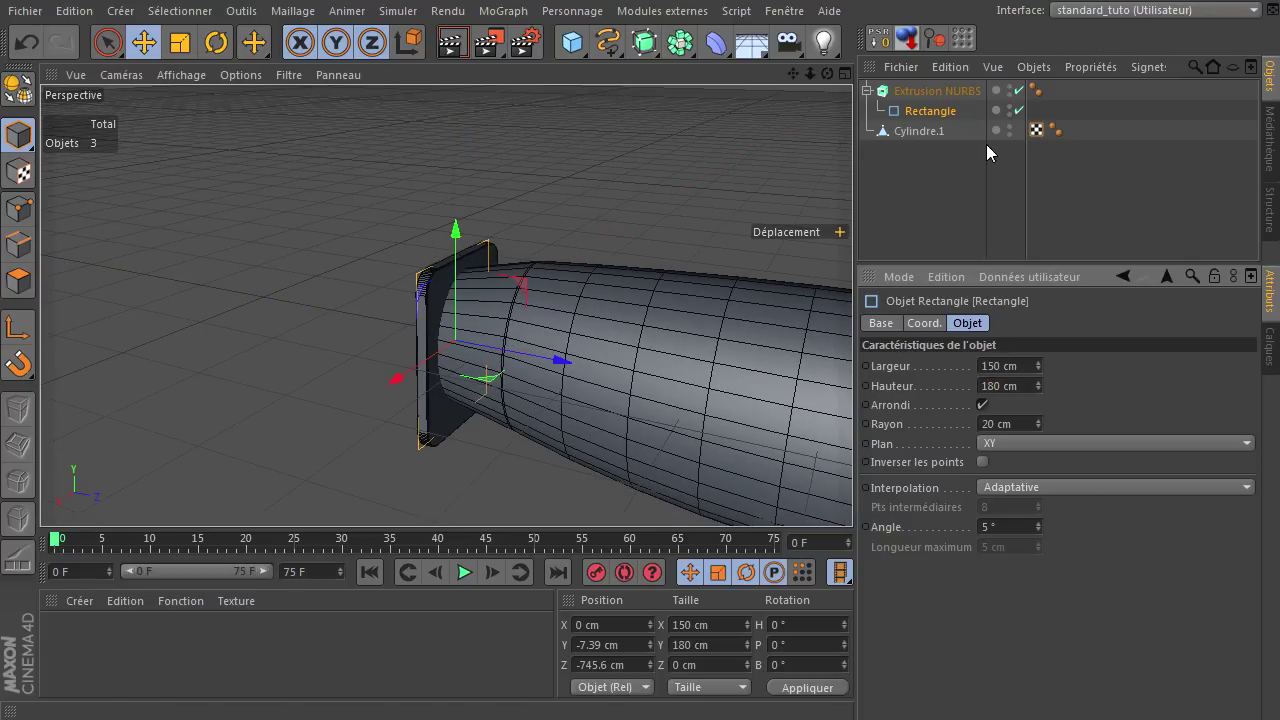
left_click(915, 201)
Step: Examine how the end plate sits against the body's tapered end in the right and perspective views
scroll(458, 310, "up", 2)
scroll(458, 313, "up", 2)
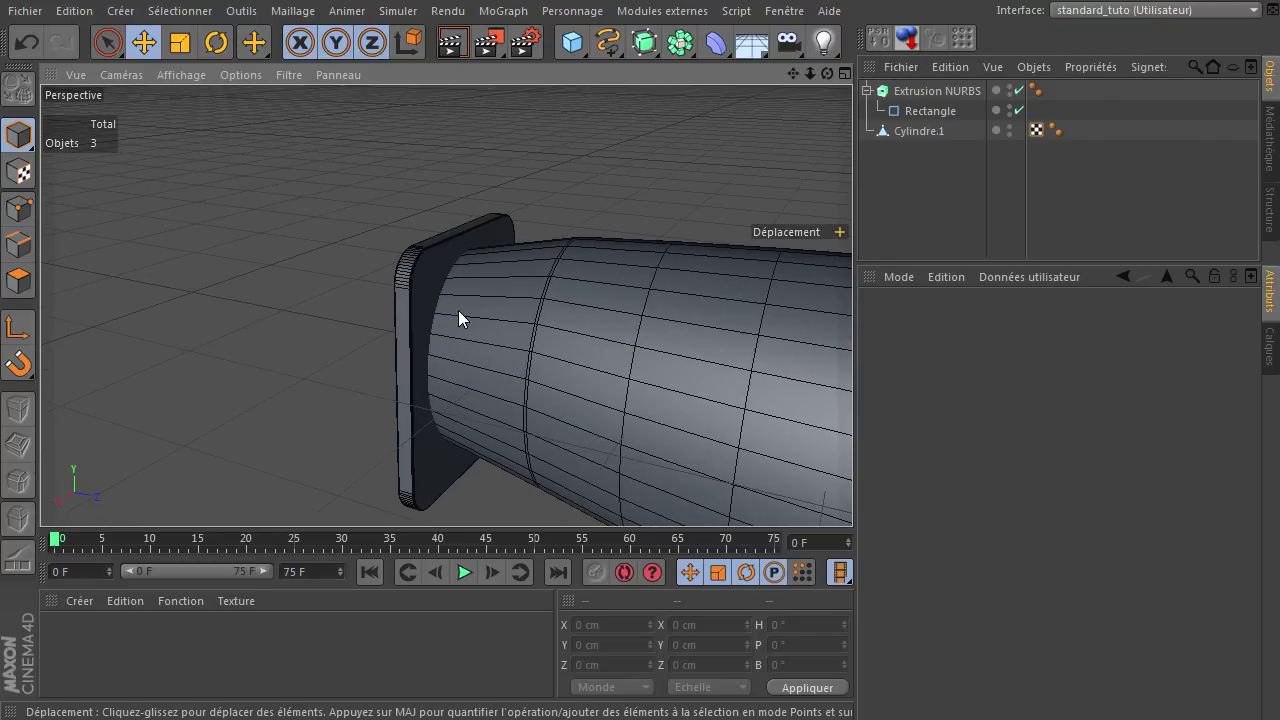
middle_click(580, 131)
middle_click(353, 325)
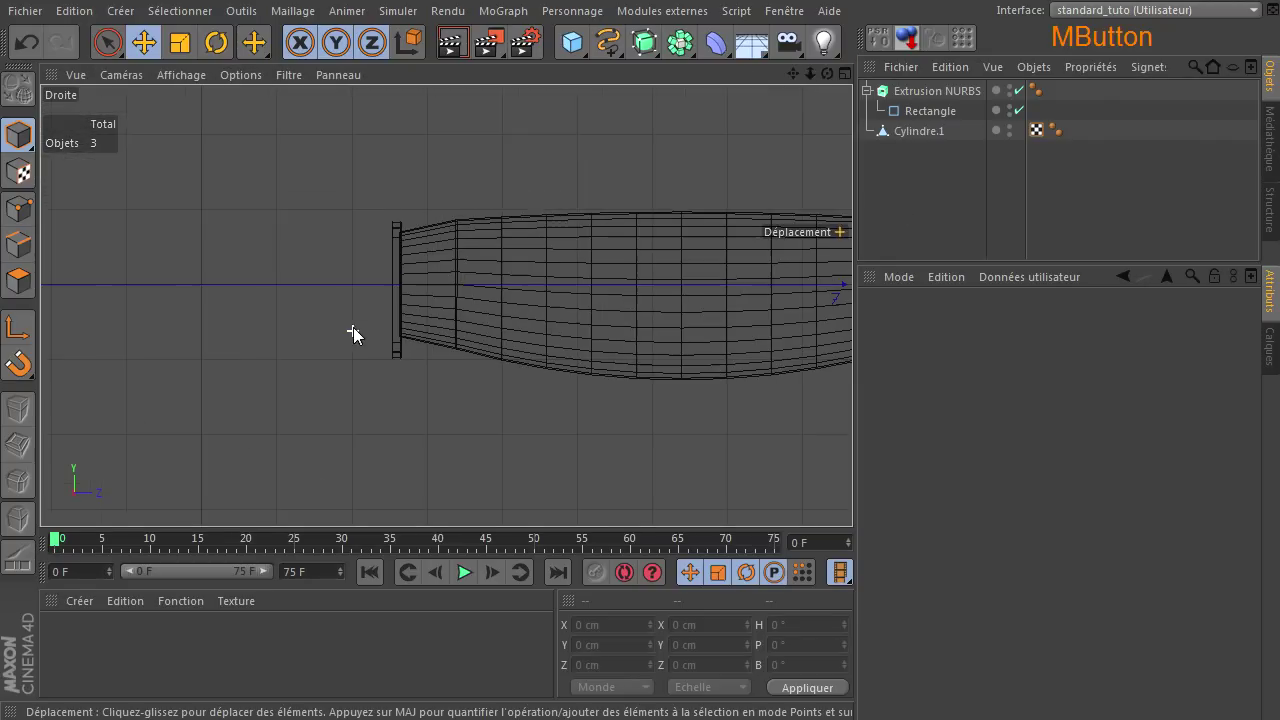
scroll(435, 315, "up", 5)
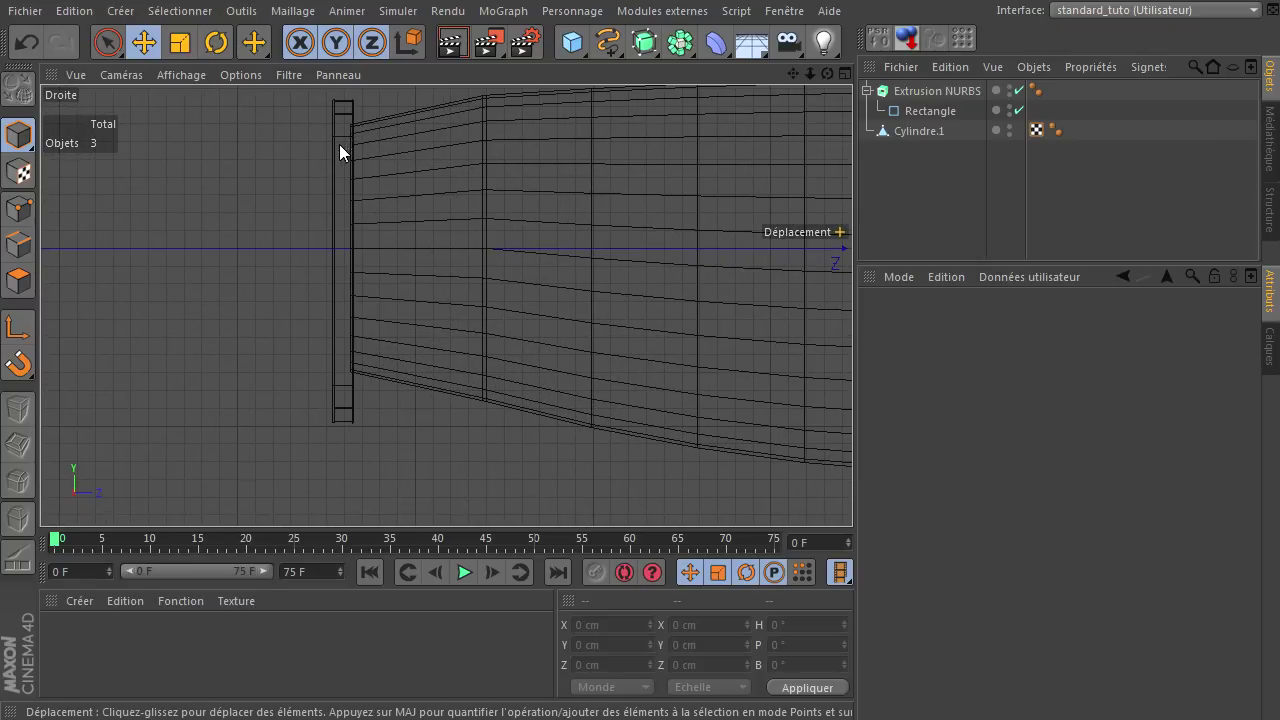
scroll(410, 318, "down", 6)
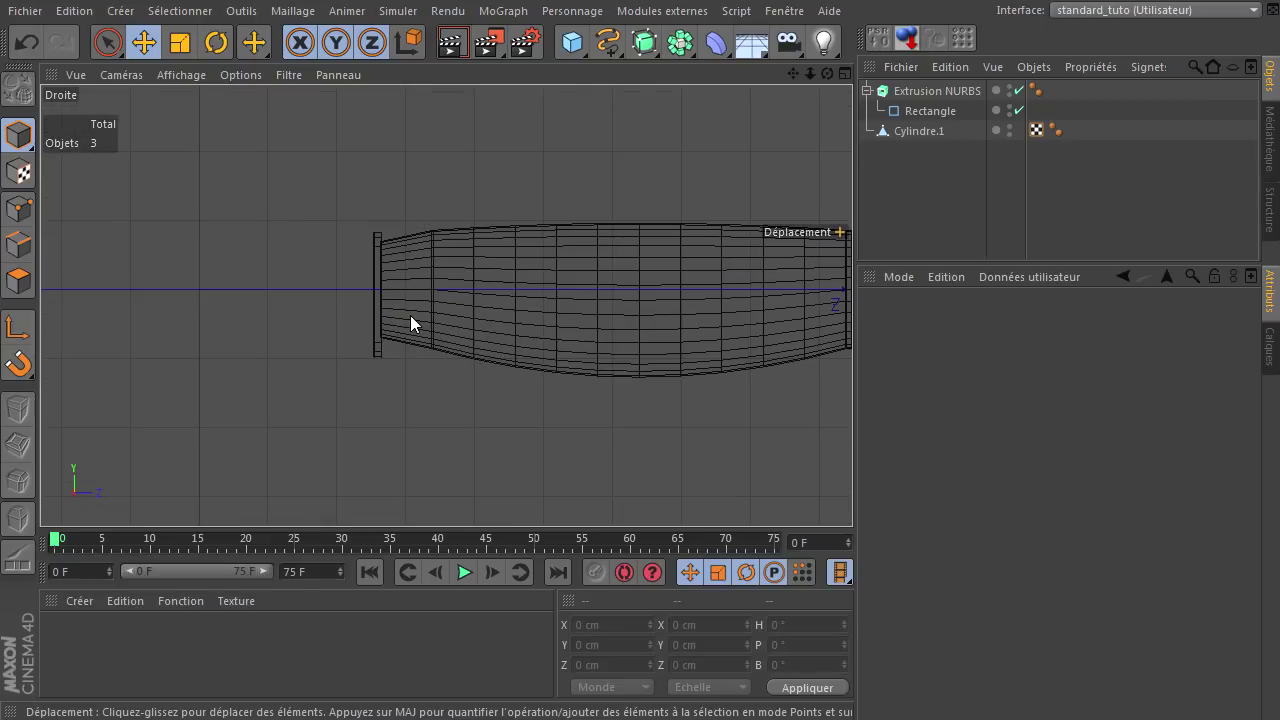
left_click(904, 210)
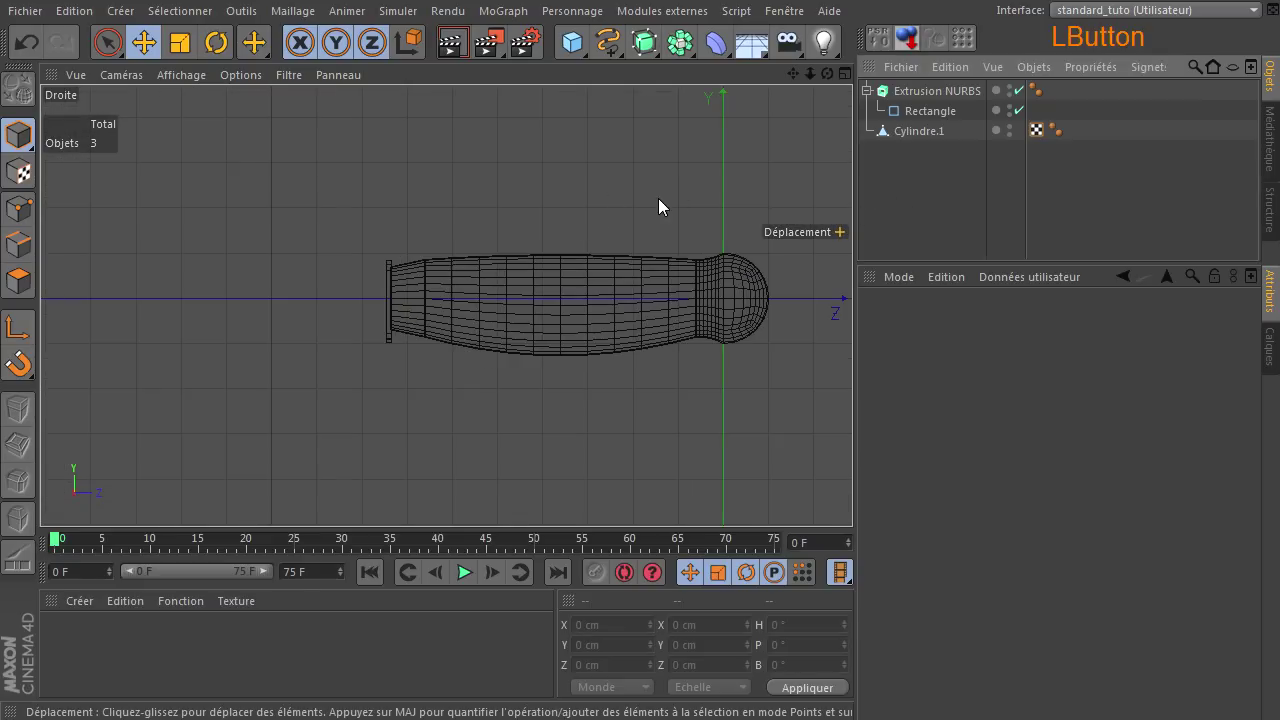
middle_click(658, 198)
middle_click(352, 236)
scroll(370, 248, "down", 7)
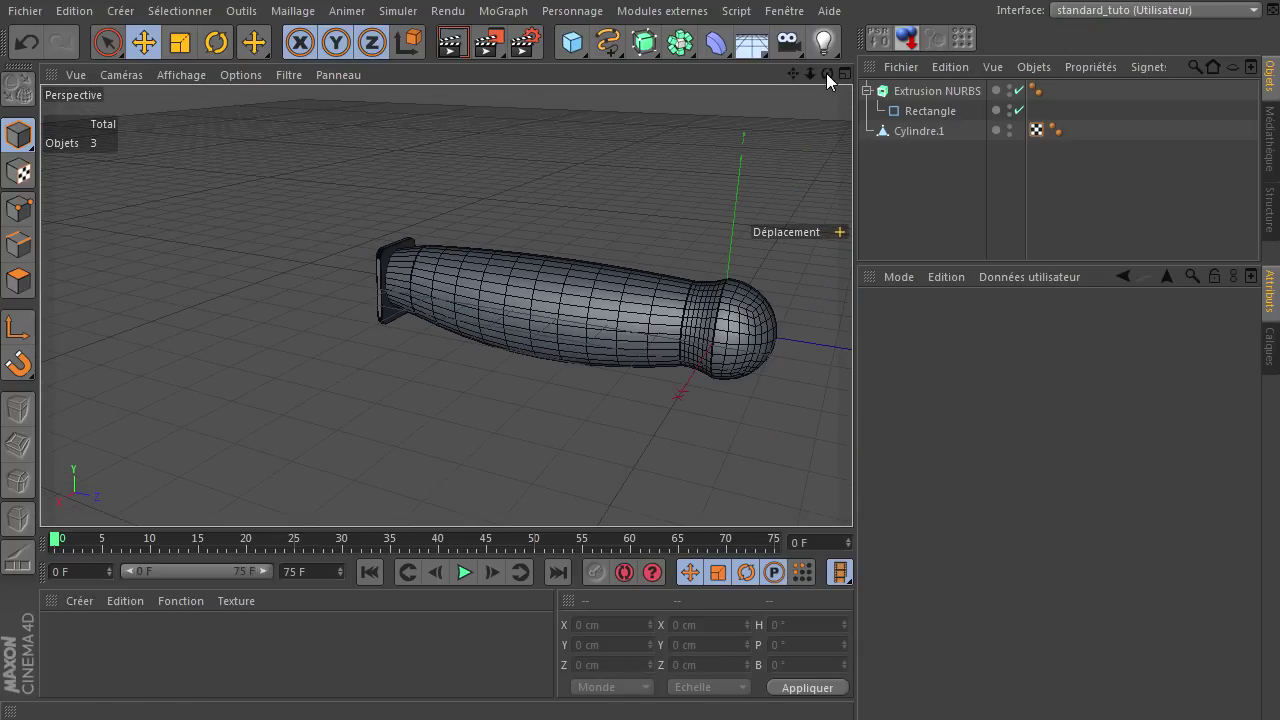
mouse_move(826, 74)
left_mouse_down()
mouse_move(852, 490)
mouse_move(826, 78)
left_mouse_up()
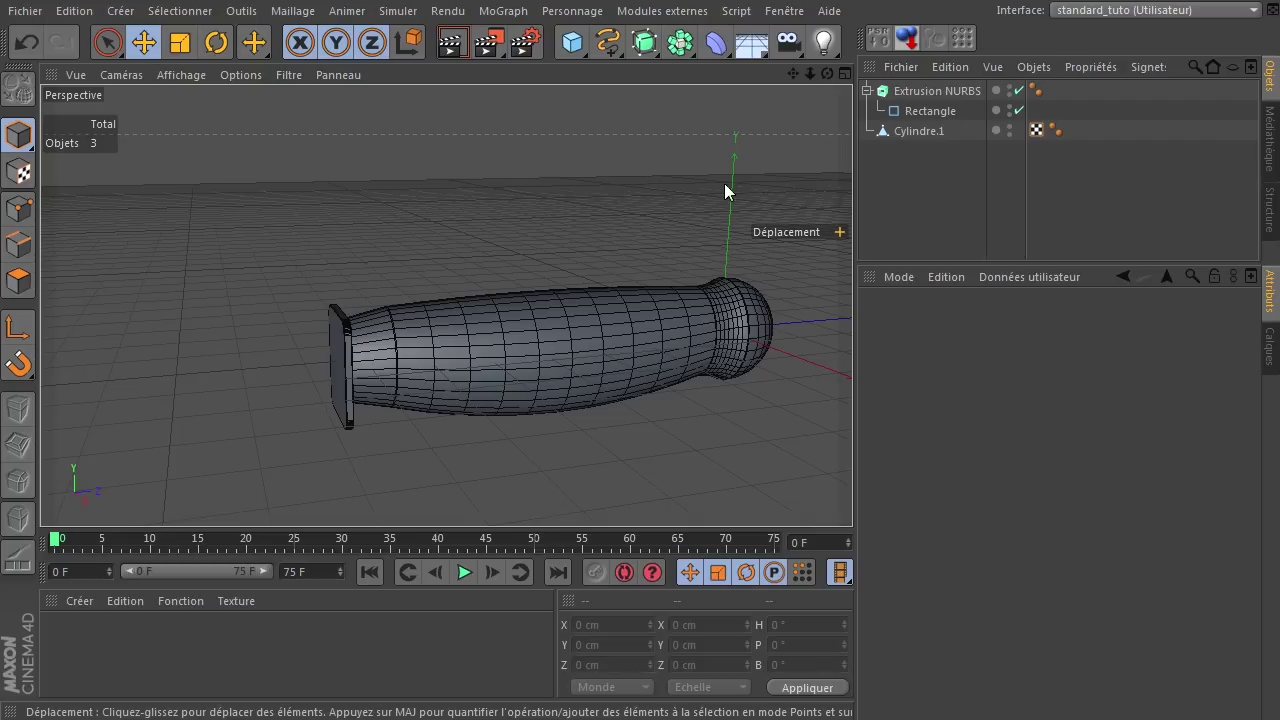
Step: Add a cube primitive and set its X size to 20 cm
left_click(572, 42)
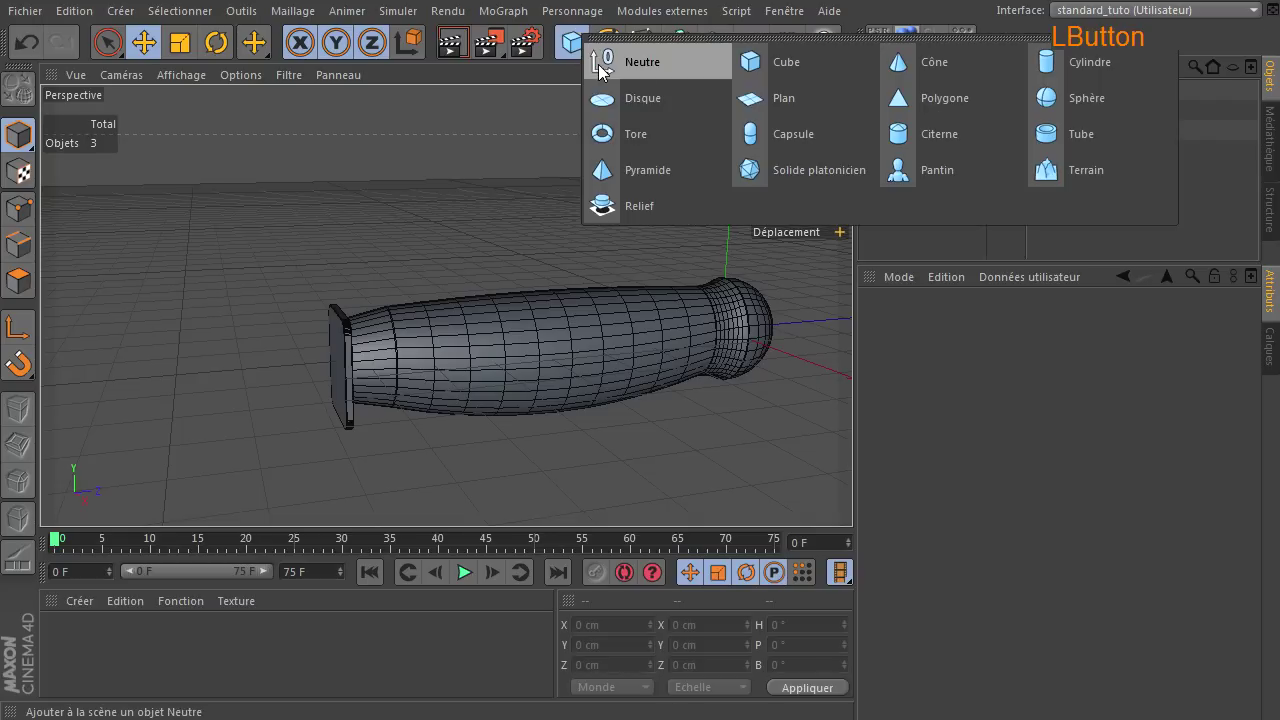
left_click(812, 65)
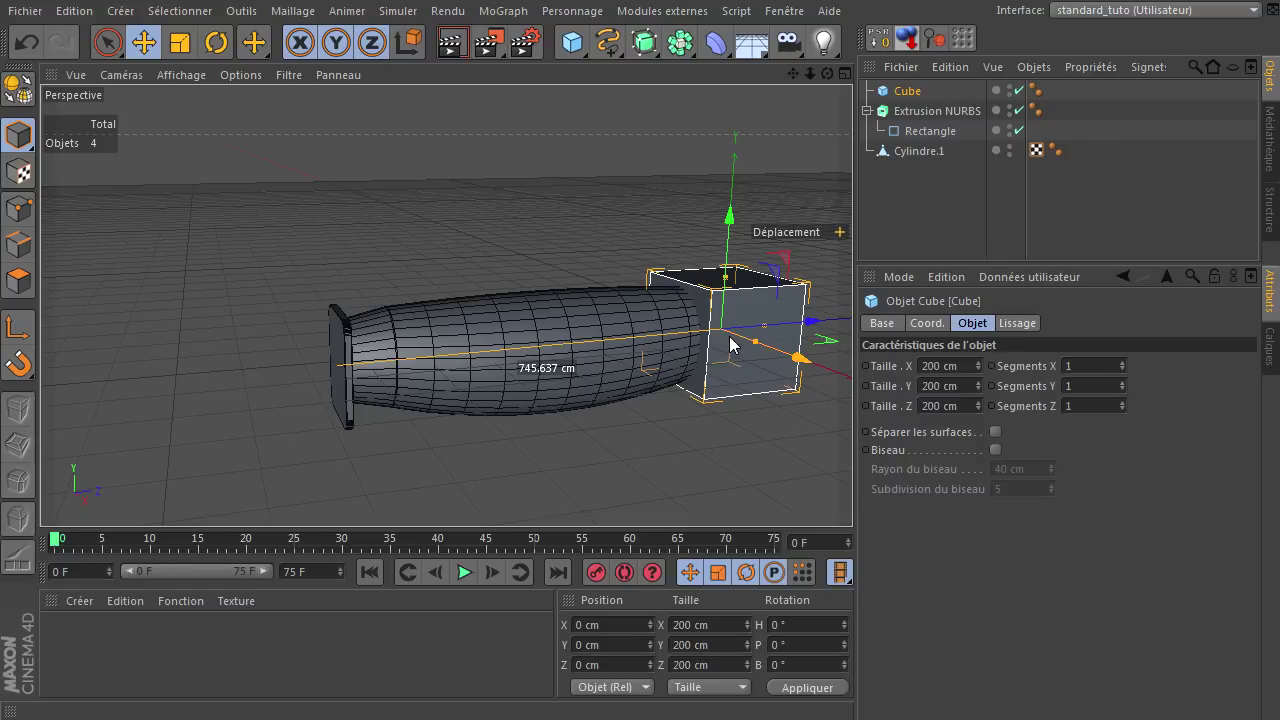
left_click(950, 366)
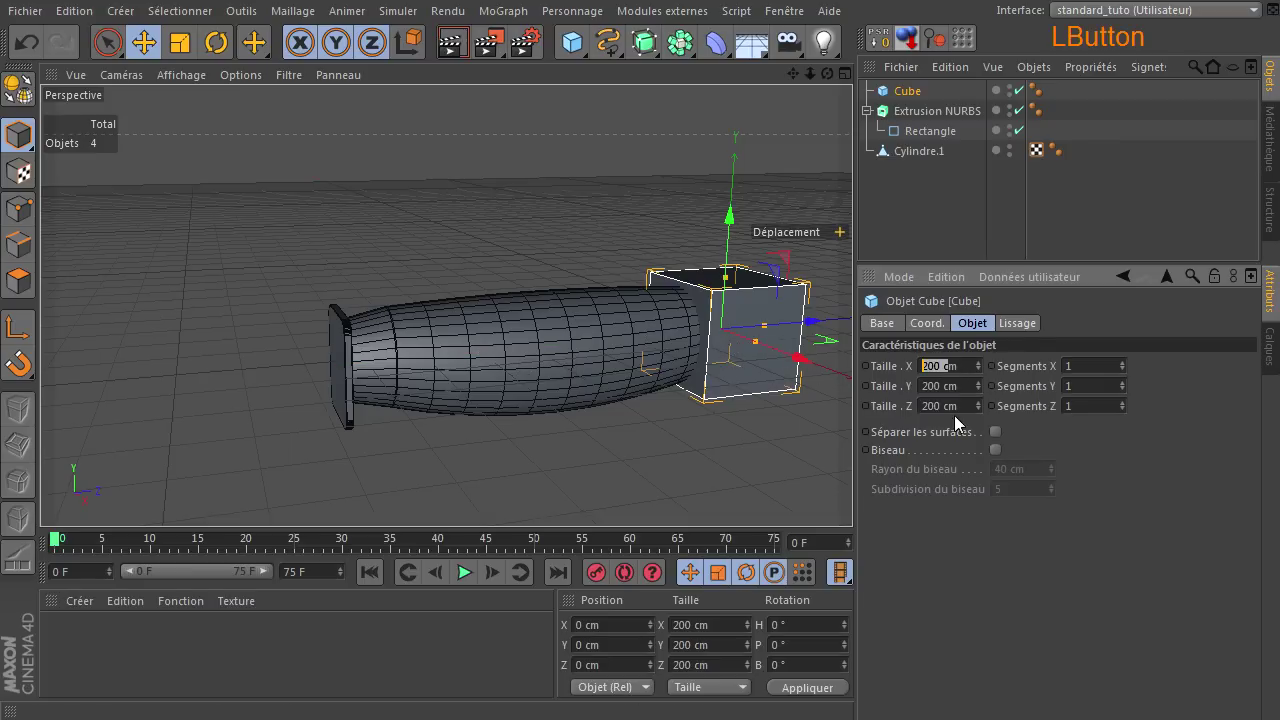
type("20")
key("Return")
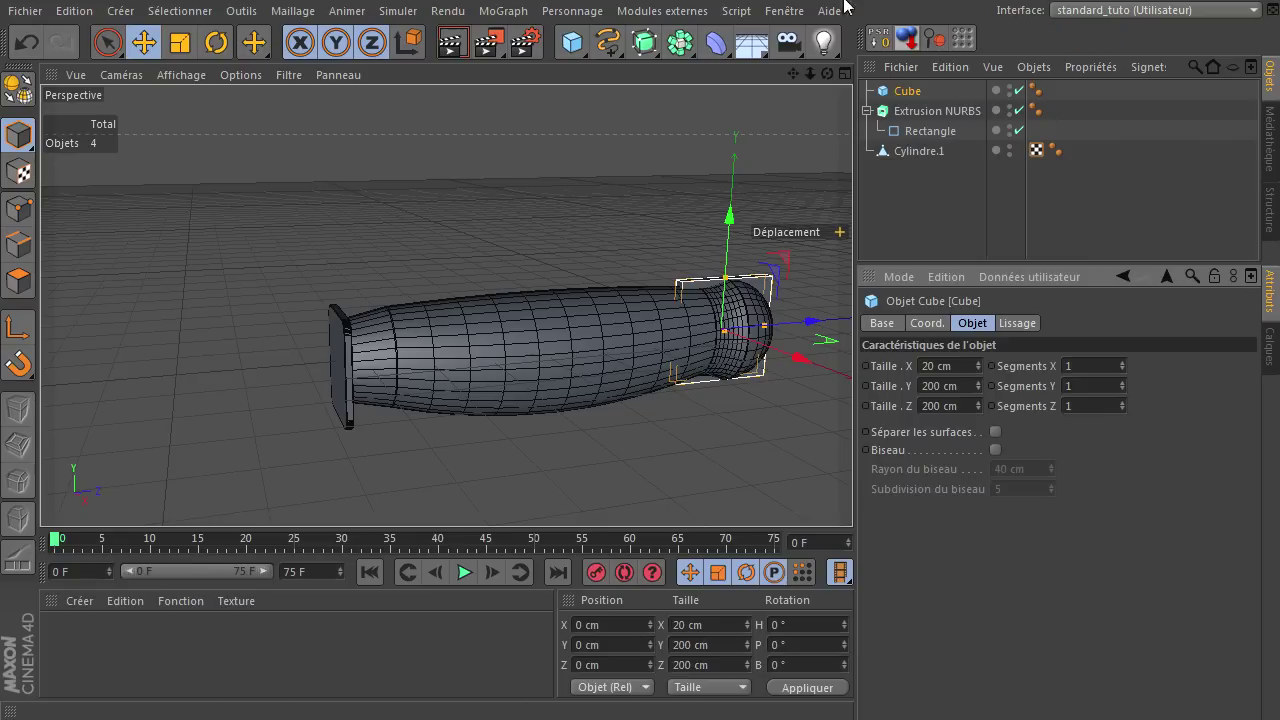
Step: Move the thin cube along Z to about -1023 cm, in front of the end plate
left_click_drag(828, 76, 824, 169)
left_click_drag(810, 322, 500, 397)
left_click_drag(791, 79, 738, 119)
left_click_drag(603, 242, 500, 252)
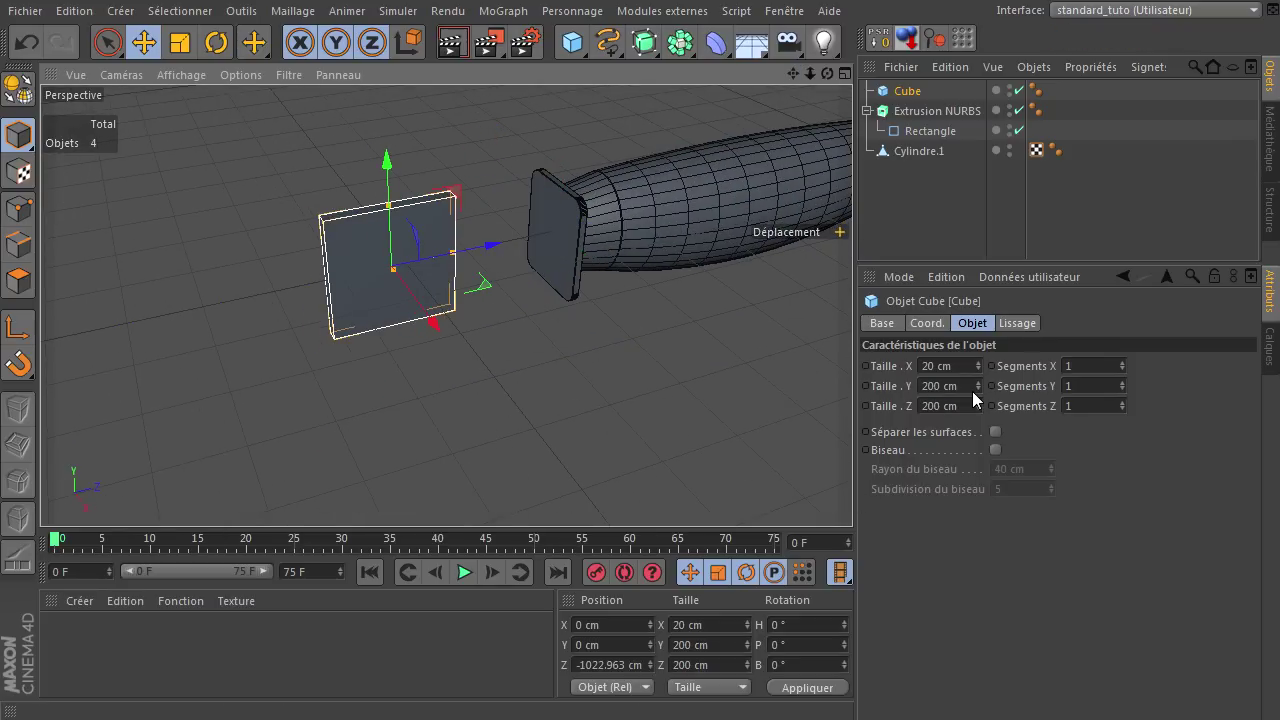
Step: Set the cube's Y size to 180 cm while viewing it from the side beside the end plate
left_click_drag(826, 74, 852, 490)
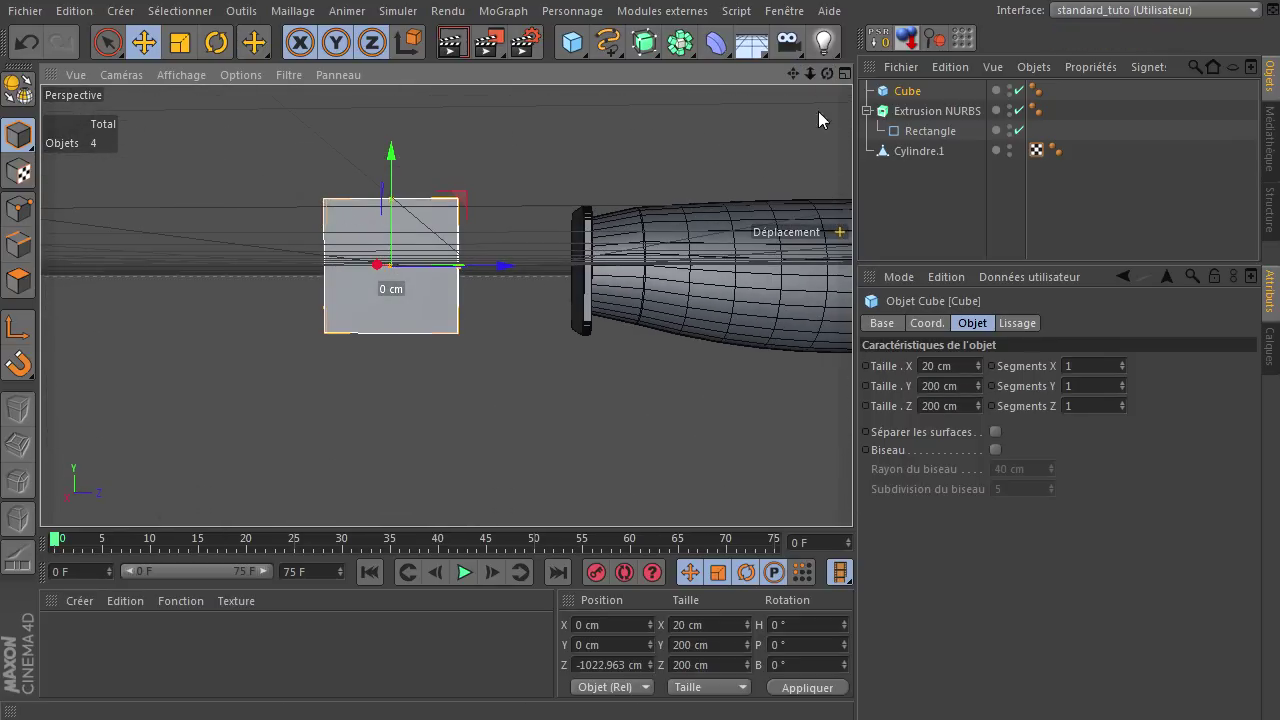
left_click(962, 386)
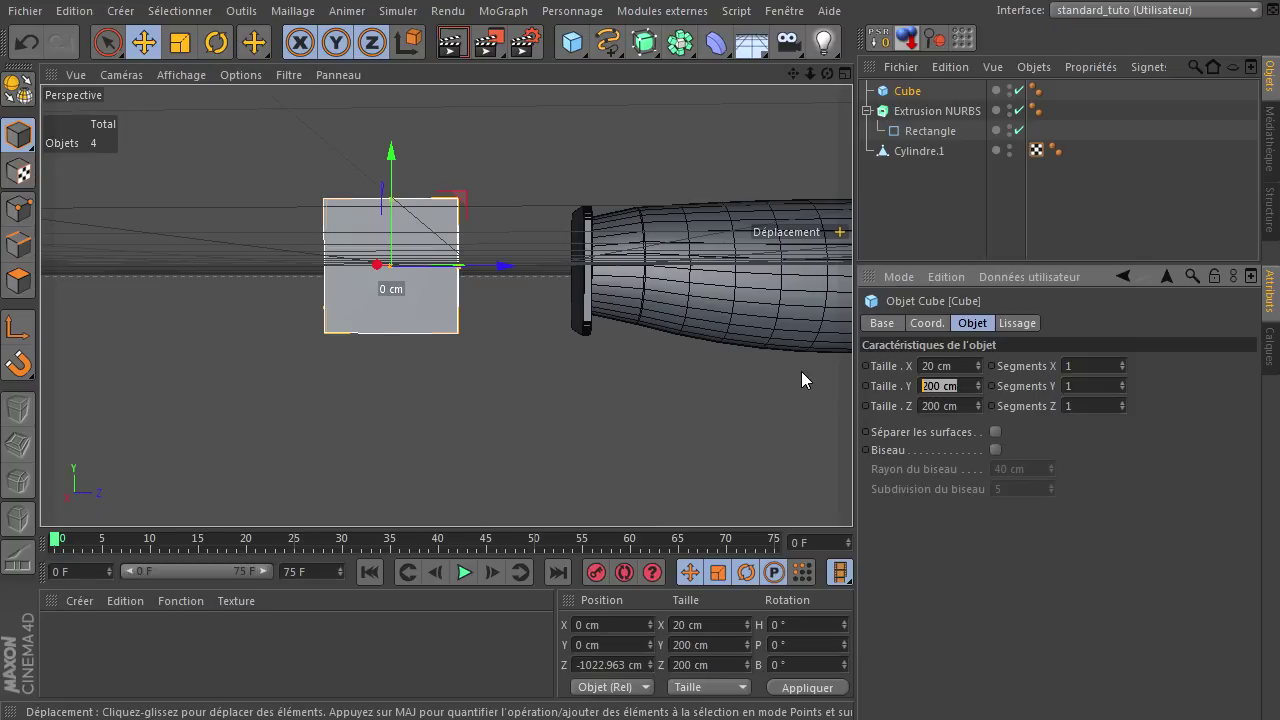
type("180")
key("Return")
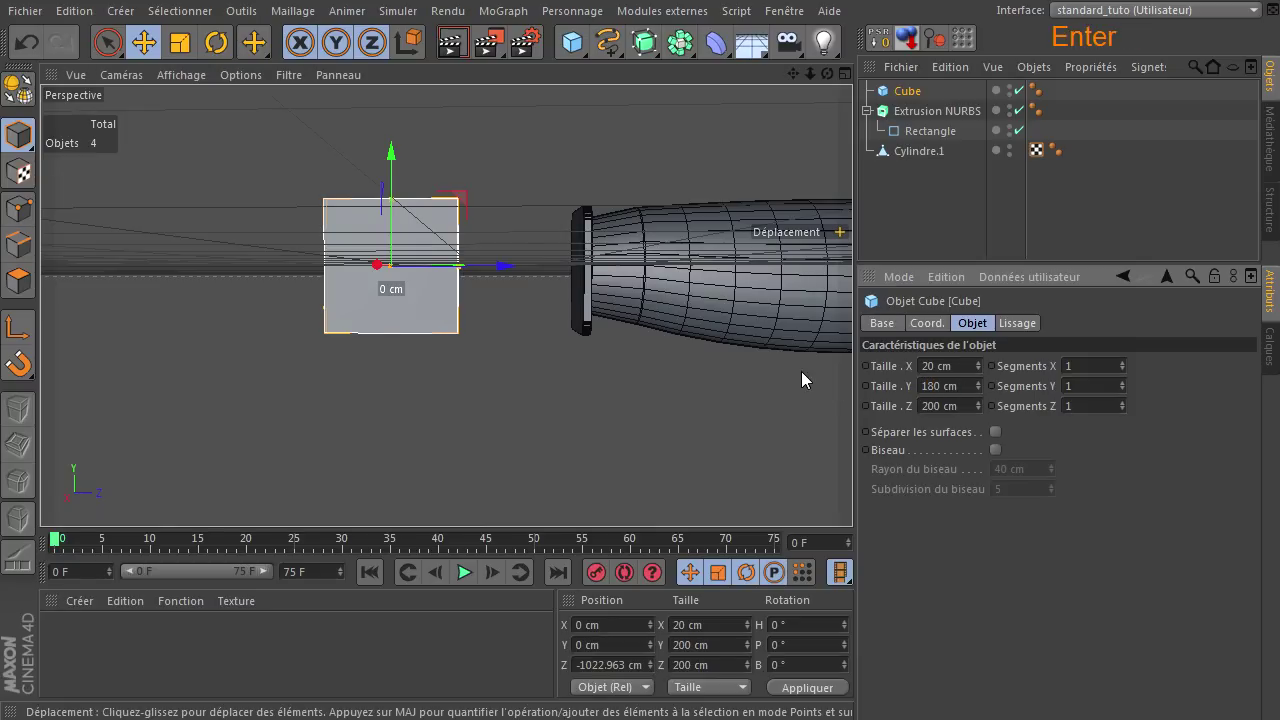
Step: Move the thin cube along Z to about -842 cm, against the end plate, and set its Y size to 160 cm
left_click_drag(500, 267, 623, 291)
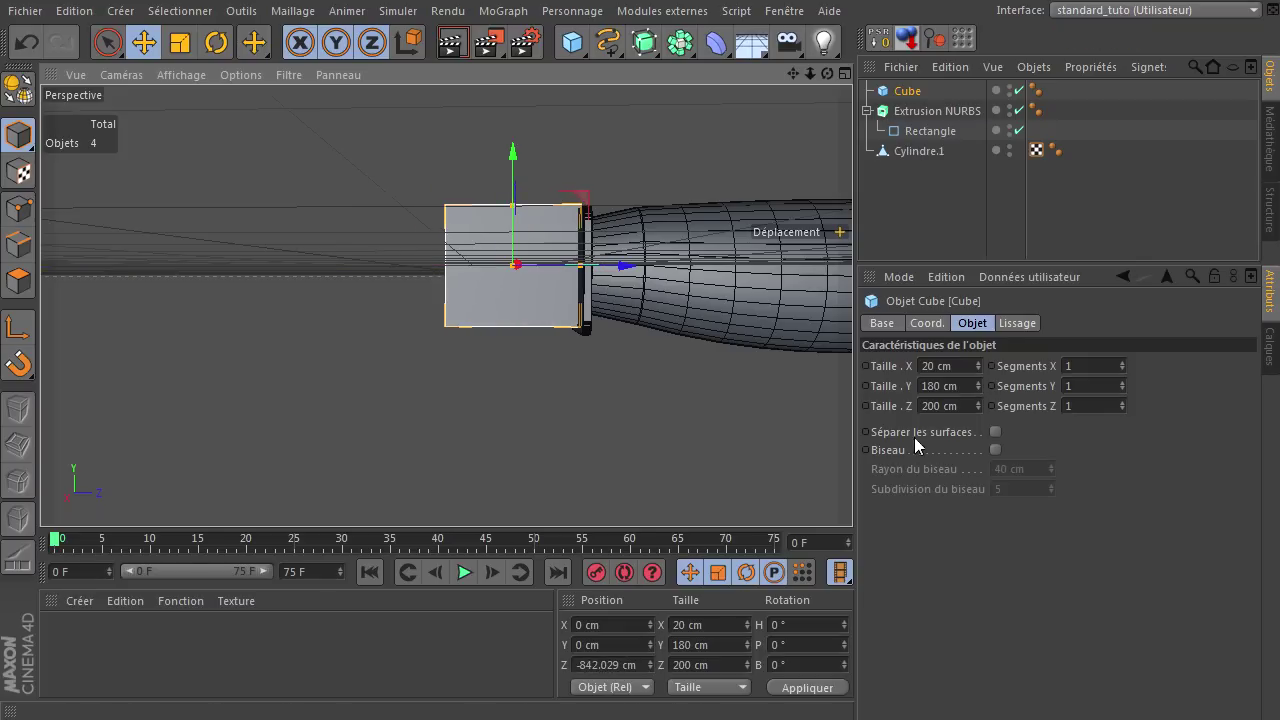
left_click(965, 386)
type("160")
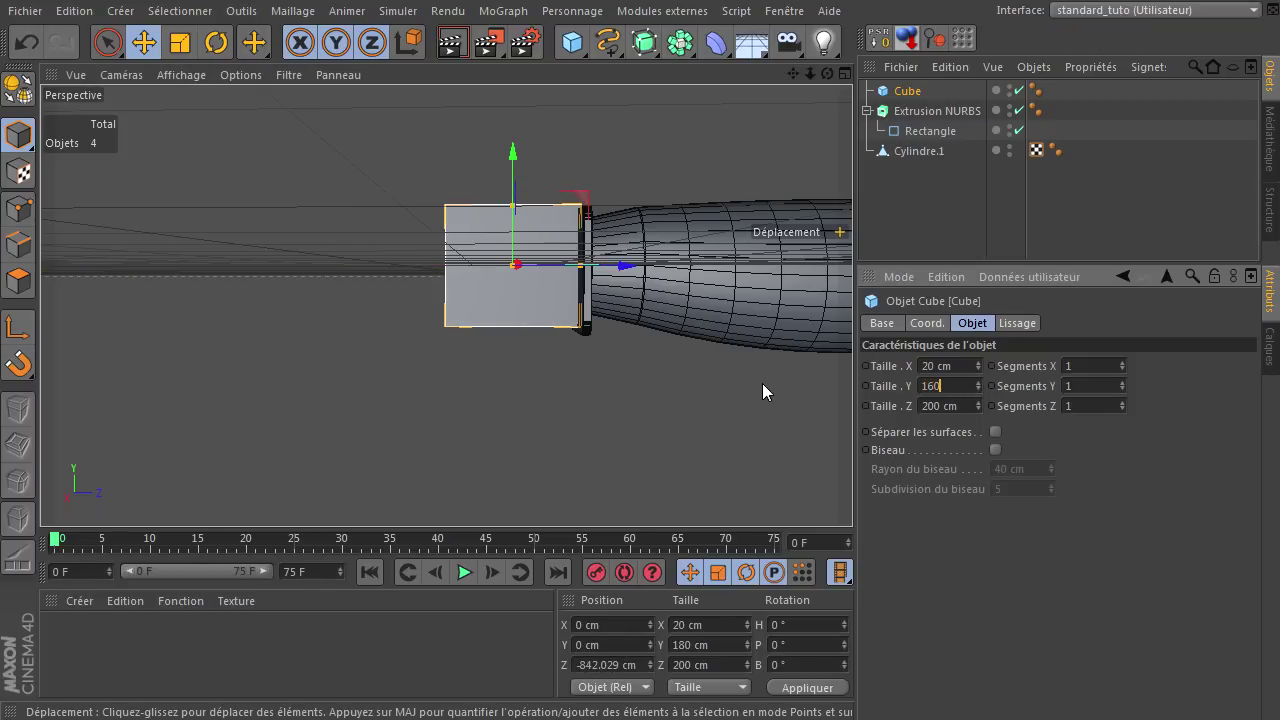
key("Return")
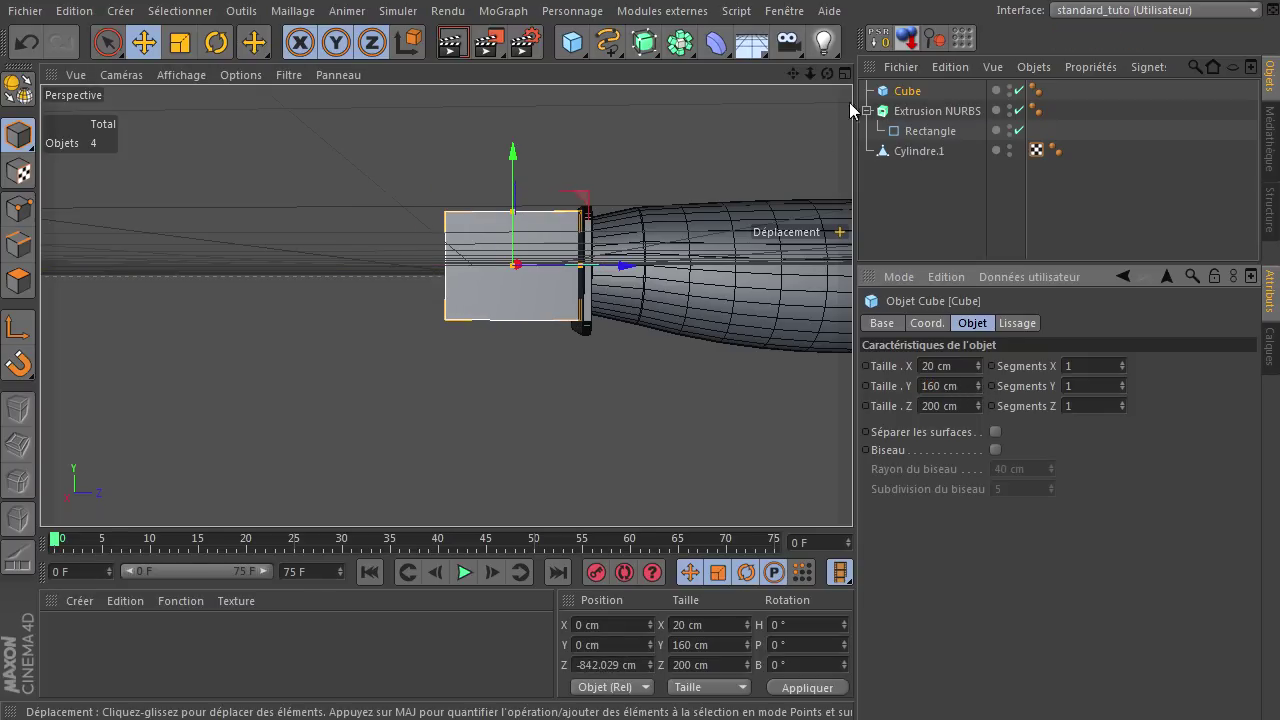
Step: Set the cube's Y size to 150 cm after checking its height against the rounded end plate up close
left_click_drag(827, 74, 852, 490)
scroll(600, 214, "up", 5)
scroll(596, 214, "up", 3)
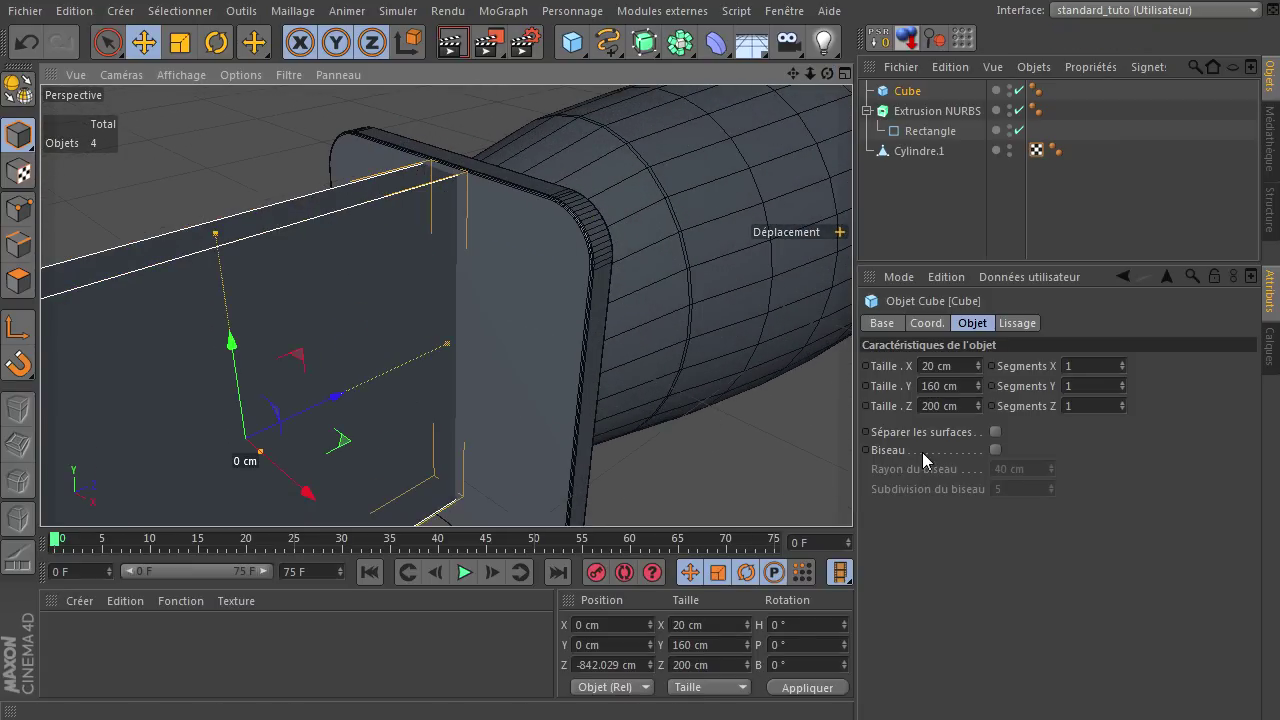
left_click(950, 386)
type("150")
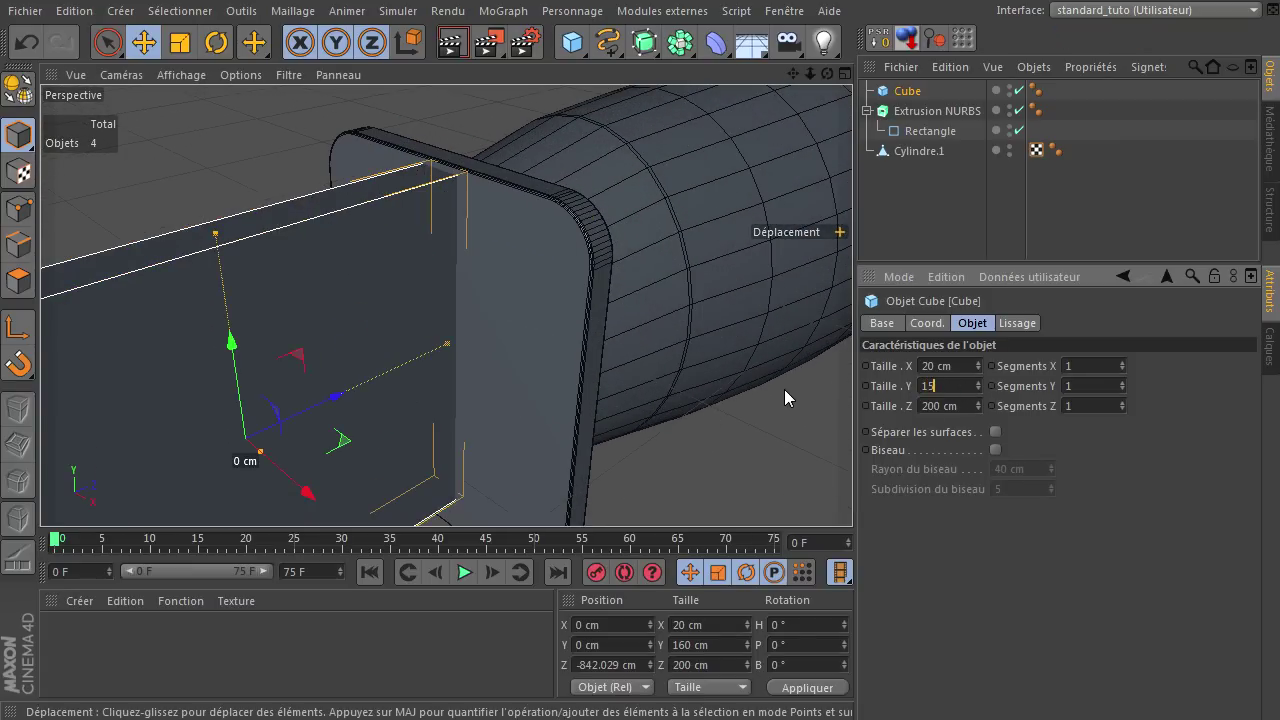
key("Return")
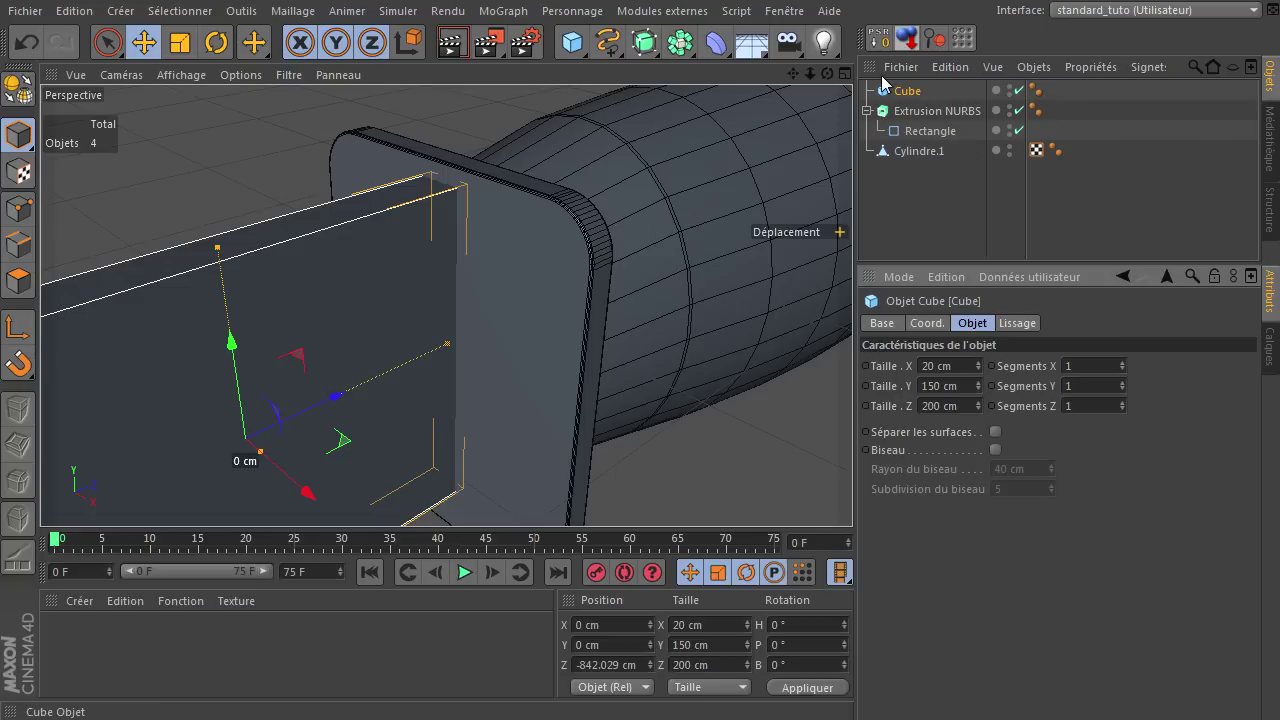
Step: Lower the cube along Y to about -9.3 cm and set its Y size to 140 cm
left_click_drag(827, 73, 852, 490)
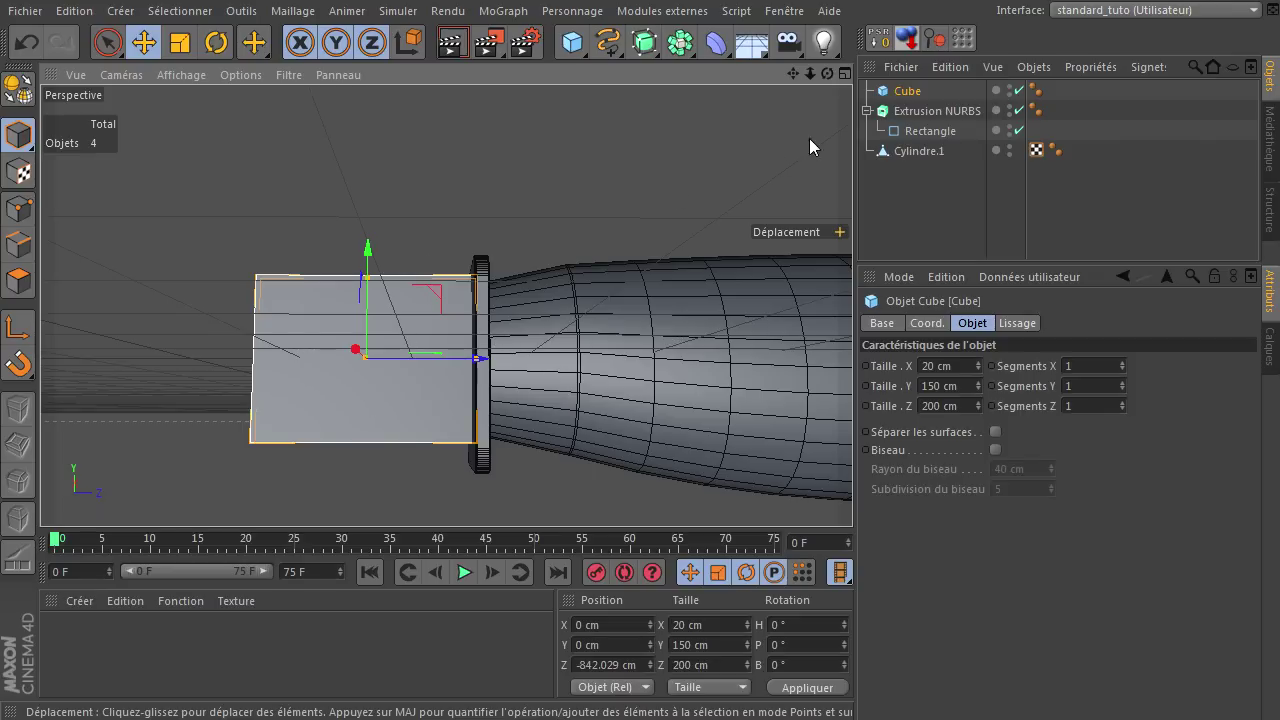
left_click_drag(826, 75, 852, 490)
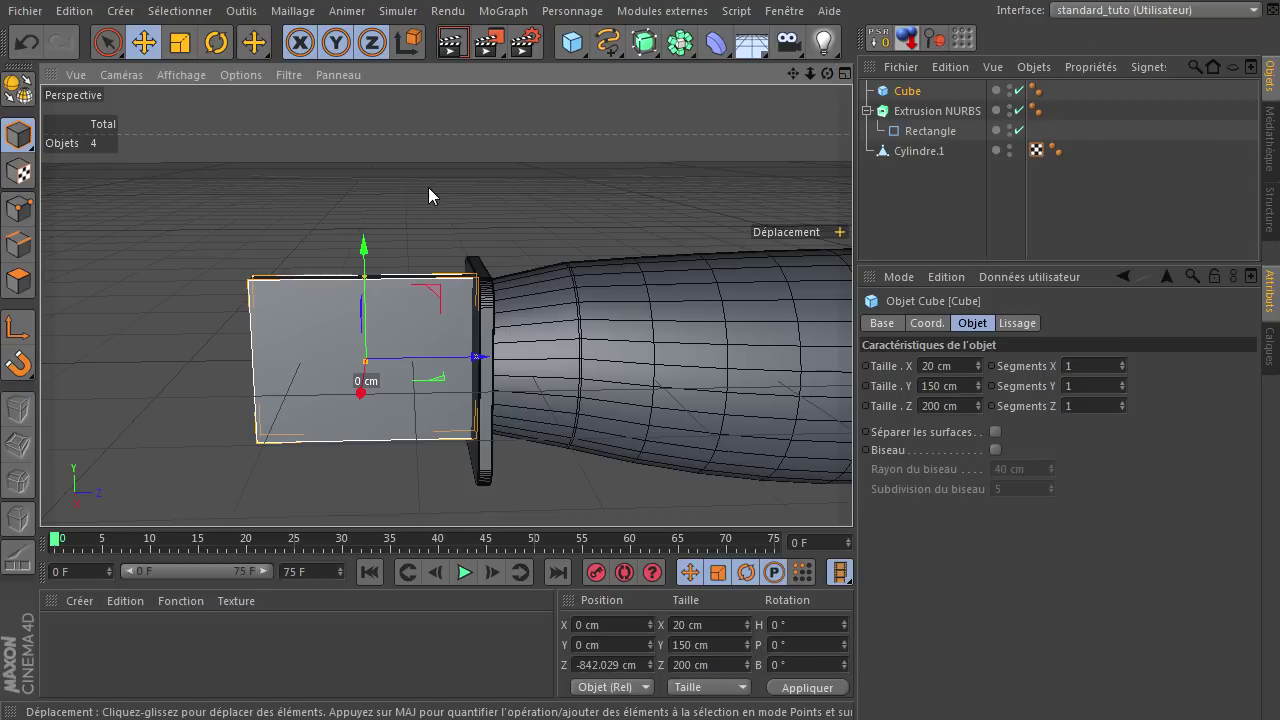
left_click_drag(366, 251, 376, 253)
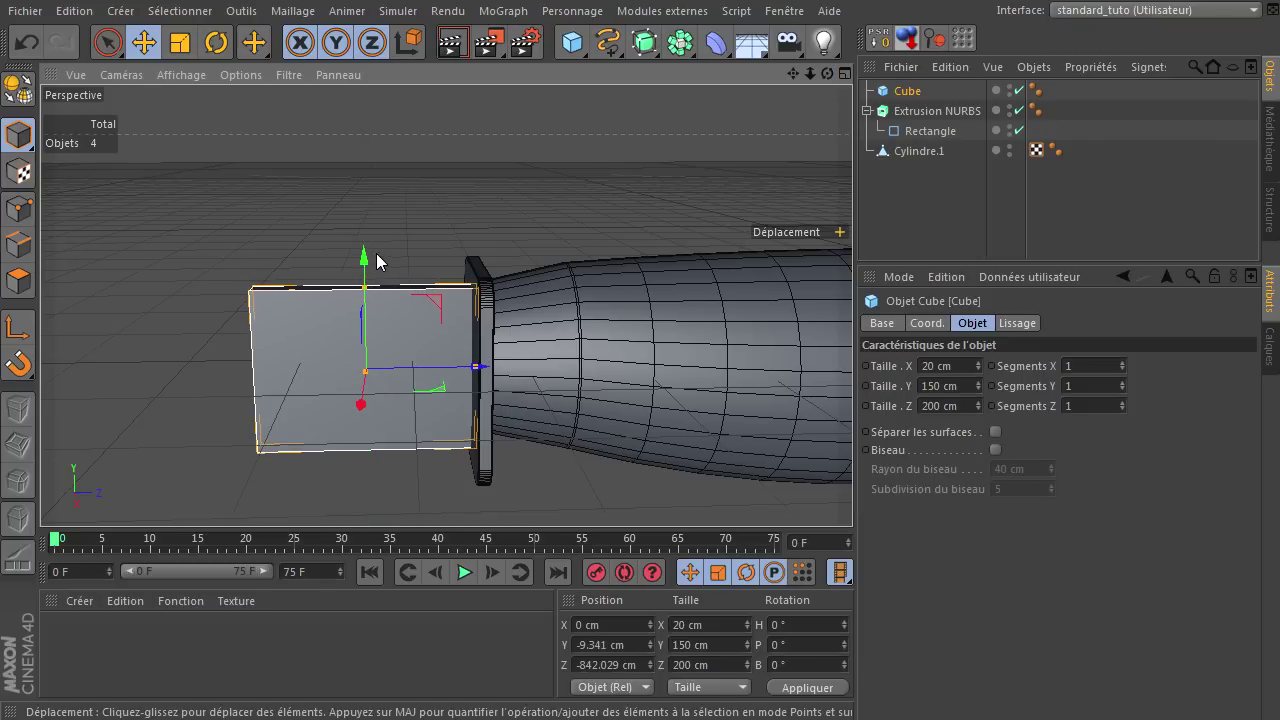
left_click(964, 389)
type("140")
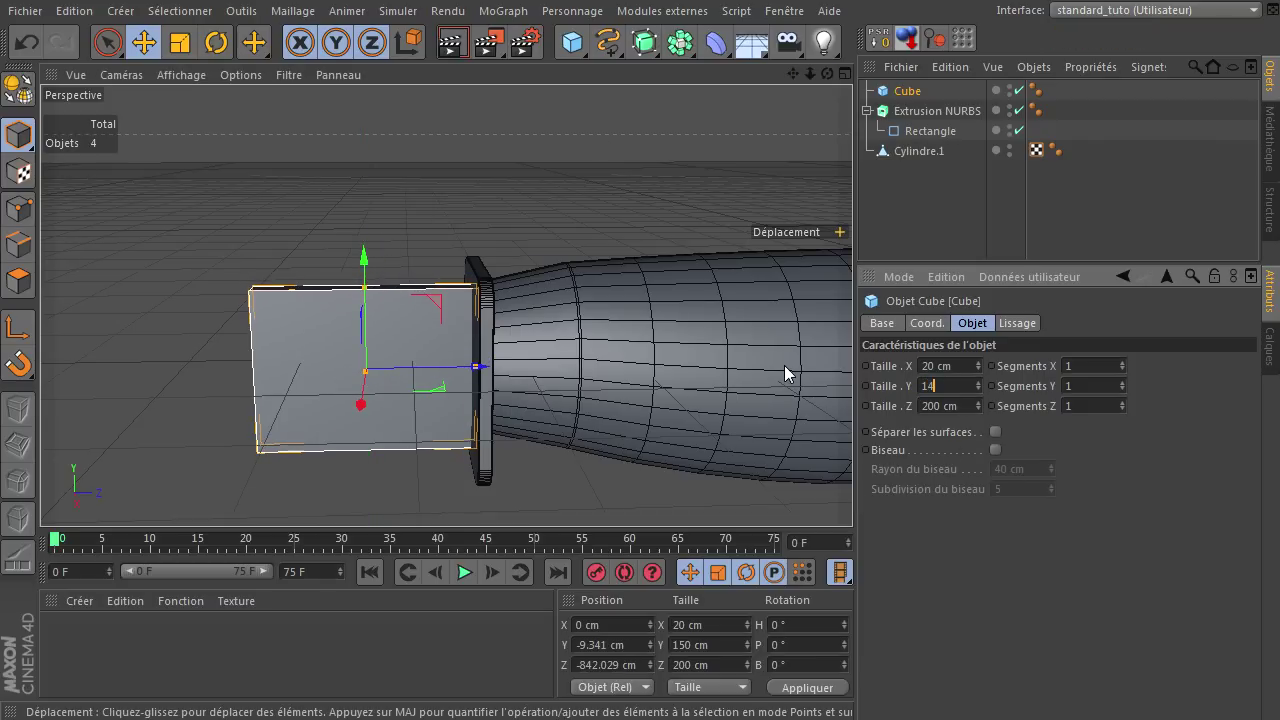
key("Return")
Step: Raise the cube along Y to about 0.6 cm so that it is nearly centred on the end plate
left_click_drag(826, 73, 658, 152)
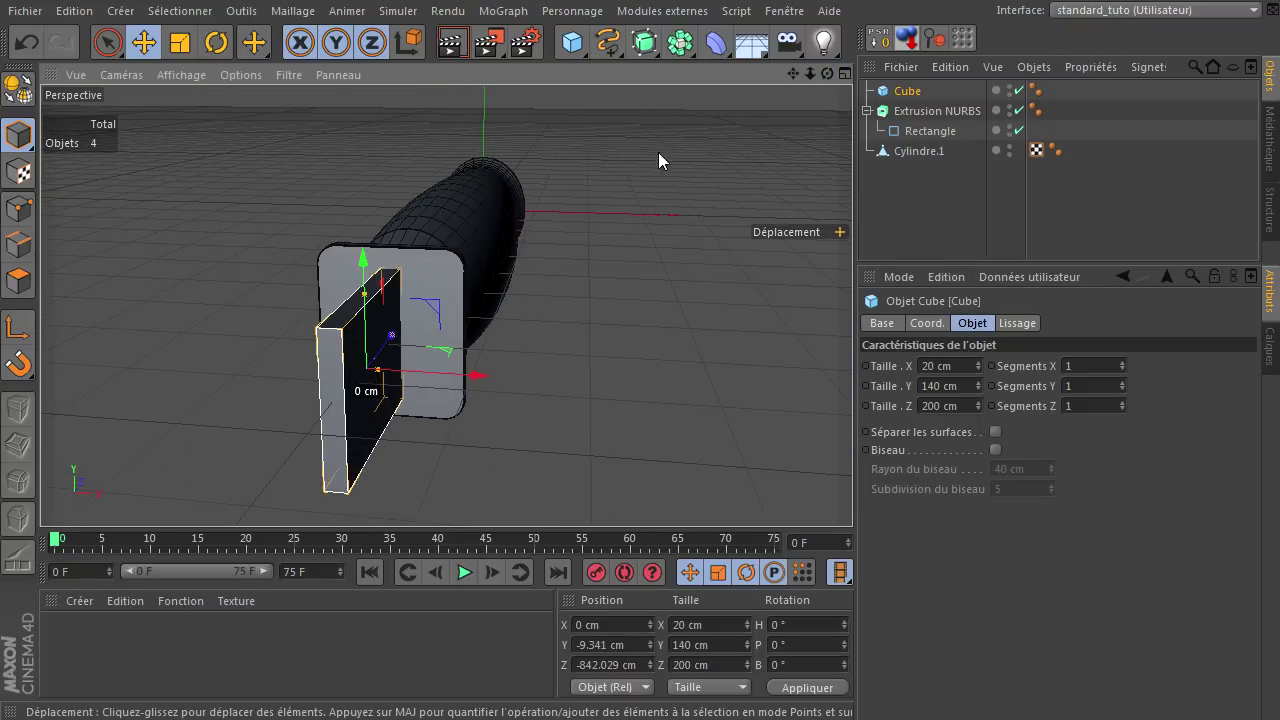
mouse_move(376, 258)
left_mouse_down()
mouse_move(366, 271)
mouse_move(364, 246)
left_mouse_up()
left_click_drag(827, 73, 852, 490)
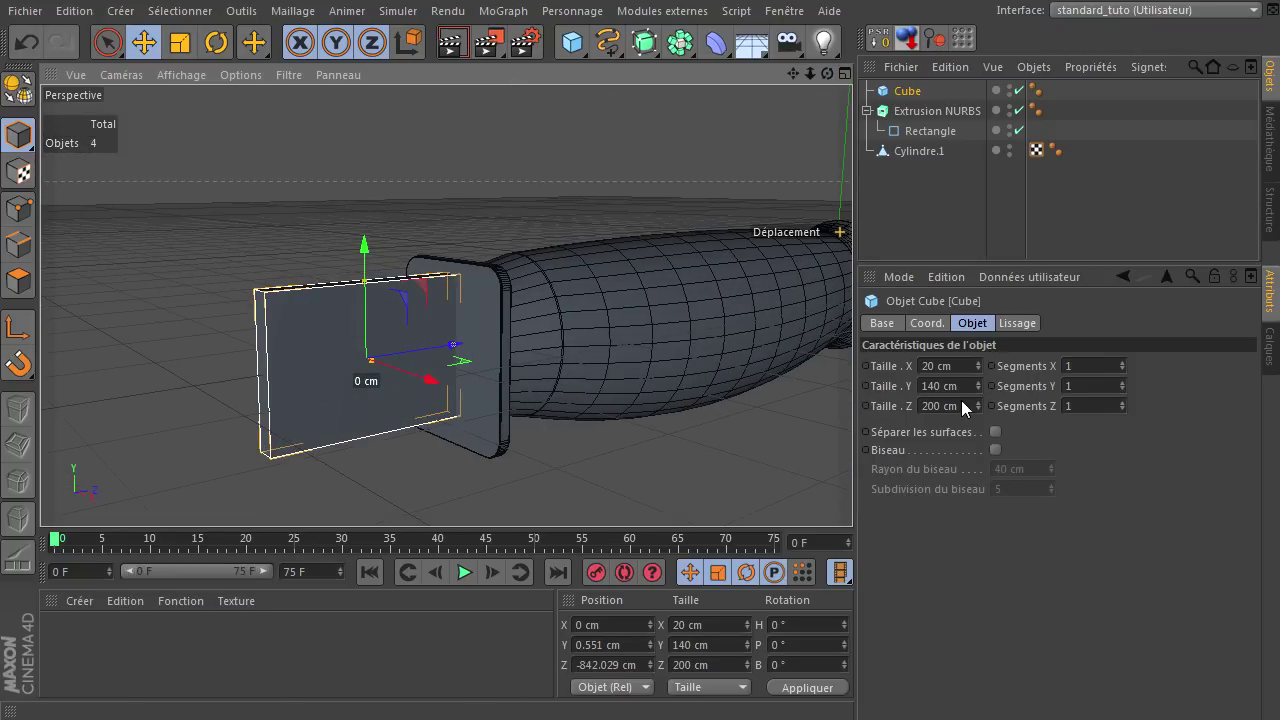
Step: Lengthen the thin cube into a long blade by setting its Z size to 1000 cm
scroll(790, 450, "down", 5)
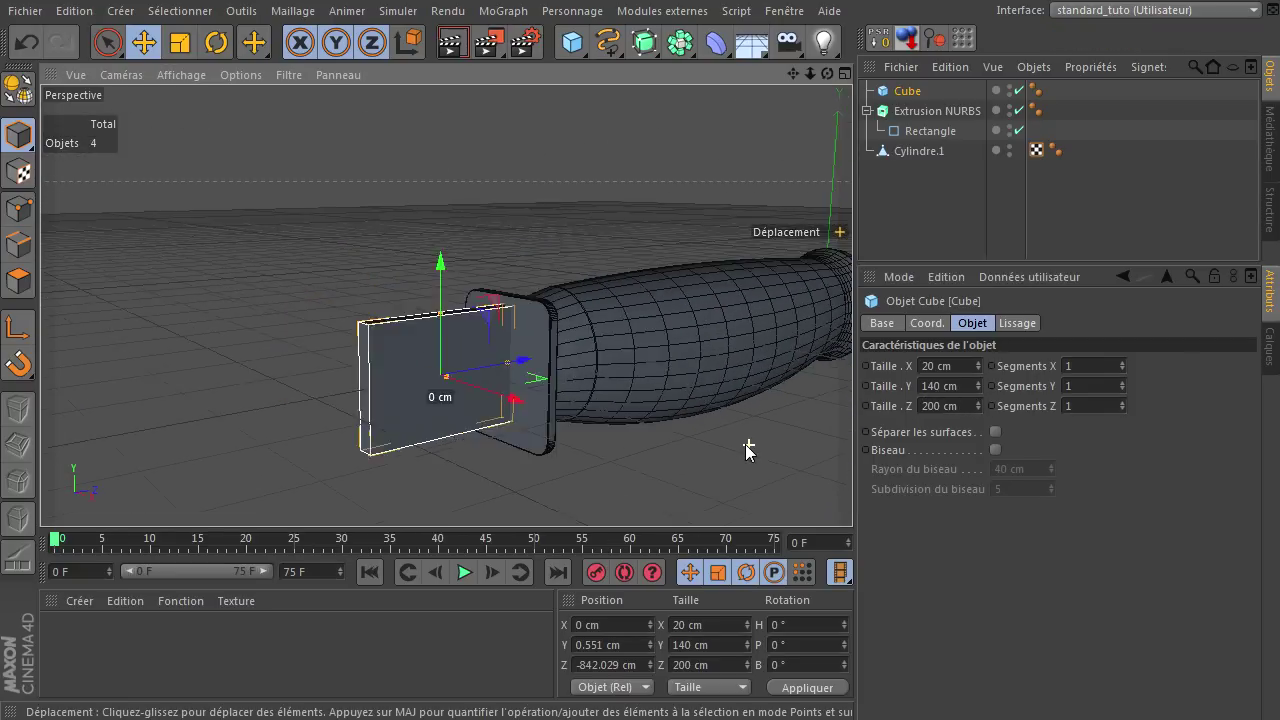
scroll(737, 451, "down", 2)
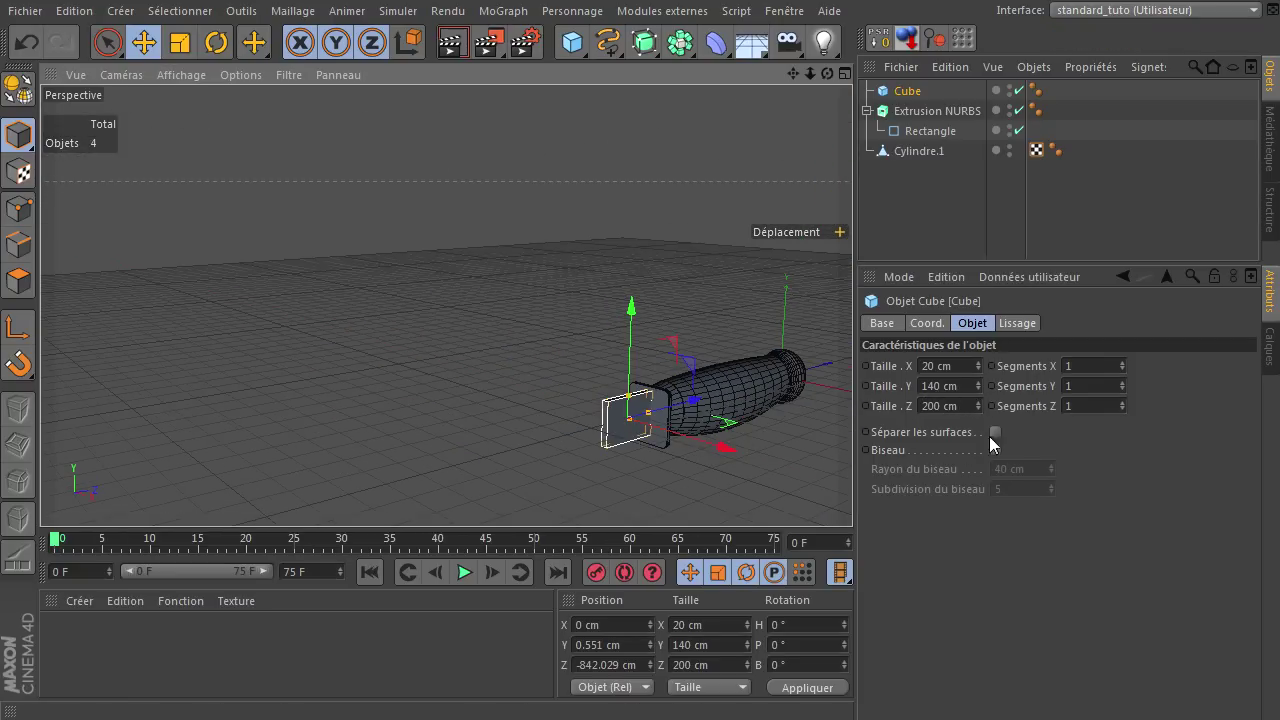
left_click(973, 404)
type("1000")
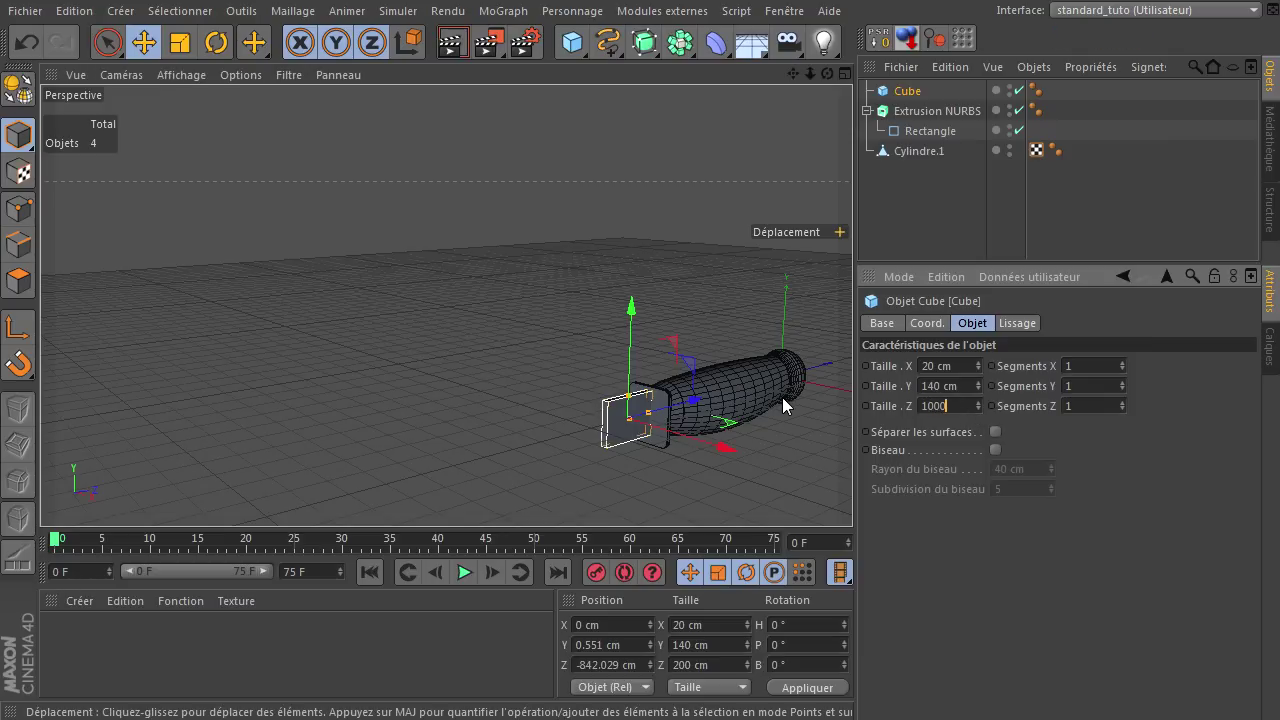
key("Return")
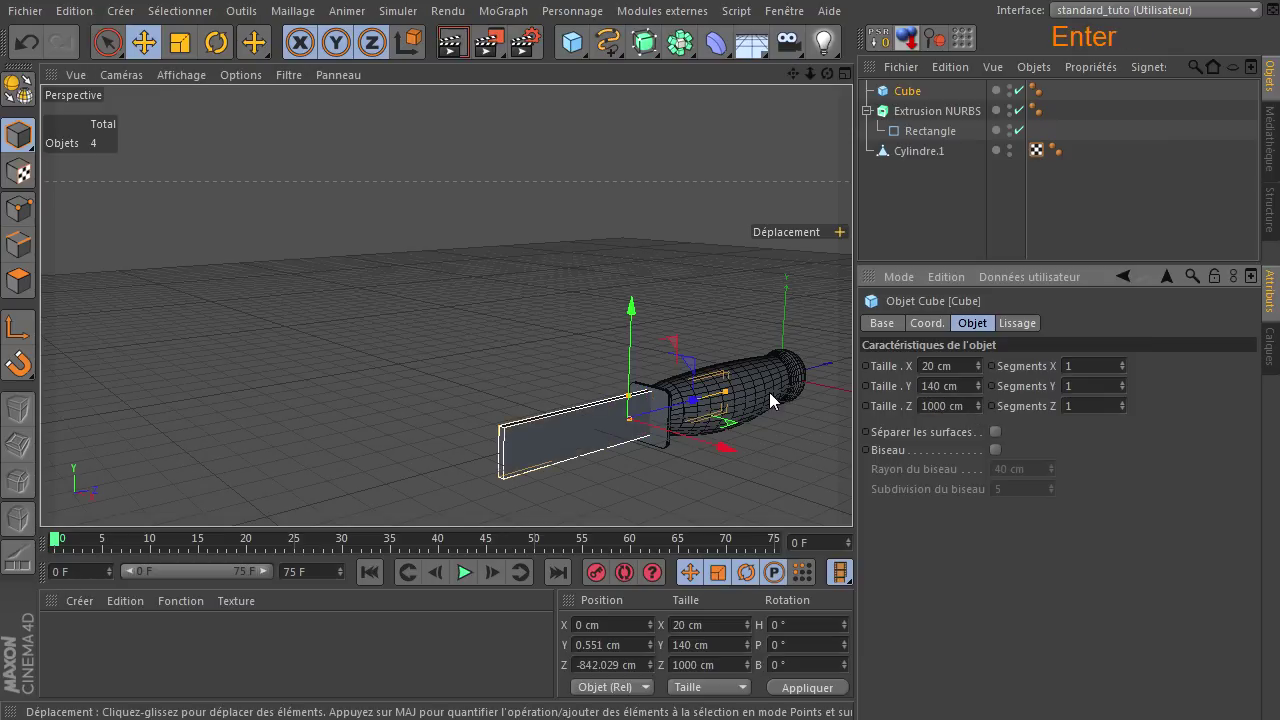
Step: Move the lengthened cube along Z to about -1240 cm in the right view, with its end inside the end plate, and deselect it
left_click_drag(680, 410, 582, 430)
middle_click(560, 268)
middle_click(249, 361)
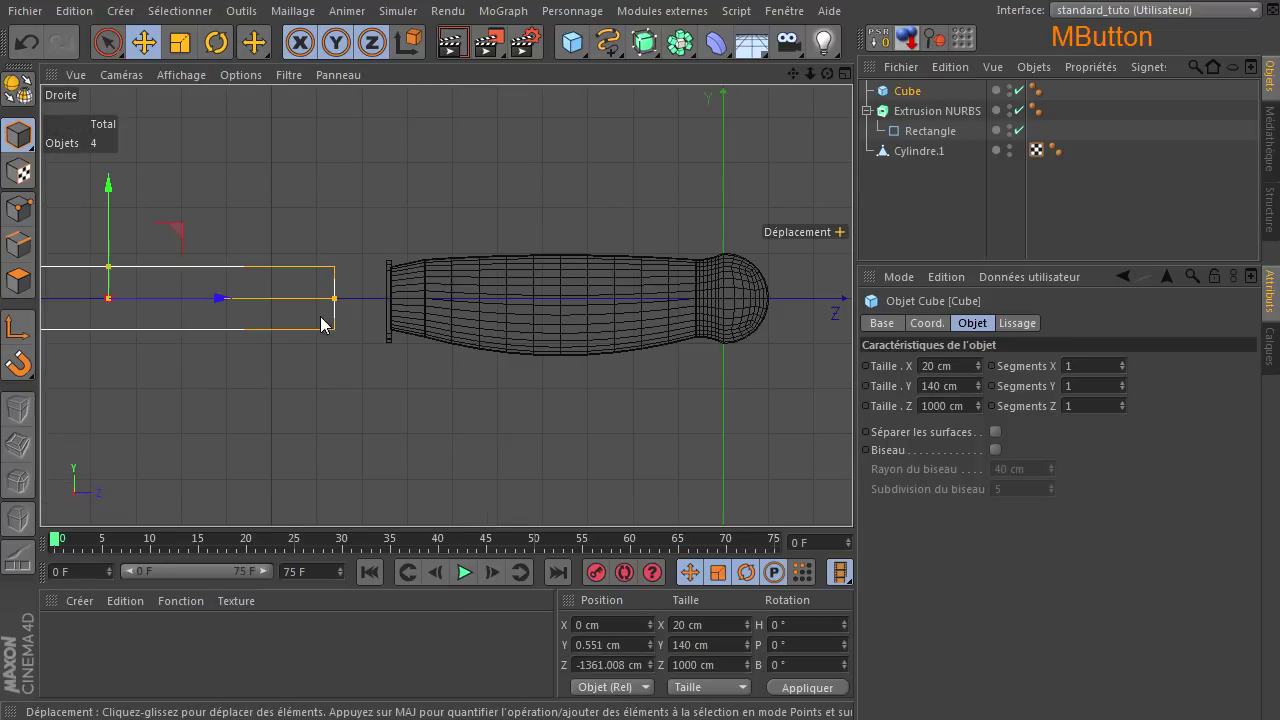
left_click_drag(792, 74, 672, 149)
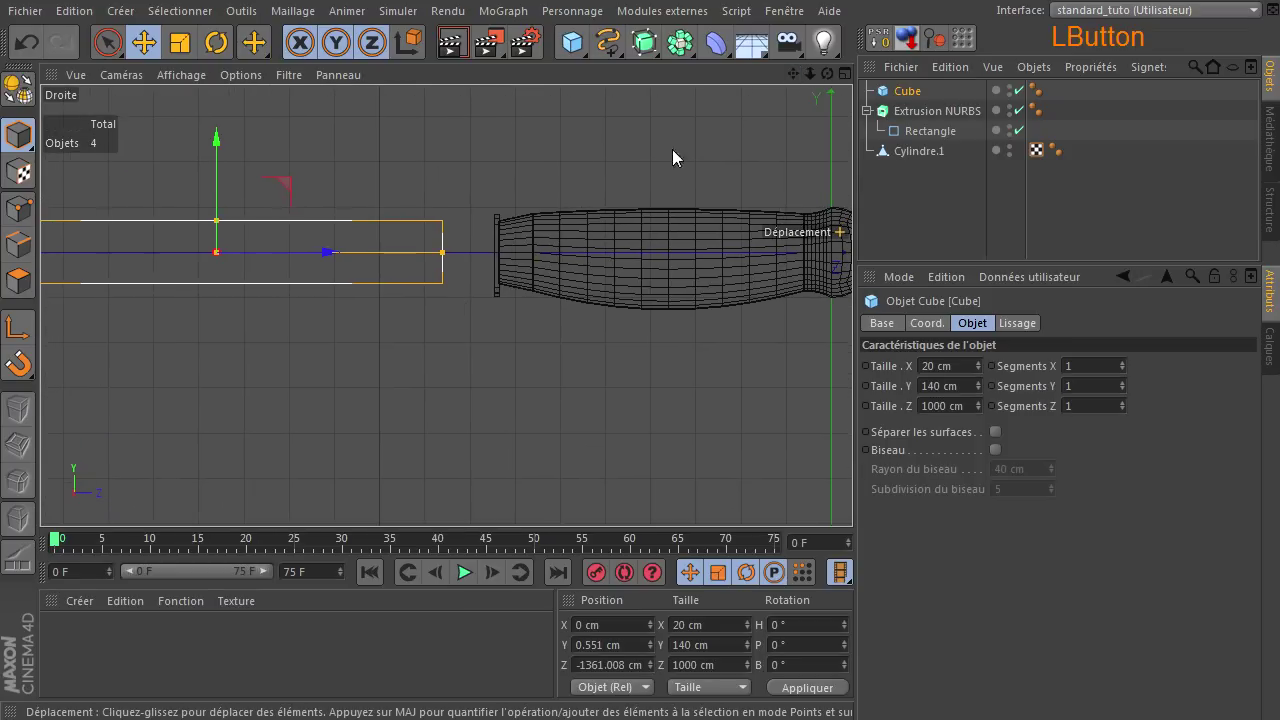
scroll(496, 237, "up", 2)
scroll(496, 237, "up", 5)
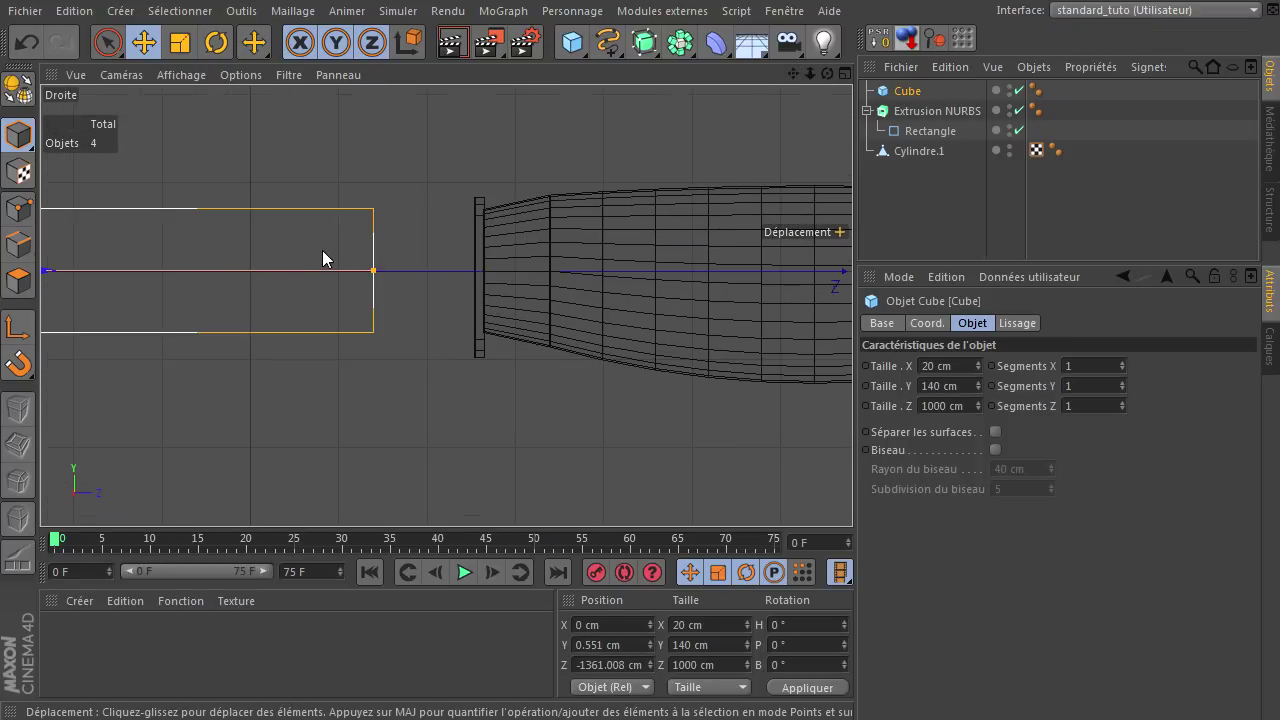
left_click_drag(80, 269, 174, 271)
left_click(176, 388)
key("h")
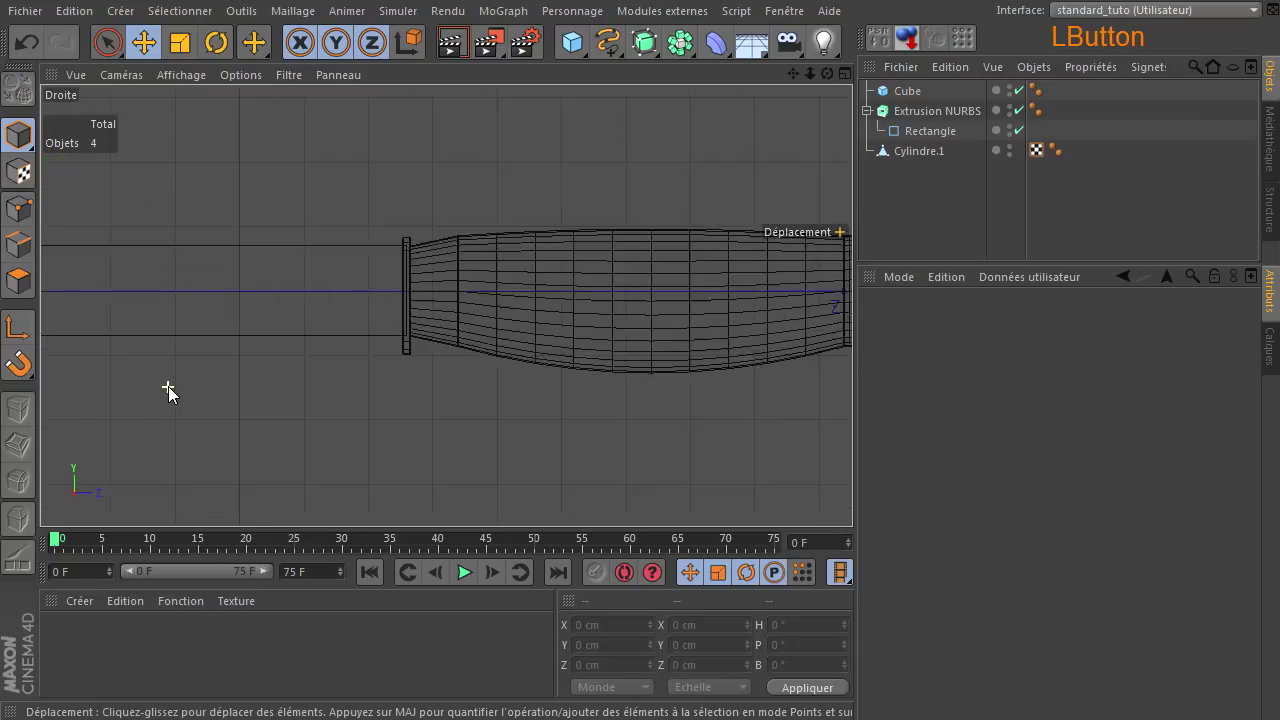
left_click_drag(790, 73, 215, 322)
middle_click(297, 325)
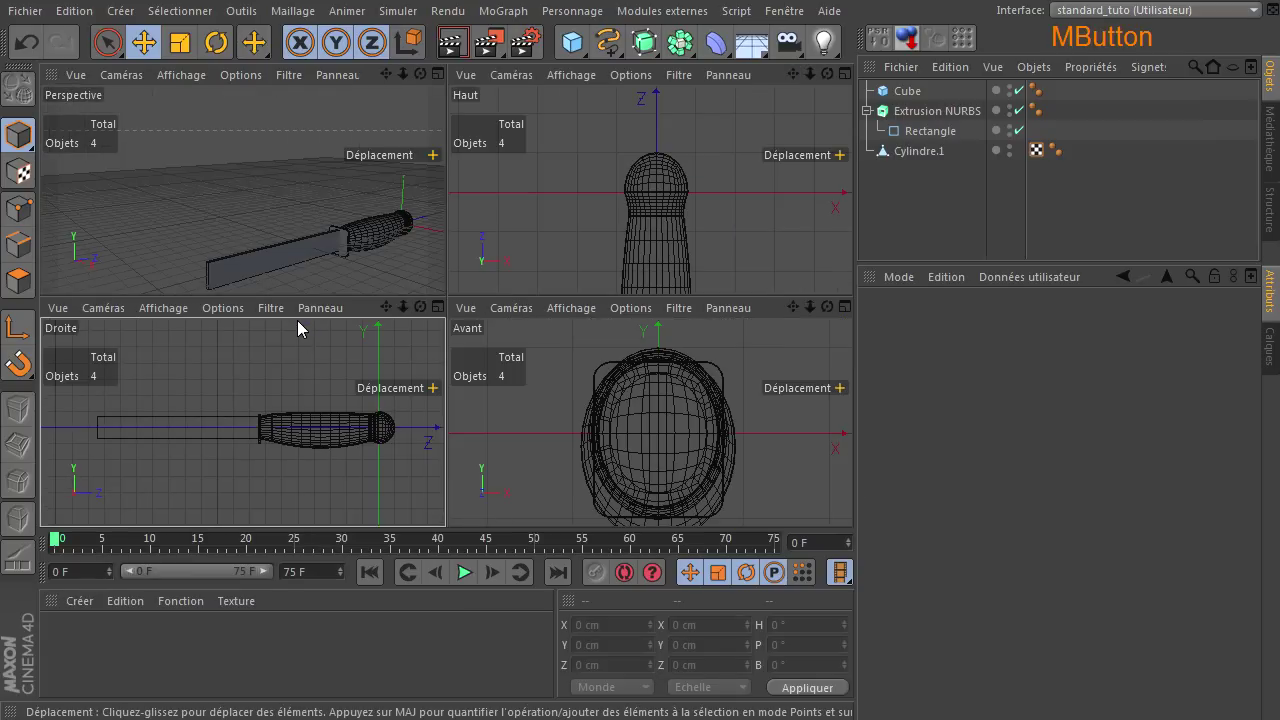
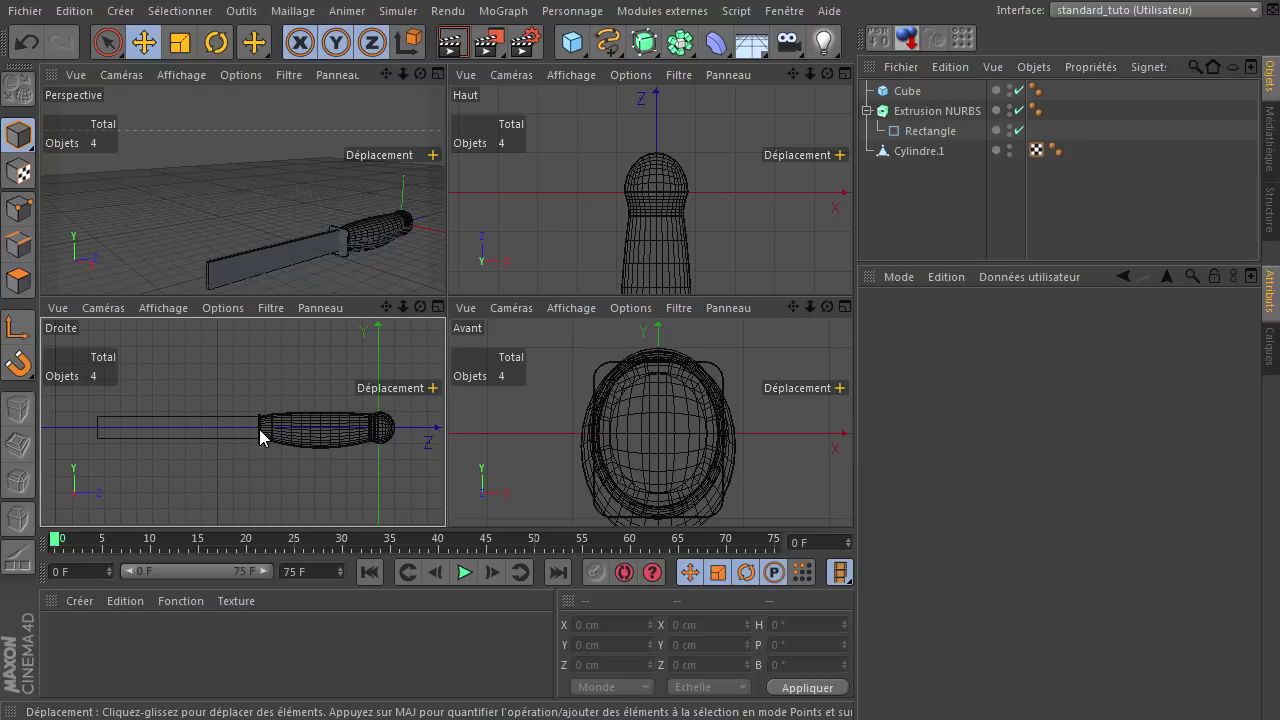
Step: Select the blade cube with the right view focused on its joint with the end plate
scroll(285, 427, "up", 5)
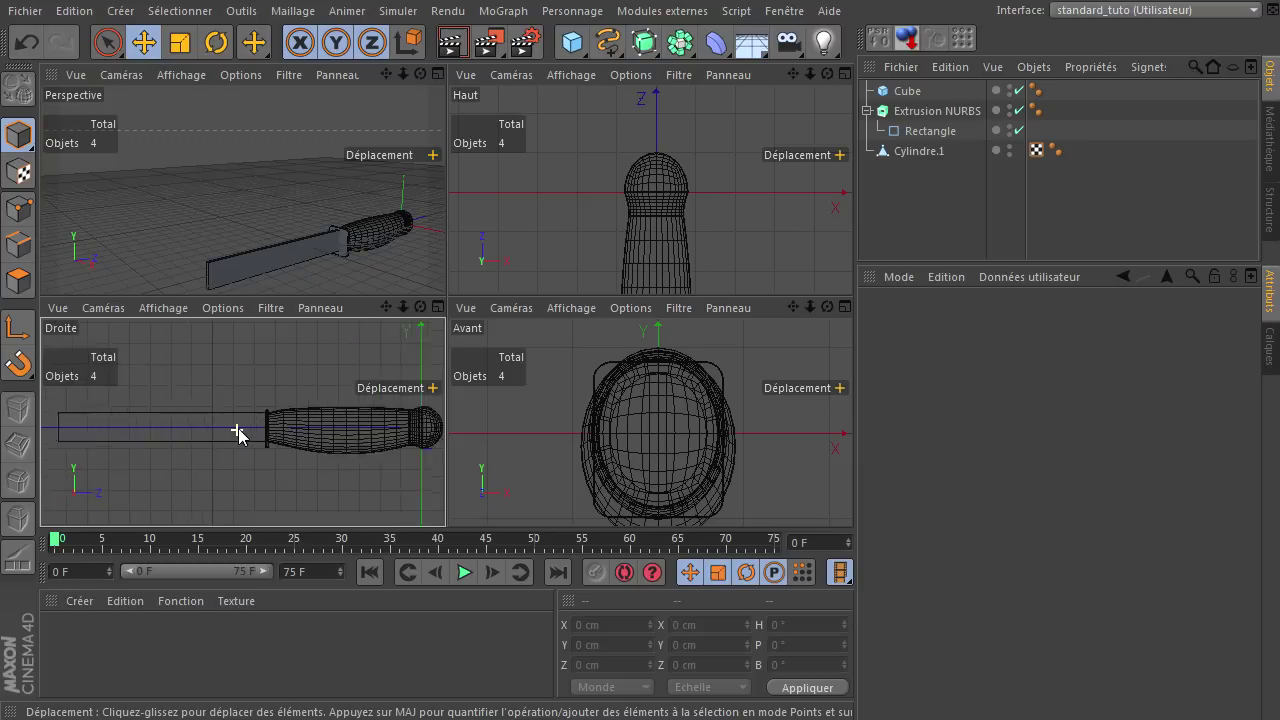
middle_click(258, 368)
scroll(259, 360, "up", 1)
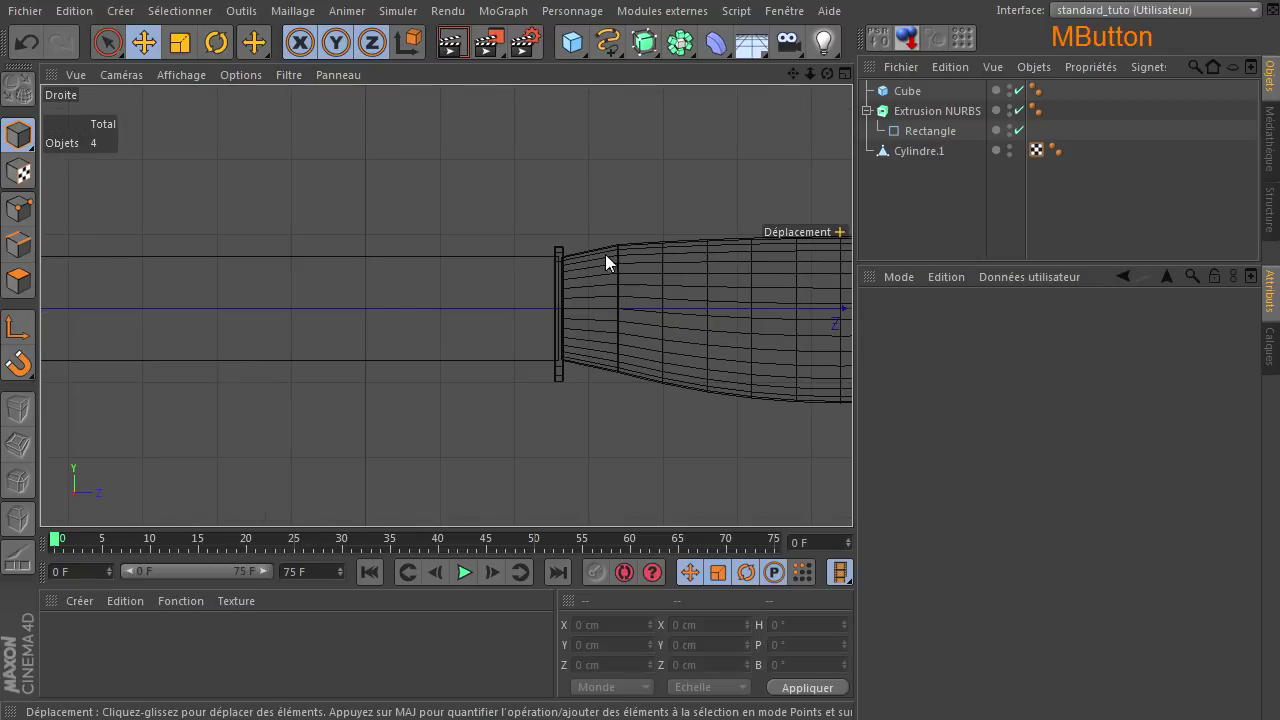
left_click(906, 91)
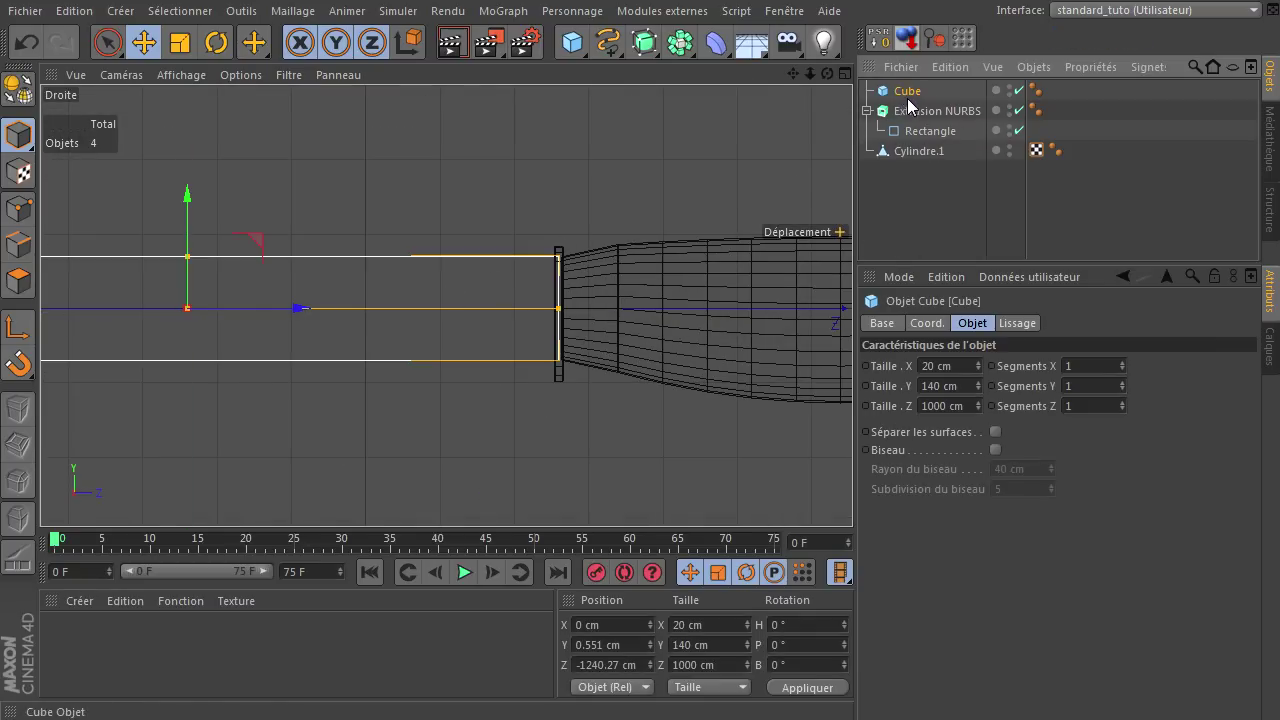
Step: Set the cube's Z segments to 10
left_click(1090, 406)
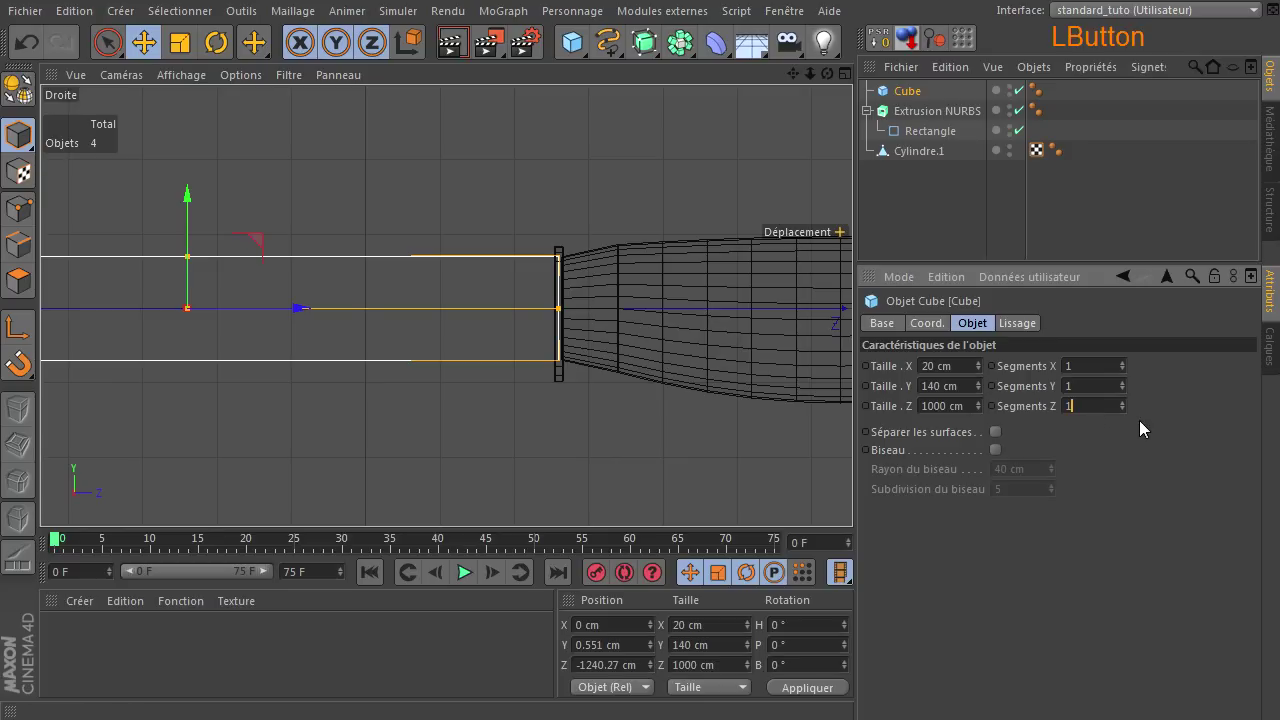
type("0")
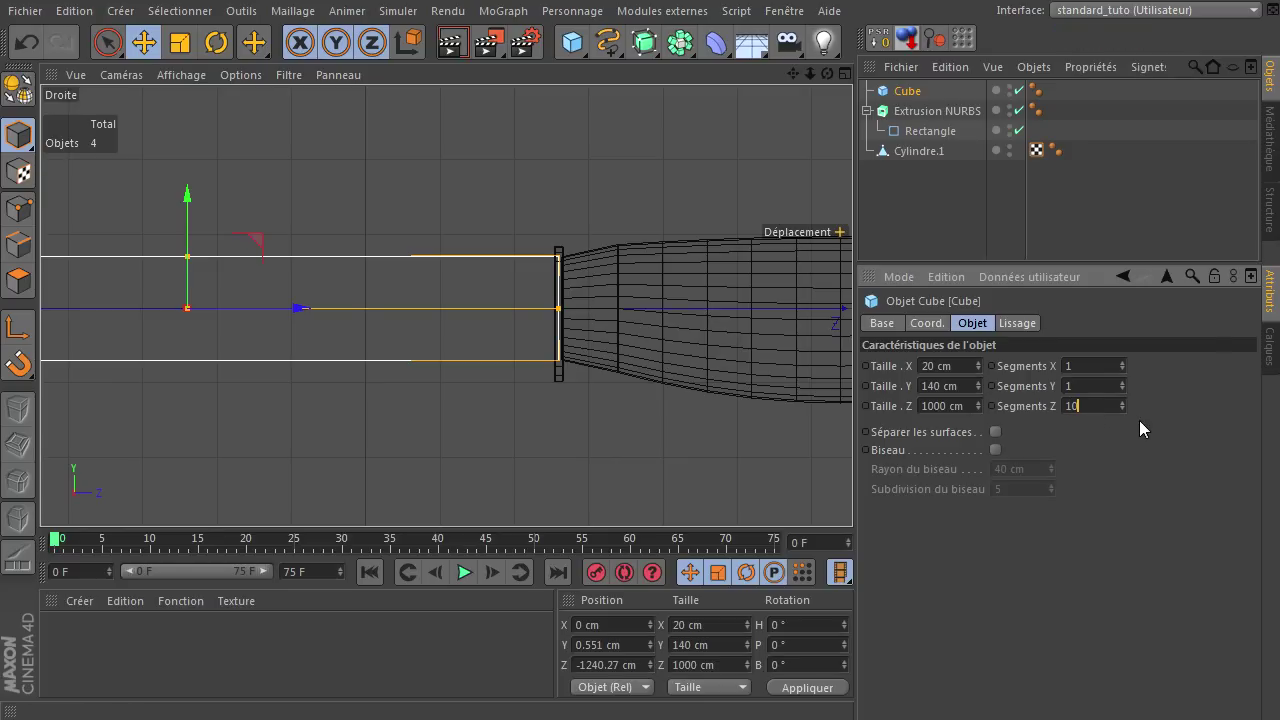
key("Return")
Step: Set the cube's X segments to 2 so its narrow thickness is divided down the middle
middle_click(558, 161)
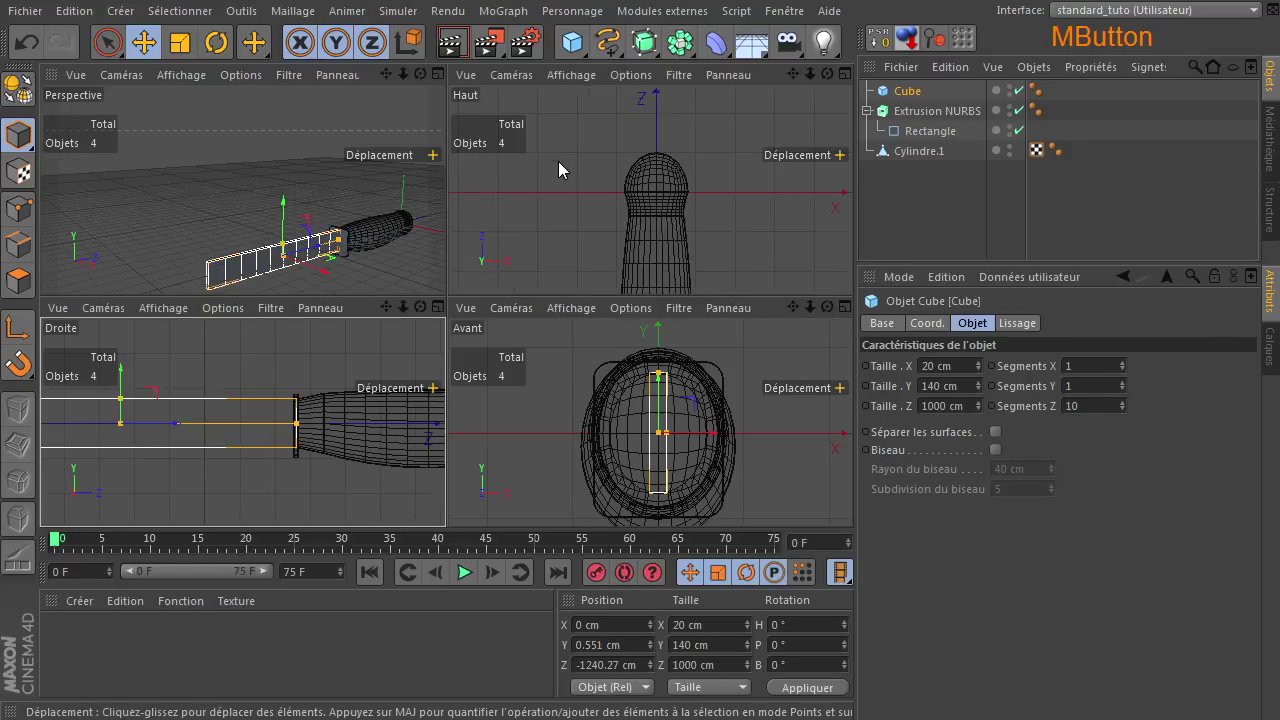
middle_click(306, 211)
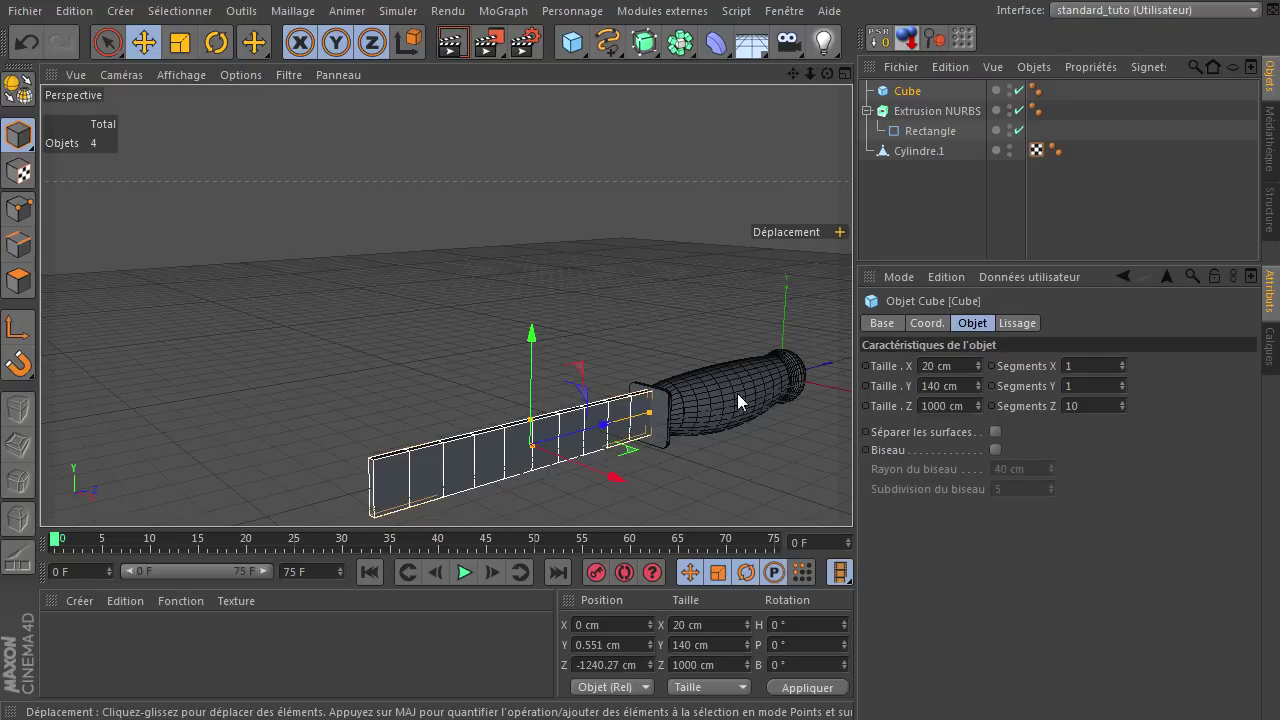
scroll(409, 449, "up", 5)
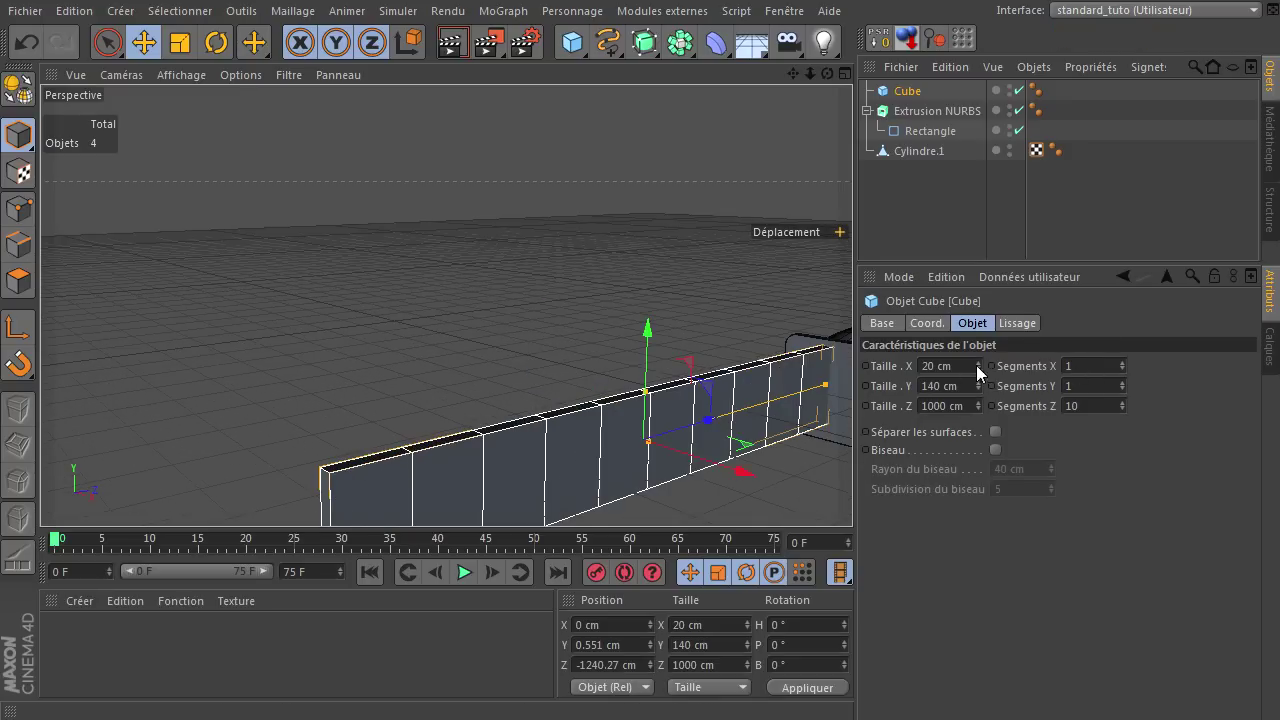
left_click(1089, 366)
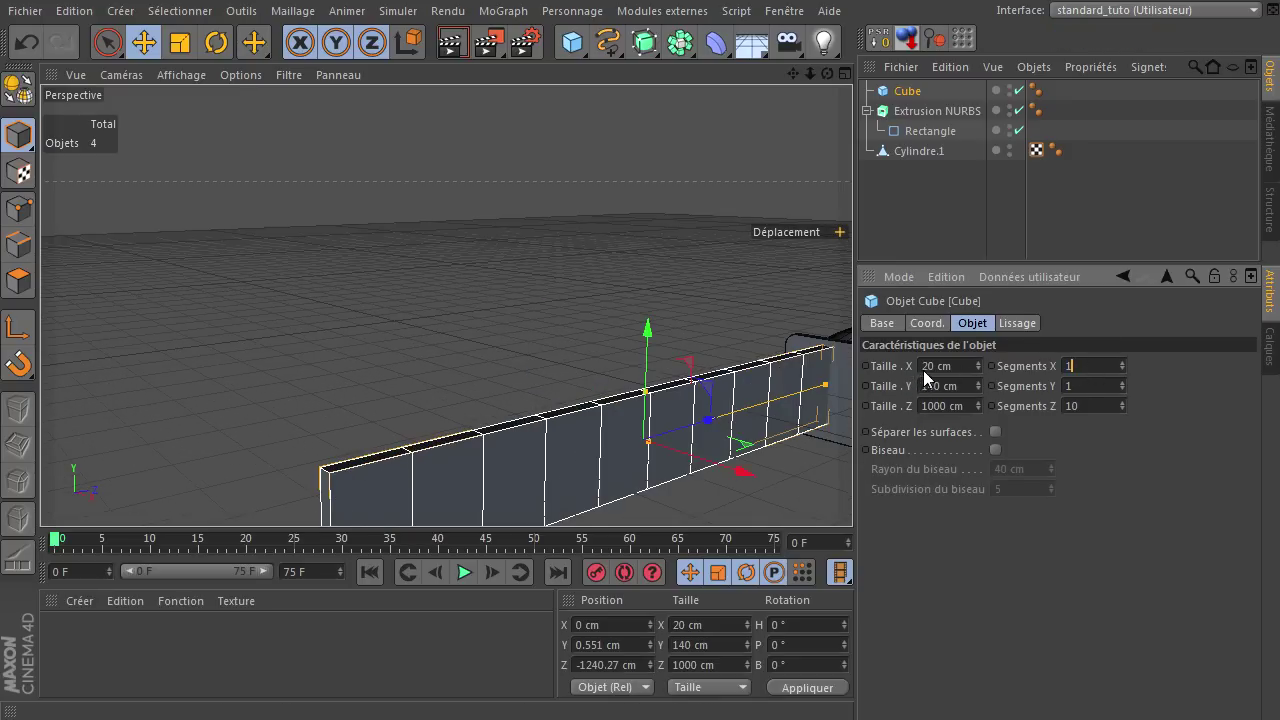
double_click(1097, 371)
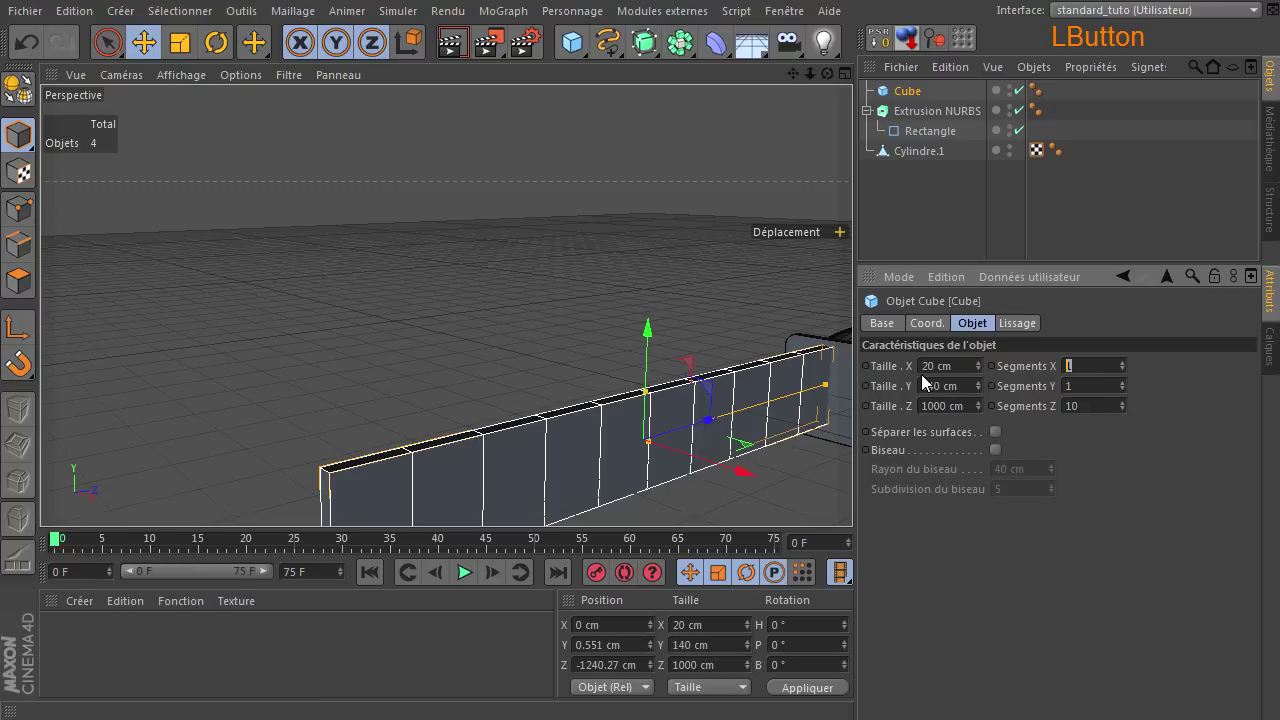
type("2")
key("Return")
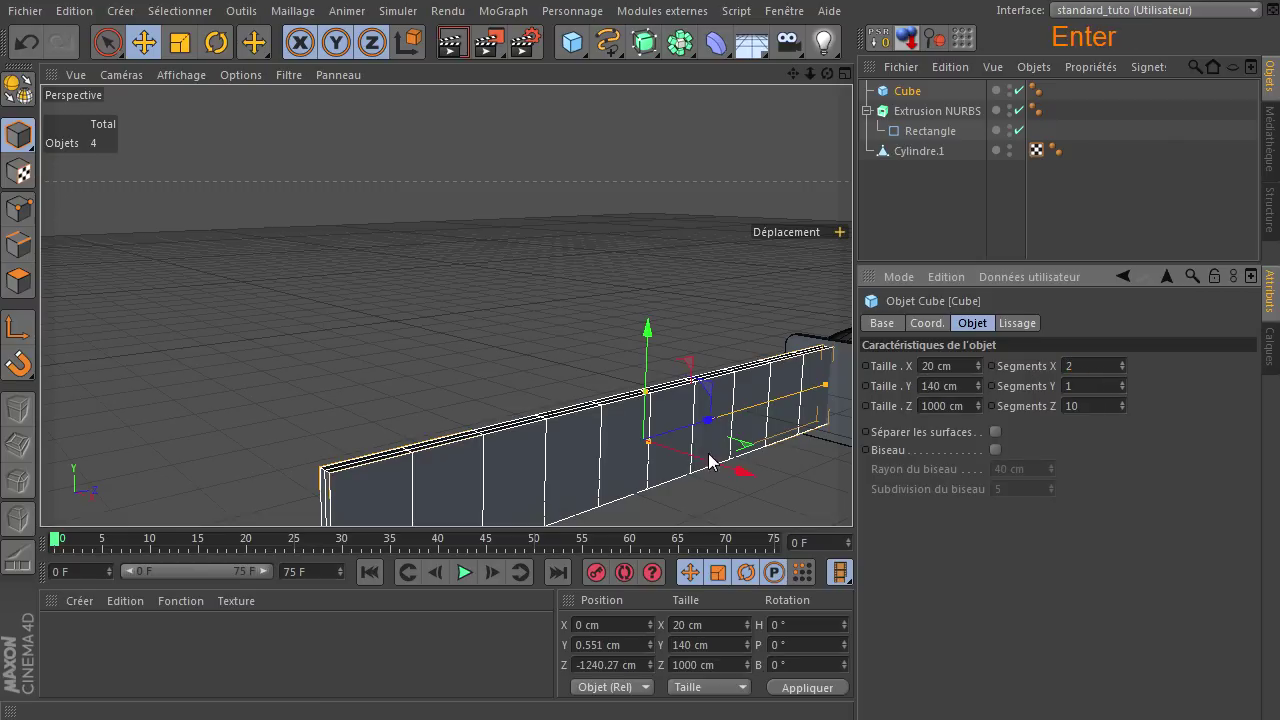
Step: Set the timeline's end frame back to 75 F
scroll(317, 572, "up", 7)
scroll(291, 503, "up", 3)
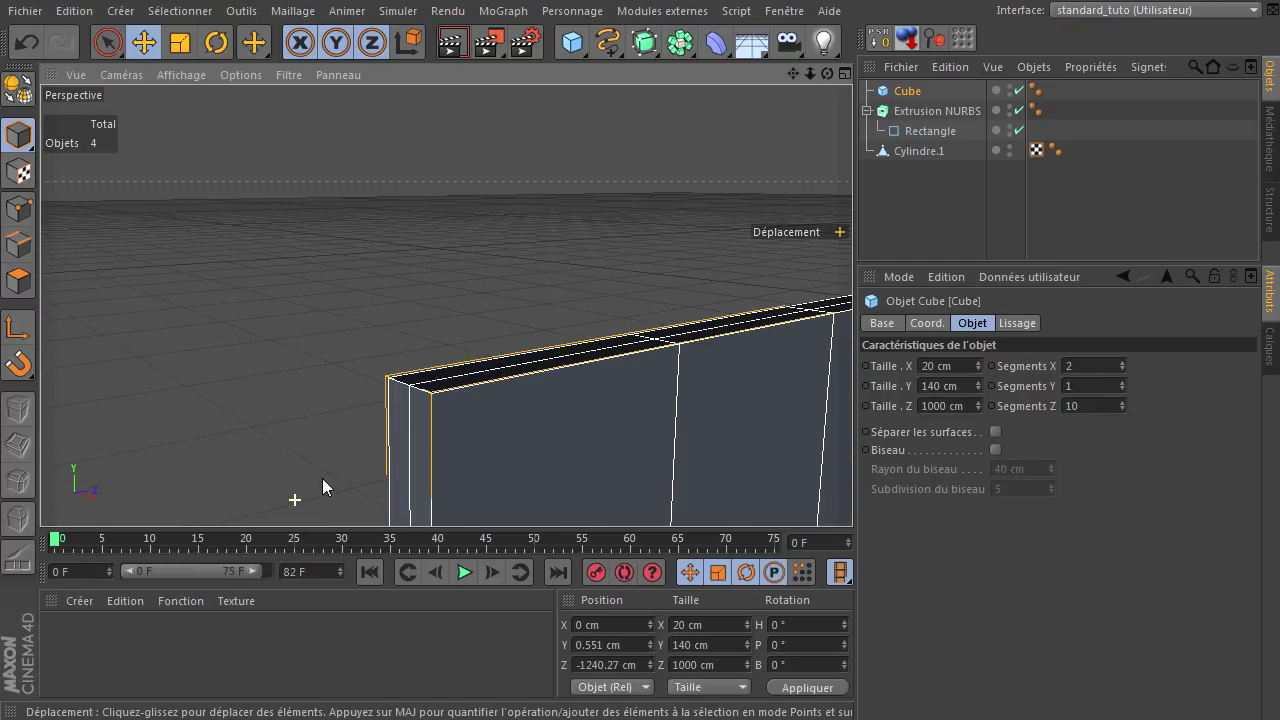
left_click(262, 571)
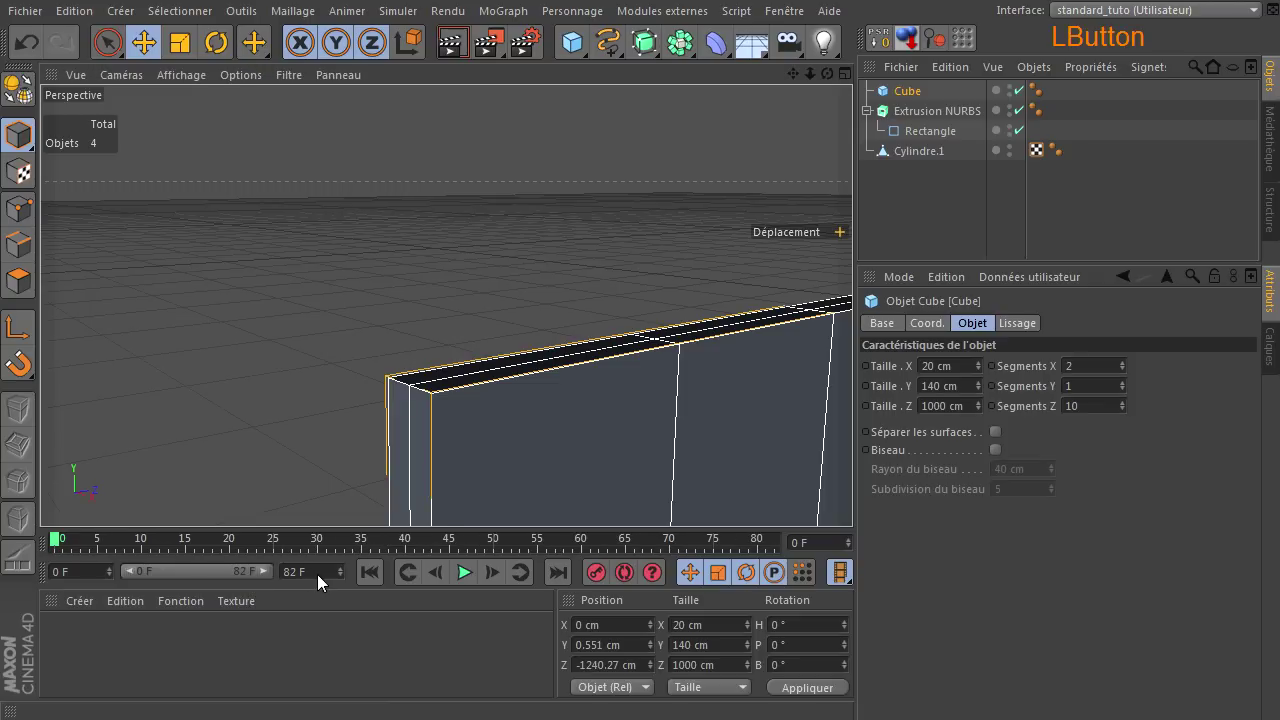
type("75")
key("Return")
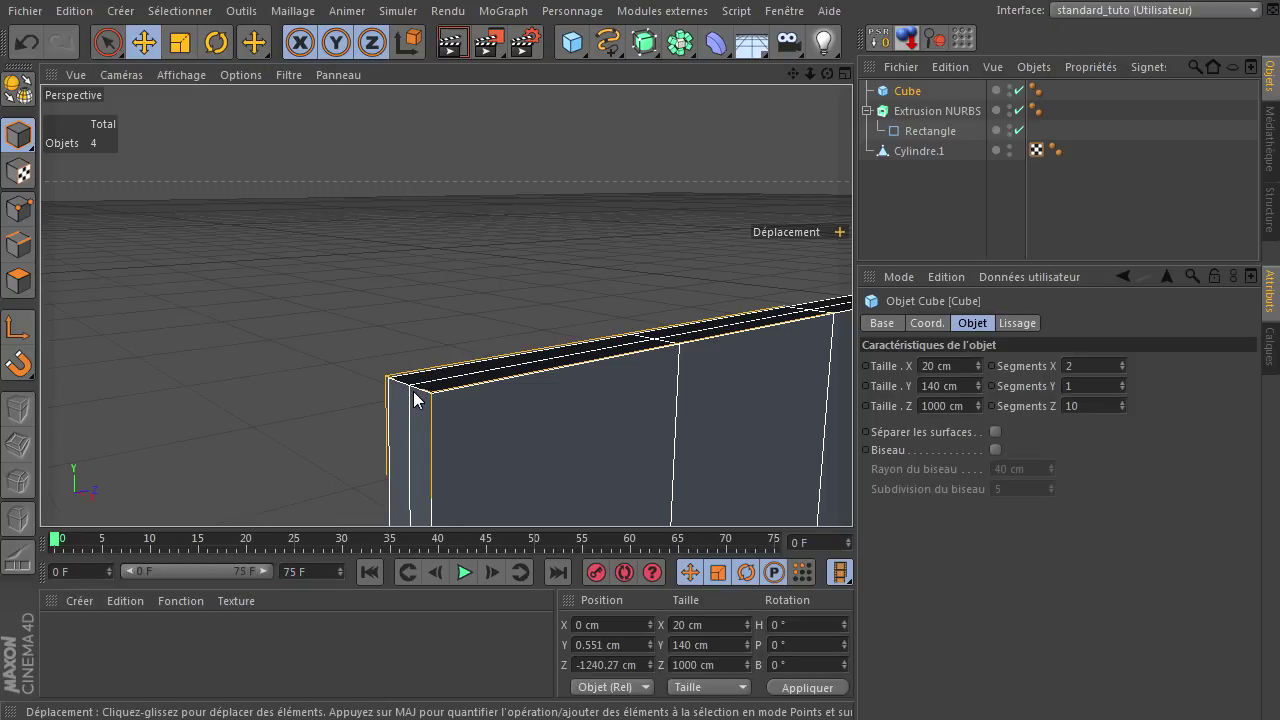
Step: Convert the parametric cube into an editable polygon object
scroll(478, 372, "down", 5)
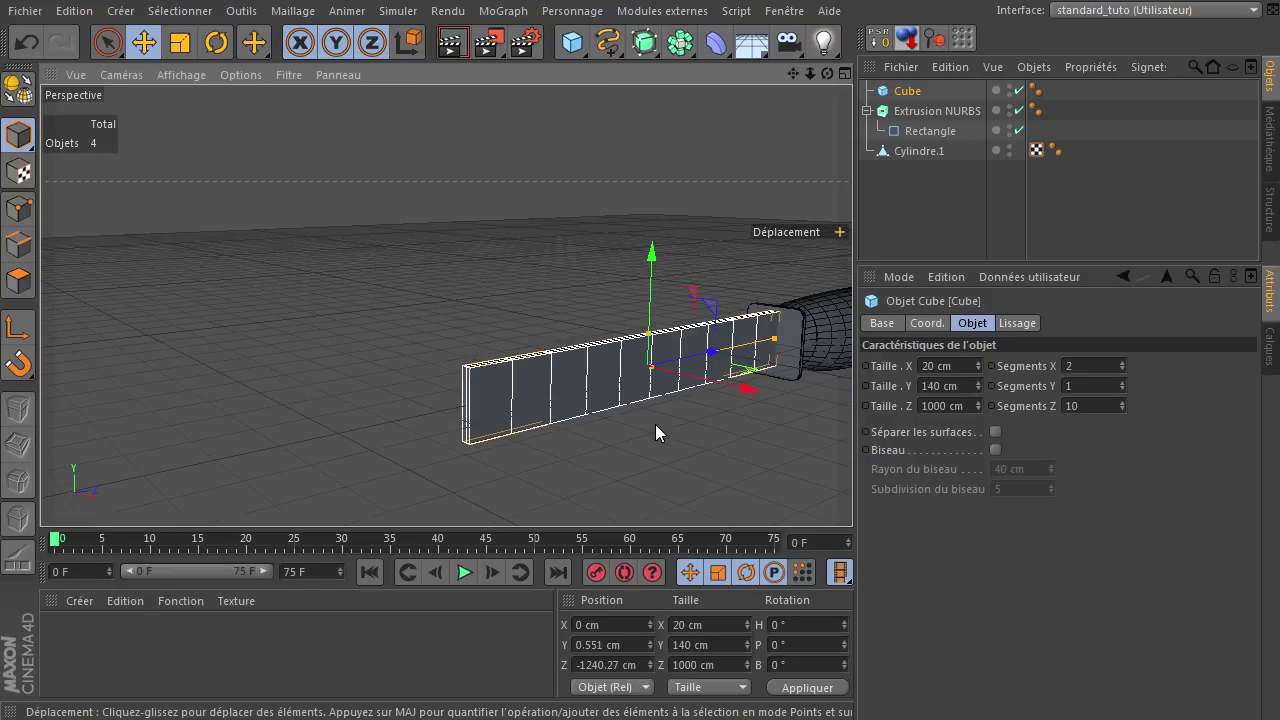
left_click(905, 91)
left_click(20, 95)
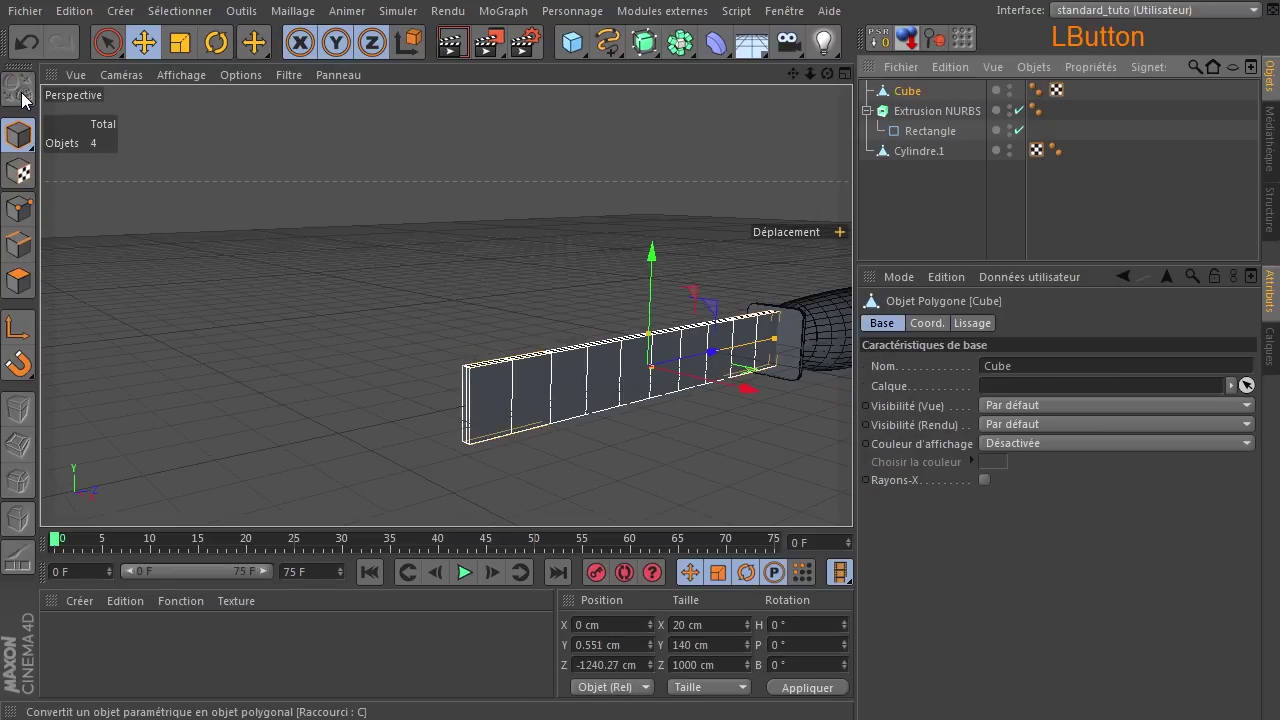
Step: Rename the Cylindre.1 object as "manche et pommeau"
left_click(917, 151)
double_click(919, 151)
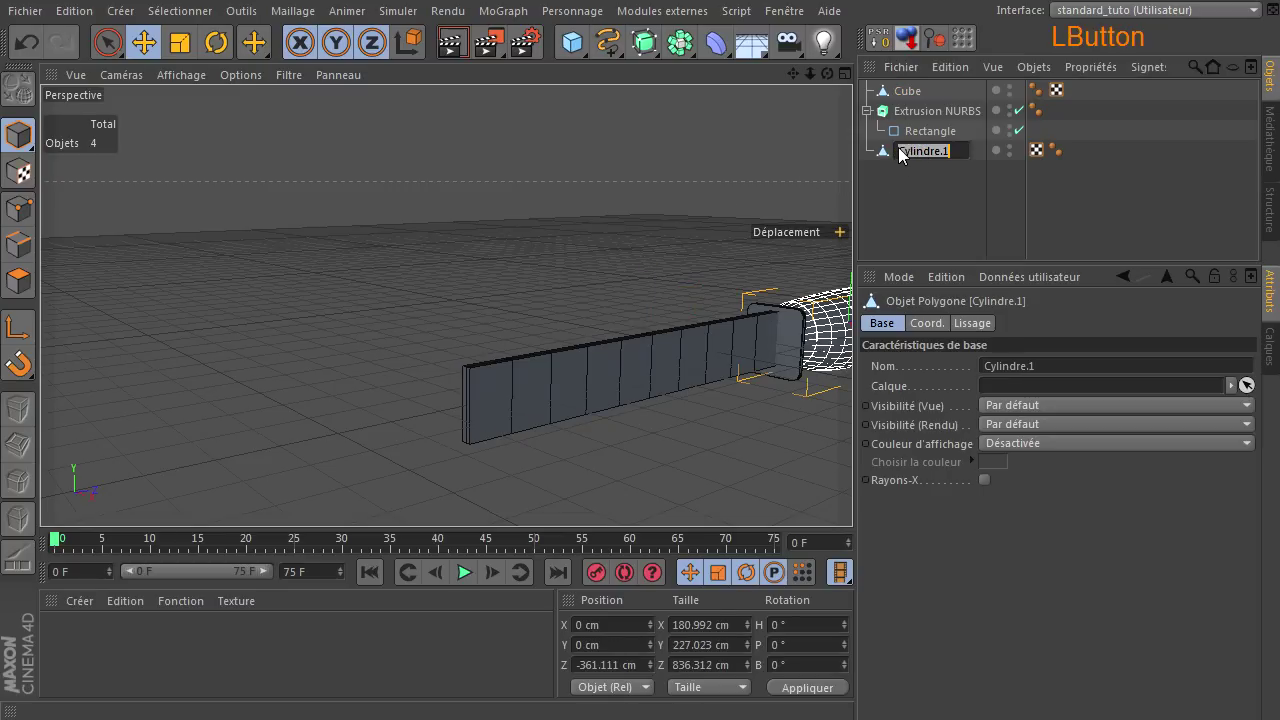
type("Planche e")
type("t pommeau")
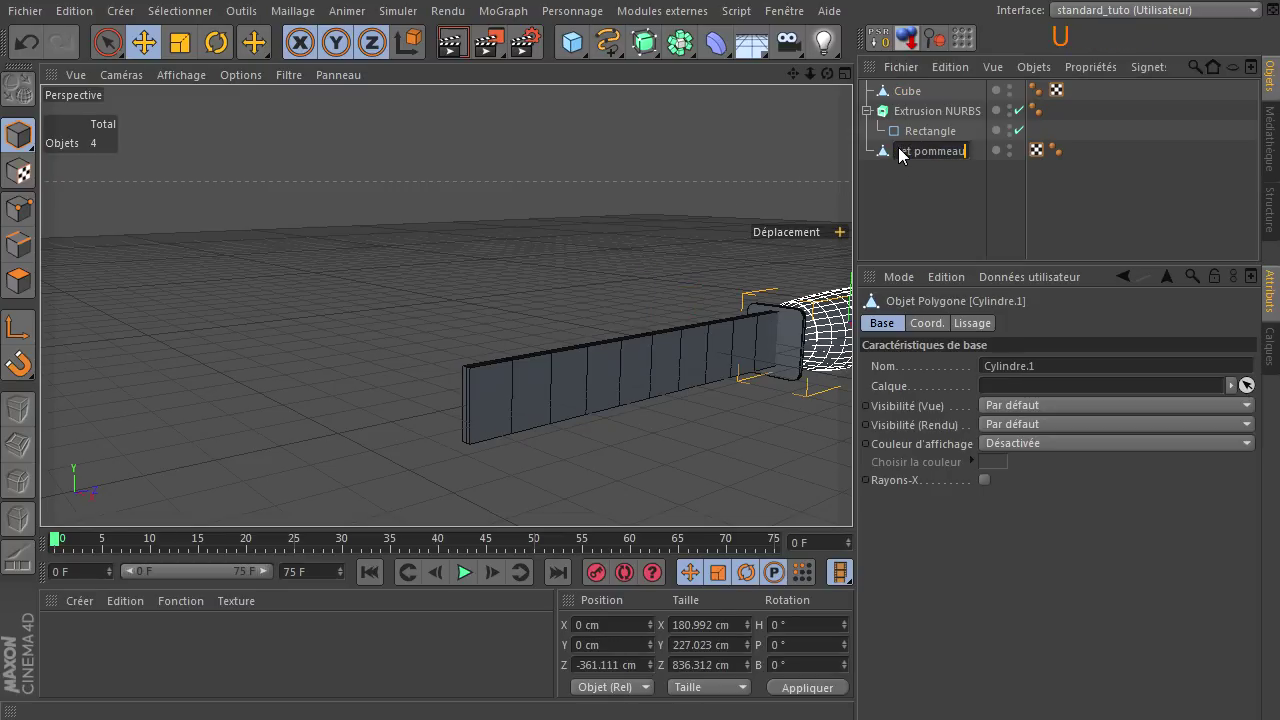
key("Return")
Step: Rename the Extrusion NURBS object as "garde" and the Cube object as "lame"
double_click(957, 111)
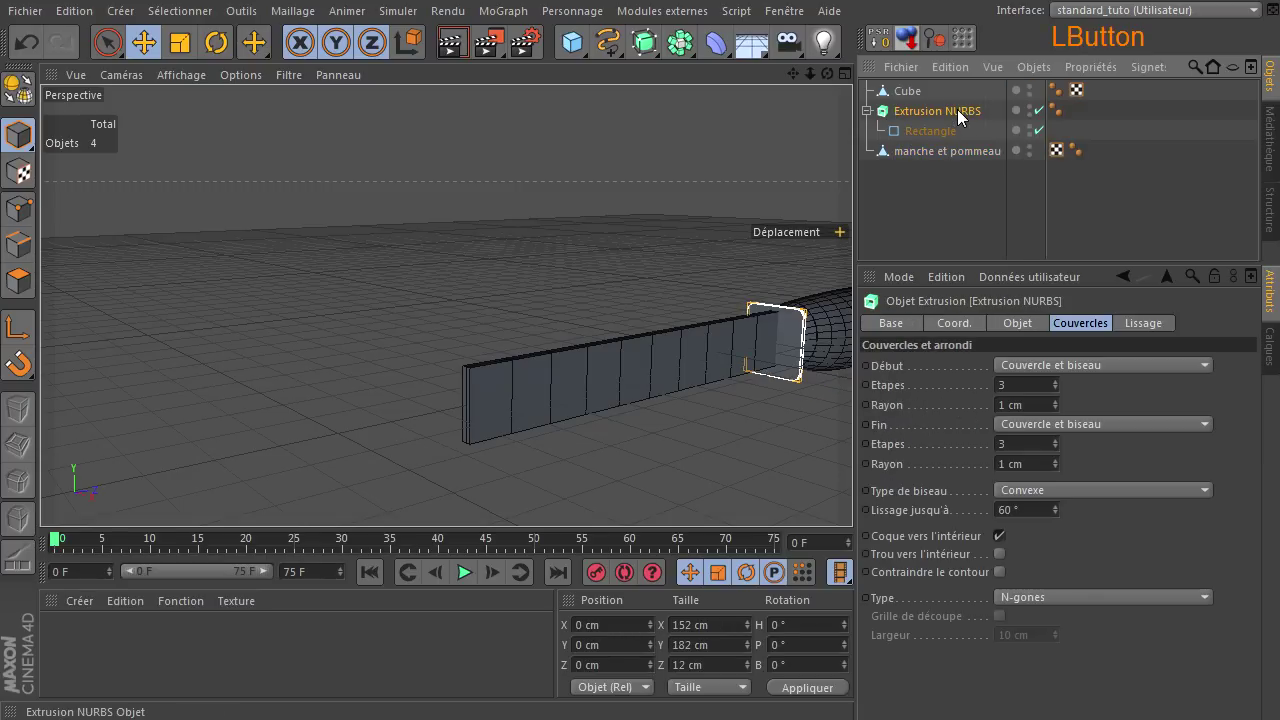
type("garde")
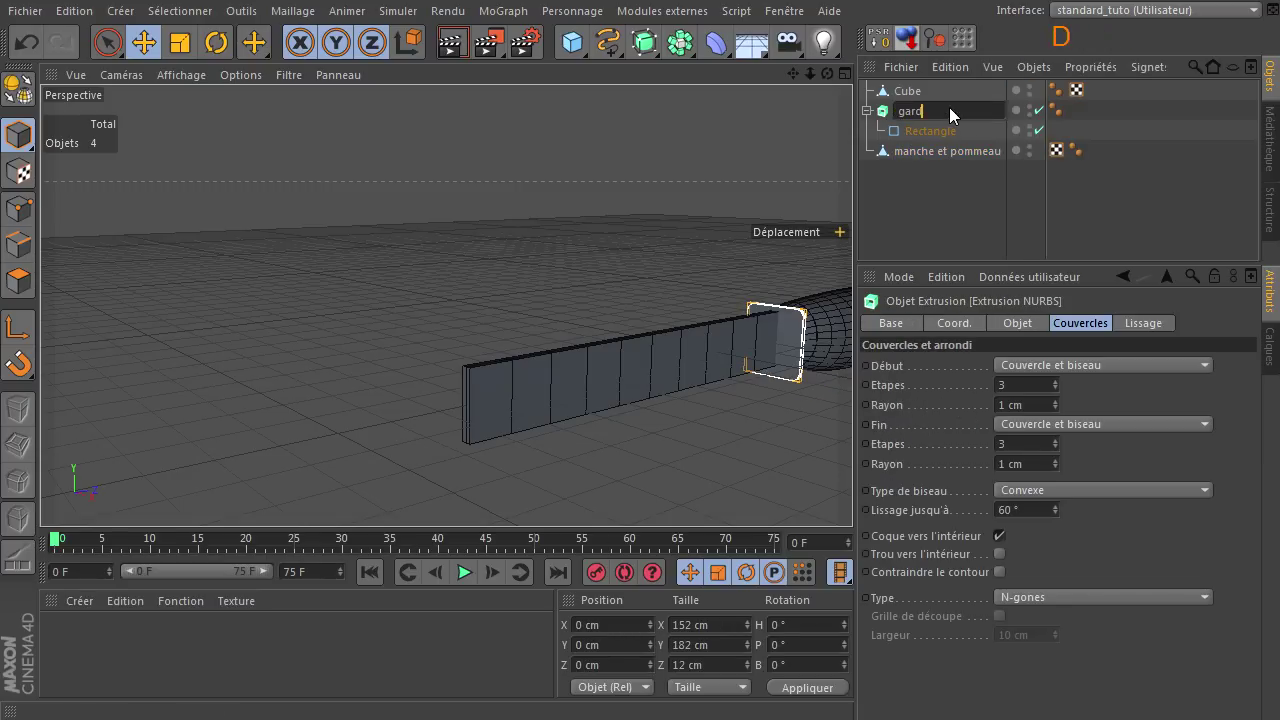
key("Return")
left_click(915, 91)
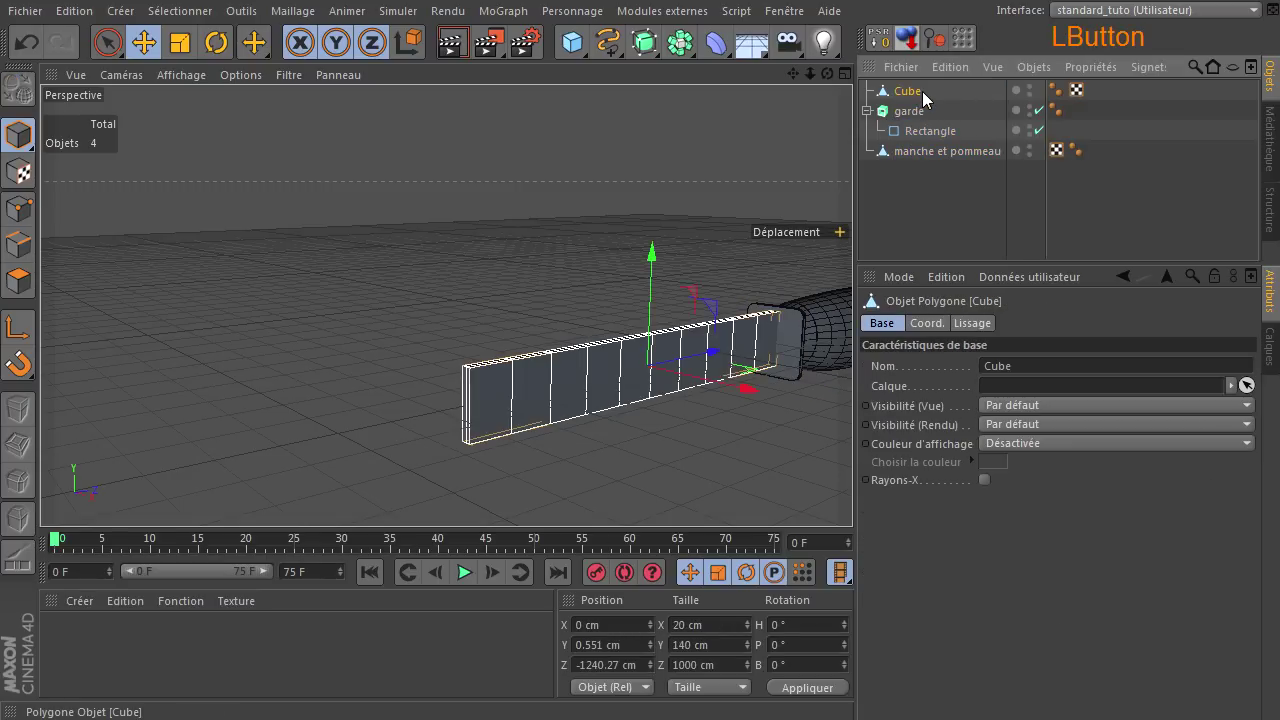
double_click(922, 91)
type("lame")
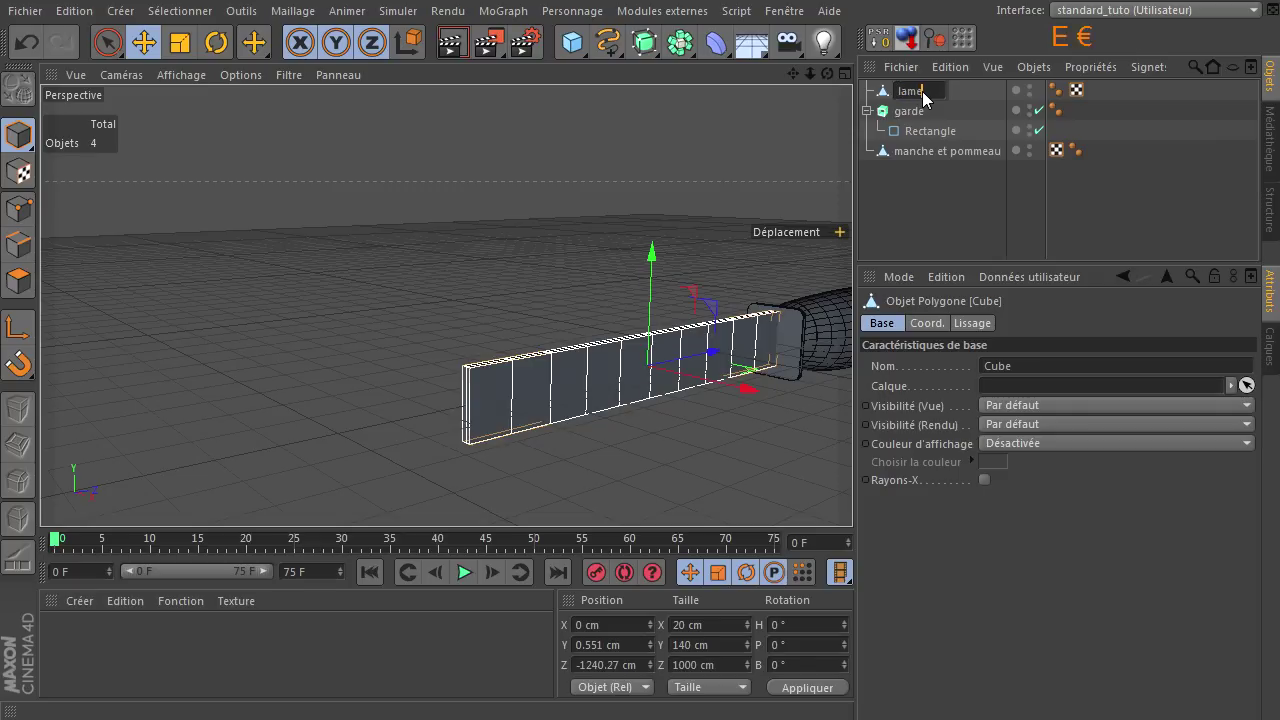
key("Return")
Step: Add a Hyper NURBS object and make the lame mesh its child
left_click_drag(792, 74, 852, 490)
left_click_drag(645, 42, 726, 69)
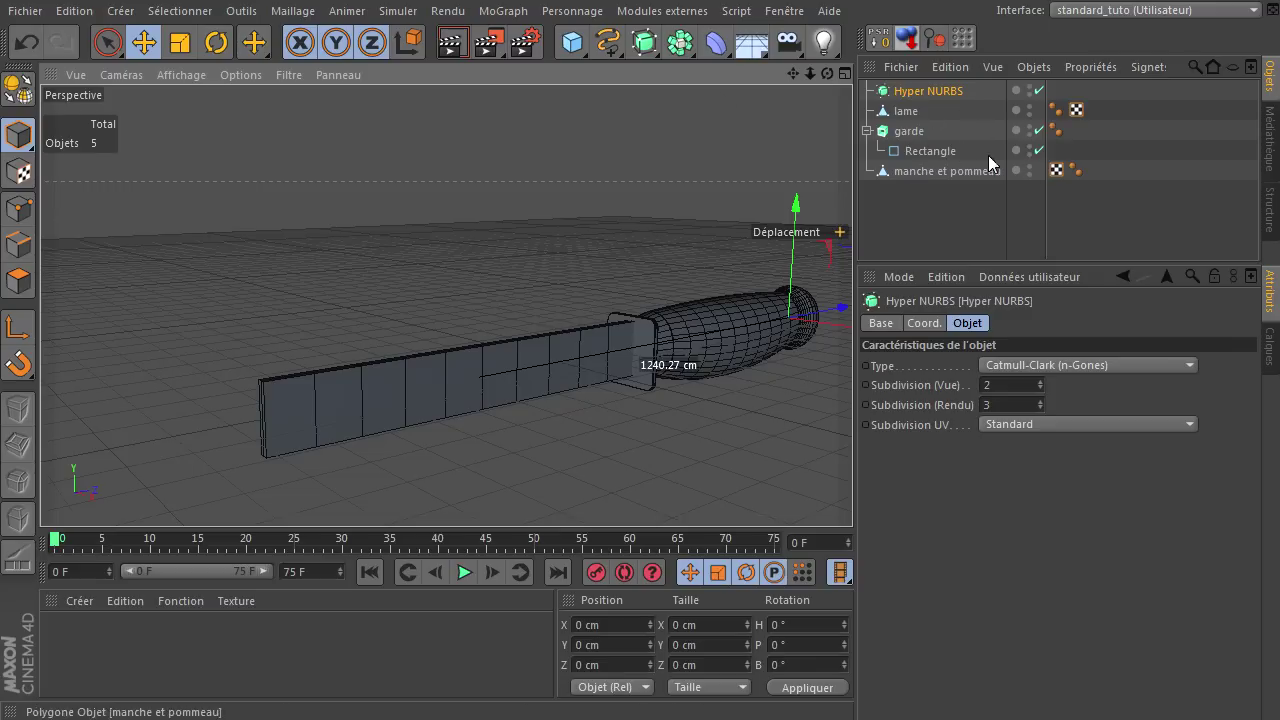
left_click(907, 110)
left_click_drag(902, 119, 947, 93)
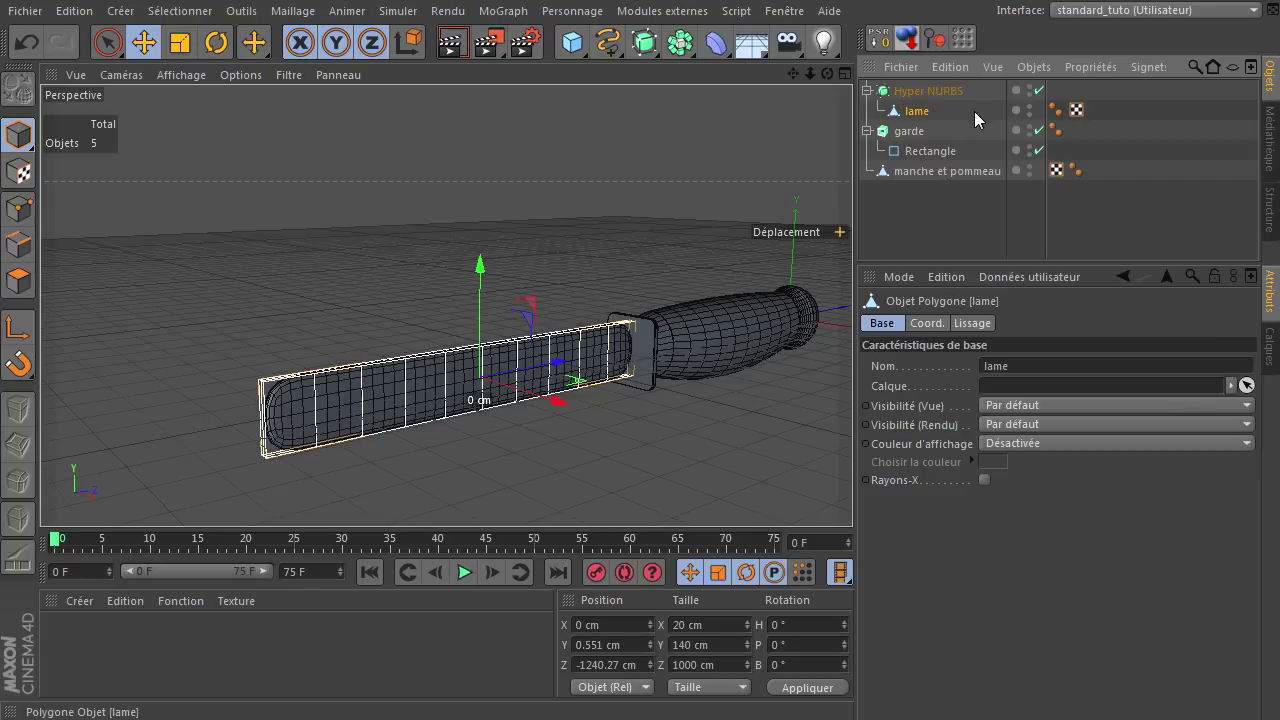
Step: Rename the blade's polygon mesh as "geometrie" and its Hyper NURBS parent as "lame"
double_click(919, 113)
type("ge")
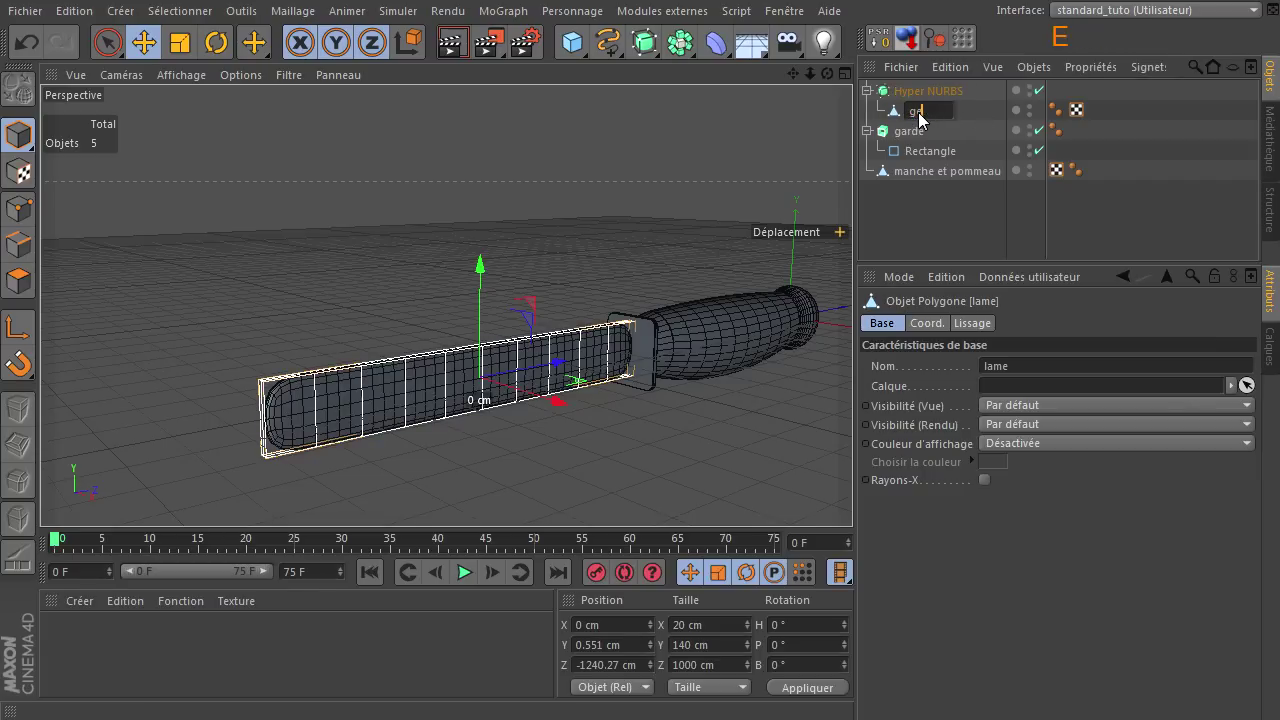
type("ometrie")
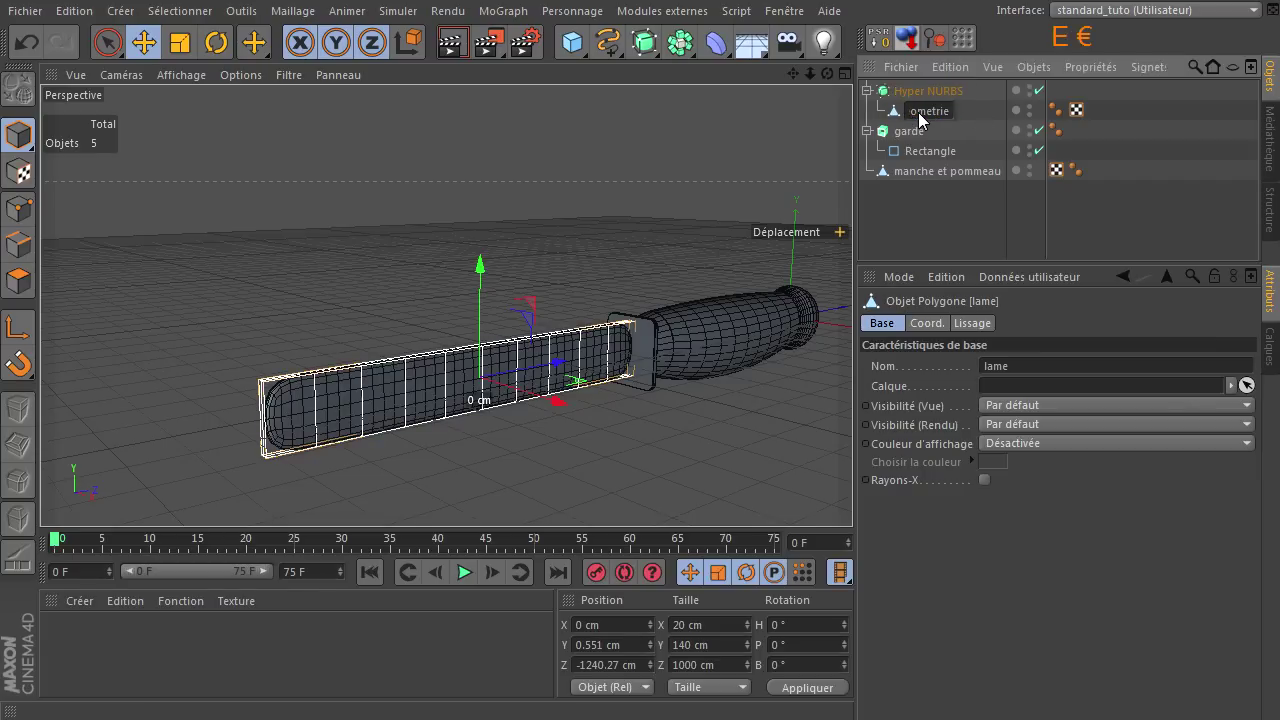
key("Return")
double_click(957, 94)
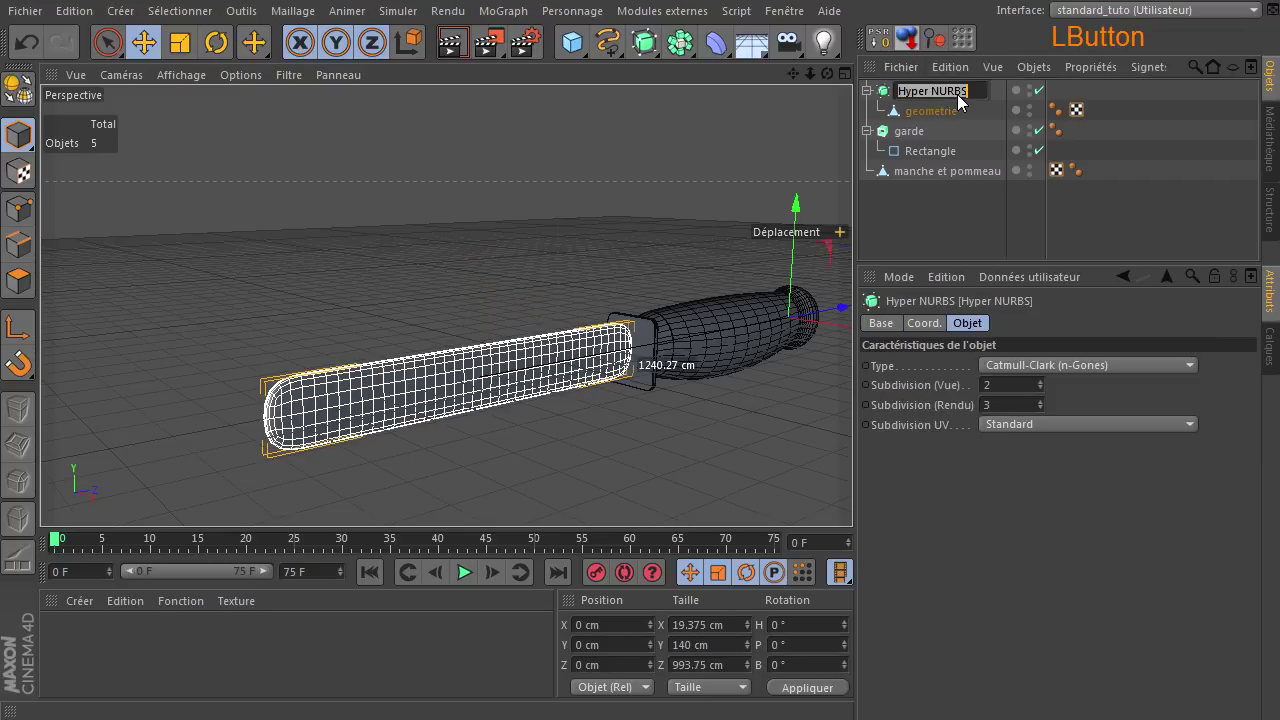
type("lame")
key("Return")
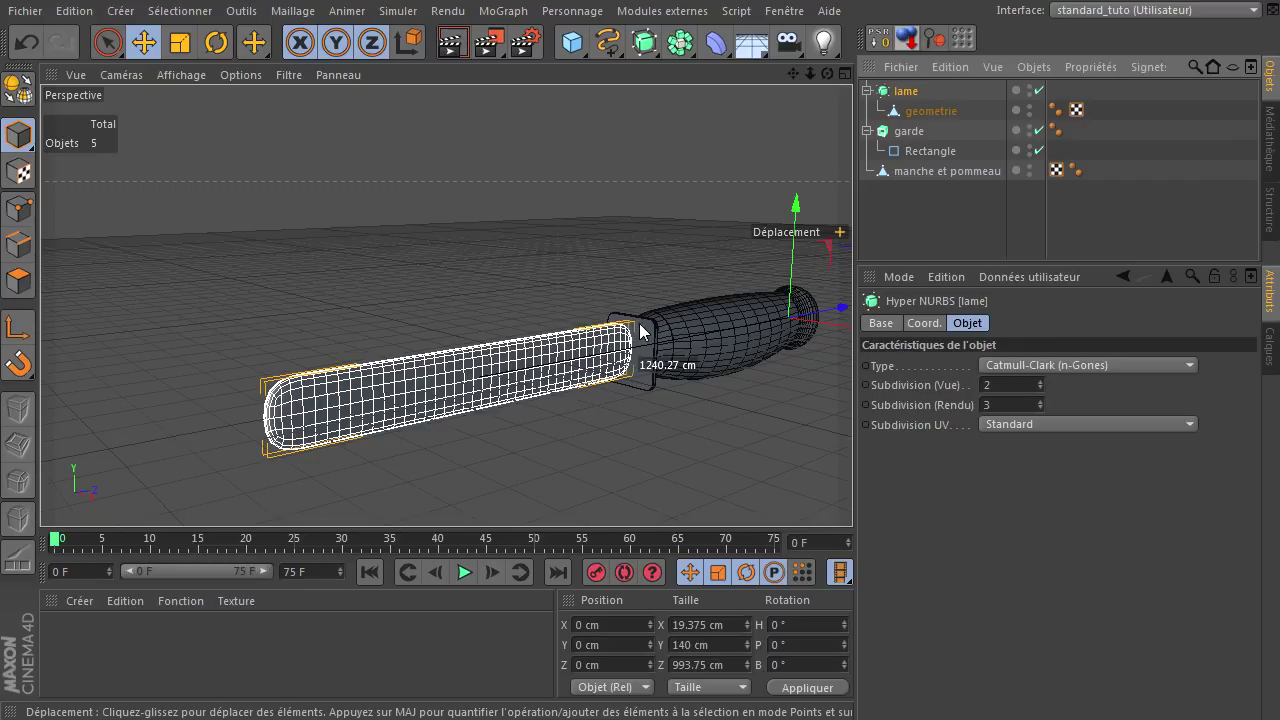
Step: Show the blade's guard end in the Droite view and disable the lame Hyper NURBS smoothing
scroll(640, 333, "up", 5)
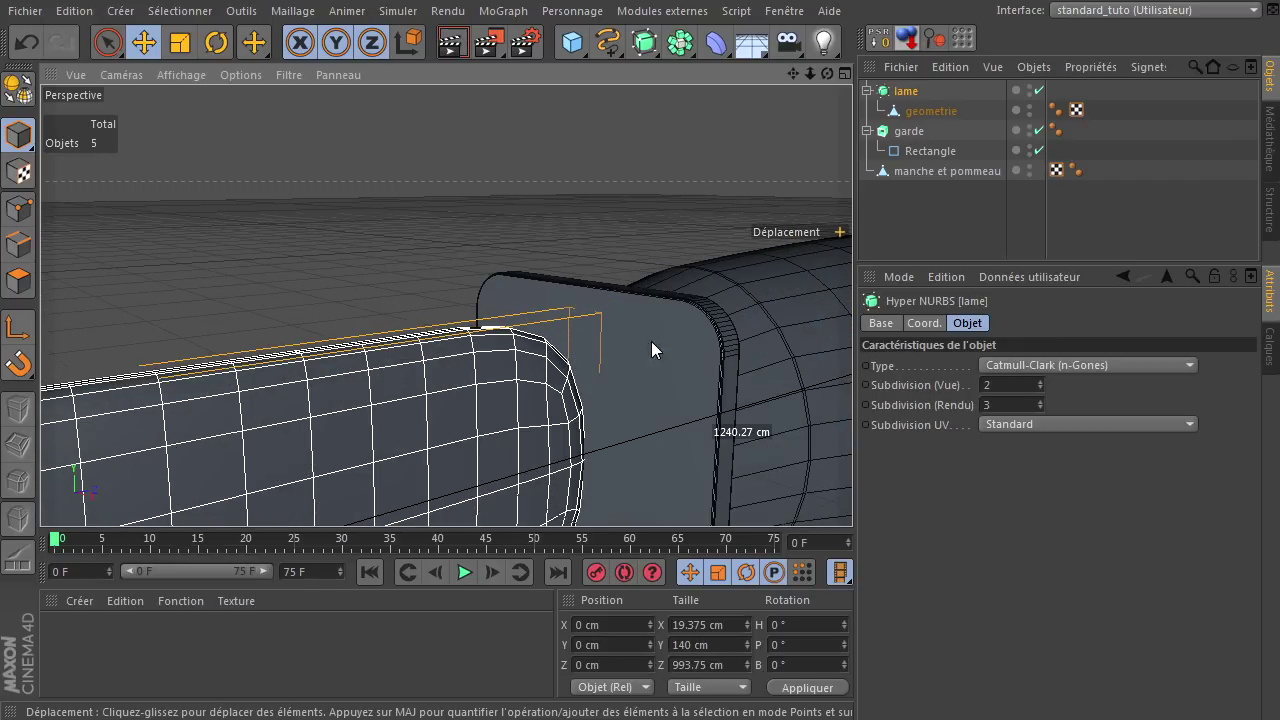
middle_click(591, 398)
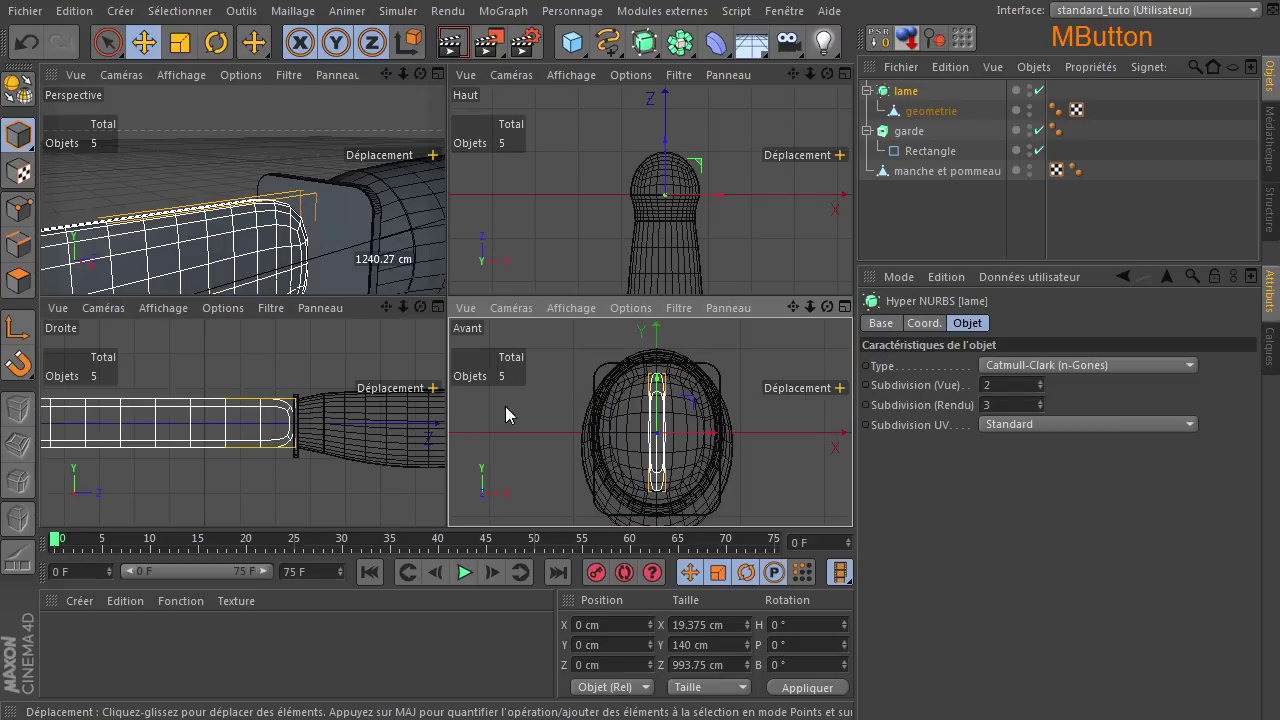
middle_click(280, 414)
scroll(636, 349, "up", 4)
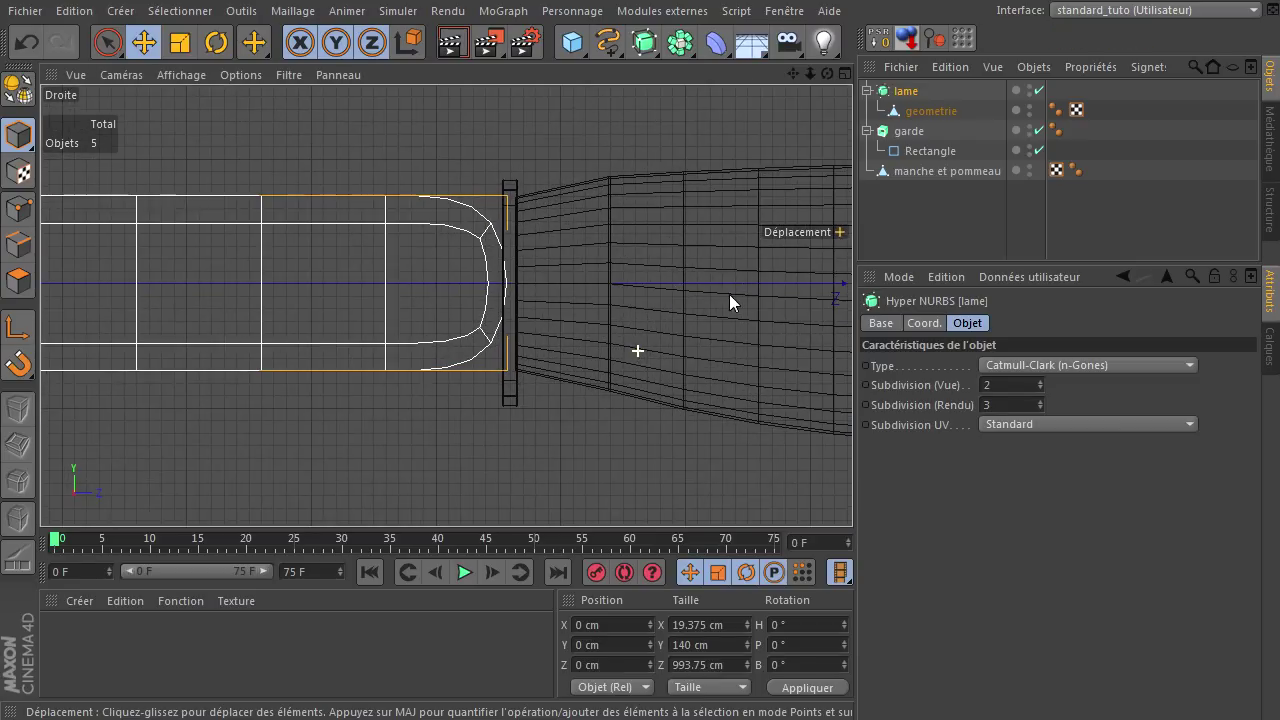
left_click(1039, 91)
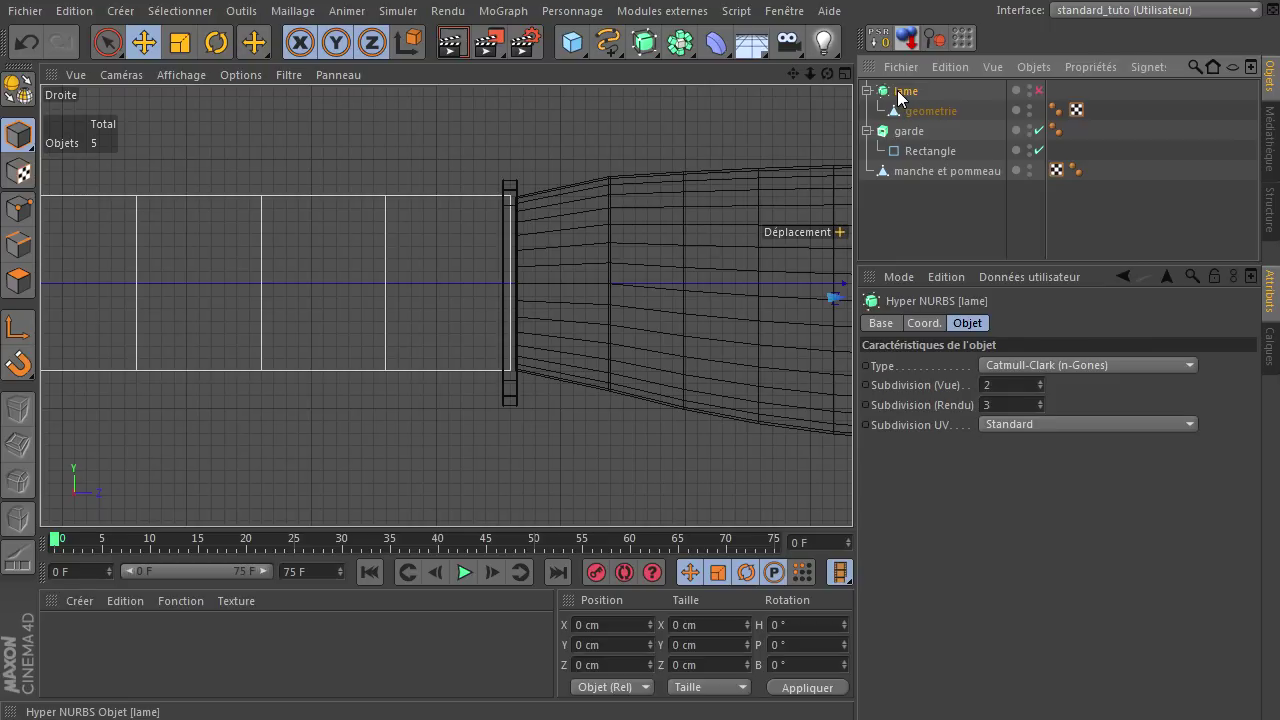
Step: In polygon mode, cut a Knife loop through the geometrie mesh beside its guard end, at about 97.6 % offset
left_click(17, 281)
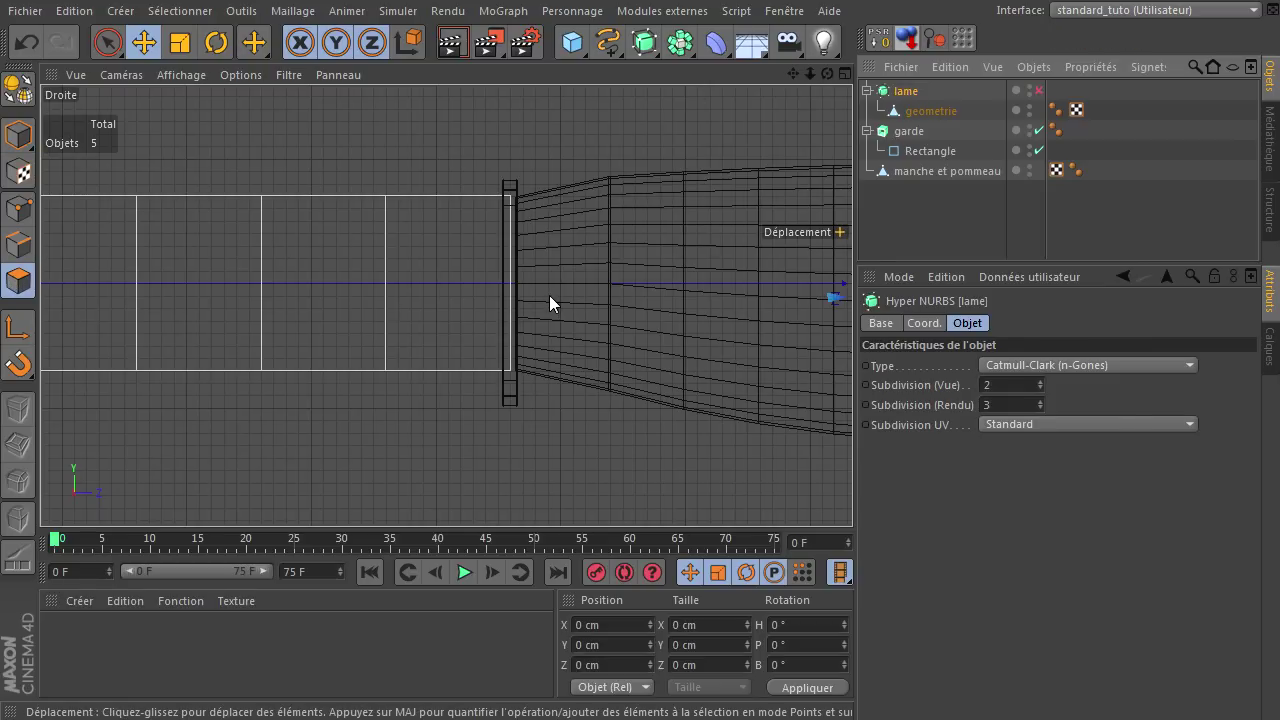
key("k")
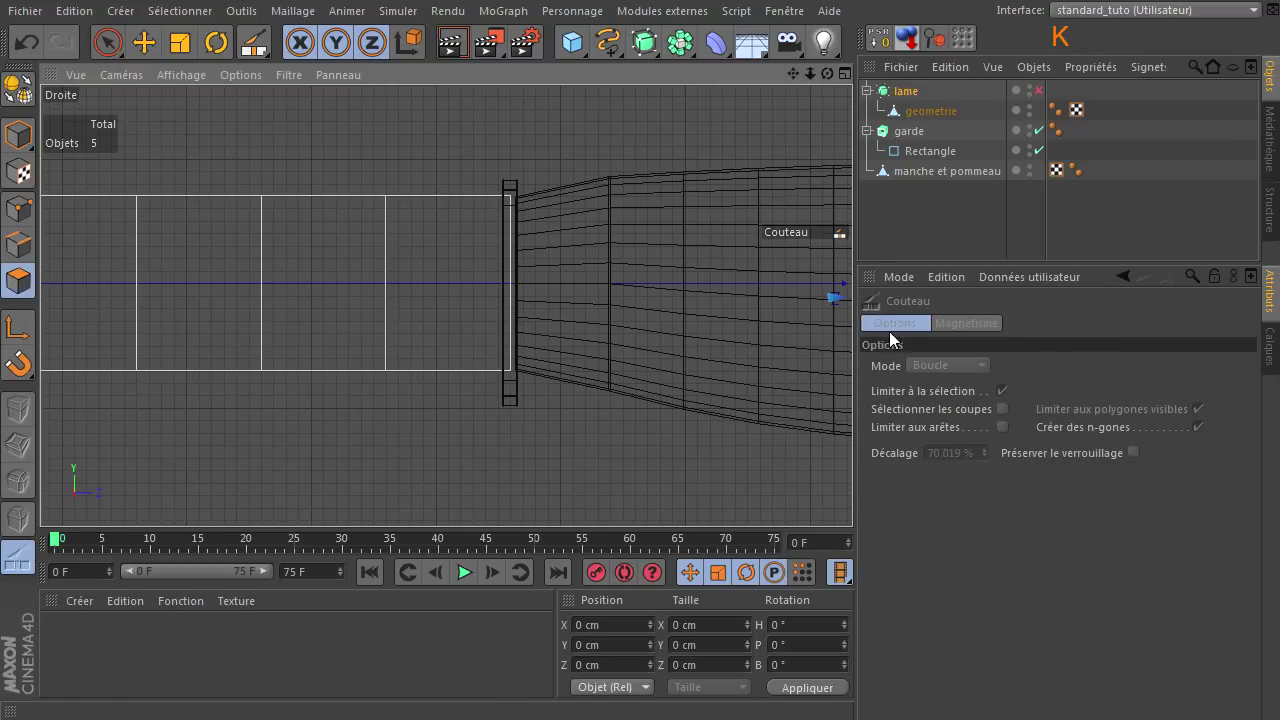
left_click(929, 110)
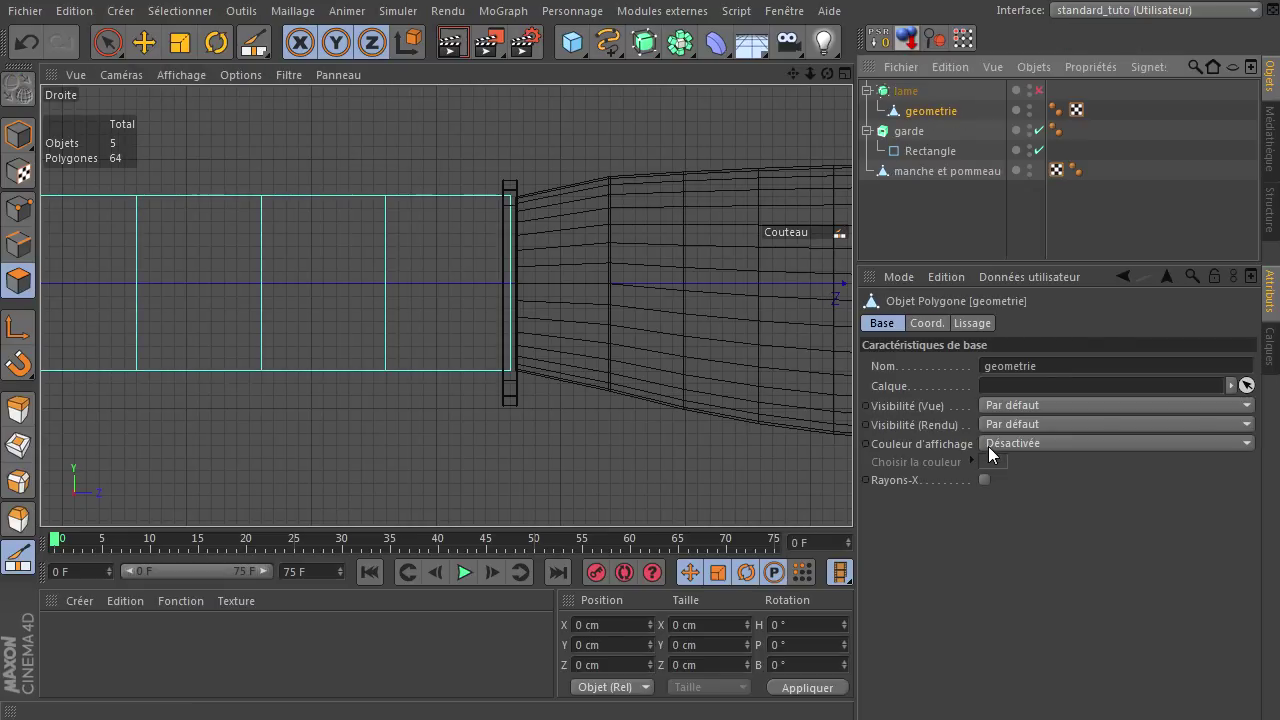
key("k")
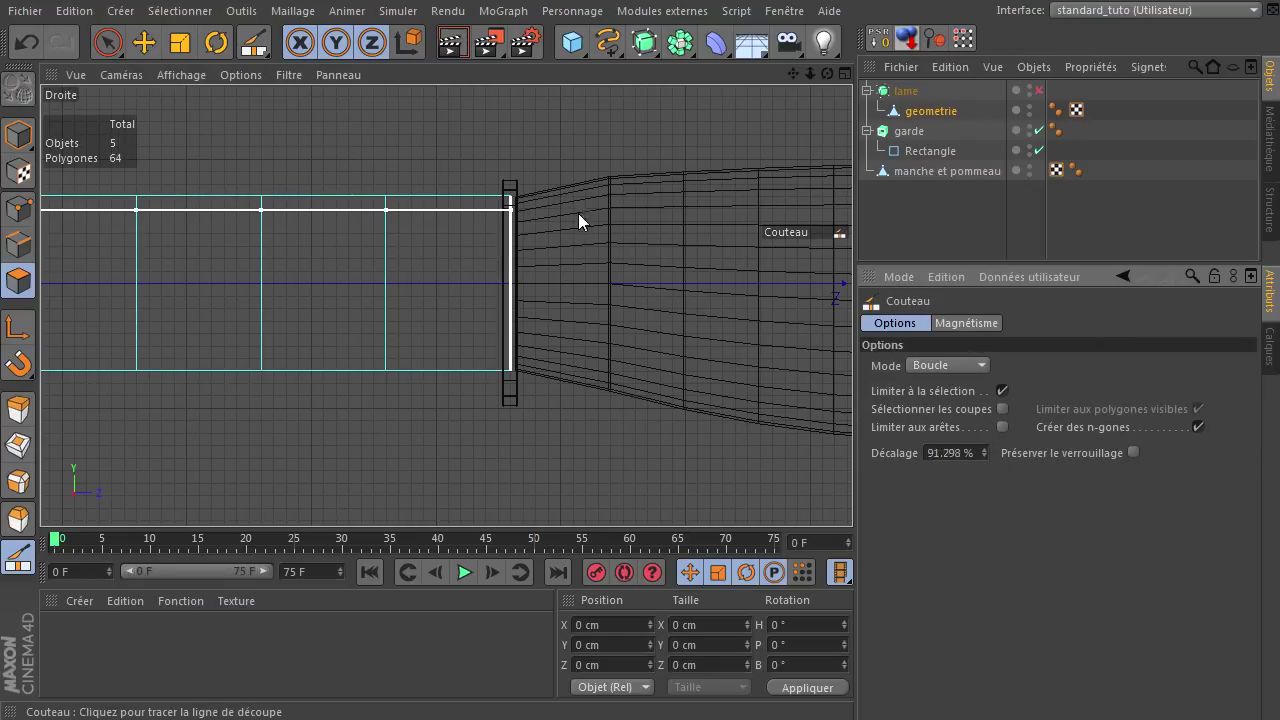
scroll(526, 215, "up", 4)
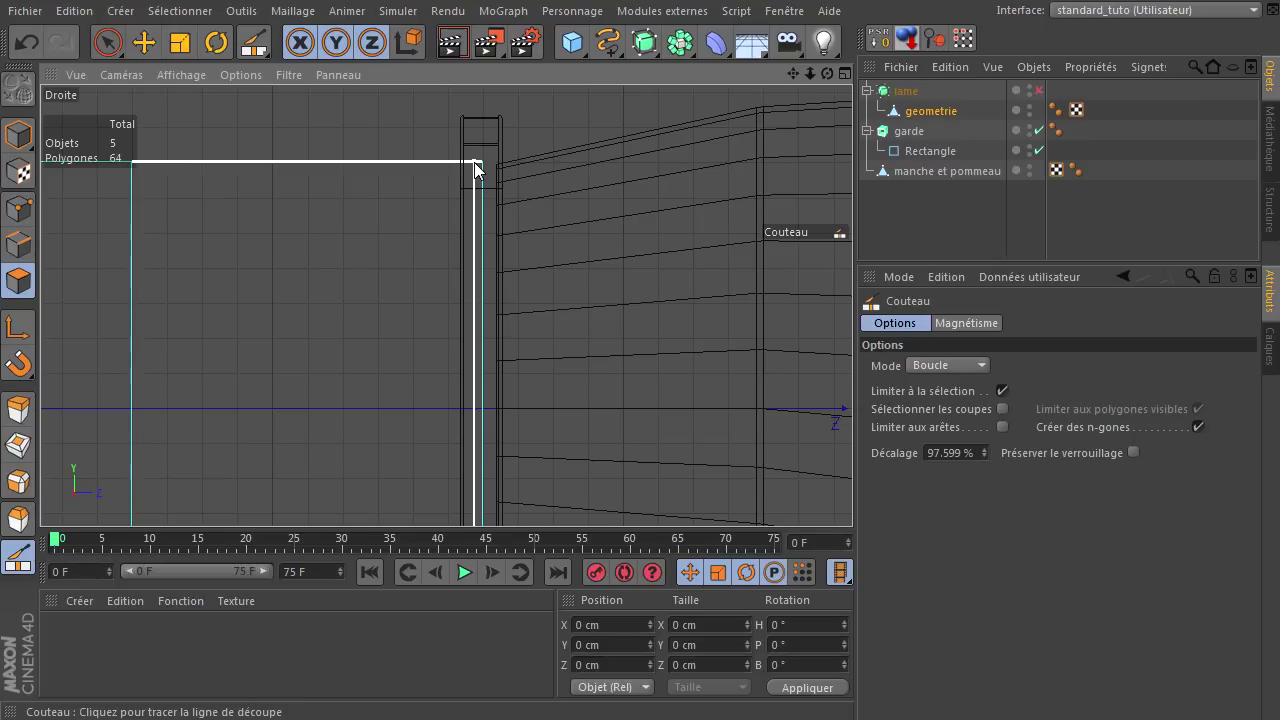
left_click(475, 165)
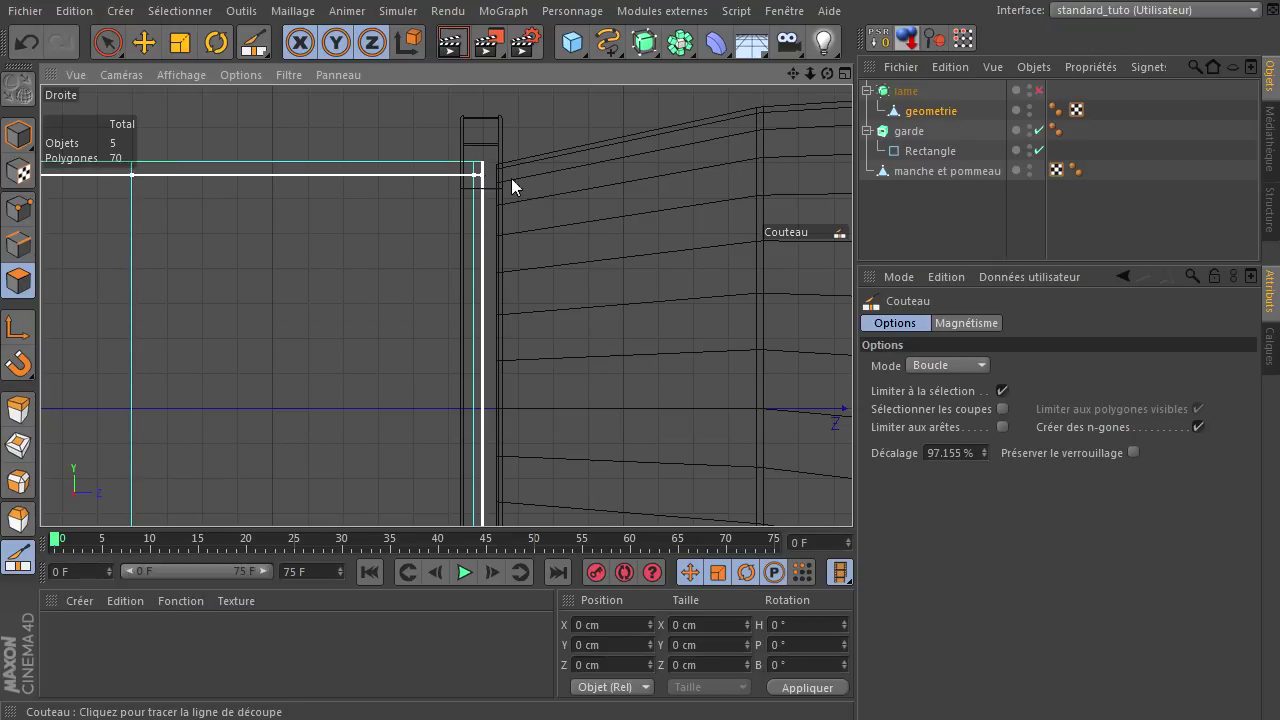
Step: Switch from the Knife to the selection brush and re-enable the lame Hyper NURBS smoothing to check the guard end
scroll(606, 266, "down", 4)
left_click(108, 42)
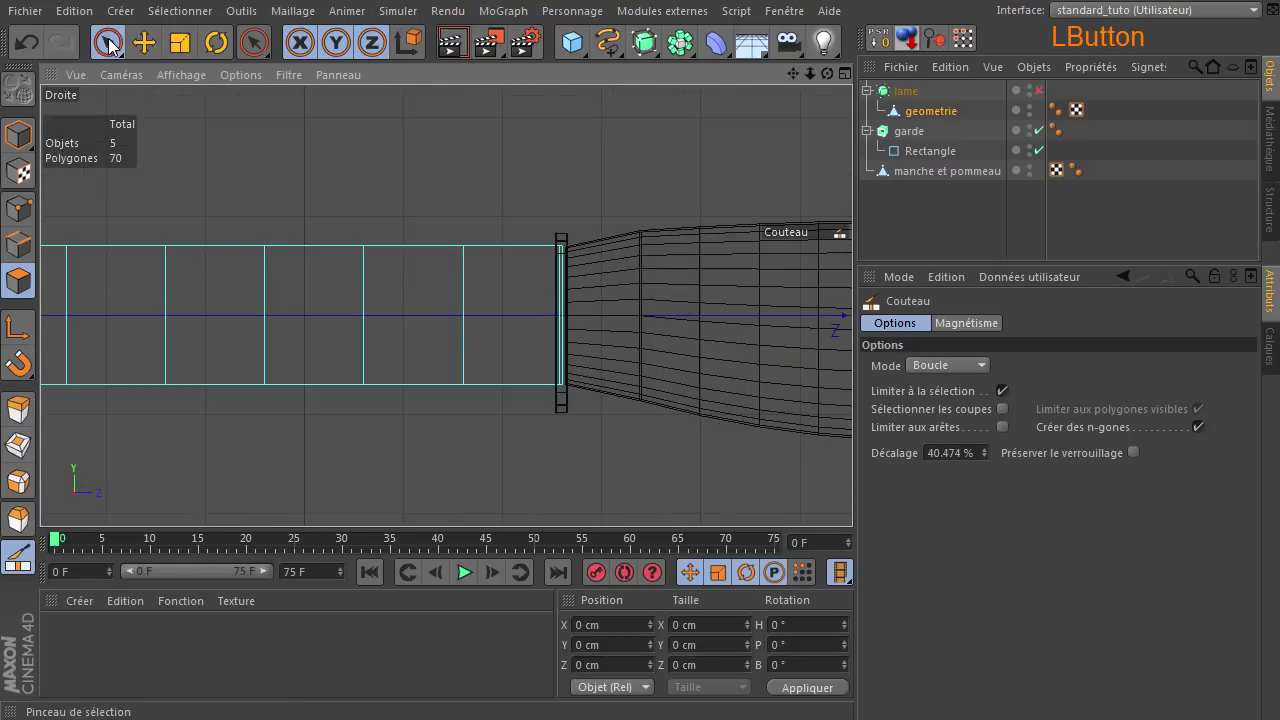
left_click(1040, 91)
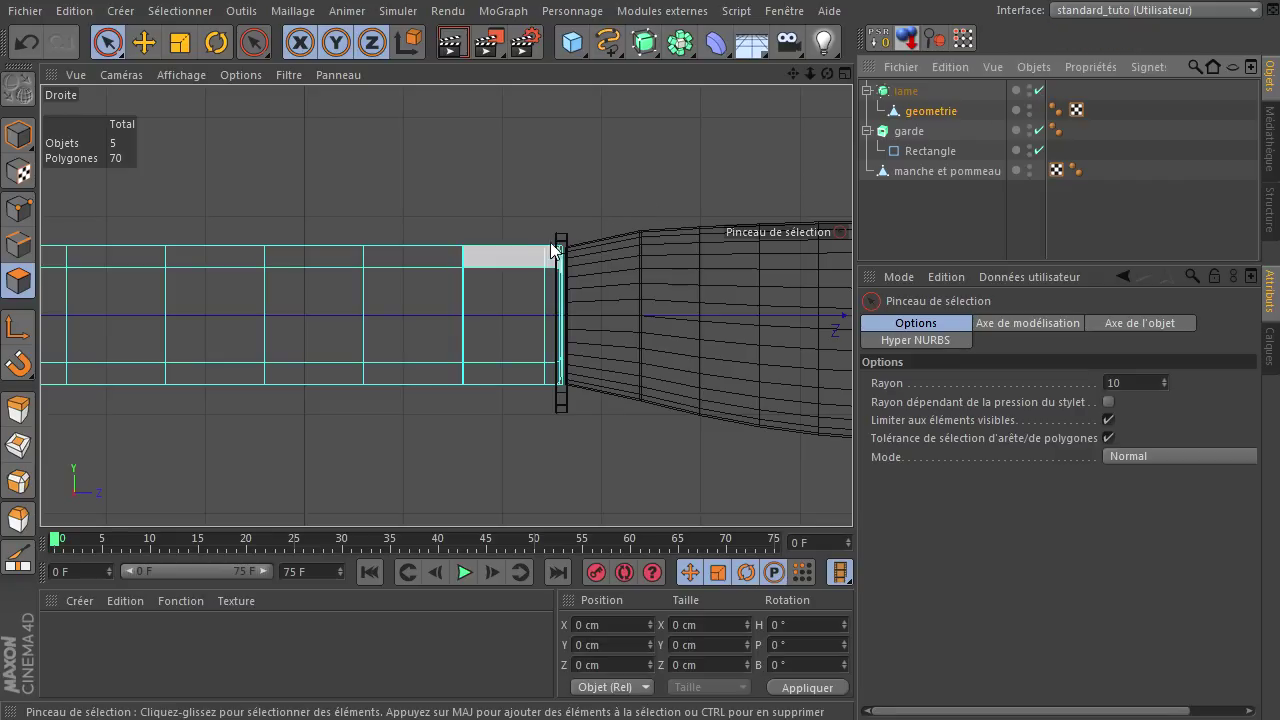
scroll(556, 252, "up", 4)
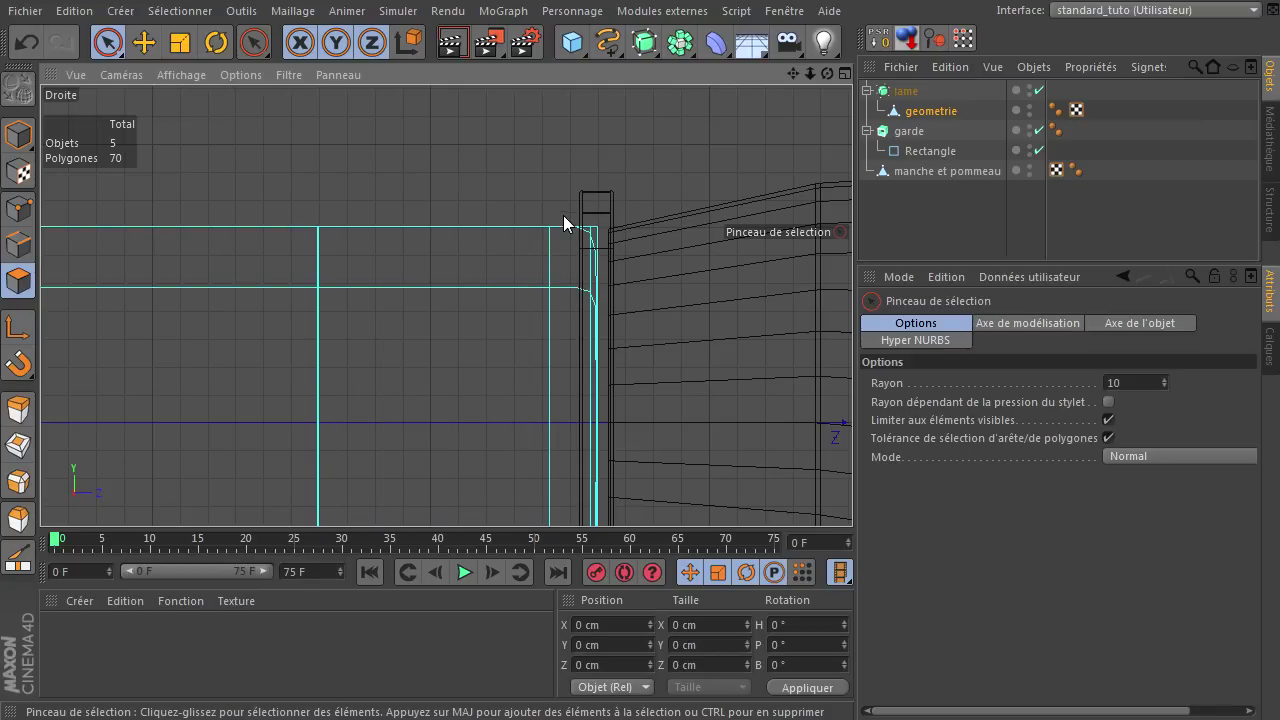
scroll(463, 314, "down", 2)
Step: Clear the object selection and preview-render the whole knife in the Perspective view from two angles
left_click_drag(792, 75, 971, 487)
scroll(263, 300, "down", 6)
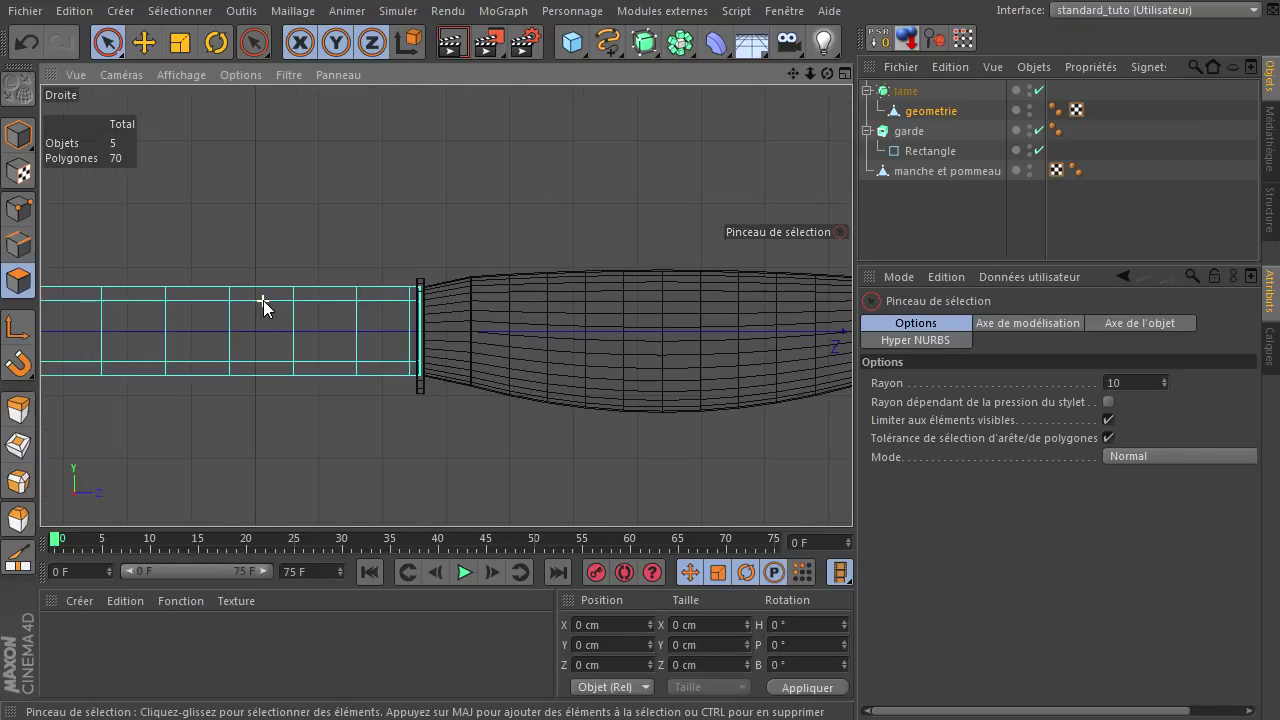
left_click_drag(794, 76, 852, 490)
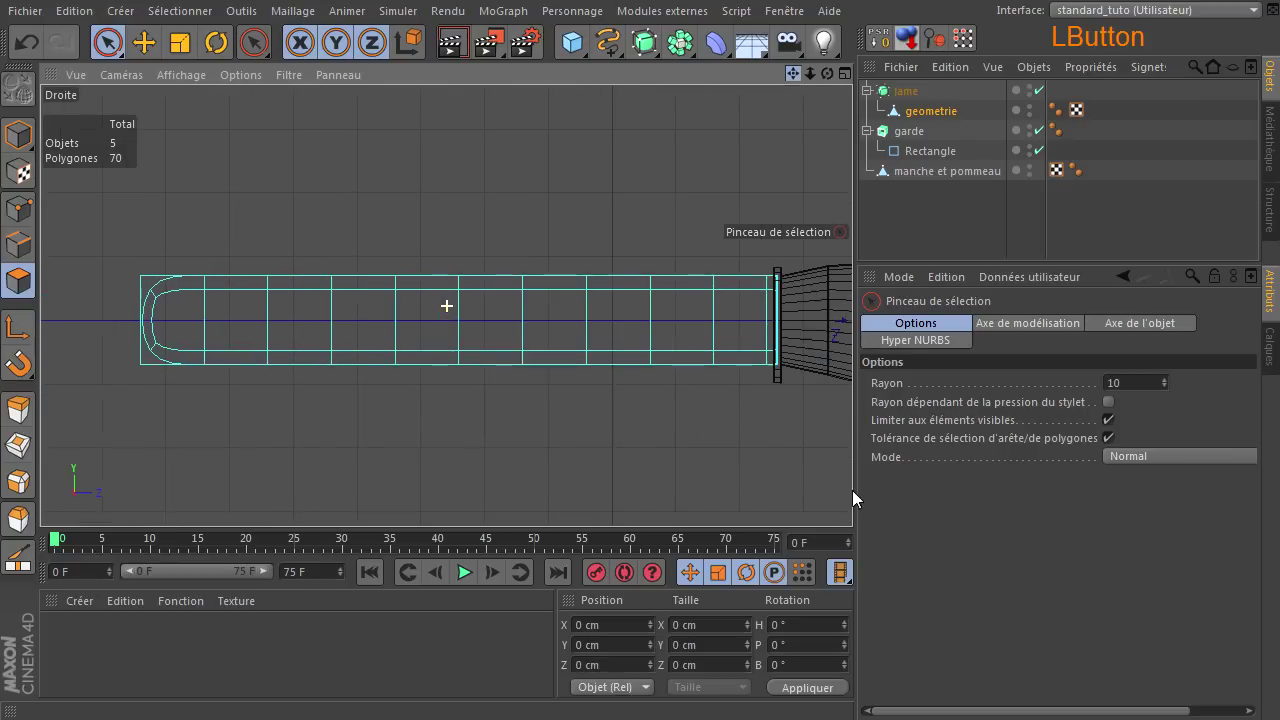
scroll(214, 495, "down", 3)
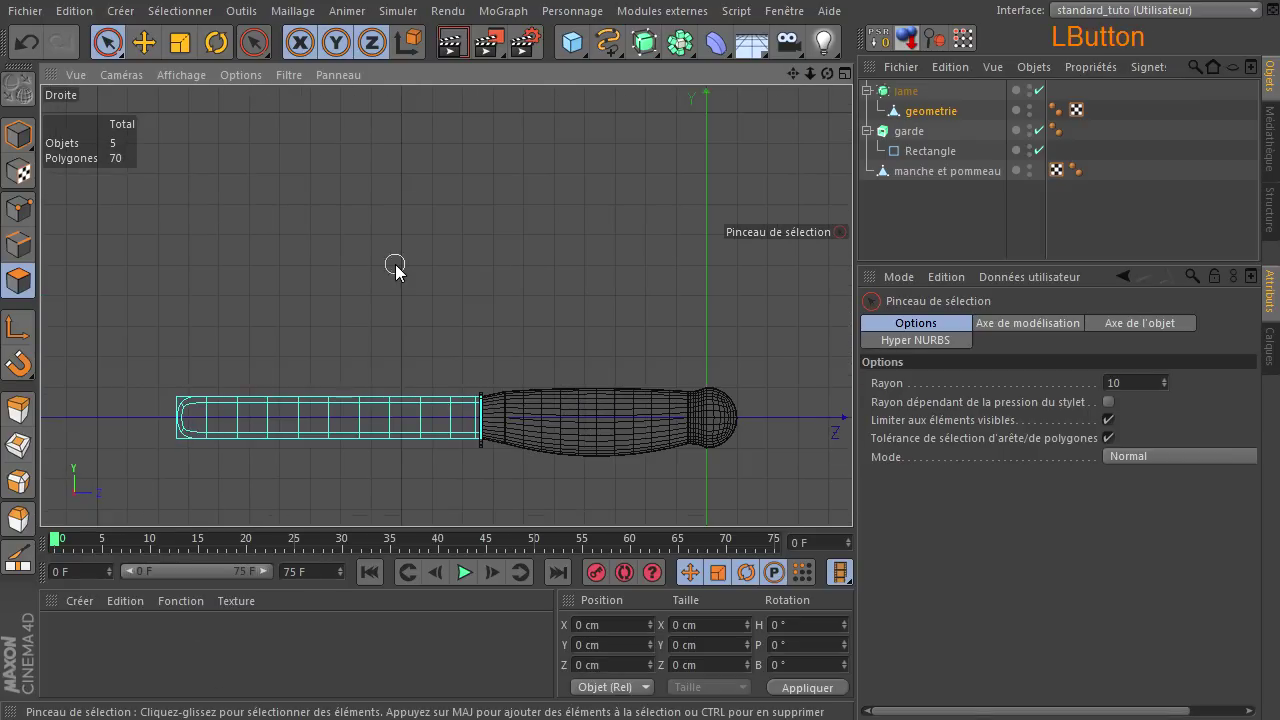
left_click(882, 243)
middle_click(621, 236)
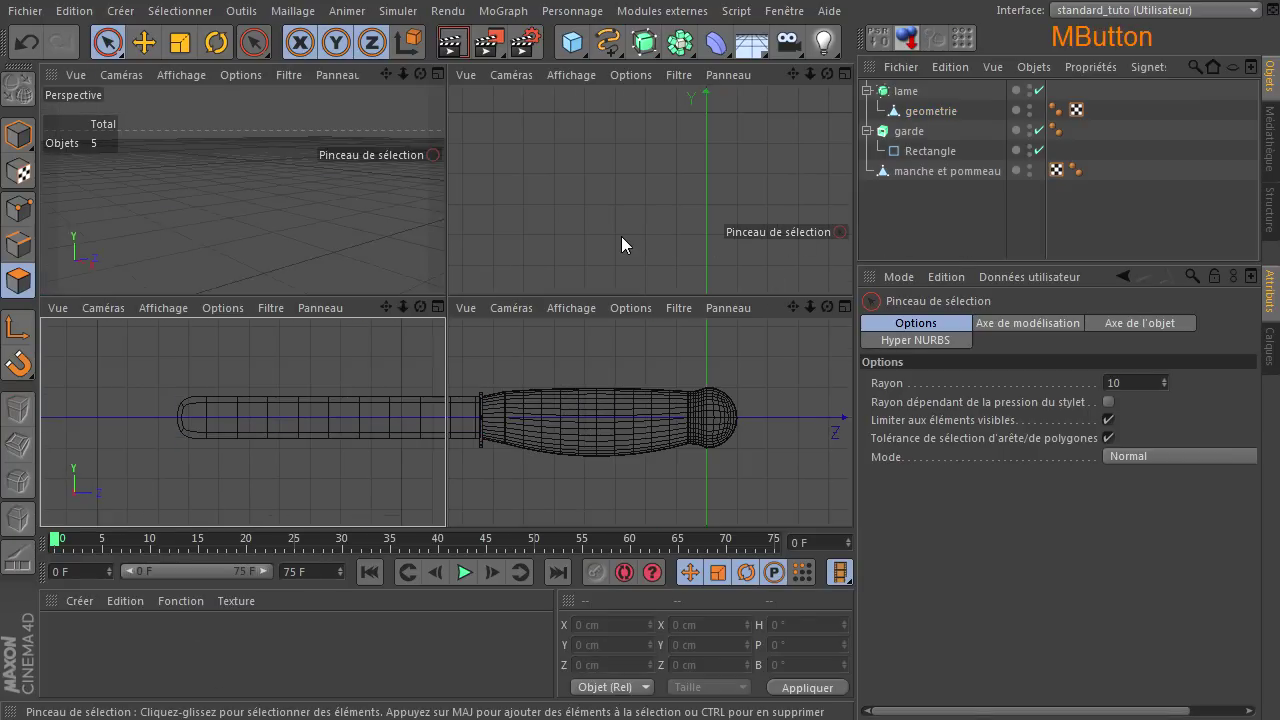
scroll(143, 239, "down", 4)
middle_click(208, 212)
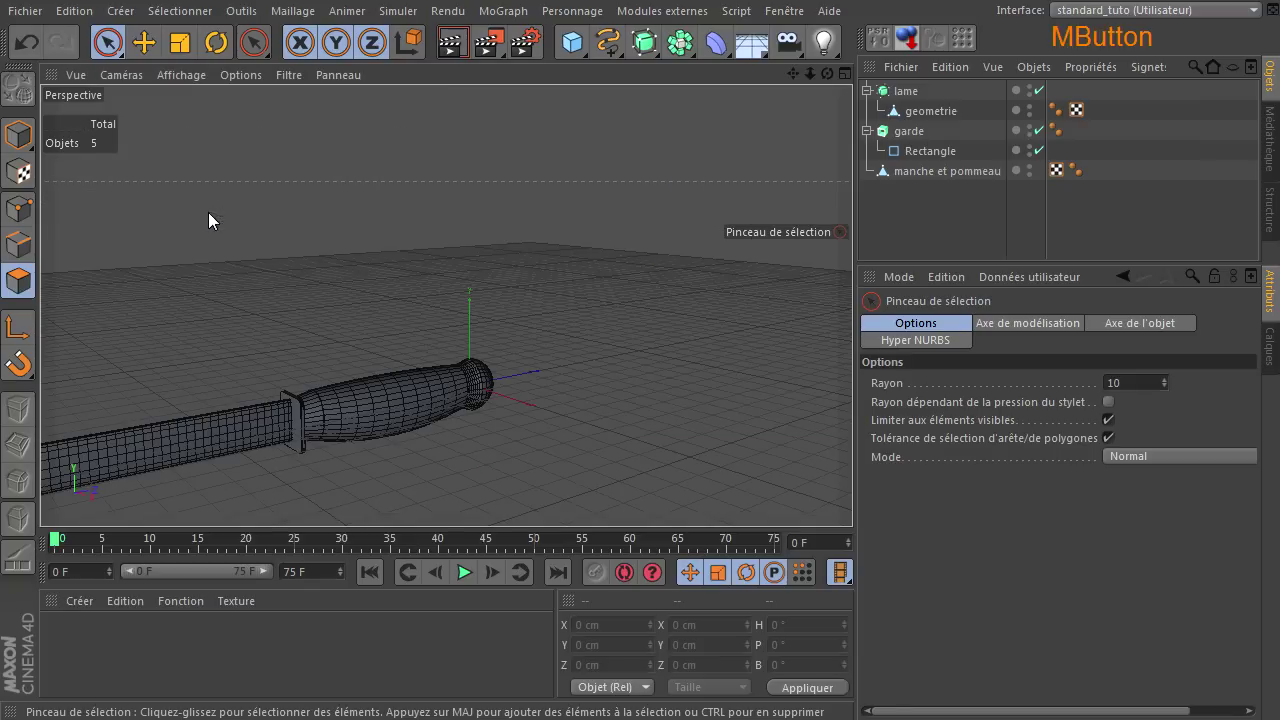
left_click_drag(793, 76, 853, 487)
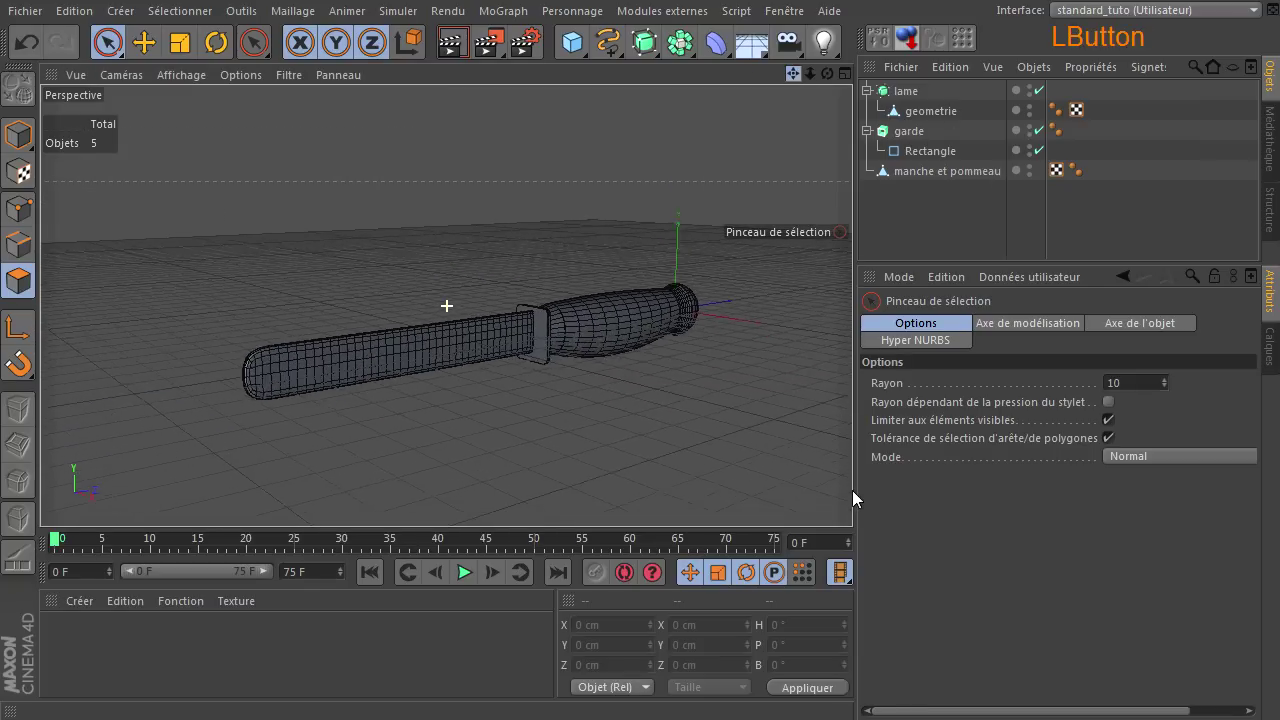
left_click(452, 42)
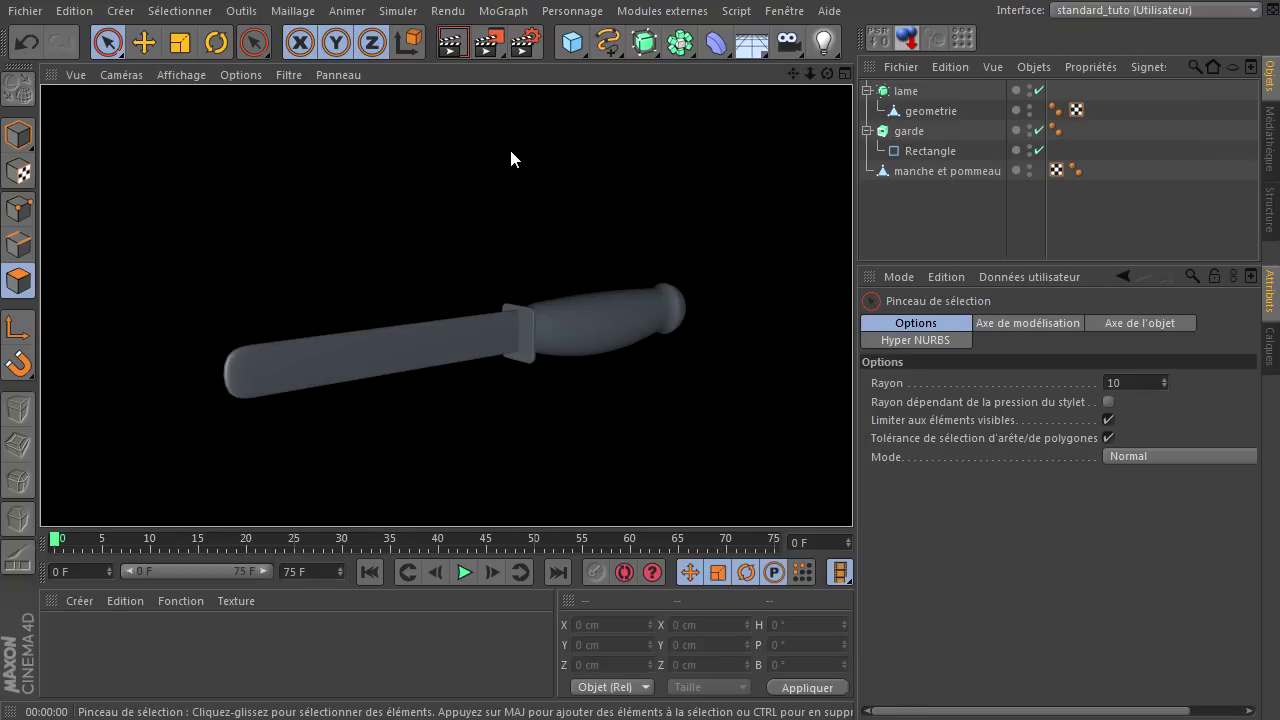
left_click_drag(827, 75, 862, 490)
left_click(458, 42)
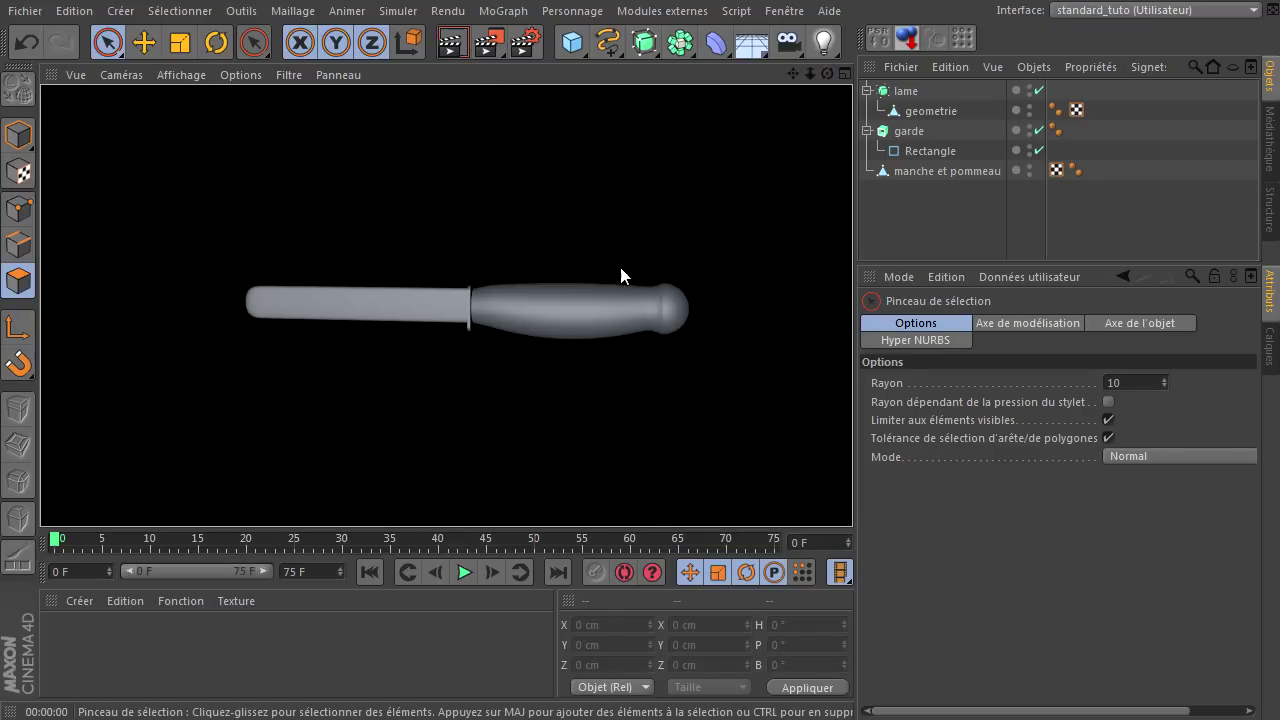
left_click(647, 490)
scroll(383, 409, "up", 5)
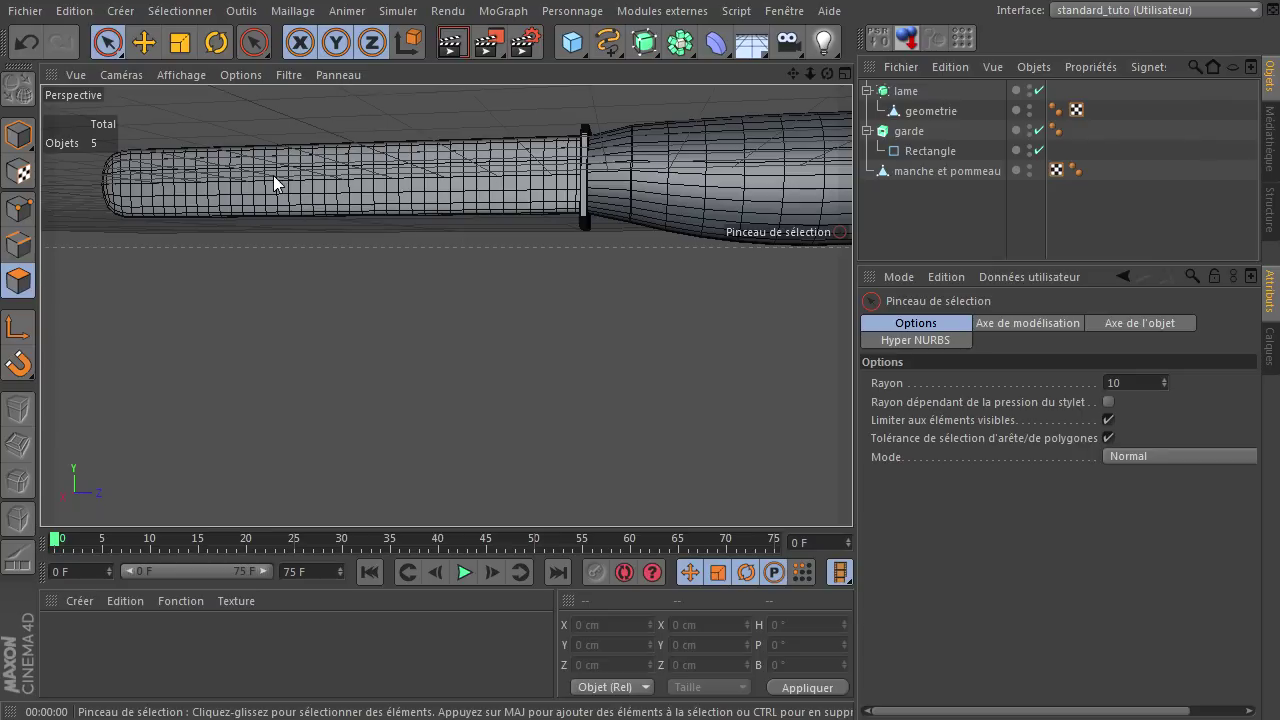
Step: In the Droite view, prepare the geometrie mesh for point editing with Rectangle selection that also includes hidden elements
middle_click(461, 362)
middle_click(233, 400)
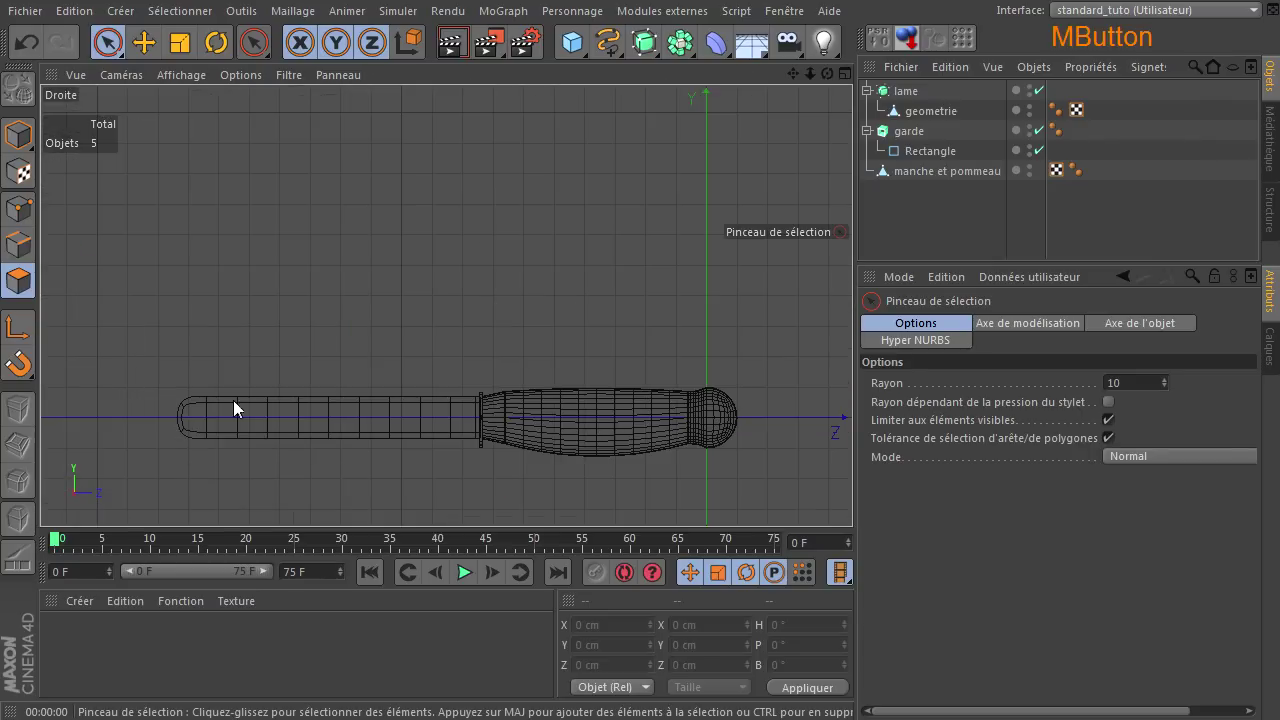
left_click_drag(790, 75, 669, 152)
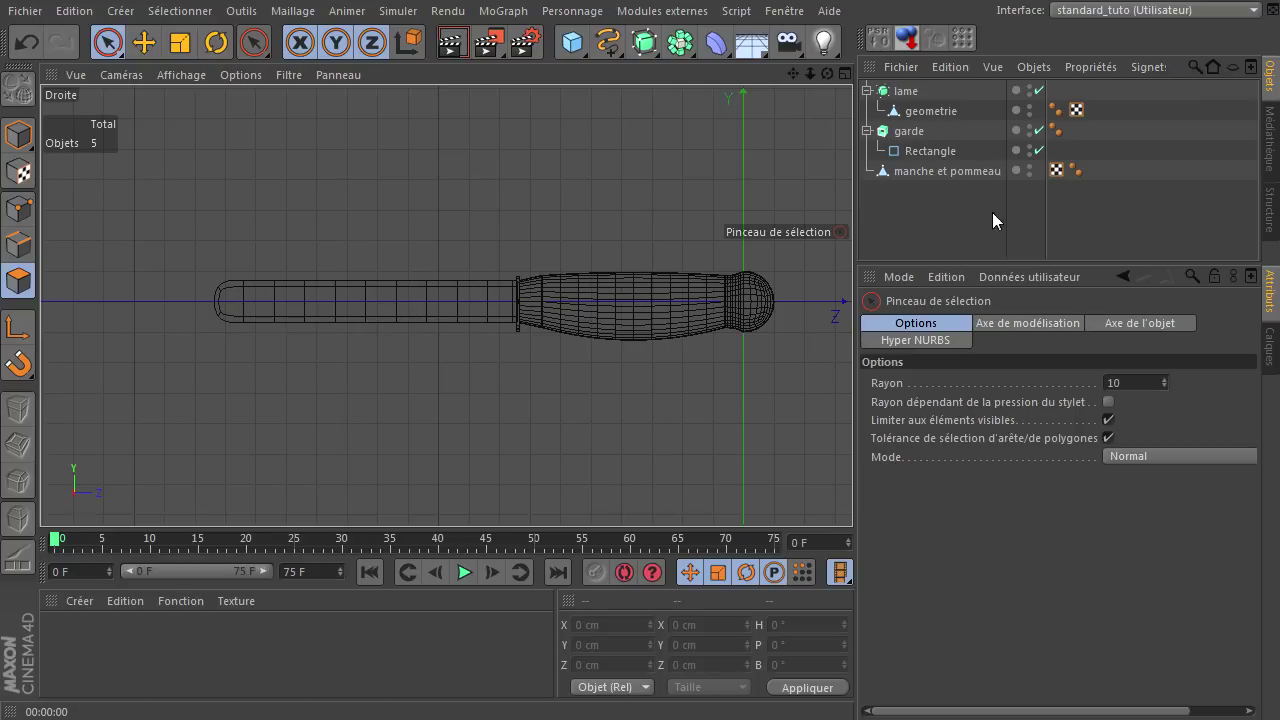
left_click(918, 111)
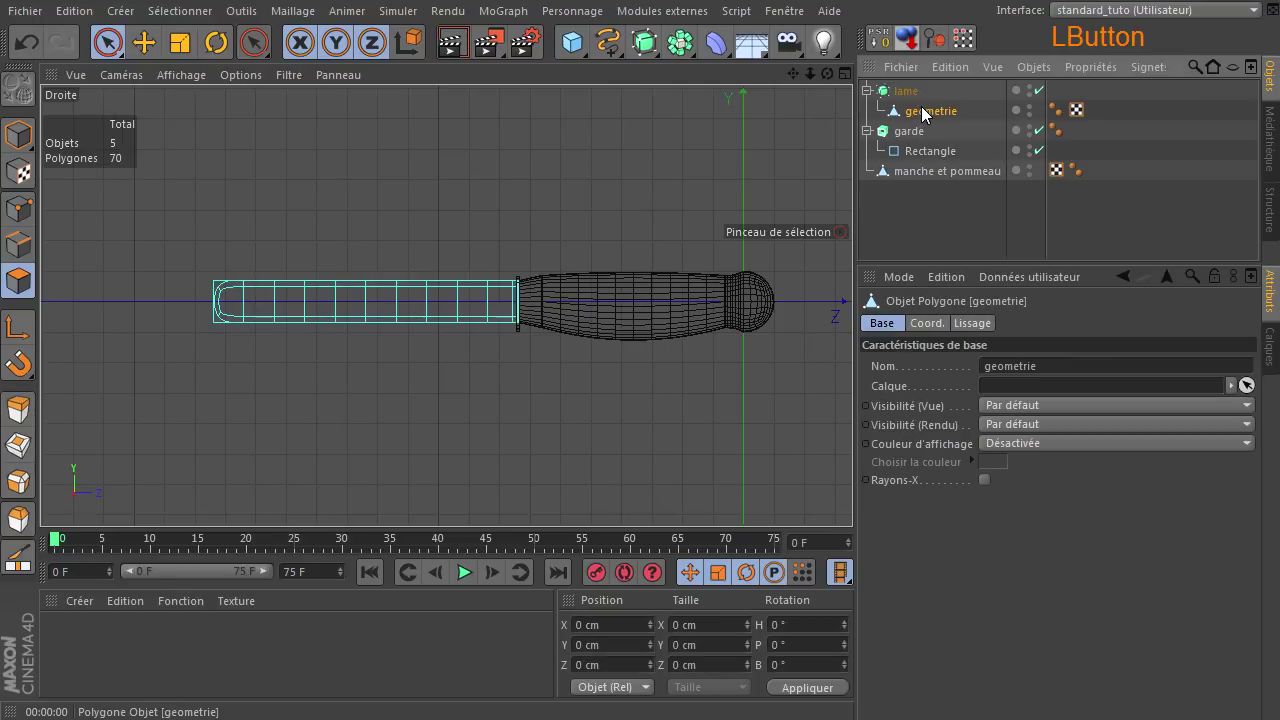
left_click(28, 209)
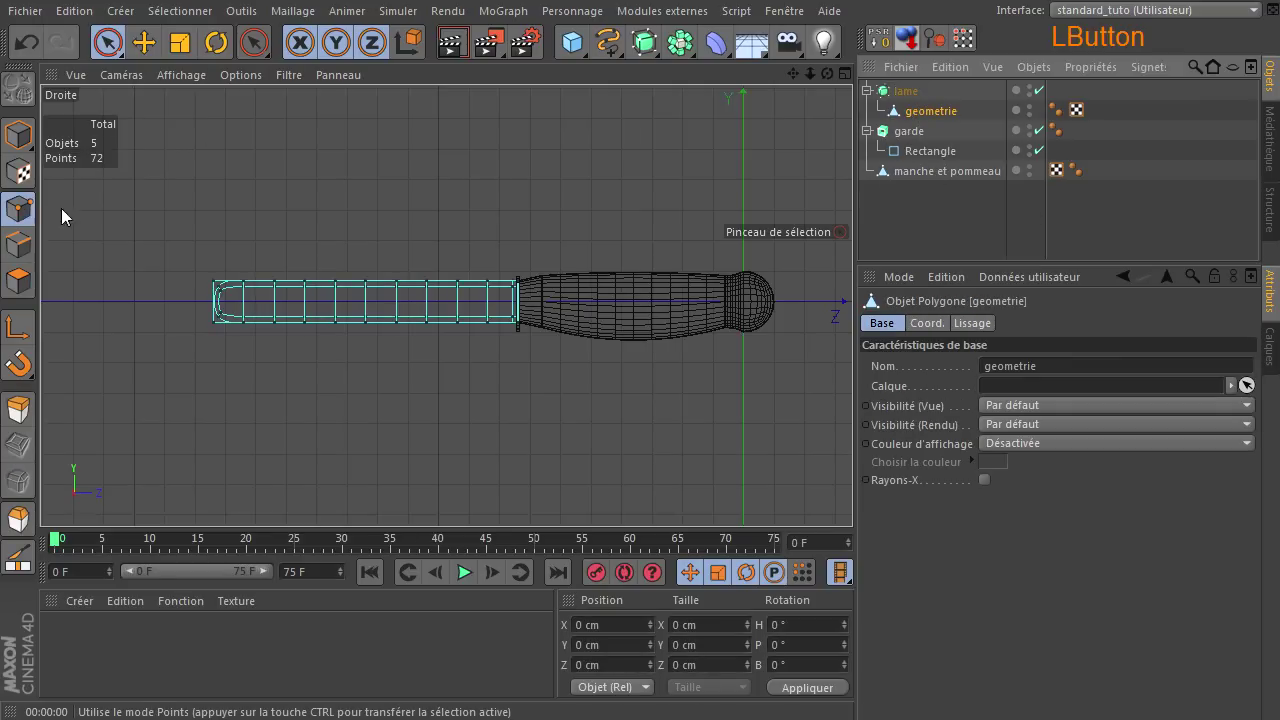
left_click(108, 42)
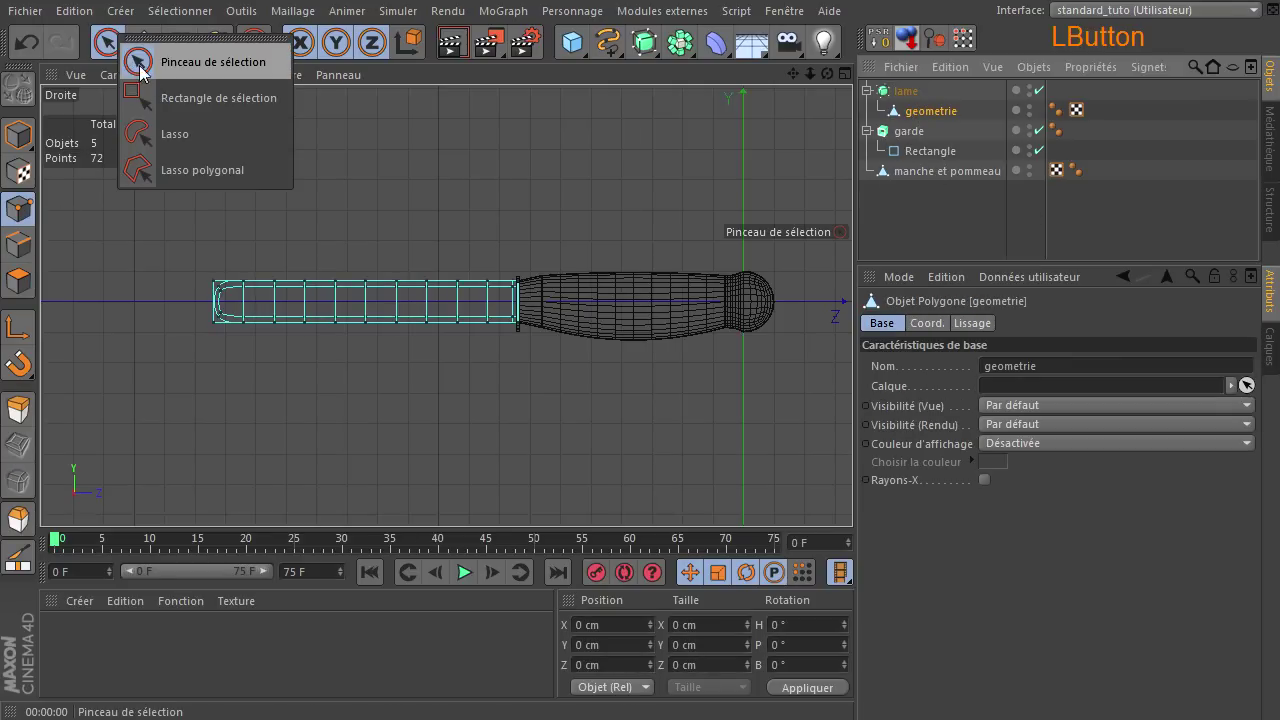
left_click(203, 100)
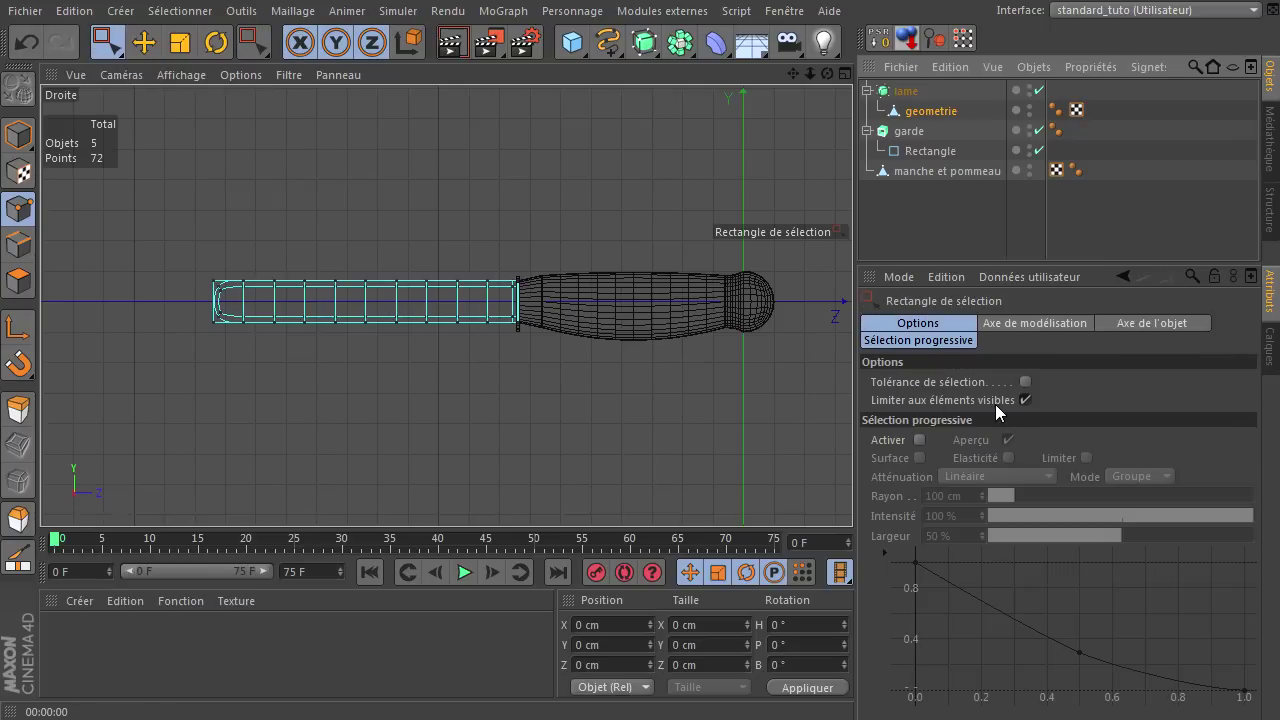
left_click(1026, 402)
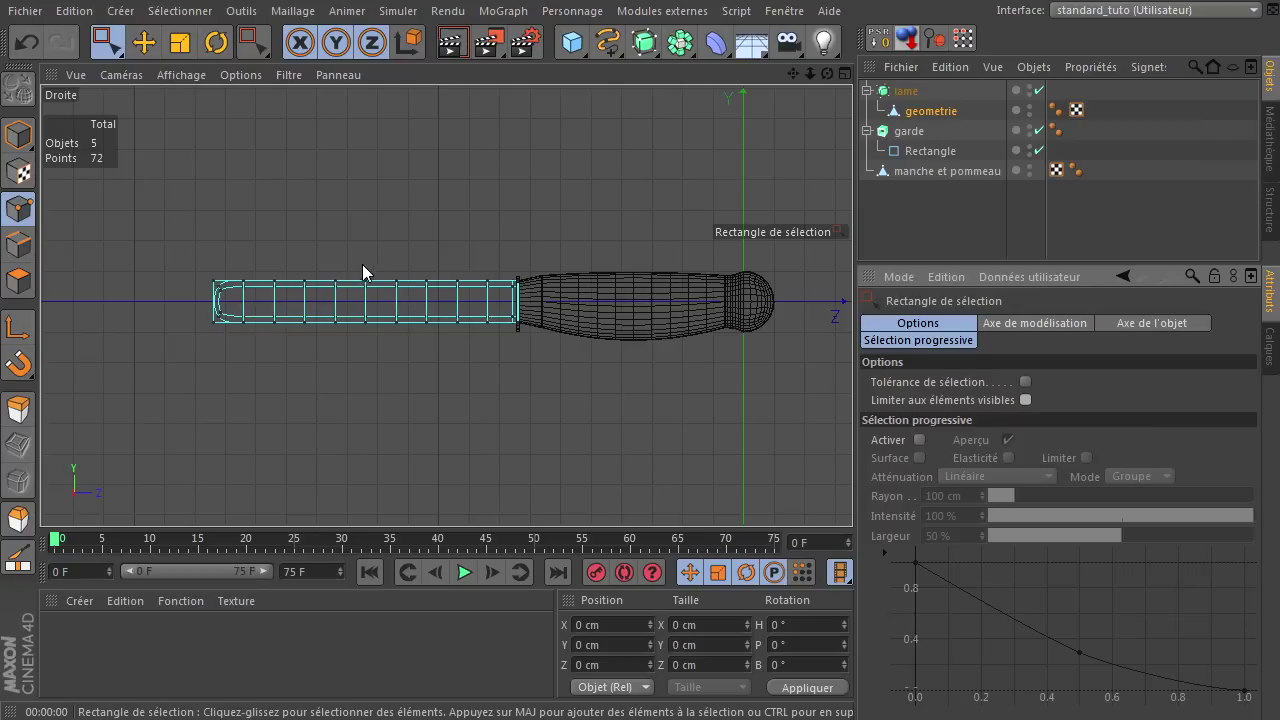
Step: Select the three lower corner points at the blade's free end and move them up and outward to about Y 44 cm, Z -575 cm
key("s")
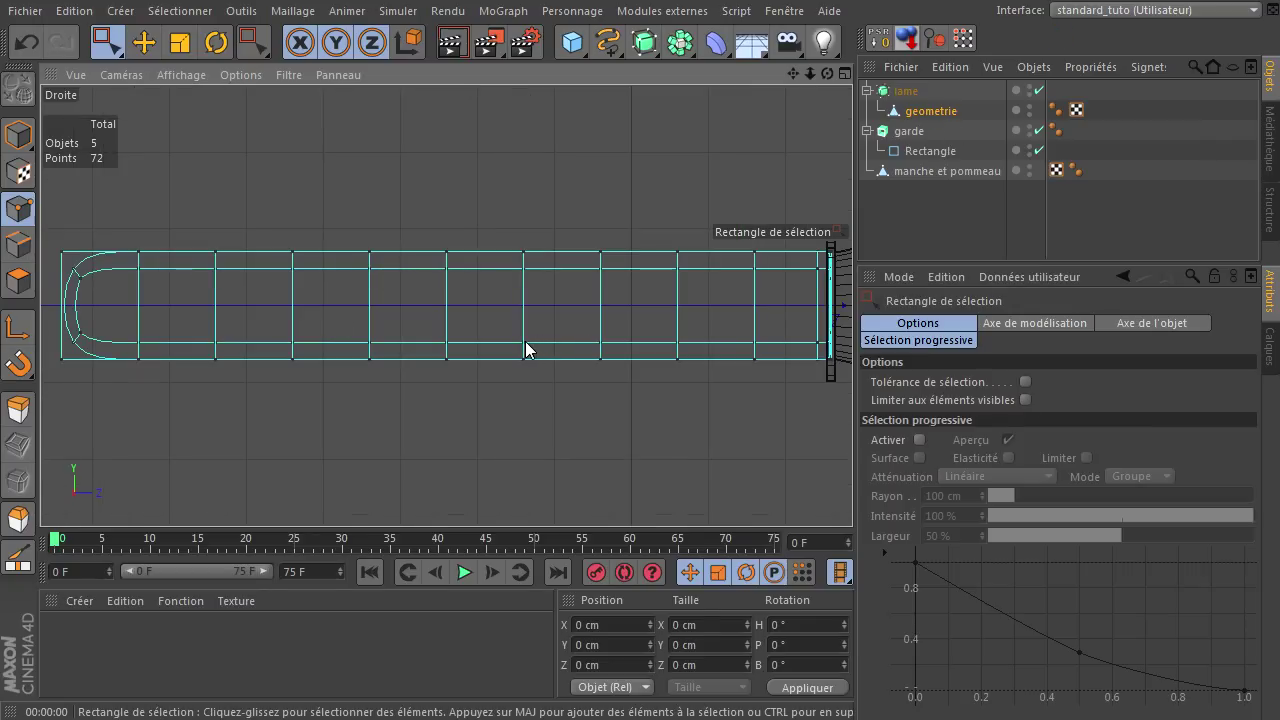
scroll(525, 341, "down", 2)
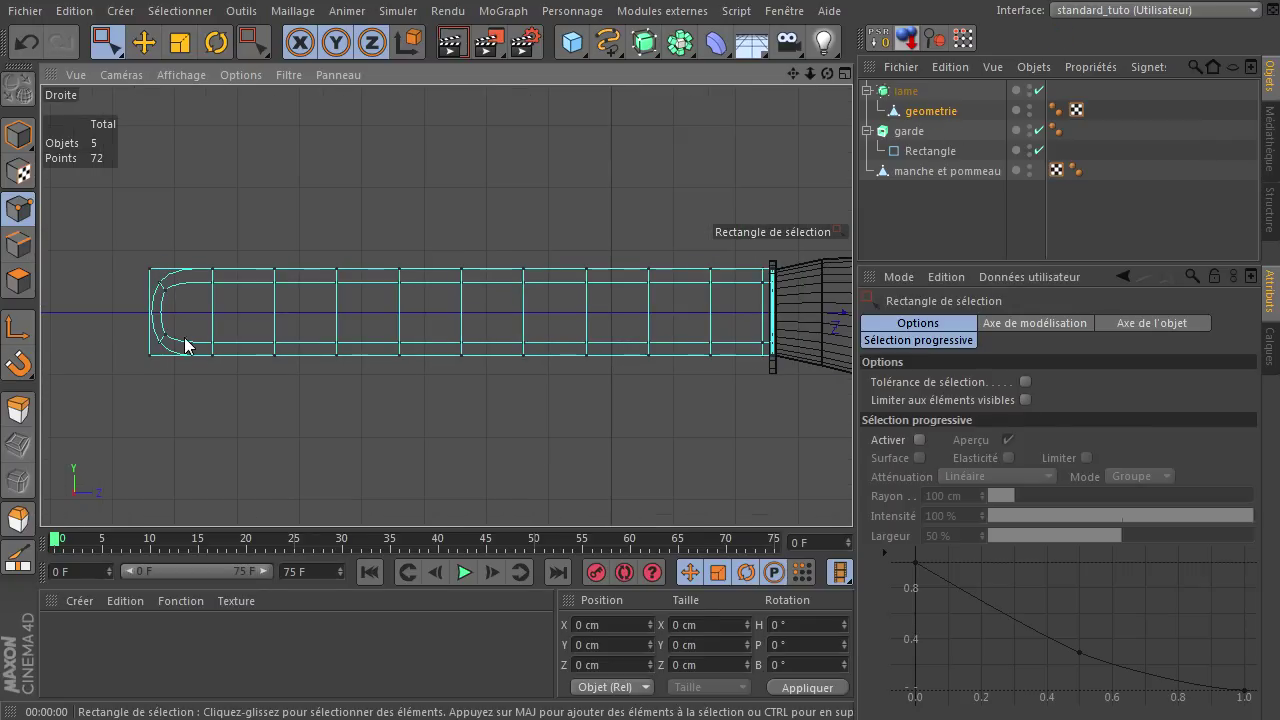
left_click_drag(108, 328, 194, 383)
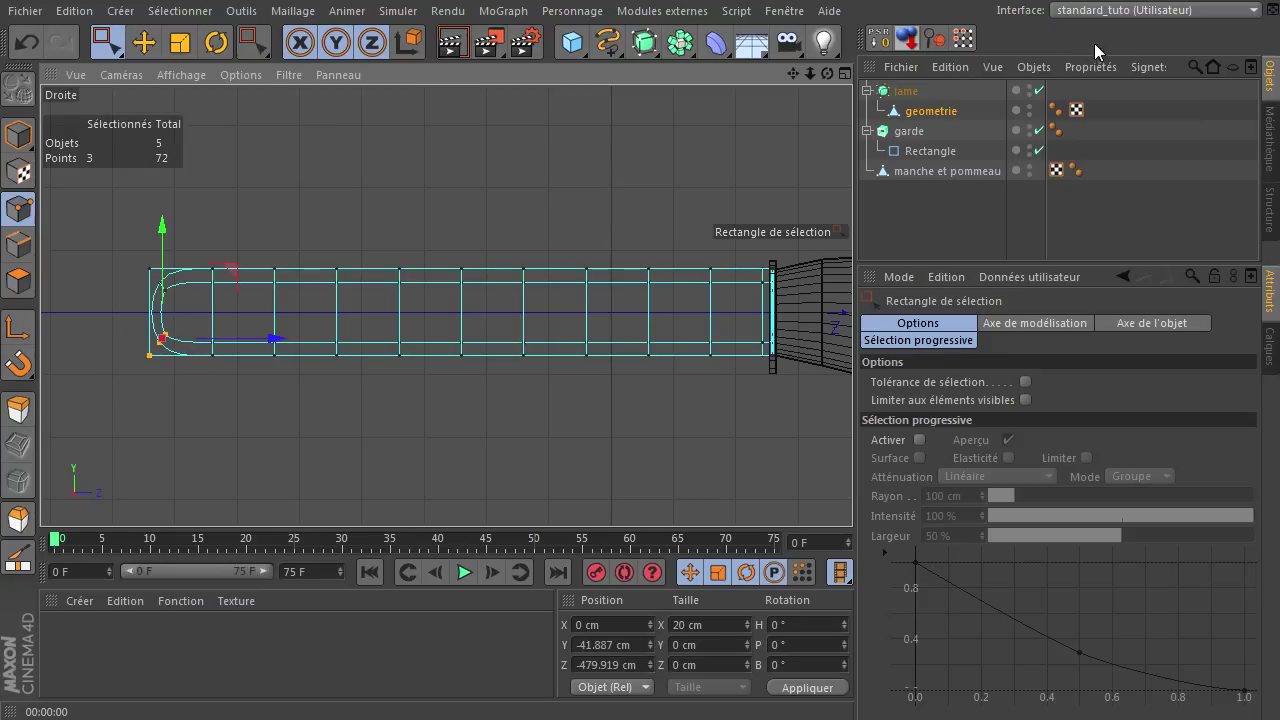
left_click(1038, 90)
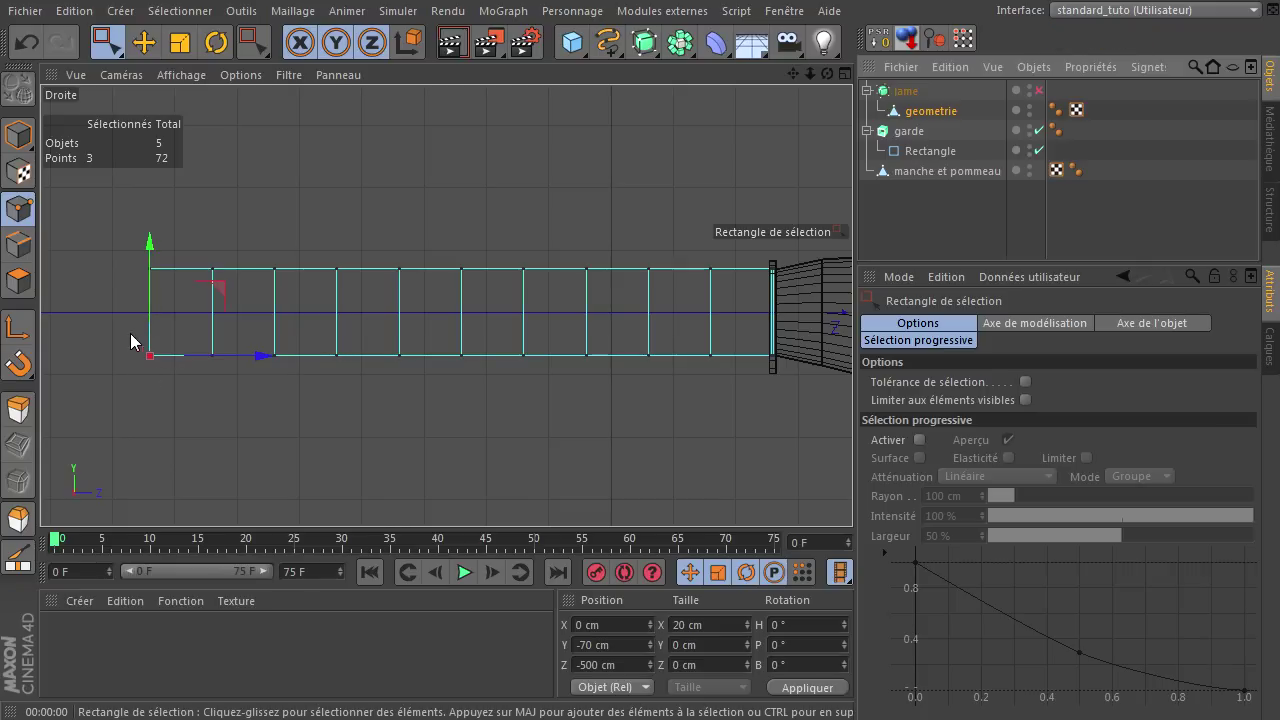
left_click_drag(183, 381, 185, 375)
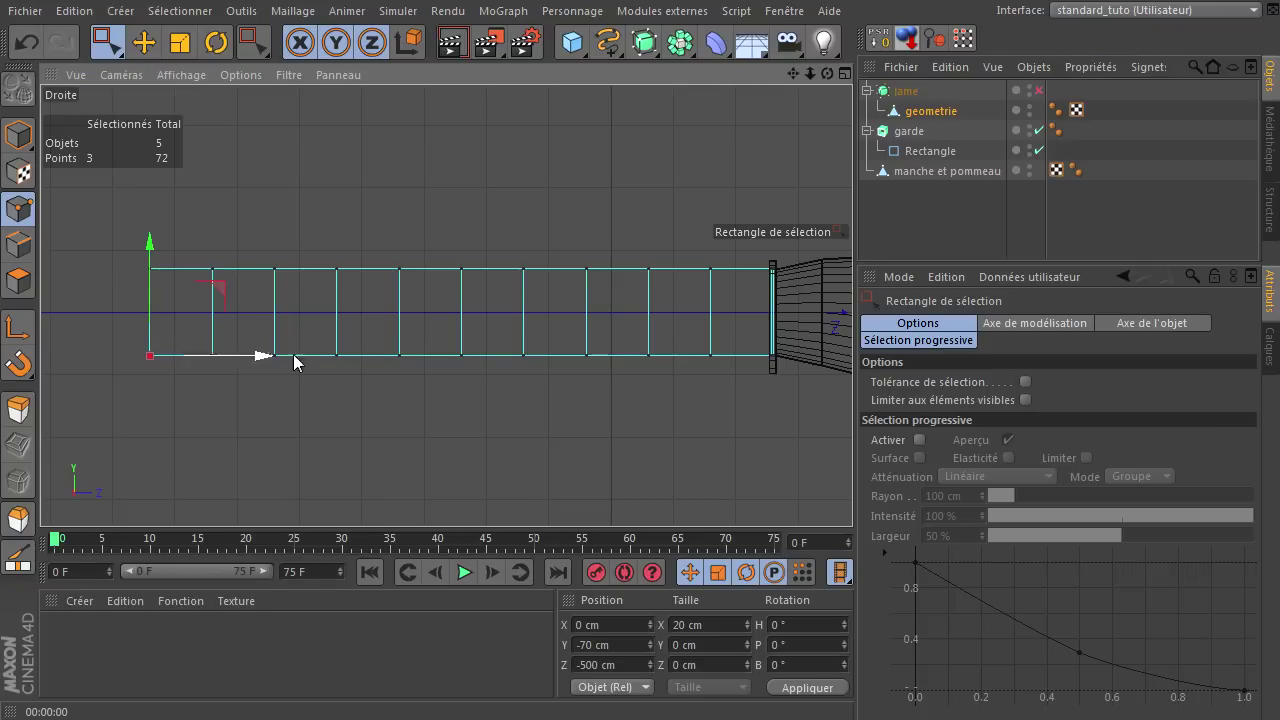
left_click(1036, 91)
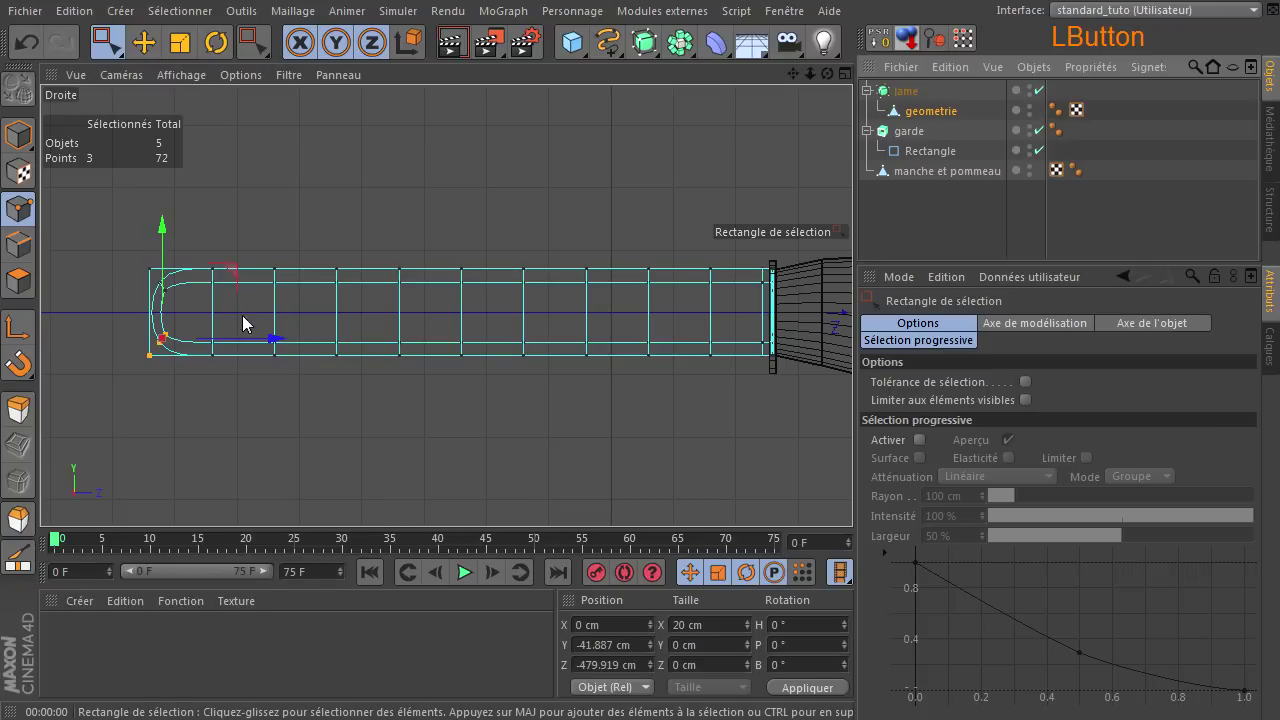
left_click_drag(218, 294, 138, 190)
key("ctrl+z")
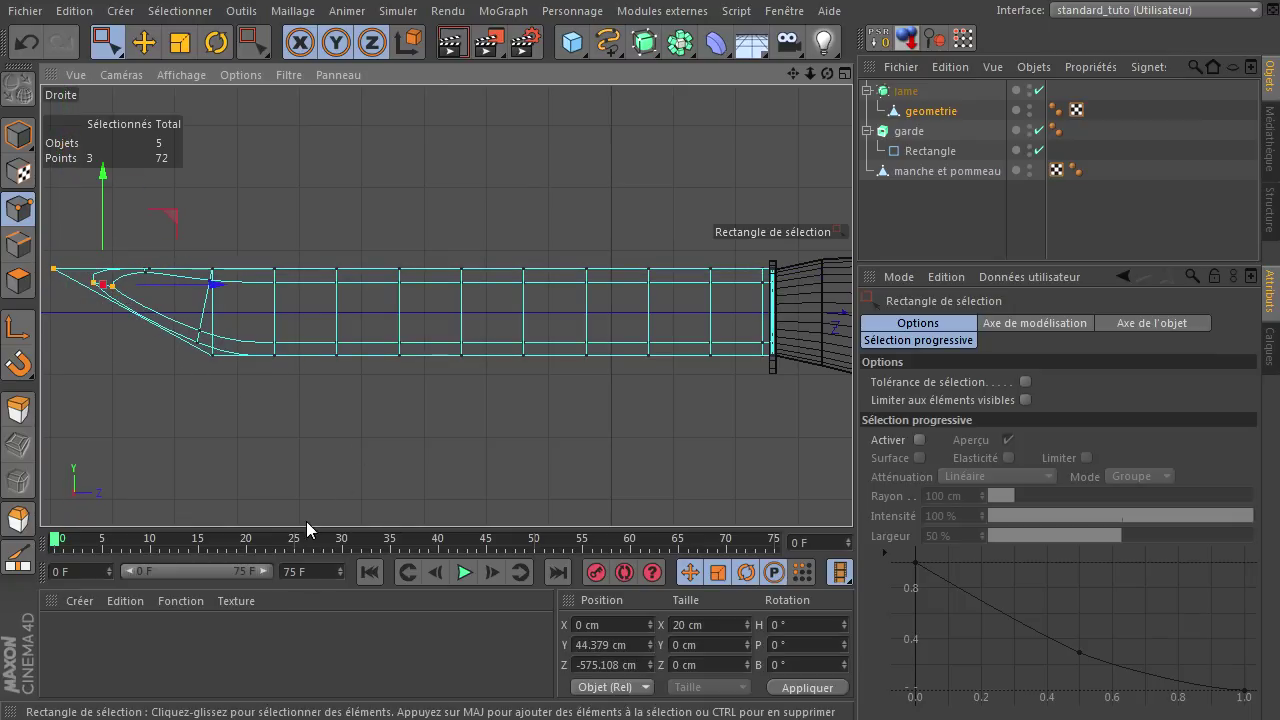
Step: Select the blade's lower-edge points between the tip and the guard, lower them to about Y -88 cm, and deselect them
left_click_drag(117, 436, 730, 317)
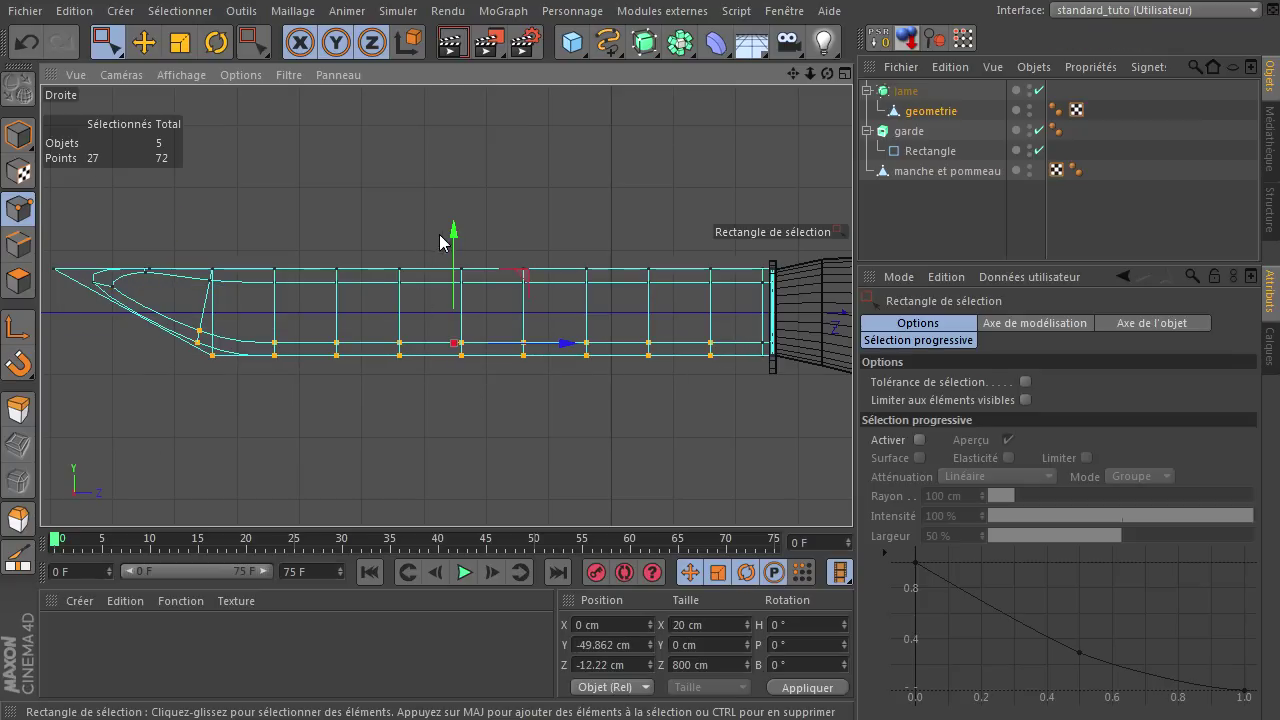
left_click_drag(448, 240, 446, 267)
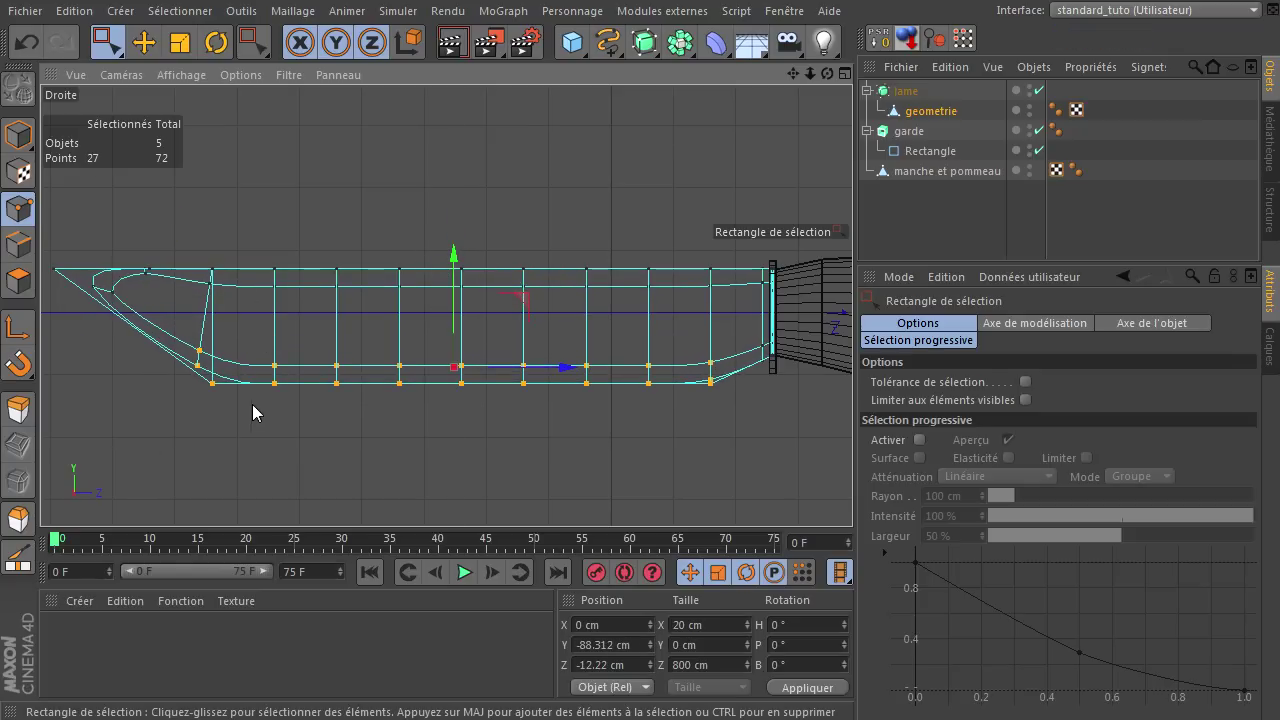
left_click(566, 442)
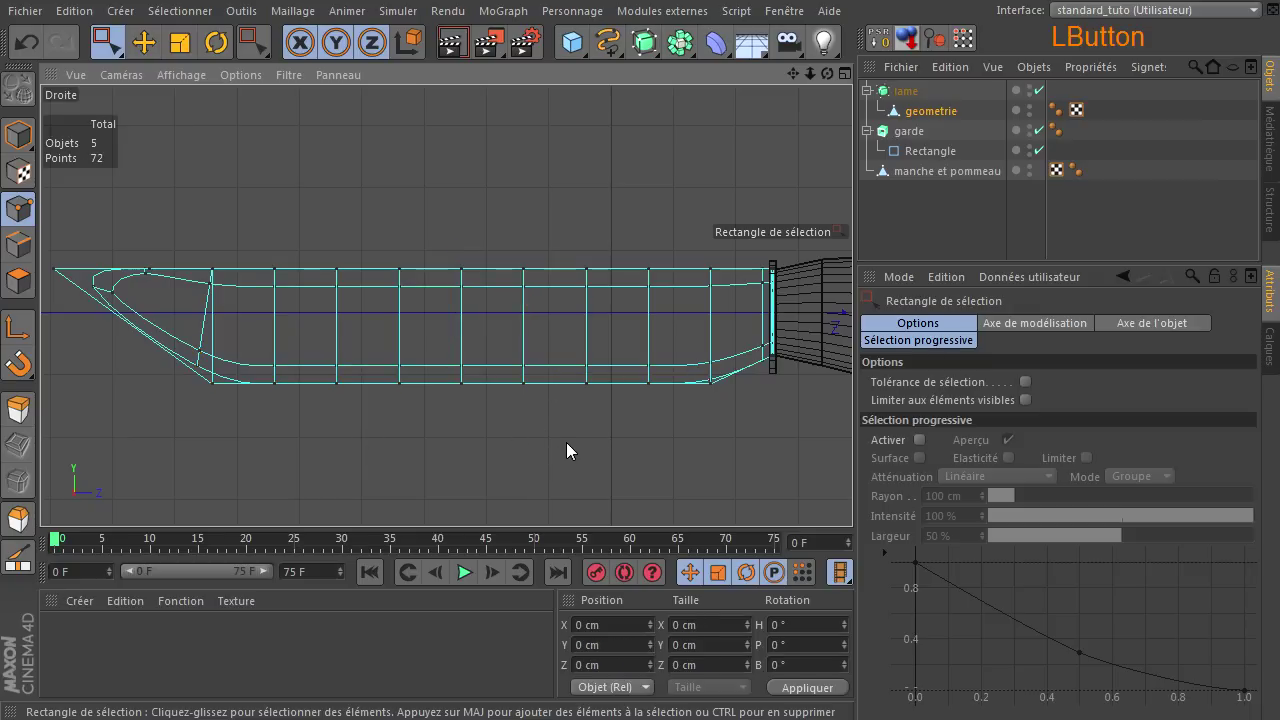
Step: Show the whole knife in the Perspective view and preview-render the reshaped blade
middle_click(529, 392)
middle_click(244, 214)
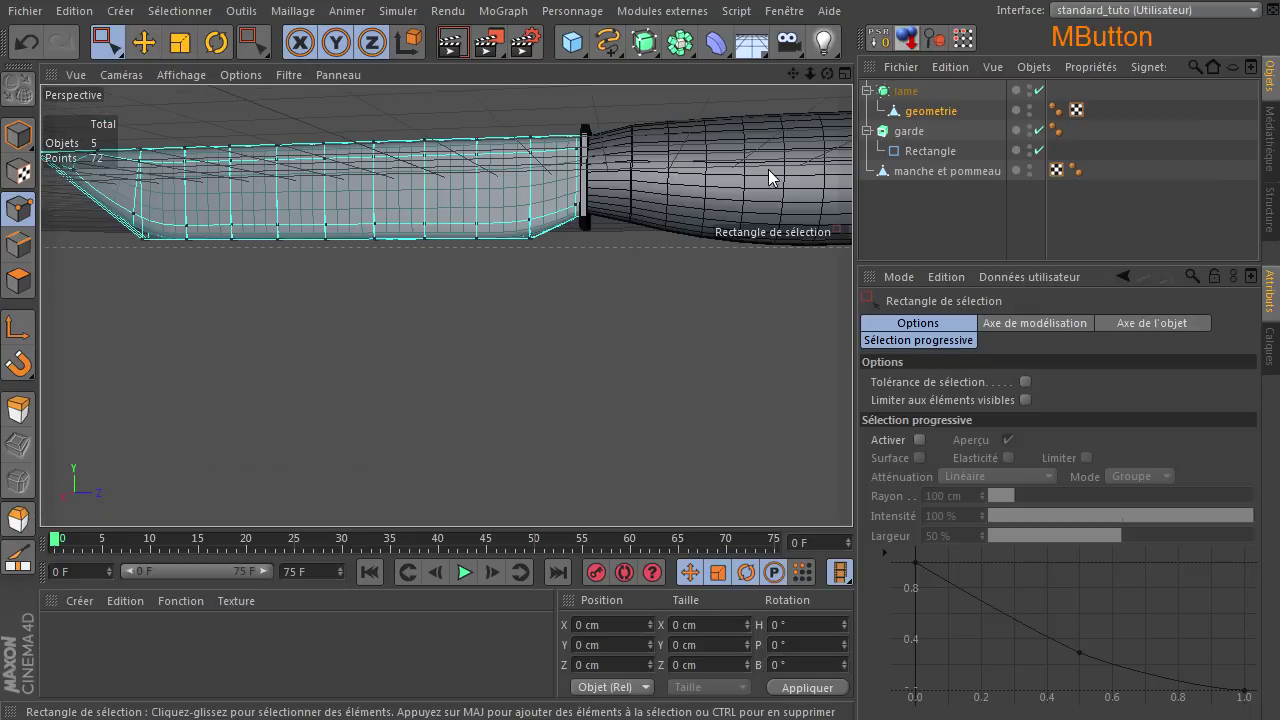
left_click(817, 81)
left_click_drag(824, 73, 601, 127)
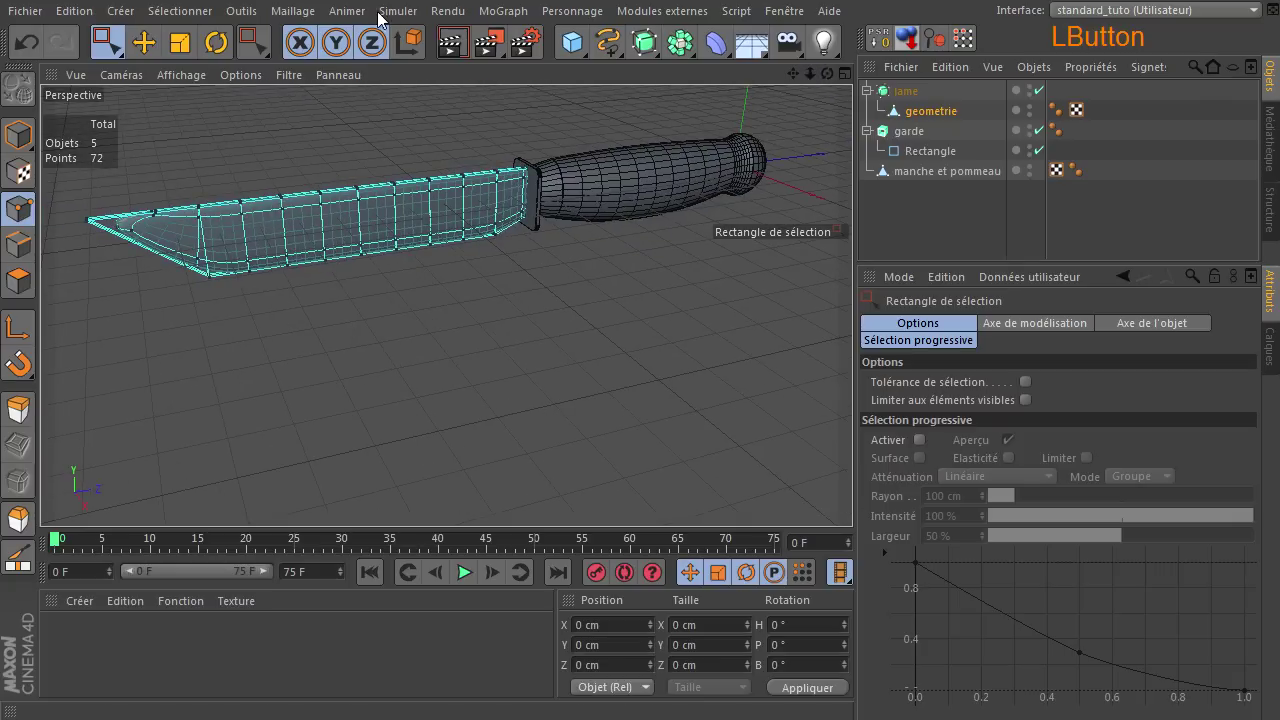
left_click(451, 42)
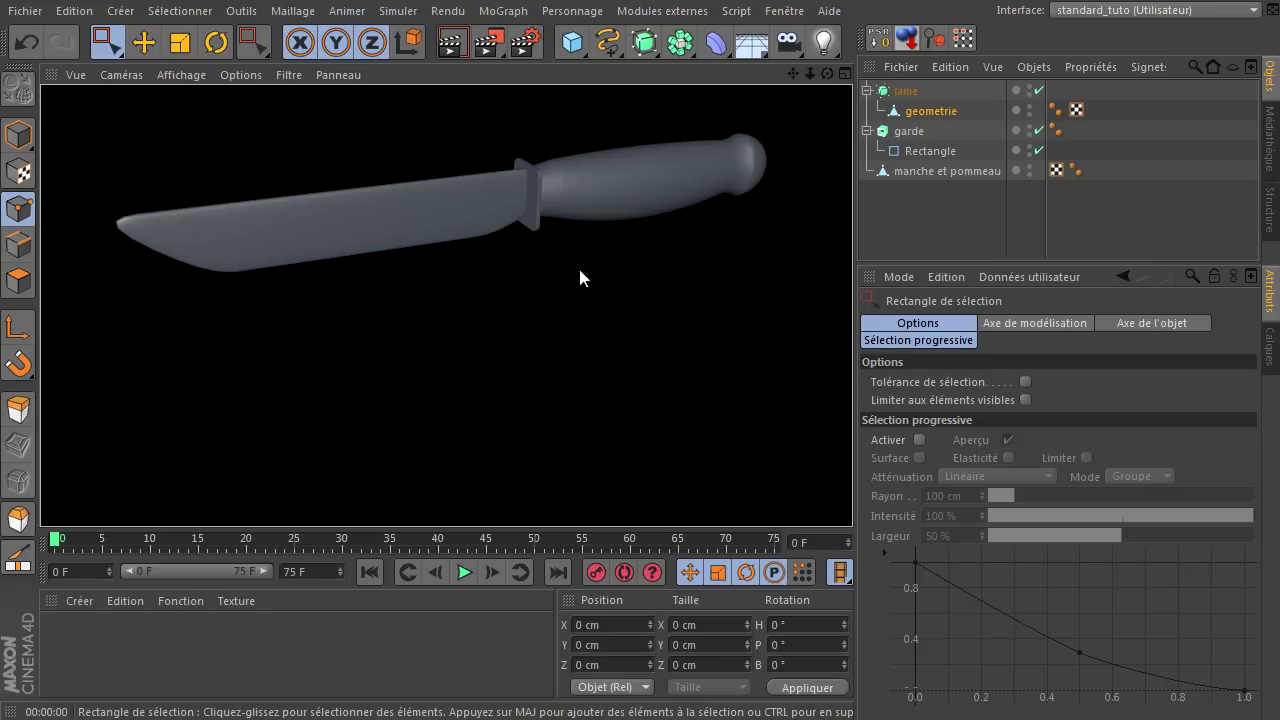
Step: Temporarily disable the blade's Hyper NURBS smoothing and pick the middle point at the tip of the geometrie mesh with Live Selection
left_click(906, 91)
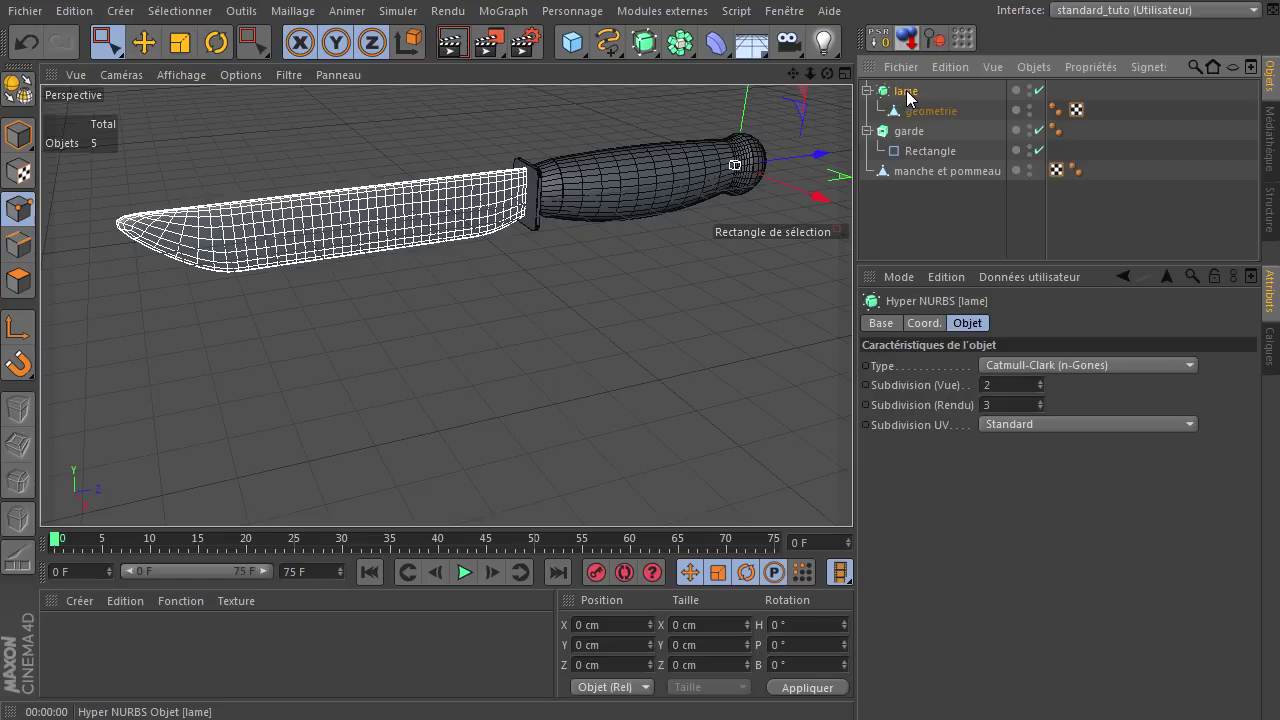
left_click(938, 110)
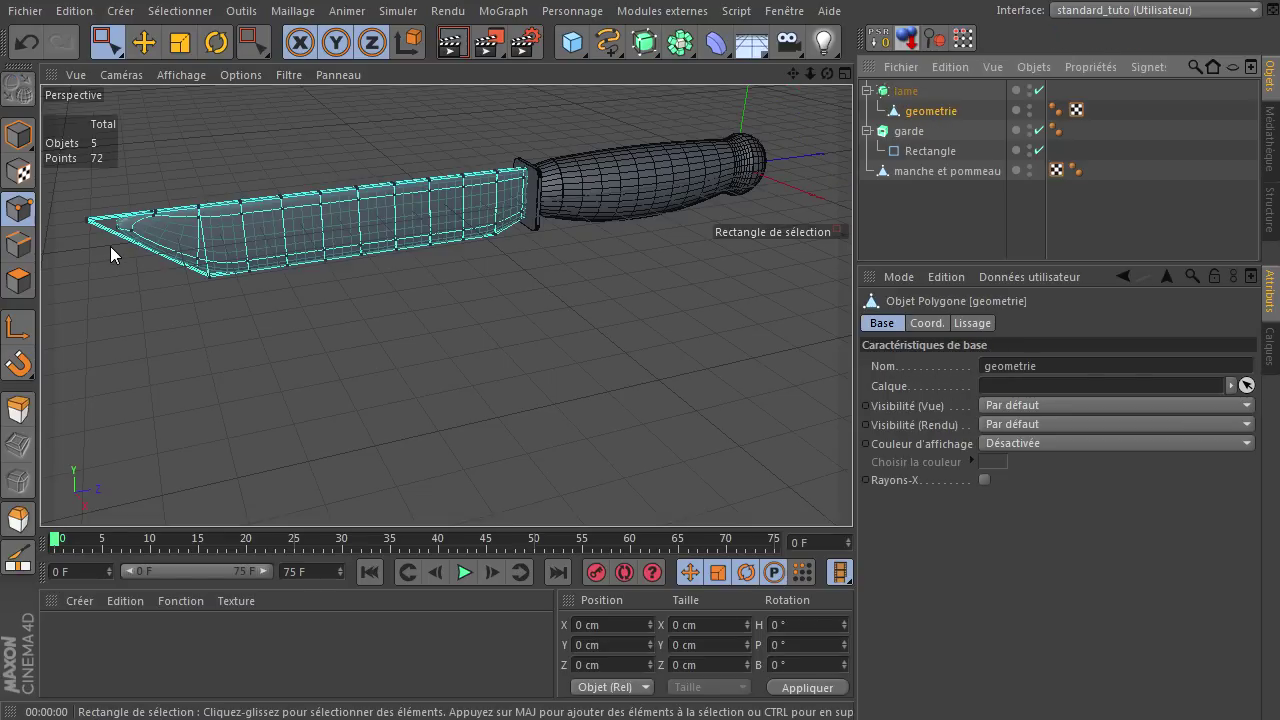
scroll(100, 237, "up", 5)
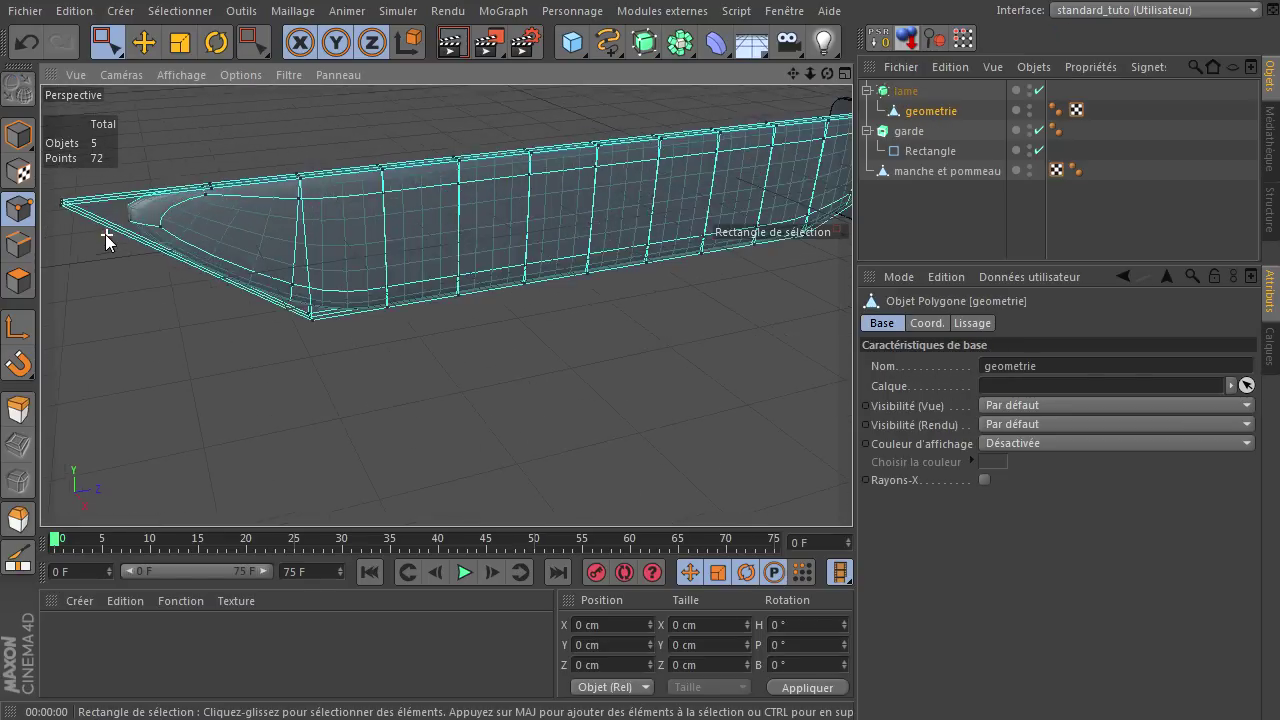
left_click_drag(792, 73, 803, 80)
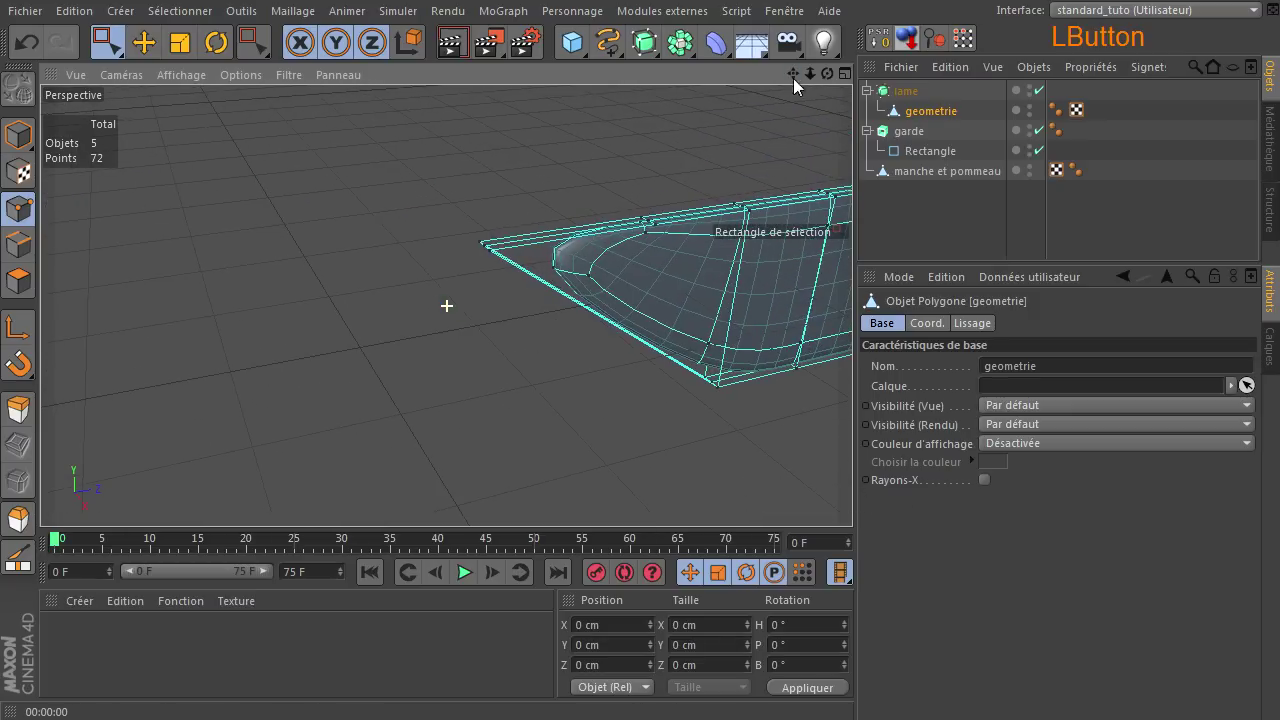
left_click(1040, 91)
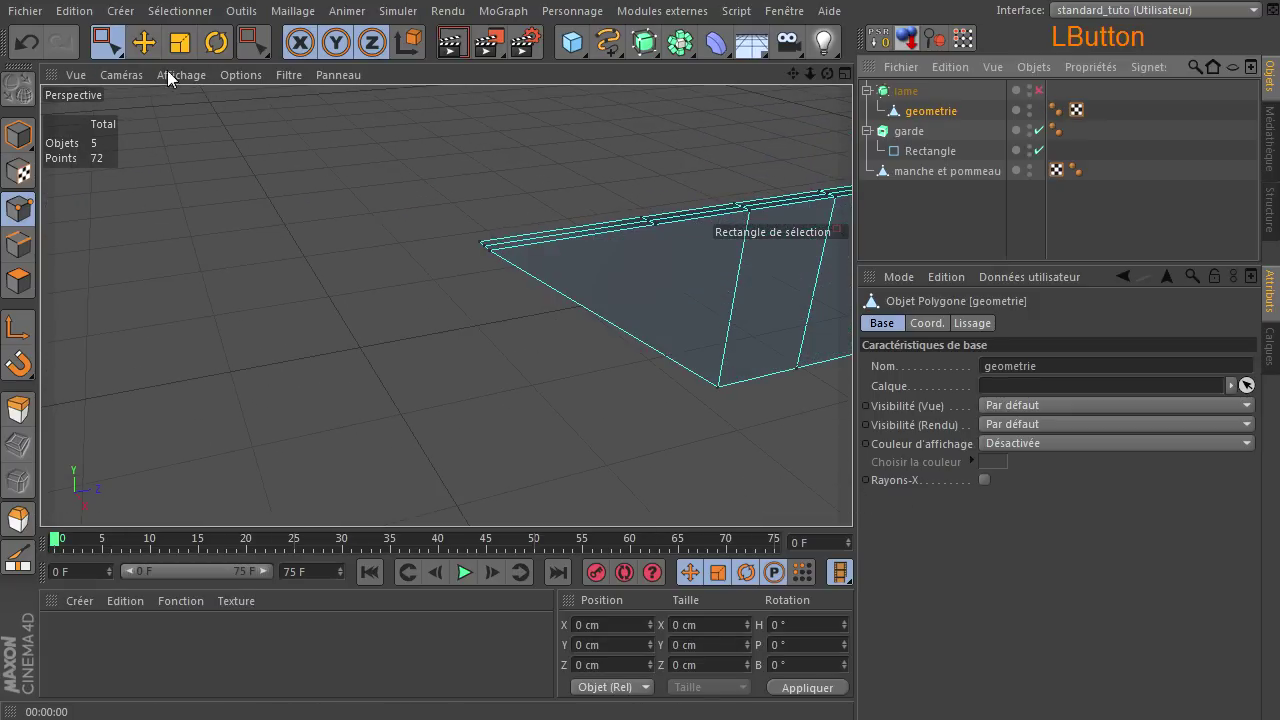
left_click_drag(107, 40, 179, 77)
scroll(505, 368, "up", 4)
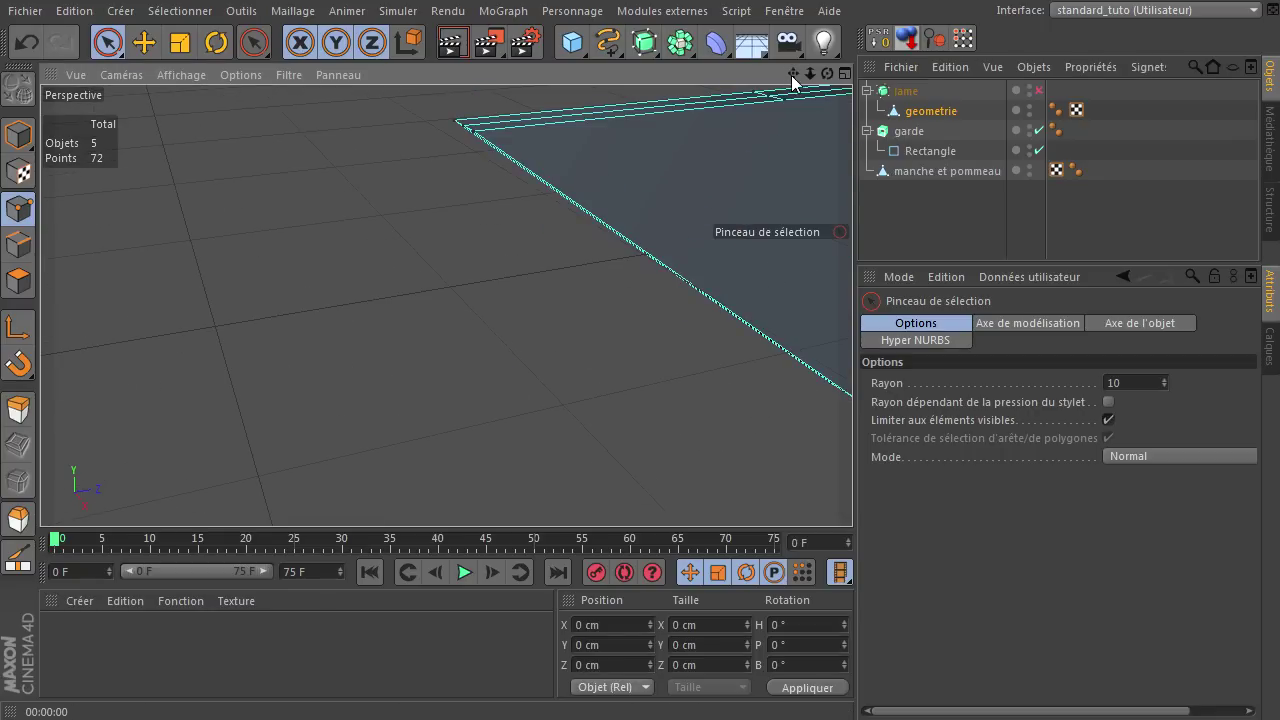
left_click_drag(791, 75, 449, 303)
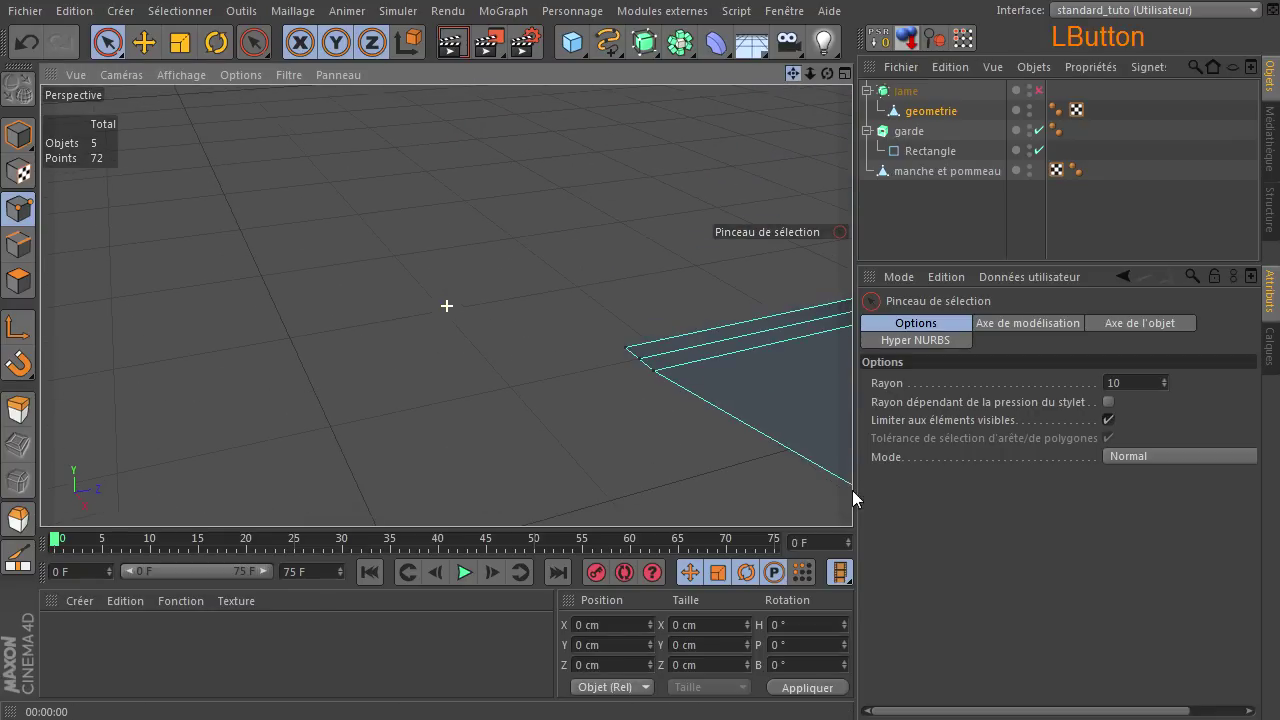
left_click(642, 365)
left_click_drag(537, 360, 560, 380, "alt")
Step: Re-enable the lame smoothing, raise the tip point's Hyper NURBS weight until it reaches about Z -654 cm, and preview-render the sharpened tip
left_click(1040, 91)
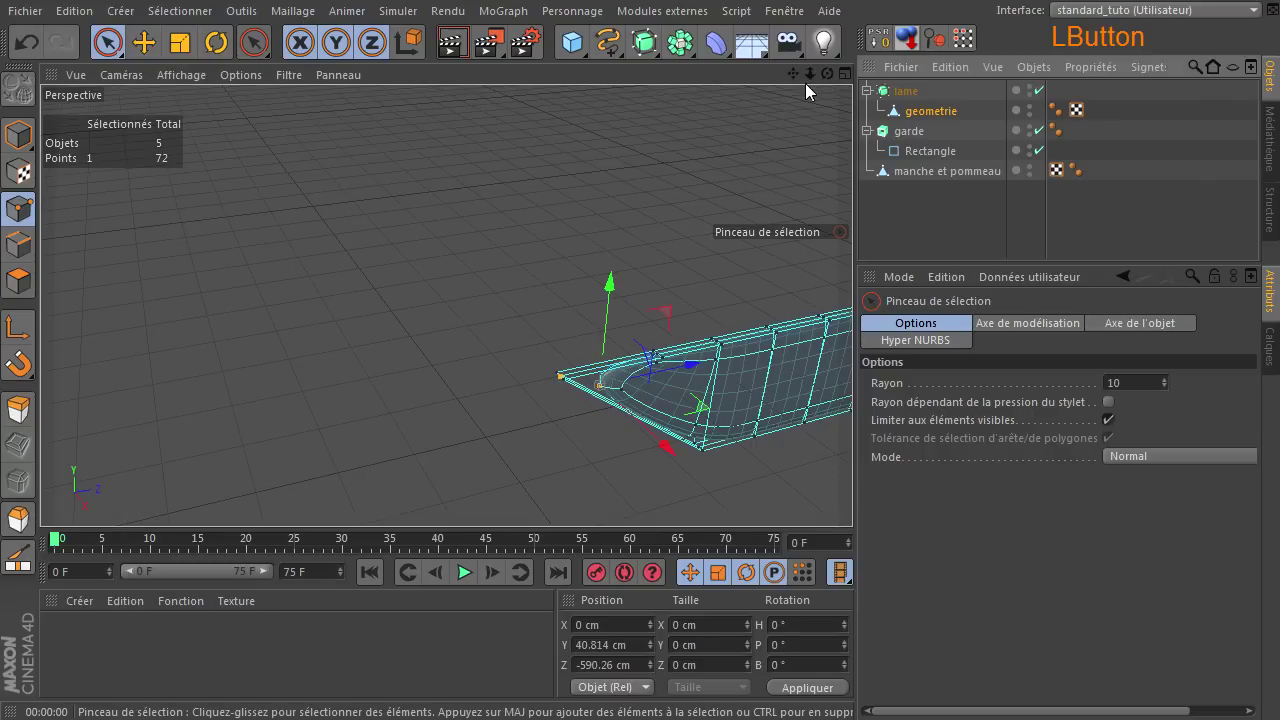
mouse_move(792, 72)
left_mouse_down()
mouse_move(850, 488)
mouse_move(752, 96)
left_mouse_up()
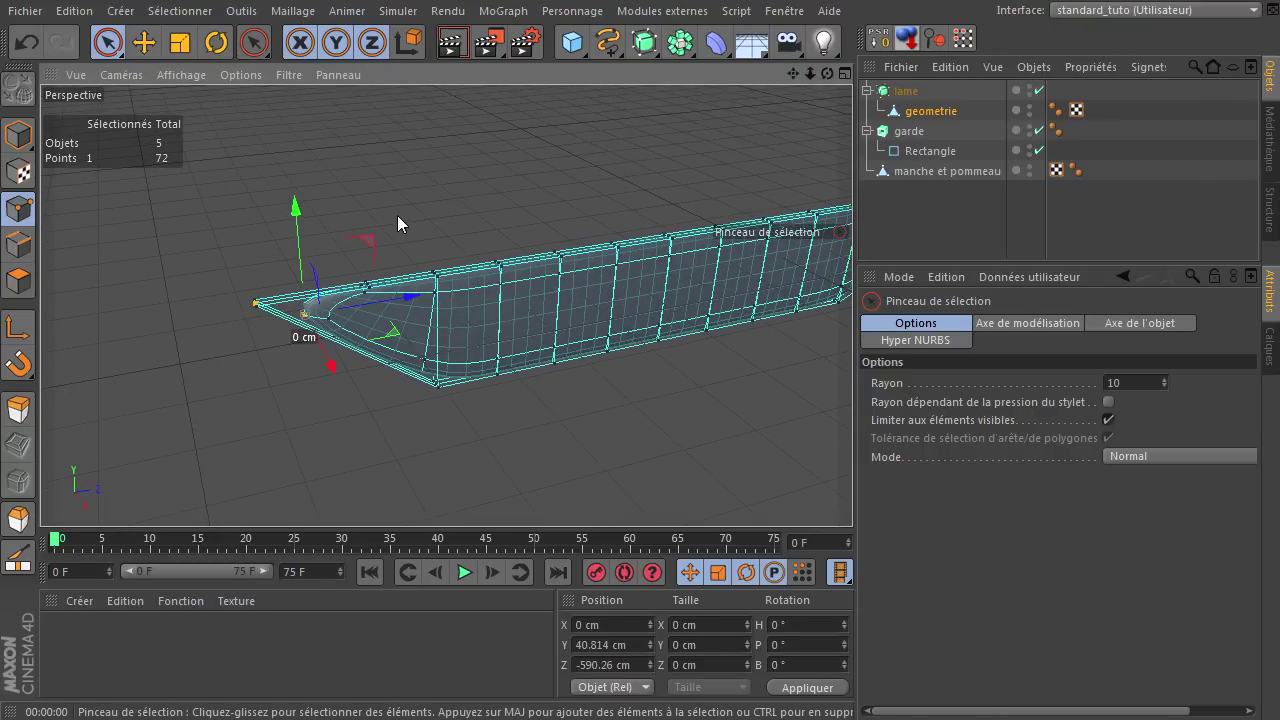
left_click(852, 490)
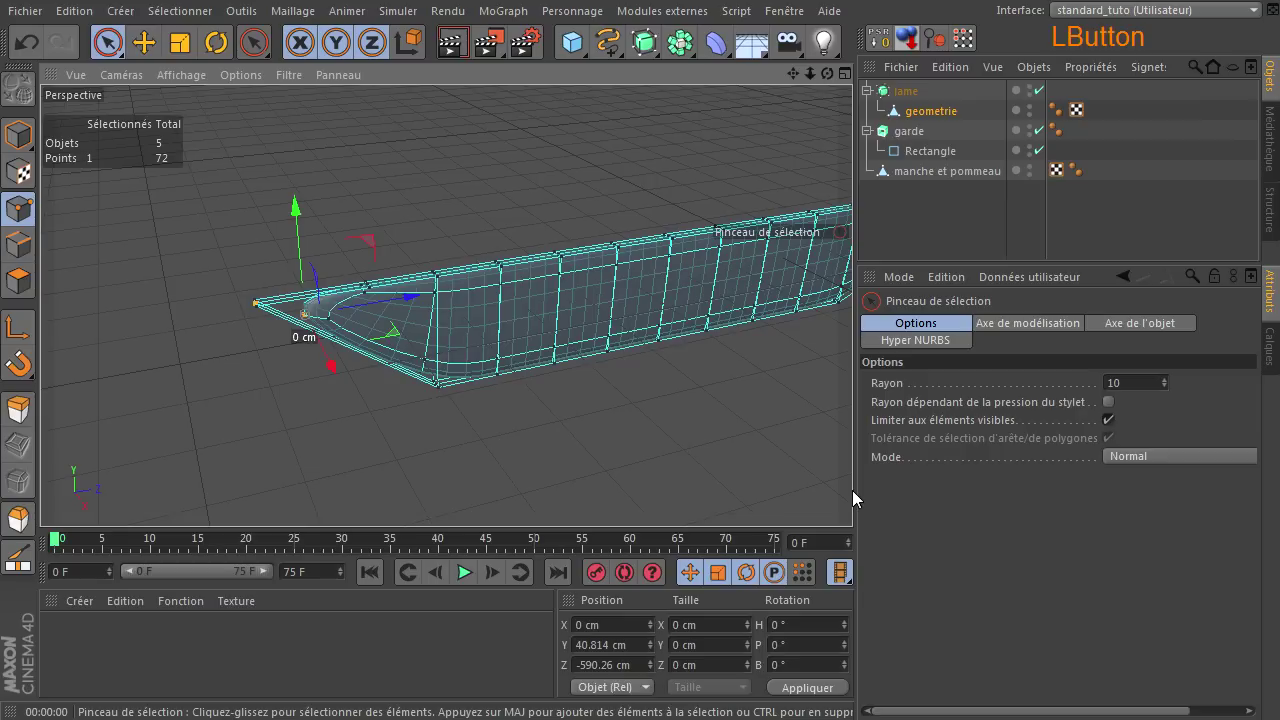
left_click_drag(852, 490, 852, 490)
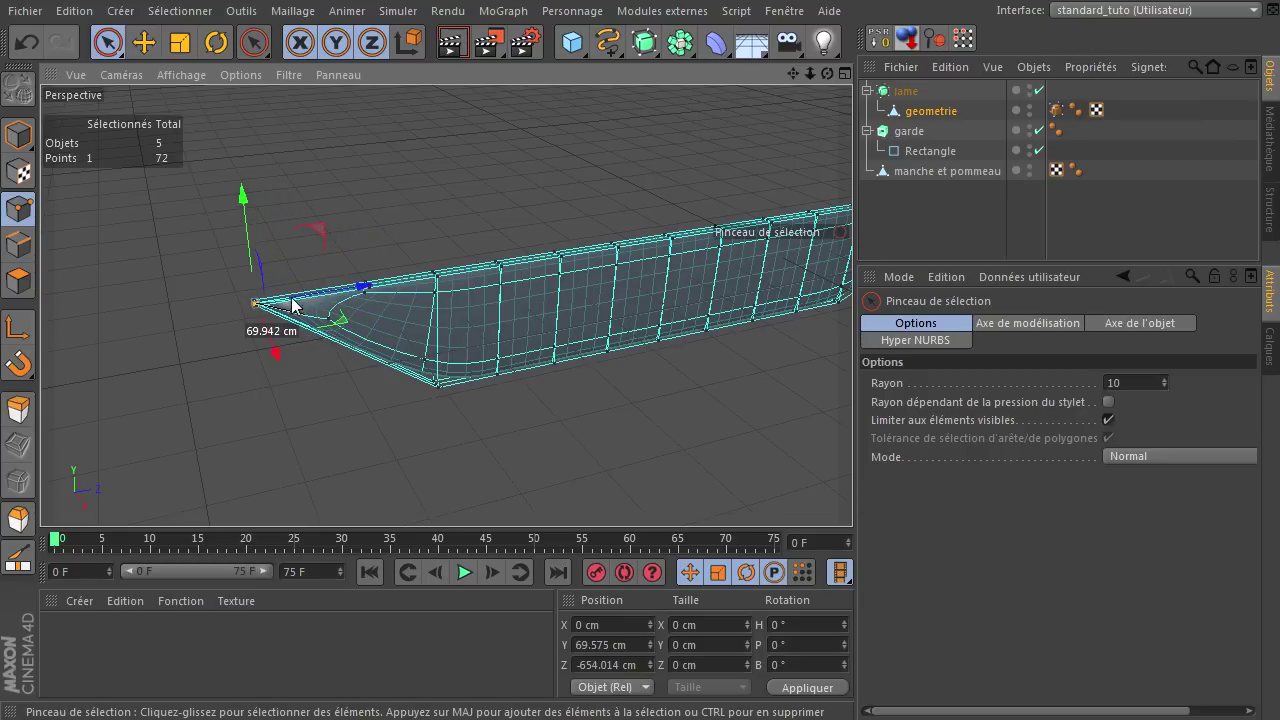
left_click(452, 42)
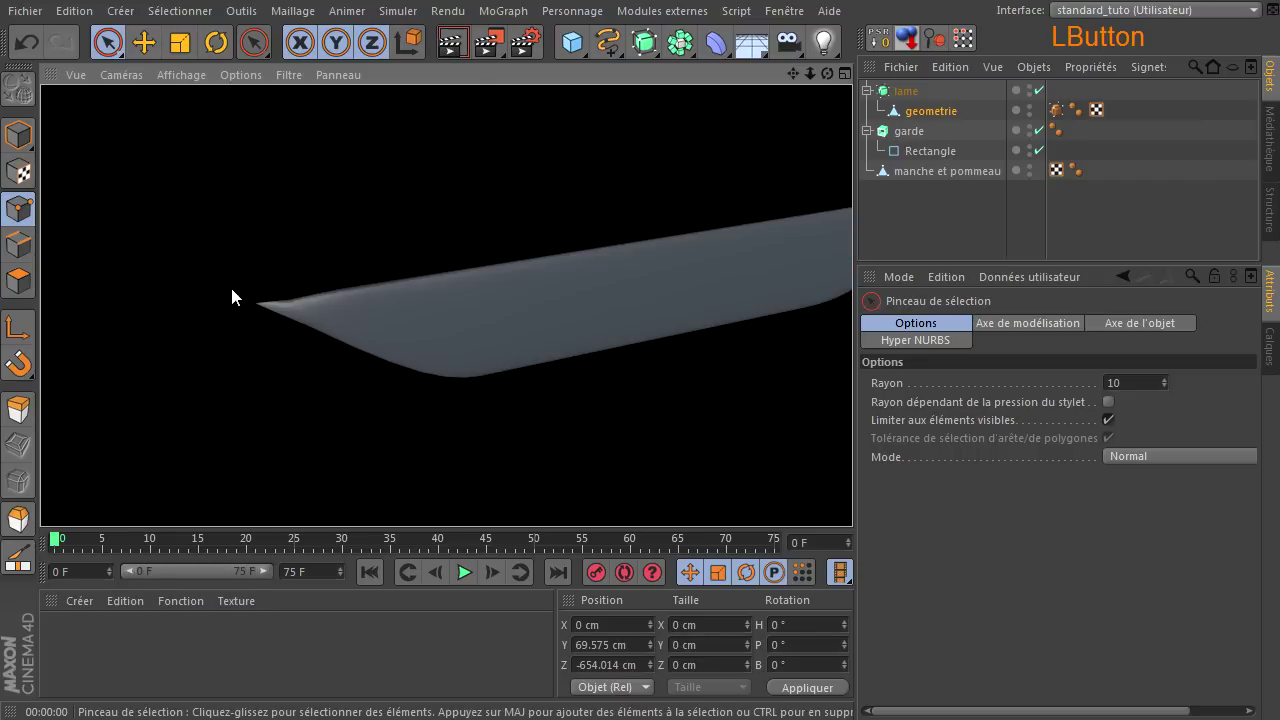
scroll(266, 308, "up", 5)
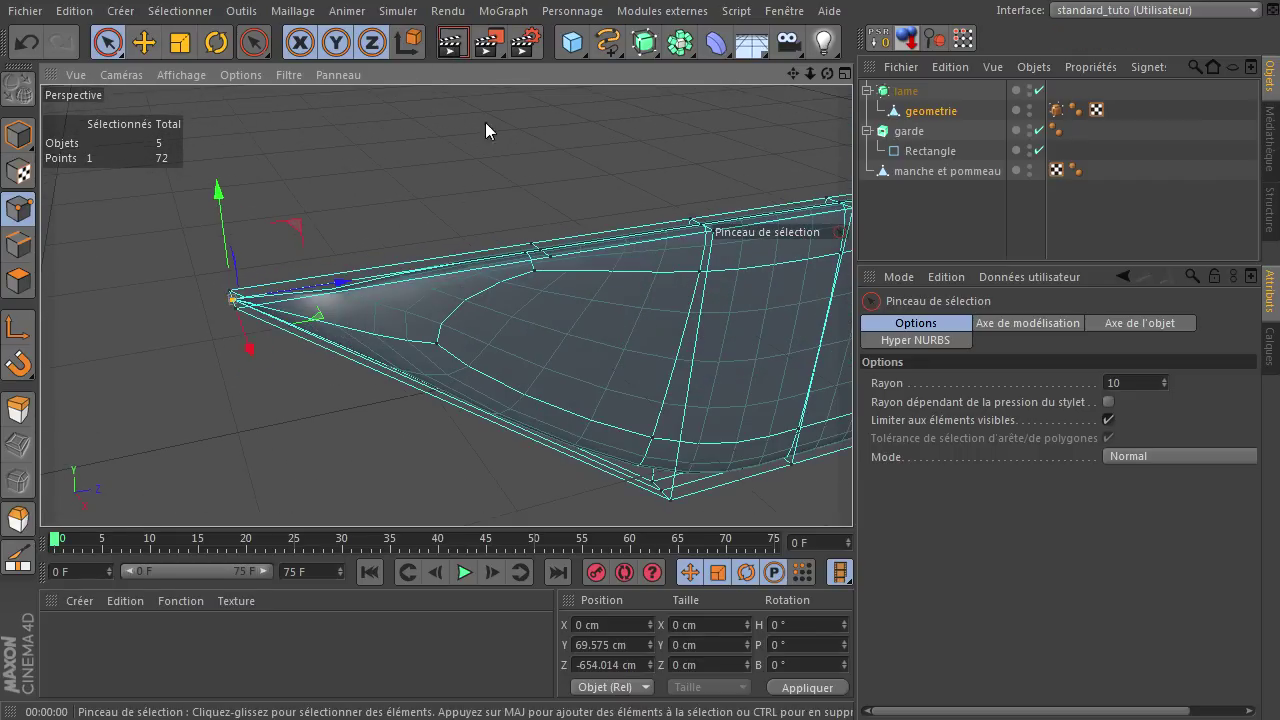
left_click(452, 42)
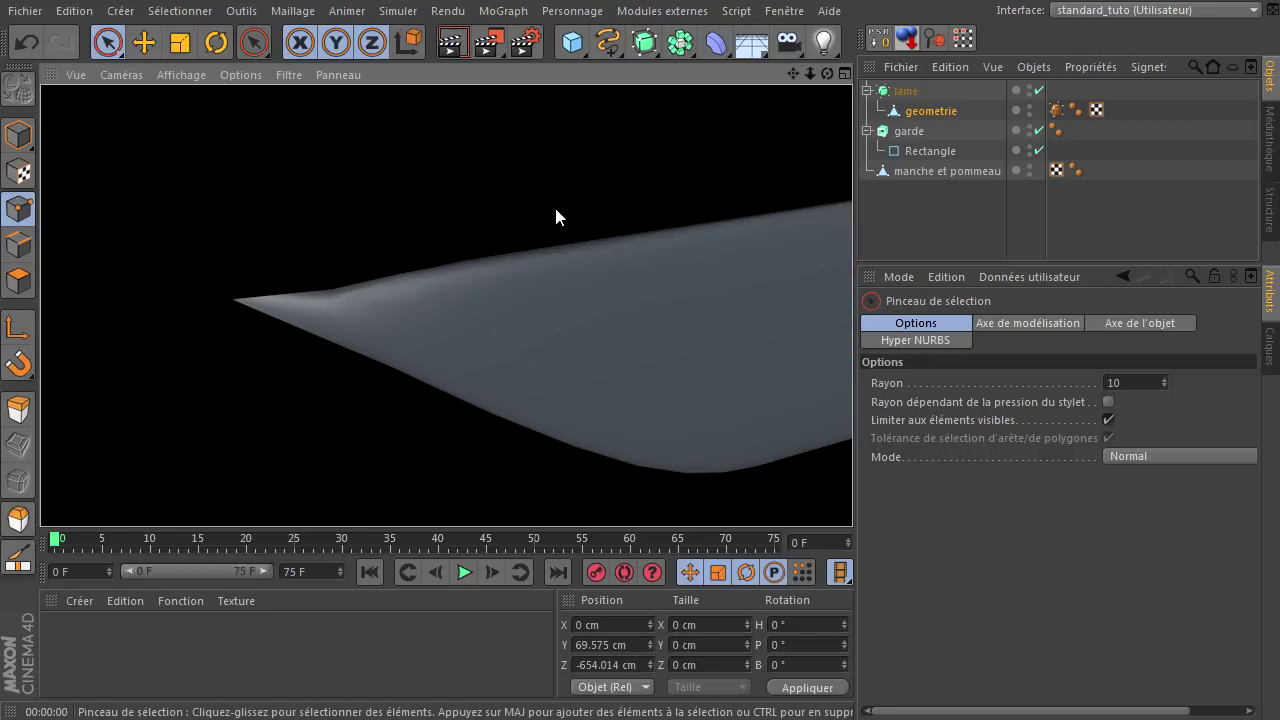
left_click_drag(828, 74, 852, 490)
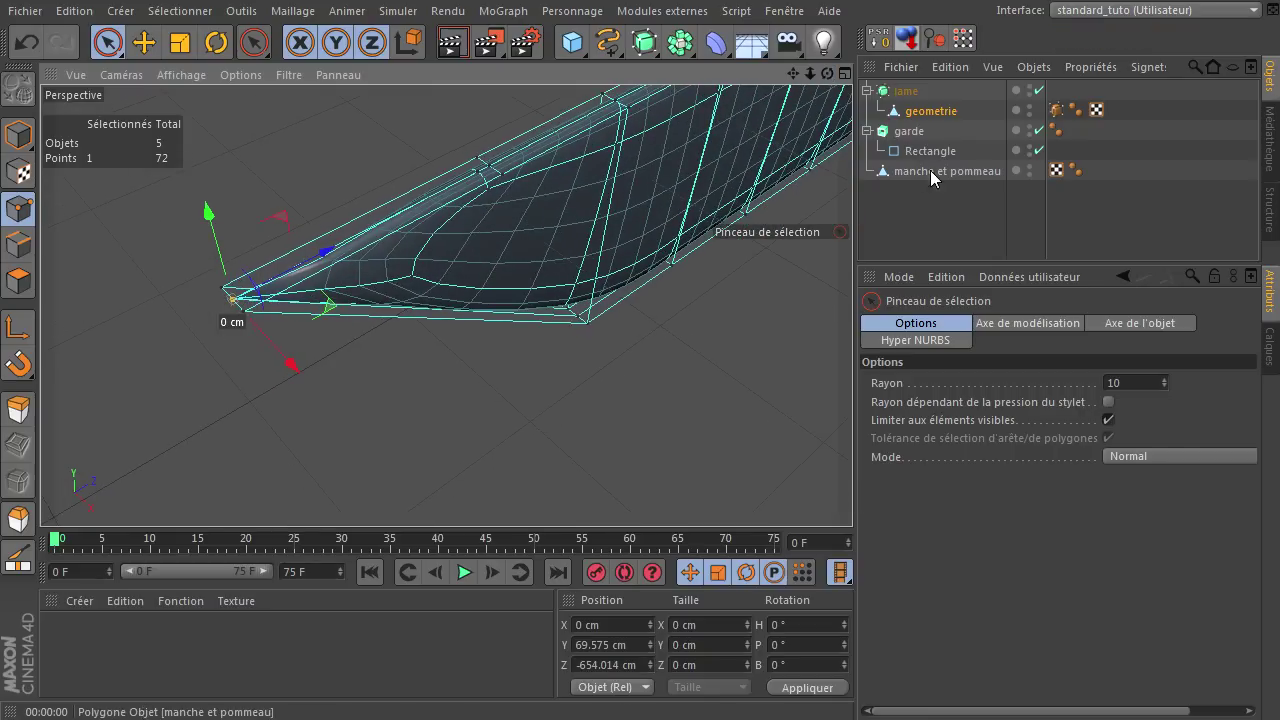
Step: Display the Influence Hyper NURBS weighting, reduce the tip point's weight to bring it to about Z -644 cm, and preview-render it
left_click(1056, 110)
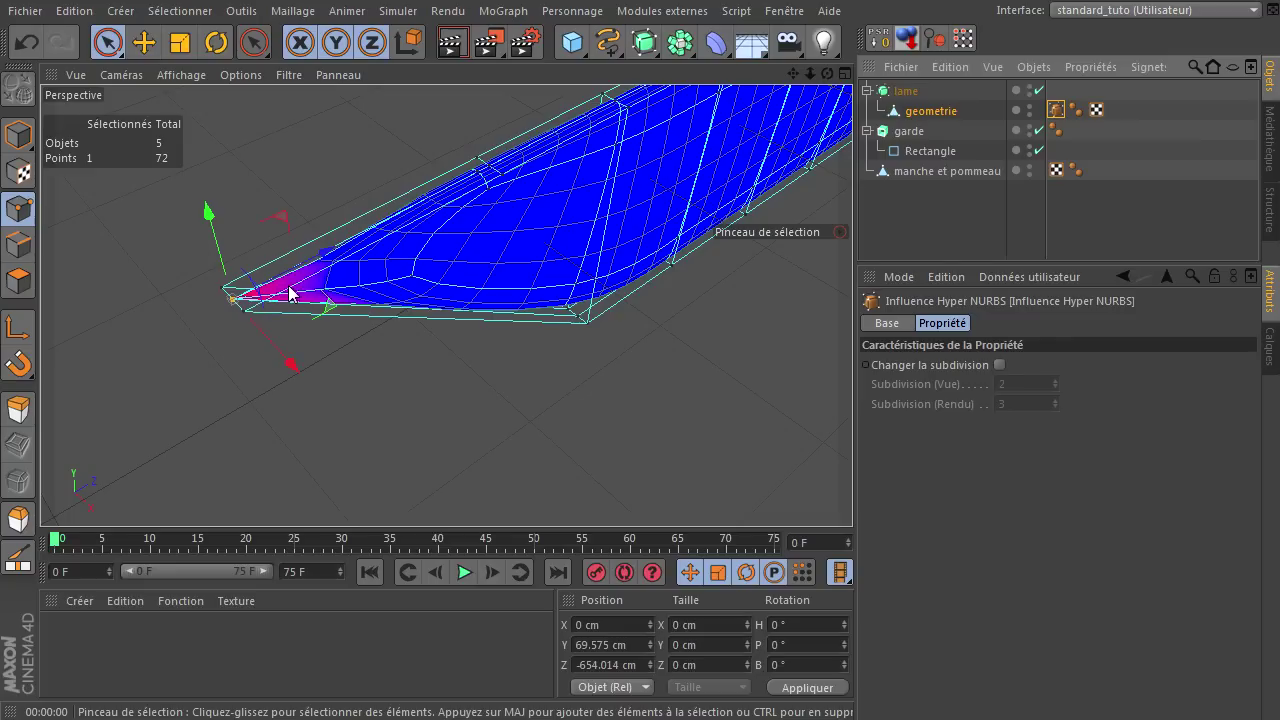
left_click(254, 296)
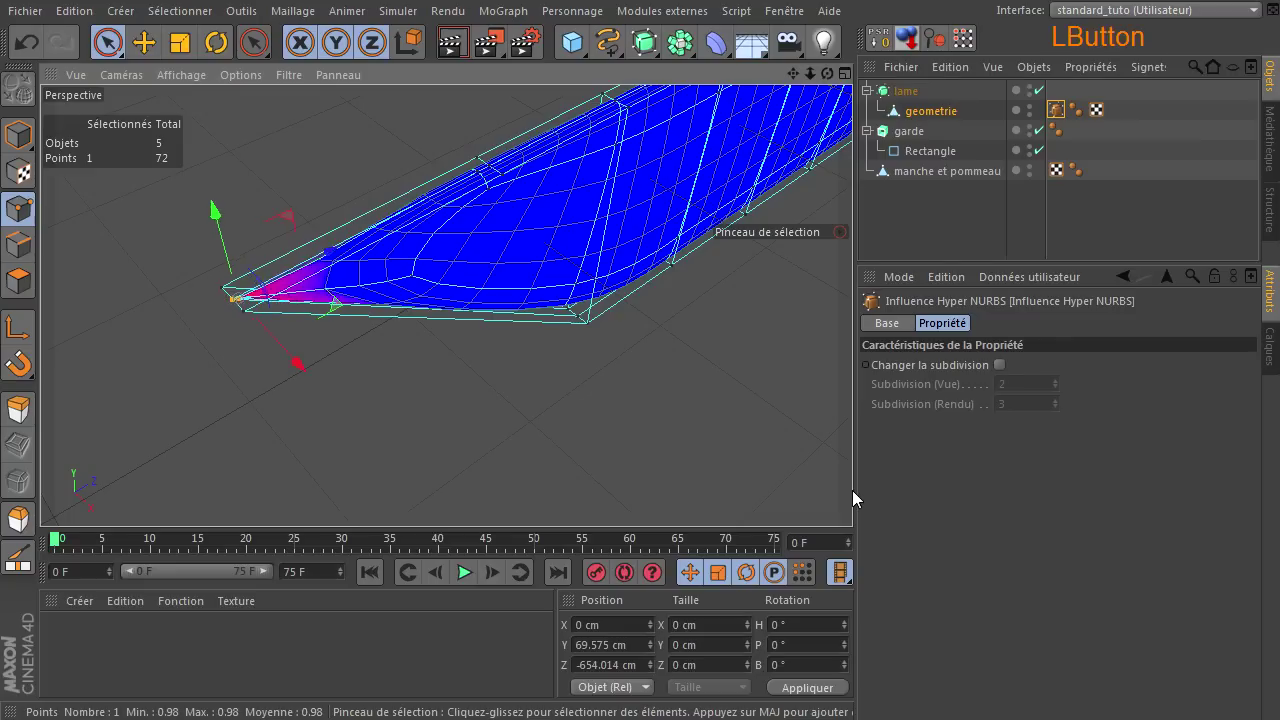
left_click_drag(852, 490, 852, 490)
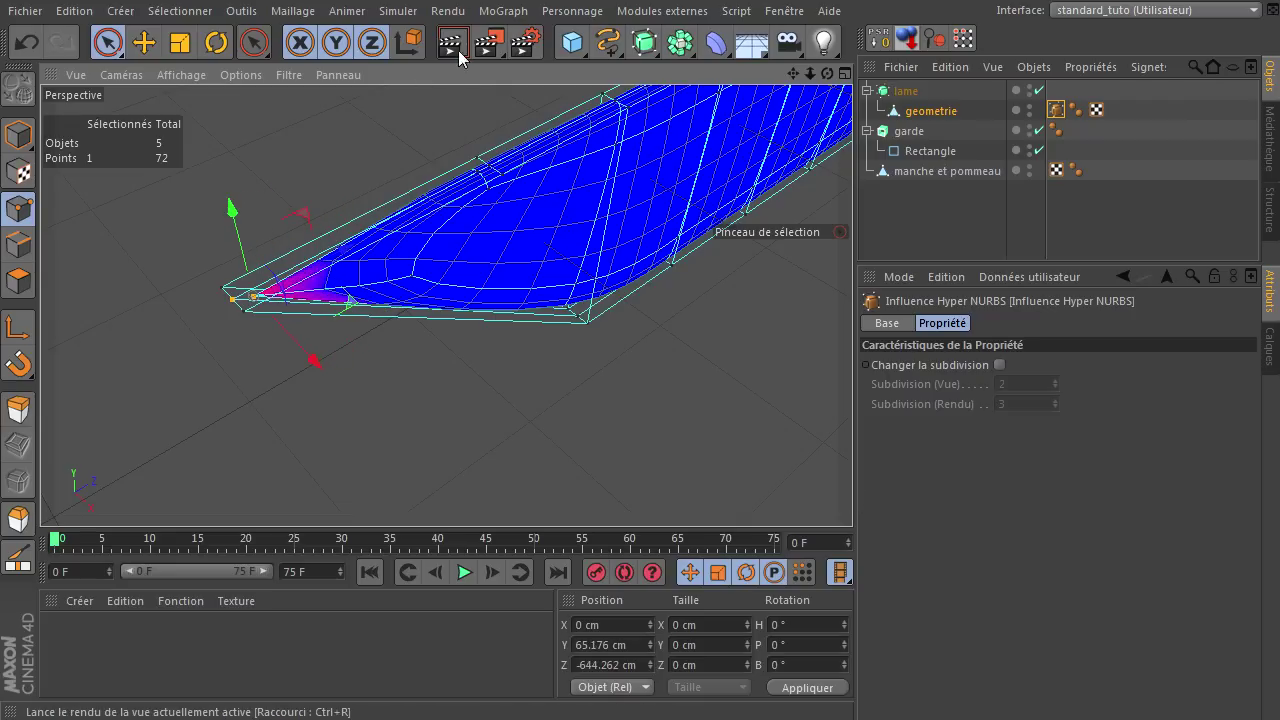
left_click(455, 42)
left_click_drag(307, 341, 303, 334, "alt")
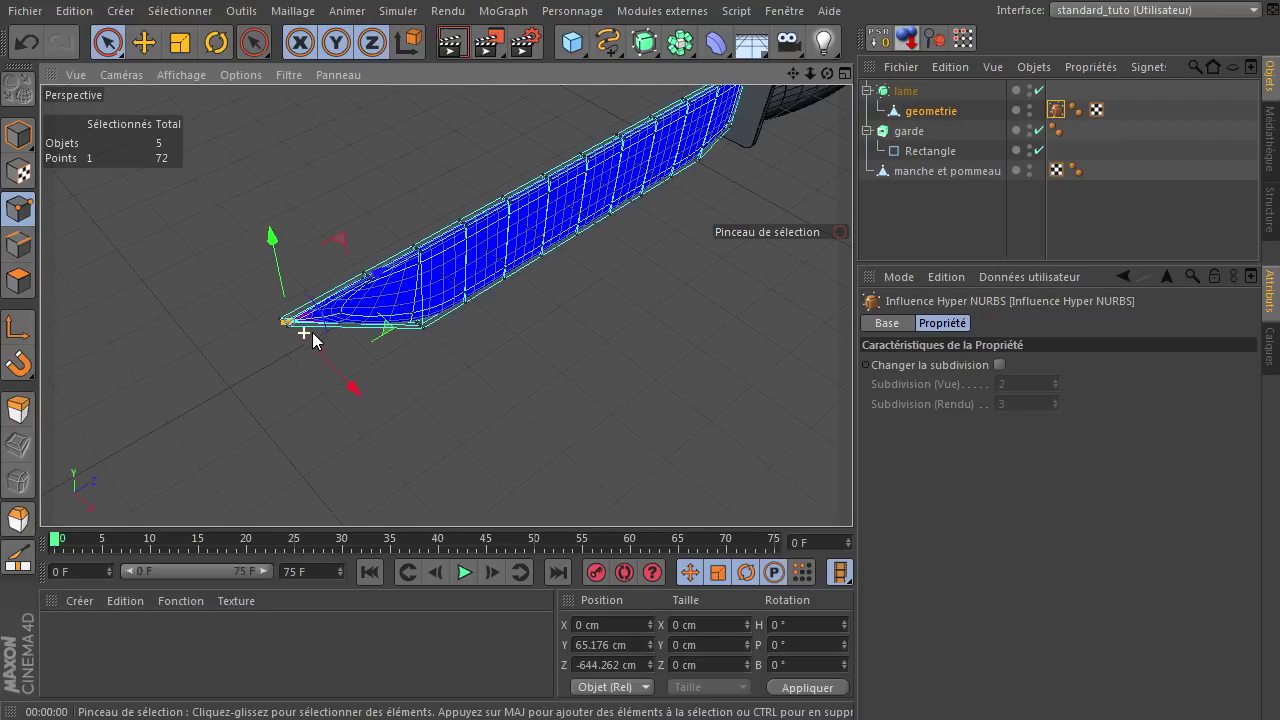
Step: Deselect the tip point, return to Model mode with no object selected, and frame the whole knife
left_click(106, 44)
left_click(20, 136)
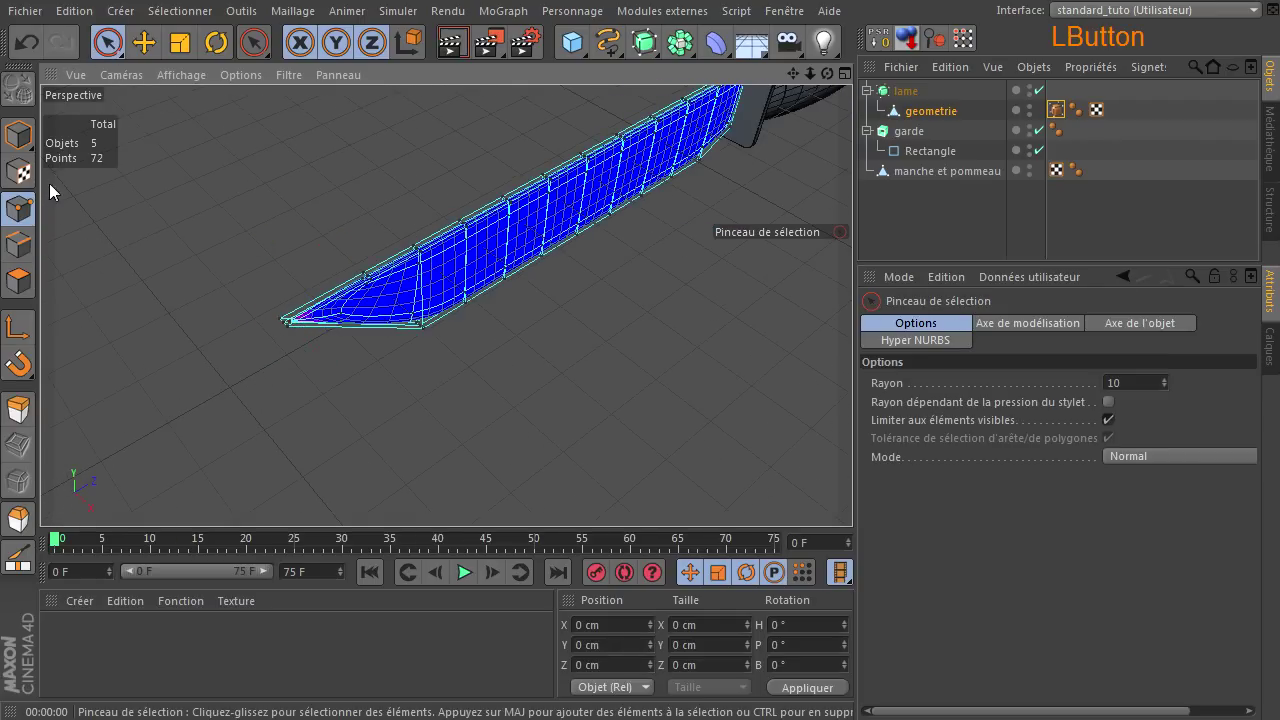
left_click(20, 137)
left_click(929, 228)
left_click_drag(814, 74, 312, 271)
left_click_drag(829, 74, 831, 134)
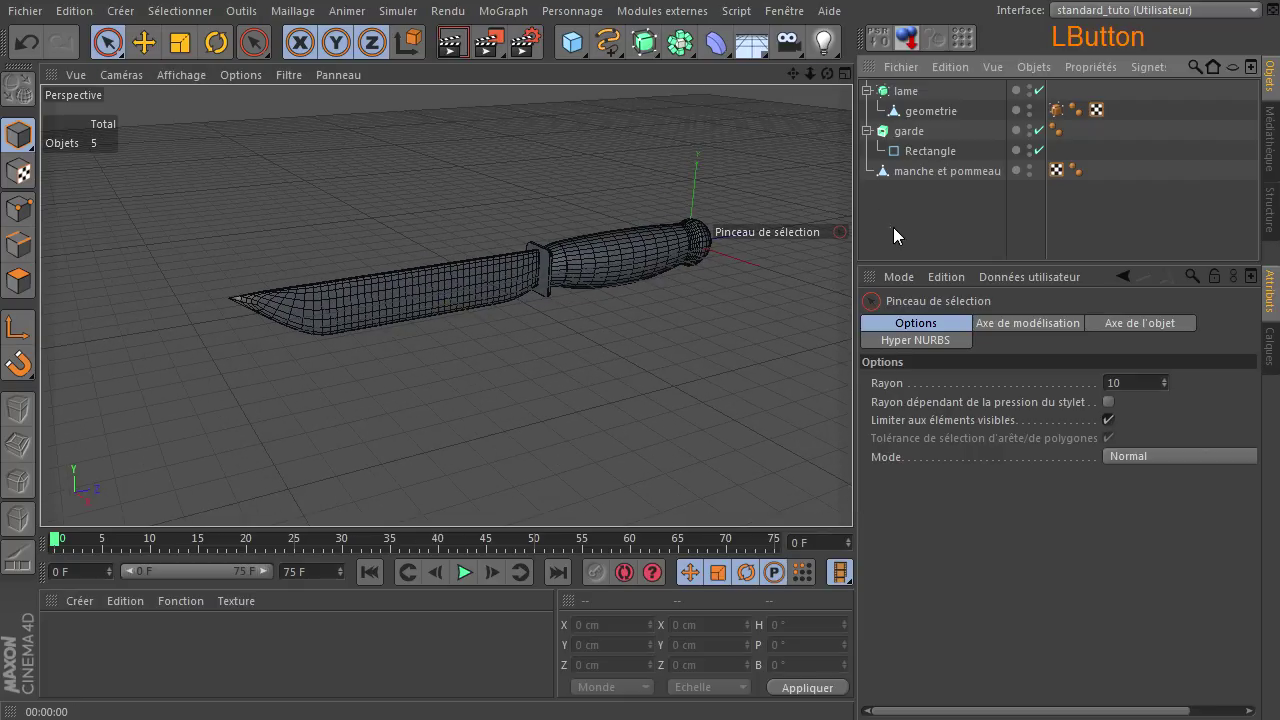
Step: Group all the knife's objects under a null and rename it couteau
left_click_drag(889, 224, 968, 85)
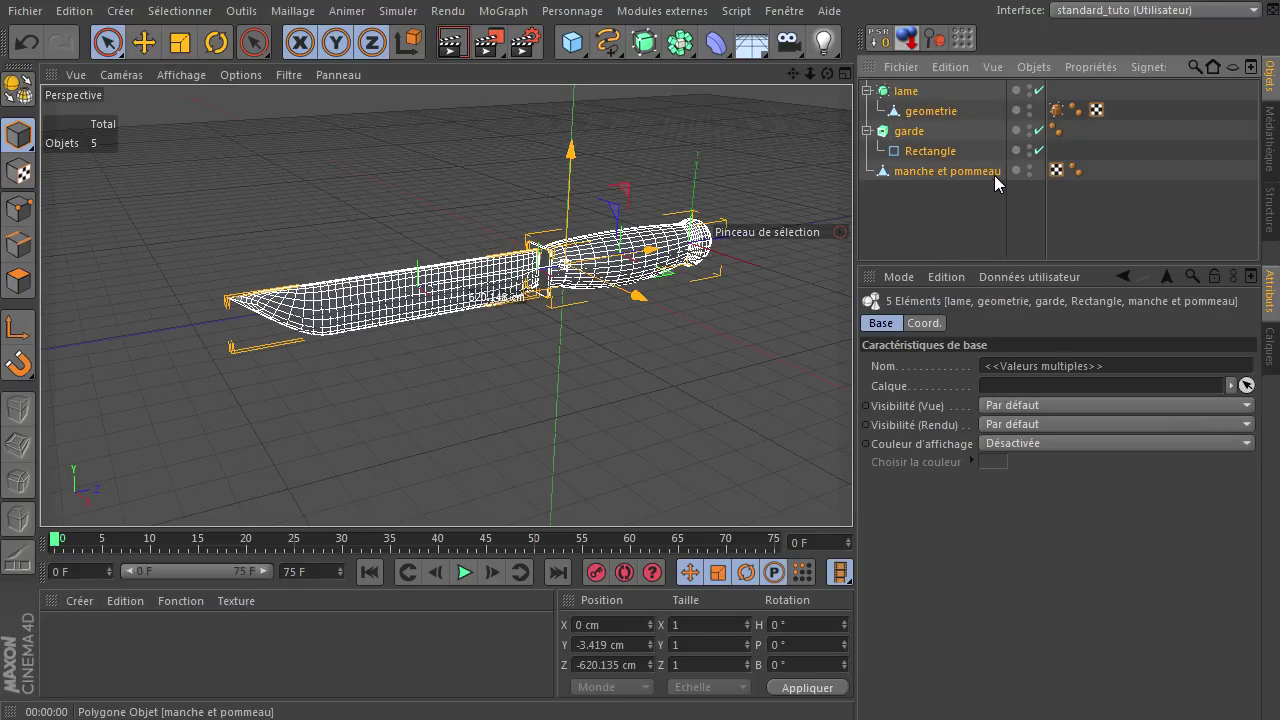
key("alt+g")
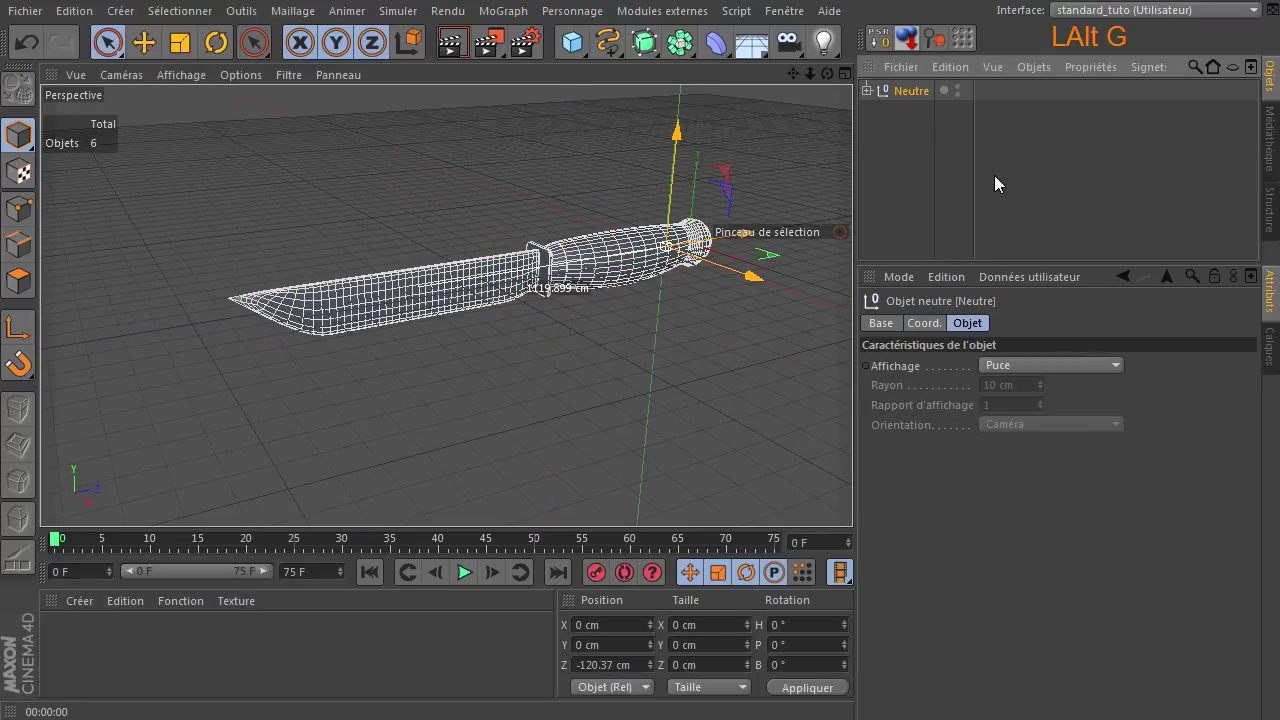
left_click(868, 90)
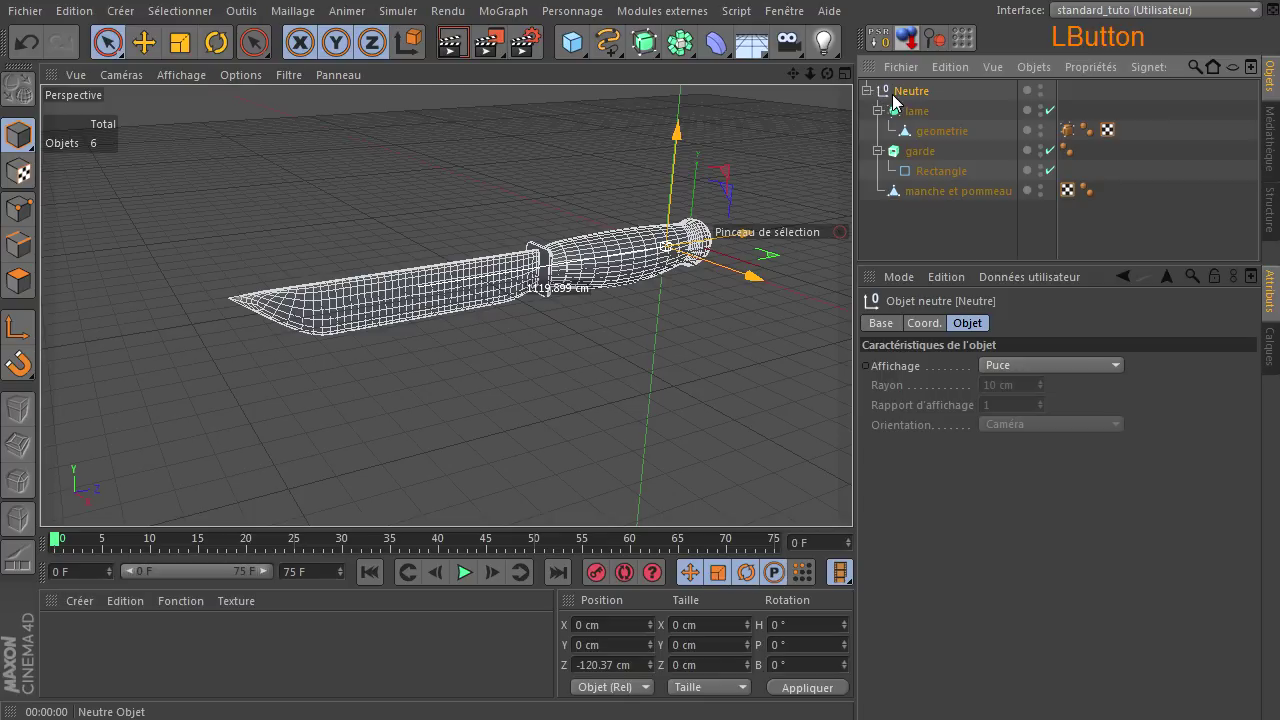
double_click(912, 94)
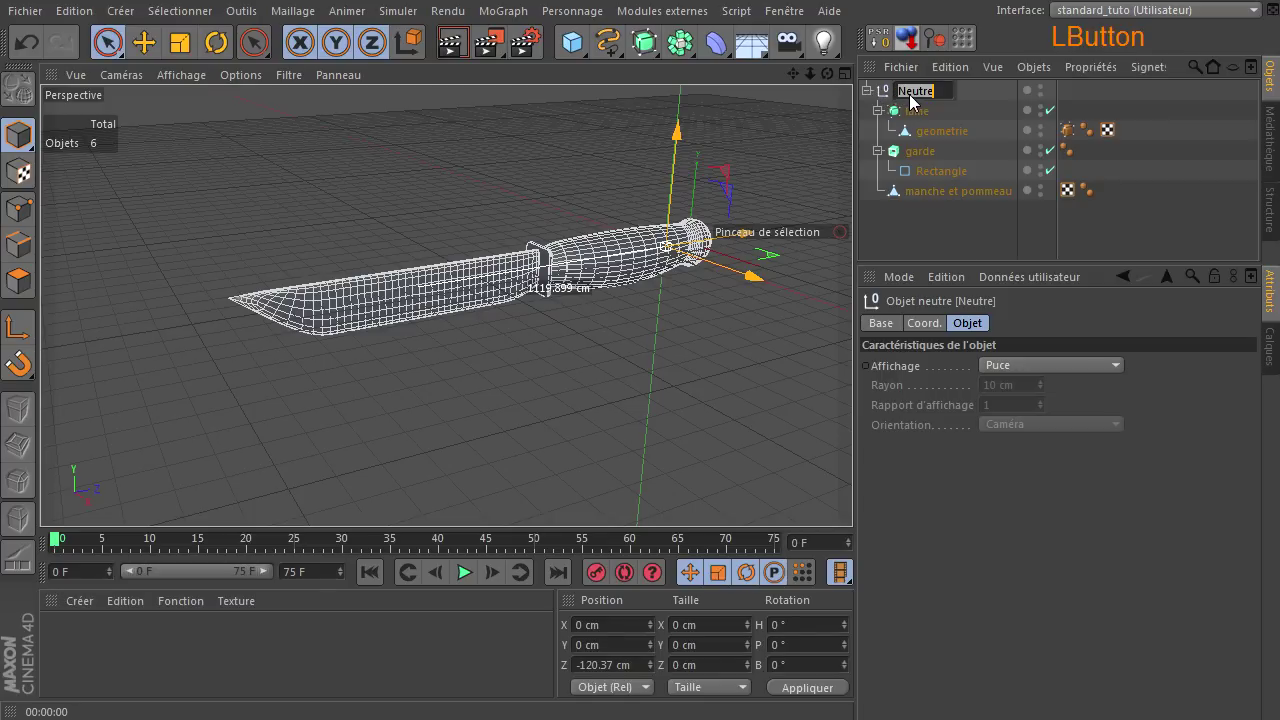
type("couteau")
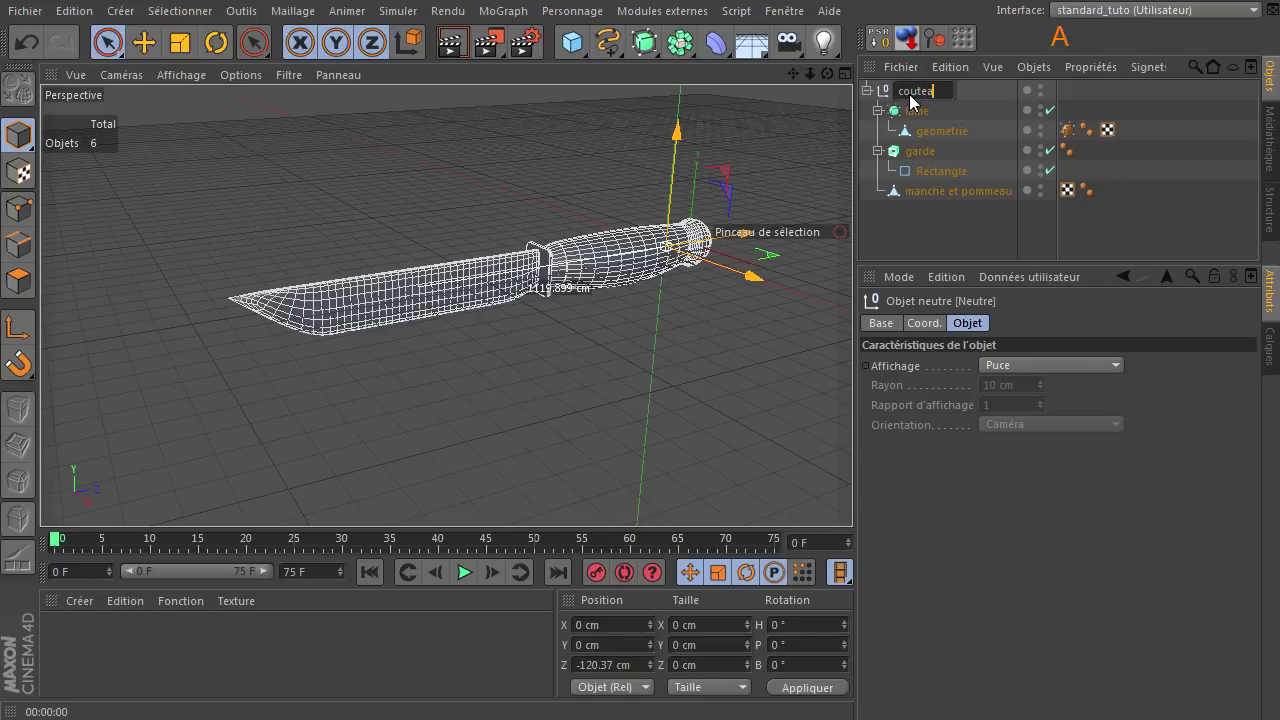
key("Return")
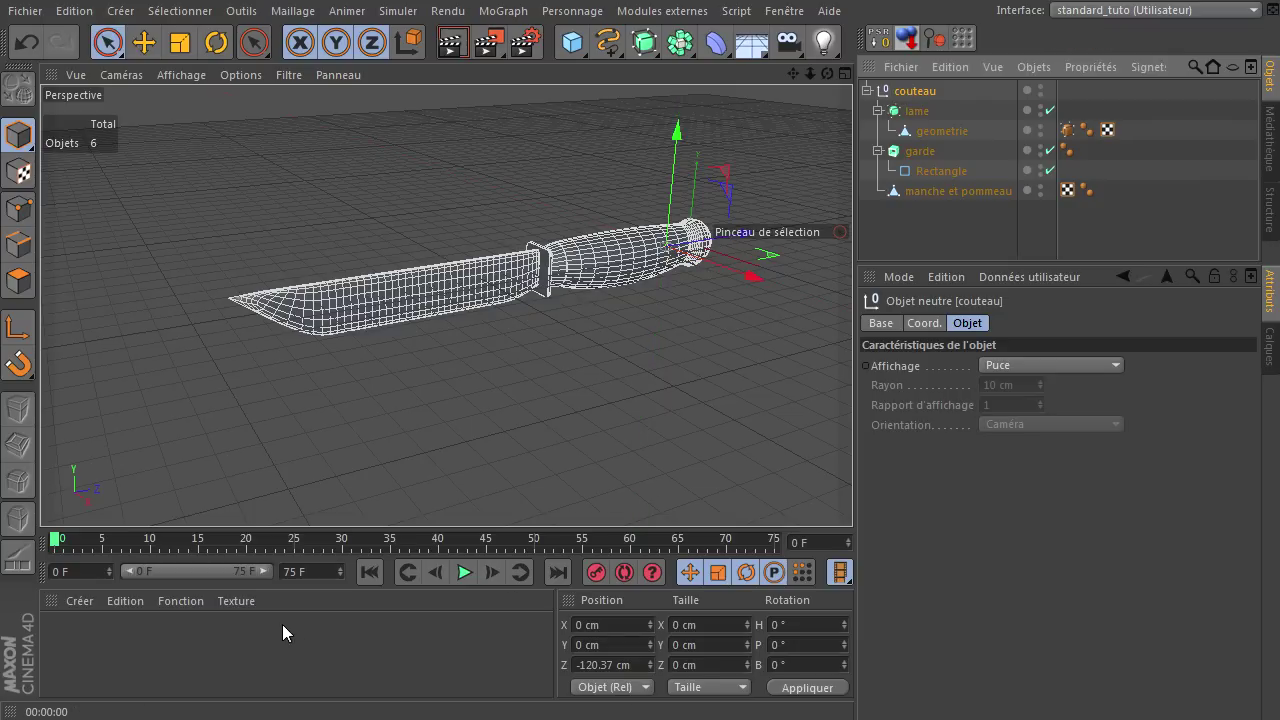
Step: Create two new materials and name the newest one manche
double_click(248, 626)
double_click(239, 647)
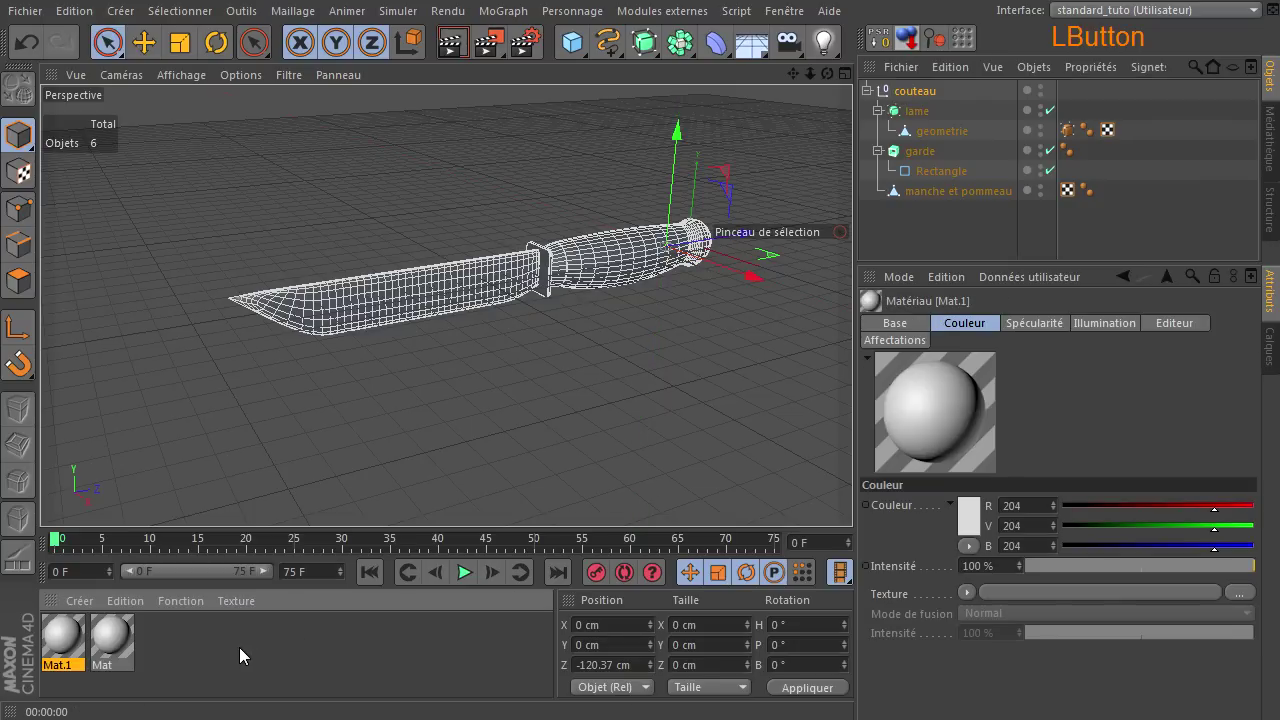
double_click(58, 665)
type("manche")
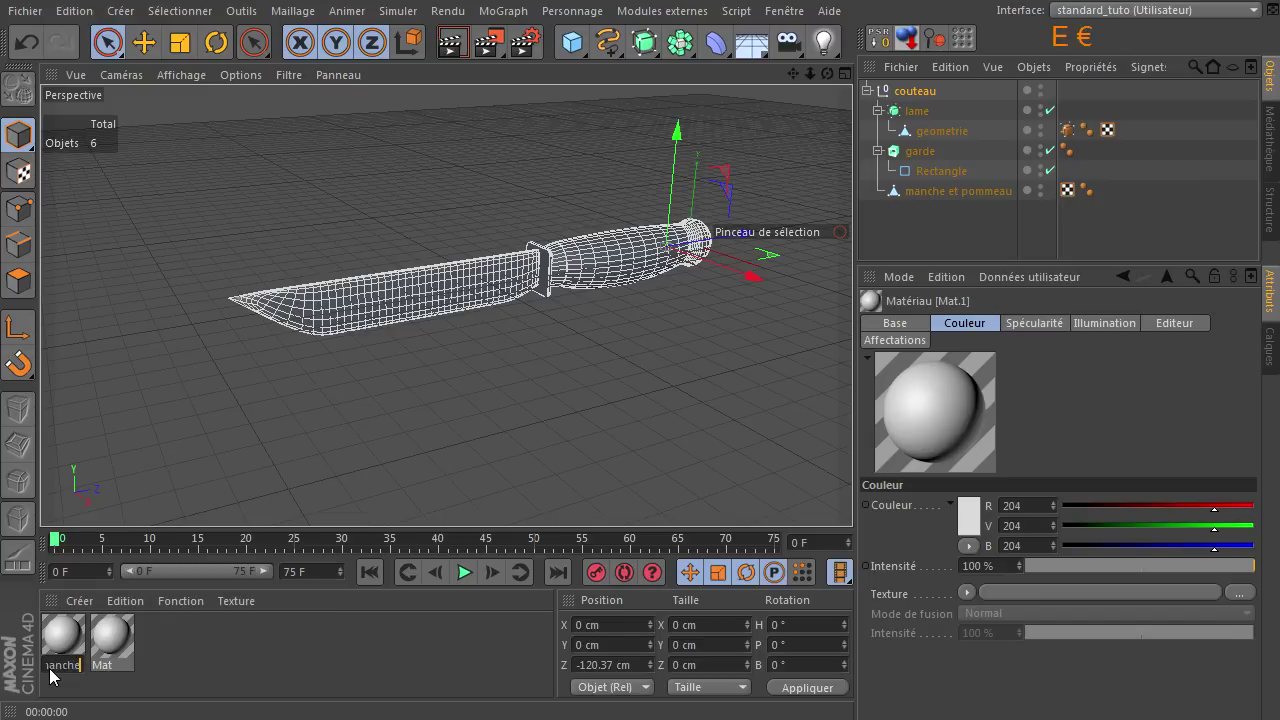
key("Return")
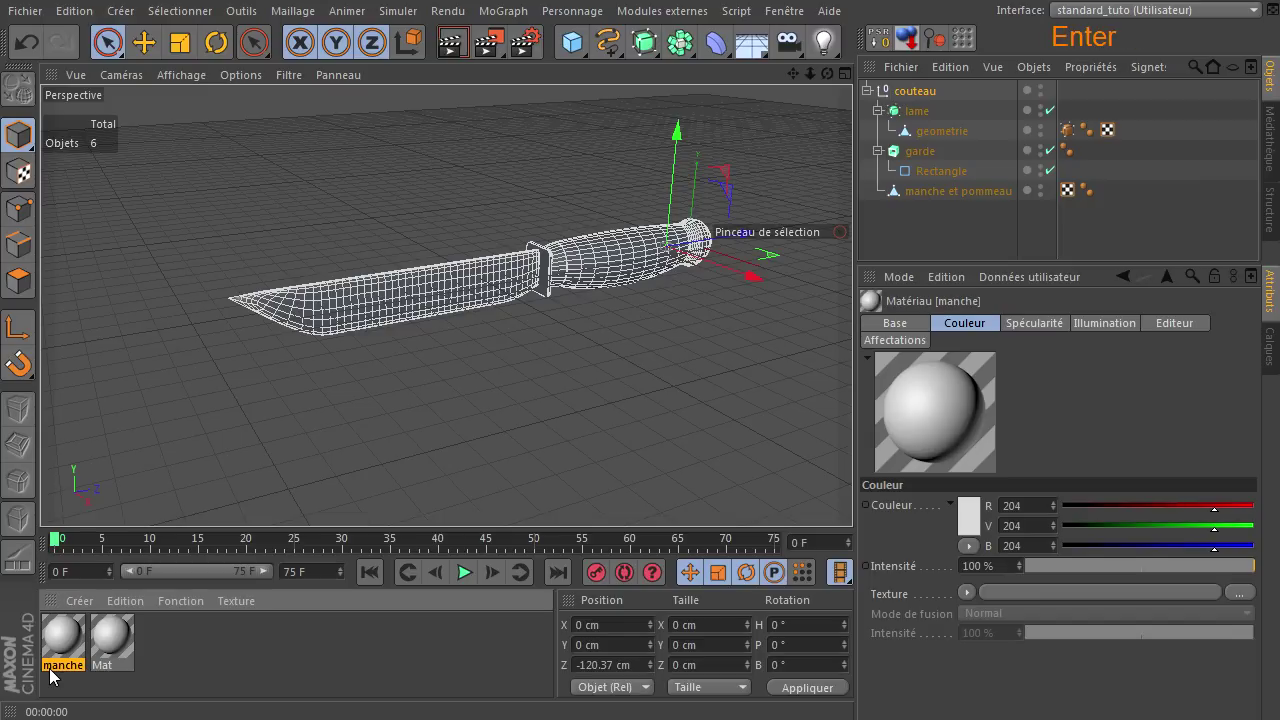
Step: Rename the remaining default material as metal
double_click(117, 673)
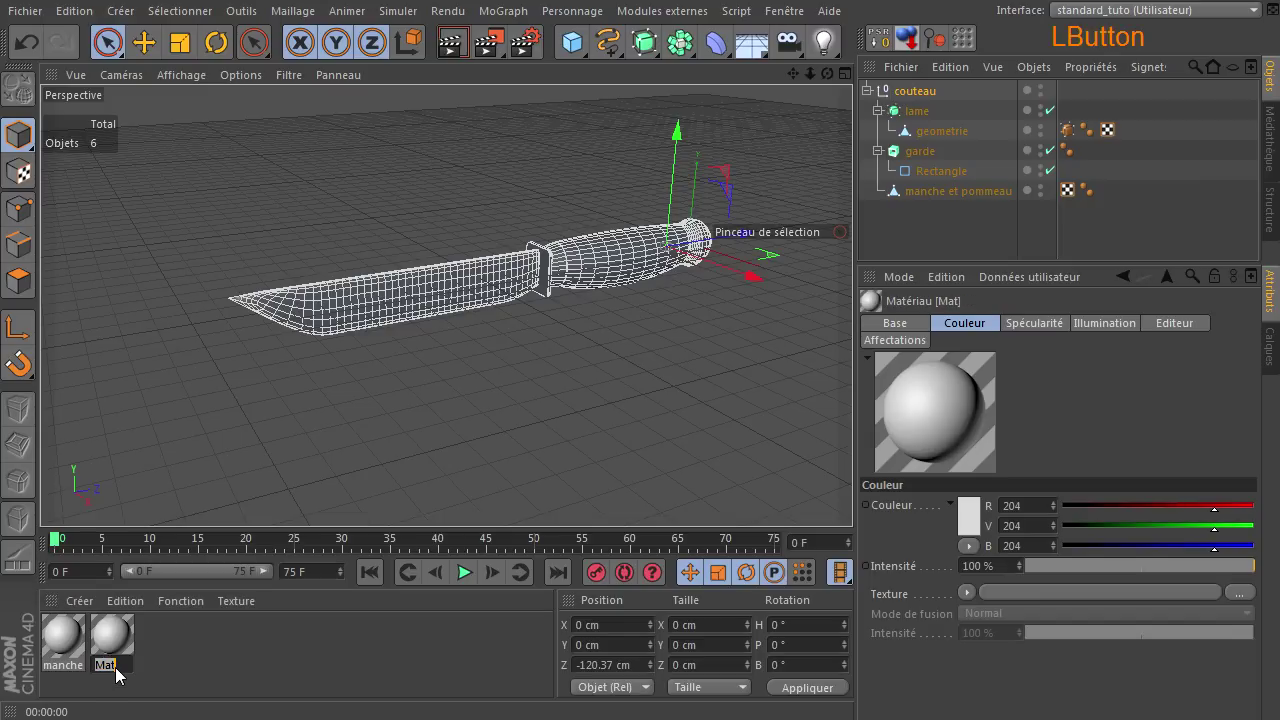
type("metam")
key("Home")
key("shift+End")
type("meta")
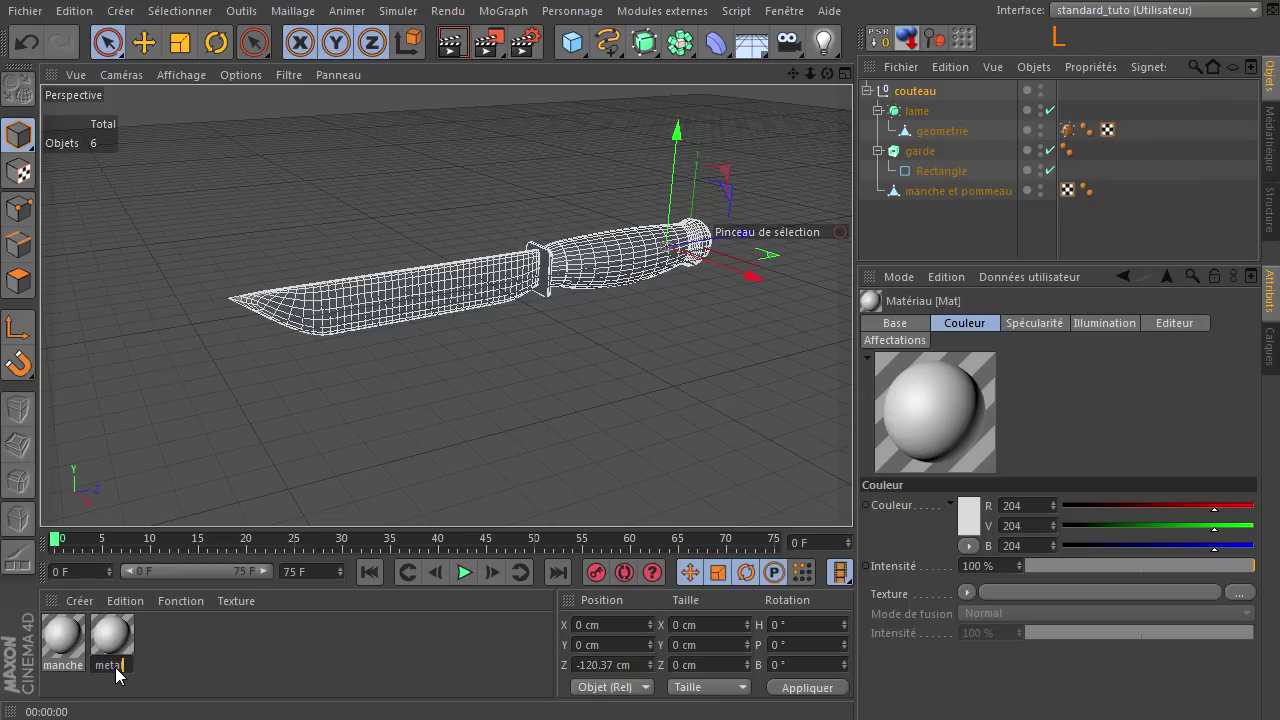
type("l")
key("Return")
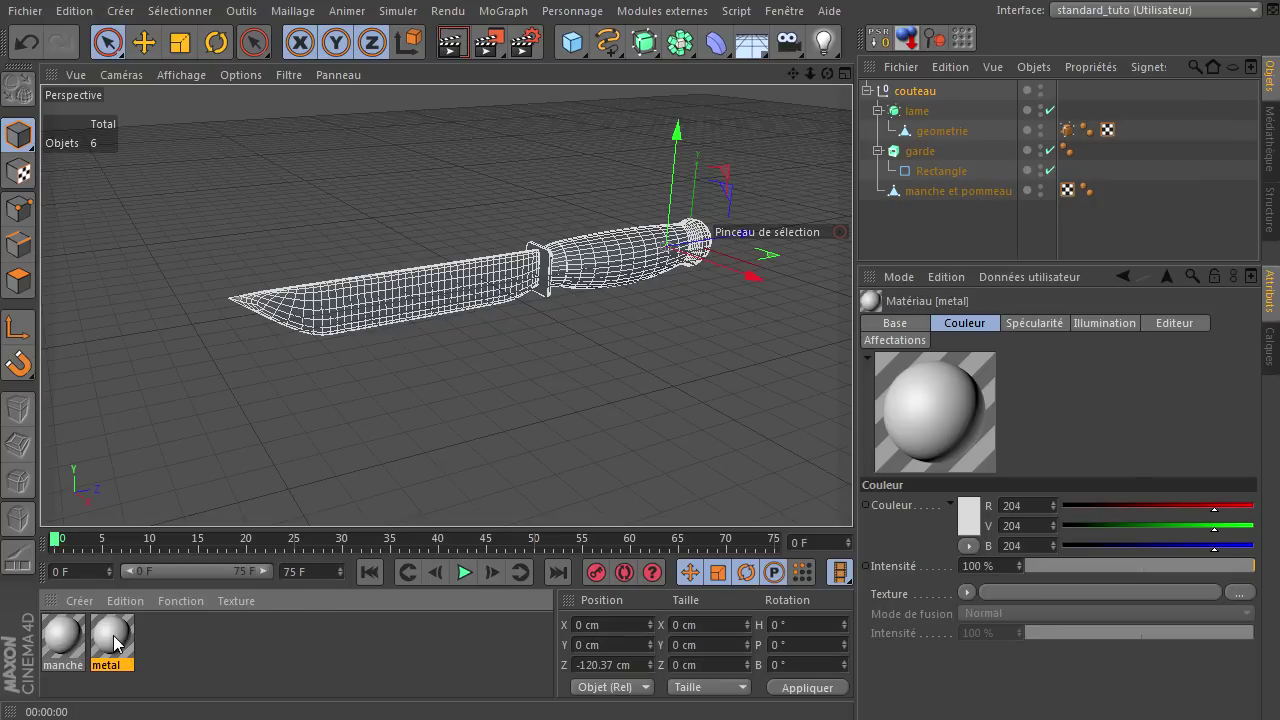
Step: Apply the metal material to the lame and garde objects
left_click_drag(113, 635, 978, 264)
left_click_drag(935, 119, 935, 114)
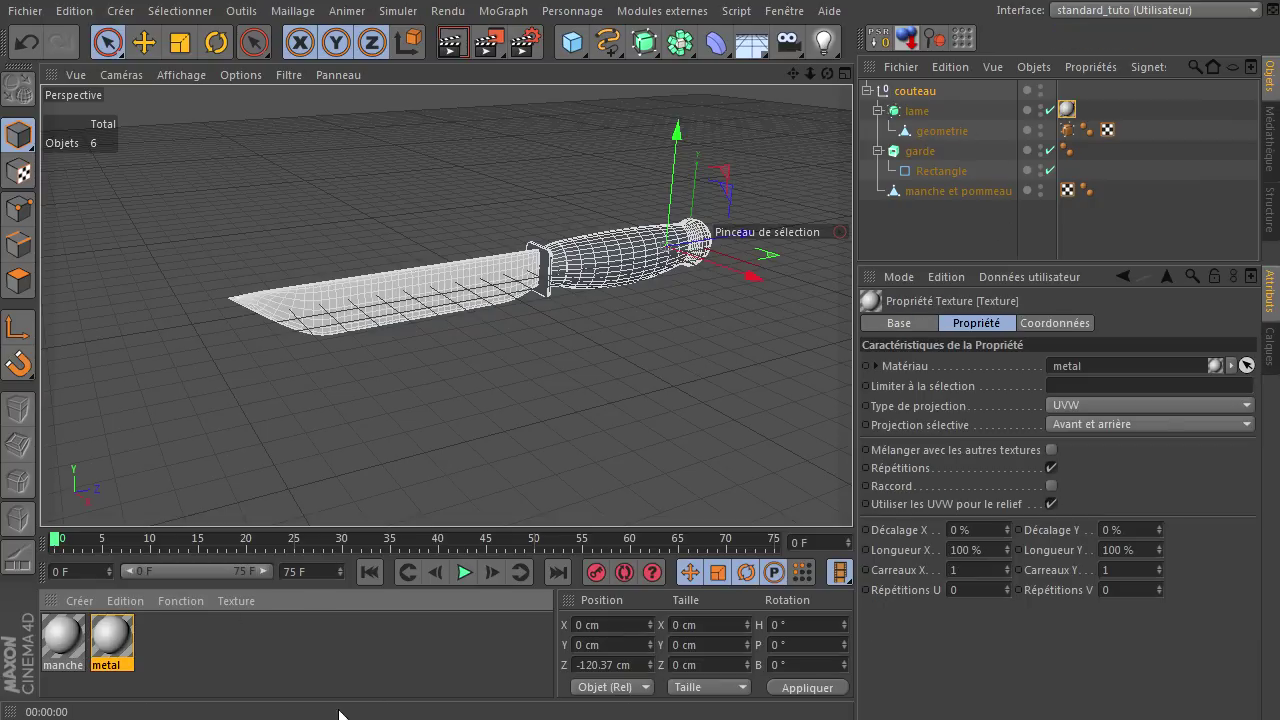
left_click_drag(116, 636, 1010, 438)
left_click_drag(926, 171, 928, 151)
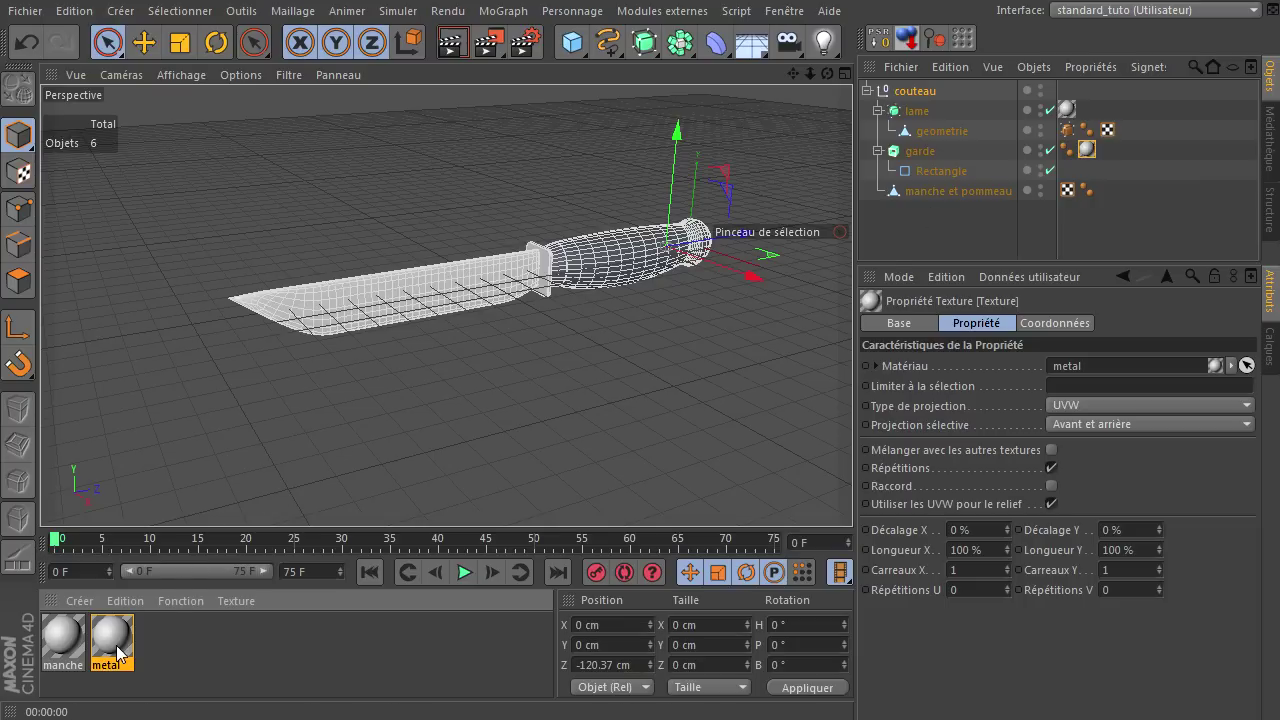
Step: Apply the metal material to the manche et pommeau object and render a close-up preview of the handle
left_click_drag(117, 652, 1118, 318)
left_click_drag(1028, 202, 1000, 195)
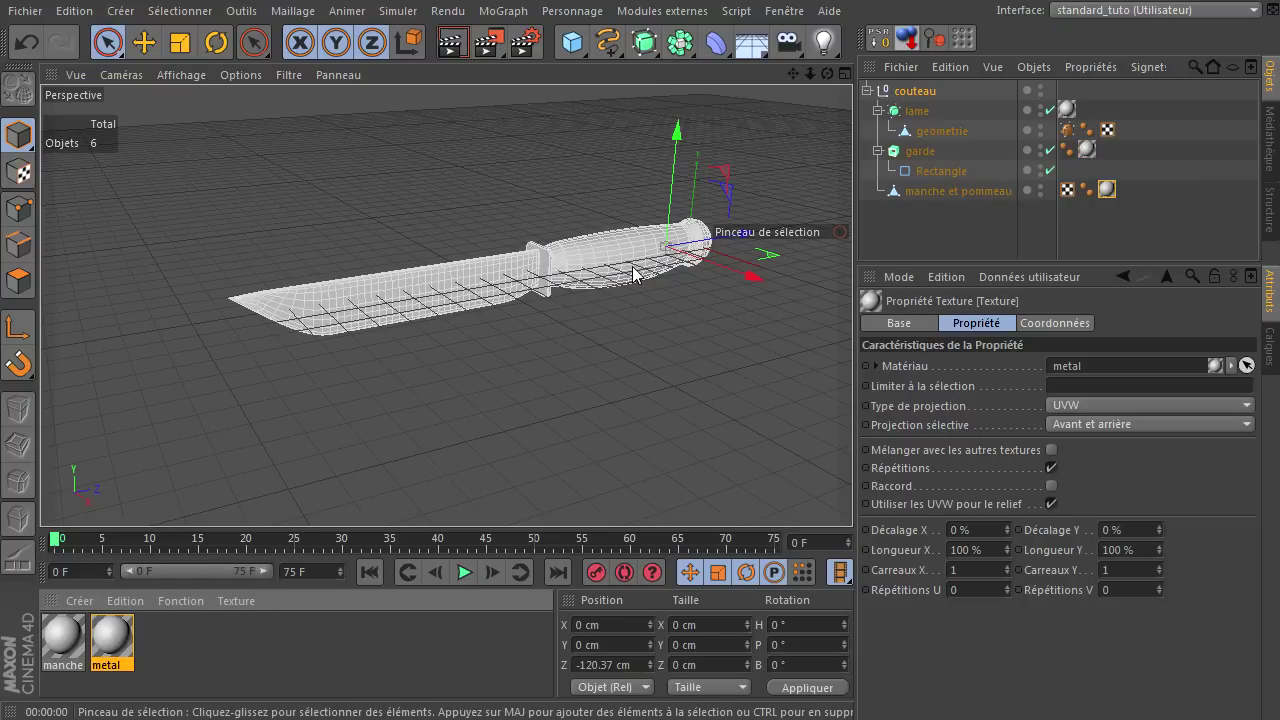
scroll(633, 273, "up", 3)
left_click_drag(795, 72, 852, 490)
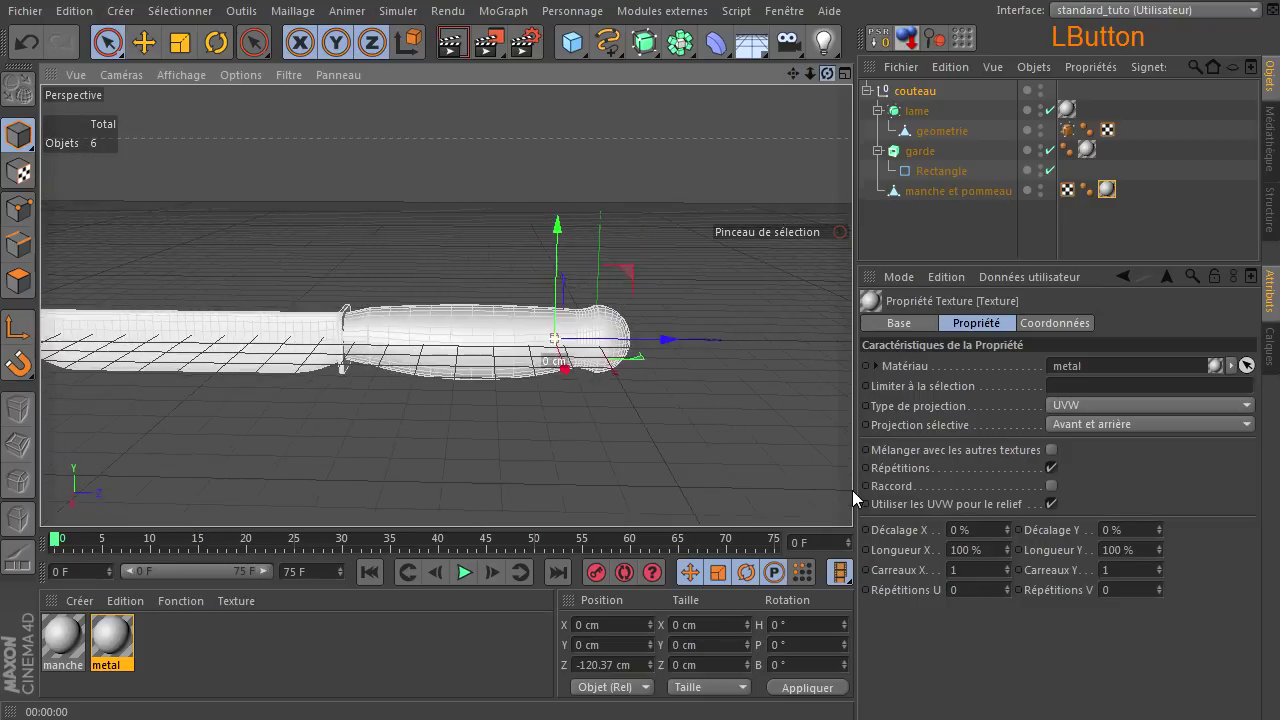
scroll(430, 362, "up", 3)
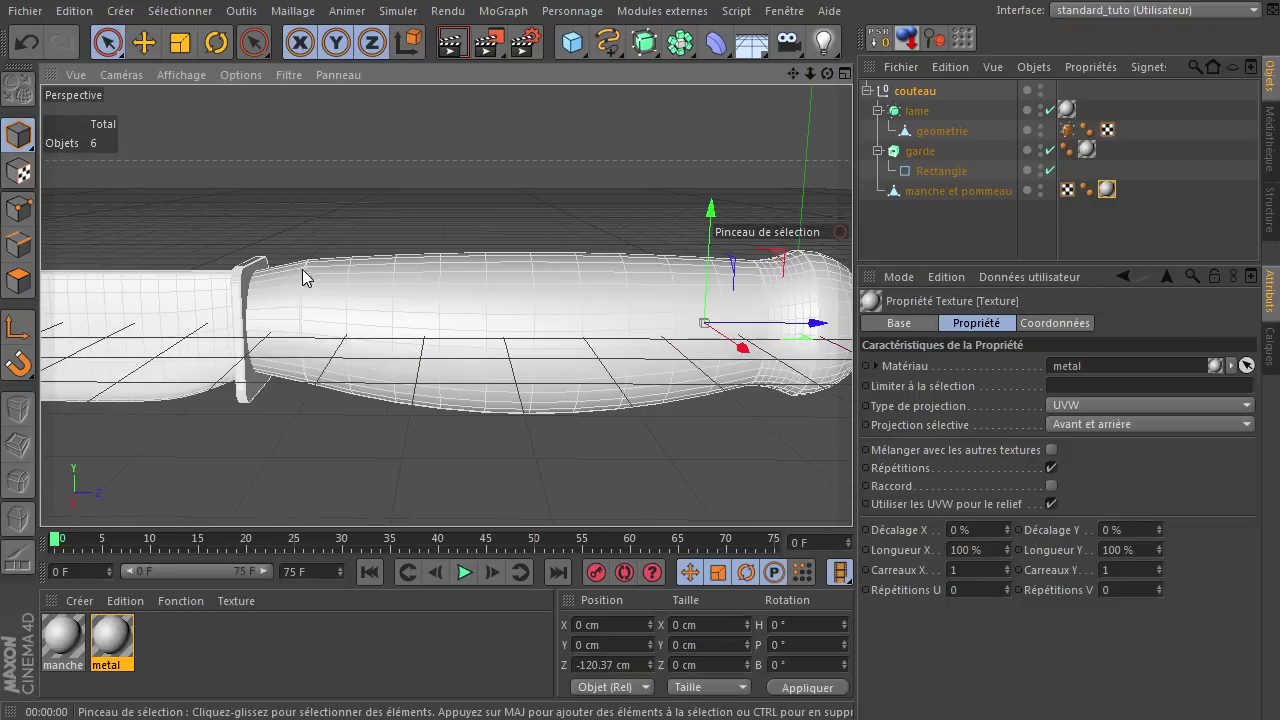
left_click(455, 42)
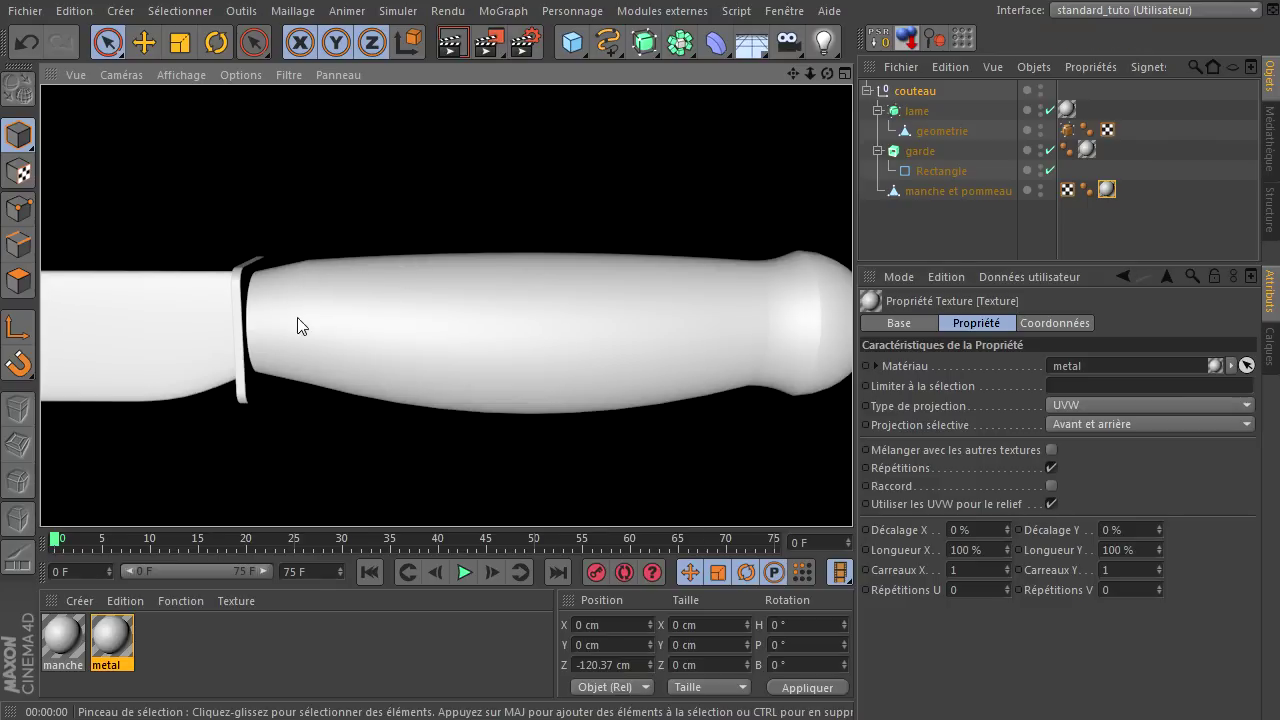
Step: Loop-select all the polygon rings of the manche et pommeau object's central grip, between the front collar and the pommel
left_click(108, 42)
left_click(19, 281)
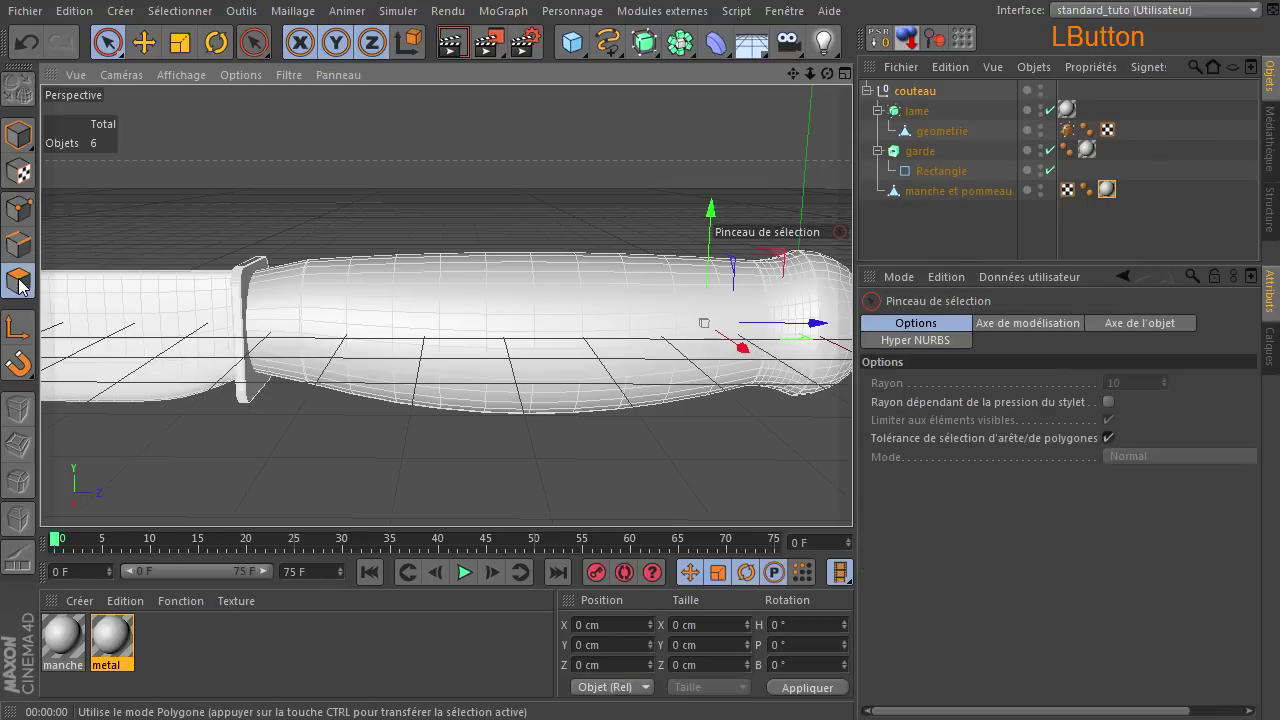
left_click(943, 191)
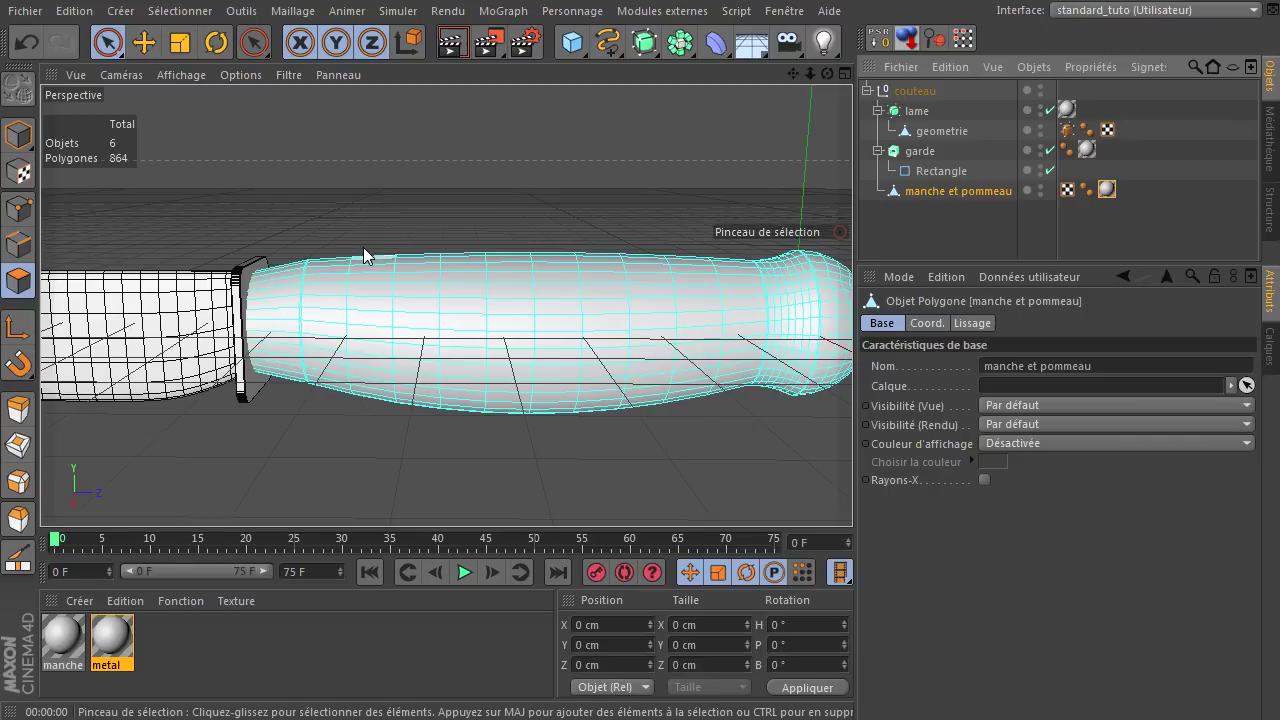
key("u")
key("l")
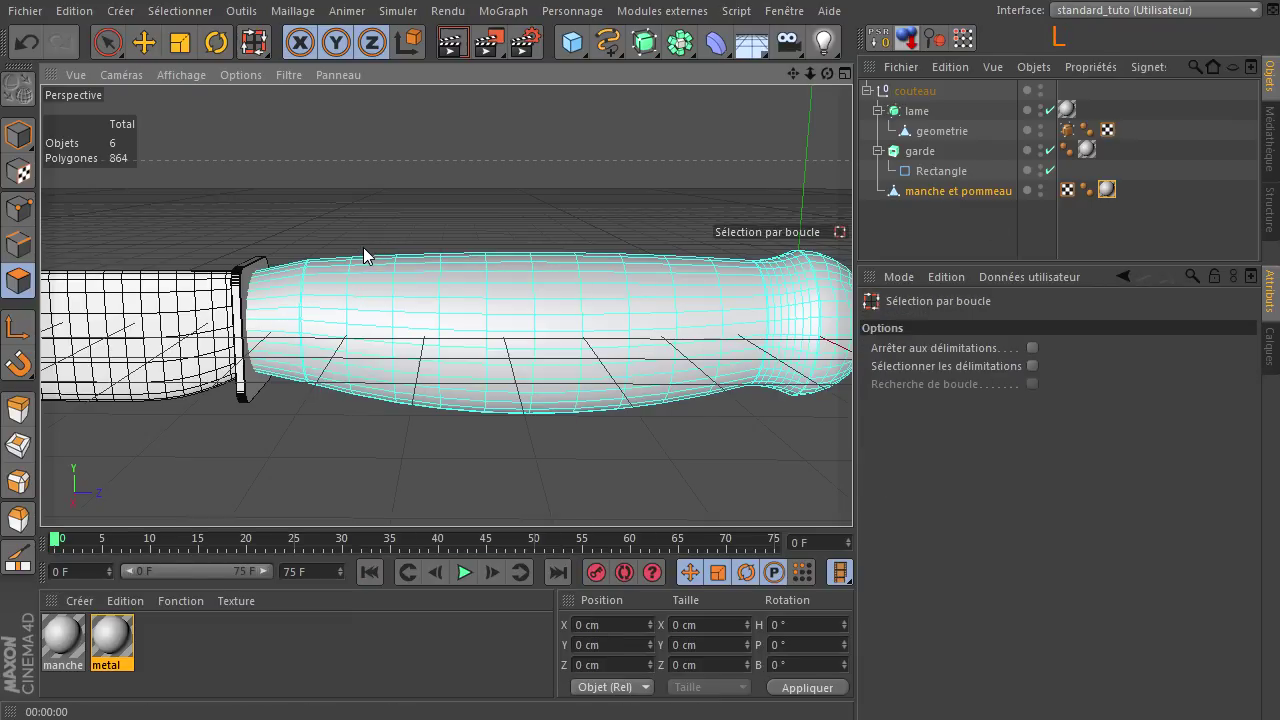
left_click(315, 287)
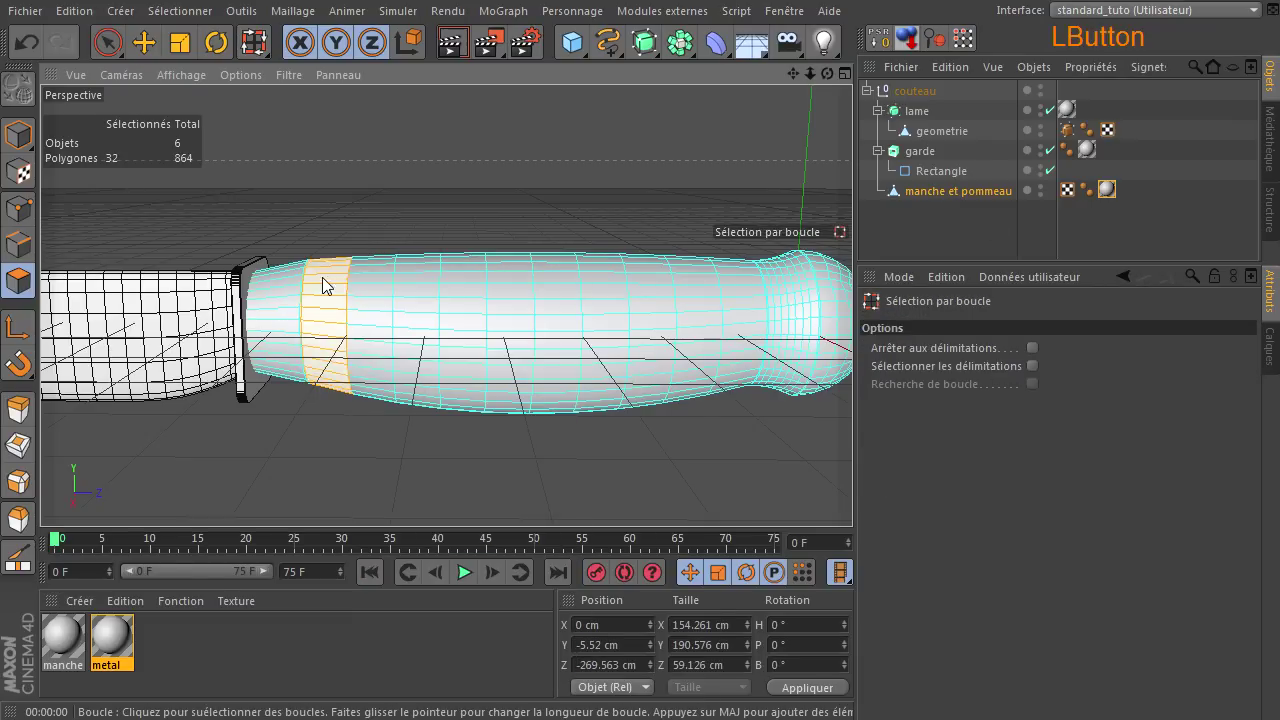
mouse_move(369, 290)
left_mouse_down("shift")
mouse_move(603, 274)
mouse_move(752, 284)
left_mouse_up("shift")
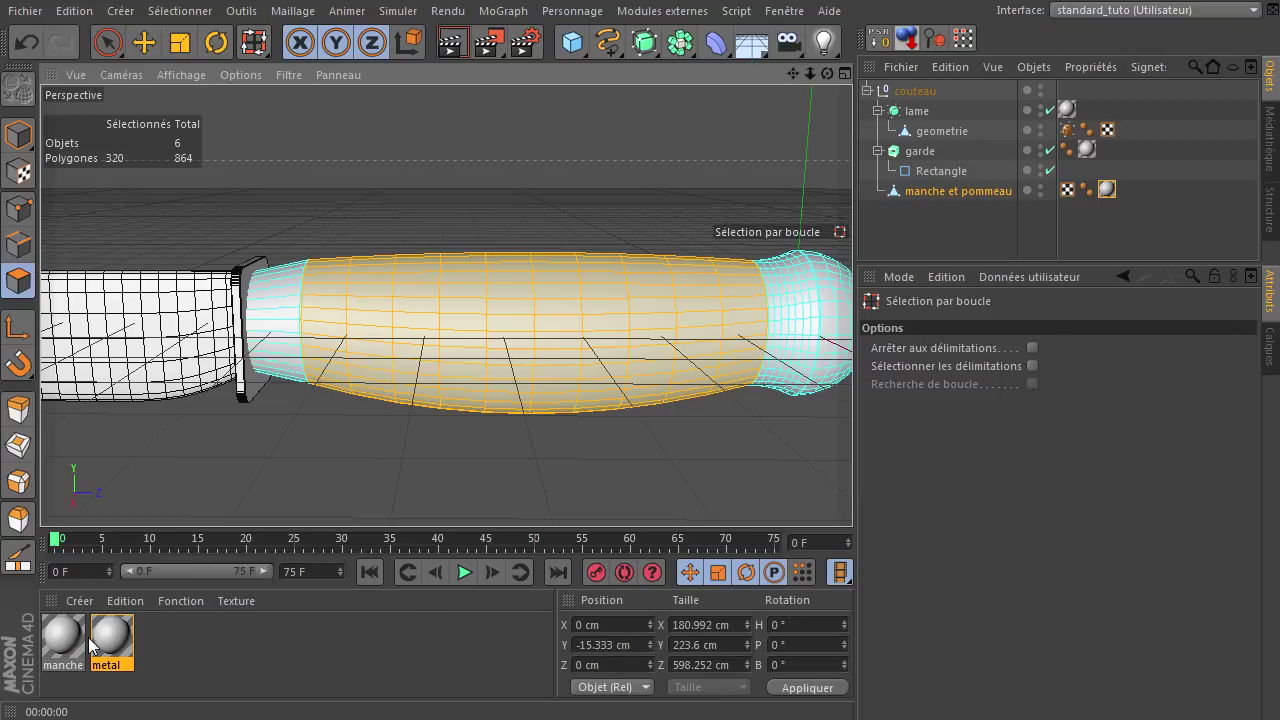
Step: Apply the manche material to the selected grip polygons only, and clear the polygon selection
left_click(482, 360)
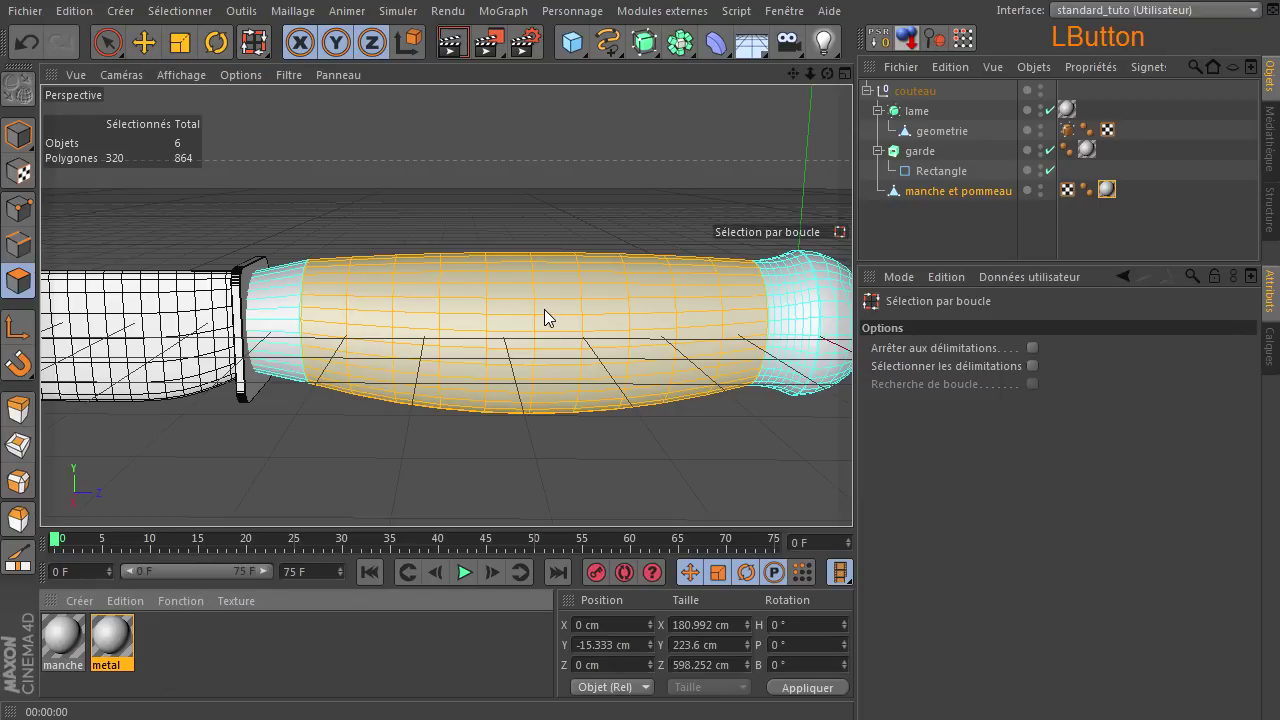
left_click_drag(544, 318, 543, 314)
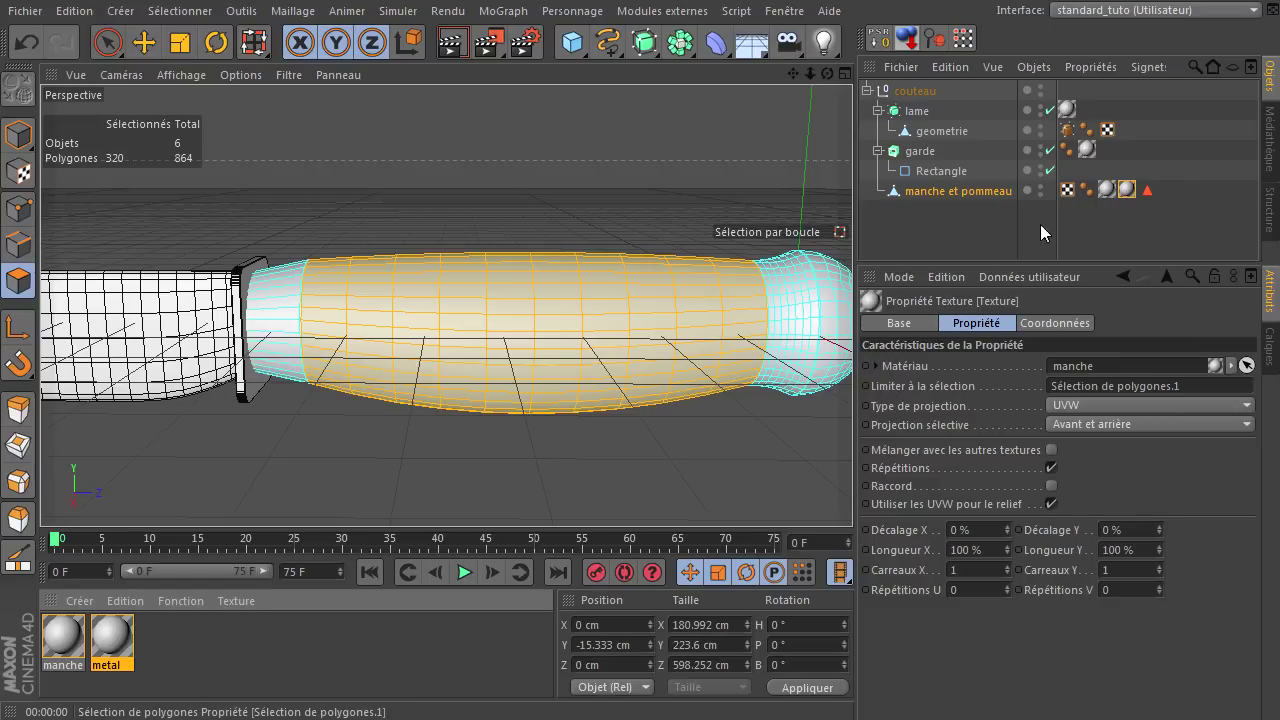
left_click(108, 42)
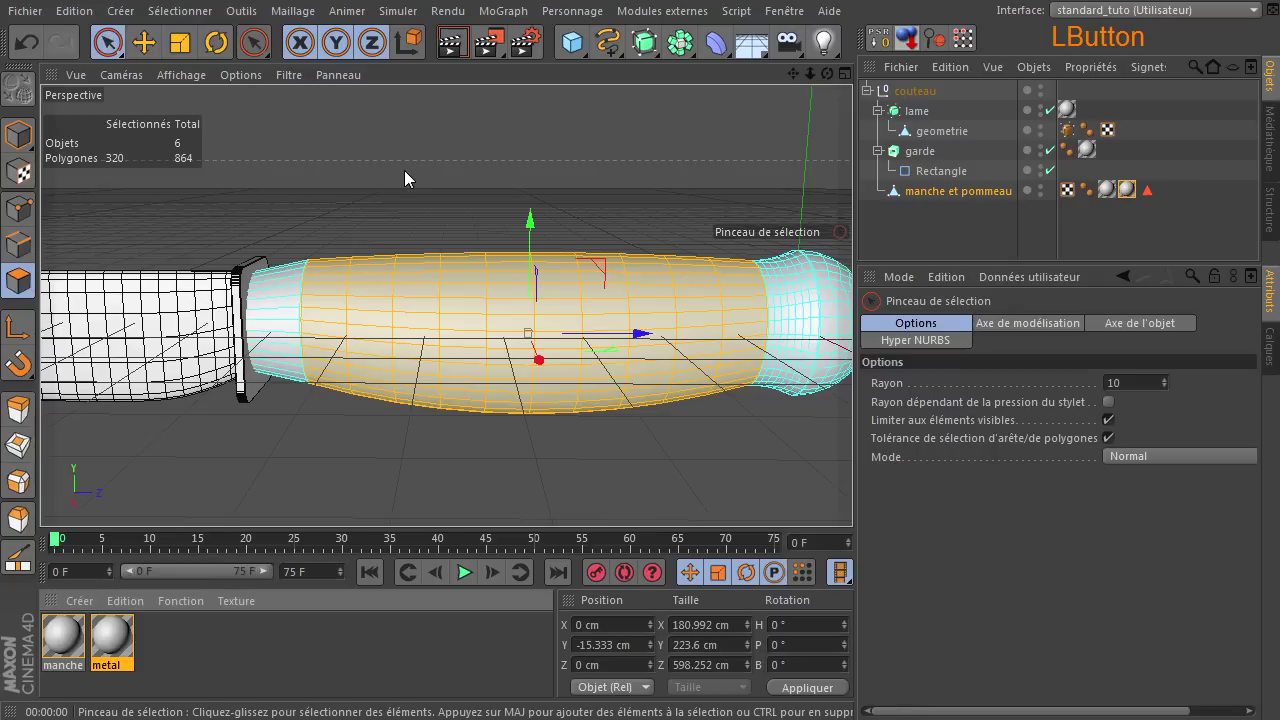
left_click(405, 172)
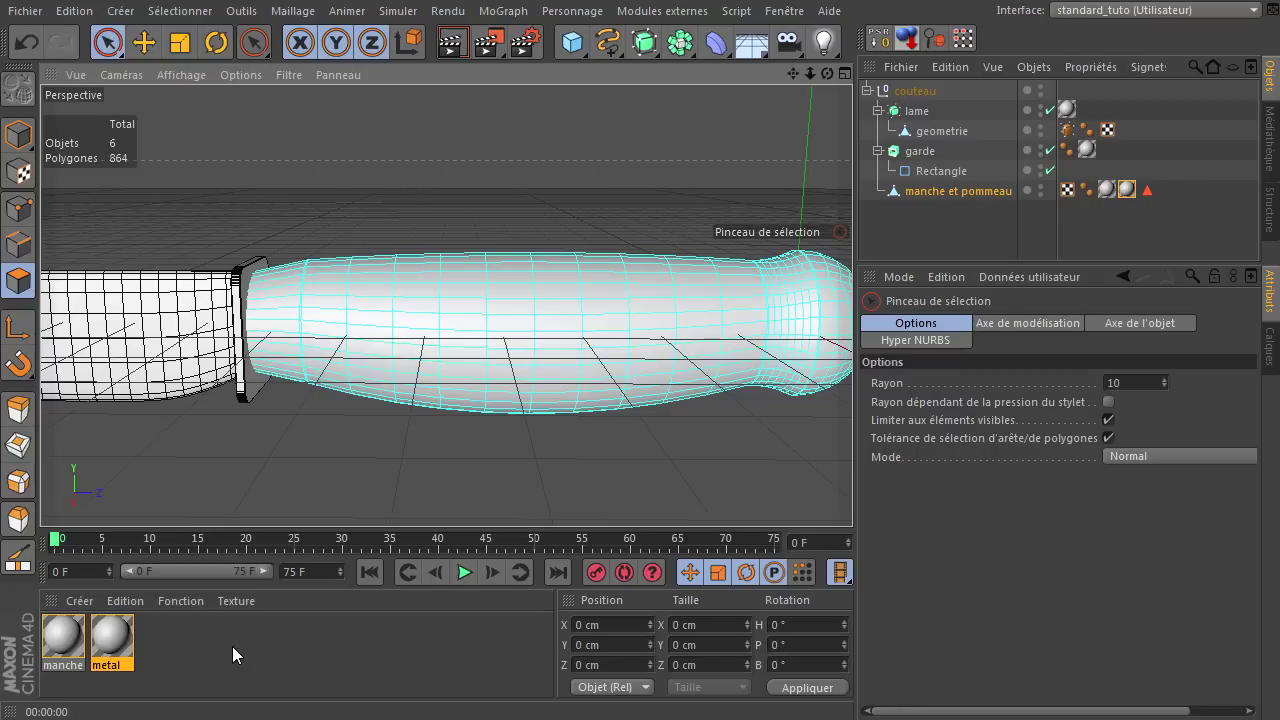
Step: Load wood image 7 from the bois folder as the manche material's colour texture without copying it to the project, and render a preview
double_click(59, 640)
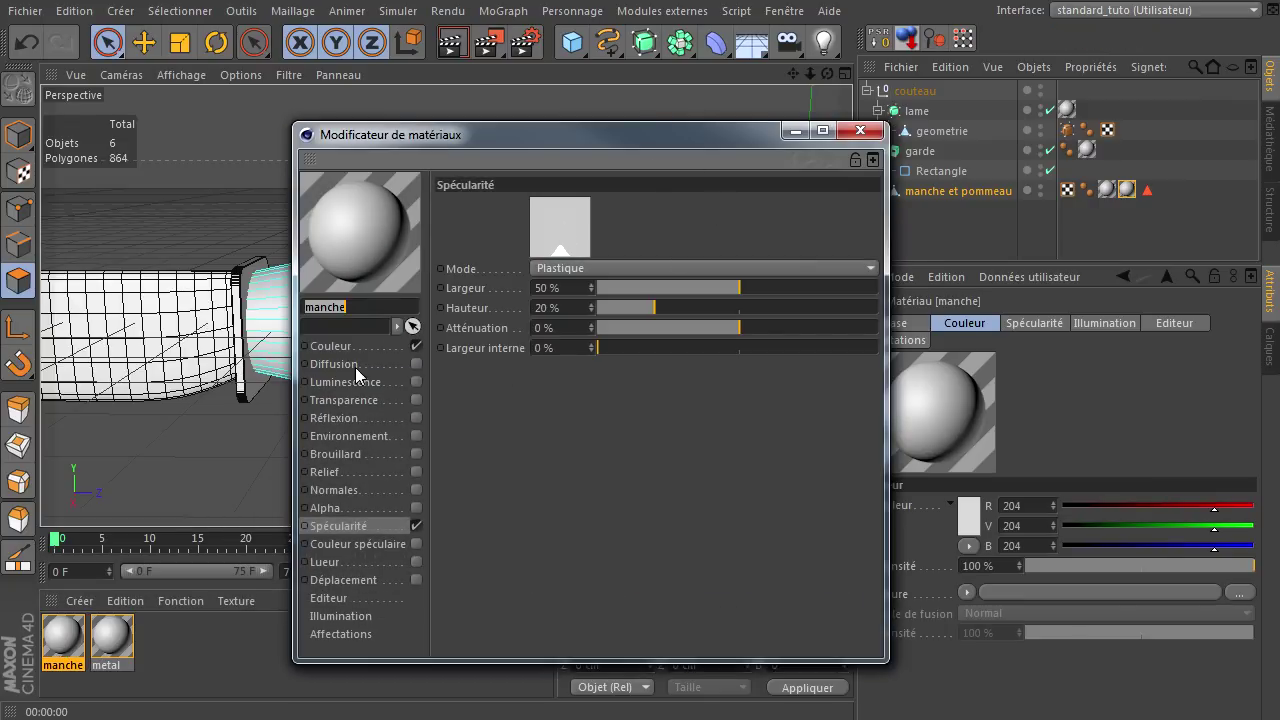
left_click(357, 347)
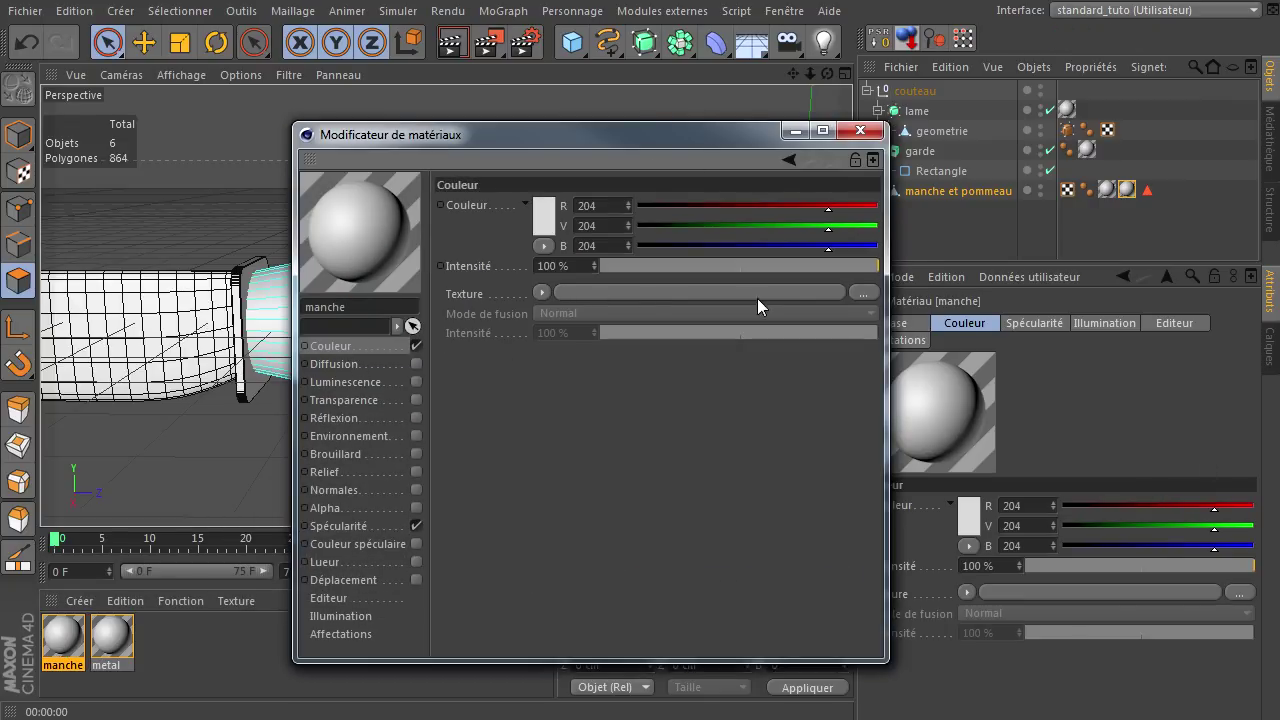
left_click(873, 291)
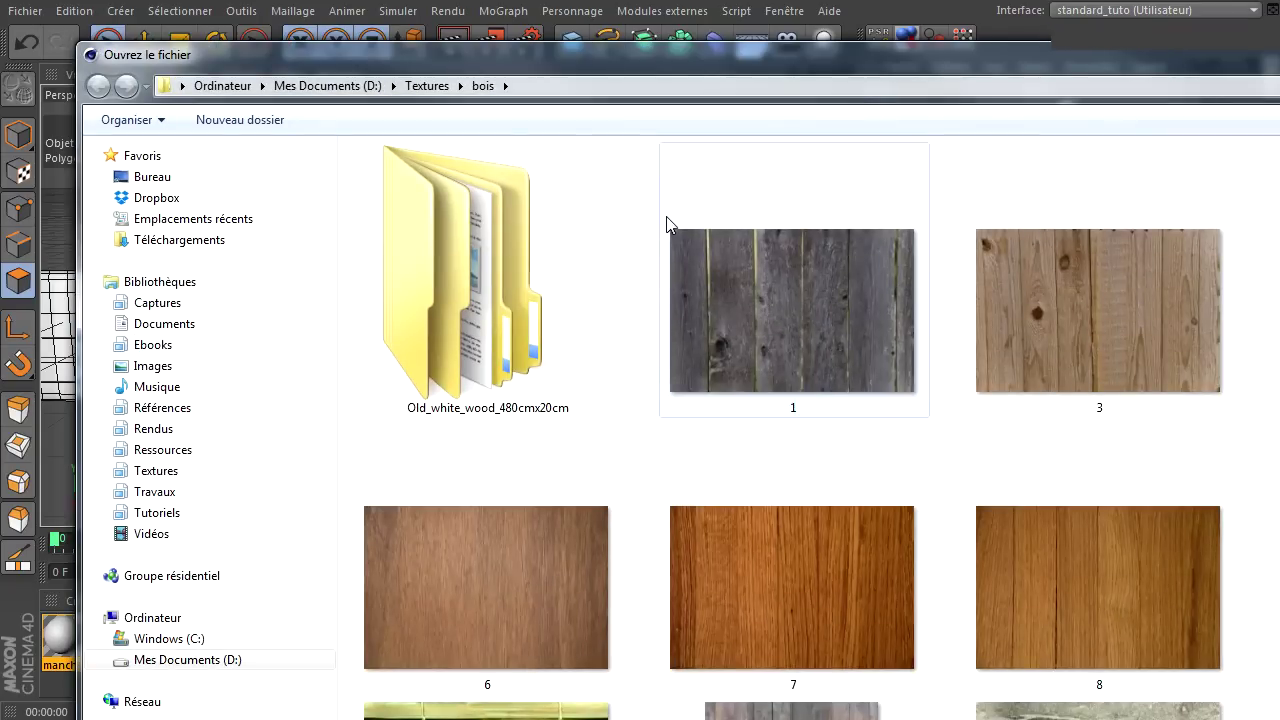
left_click(804, 607)
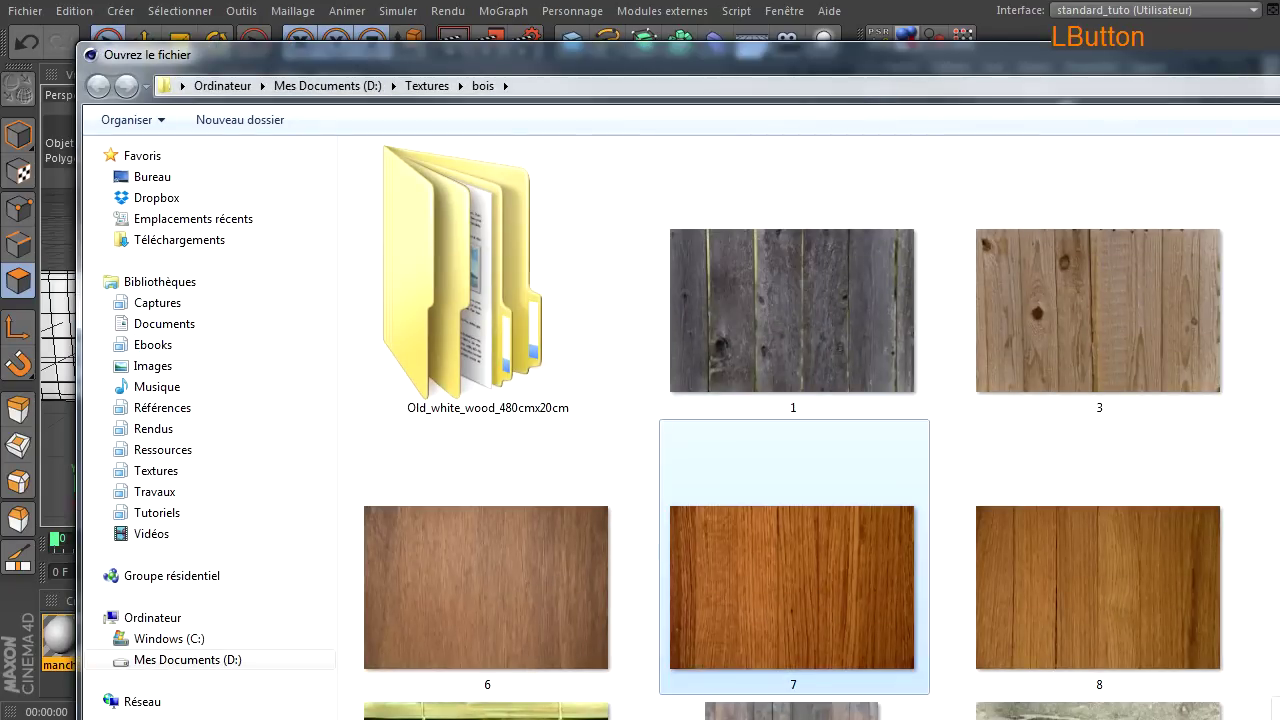
double_click(804, 607)
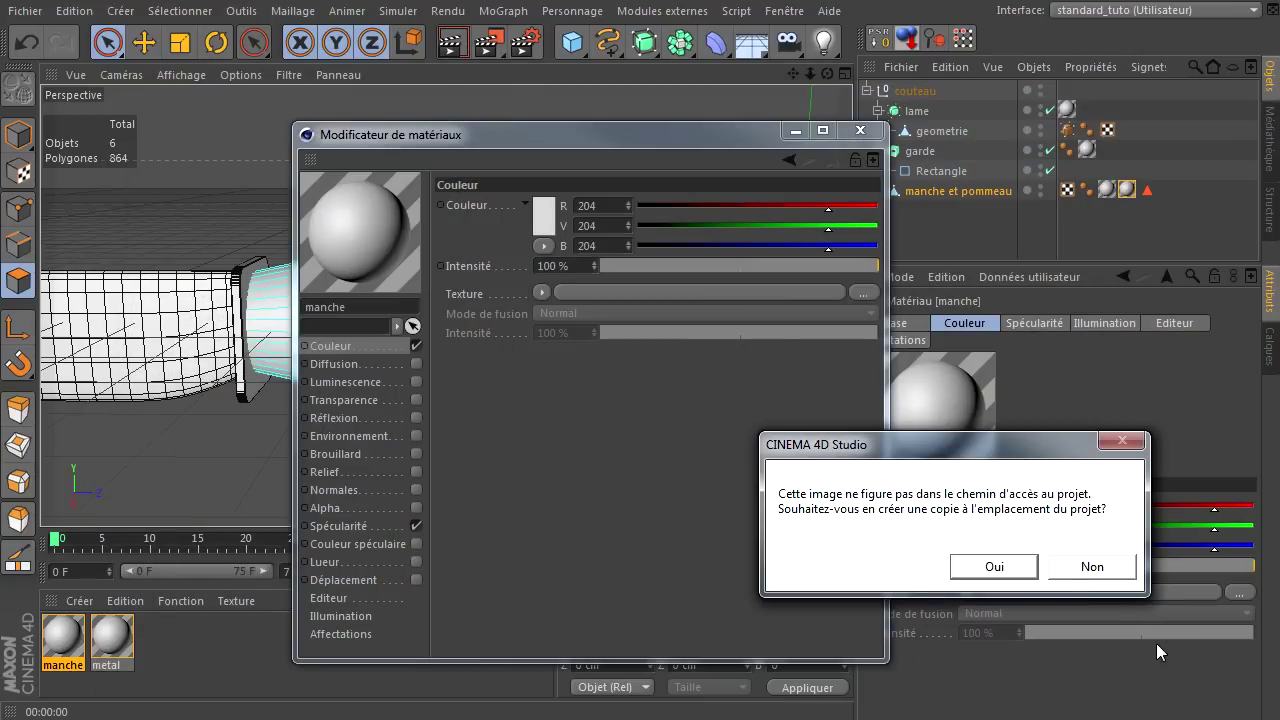
left_click(1094, 567)
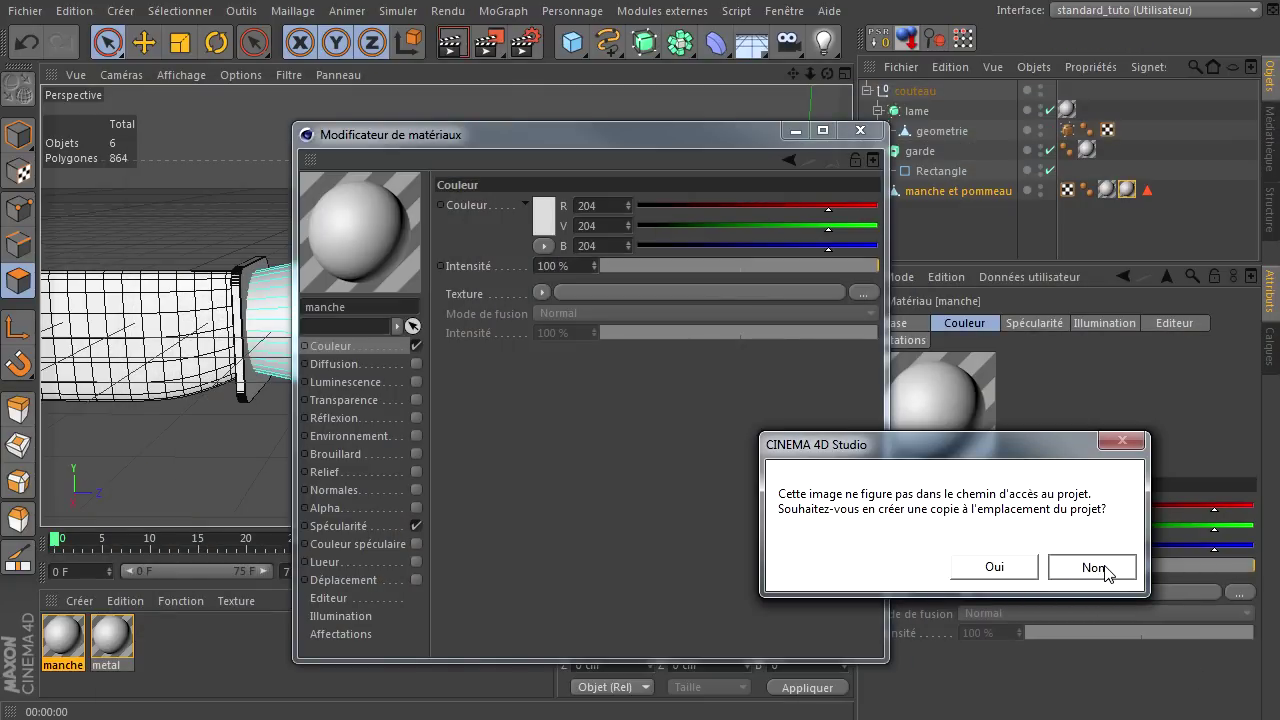
left_click(860, 130)
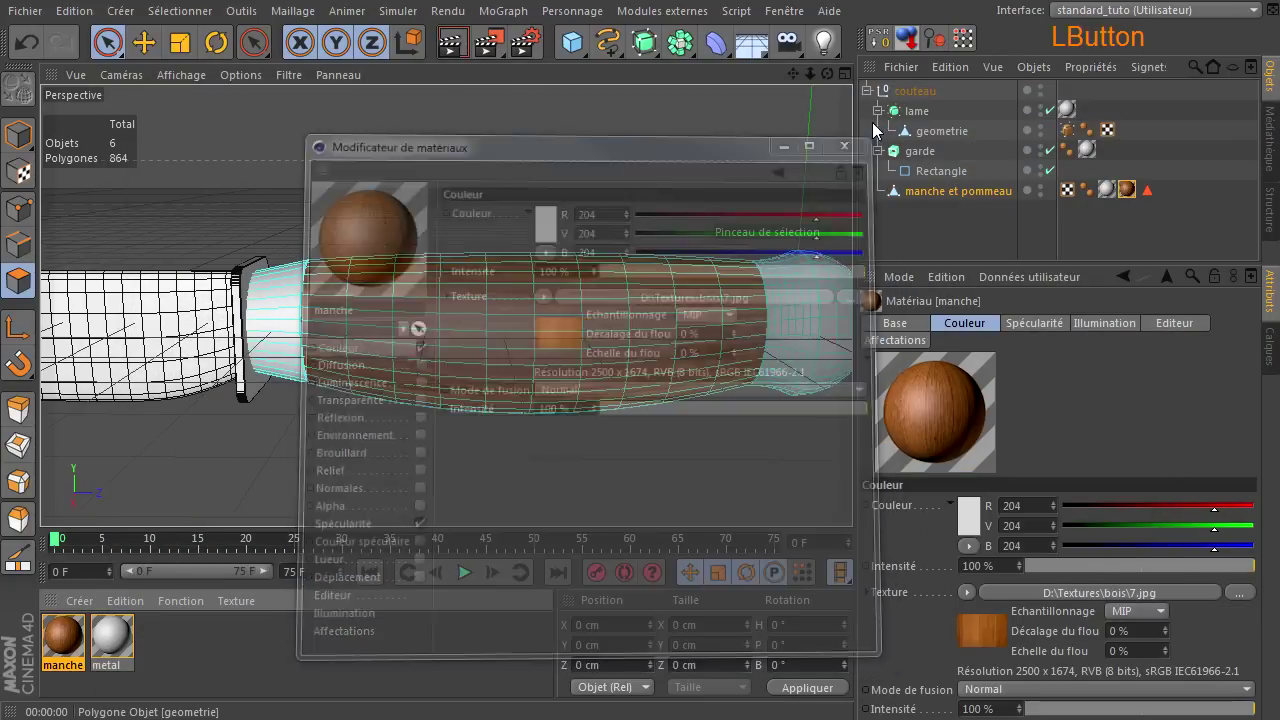
left_click(452, 44)
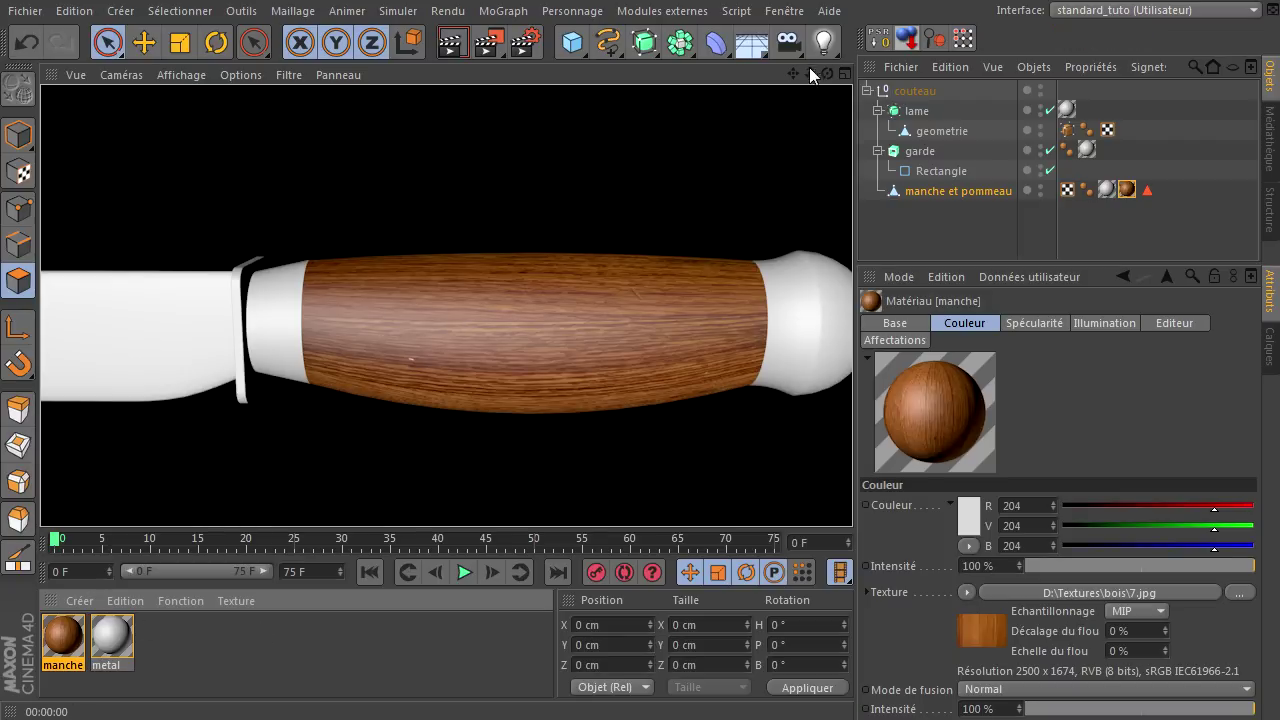
Step: Add the Metal - High Carbon Steel preset from the content library's metal materials to the scene
left_click(784, 10)
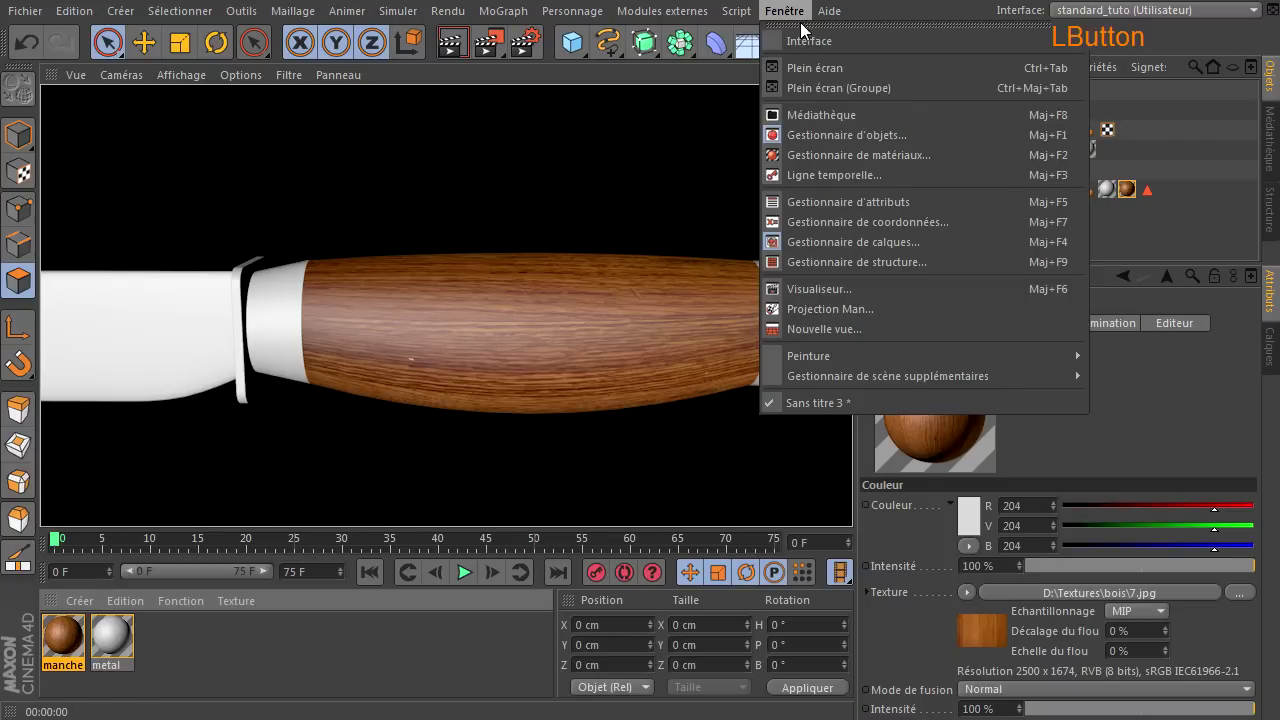
left_click(826, 116)
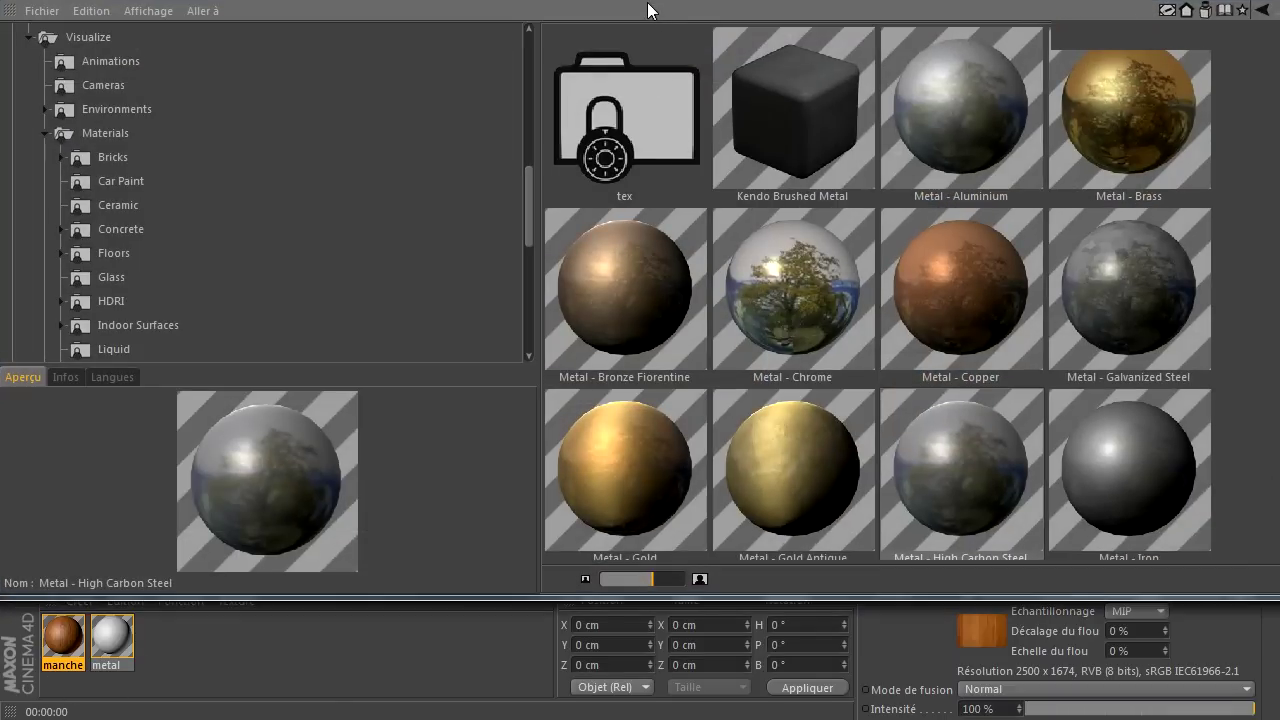
left_click_drag(748, 3, 776, 60)
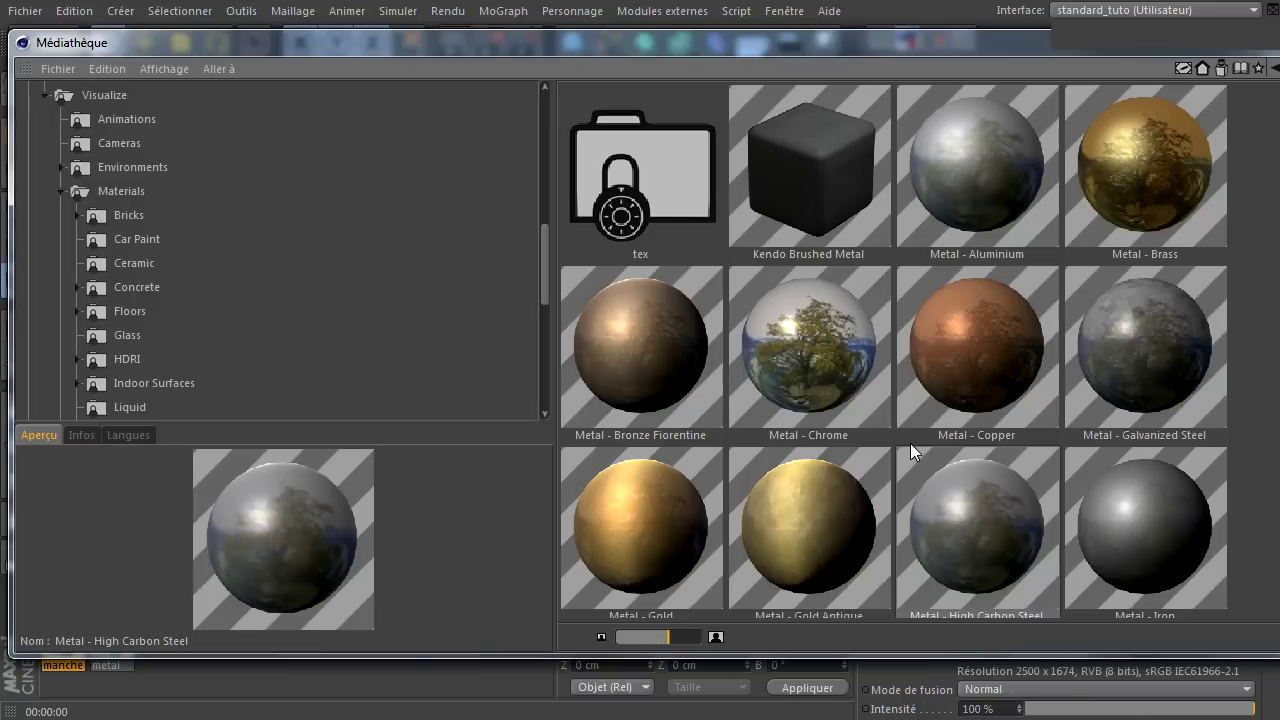
left_click(986, 541)
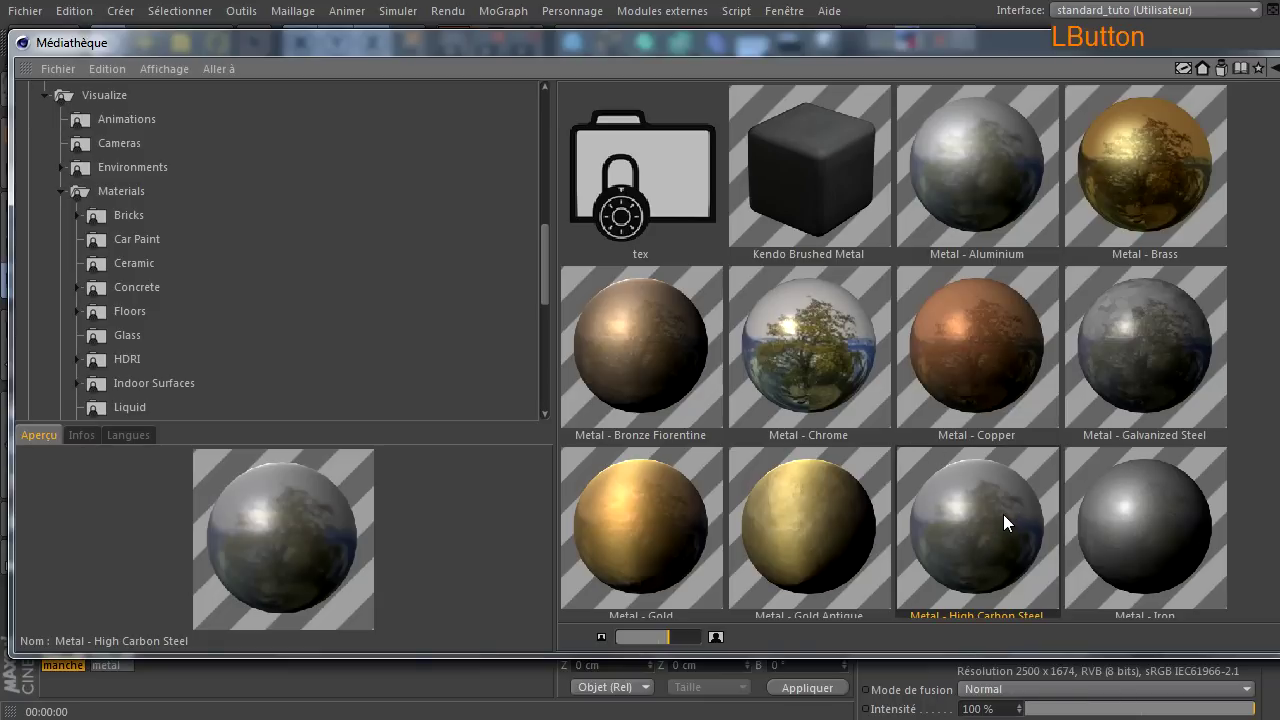
scroll(999, 515, "down", 1)
double_click(996, 421)
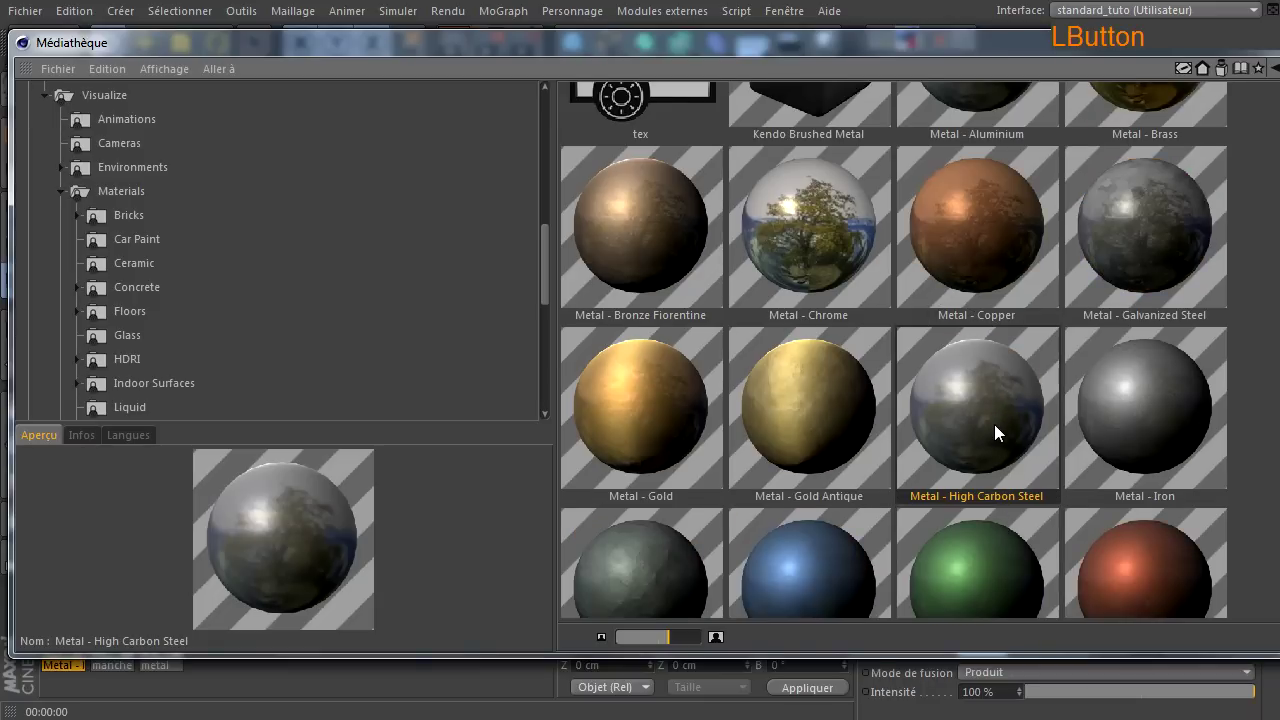
Step: Replace the metal material with Metal - High Carbon Steel on the manche et pommeau, garde and lame objects
left_click(62, 665)
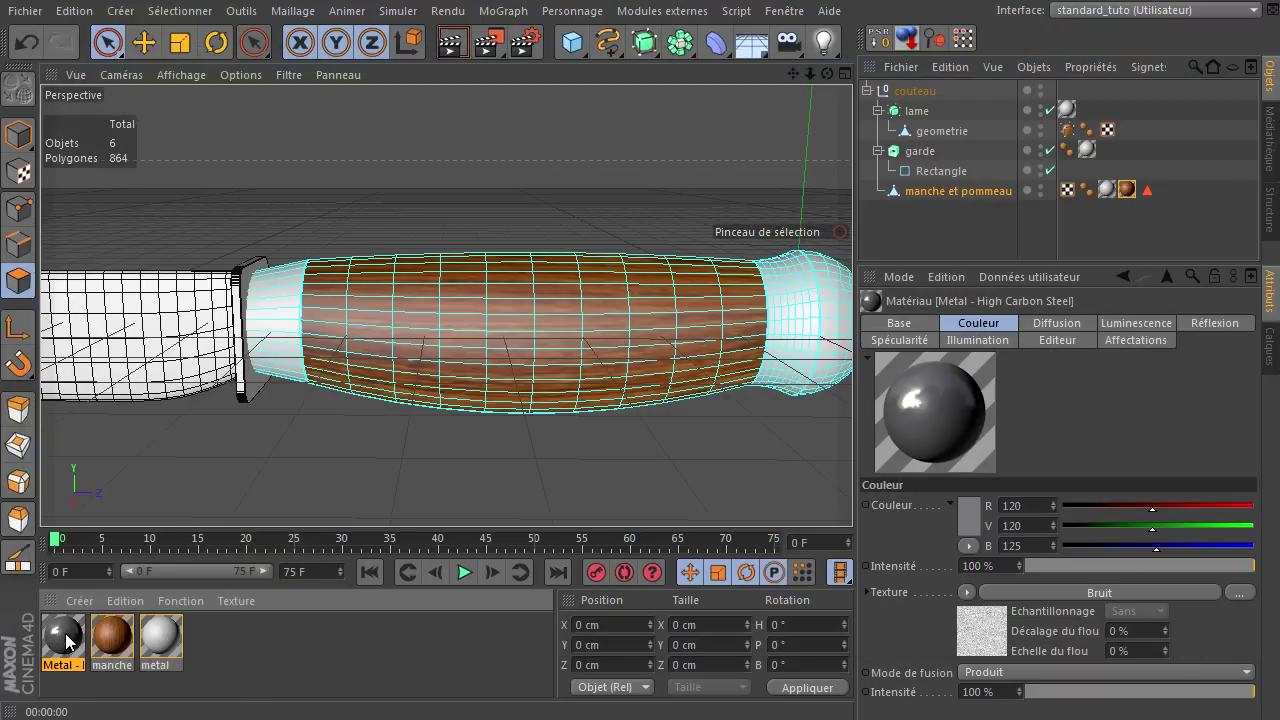
left_click_drag(62, 655, 768, 397)
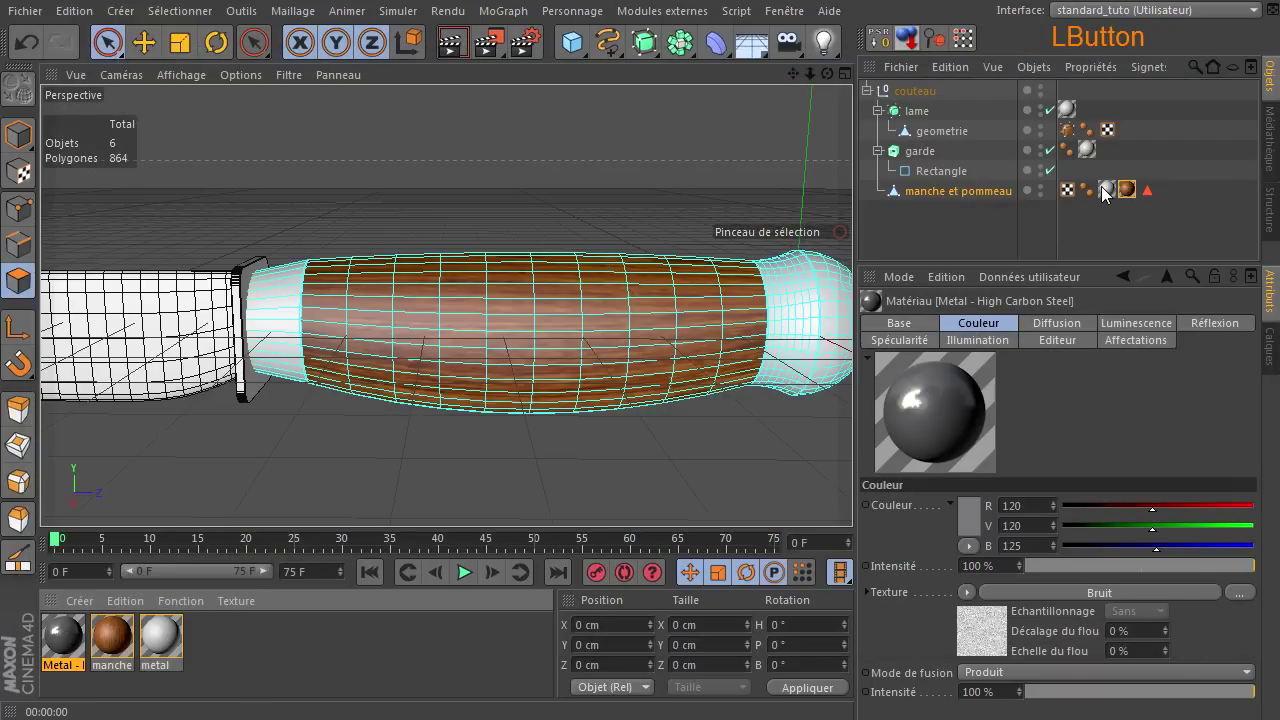
left_click_drag(1105, 193, 1107, 191)
left_click(62, 655)
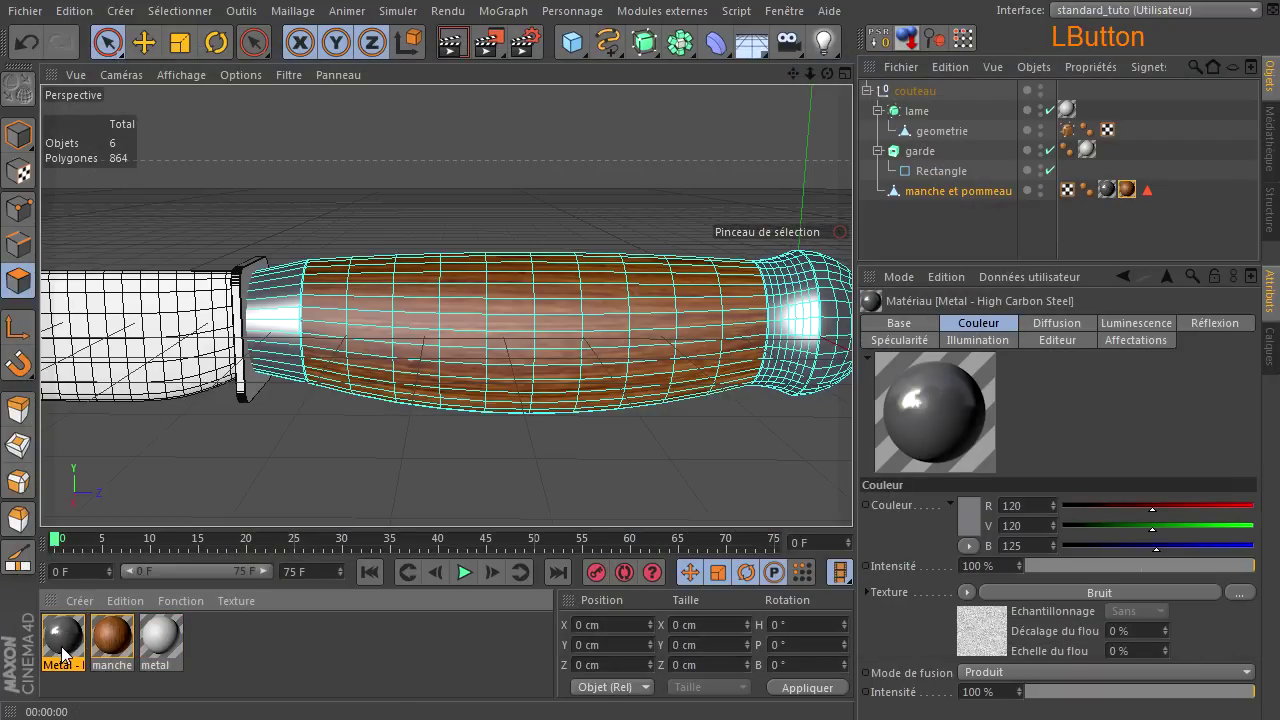
left_click_drag(1200, 156, 1087, 151)
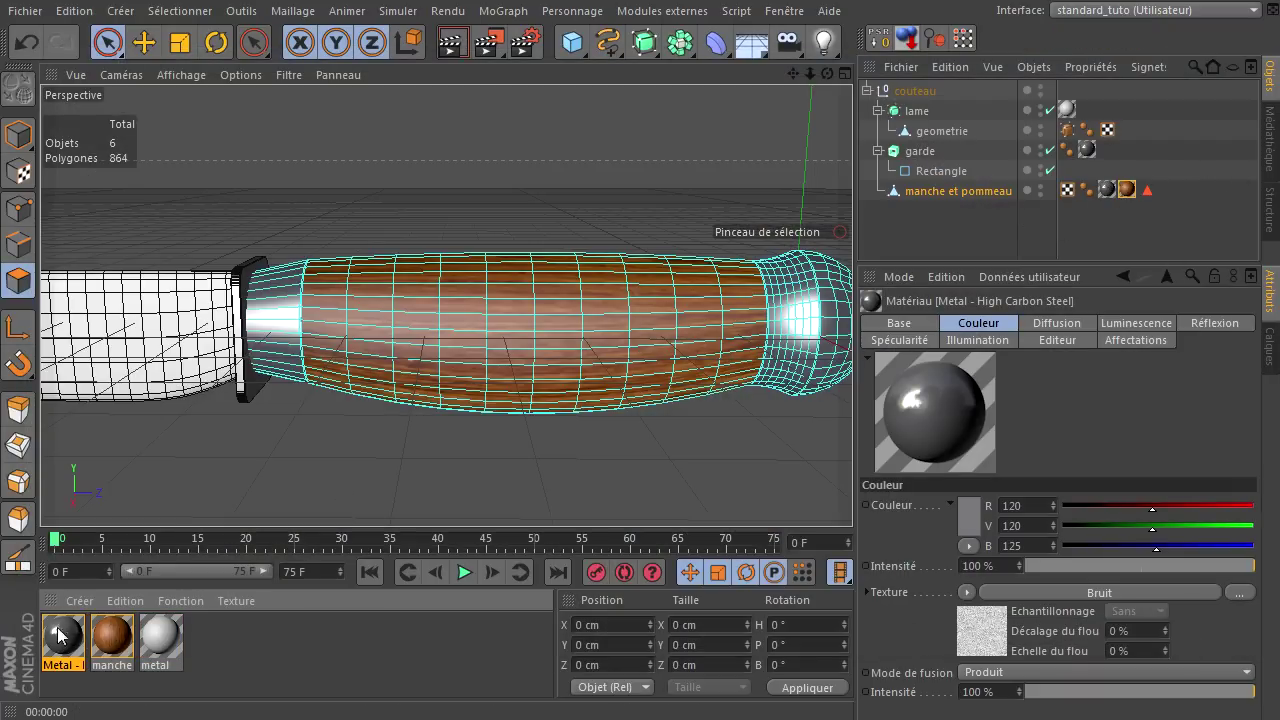
left_click_drag(1047, 89, 1067, 110)
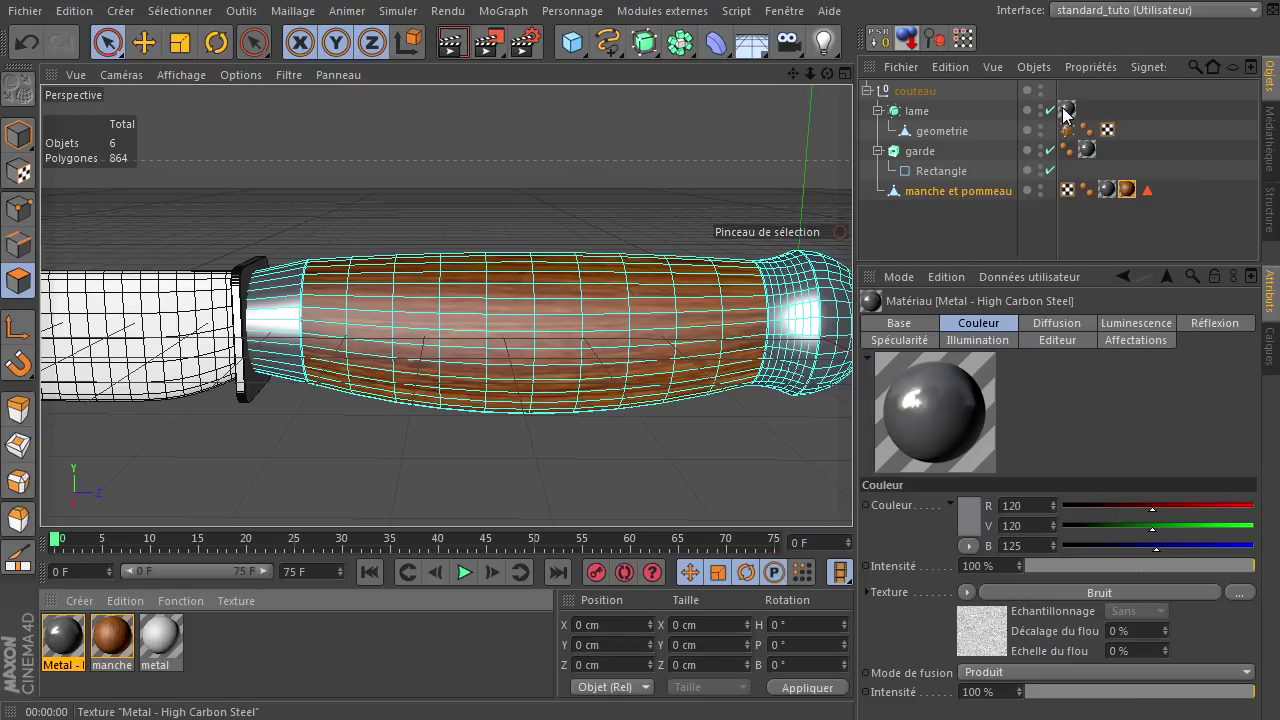
Step: Delete the unused metal material from the scene
left_click(165, 640)
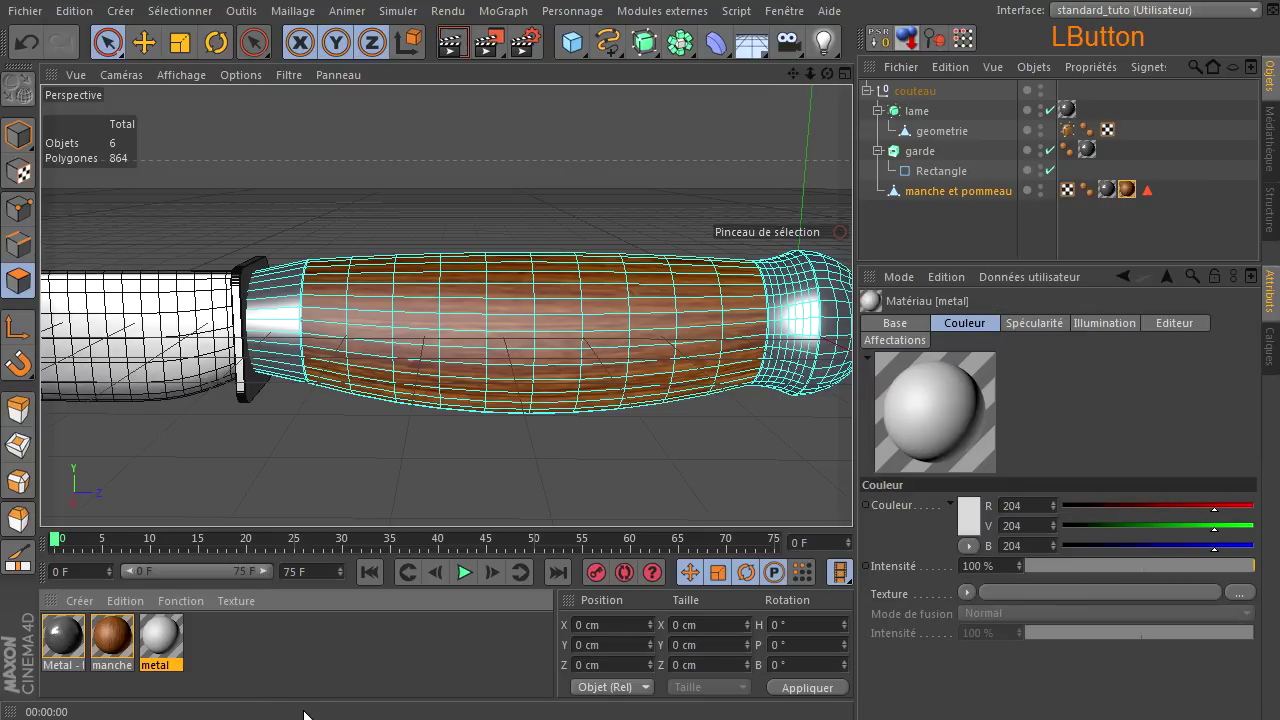
key("Delete")
left_click(270, 654)
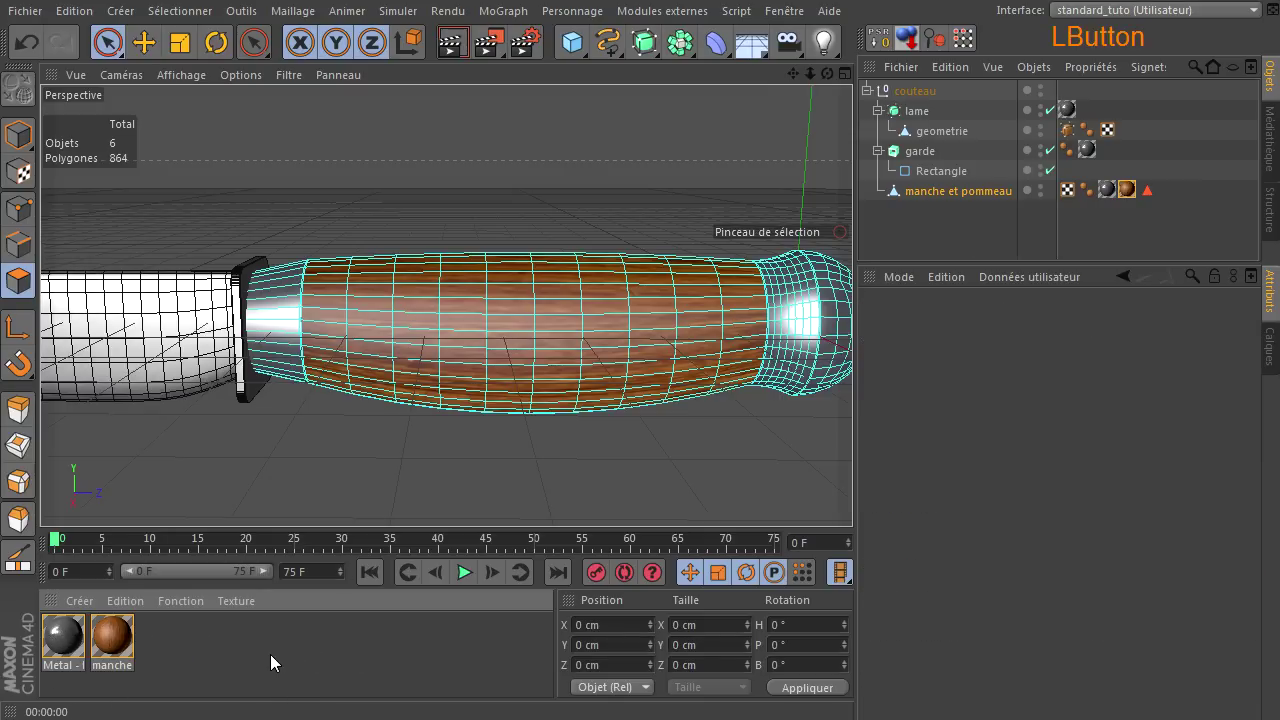
Step: Render a preview of the whole knife and add a Sky (Ciel) object to the scene
scroll(403, 395, "down", 5)
mouse_move(792, 74)
left_mouse_down()
mouse_move(446, 303)
mouse_move(815, 74)
mouse_move(852, 490)
mouse_move(815, 76)
left_mouse_up()
left_click(451, 42)
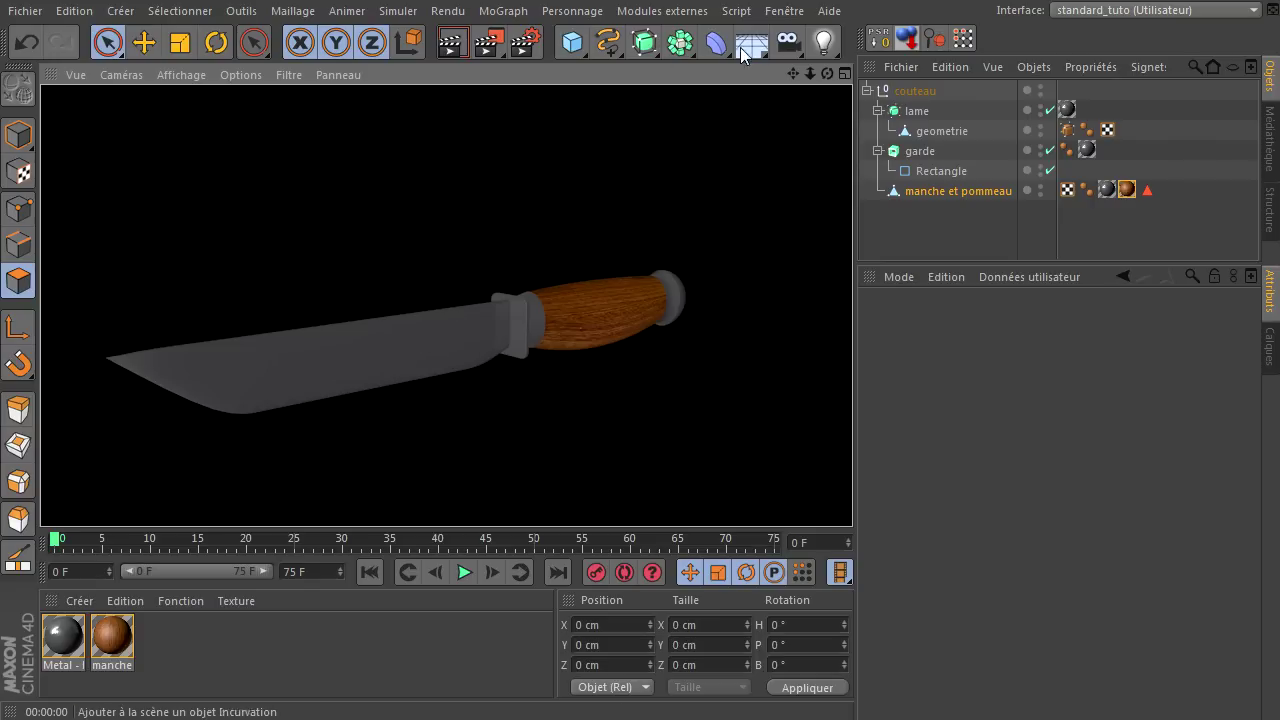
left_click_drag(751, 42, 832, 106)
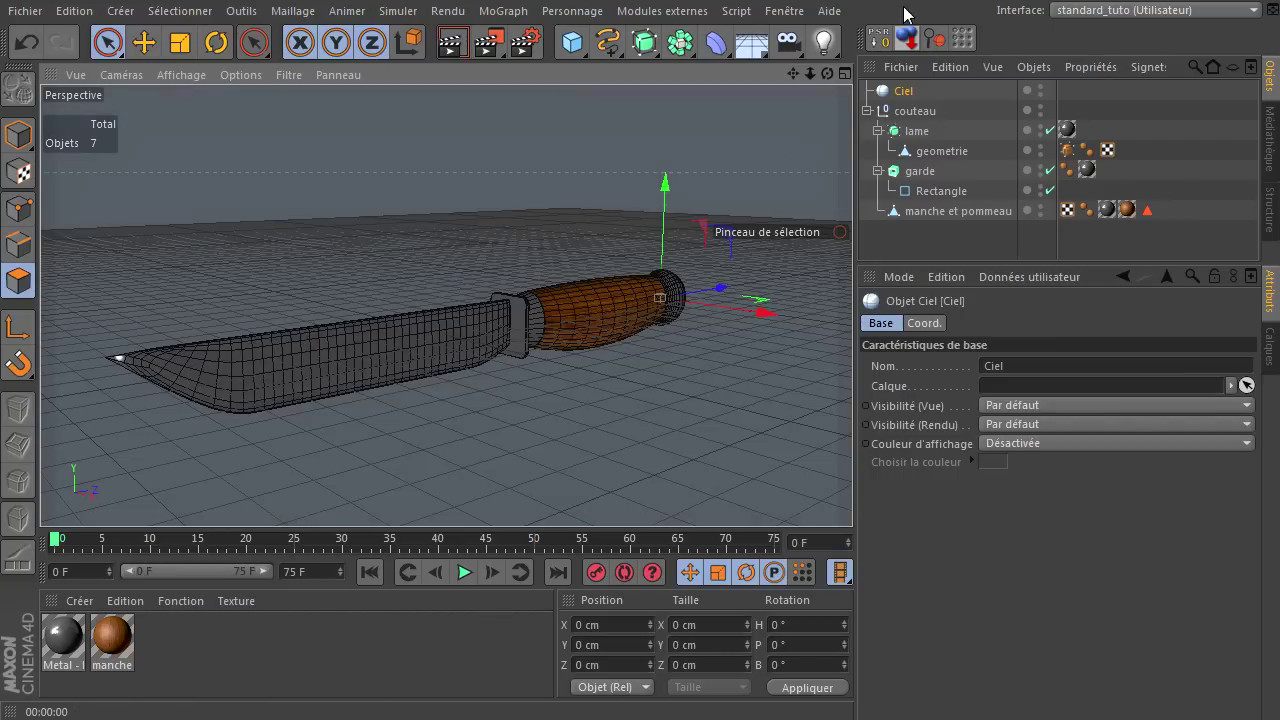
Step: Add the HDRI_01 material from the library's HDRI materials, apply it to the Ciel object, and render a preview
left_click(785, 12)
left_click(811, 112)
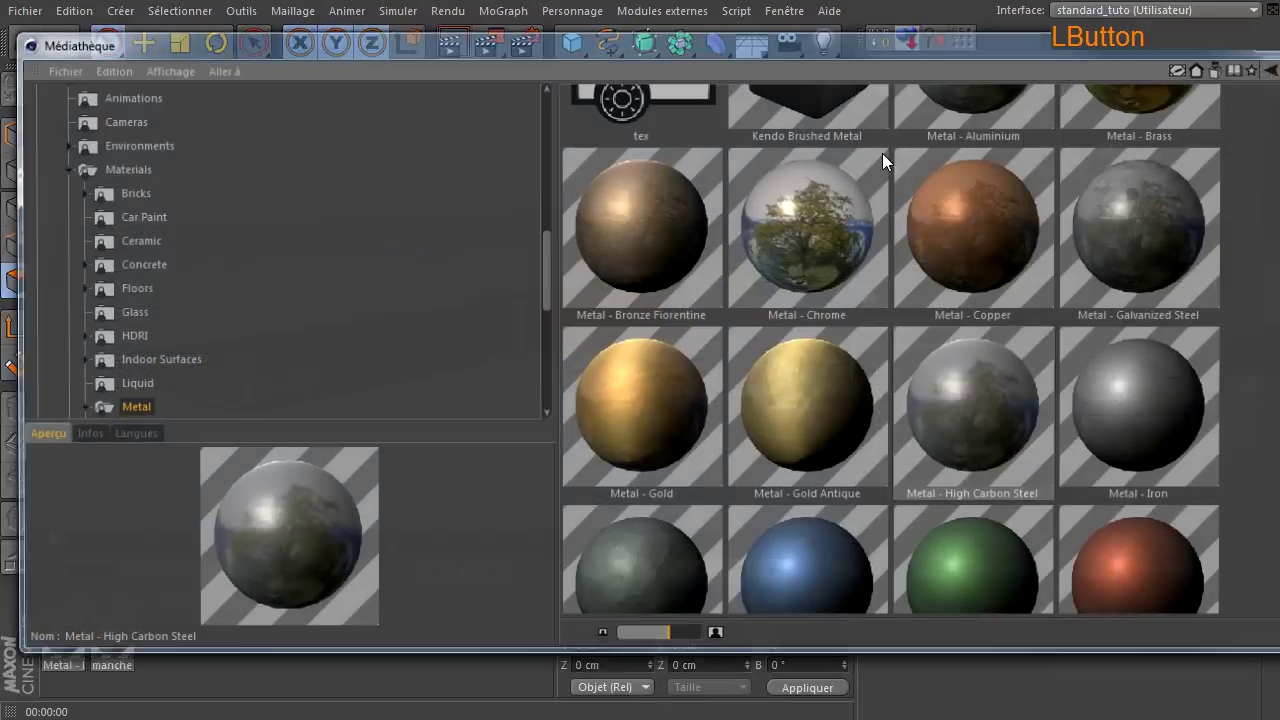
left_click(128, 340)
left_click(815, 180)
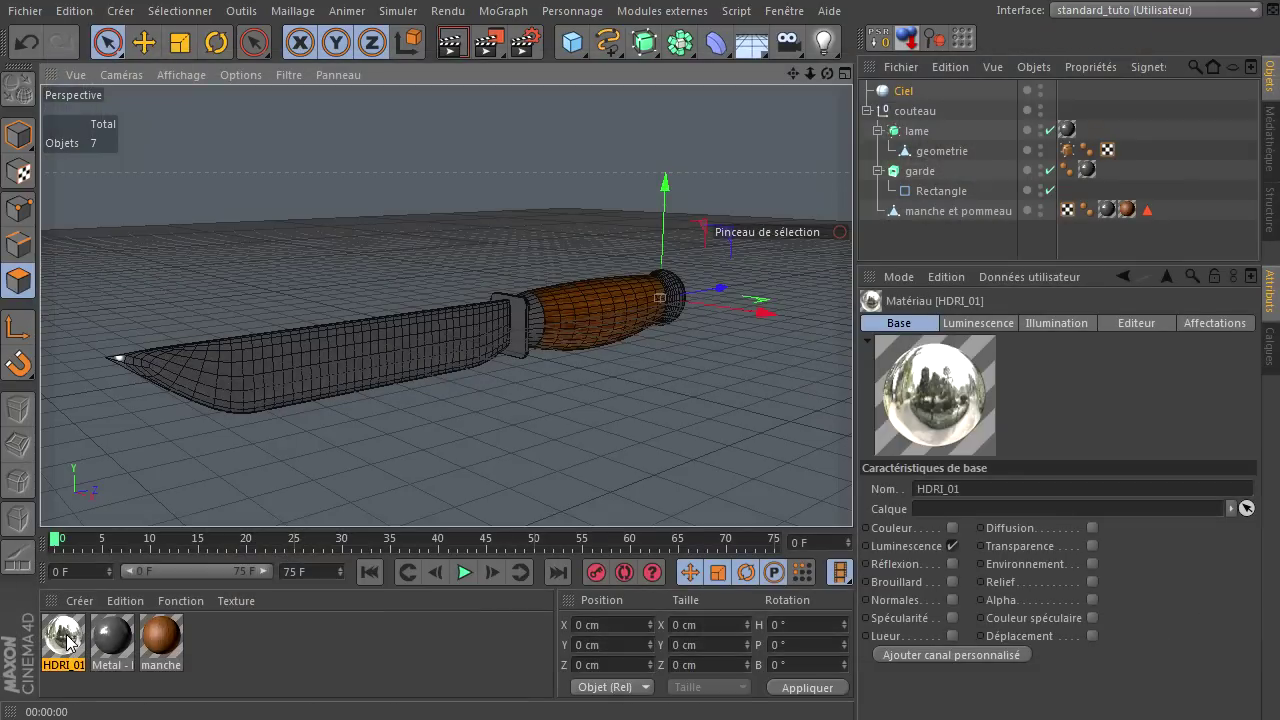
left_click_drag(910, 110, 905, 95)
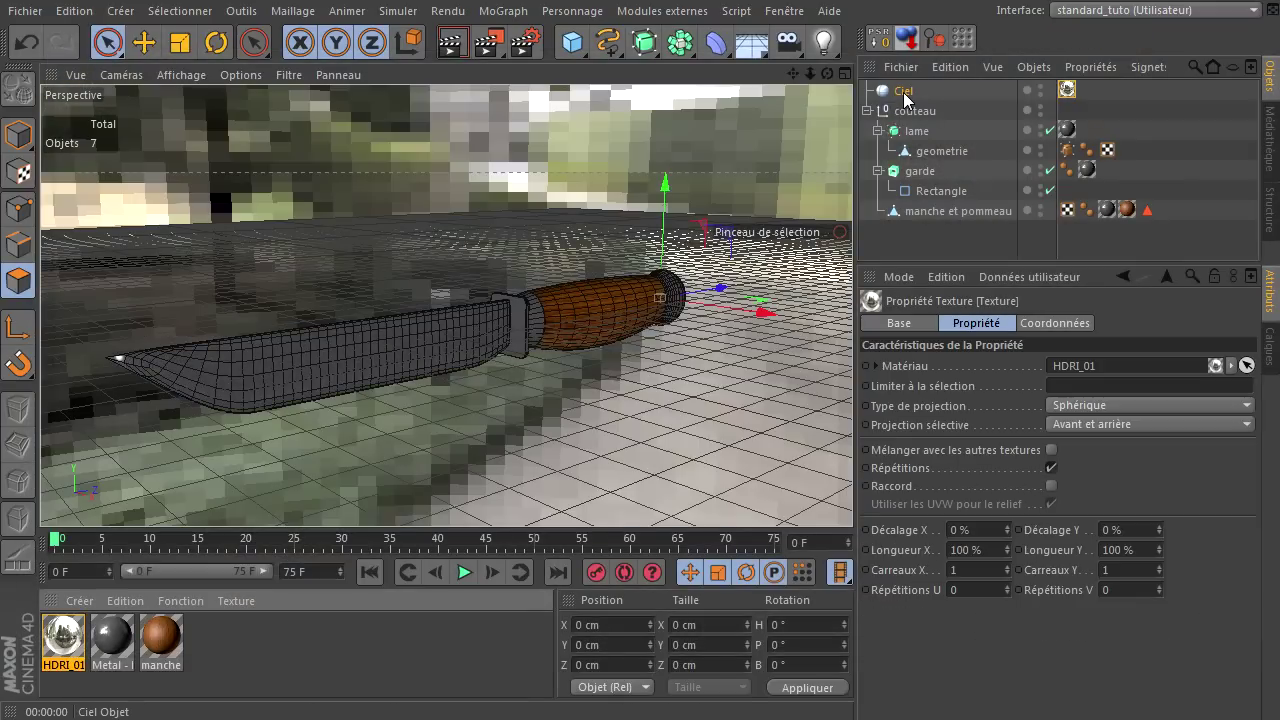
left_click(453, 43)
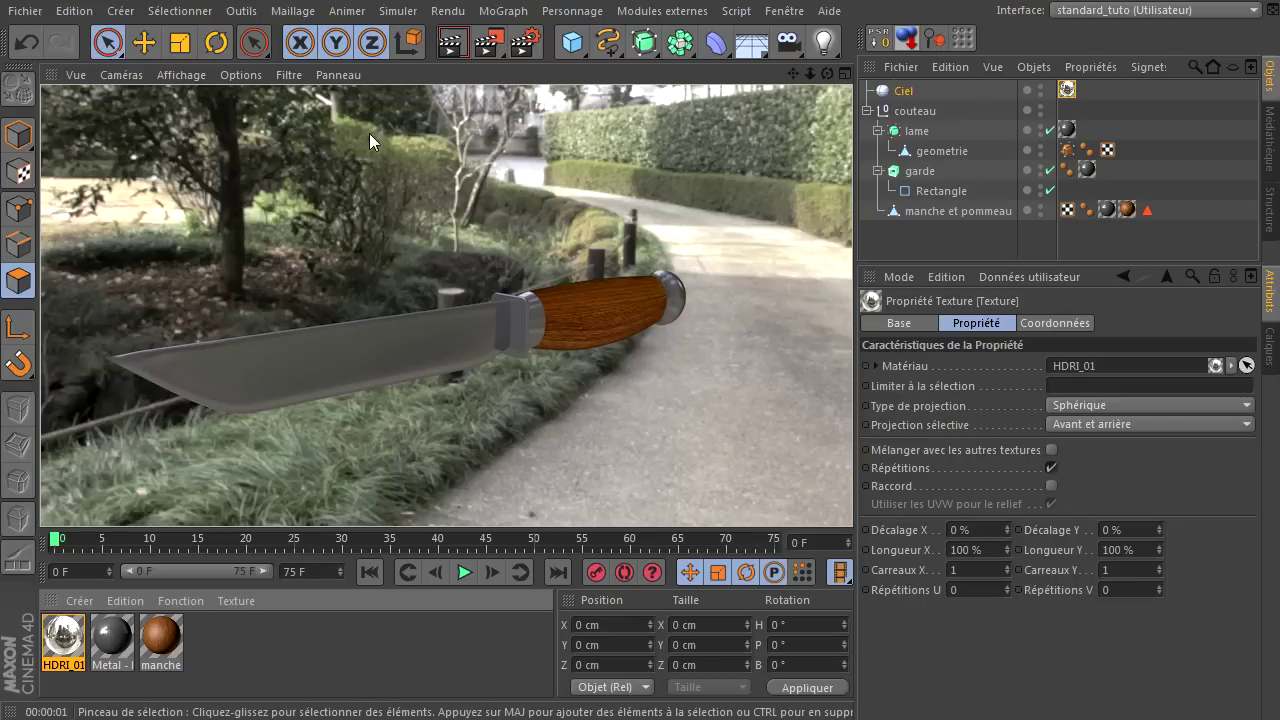
Step: Add a Rendu tag to the Ciel object and turn off its Visibilité (caméra) option
left_click(898, 93)
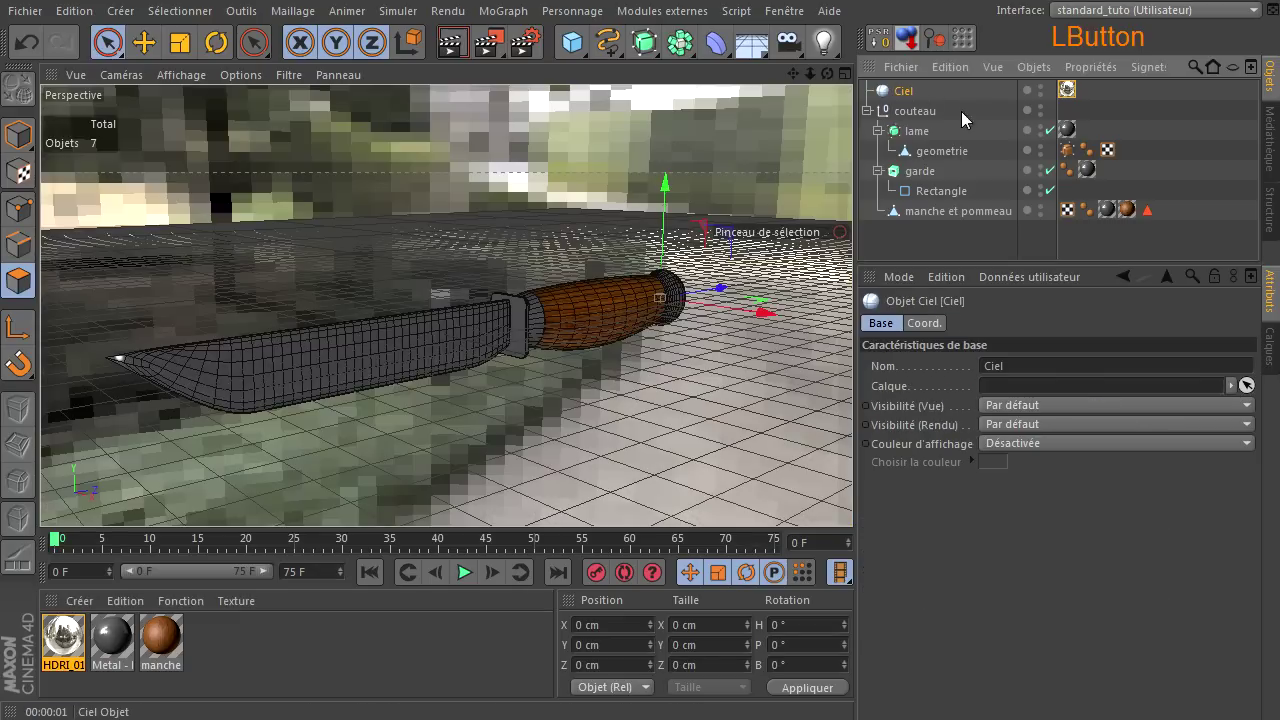
right_click(898, 95)
mouse_move(927, 110)
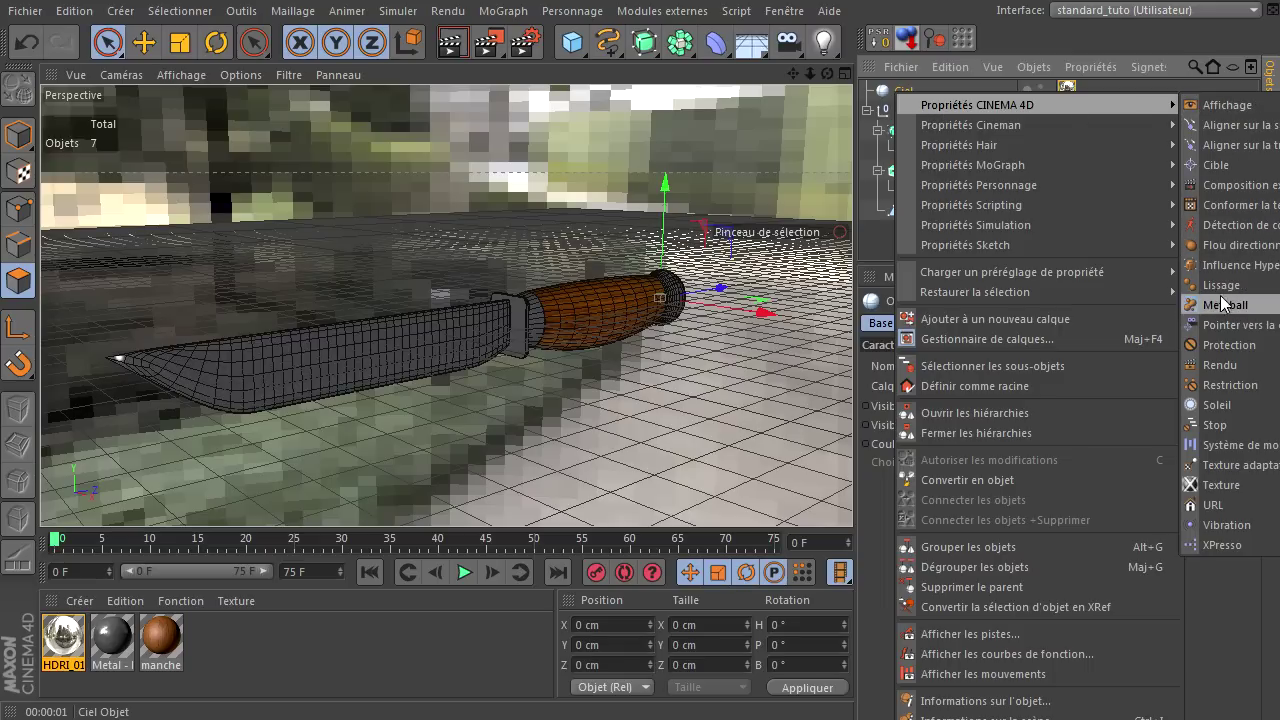
left_click(1220, 365)
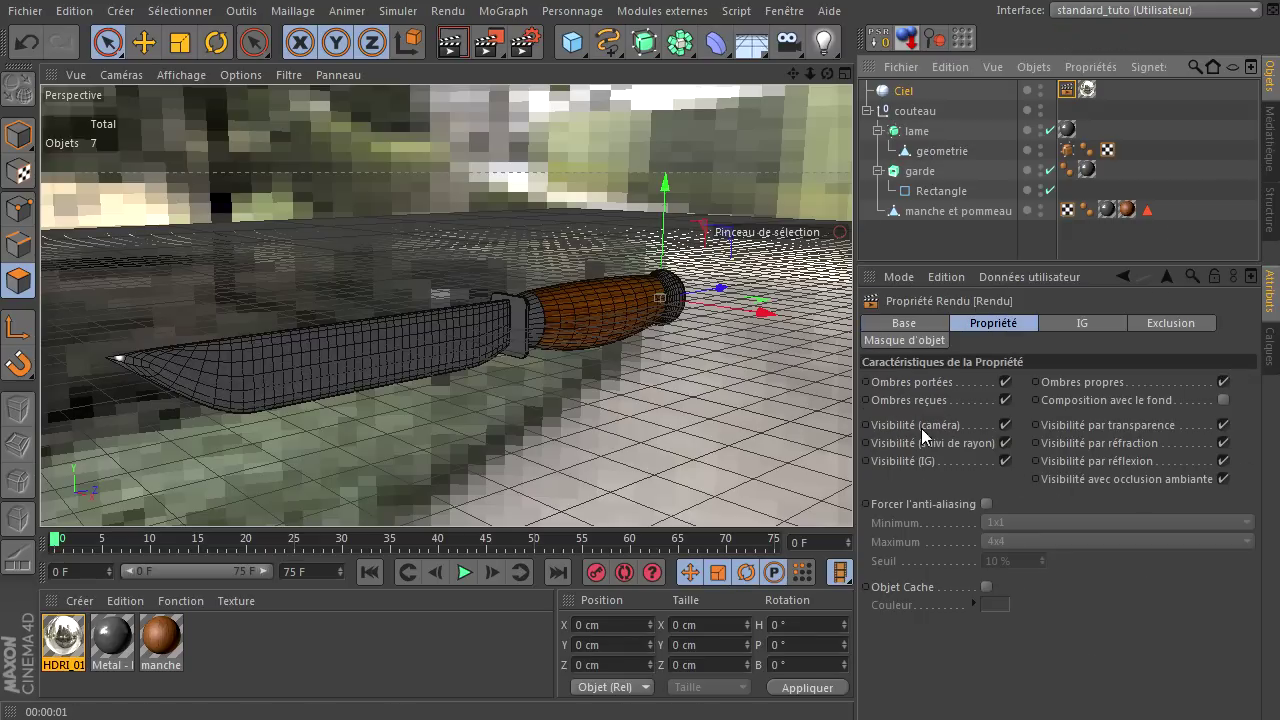
left_click(1007, 426)
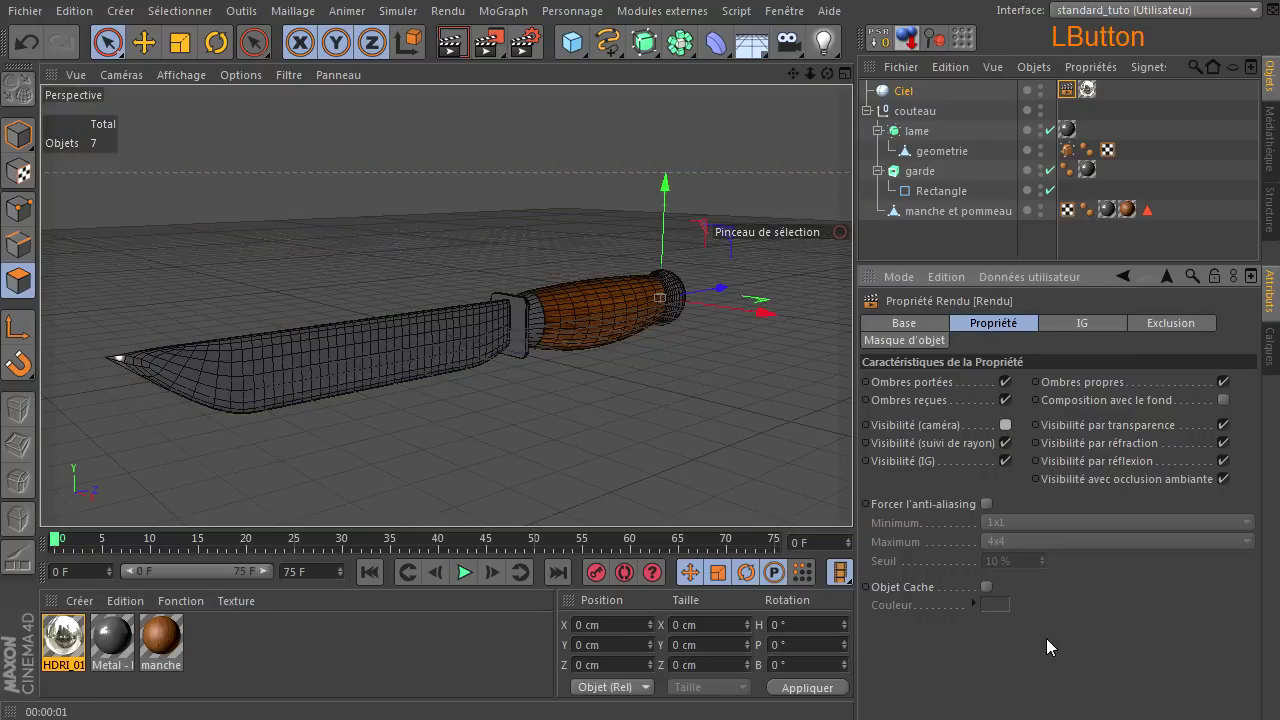
left_click(947, 670)
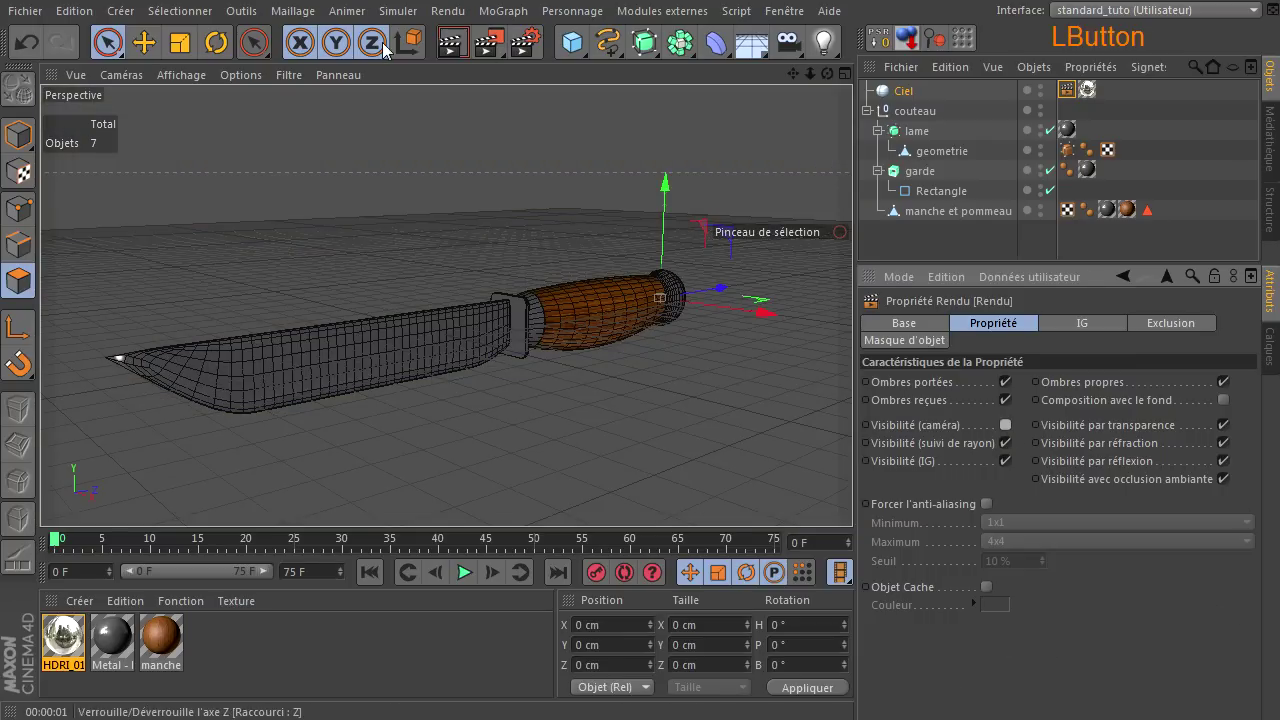
Step: Render previews of the knife from the current angle and from the pommel end
key("ctrl+r")
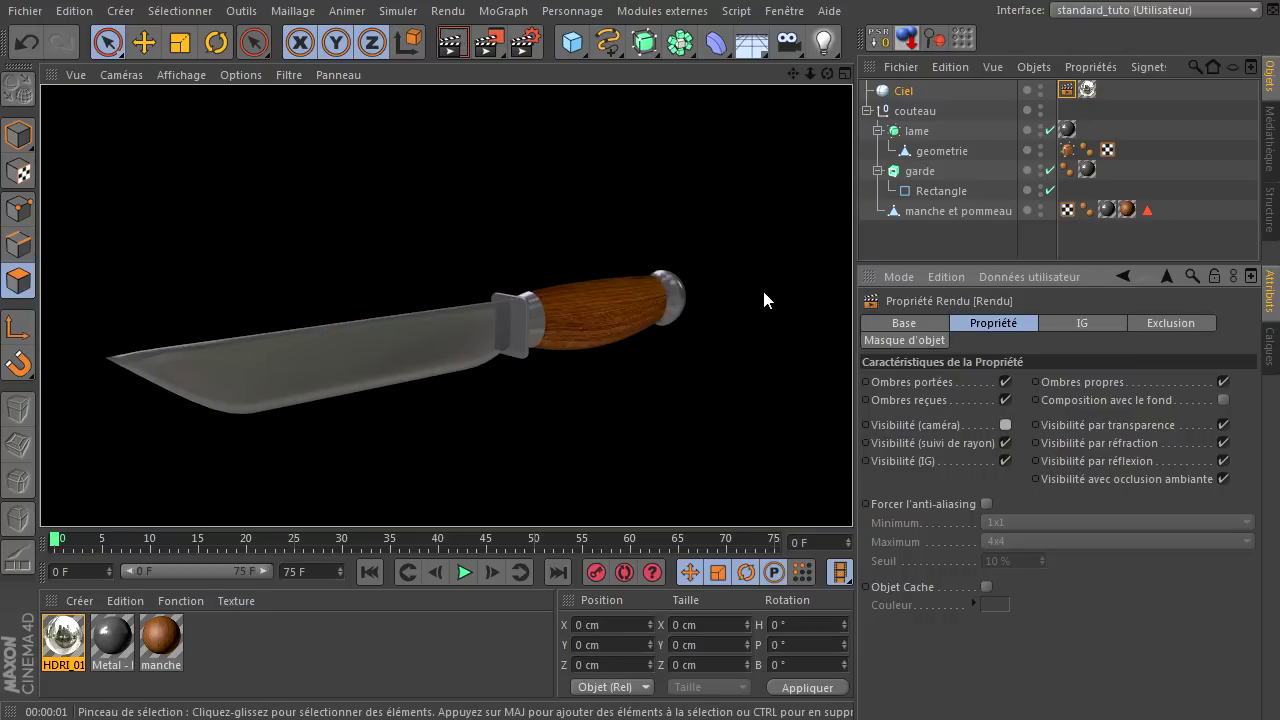
left_click_drag(827, 75, 852, 490)
left_click(452, 47)
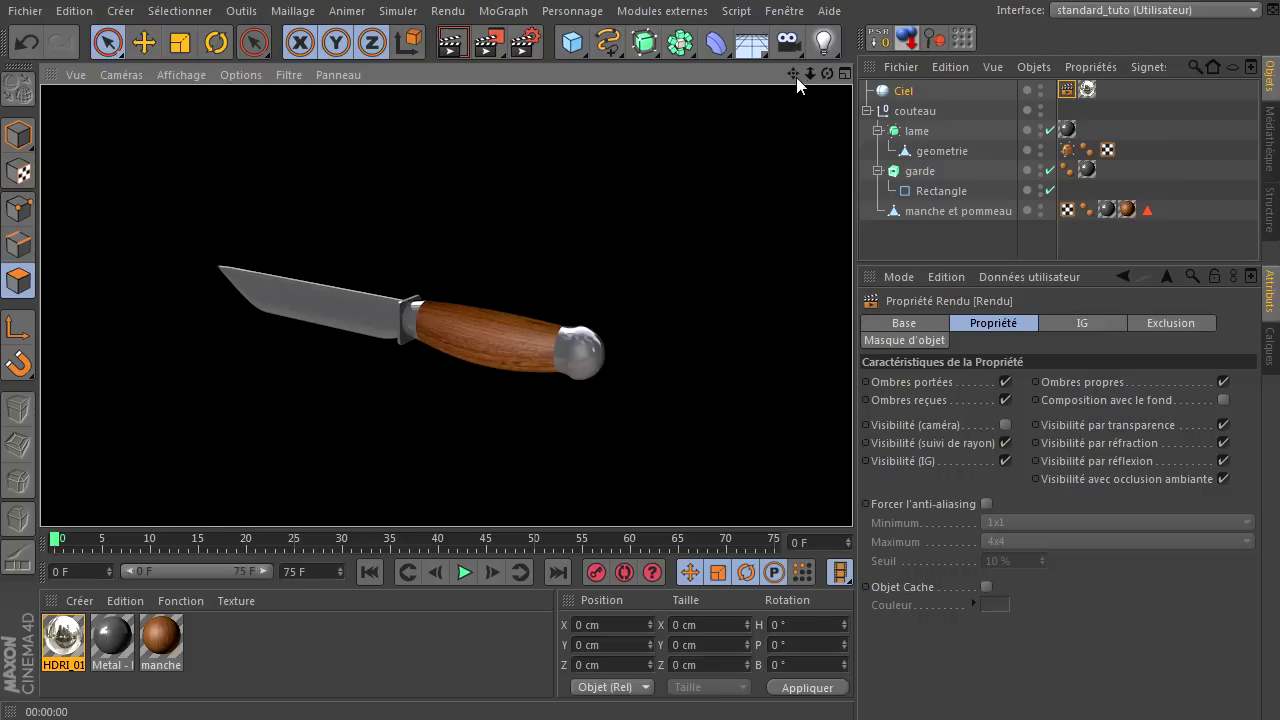
Step: Add an area light (Eclairage de surface) to the scene and rotate its heading to 90°
left_click_drag(811, 76, 855, 497)
left_click_drag(822, 40, 1012, 115)
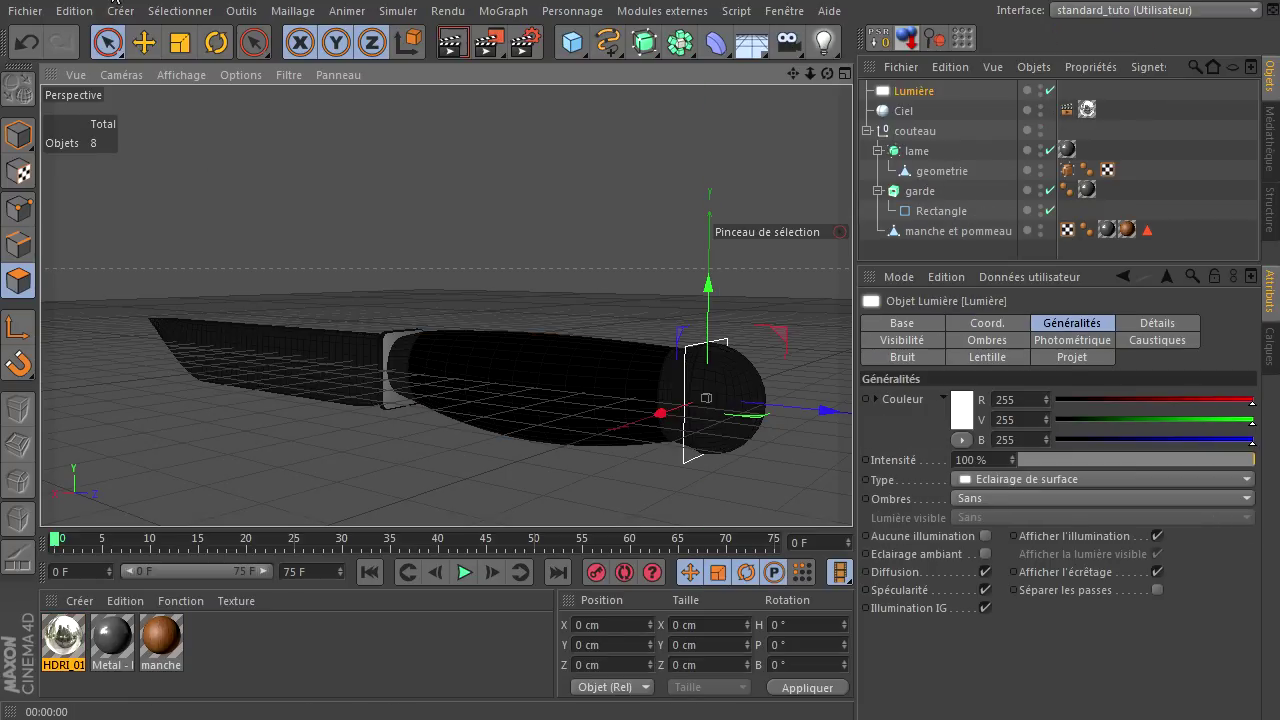
left_click(144, 42)
left_click_drag(815, 412, 529, 420)
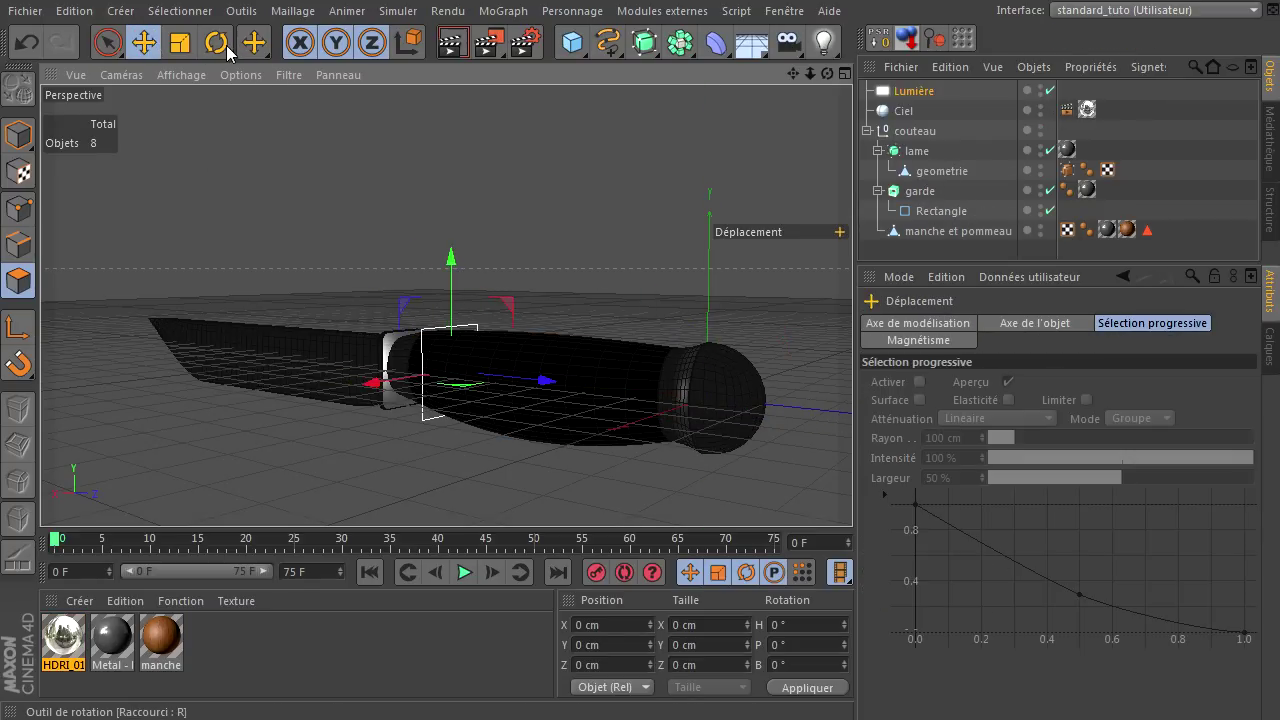
left_click(217, 43)
left_click_drag(427, 395, 654, 372)
Step: Move the area light beside and above the knife, to about X 814, Y 394, Z -591 cm
left_click(108, 42)
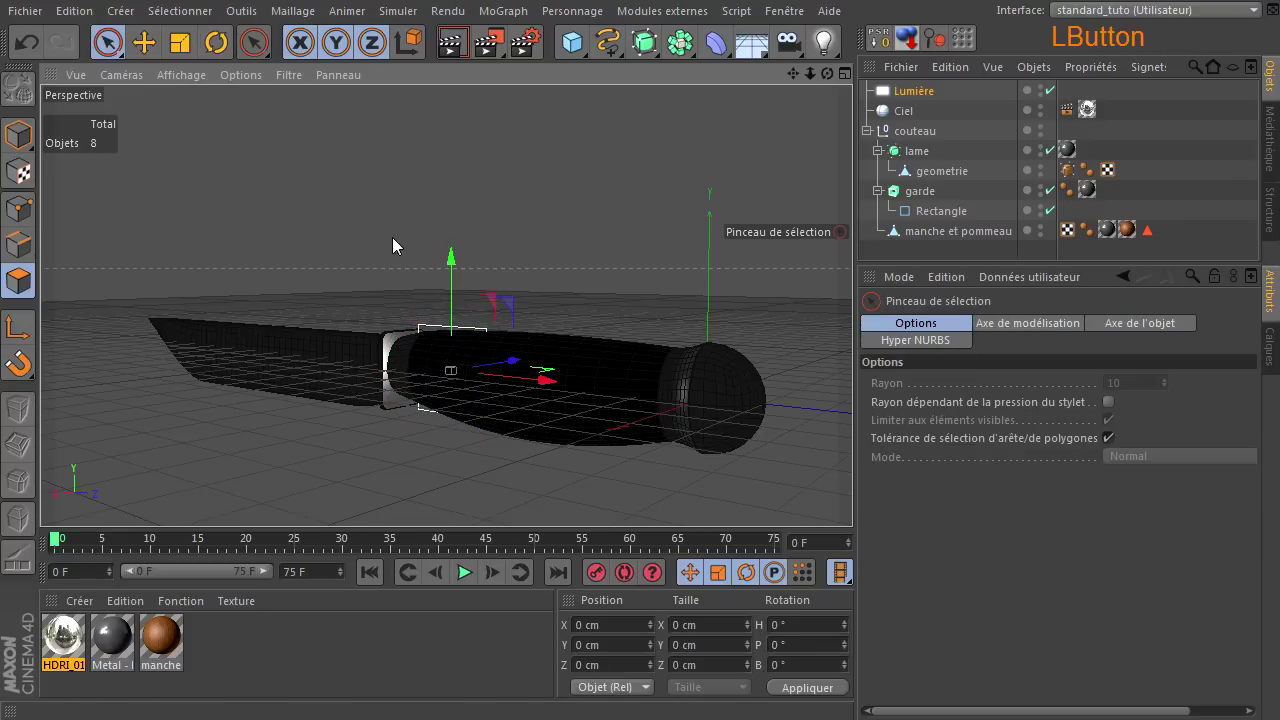
left_click_drag(483, 375, 278, 322)
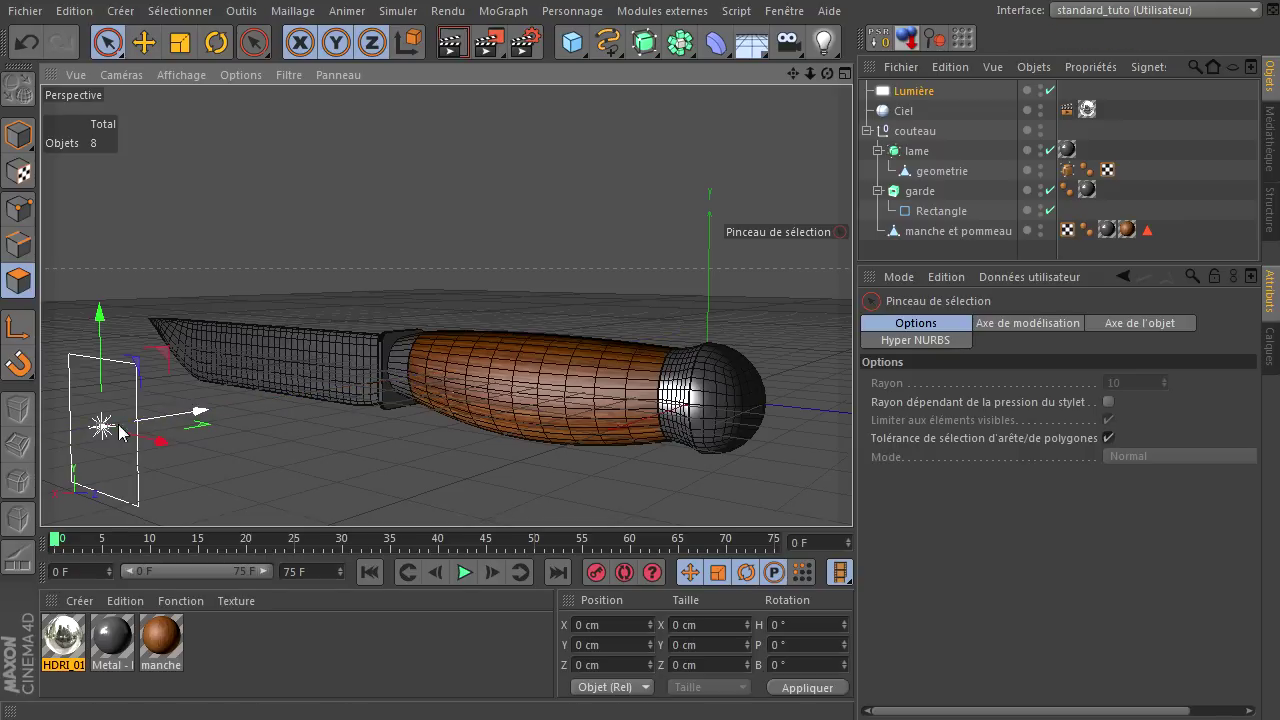
left_click(18, 135)
left_click_drag(137, 435, 232, 438)
left_click_drag(103, 360, 96, 103)
Step: Tilt the area light down towards the knife with a pitch of -35°
left_click(214, 43)
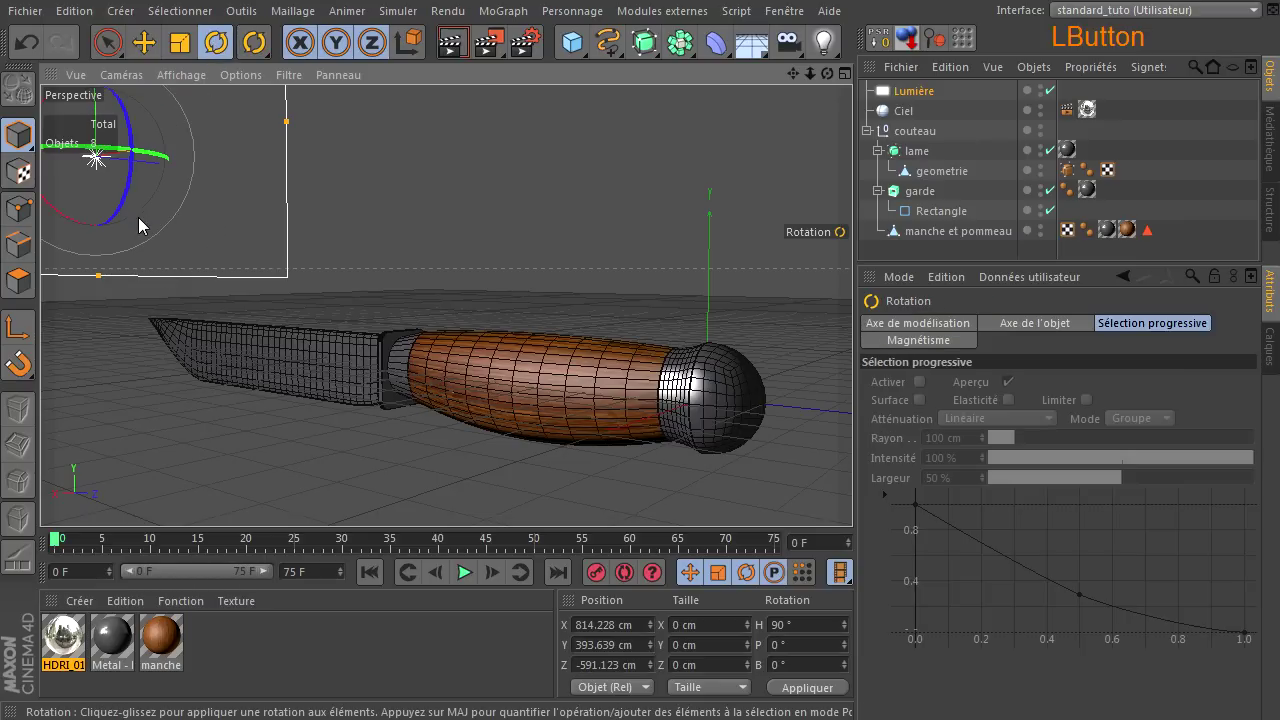
left_click(82, 230)
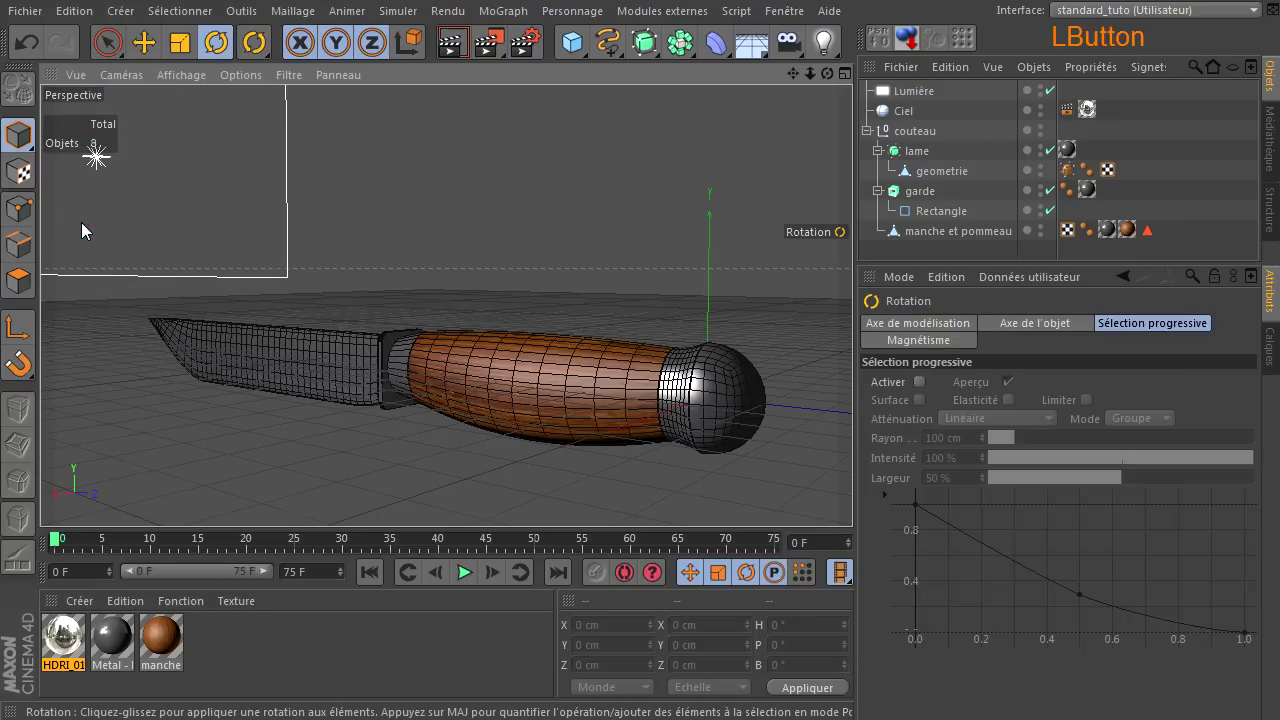
left_click(913, 91)
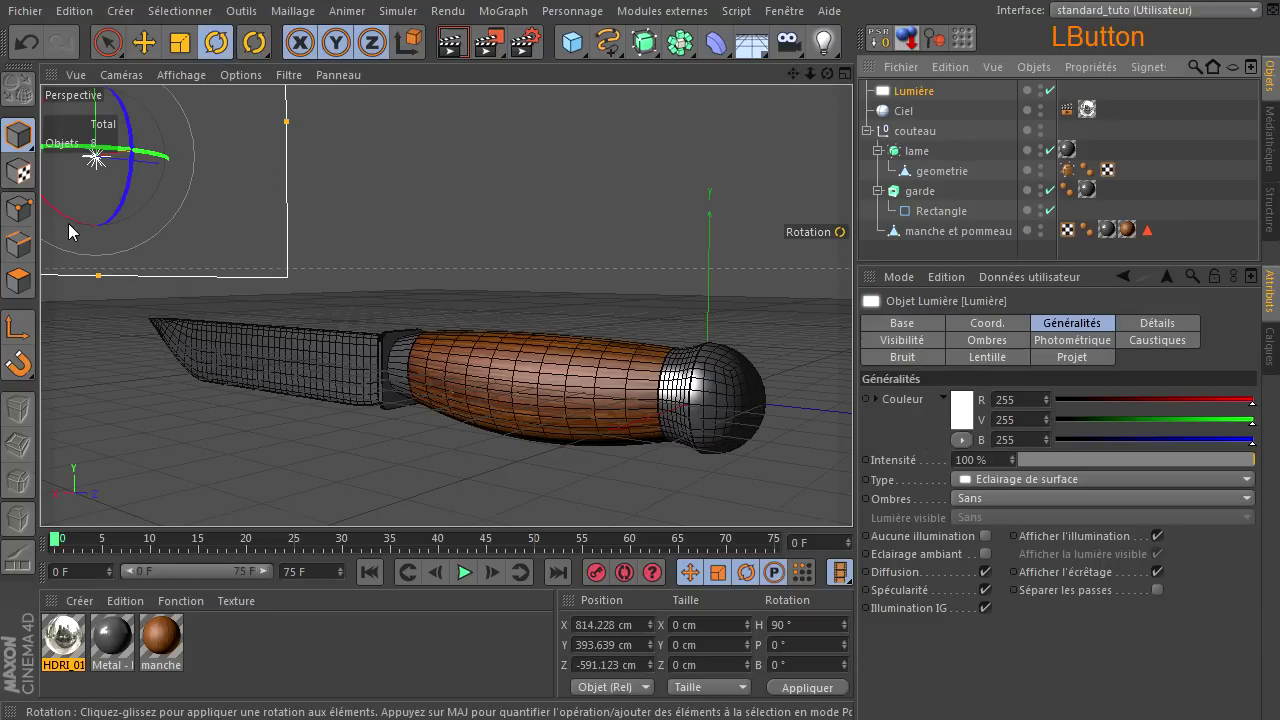
left_click_drag(72, 230, 47, 197)
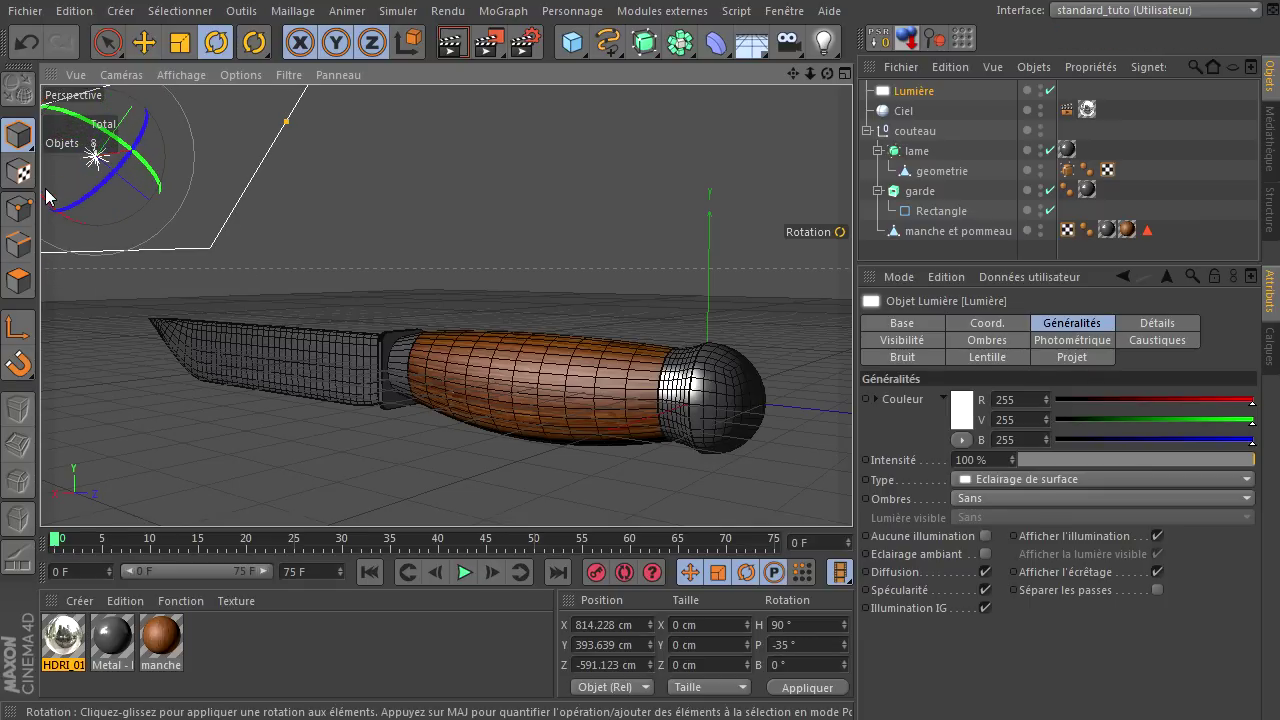
left_click(108, 41)
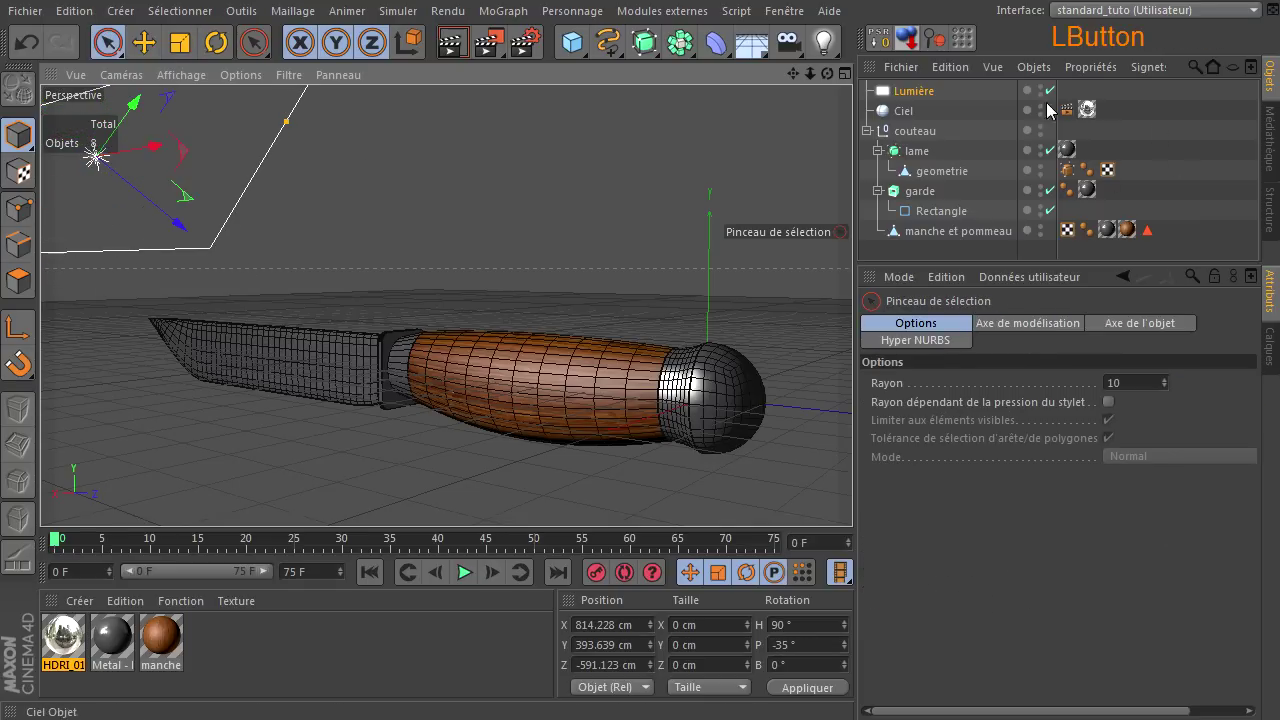
Step: Set the light's shadows to Masques d'ombres (ombres diffuses) with a dark grey shadow colour of RGB 28, 28, 28
left_click(925, 92)
left_click(1022, 498)
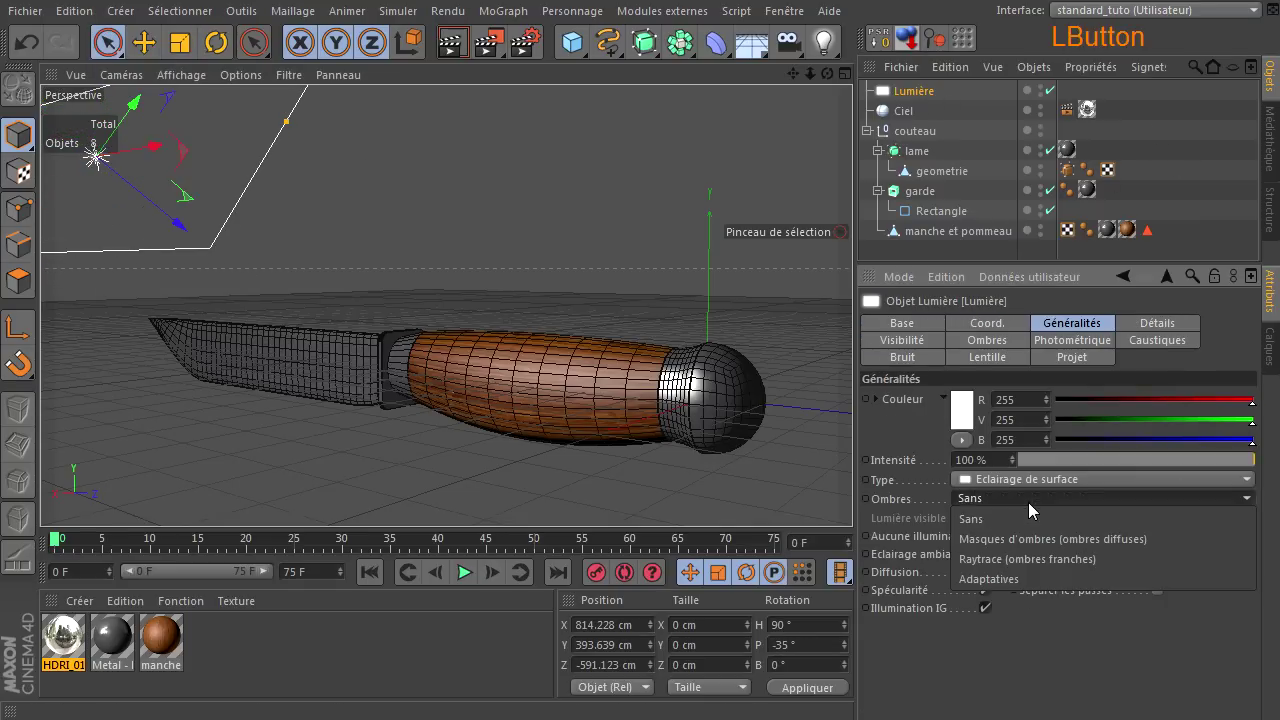
left_click(1040, 531)
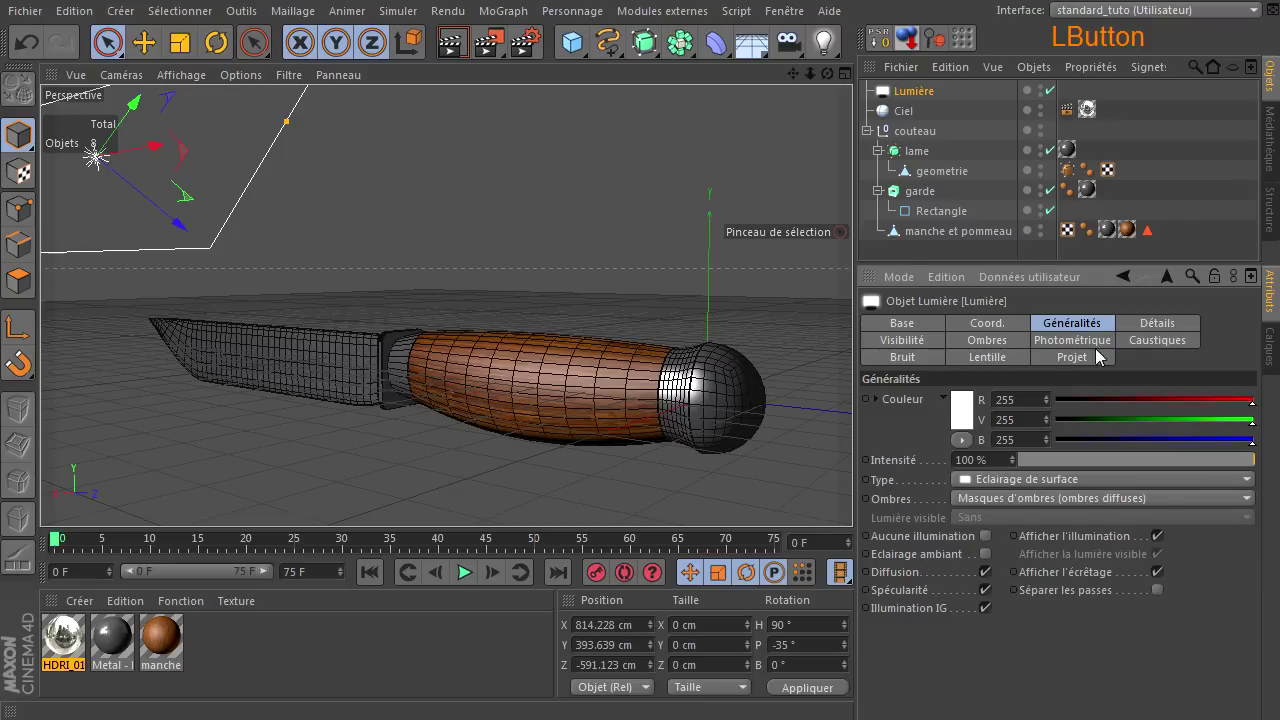
left_click(990, 341)
left_click(1018, 444)
left_click_drag(963, 457, 893, 471)
left_click(997, 551)
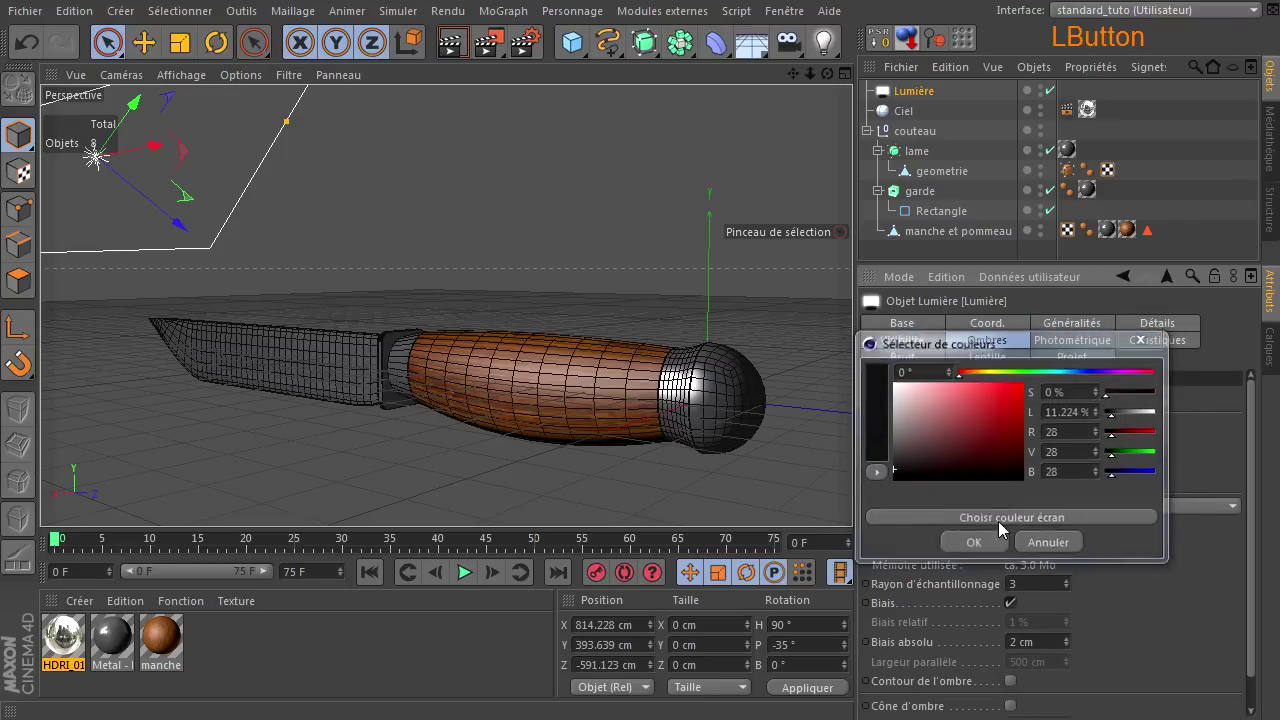
Step: Set the light's shadow density to 95 % and render a preview
left_click_drag(1045, 424, 905, 445)
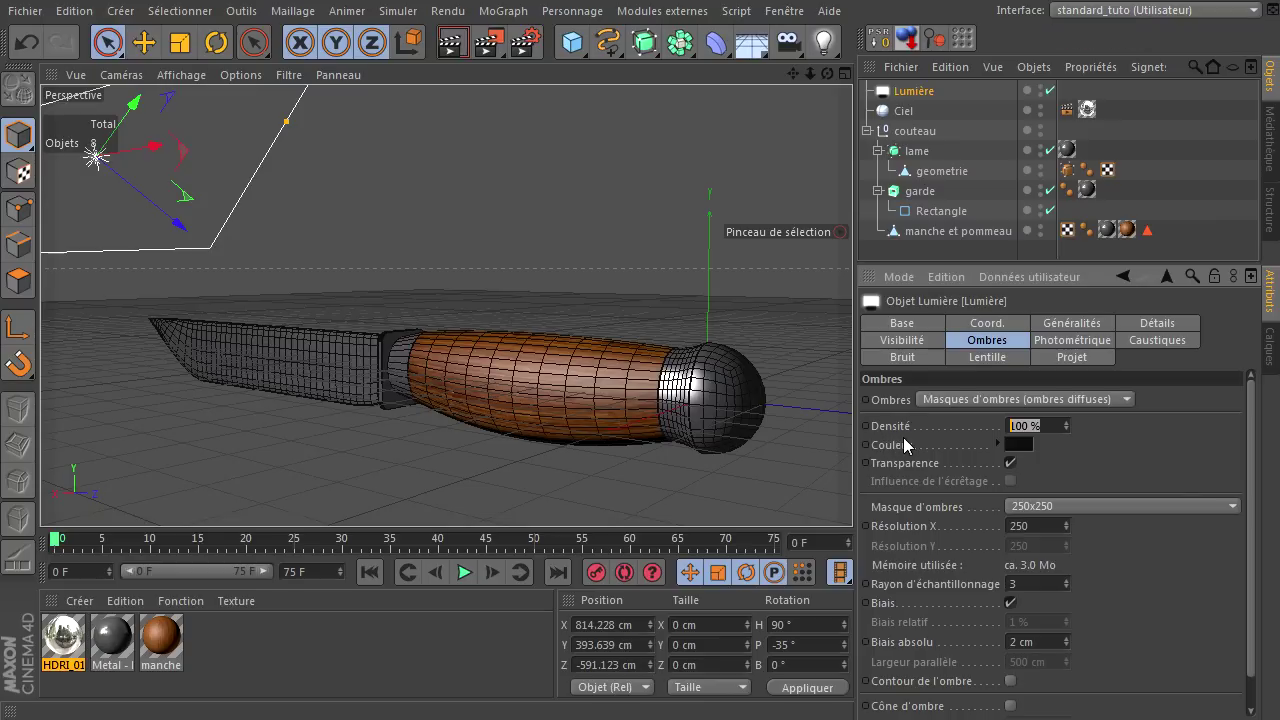
key("Return")
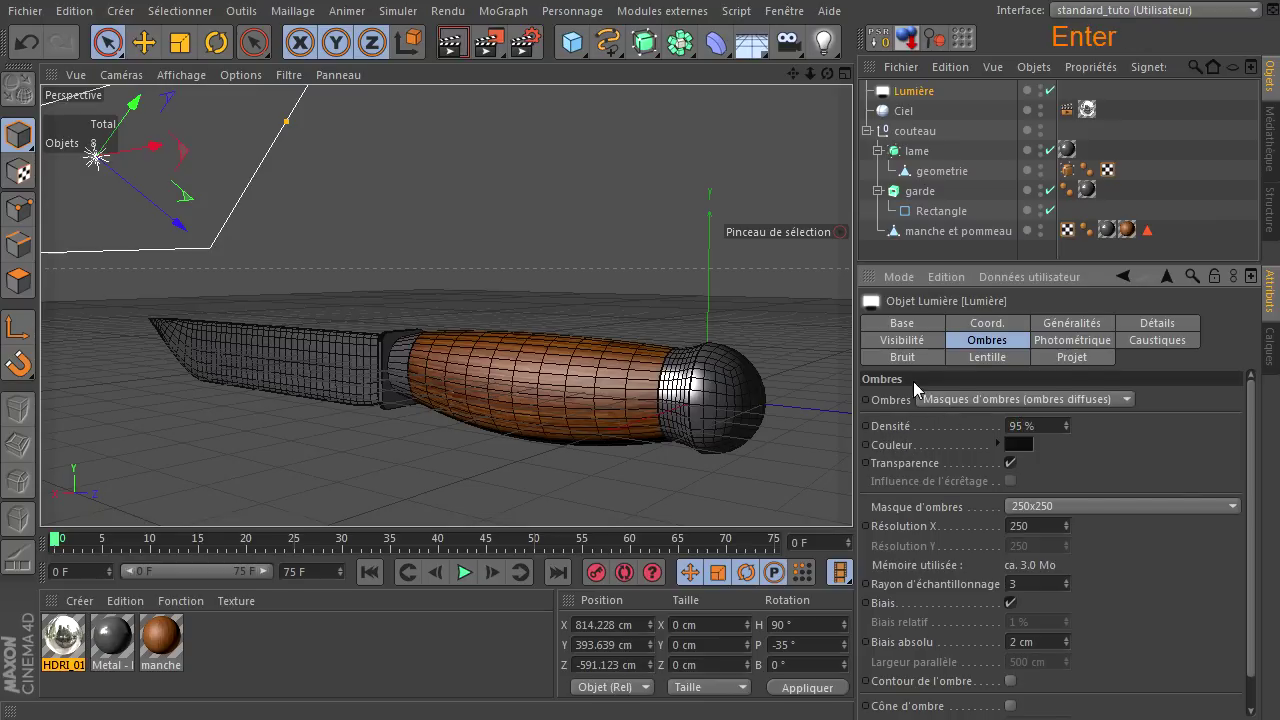
left_click(679, 186)
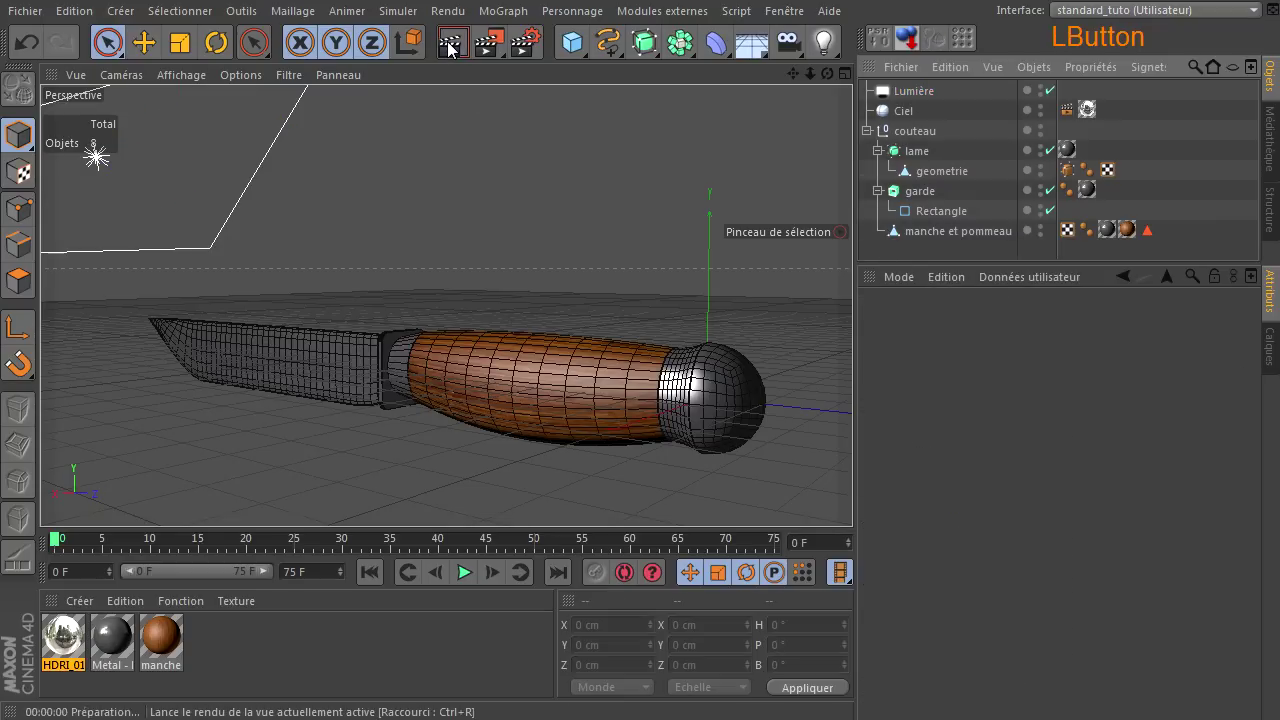
left_click(451, 44)
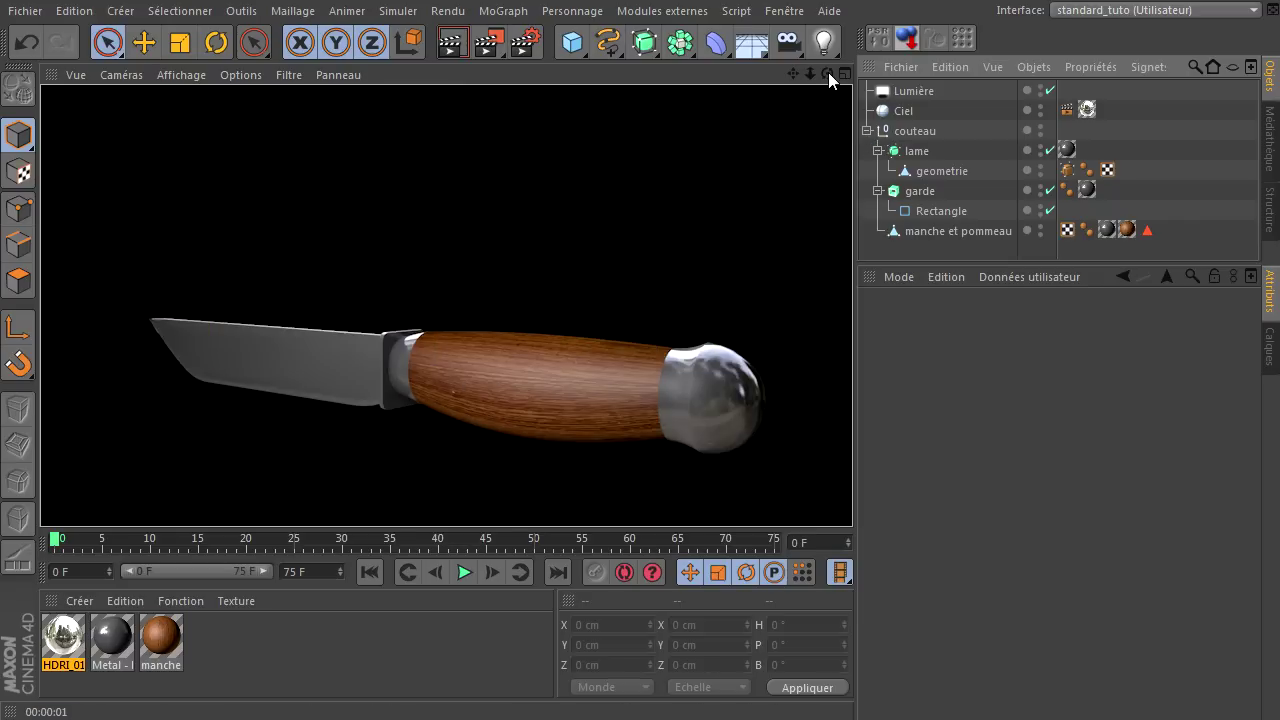
Step: Move the area light to about Z -903 cm and render a preview of the knife
left_click(1028, 118)
left_click(934, 89)
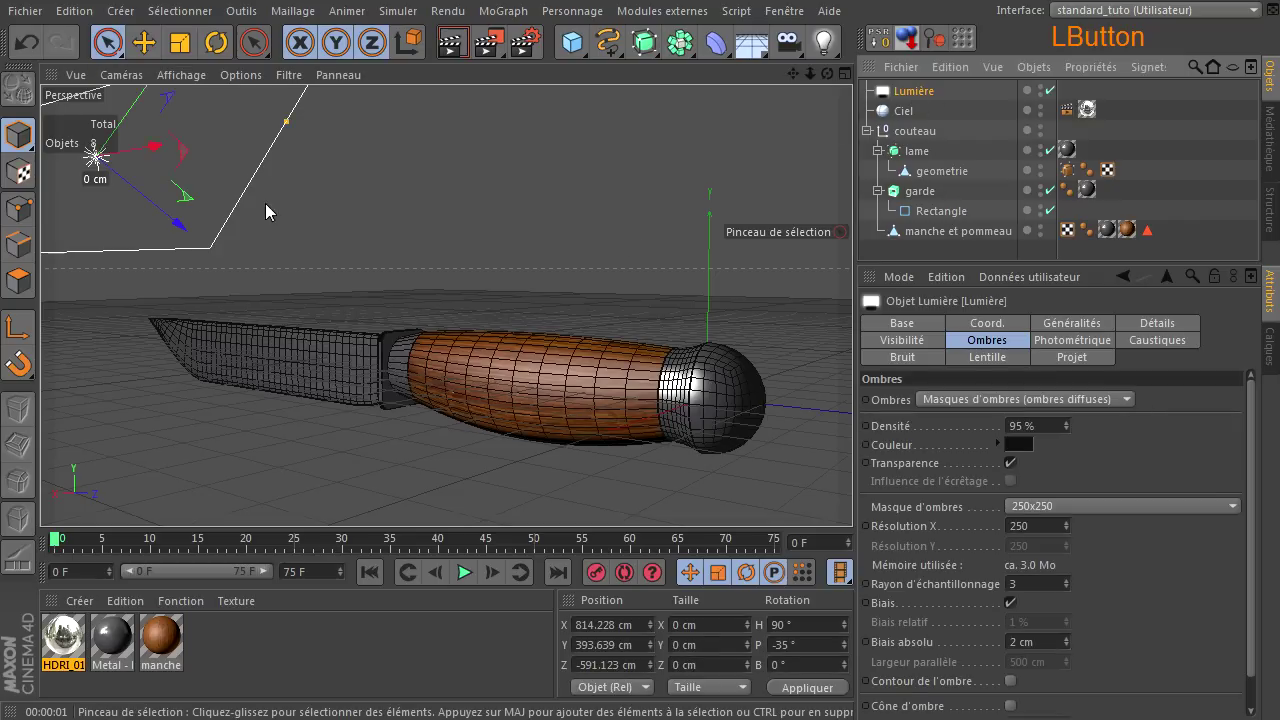
left_click_drag(96, 152, 72, 150)
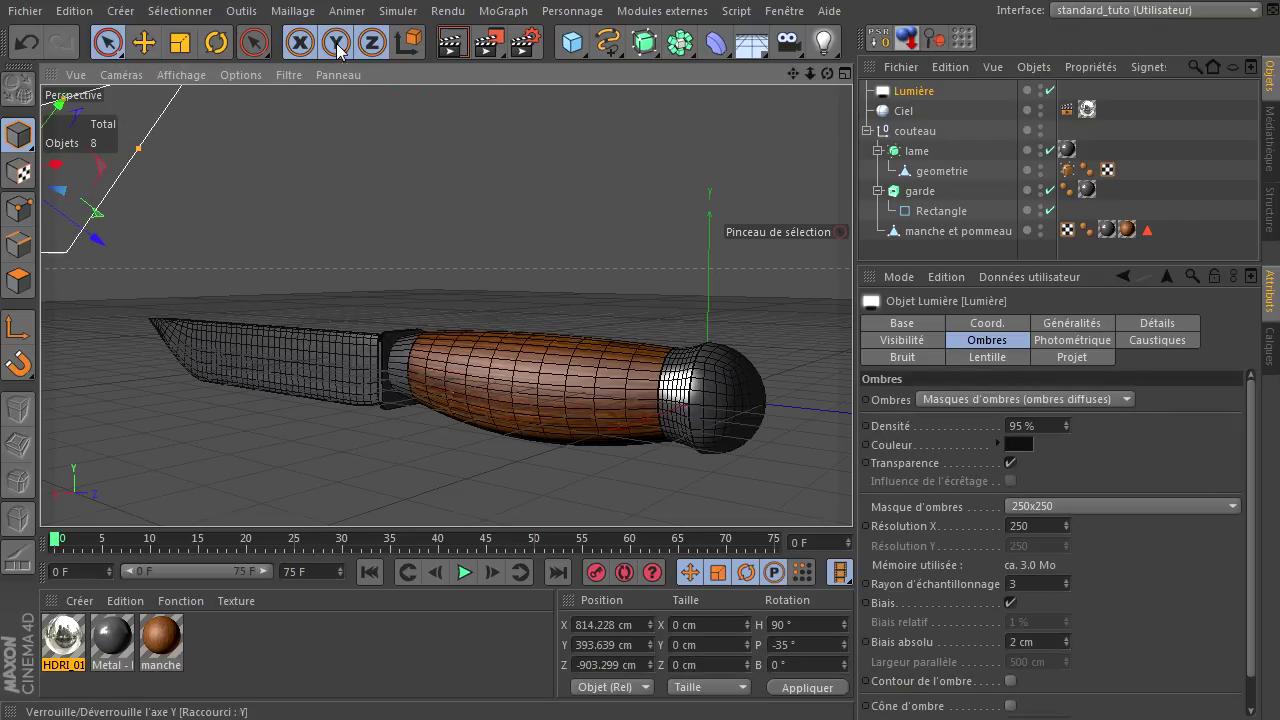
key("ctrl+r")
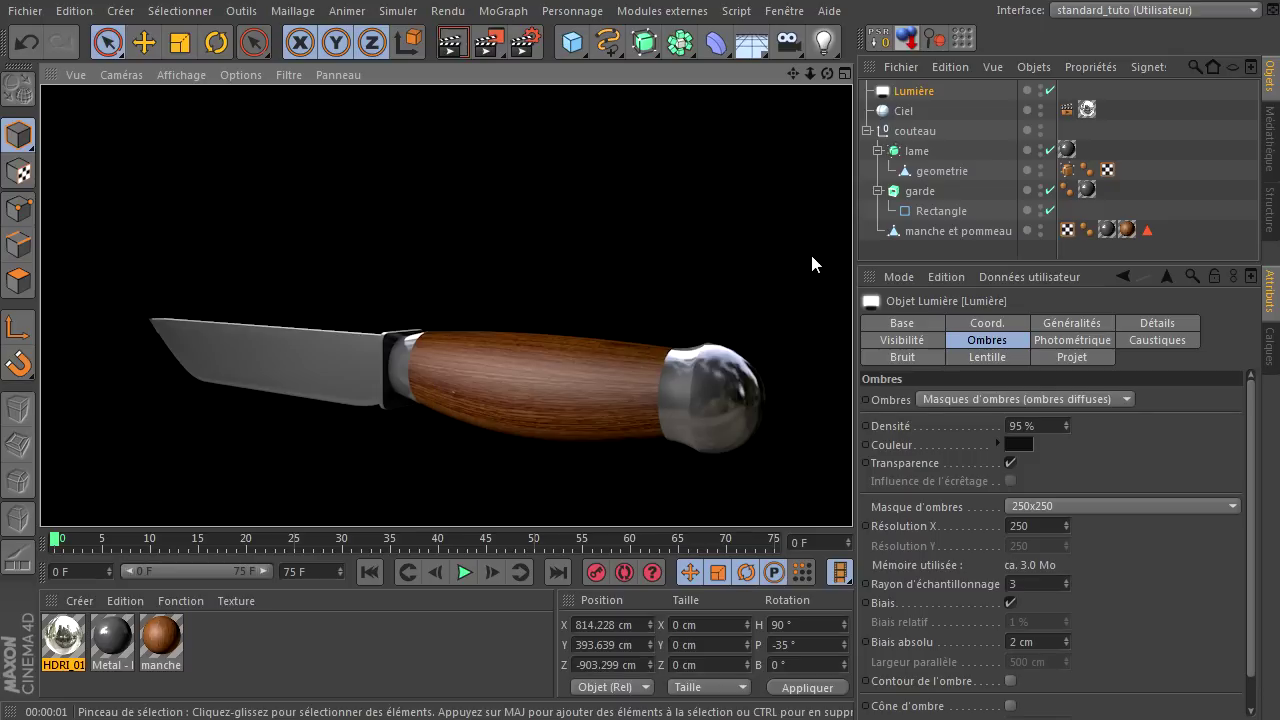
Step: Move the area light to about Z -432 cm and render a preview from the blade side
left_click_drag(827, 74, 740, 281)
key("ctrl+r")
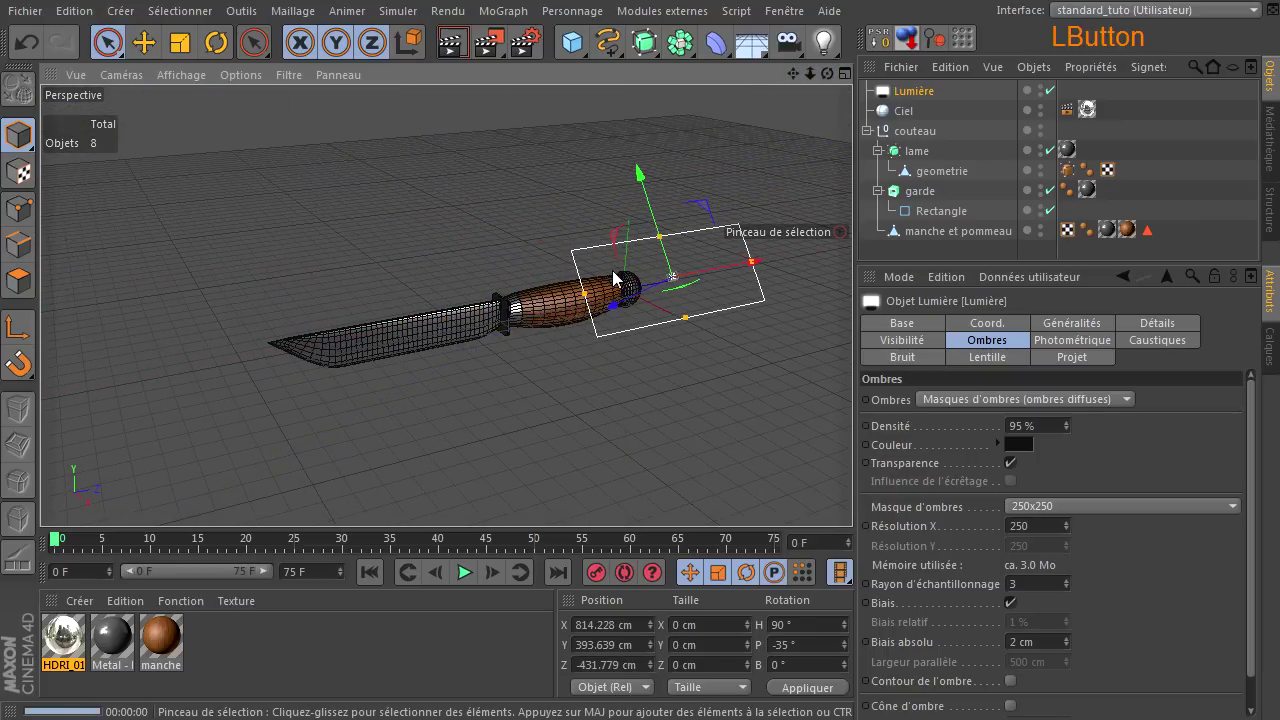
left_click(824, 77)
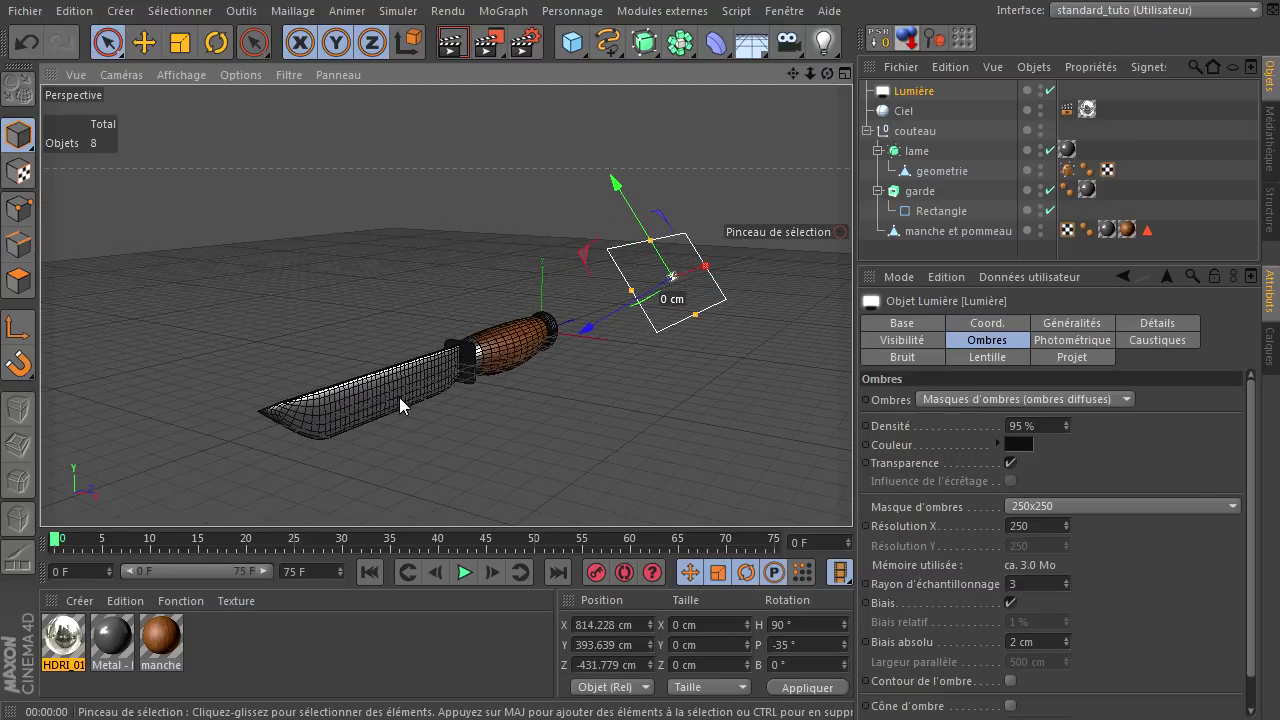
Step: Select the lower-edge points on the front half of the blade's geometrie object with a rectangle selection in the Droite view
middle_click(399, 426)
middle_click(276, 420)
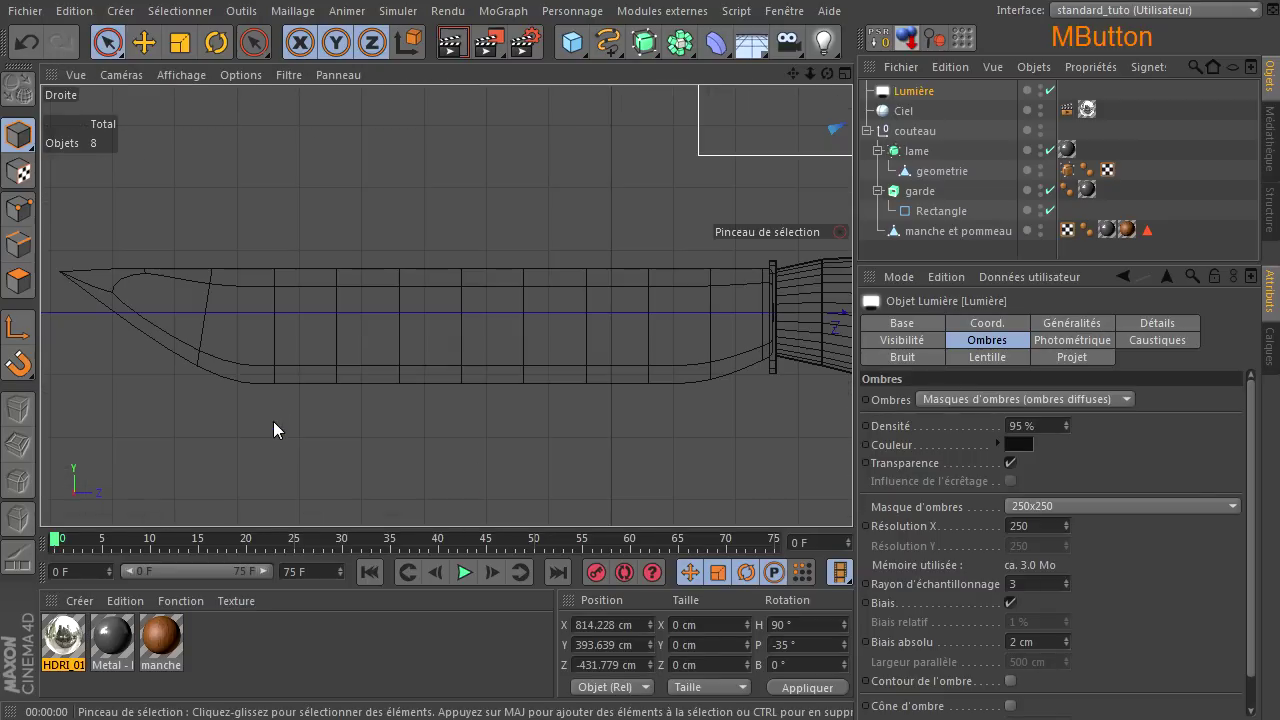
left_click(929, 176)
left_click_drag(107, 42, 190, 98)
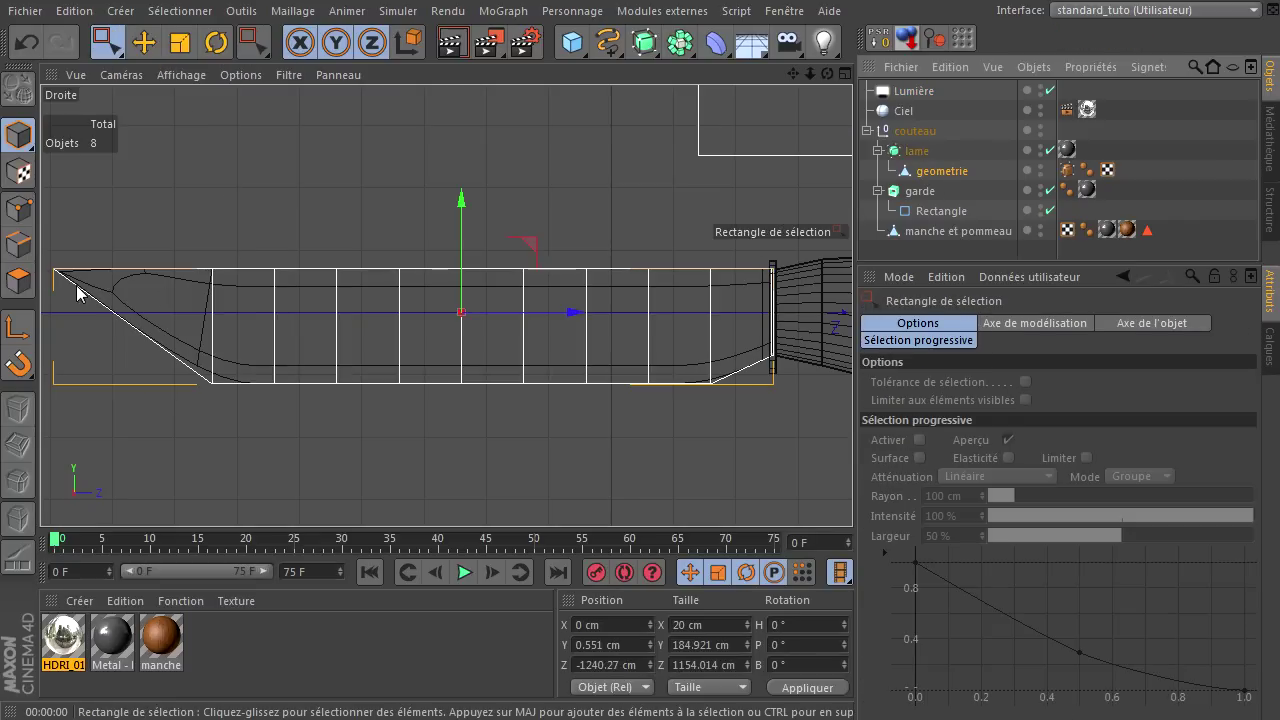
left_click(18, 208)
left_click_drag(132, 429, 480, 330)
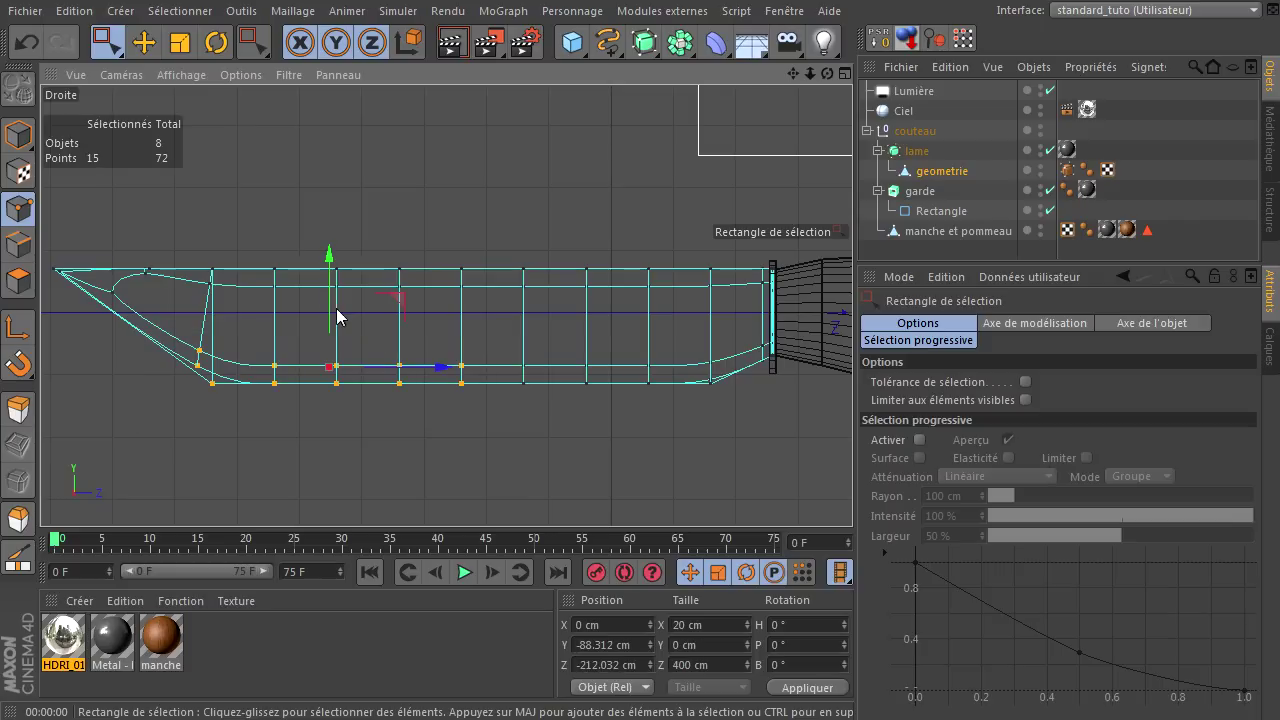
Step: Try lowering the selected lower-edge blade points to about Y -113 cm, comparing render previews with and without the move
mouse_move(332, 278)
left_mouse_down()
mouse_move(324, 304)
mouse_move(324, 289)
left_mouse_up()
left_click(451, 42)
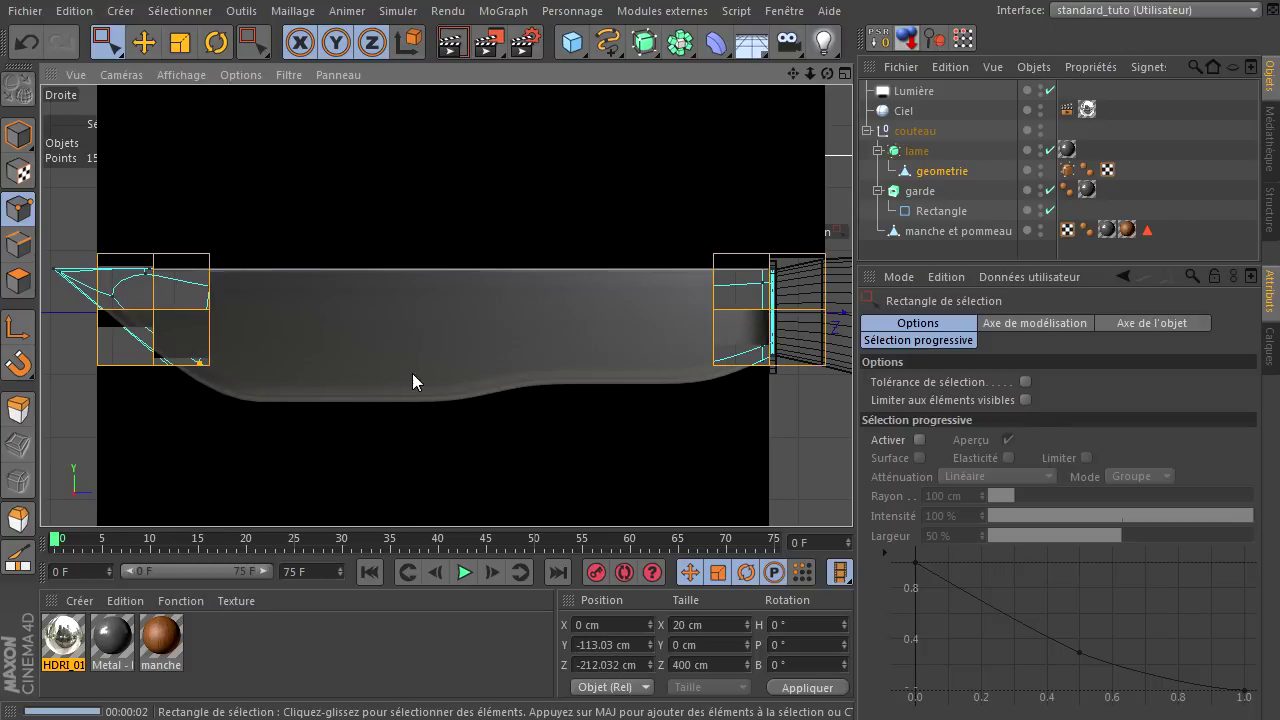
left_click(27, 42)
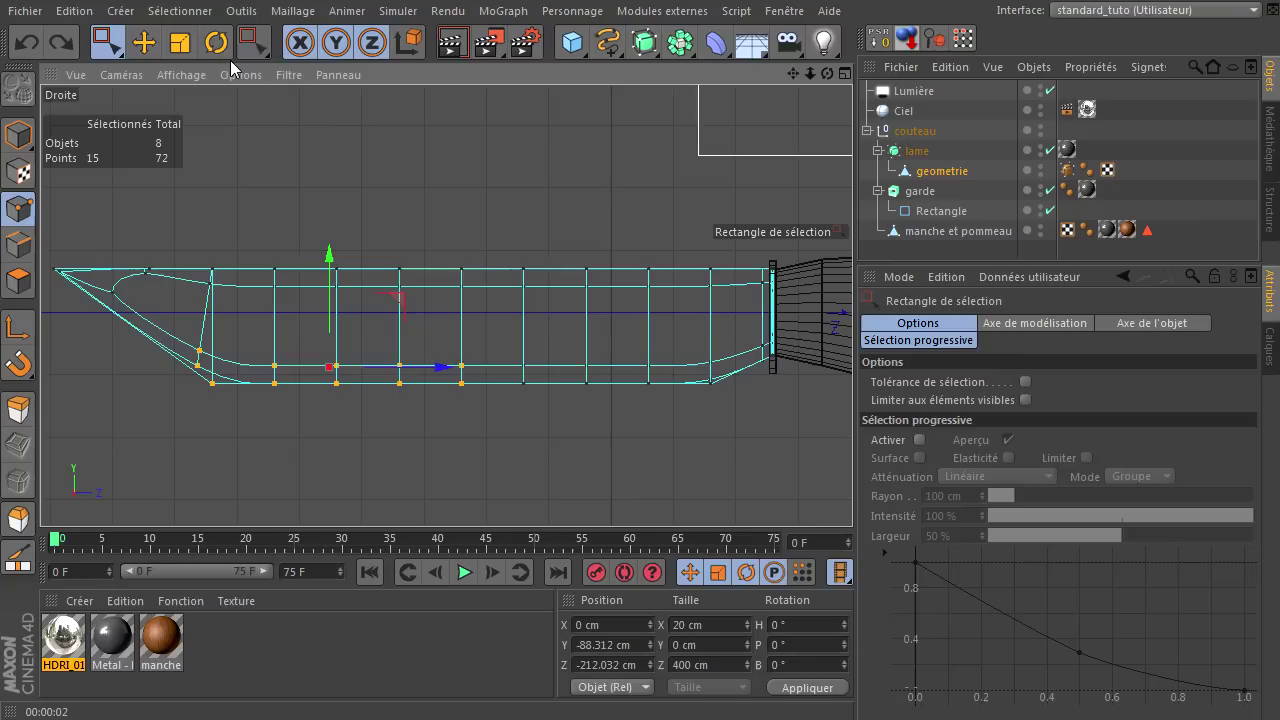
left_click(451, 42)
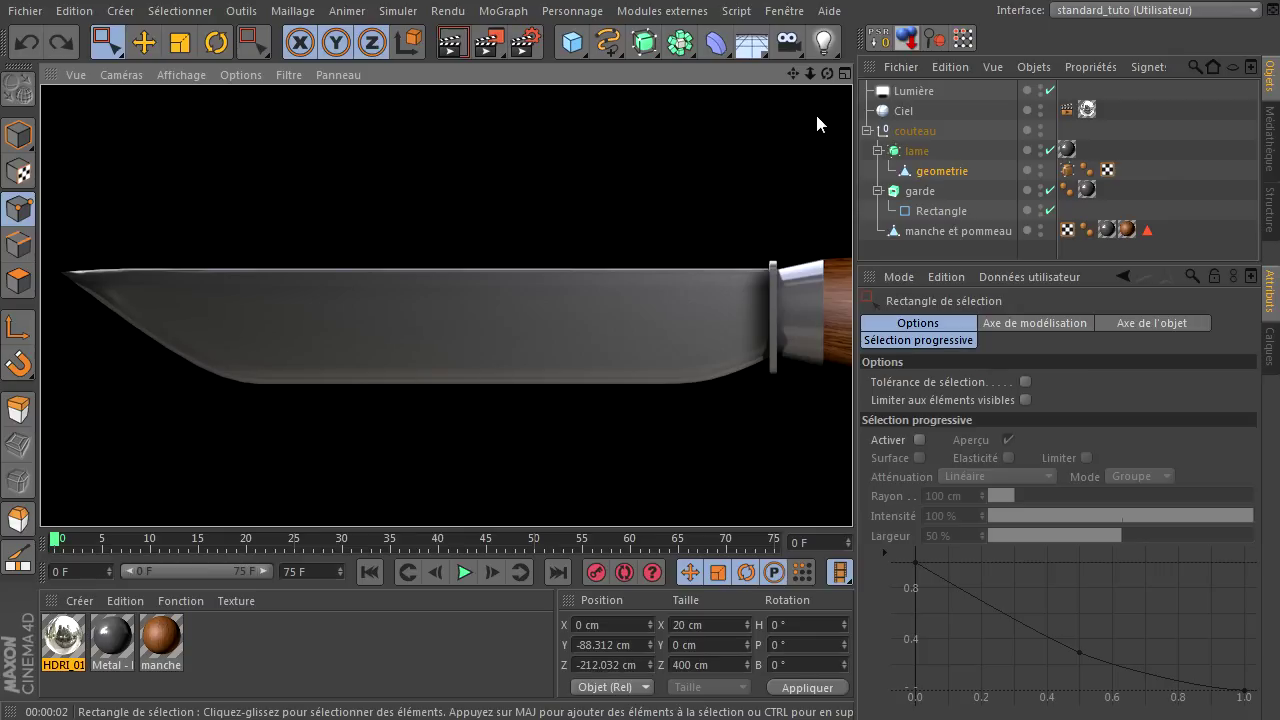
Step: Try reshaping geometrie's front by shifting two point columns toward the tip and the foremost lower points to about Y -59 cm, Z -463 cm, with a render preview
left_click(940, 171)
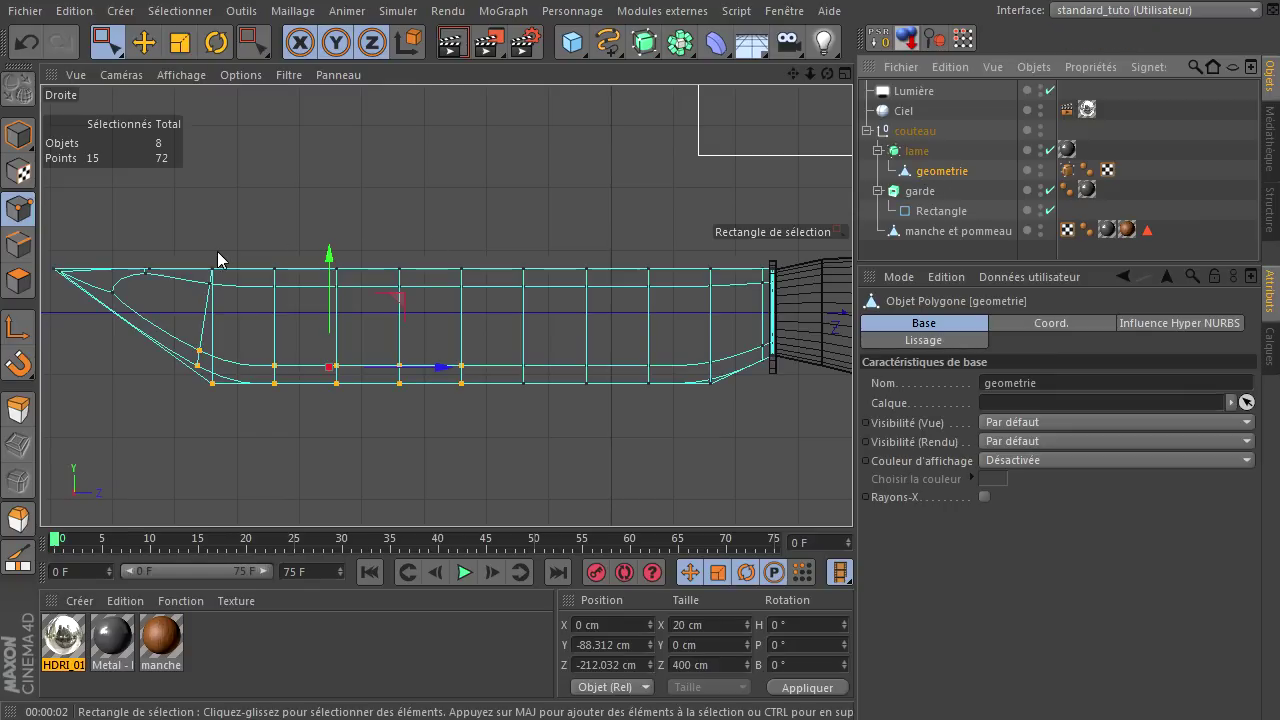
left_click_drag(183, 238, 313, 414)
left_click_drag(363, 344, 312, 340)
left_click_drag(130, 328, 214, 432)
left_click_drag(178, 280, 180, 262)
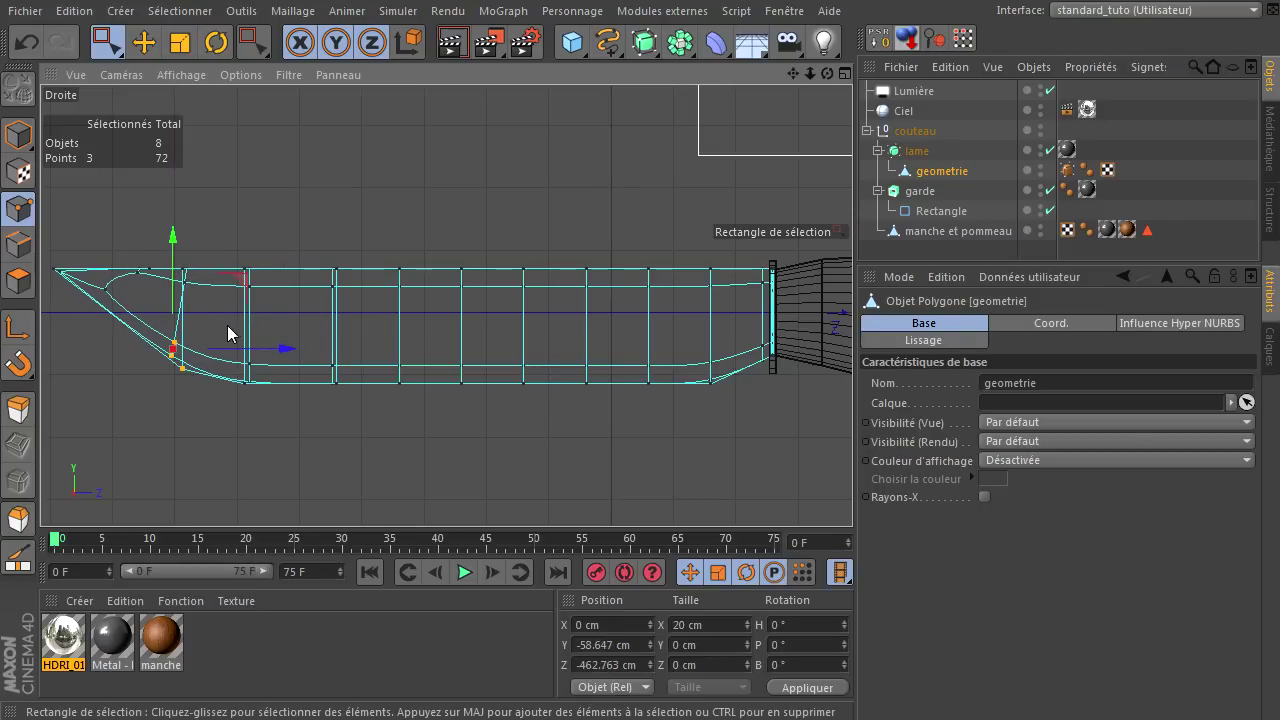
left_click(310, 441)
left_click(455, 45)
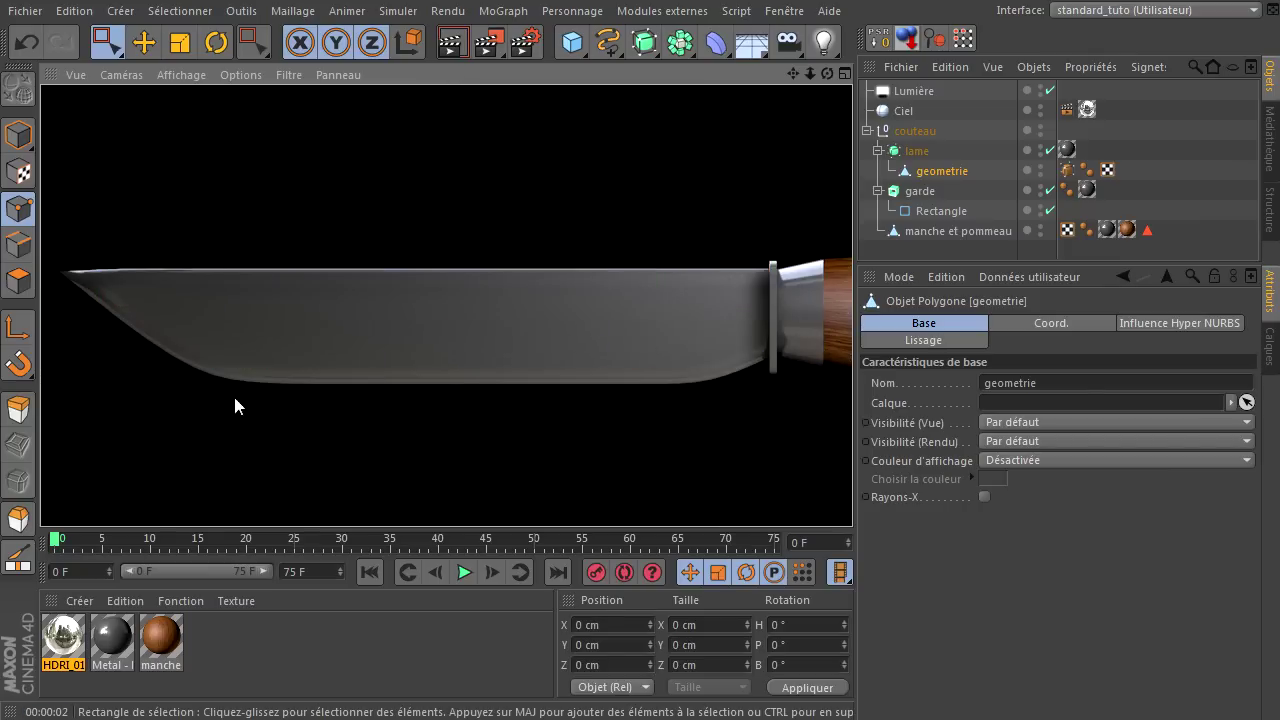
Step: Undo the point moves at the front of the blade and clear the point selection
left_click(22, 44)
left_click(22, 44)
left_click(22, 44)
left_click(22, 44)
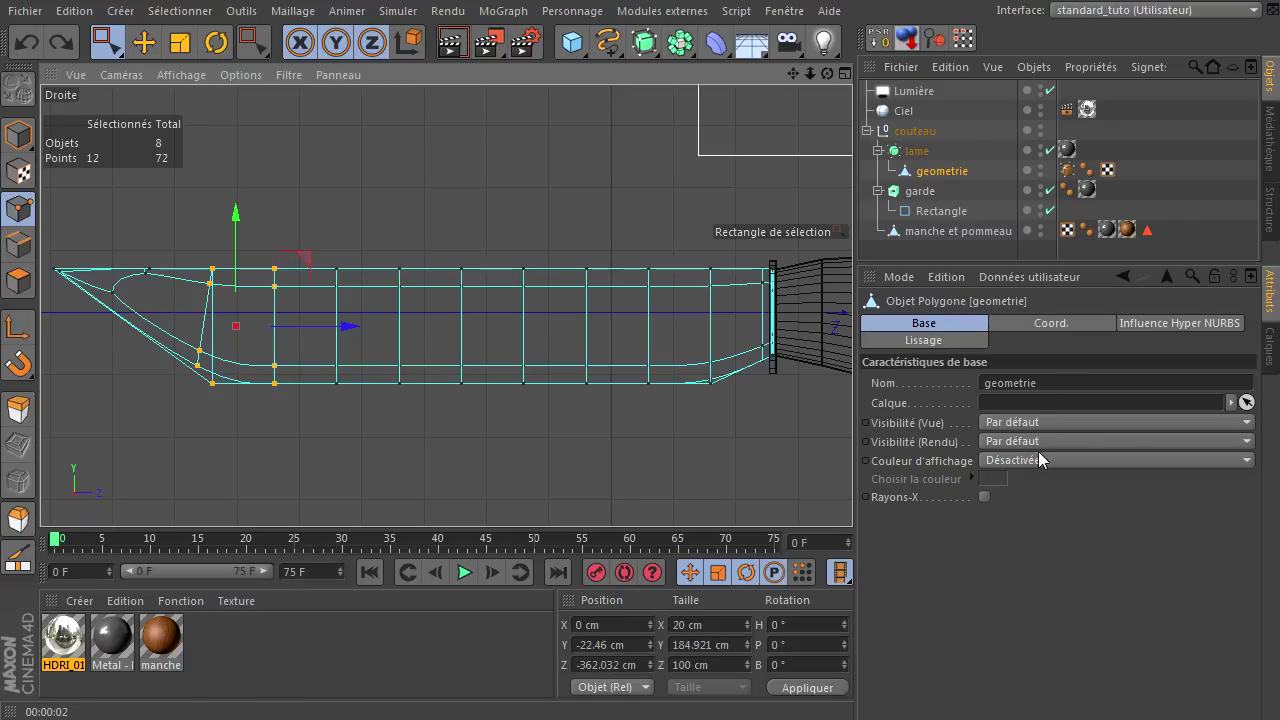
left_click_drag(586, 456, 680, 489)
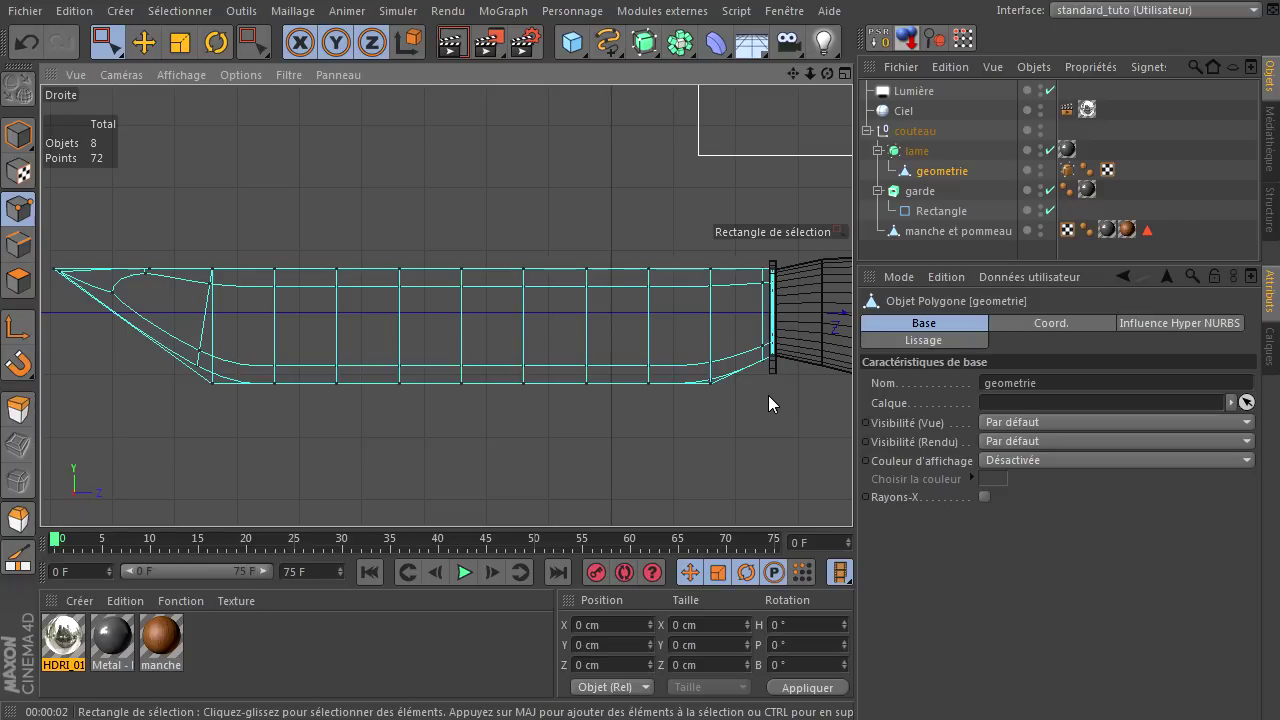
Step: Set the height of the guard's Rectangle spline to 200 cm and move it slightly down along Y
left_click(925, 211)
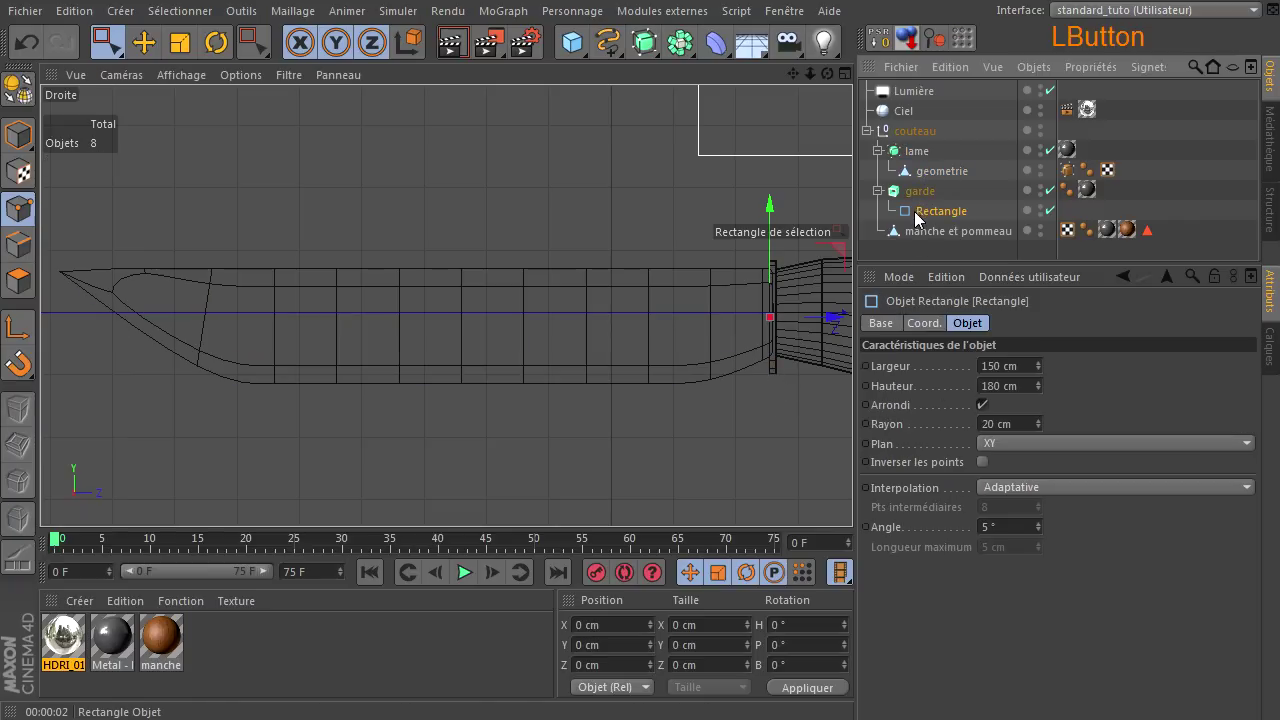
left_click(1021, 390)
type("200")
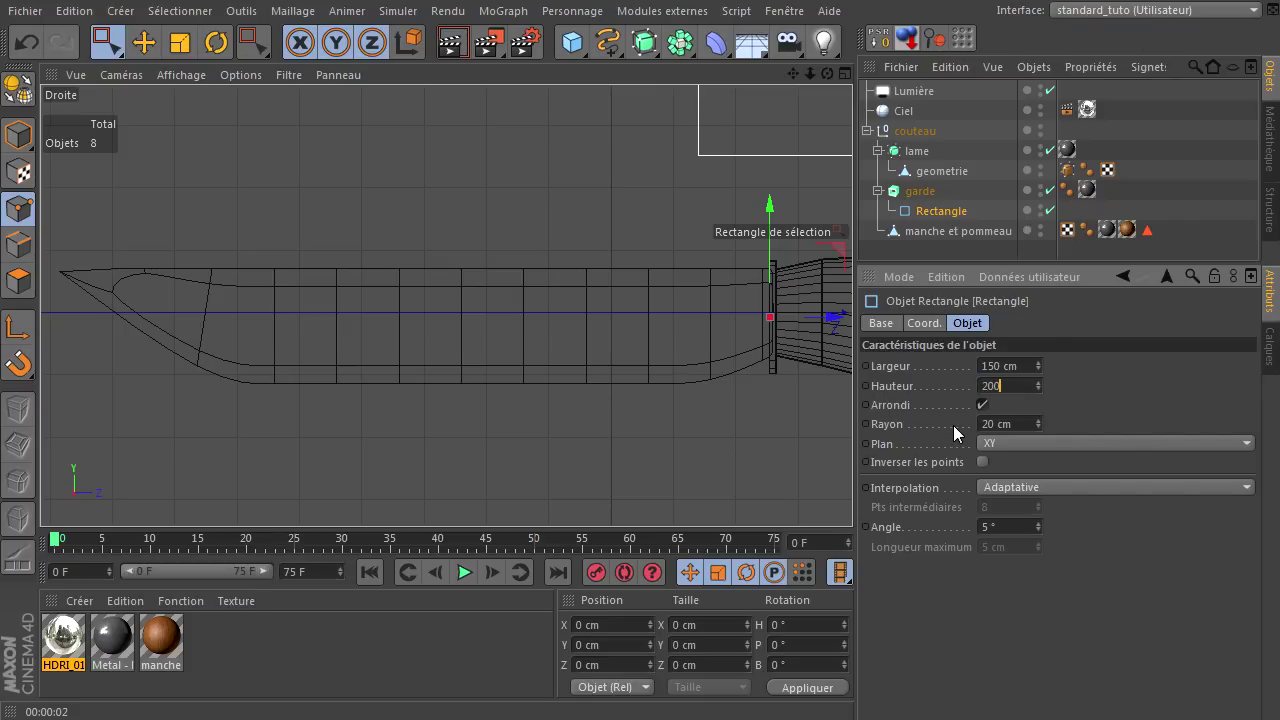
key("Return")
scroll(815, 331, "up", 5)
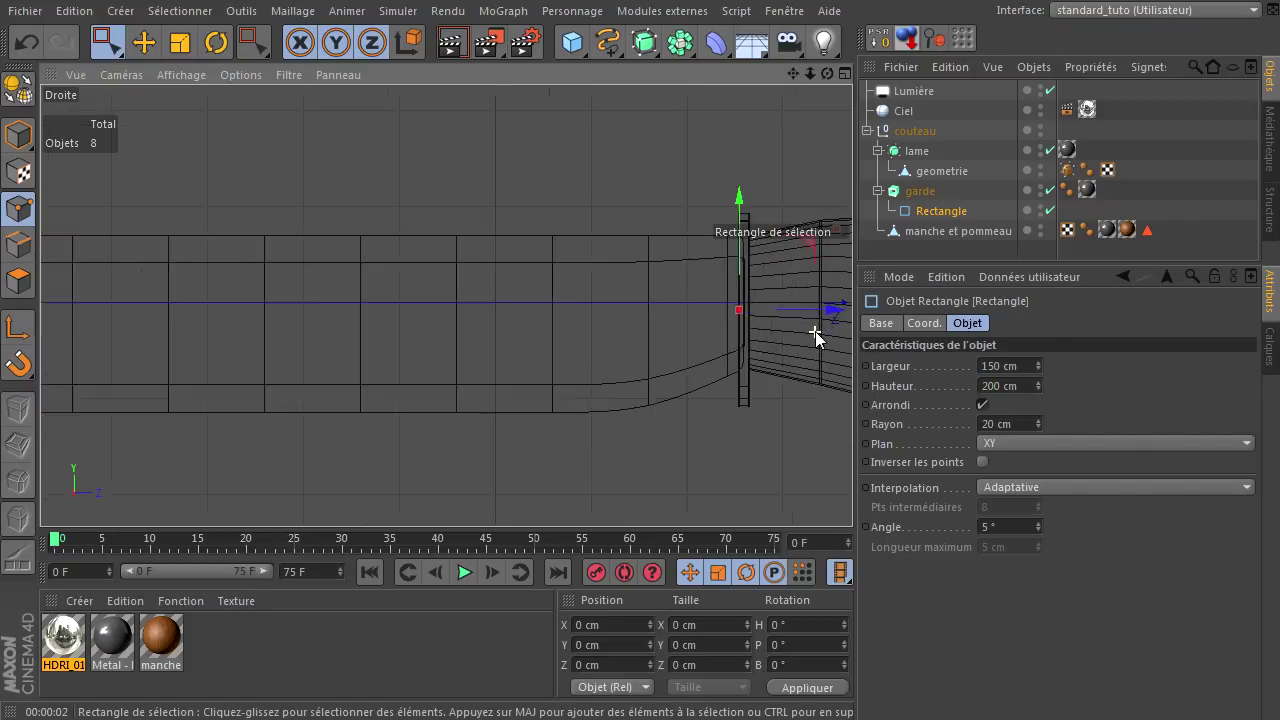
left_click_drag(719, 191, 717, 206)
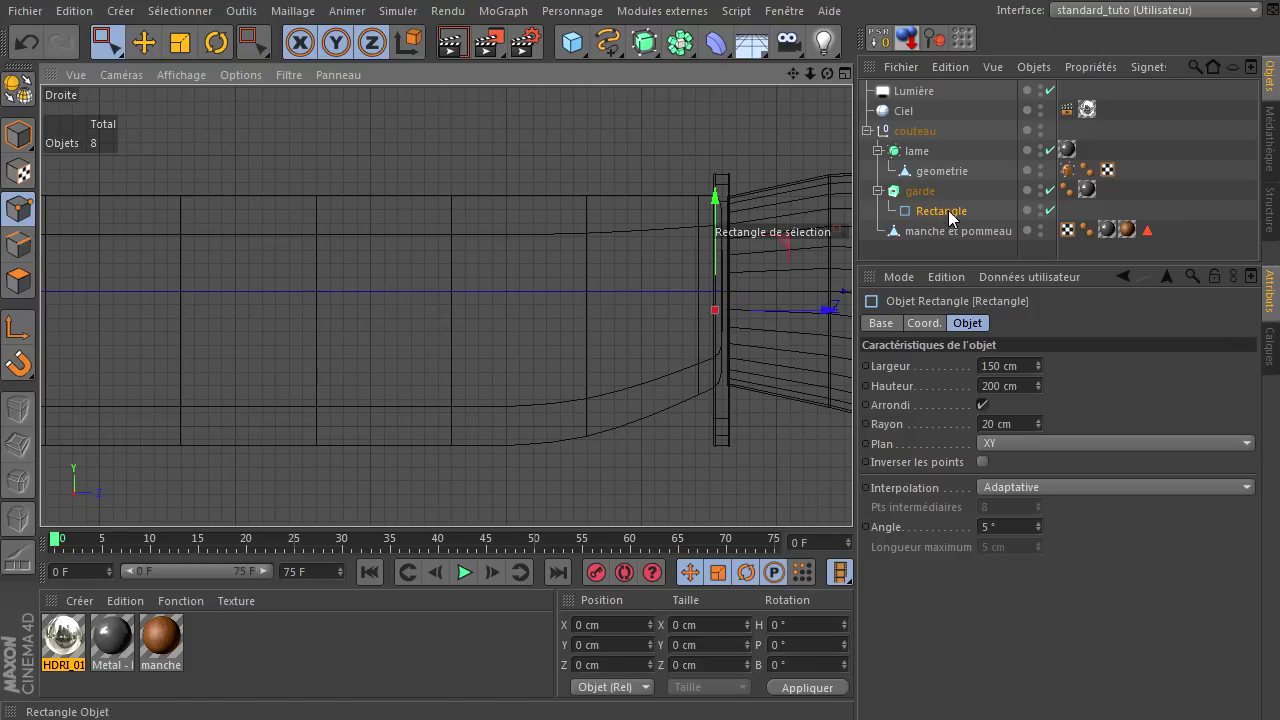
left_click(916, 151)
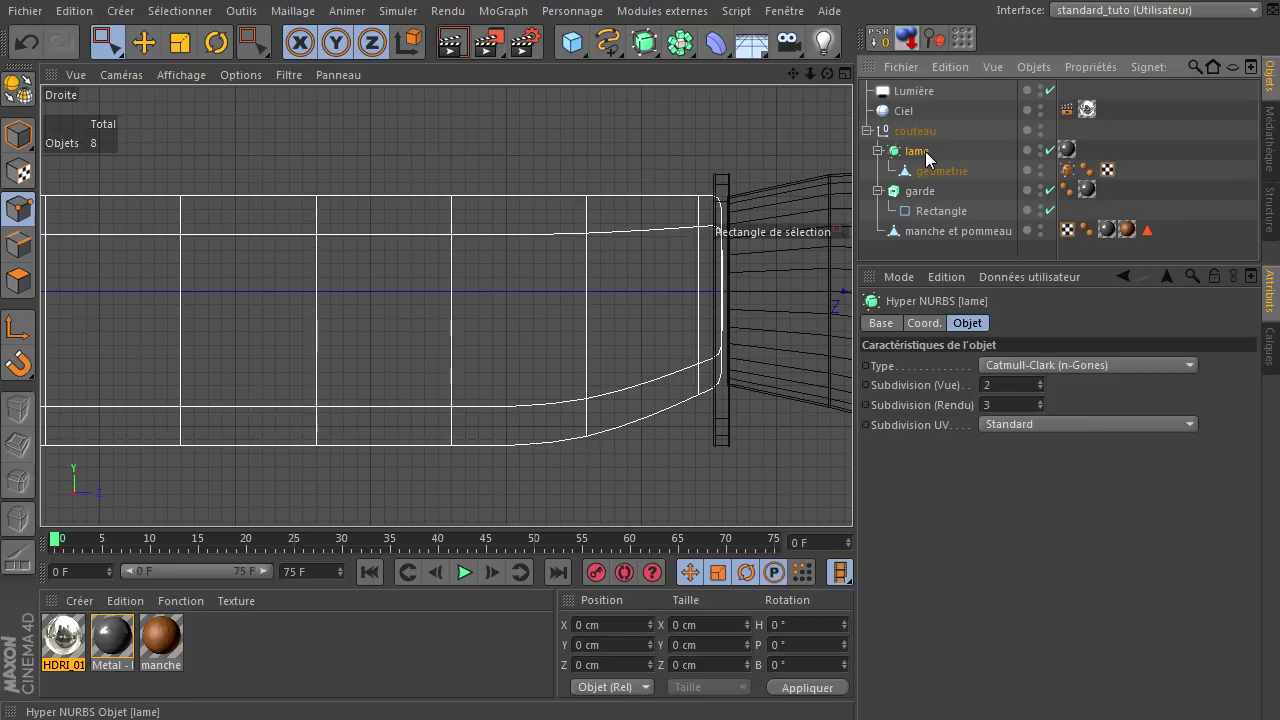
left_click(924, 191)
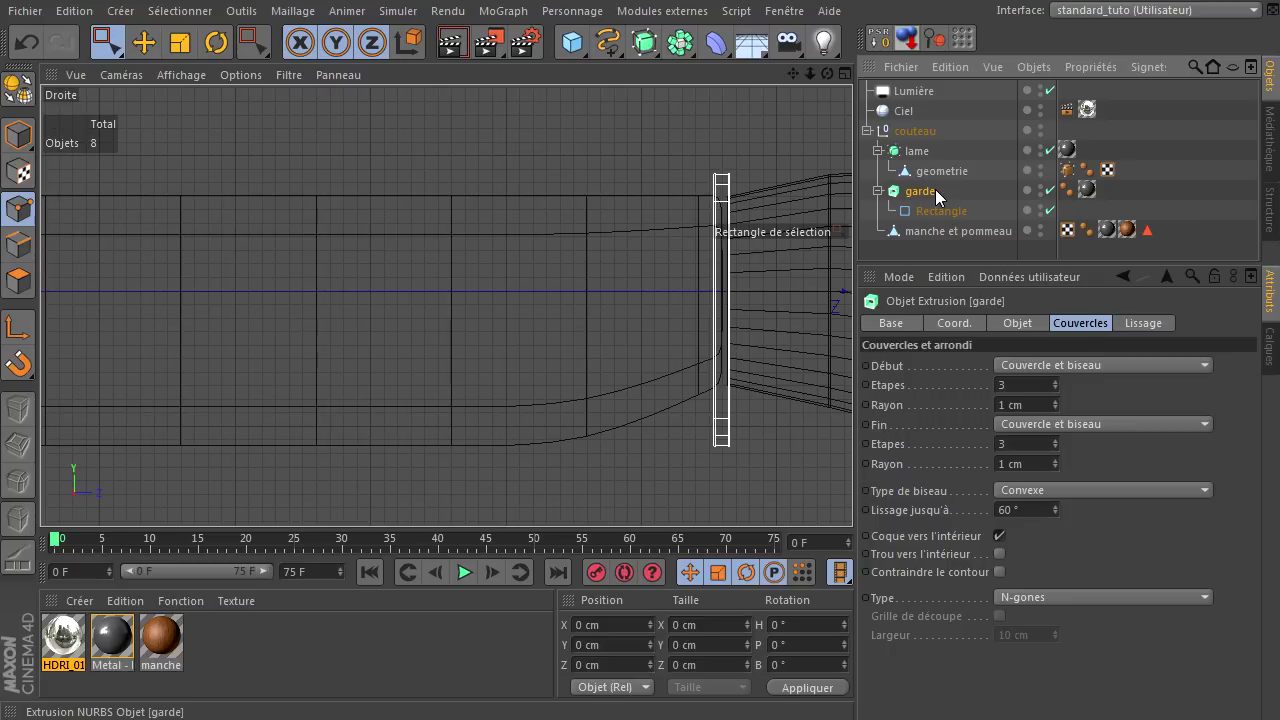
left_click(945, 211)
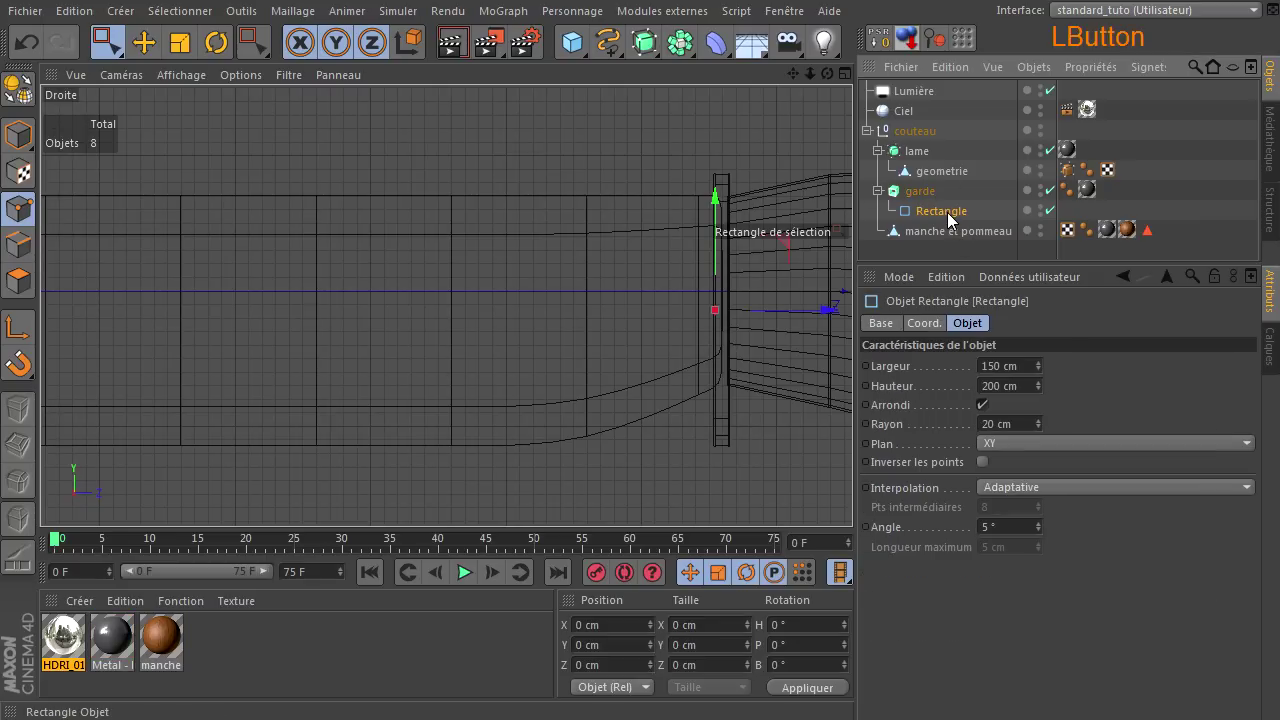
Step: Render previews of the whole knife from two angles in the Perspective view
middle_click(567, 143)
middle_click(357, 236)
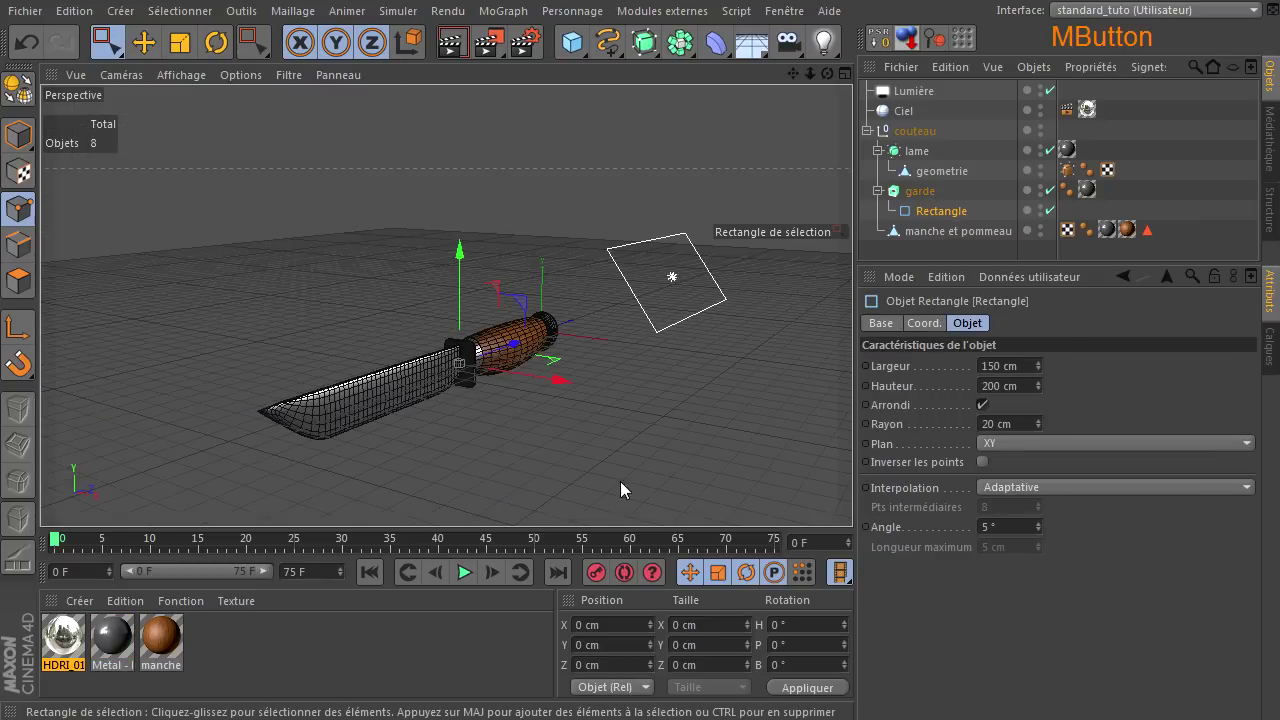
left_click(451, 42)
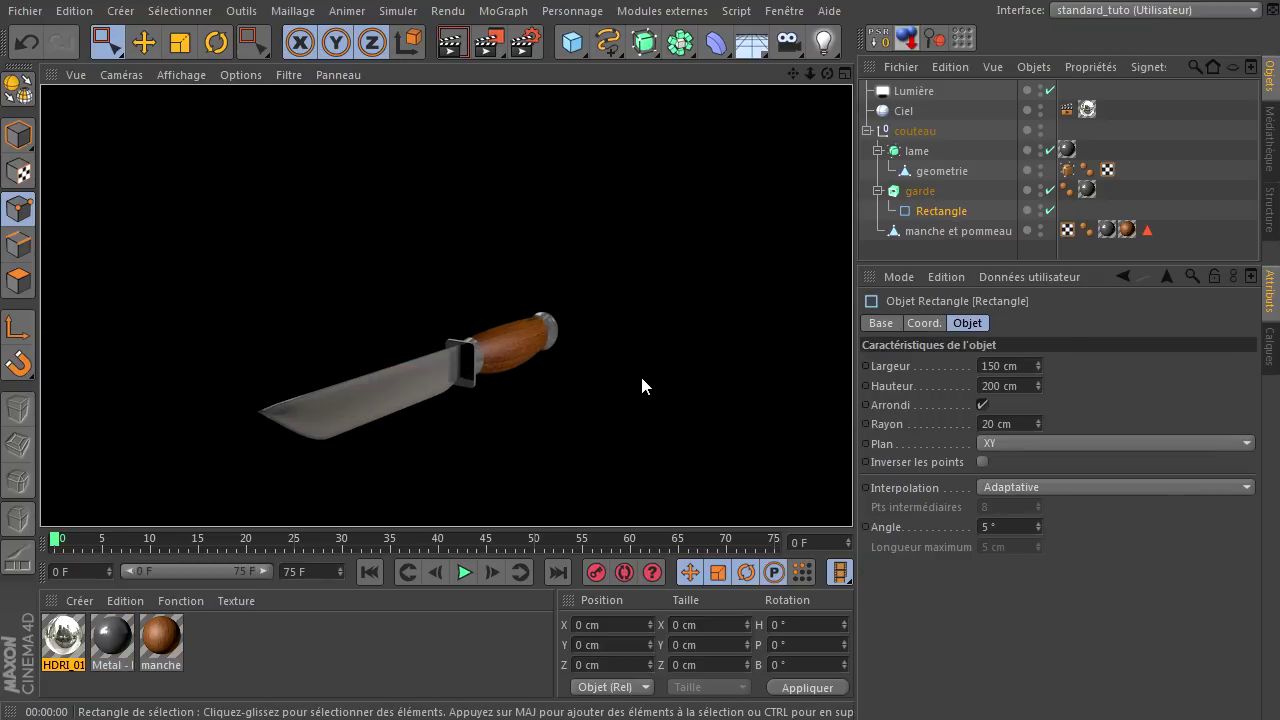
left_click(827, 74)
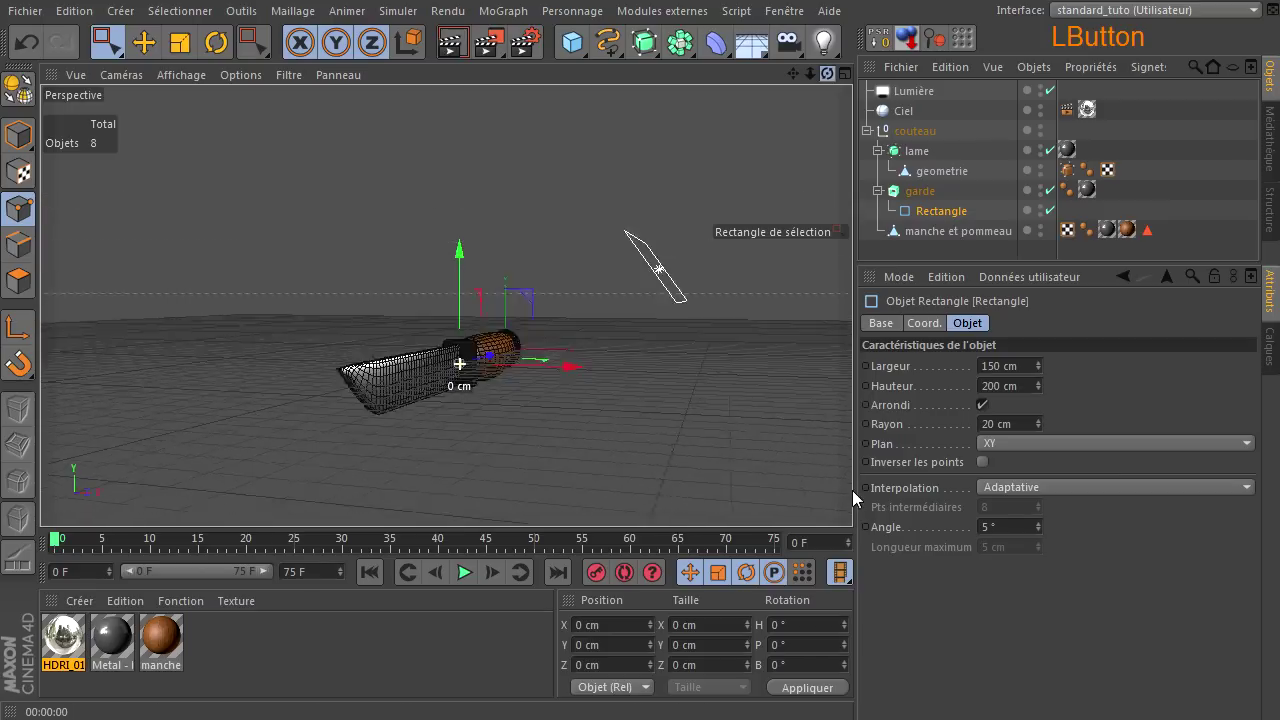
left_click_drag(844, 488, 852, 490)
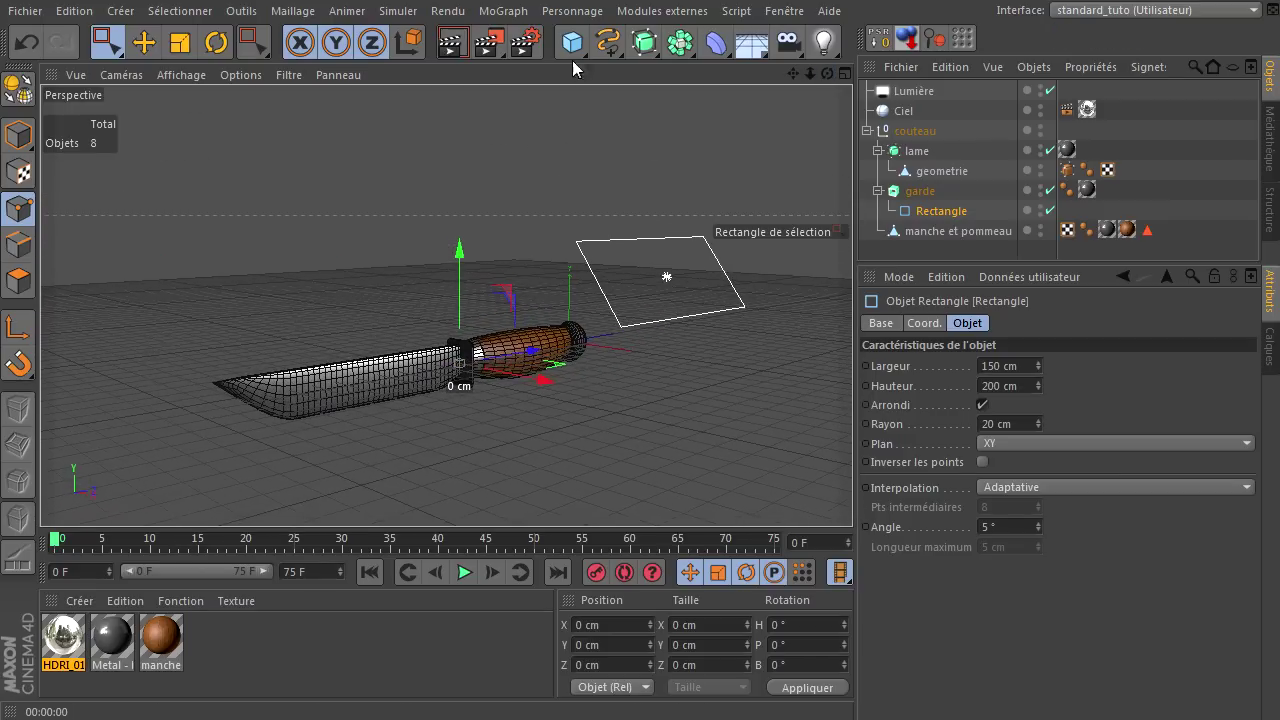
left_click(445, 44)
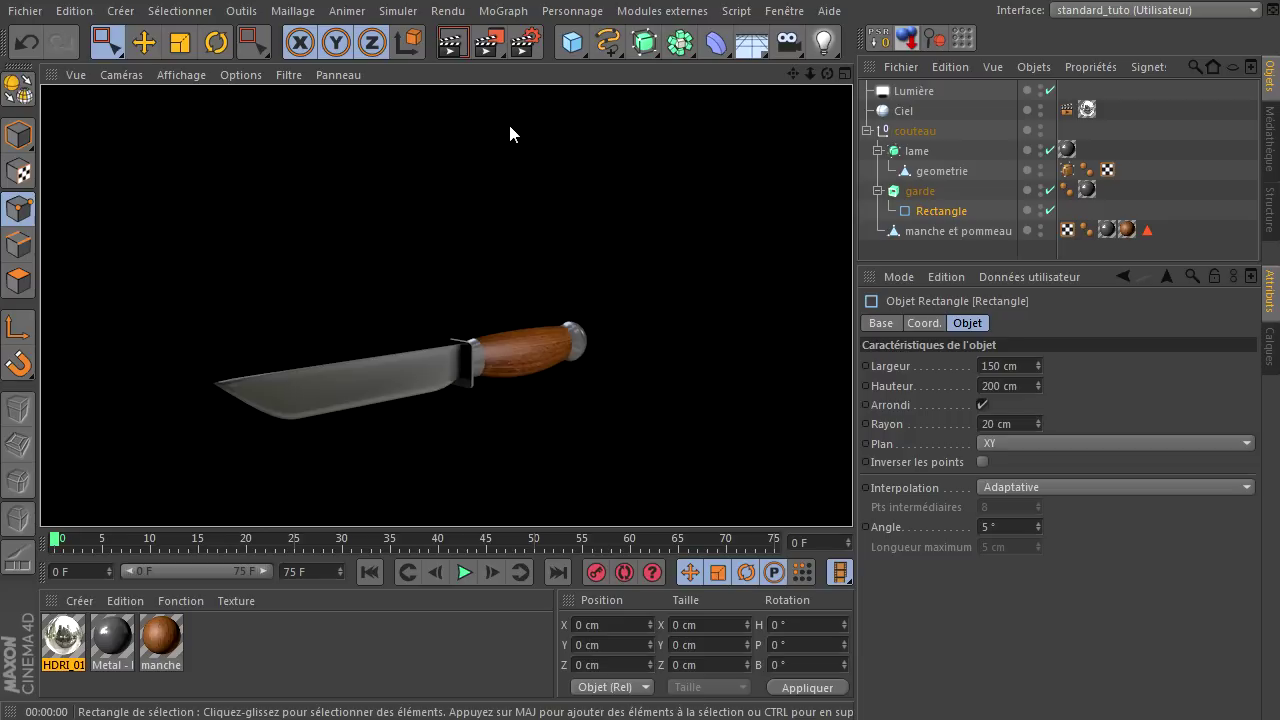
Step: Create a new material and set its Couleur channel to dark grey, RGB 39, 39, 39
double_click(302, 649)
double_click(58, 640)
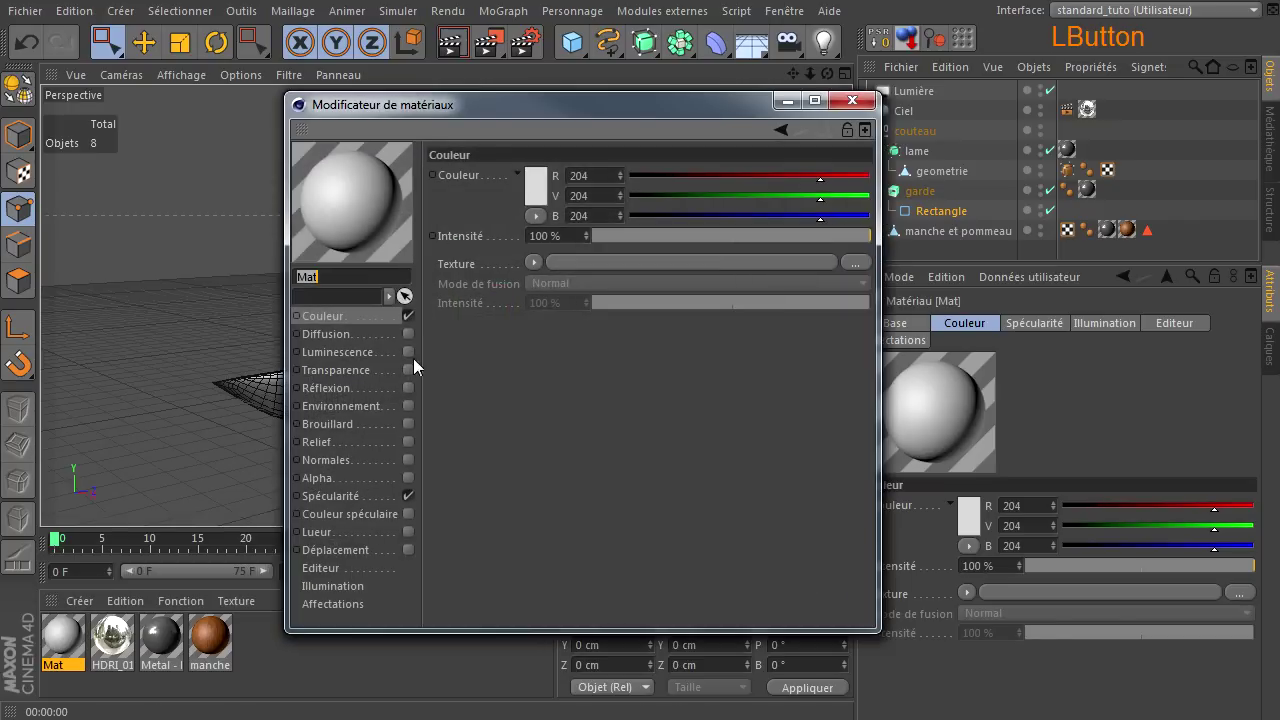
left_click(536, 190)
mouse_move(430, 200)
left_mouse_down()
mouse_move(414, 222)
mouse_move(418, 212)
left_mouse_up()
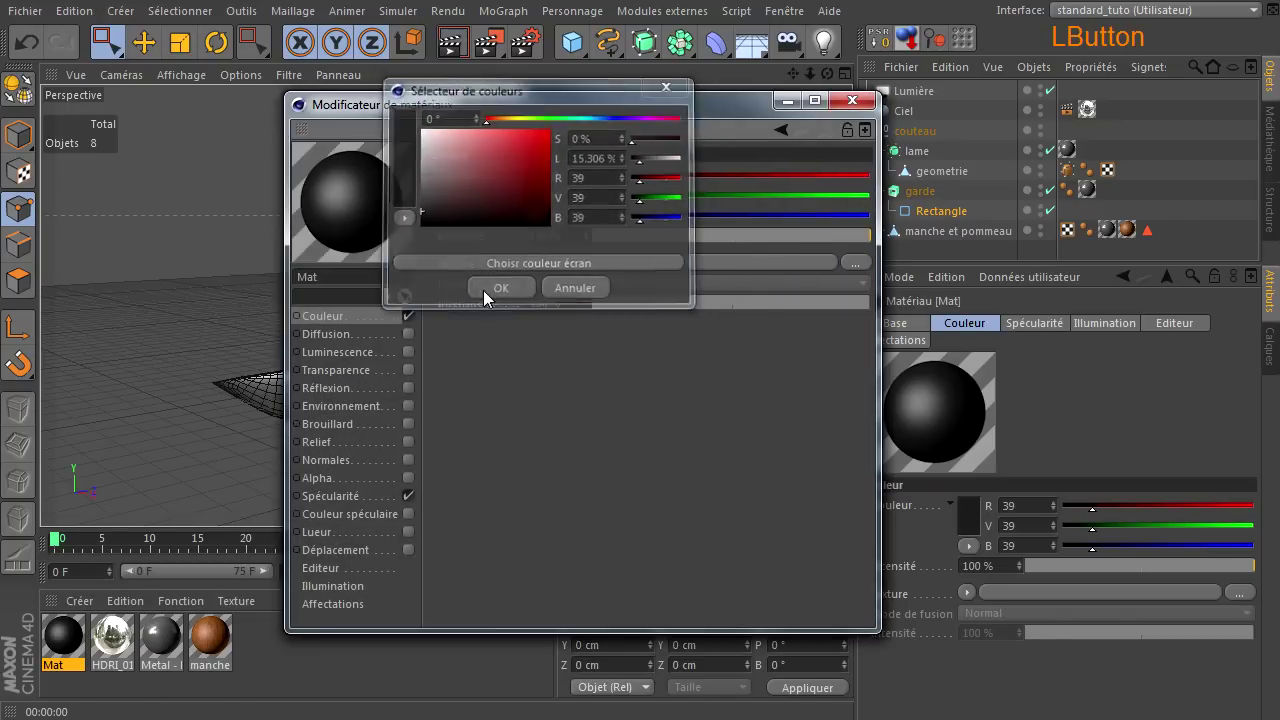
left_click(483, 290)
Step: Add a Bruit texture to the new material's Couleur channel and set its Echelle globale to 10 %
left_click(535, 262)
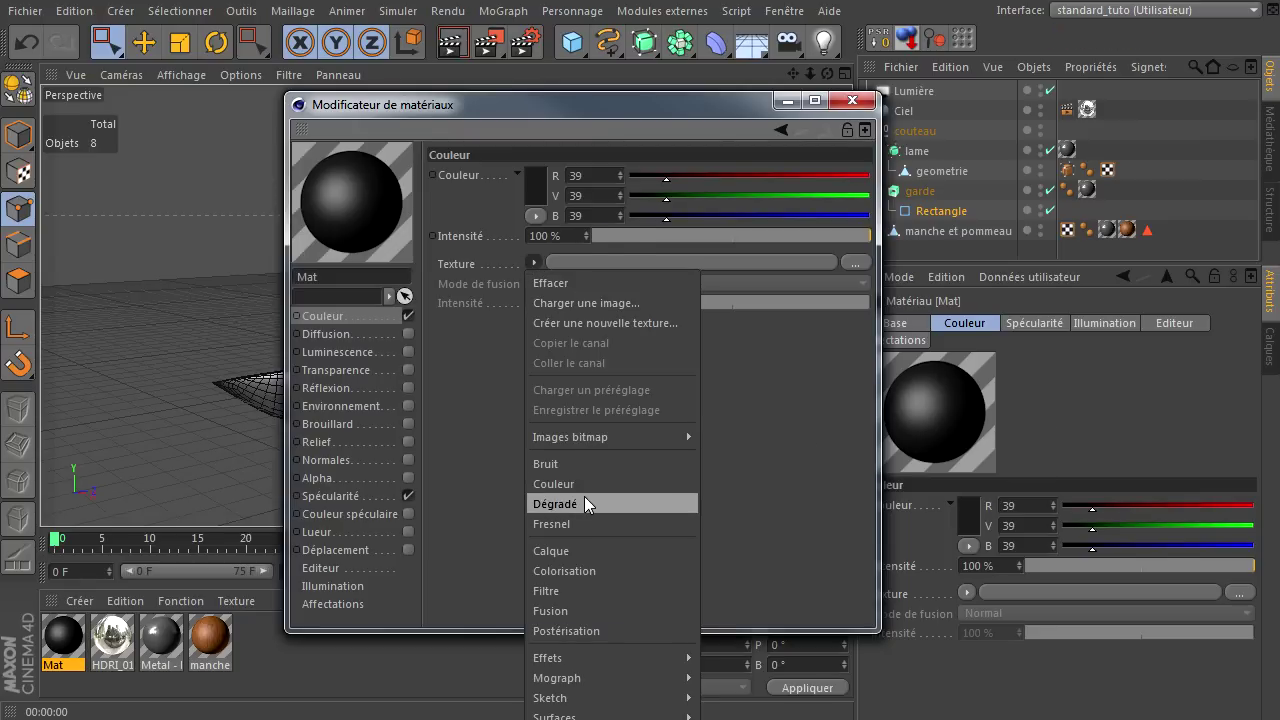
left_click(567, 459)
left_click(609, 265)
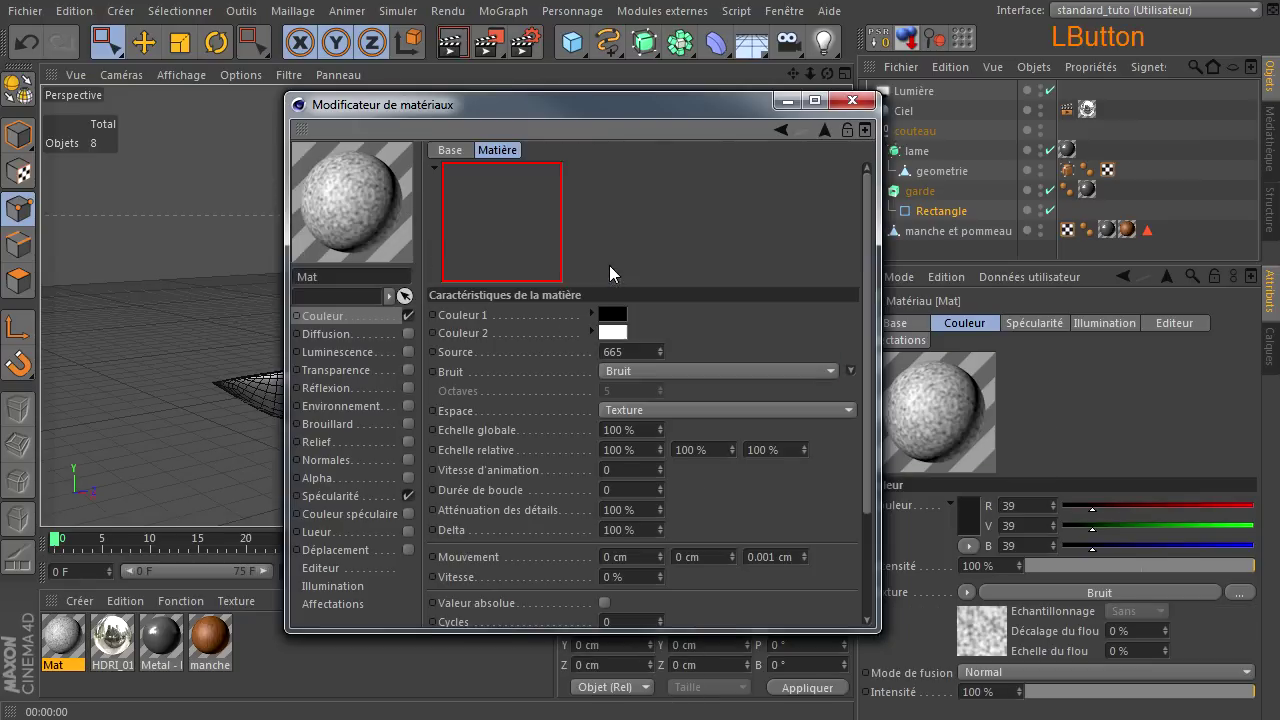
left_click_drag(646, 429, 413, 429)
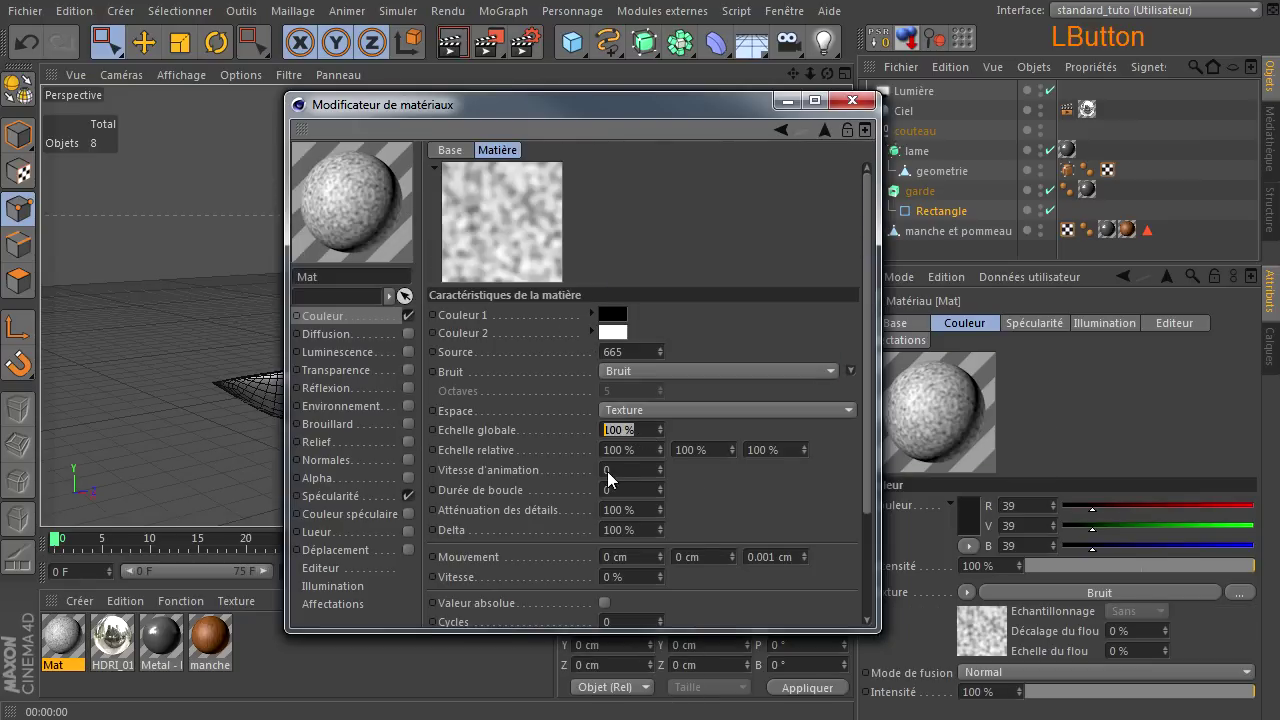
type("10")
key("Return")
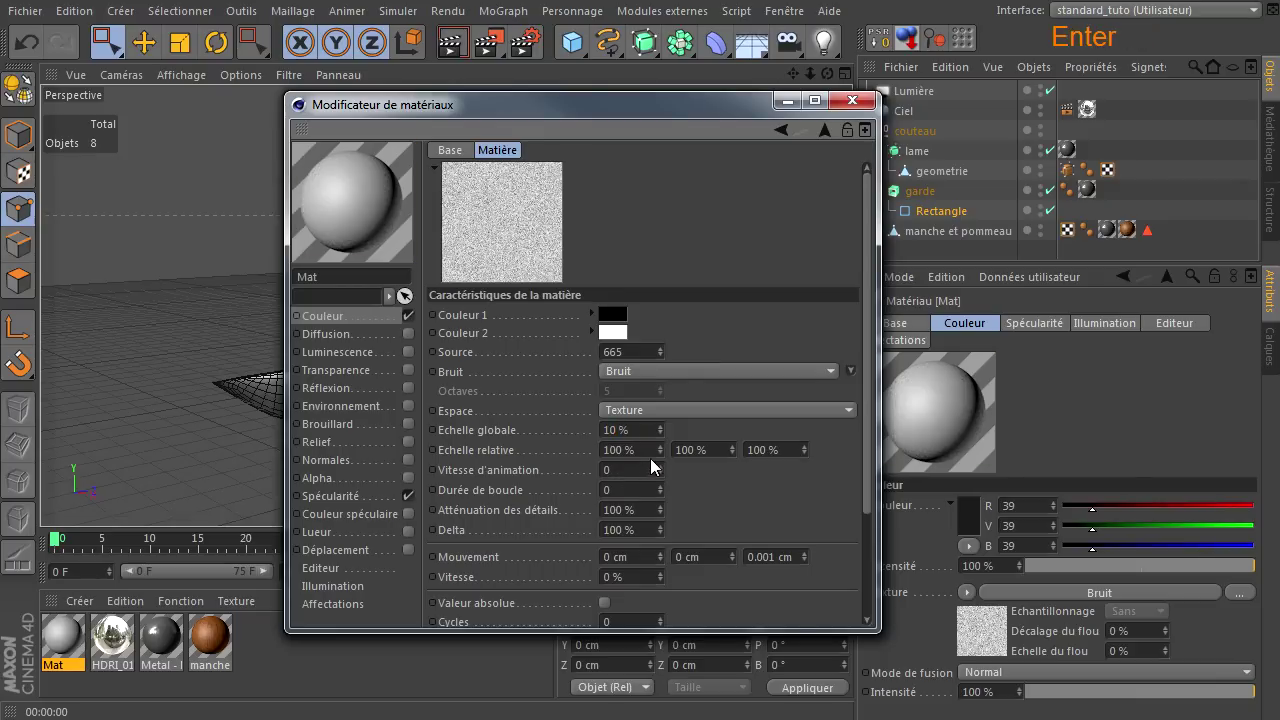
Step: Set the Bruit texture's Couleur 2 to RGB 36, 36, 36 and its Couleur 1 to RGB 44, 44, 44
left_click(612, 333)
left_click(488, 362)
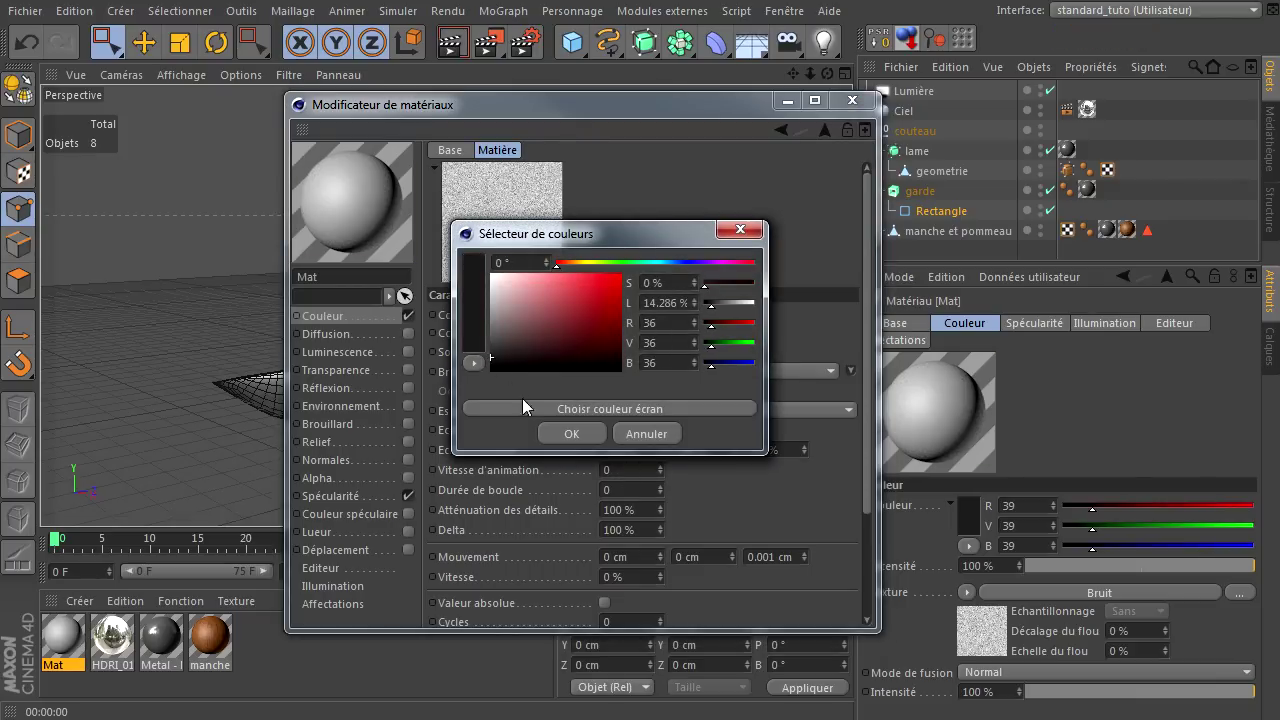
left_click(570, 434)
left_click(612, 315)
left_click_drag(574, 323, 499, 330)
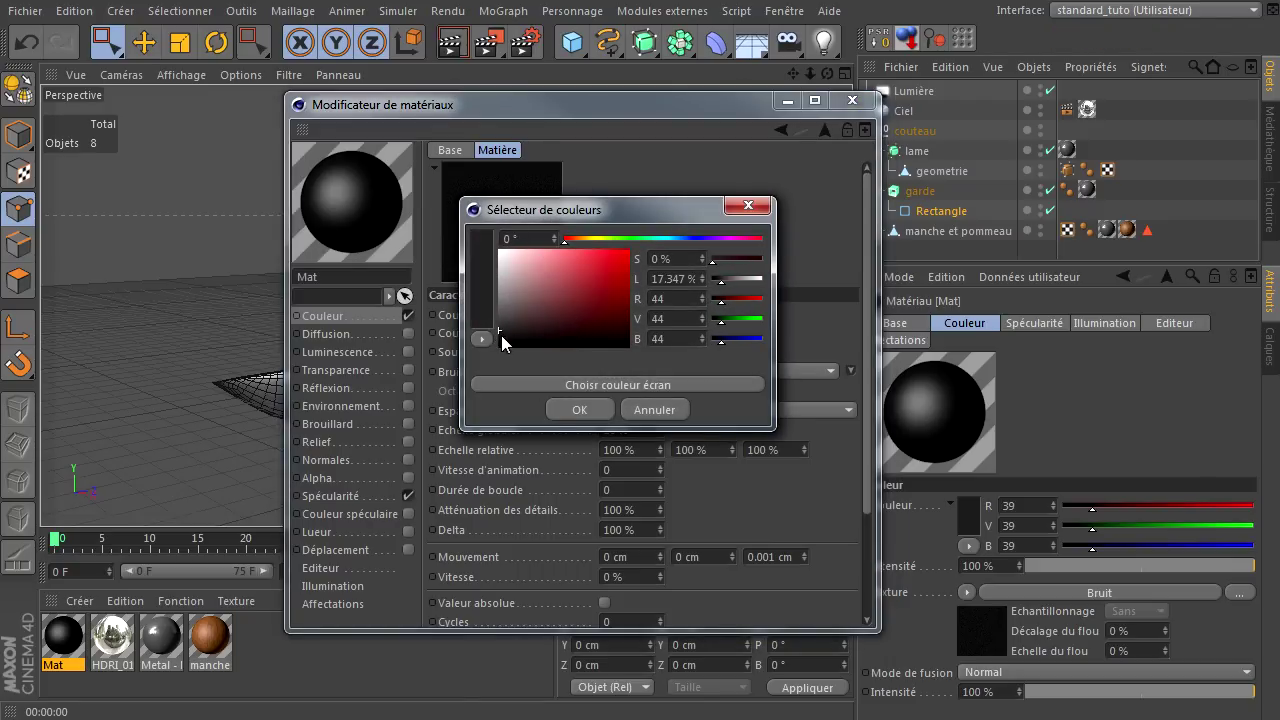
left_click(576, 412)
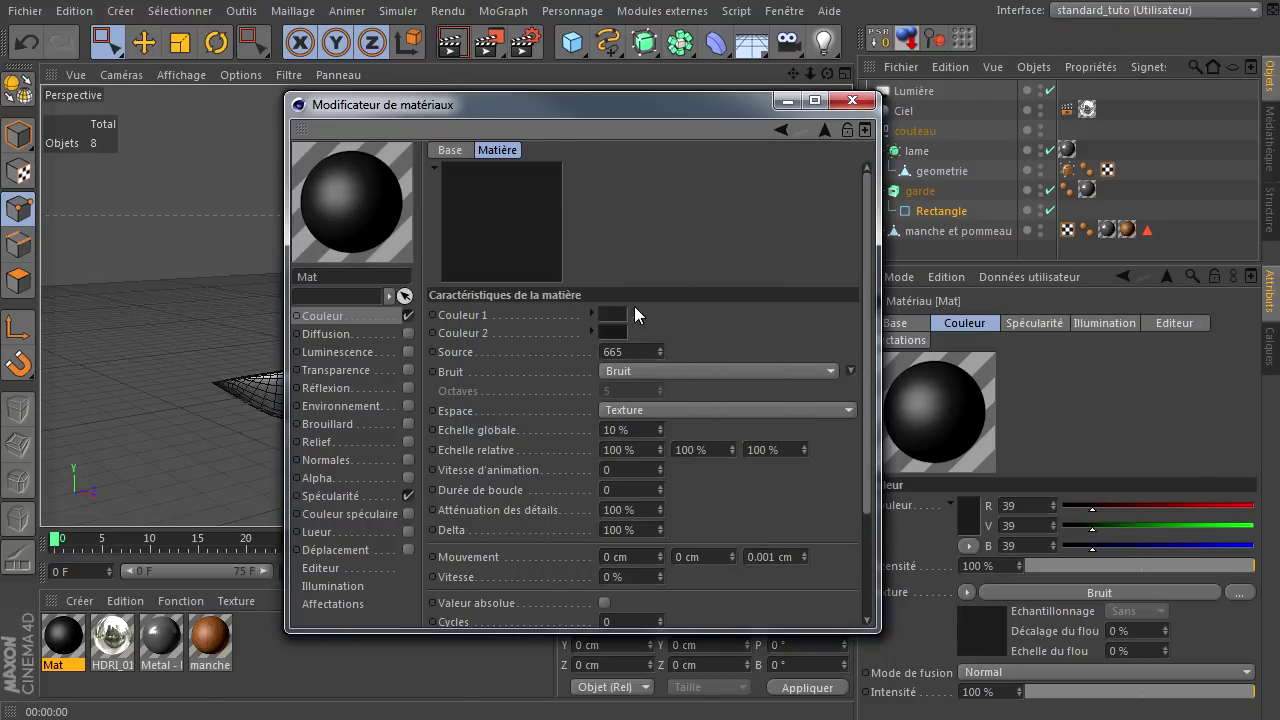
Step: Replace the wood material on manche et pommeau with the new dark material Mat and render a close preview of the handle
left_click(851, 100)
left_click_drag(67, 648, 1128, 231)
scroll(486, 271, "down", 5)
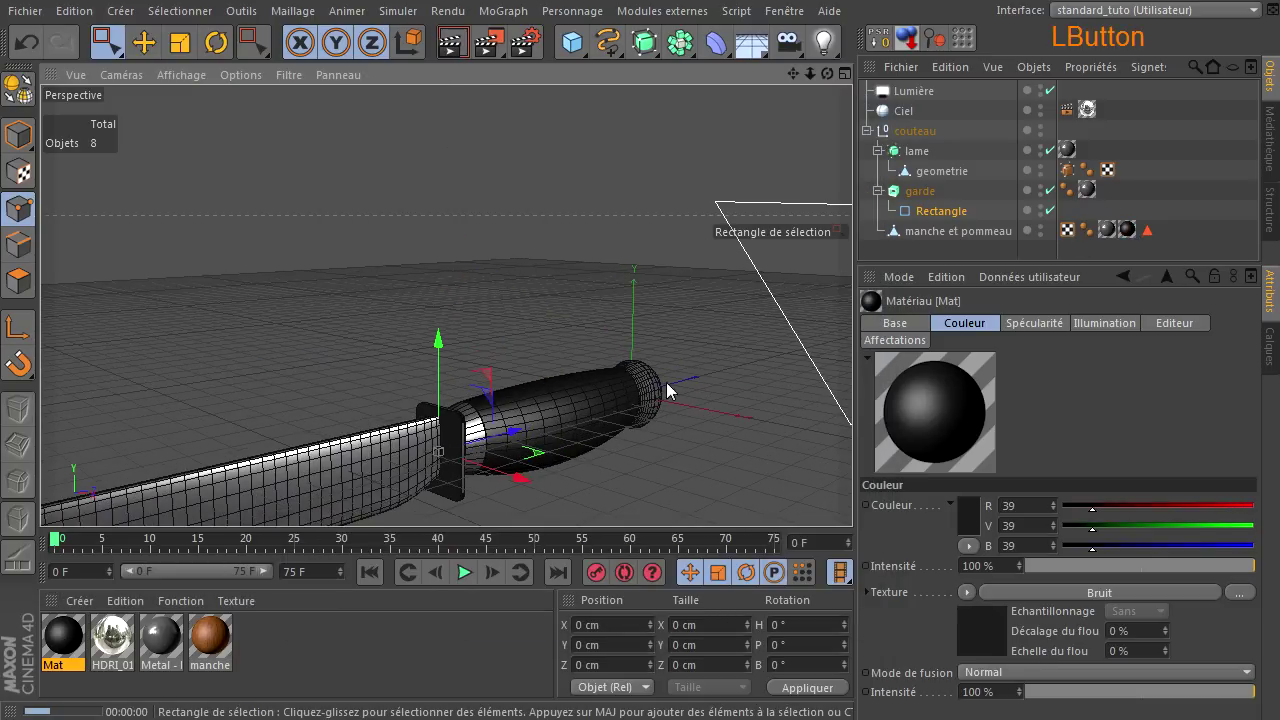
key("ctrl+r")
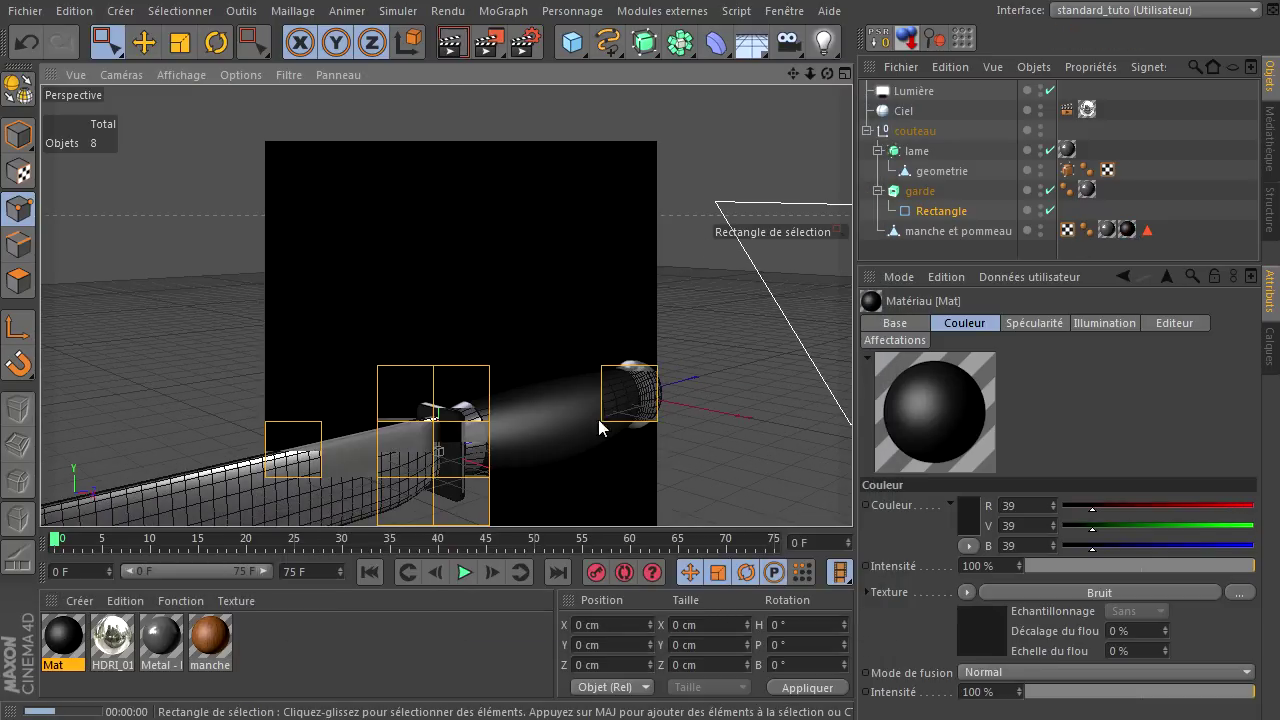
Step: Set the Bruit texture's Couleur 1 to RGB 52, 52, 52 and its Echelle globale to 20 %
double_click(50, 640)
left_click(534, 312)
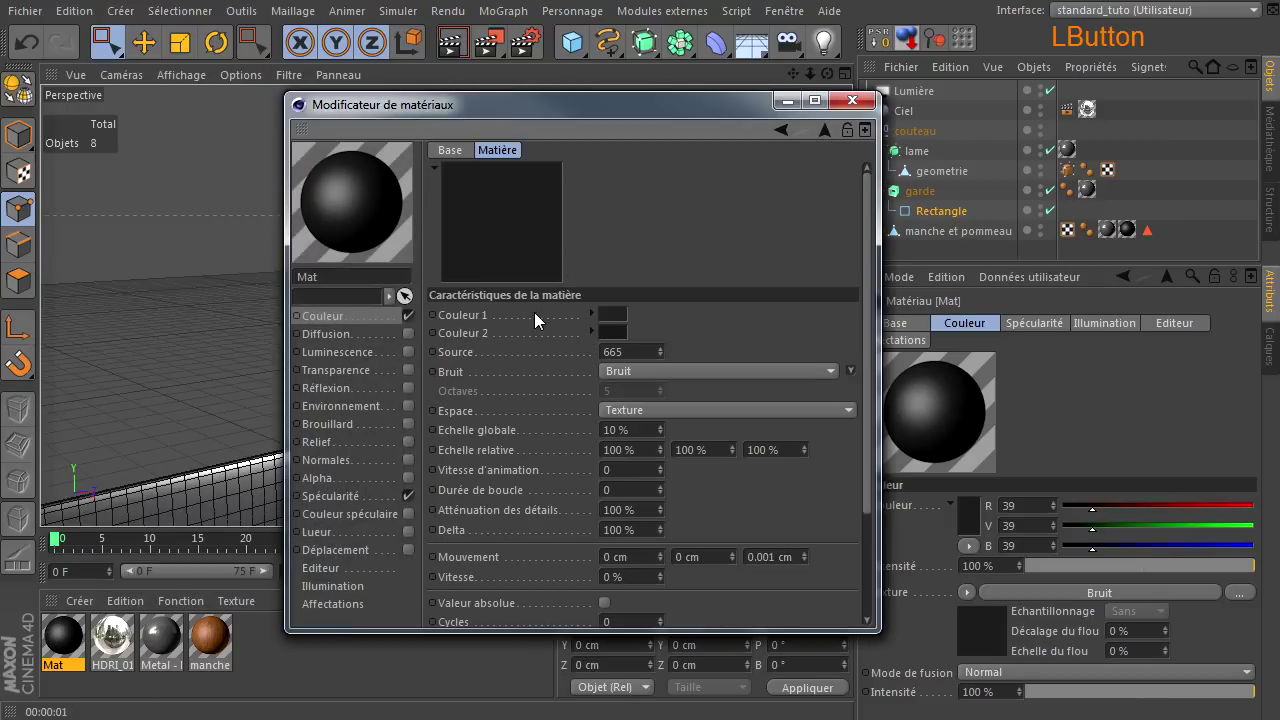
left_click(609, 318)
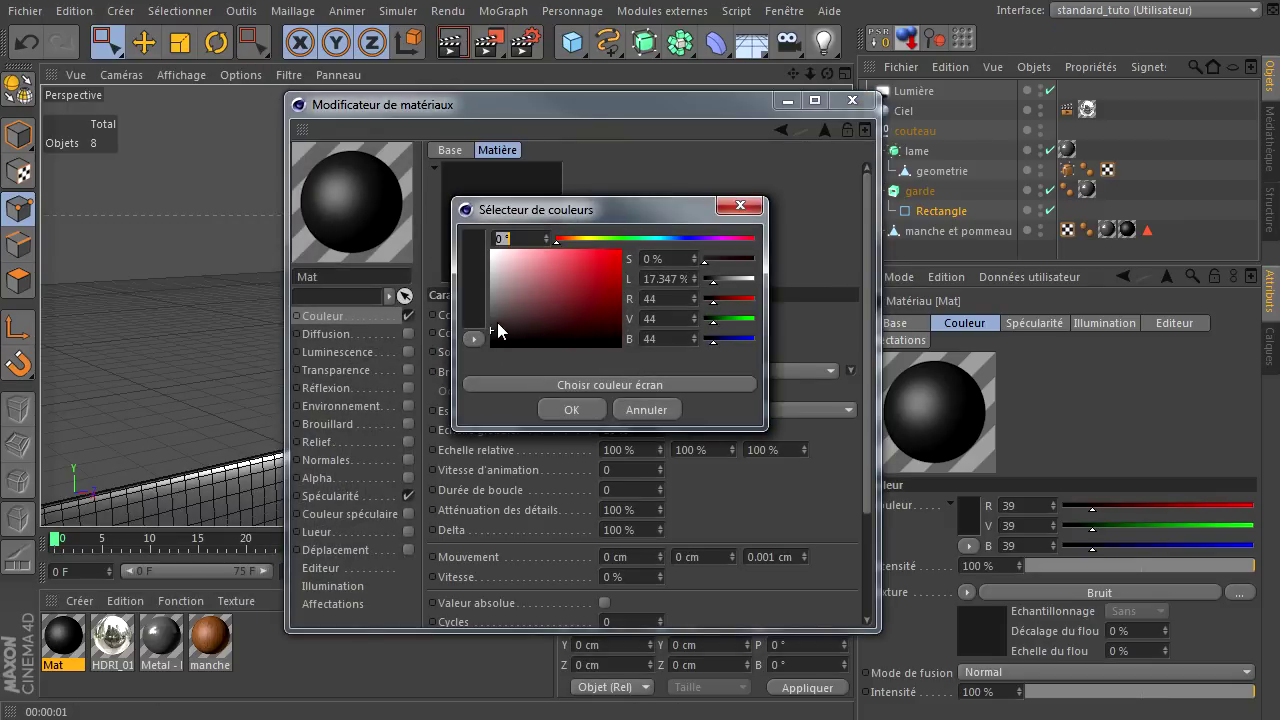
left_click_drag(497, 322, 481, 325)
left_click(571, 409)
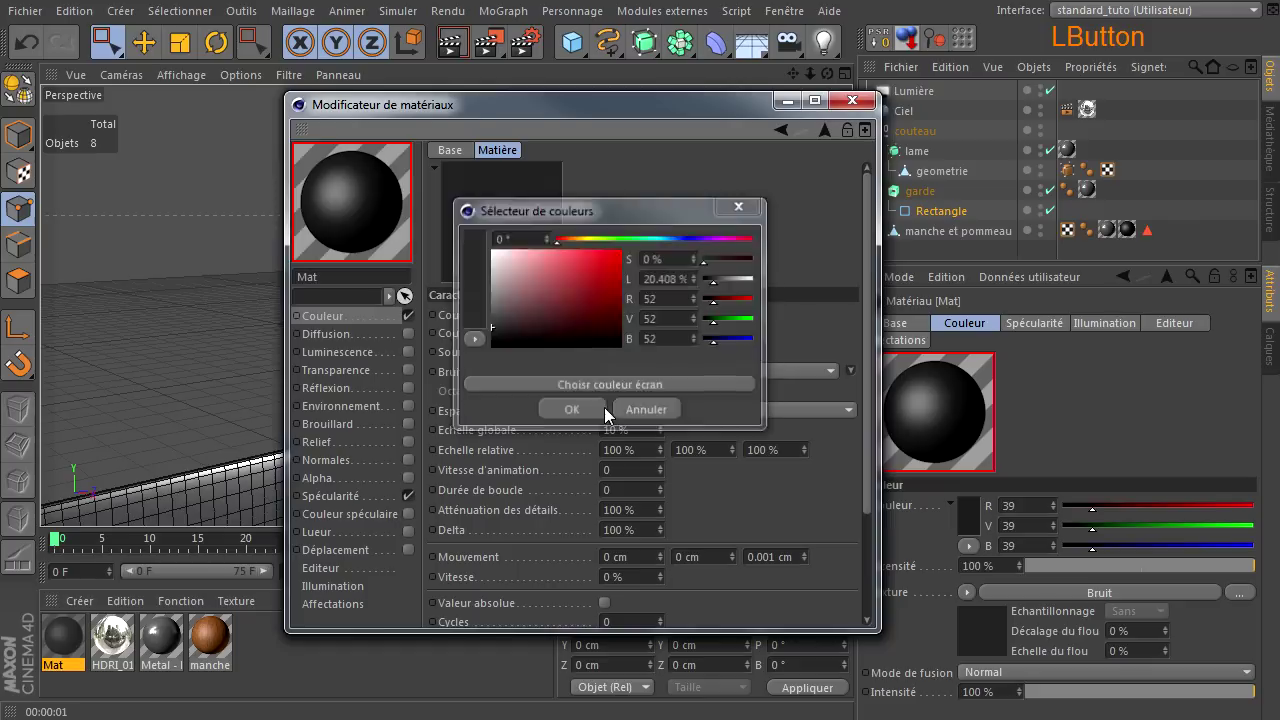
type("20")
key("Return")
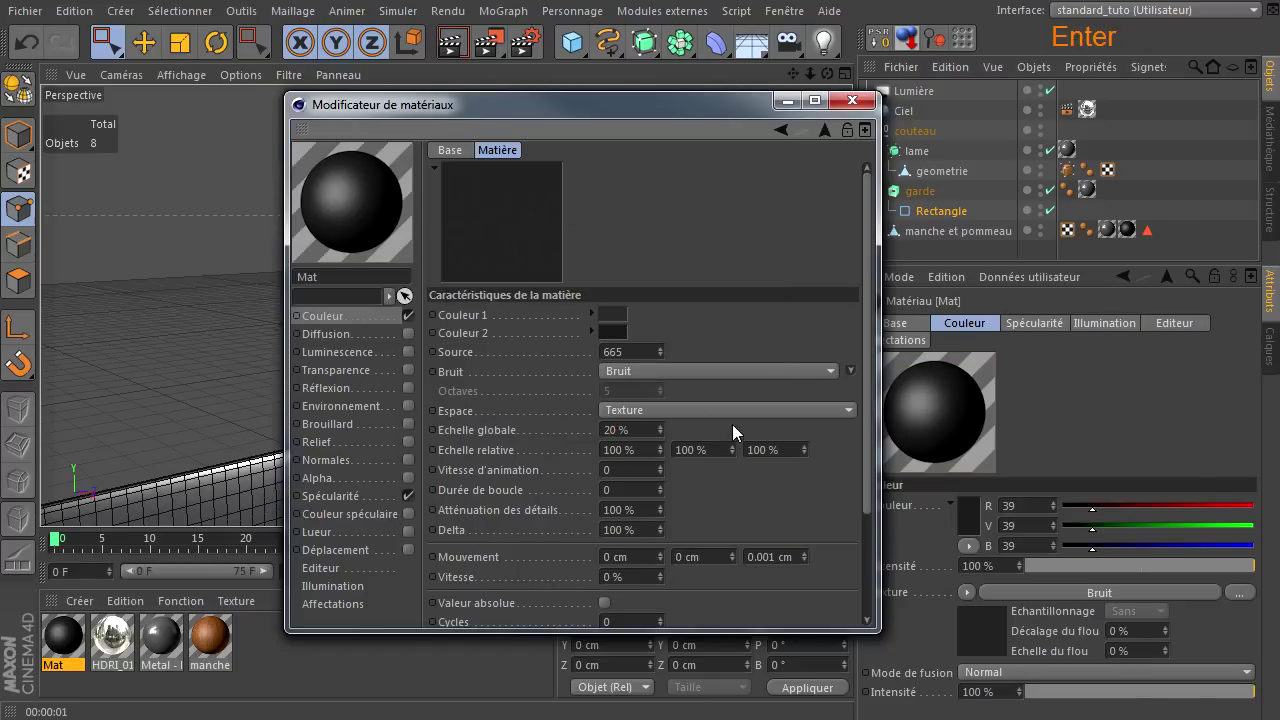
Step: Close the material editor and render the handle again from a closer view
left_click(866, 104)
left_click(451, 41)
scroll(554, 423, "up", 5)
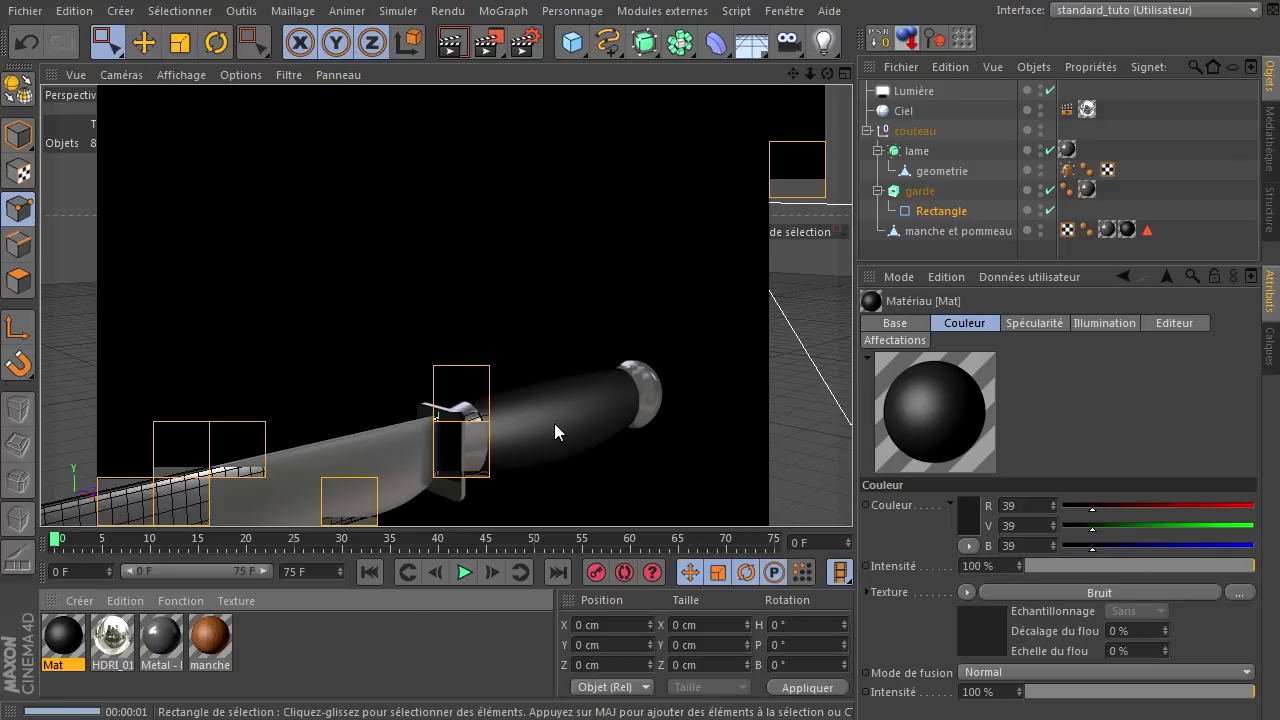
left_click(451, 41)
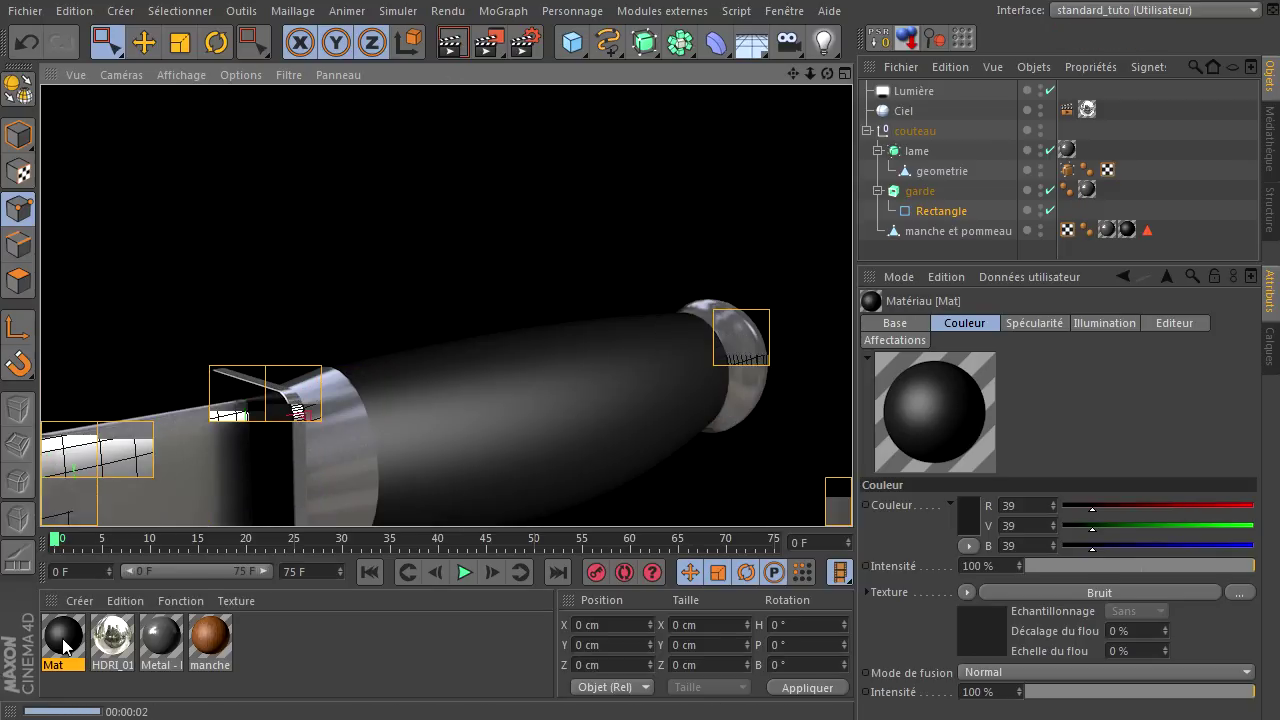
Step: Set the projection of the Mat texture tag on manche et pommeau to Cubique and render the handle
left_click(1127, 231)
left_click(1094, 404)
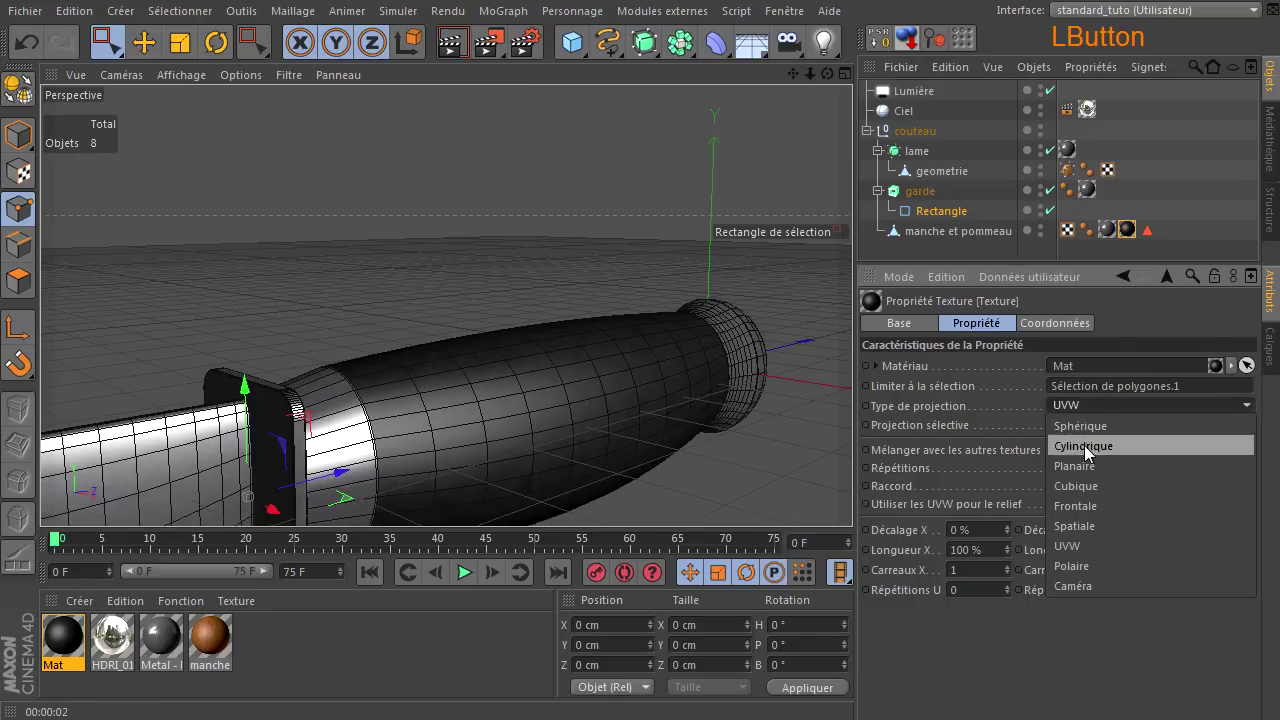
left_click(1100, 486)
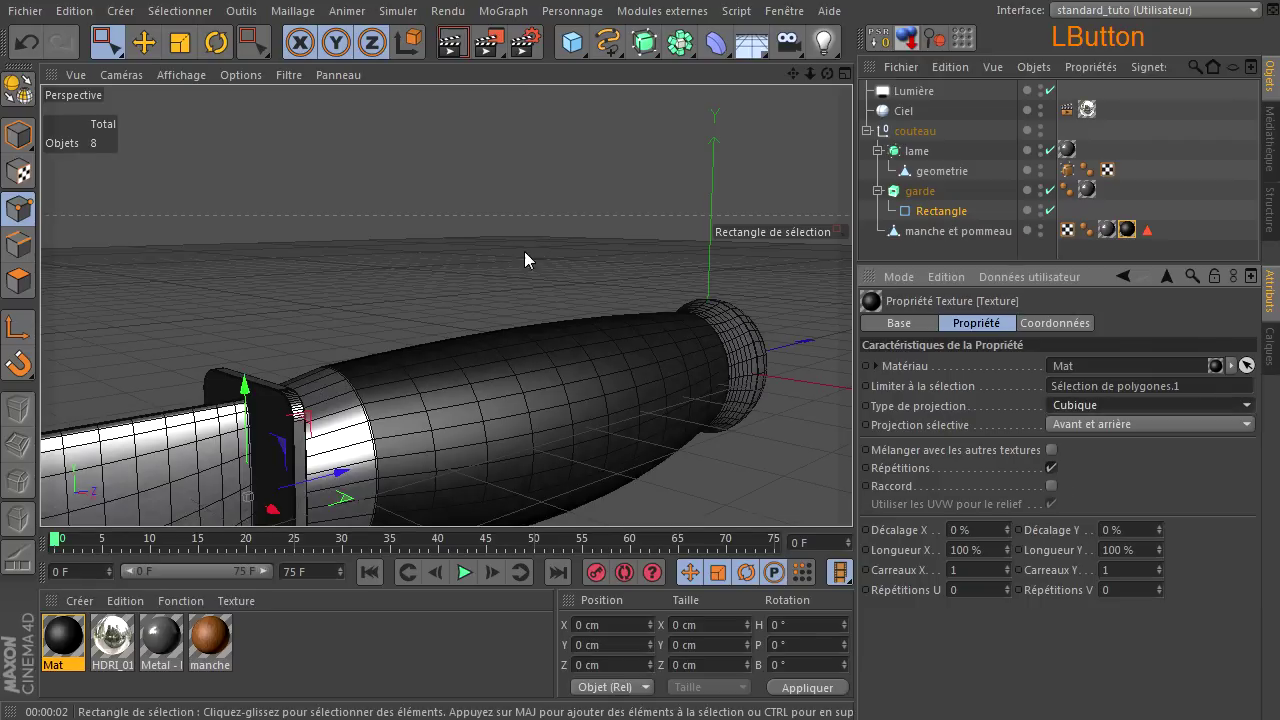
left_click(451, 41)
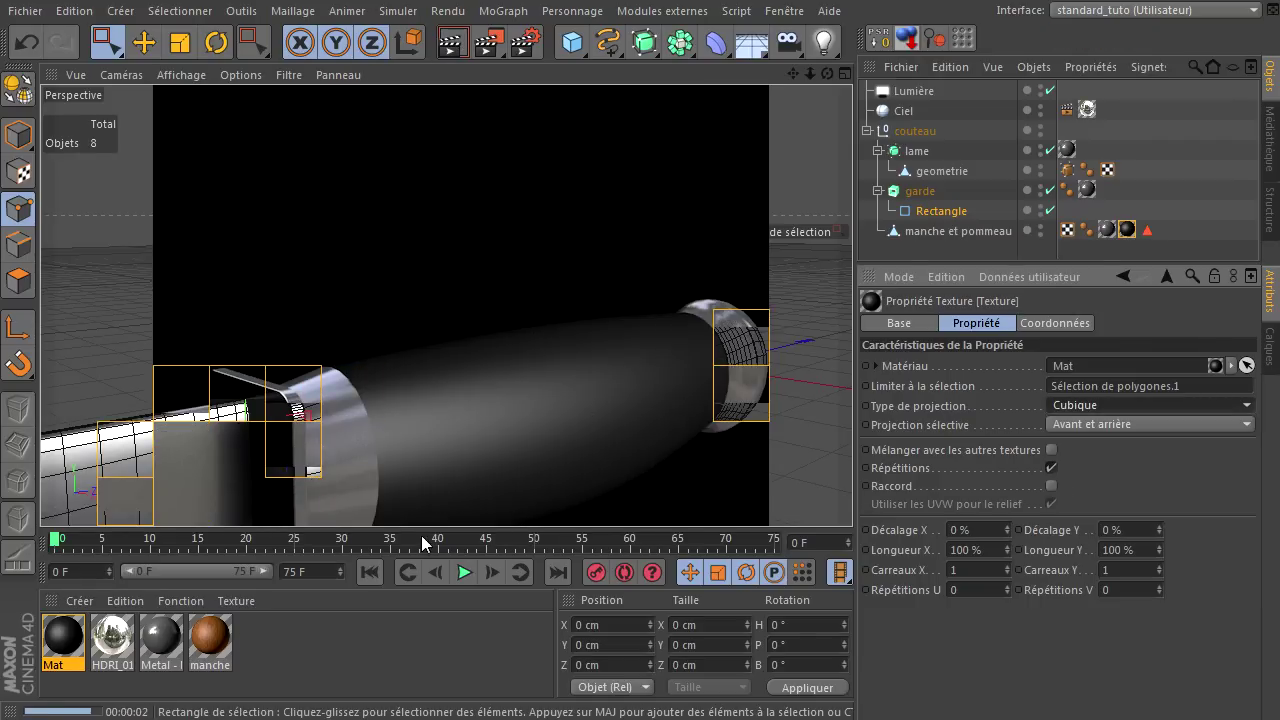
Step: Turn off the Spécularité channel of the material Mat
left_click(63, 641)
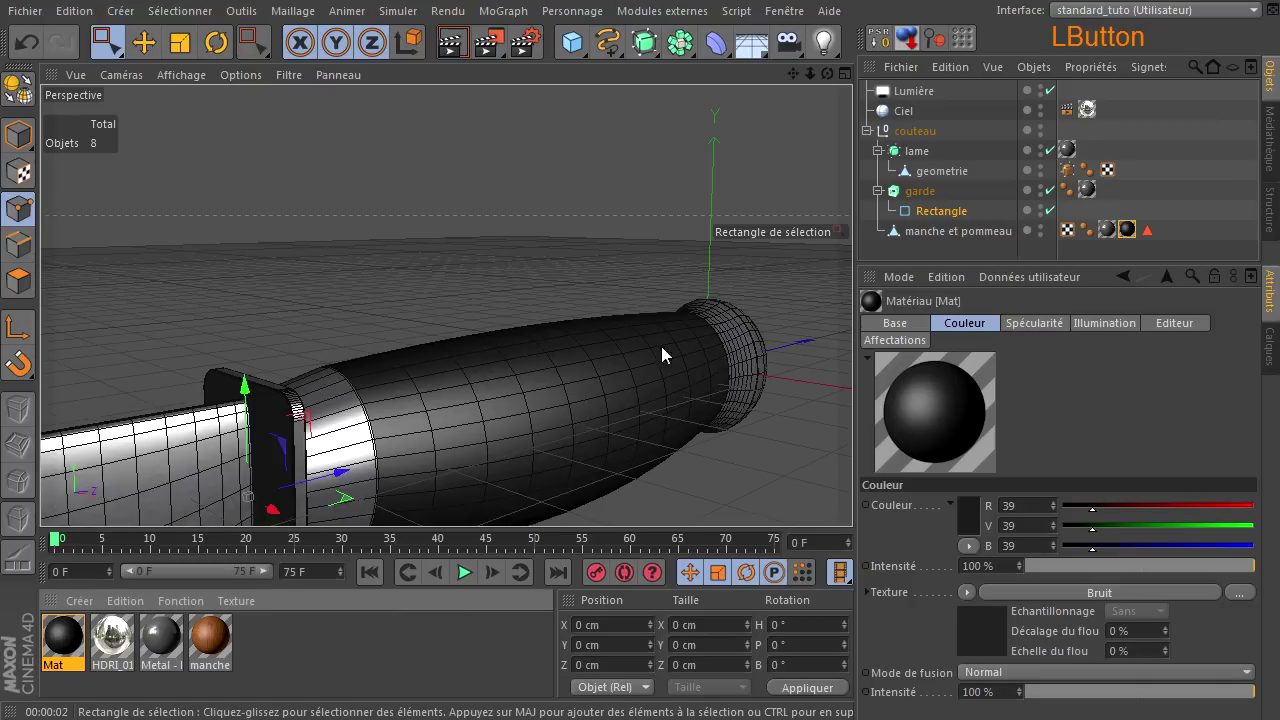
double_click(63, 641)
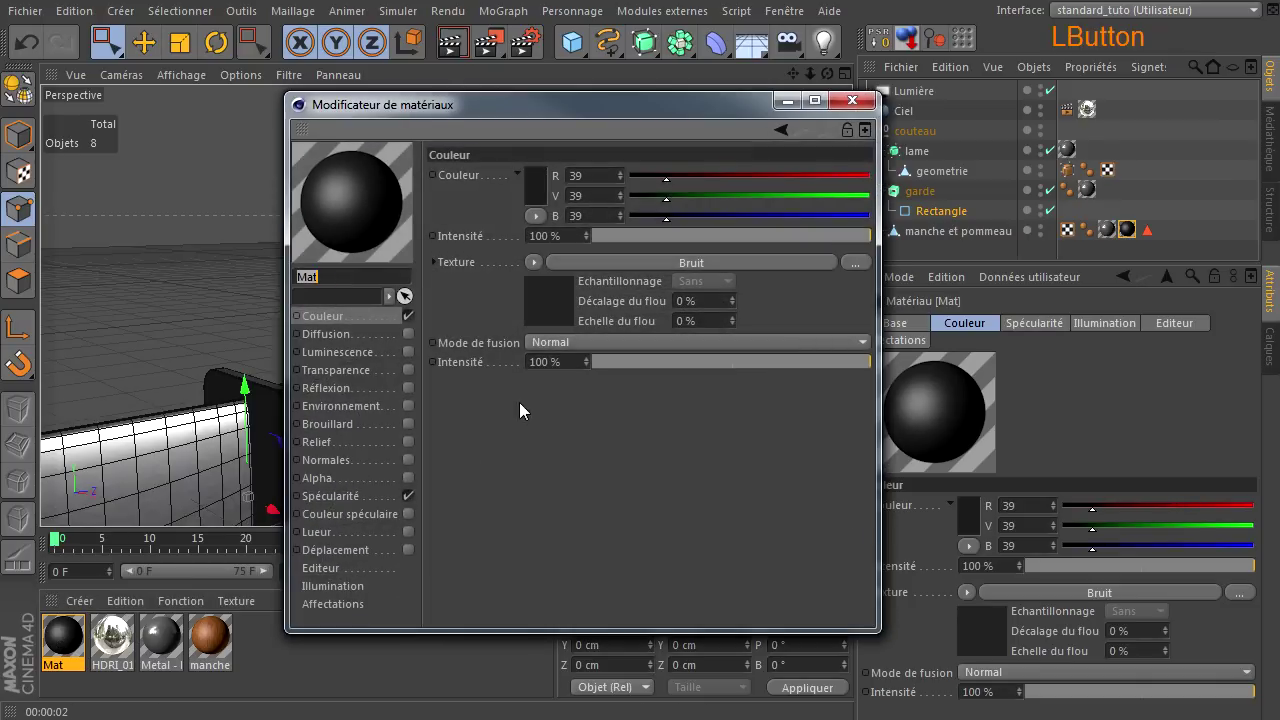
left_click(408, 496)
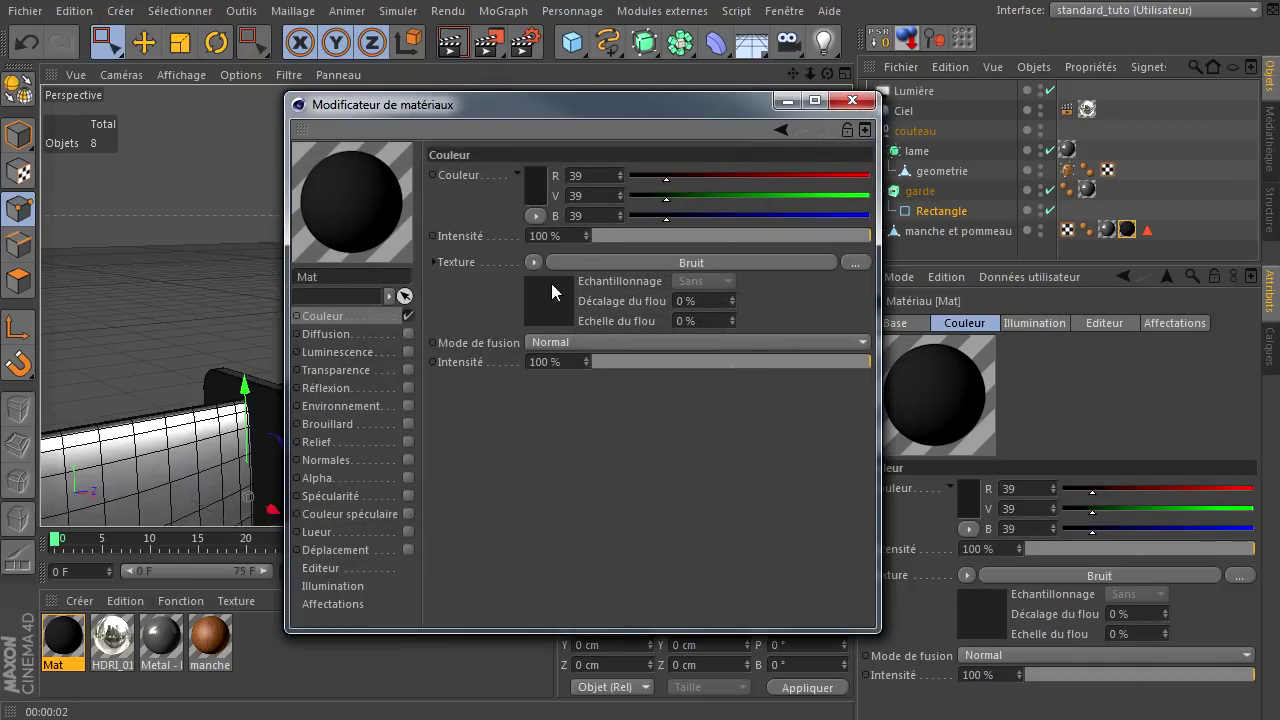
Step: Lighten the Couleur texture's Bruit Couleur 1 to a slightly brighter dark grey and set Couleur 2 to RGB 26, 26, 26
left_click(605, 262)
left_click(610, 318)
left_click_drag(590, 318, 477, 316)
left_click(566, 405)
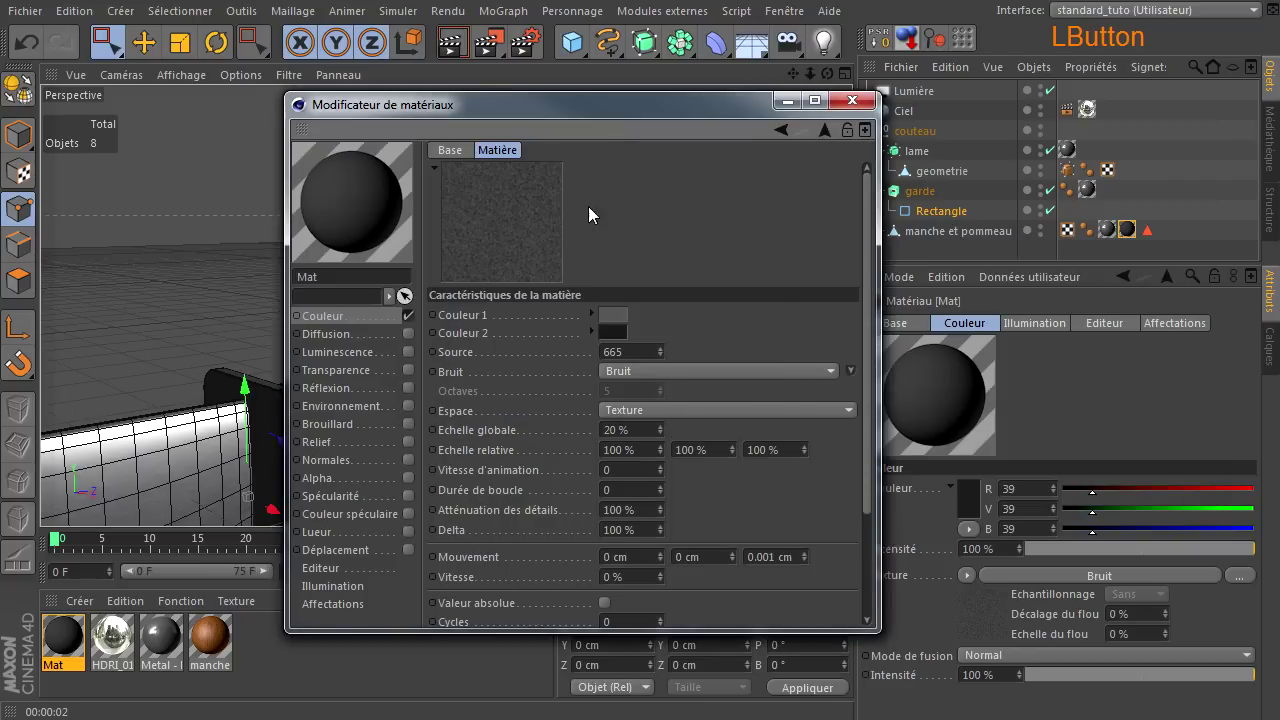
left_click(617, 315)
left_click_drag(543, 321, 485, 321)
left_click(578, 410)
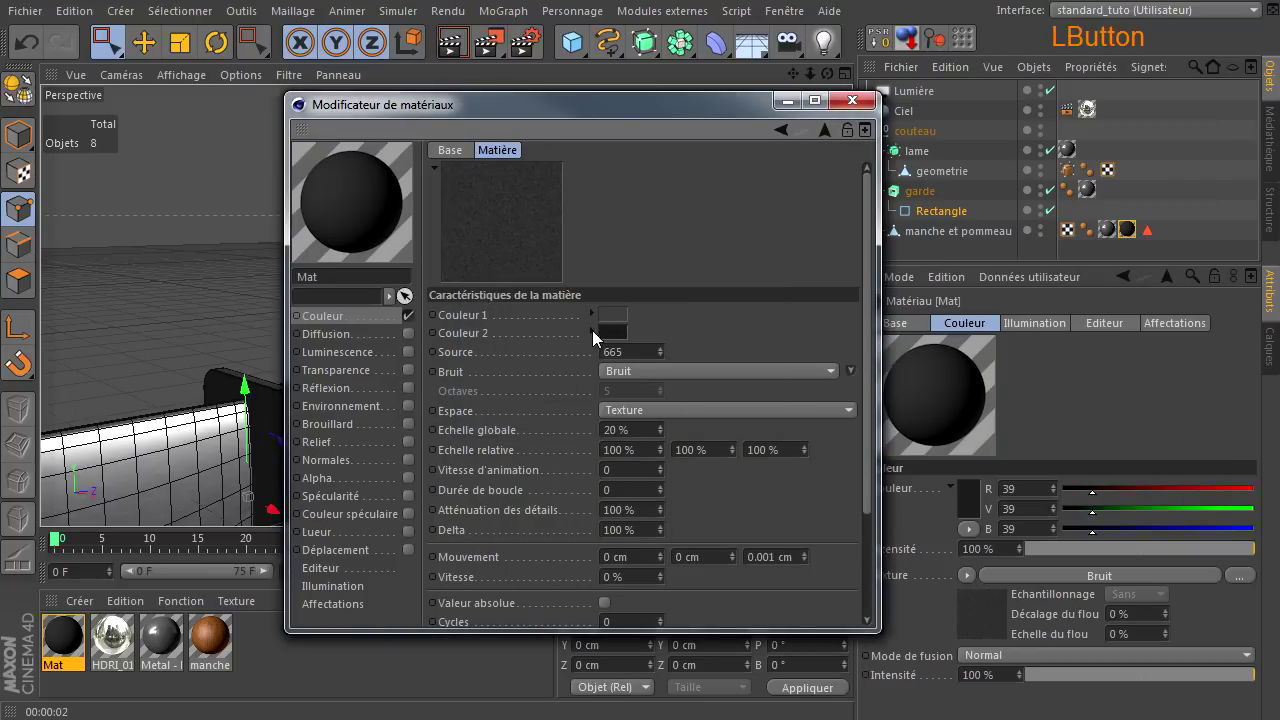
left_click(612, 333)
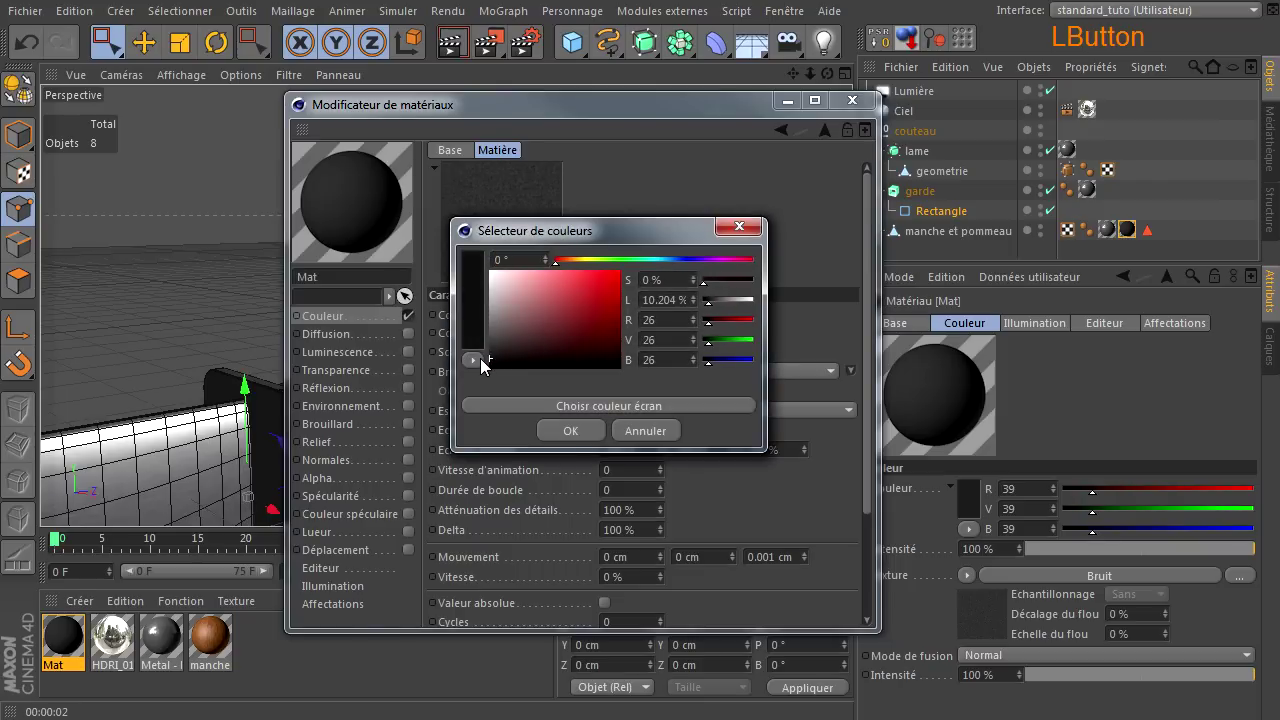
left_click(568, 432)
Step: Try an Echelle globale of 30 % on the Bruit texture, return it to 20 %, and render the handle
left_click(640, 428)
type("30")
key("Return")
left_click(634, 429)
type("20")
key("Return")
left_click_drag(706, 97, 997, 89)
left_click(450, 47)
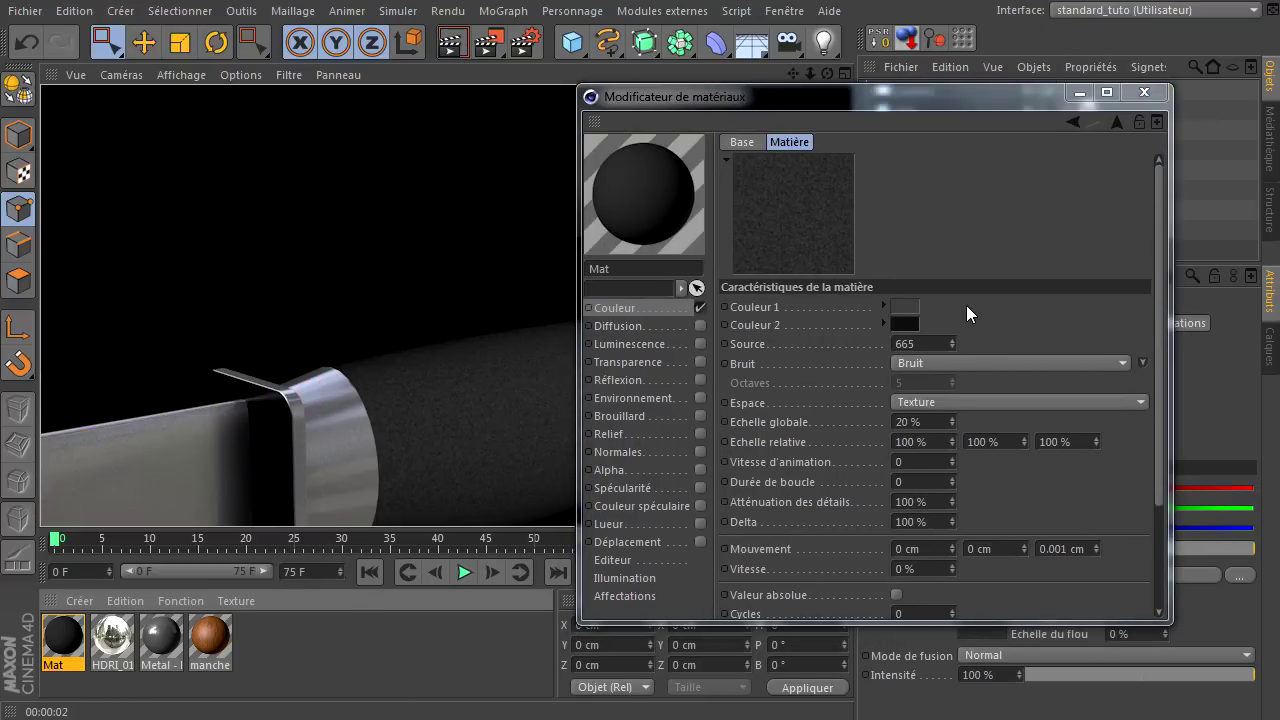
Step: Enable Mat's Relief channel and copy the Bruit texture from the Couleur channel into it
left_click(670, 310)
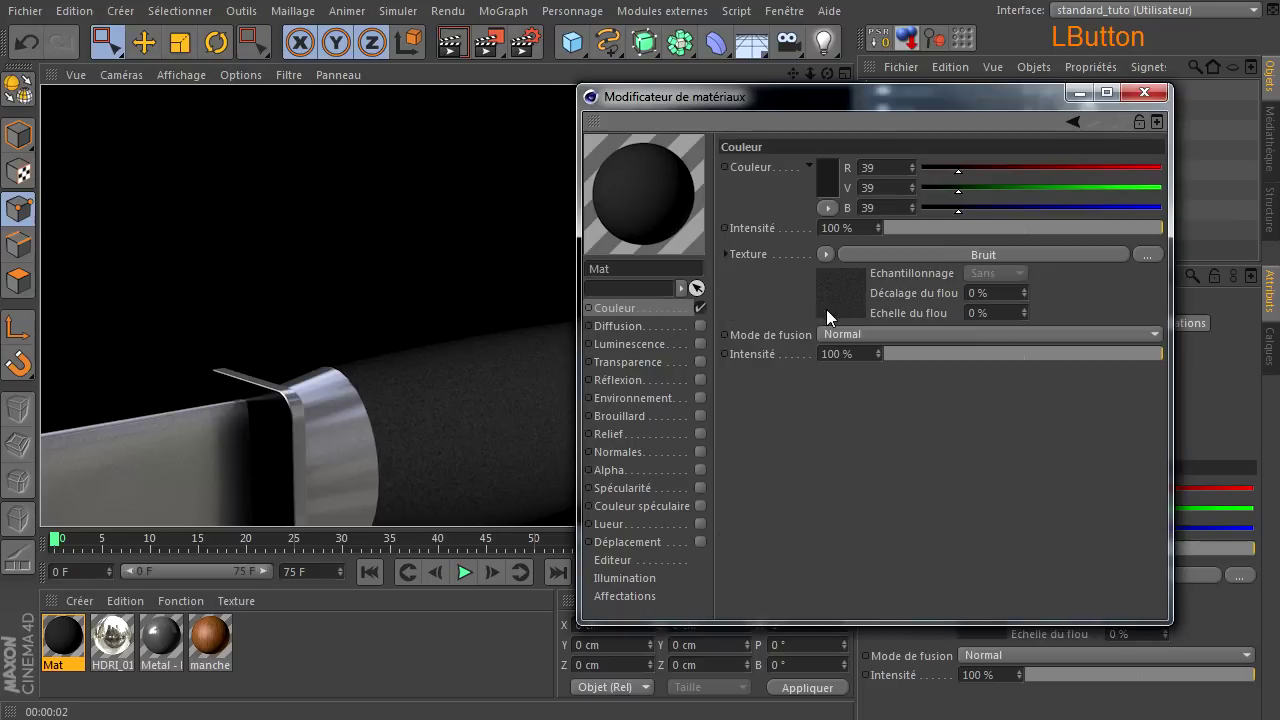
right_click(746, 254)
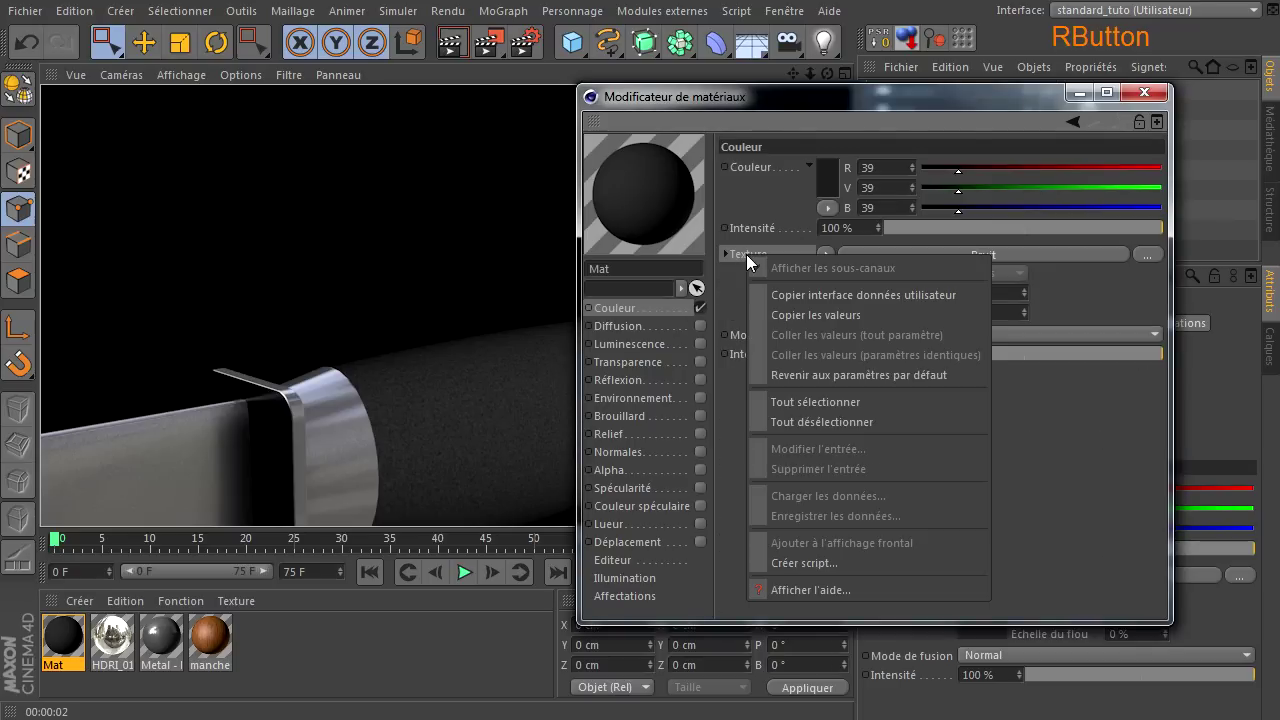
left_click(810, 317)
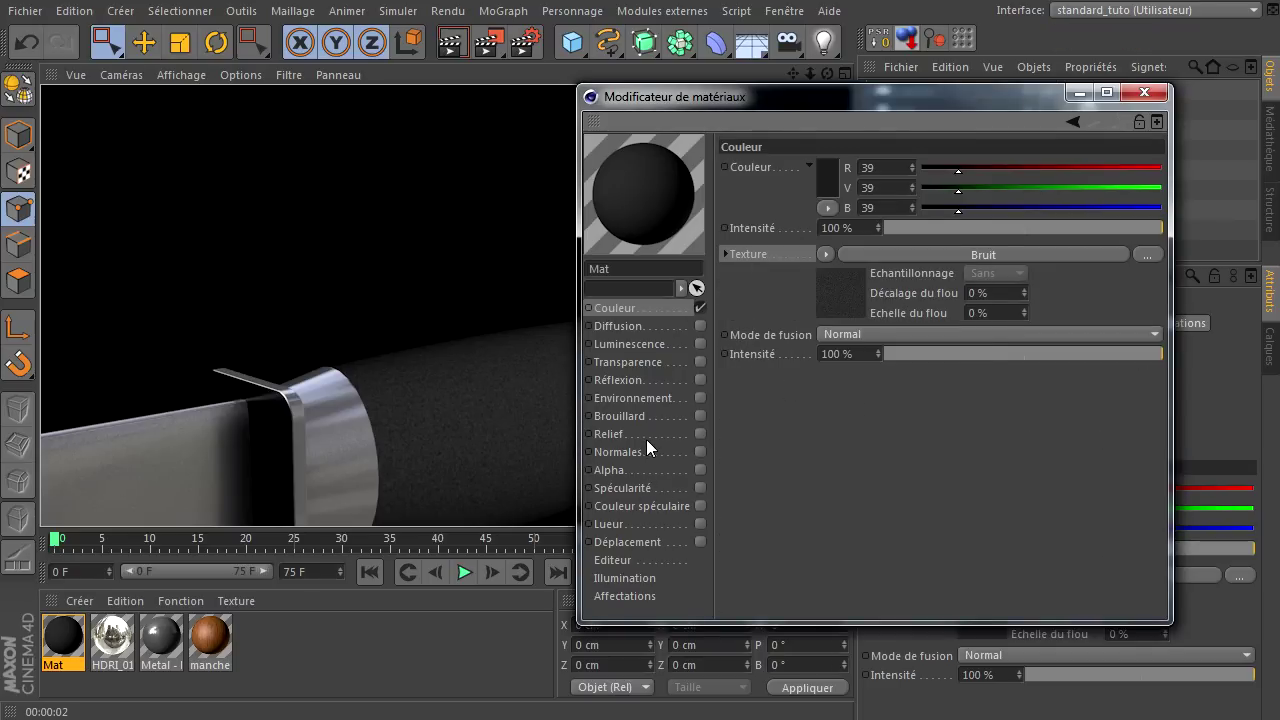
left_click(672, 433)
left_click(700, 433)
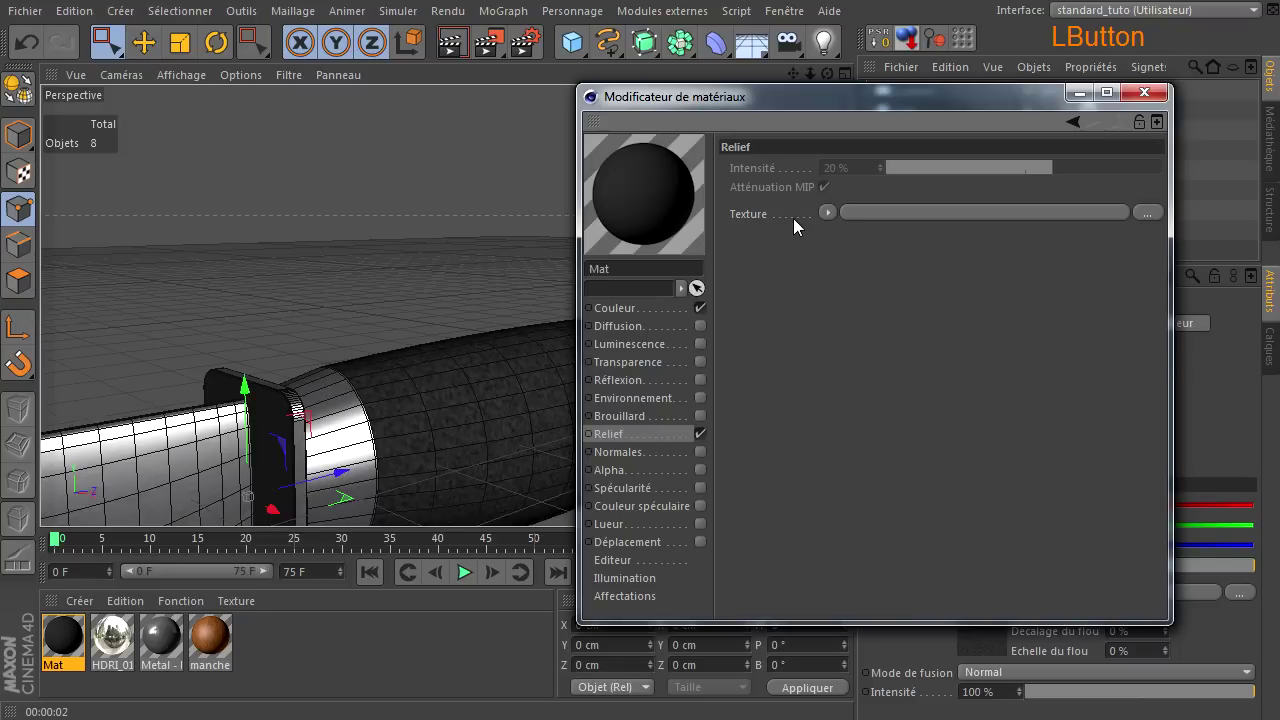
right_click(784, 217)
left_click(845, 298)
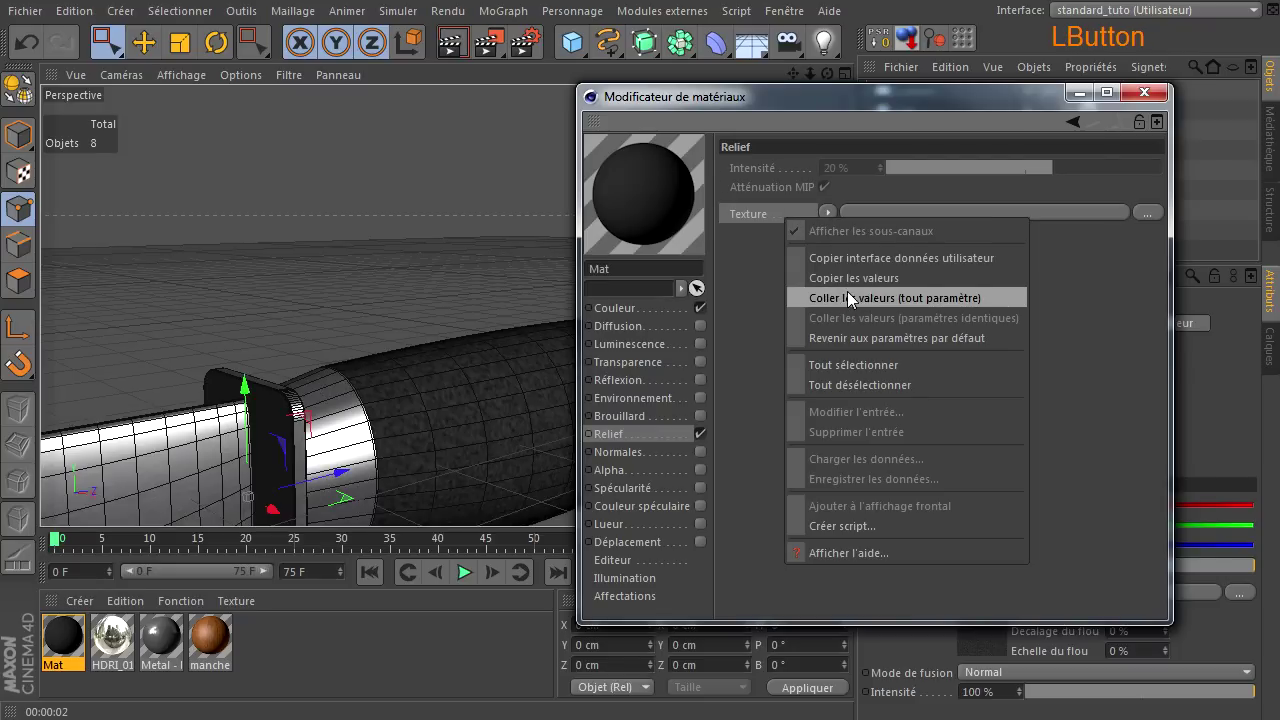
Step: Render the bumped handle close up and again with the whole knife in view
left_click(452, 40)
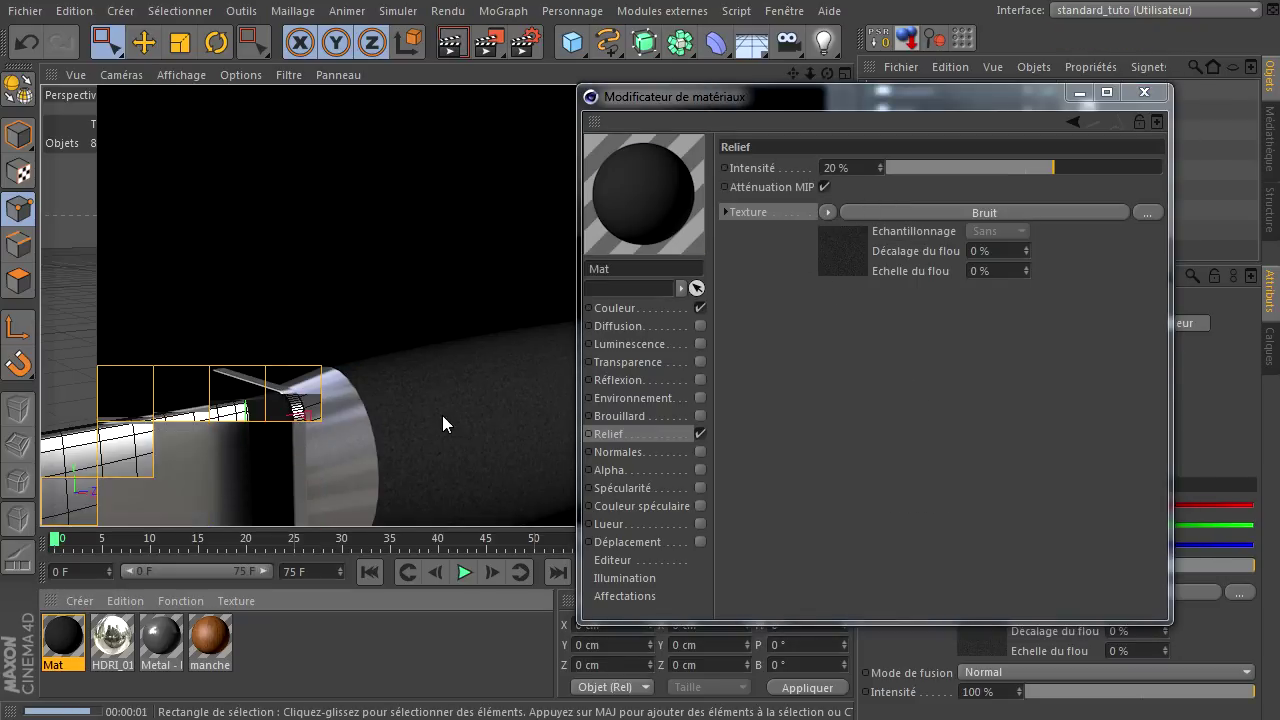
mouse_move(797, 99)
left_mouse_down()
mouse_move(1083, 170)
mouse_move(1160, 169)
left_mouse_up()
left_click(424, 392)
scroll(424, 392, "down", 6)
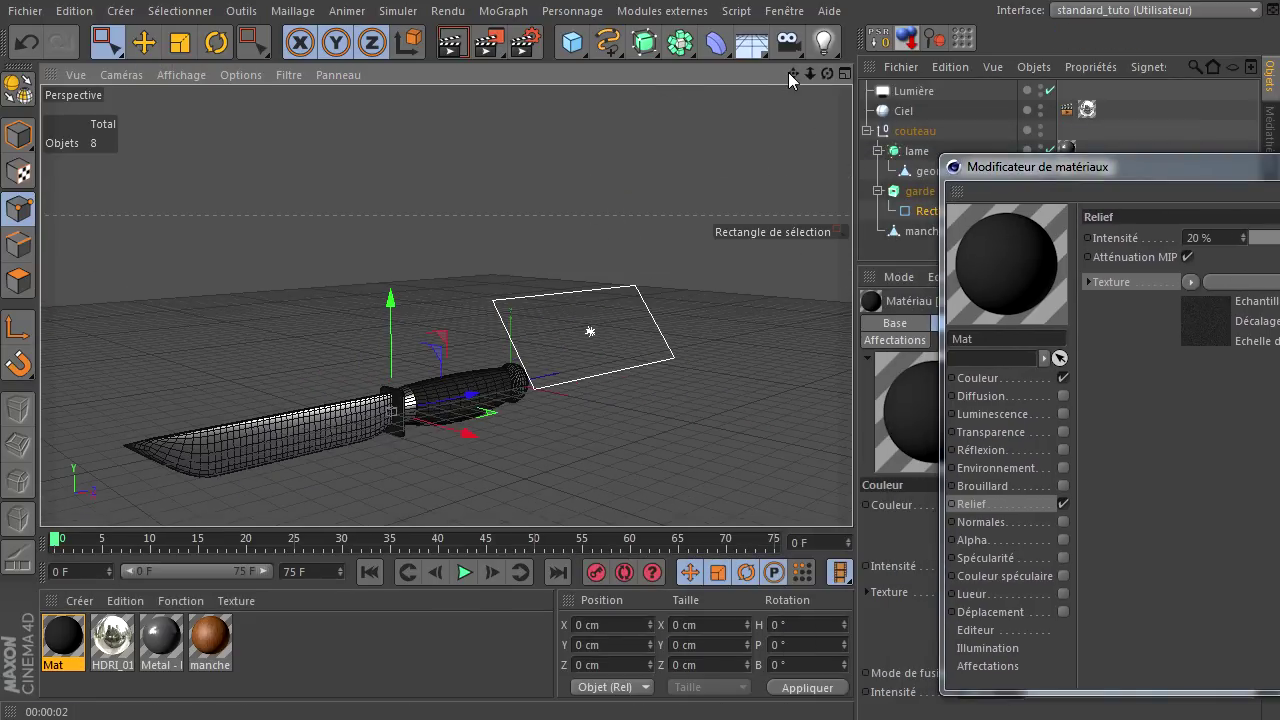
left_click_drag(793, 75, 730, 90)
left_click(451, 42)
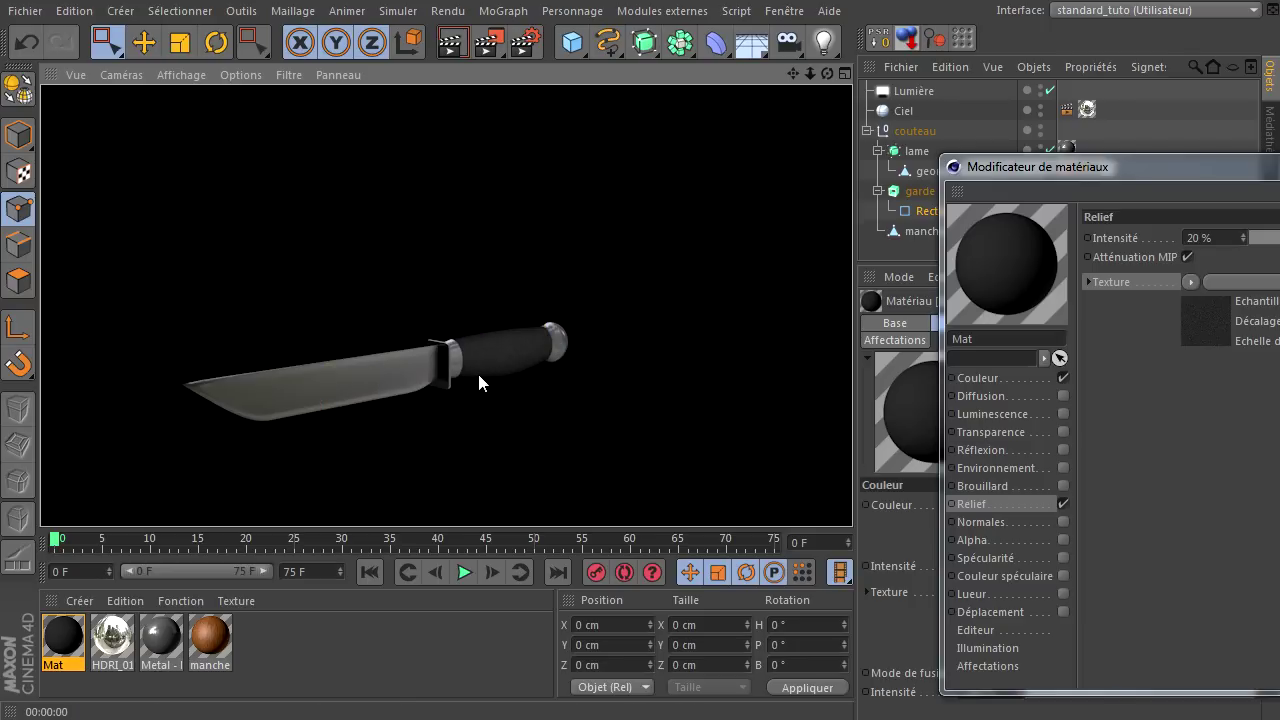
Step: Replace the Mat material on manche et pommeau with the wood material manche and render the knife
left_click_drag(1098, 170, 810, 560)
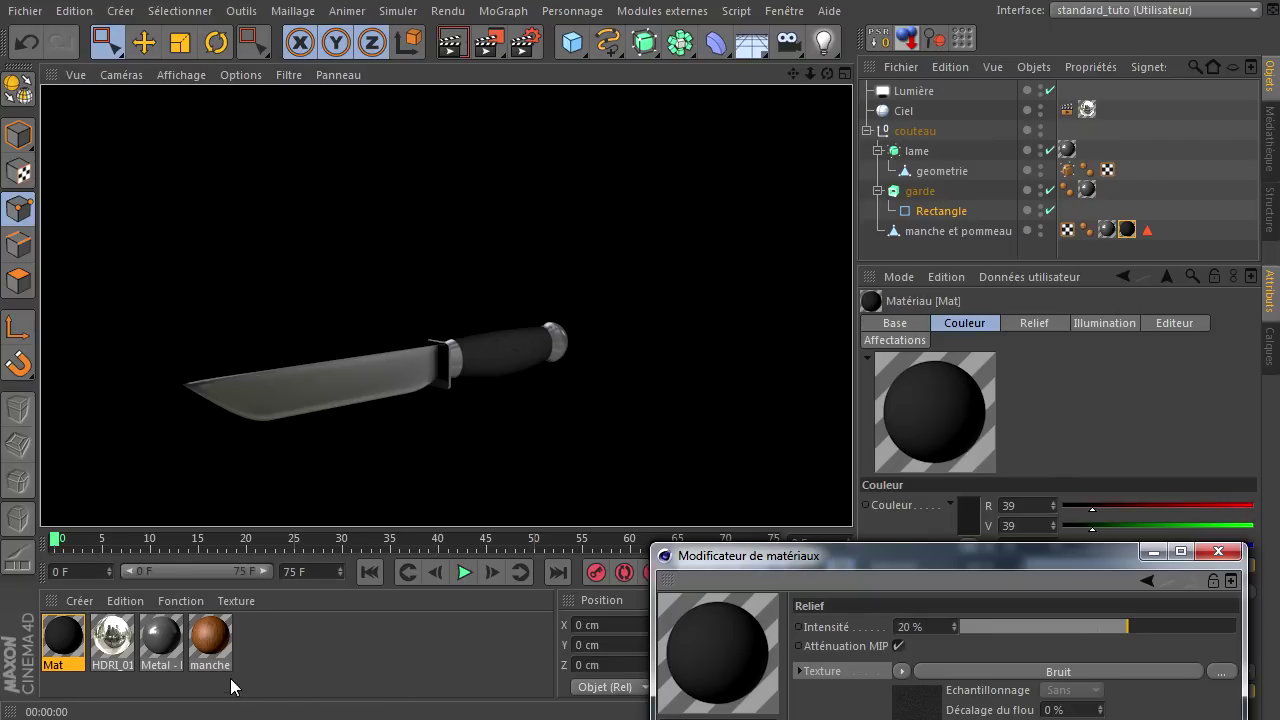
left_click_drag(210, 642, 1131, 233)
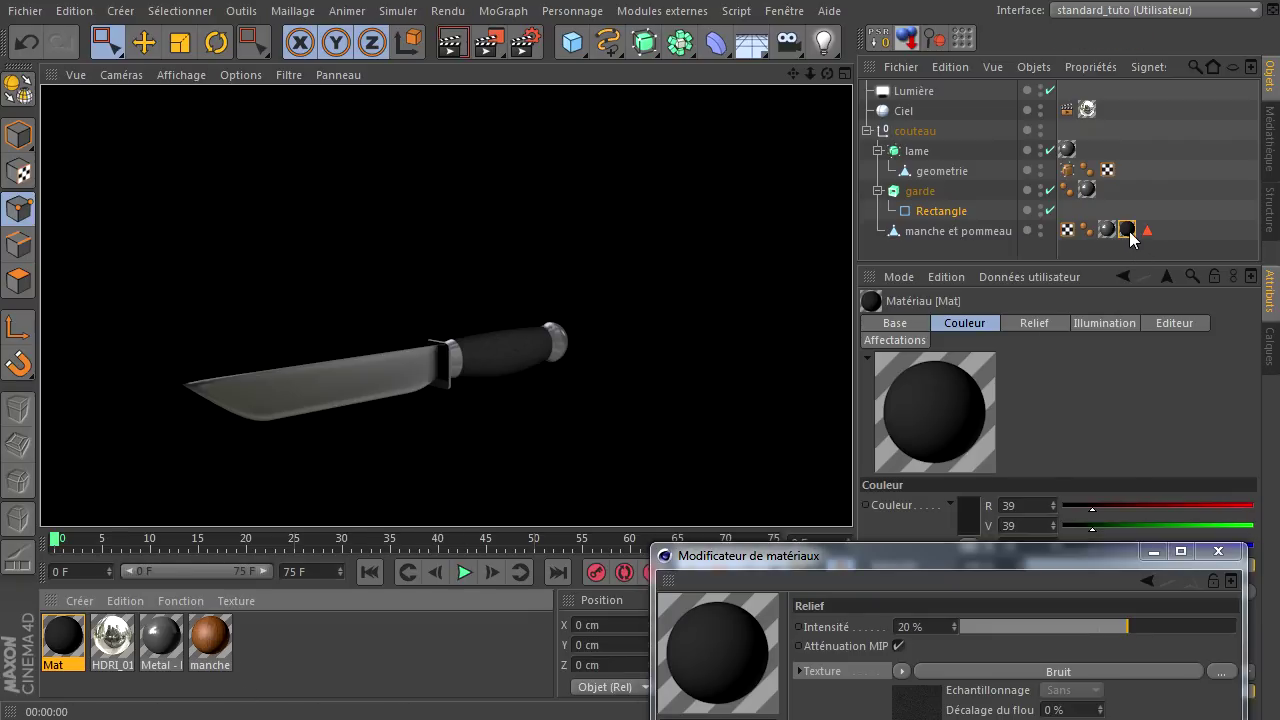
left_click(529, 134)
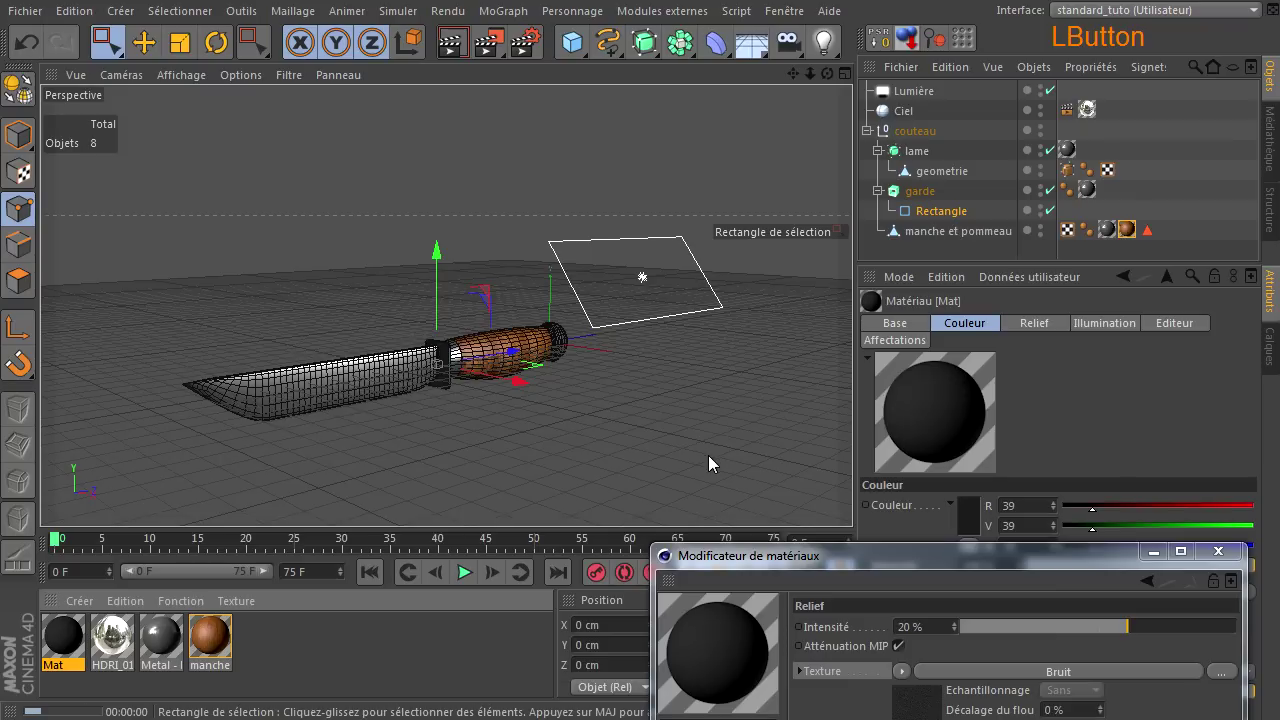
key("ctrl+r")
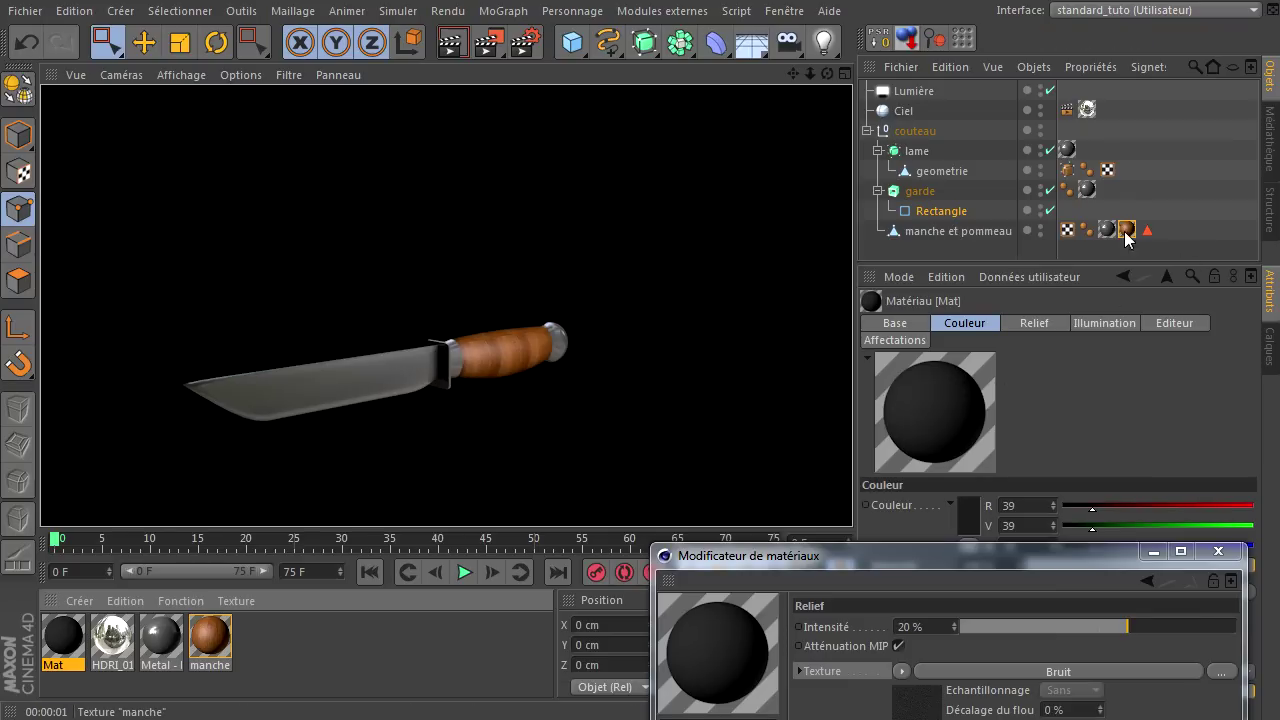
Step: Set the manche texture tag's projection to UVW and render the wooden handle close up
left_click(1127, 231)
left_click(1136, 408)
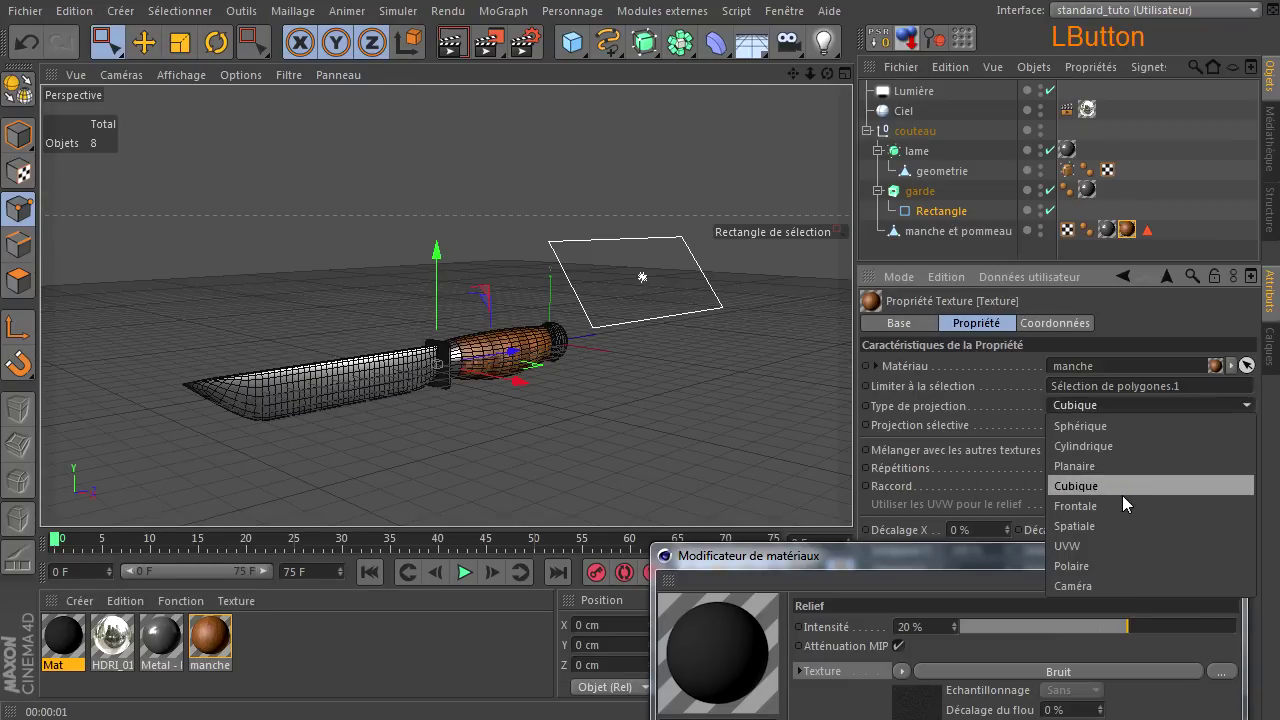
left_click(1105, 538)
left_click(450, 40)
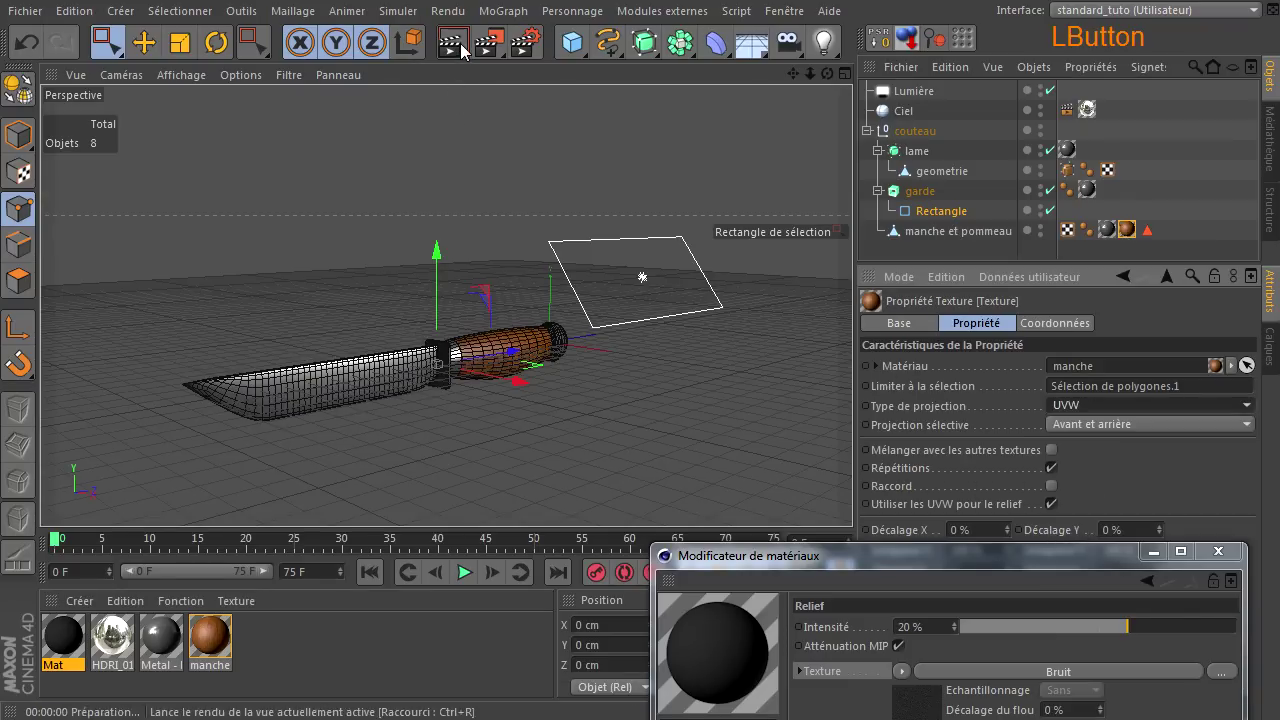
left_click(1217, 552)
scroll(505, 376, "up", 3)
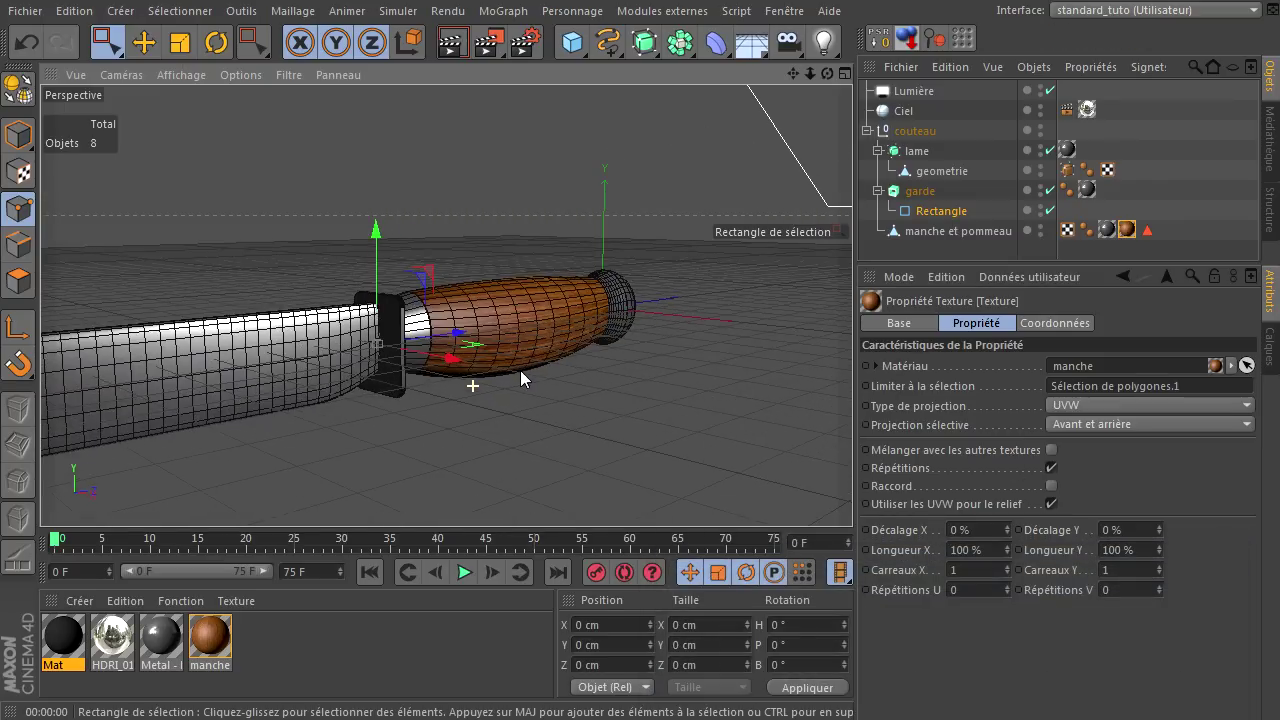
left_click(463, 46)
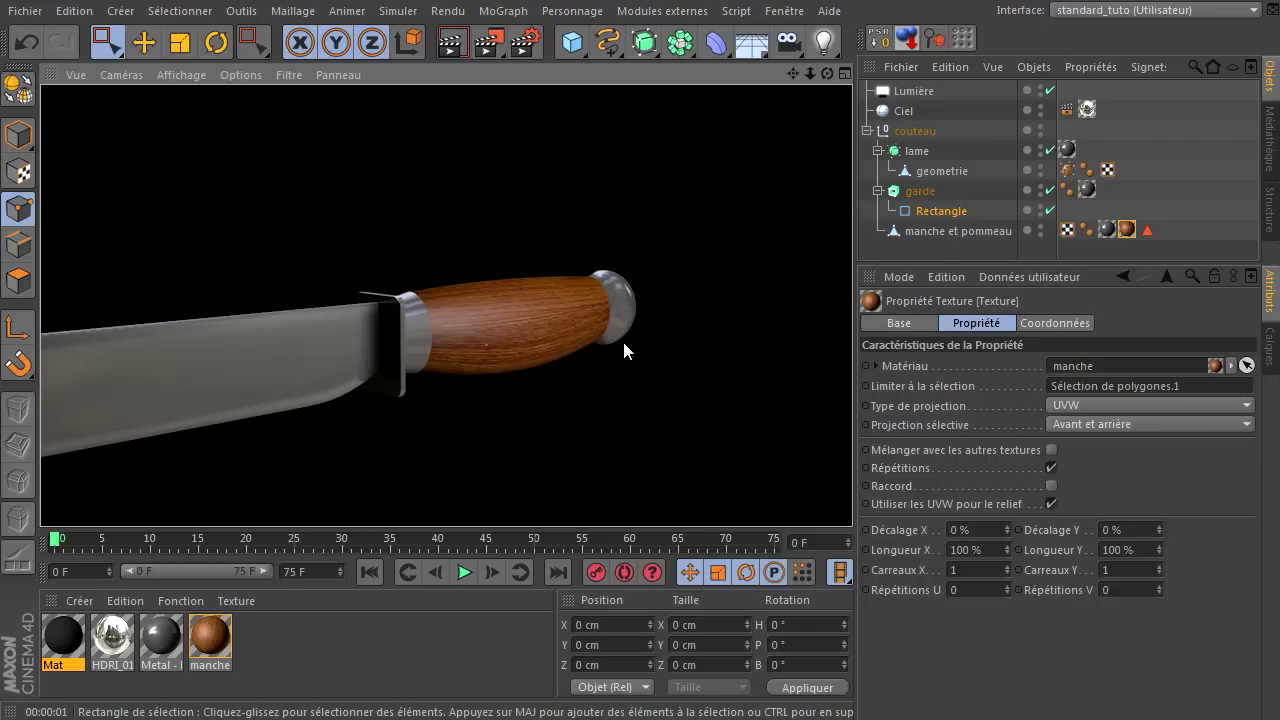
Step: Switch to the Pinceau de sélection in model mode and deselect all objects
left_click(411, 365)
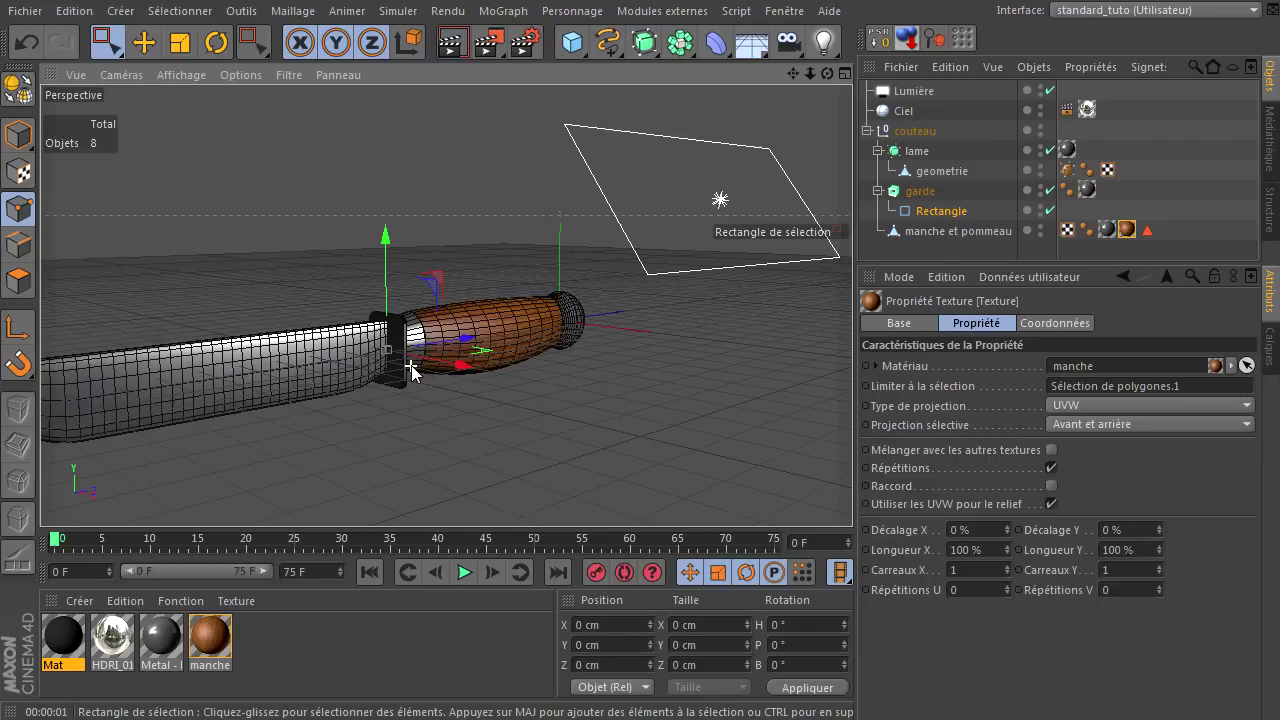
left_click_drag(790, 74, 691, 180)
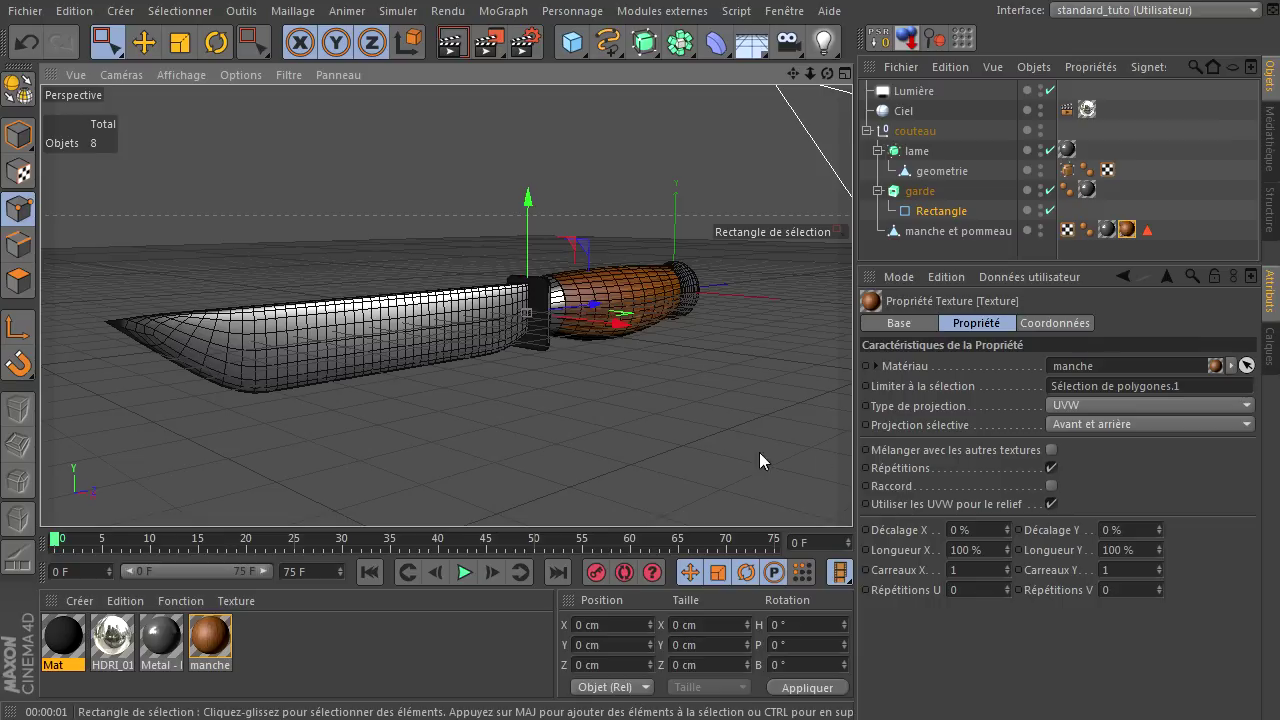
left_click_drag(107, 40, 156, 66)
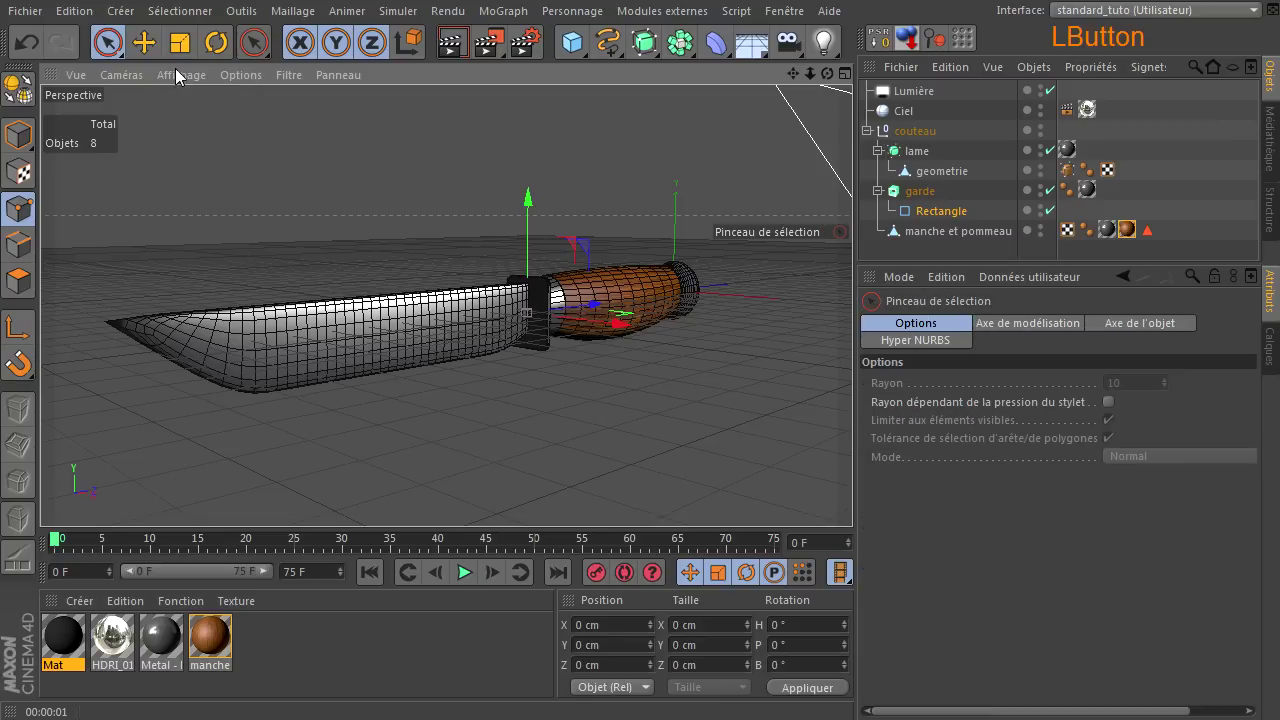
left_click(18, 134)
left_click(603, 397)
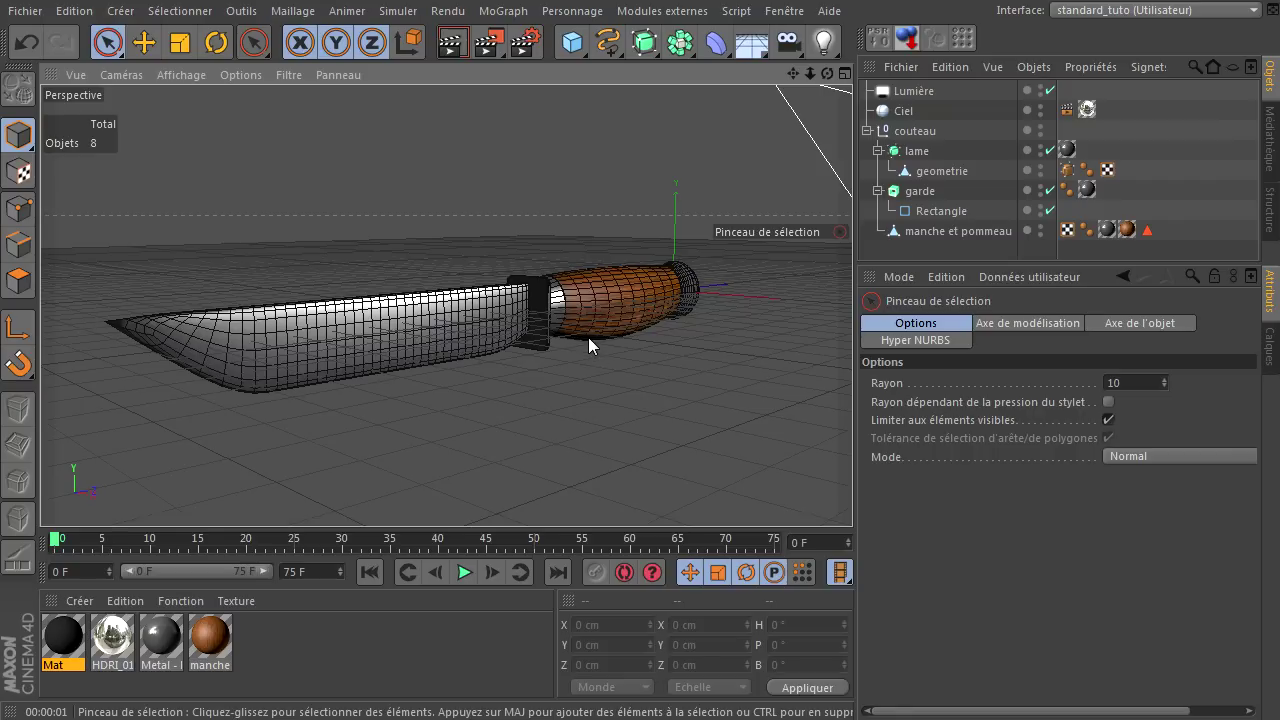
Step: Select the Rectangle spline inside garde with the guard and handle seen from the side
left_click_drag(716, 42, 993, 533)
mouse_move(827, 74)
left_mouse_down()
mouse_move(861, 472)
mouse_move(845, 485)
left_mouse_up()
left_click_drag(828, 74, 840, 478)
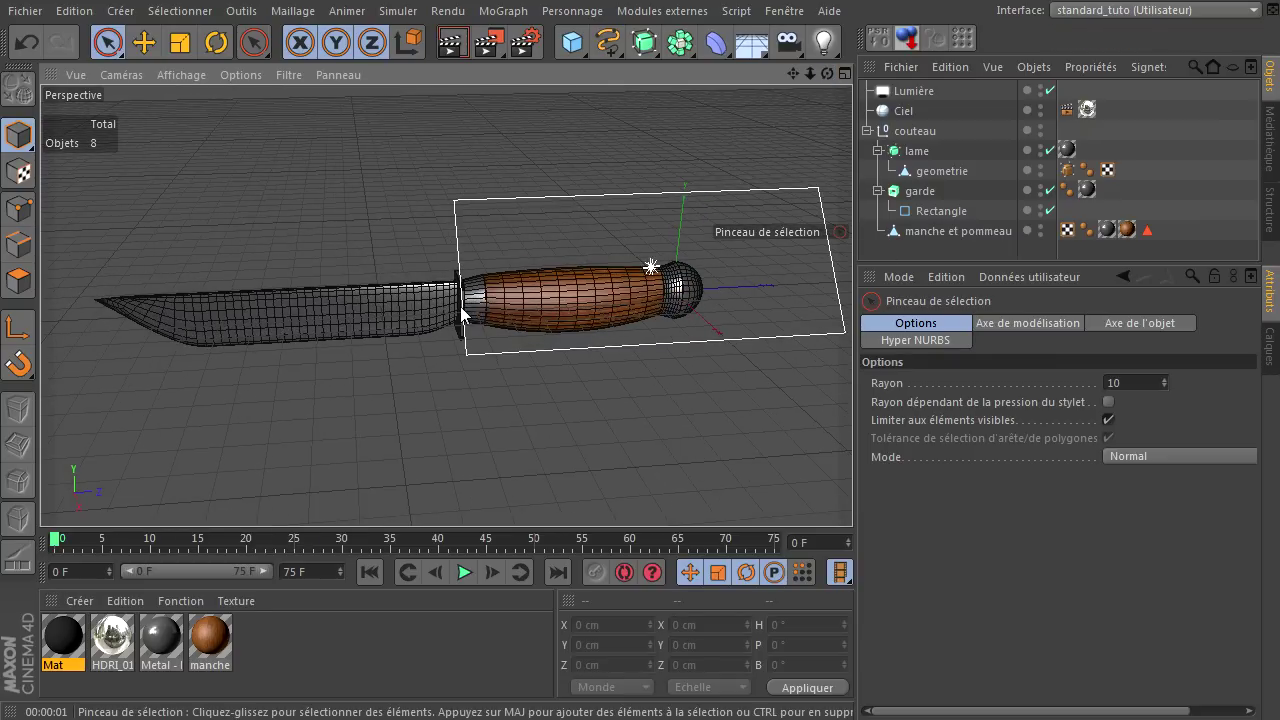
scroll(470, 312, "up", 3)
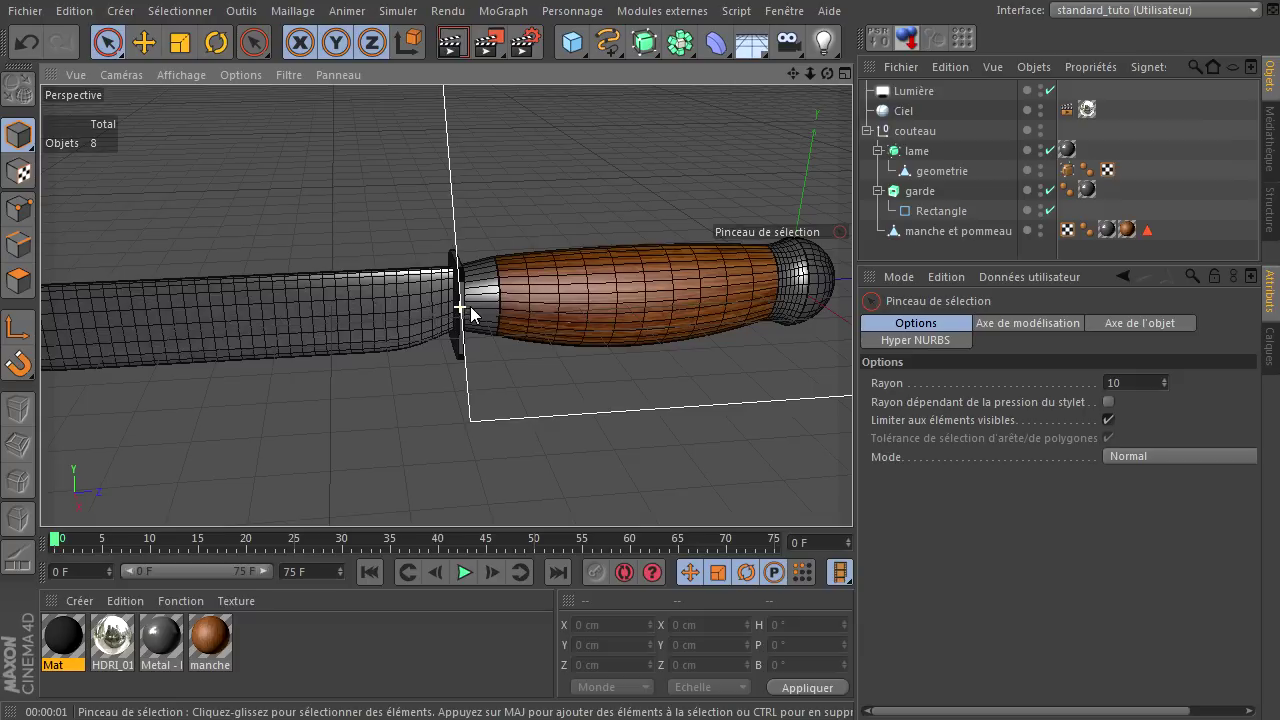
left_click(940, 211)
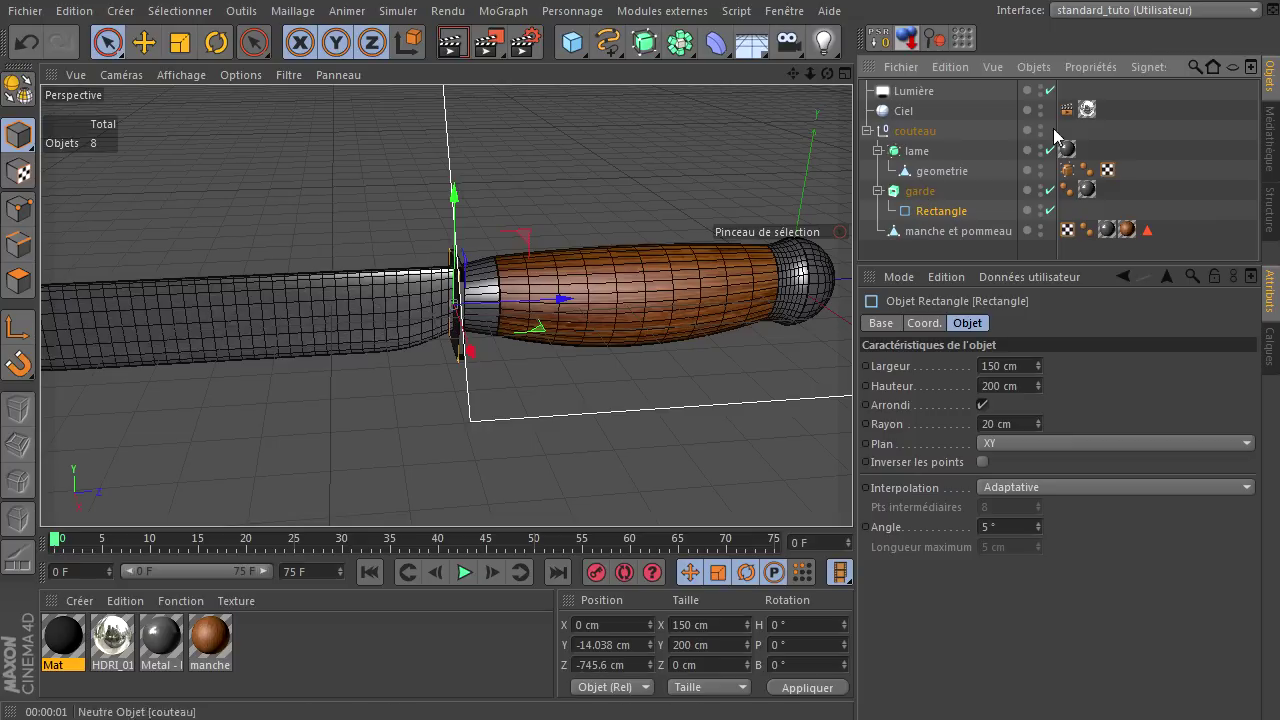
Step: Select the geometrie polygon object inside lame and examine the guard and blade from several angles
left_click_drag(827, 74, 542, 375)
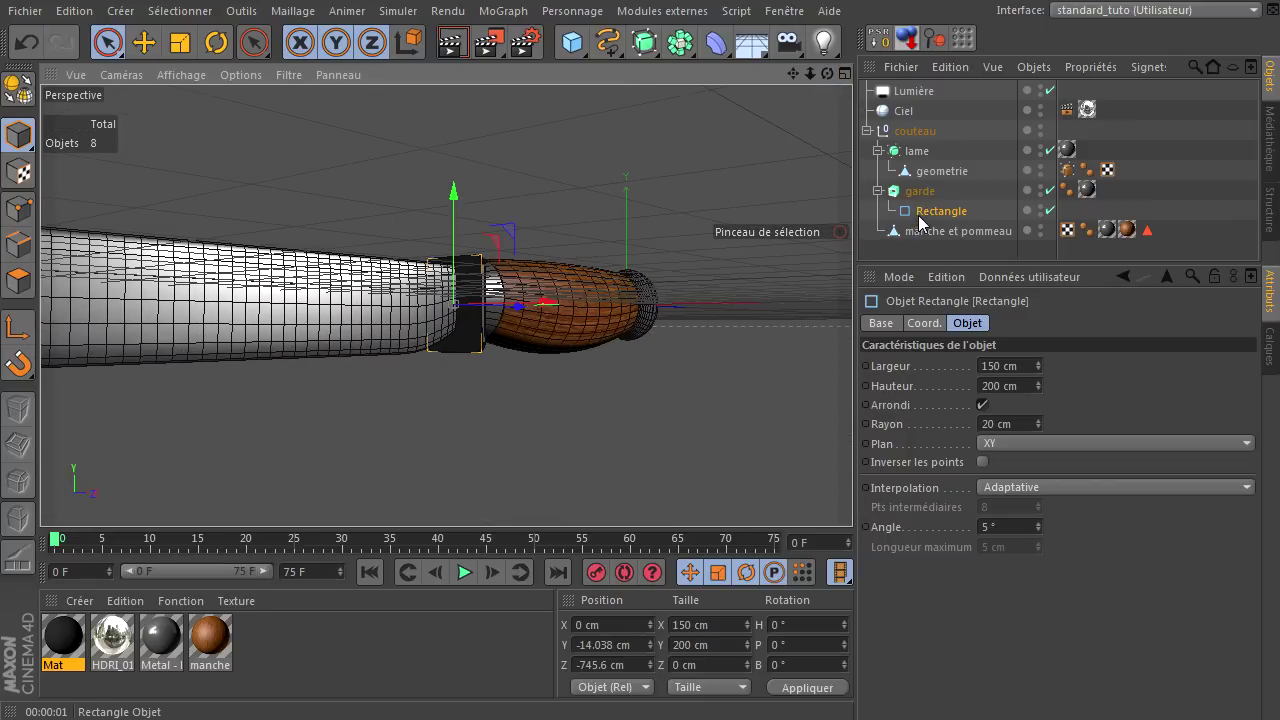
scroll(522, 391, "up", 5)
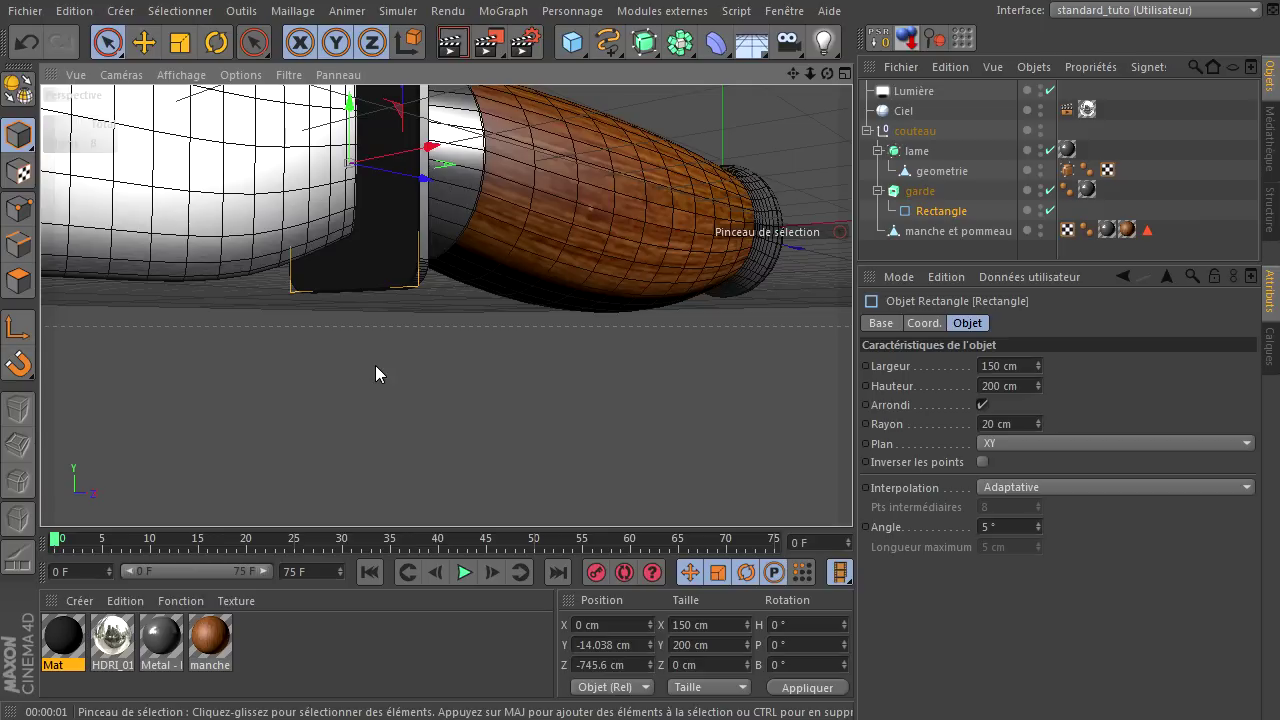
scroll(375, 365, "down", 4)
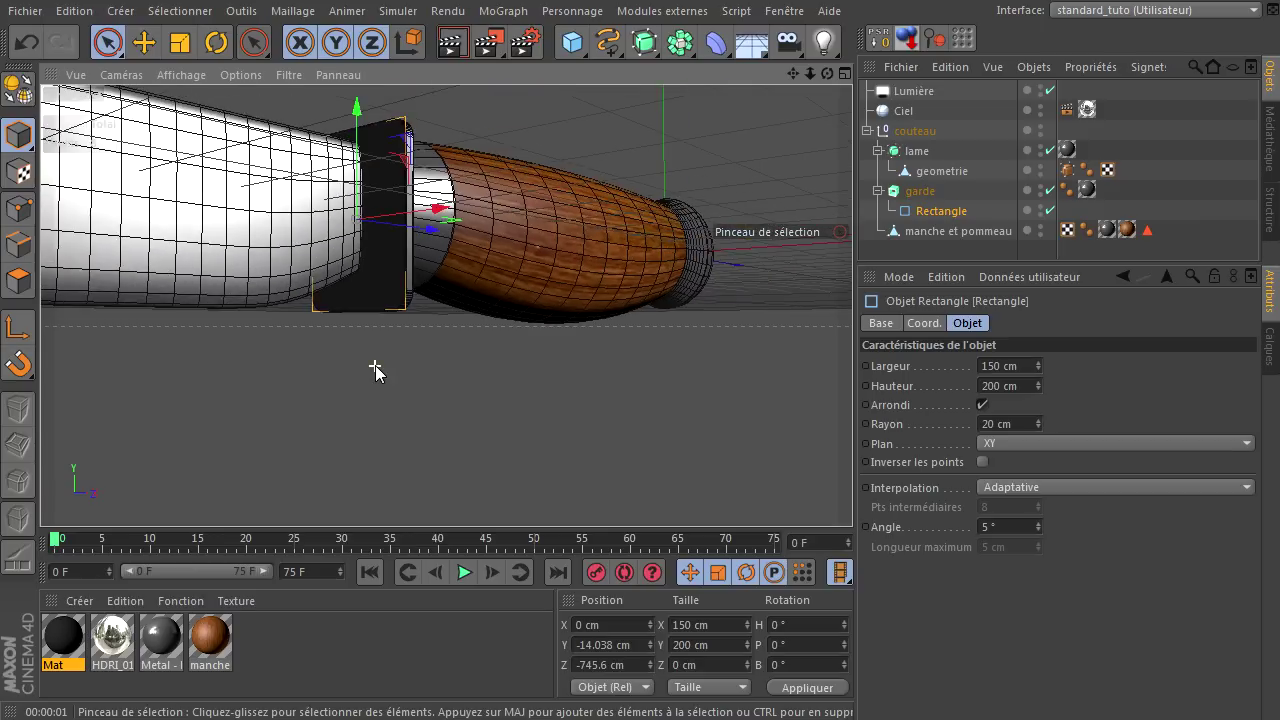
left_click(909, 173)
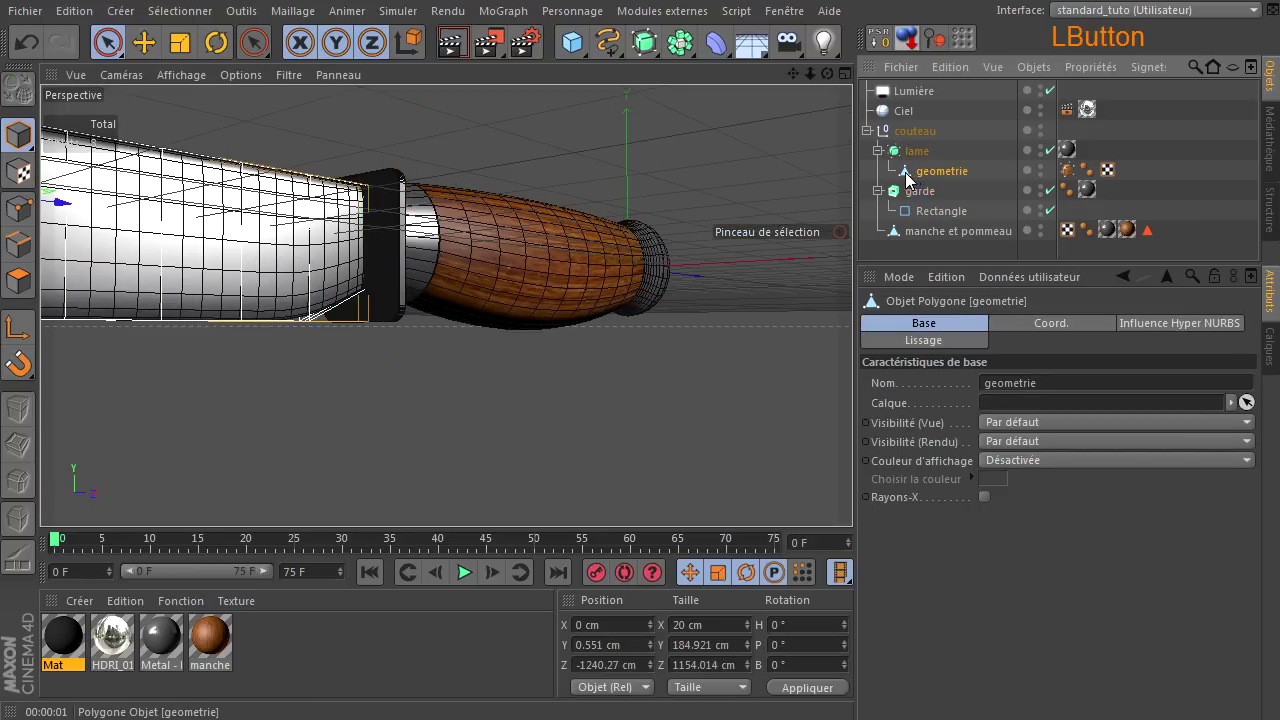
left_click_drag(795, 75, 845, 490)
scroll(511, 253, "down", 2)
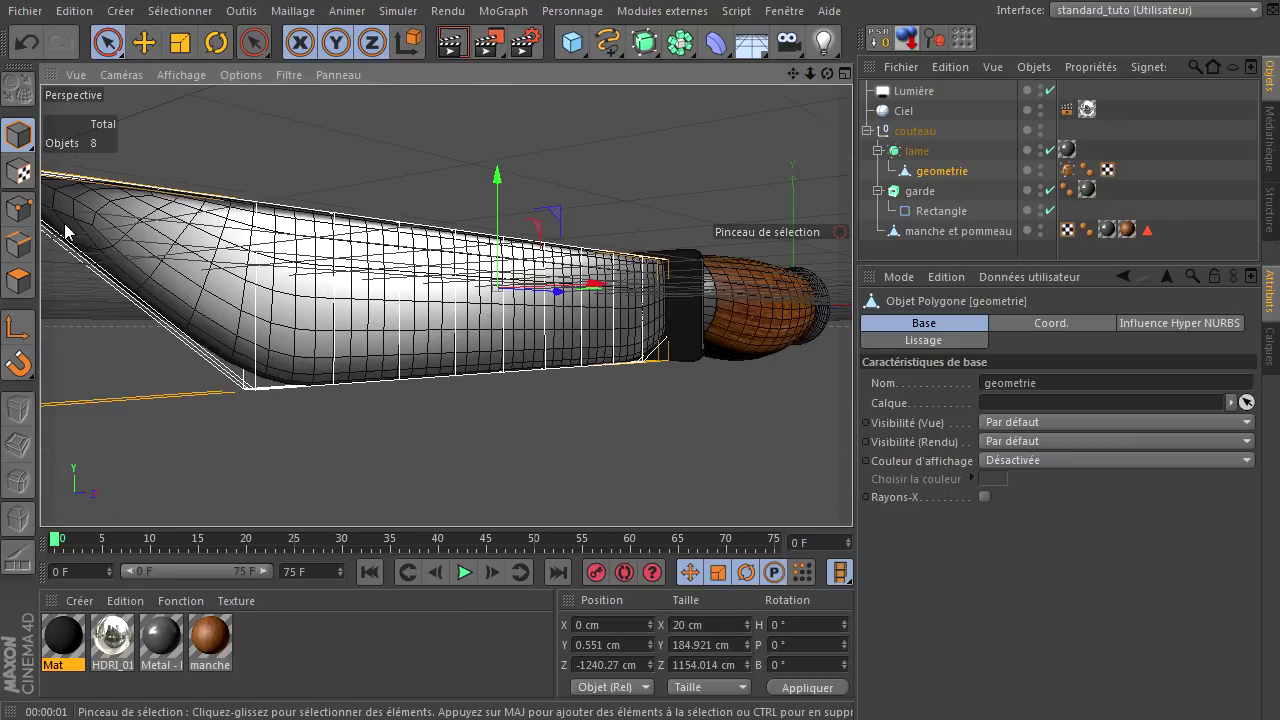
left_click_drag(66, 226, 132, 255, "alt")
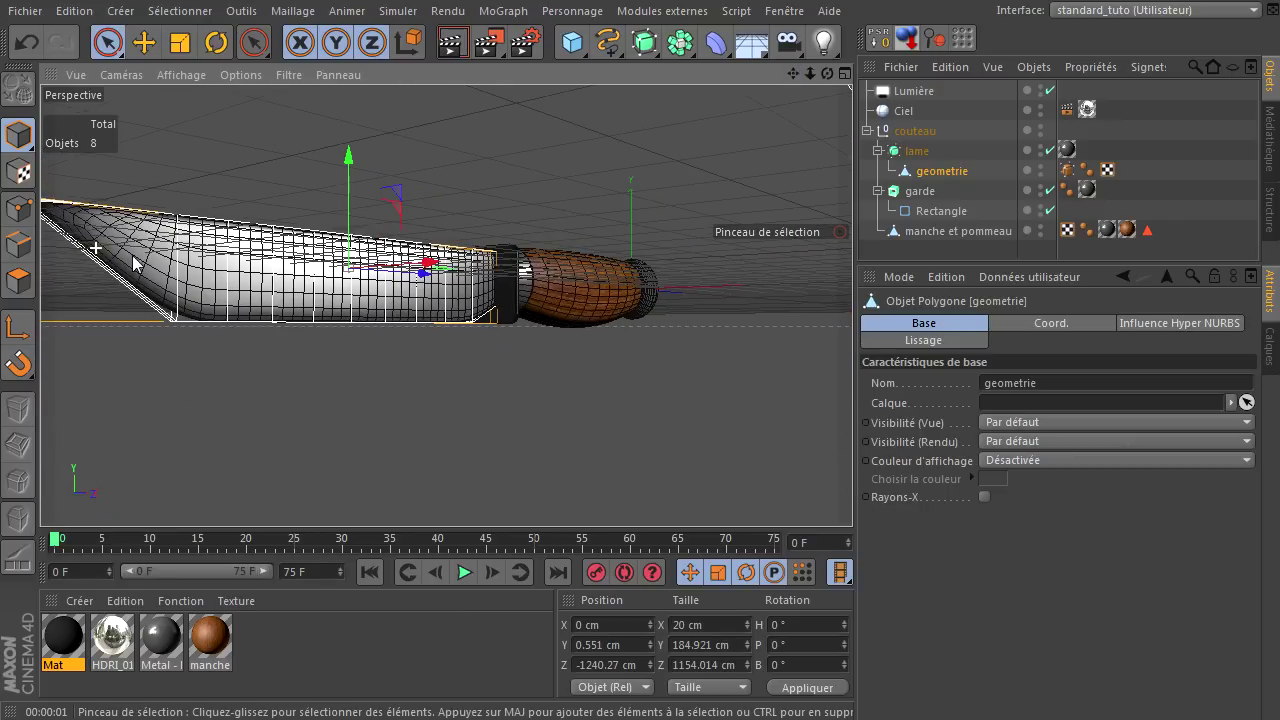
Step: Switch the lame Hyper NURBS off and back on to compare the blade's raw and smoothed shapes
left_click(1049, 150)
left_click_drag(799, 75, 748, 81)
left_click_drag(828, 73, 860, 490)
left_click(1049, 150)
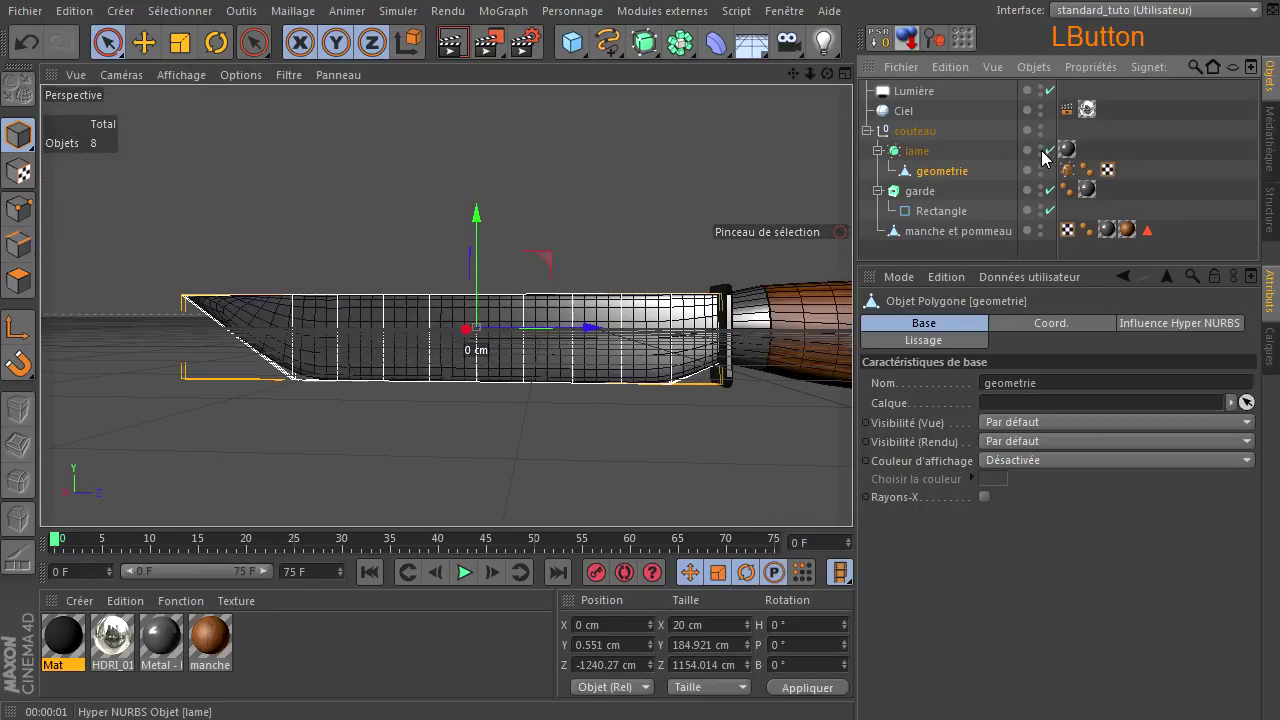
Step: Render a close-up of the blade's tip and cutting edge, and return to a view of the whole knife
scroll(236, 349, "up", 3)
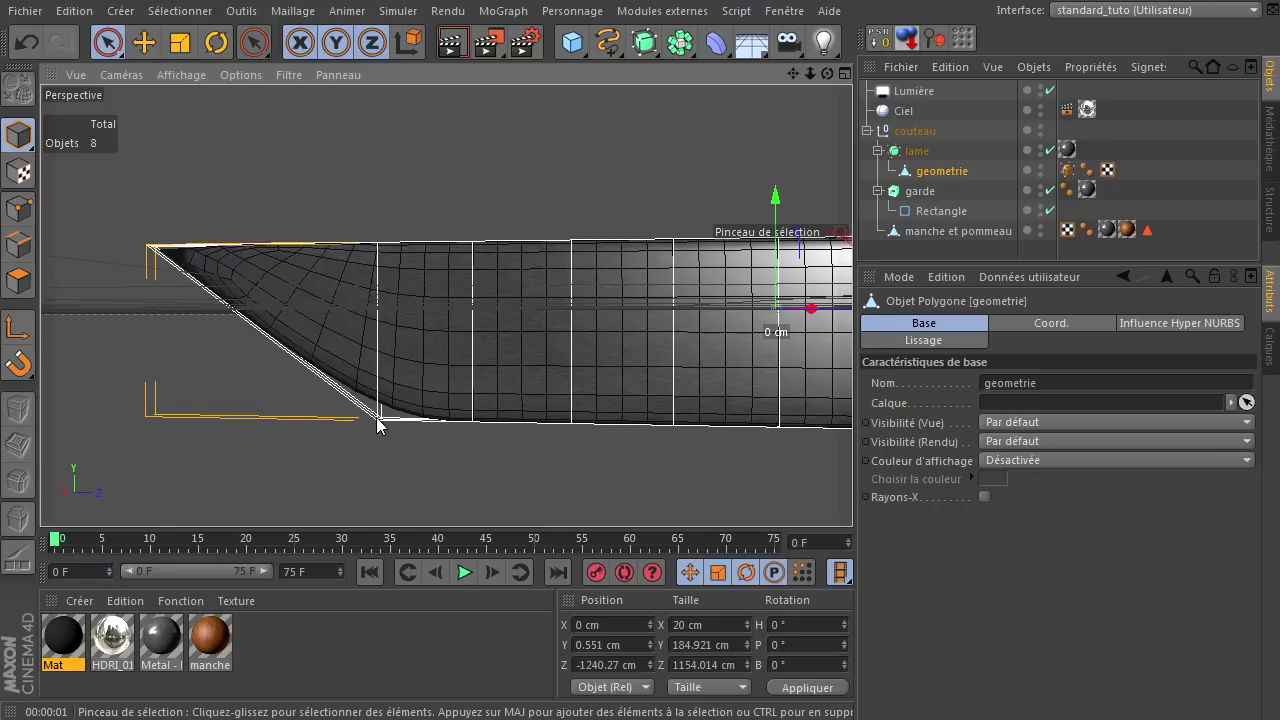
left_click_drag(827, 74, 767, 82)
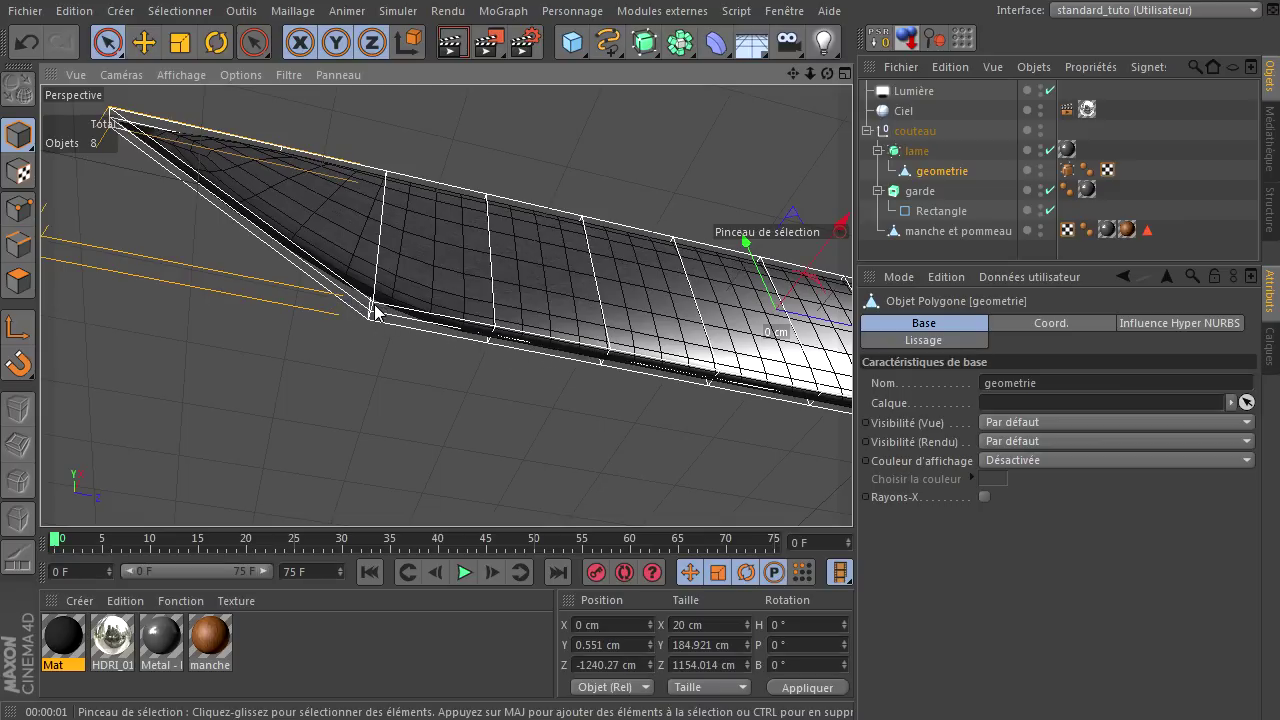
left_click(454, 50)
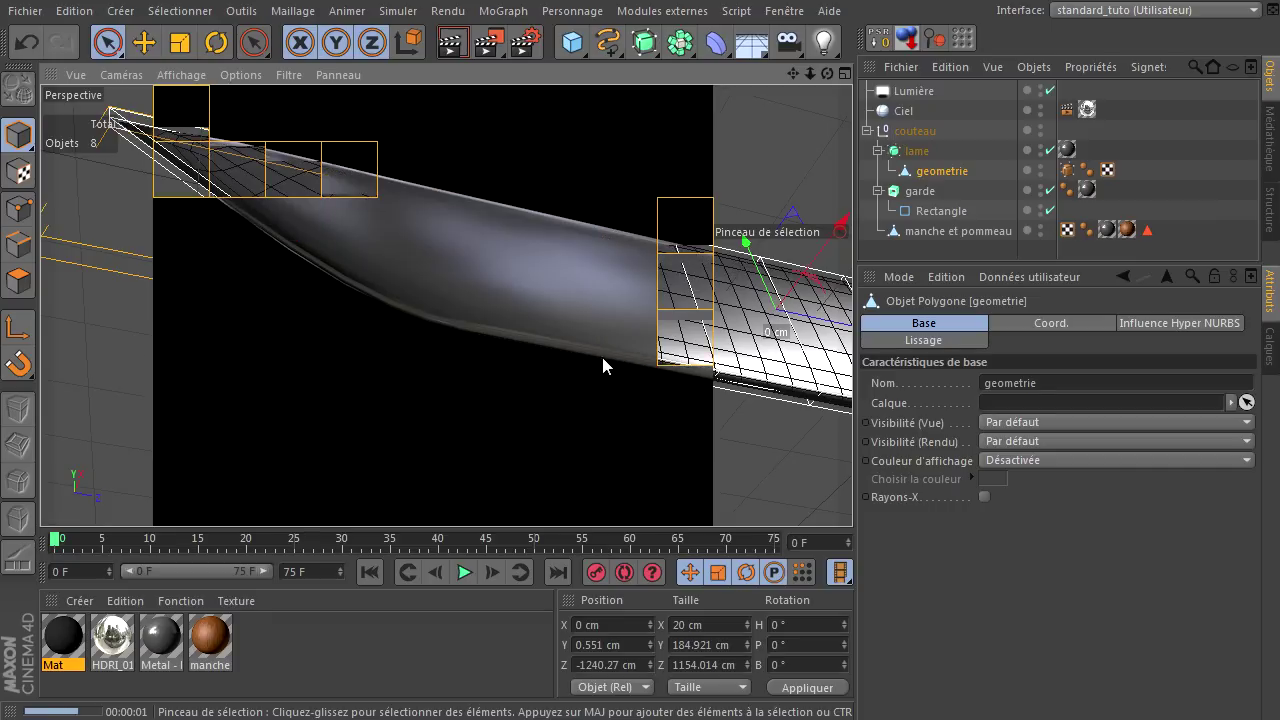
left_click(432, 313)
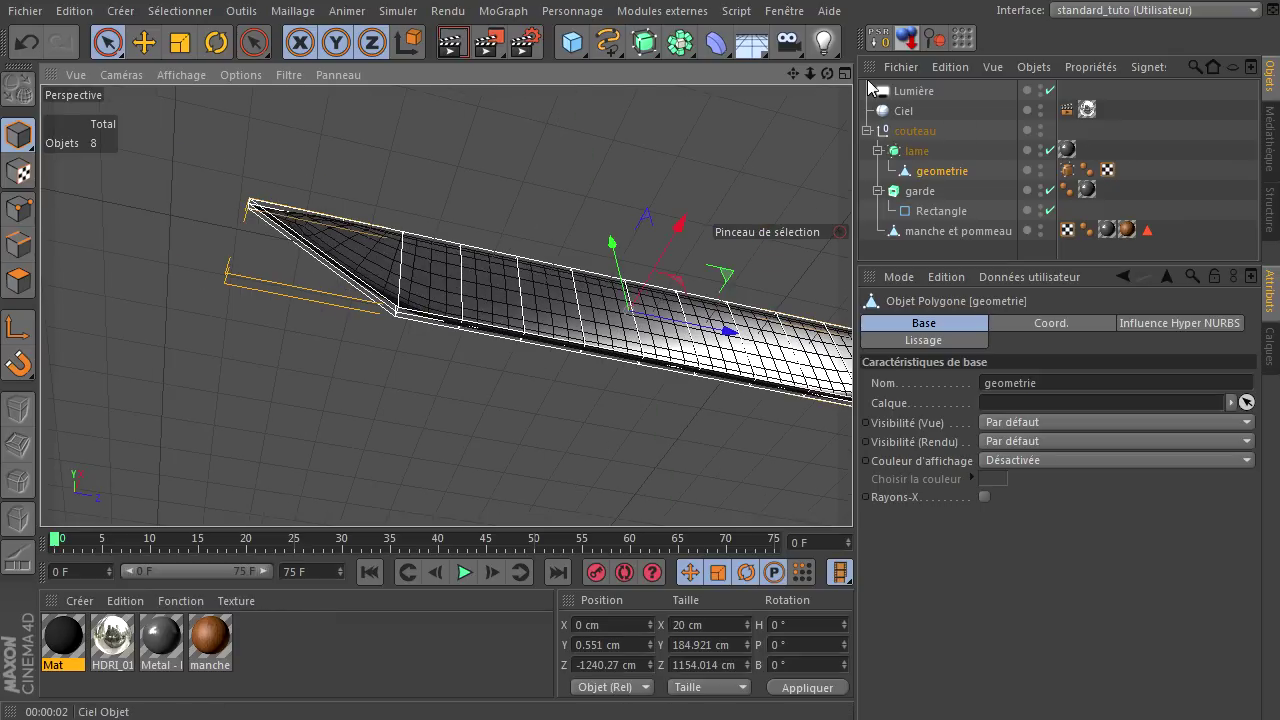
left_click_drag(827, 74, 974, 159)
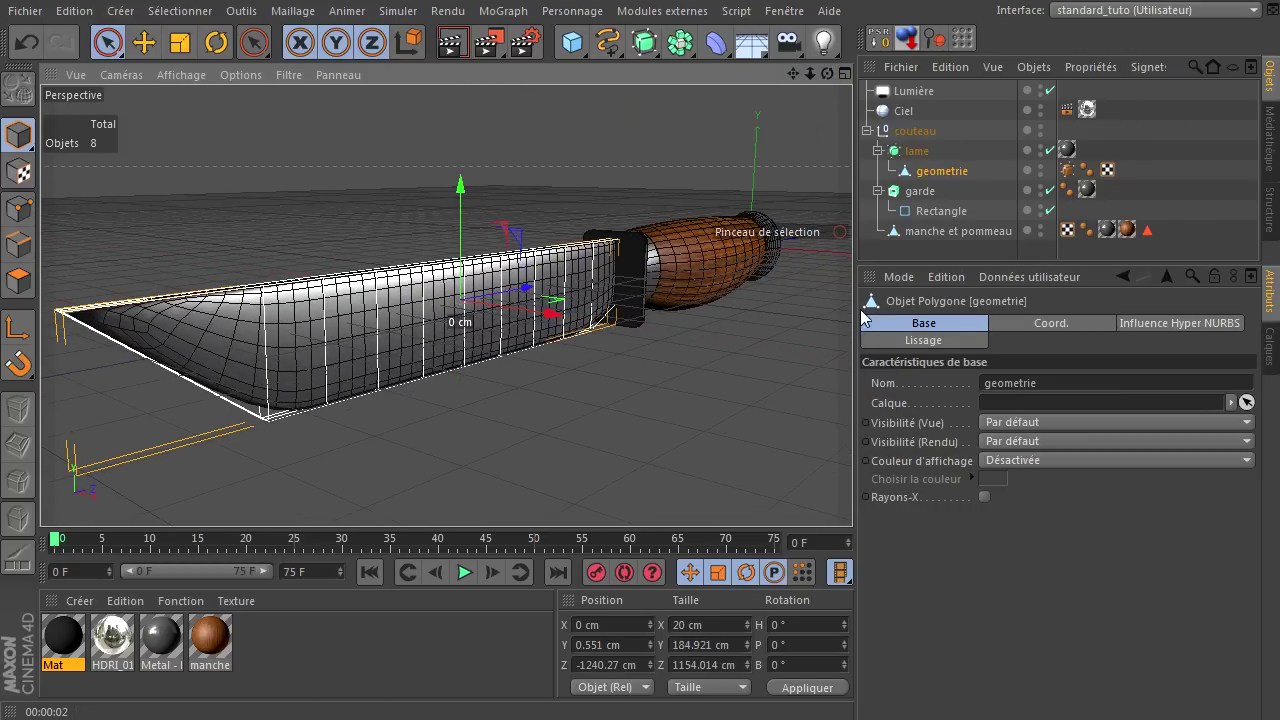
scroll(550, 380, "down", 3)
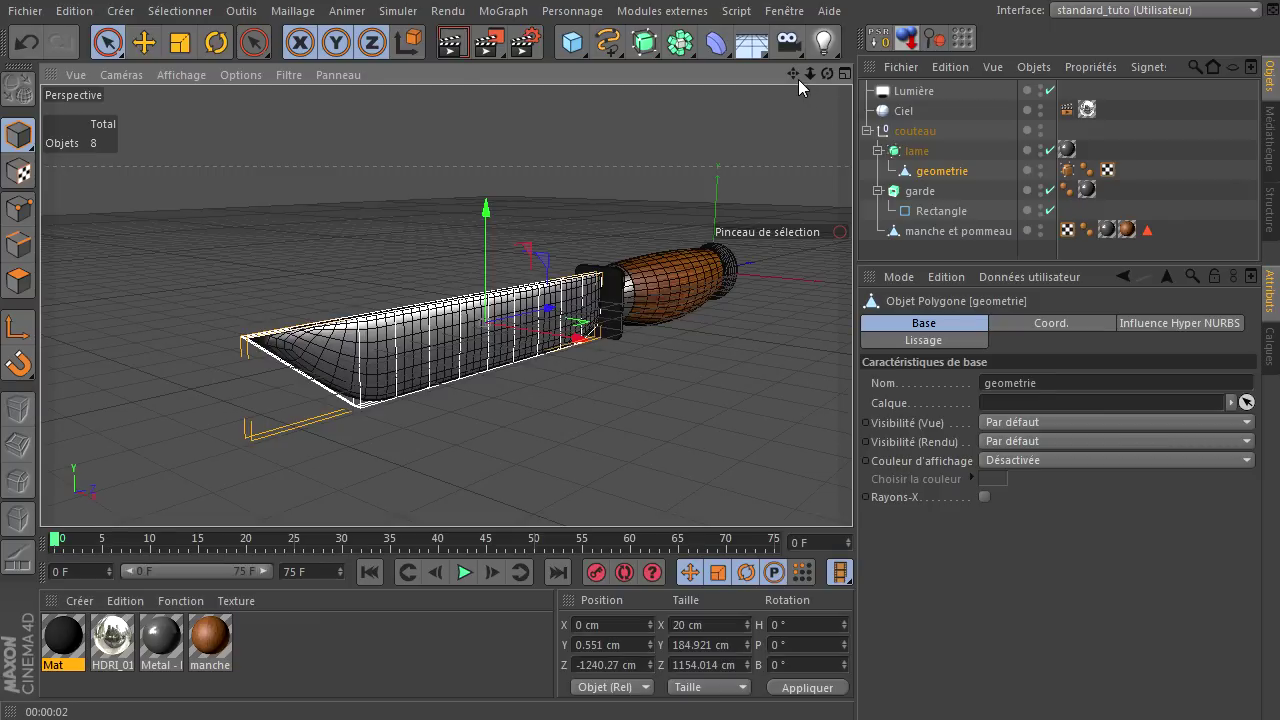
left_click_drag(793, 73, 624, 300)
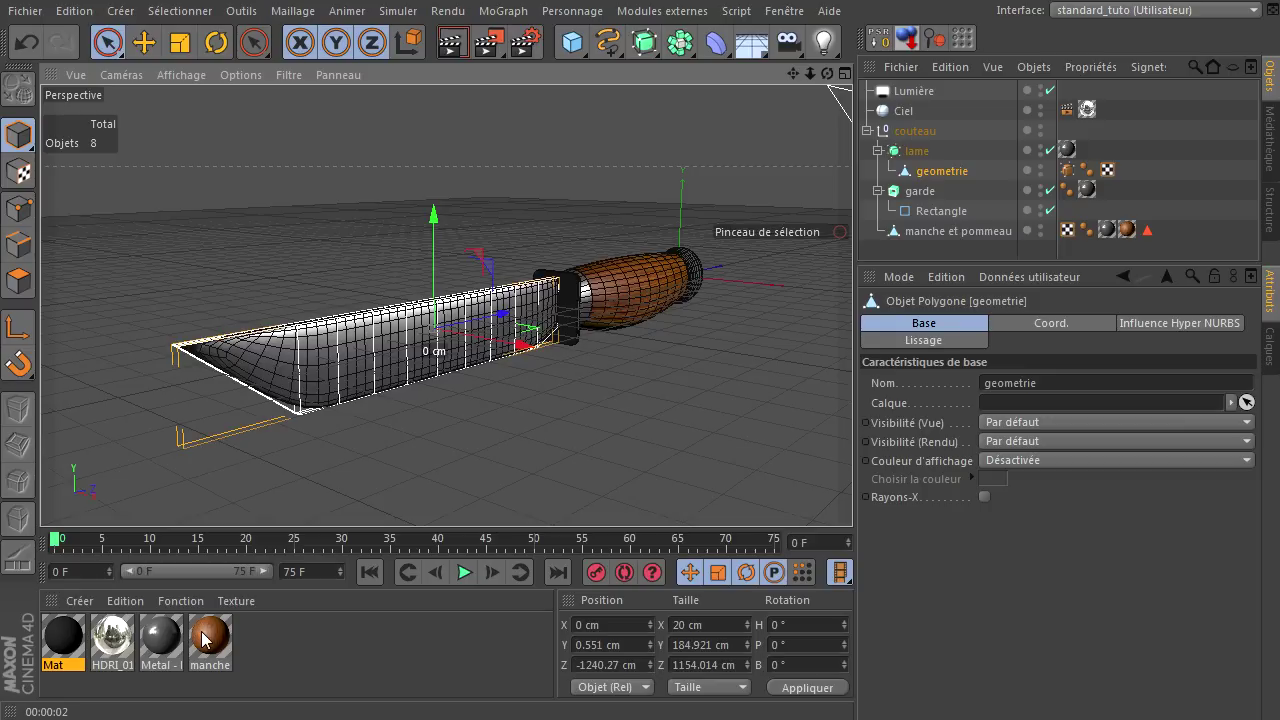
left_click_drag(793, 73, 793, 73)
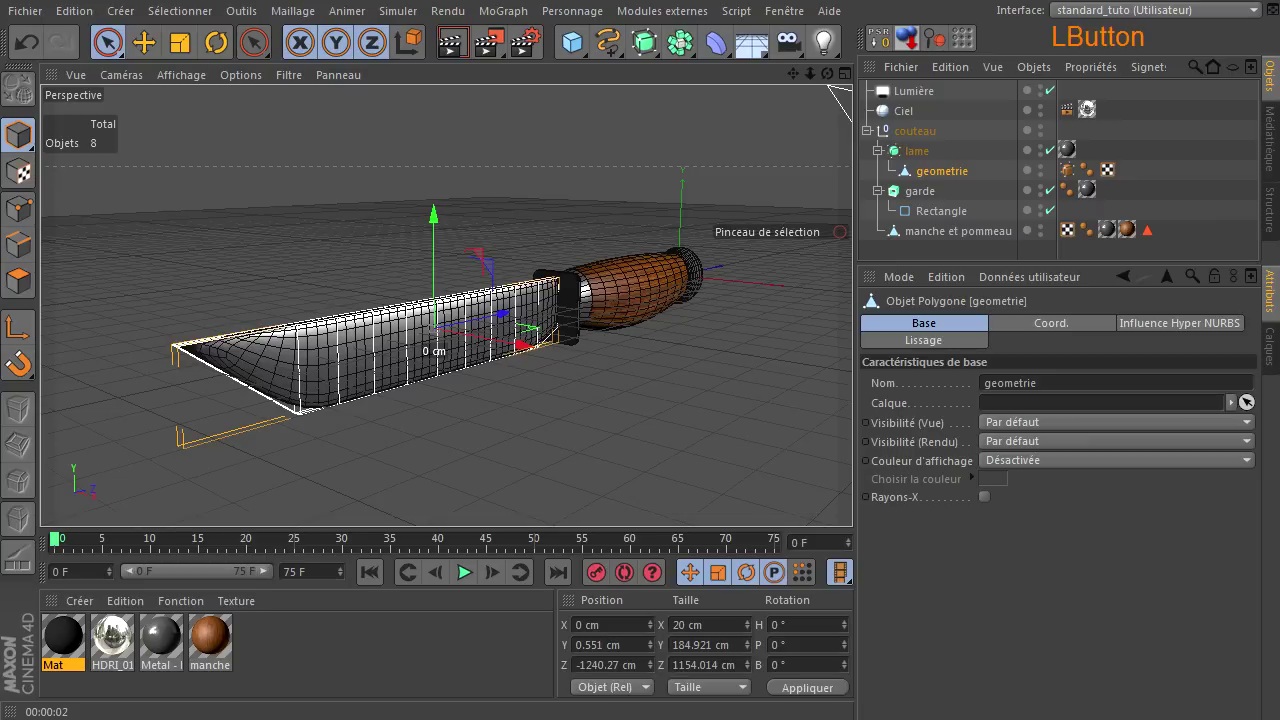
Step: Switch to Windows Explorer, browse the wood images in the bois texture folder, preview 9.jpg, and return to Cinema 4D
left_click_drag(1279, 16, 1013, 46)
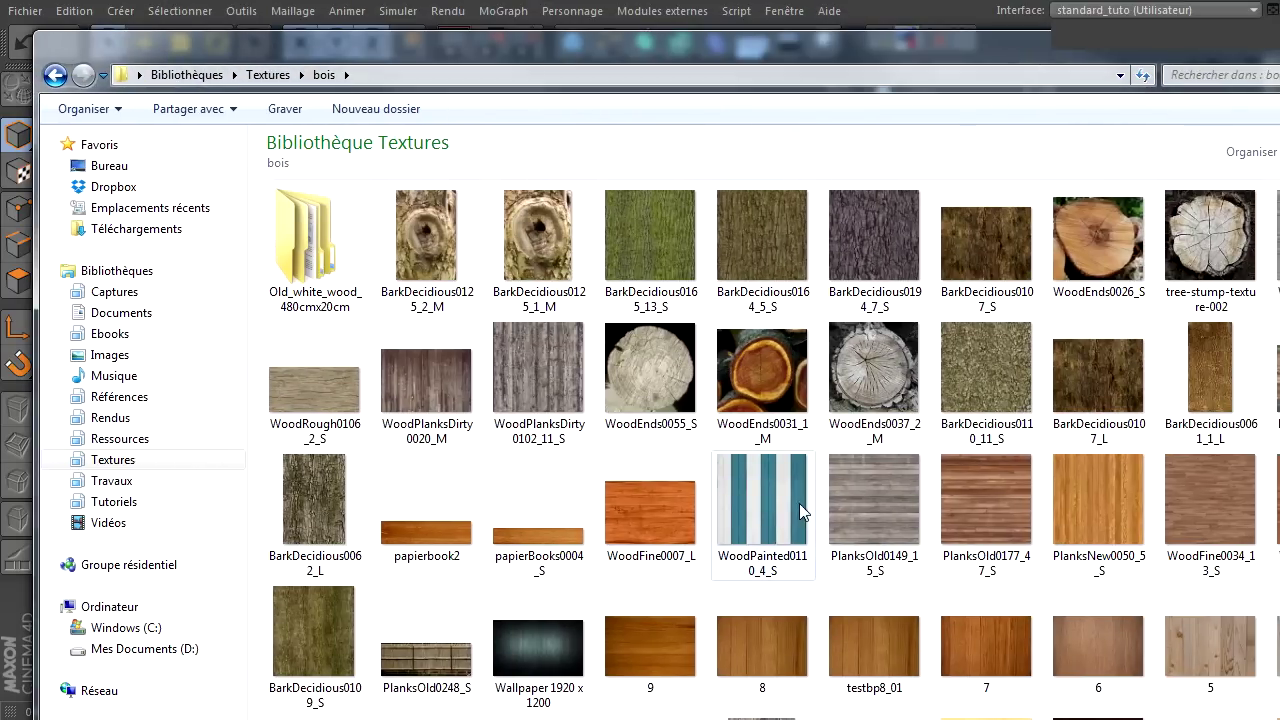
left_click(638, 612)
scroll(665, 549, "down", 10)
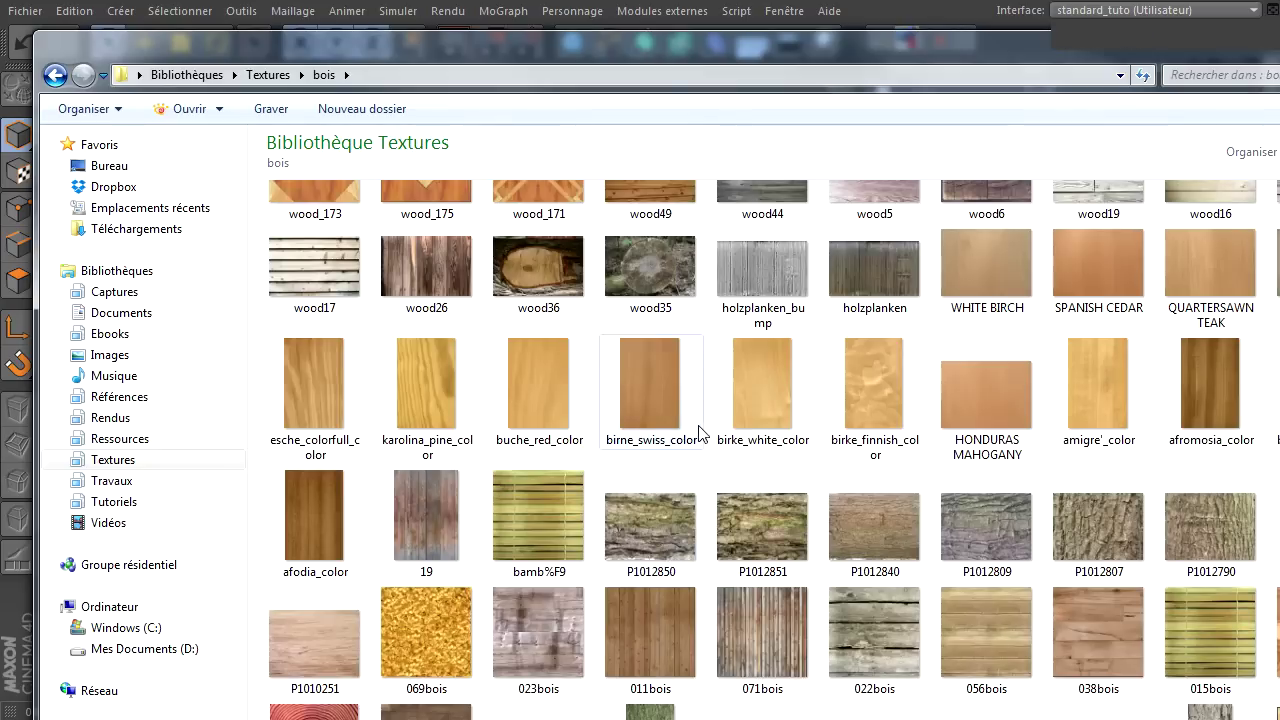
scroll(700, 400, "up", 10)
double_click(639, 250)
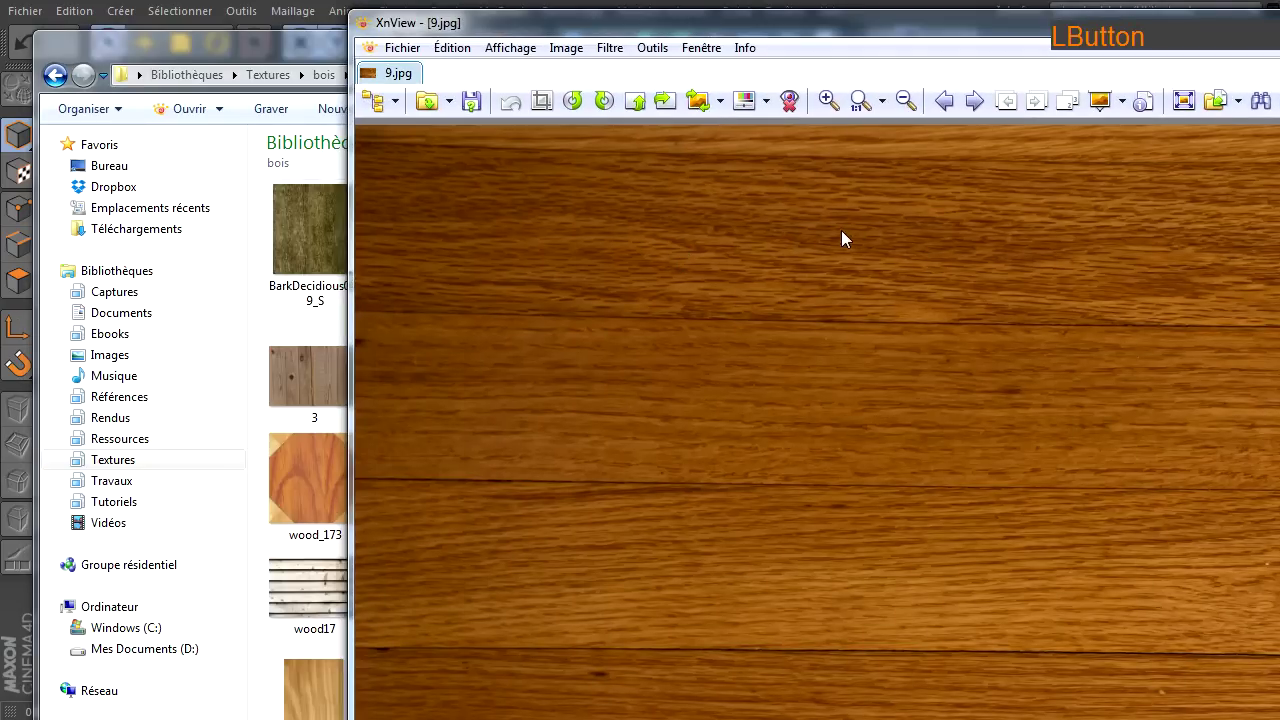
double_click(530, 510)
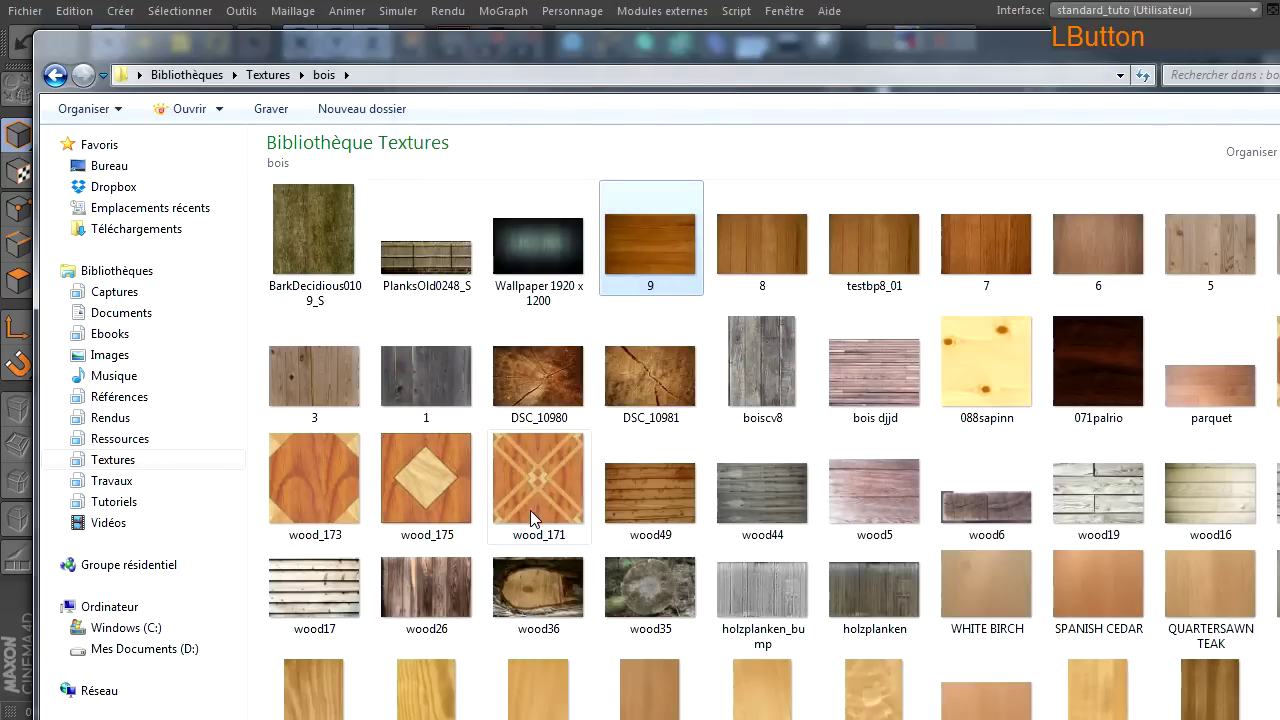
scroll(529, 512, "up", 3)
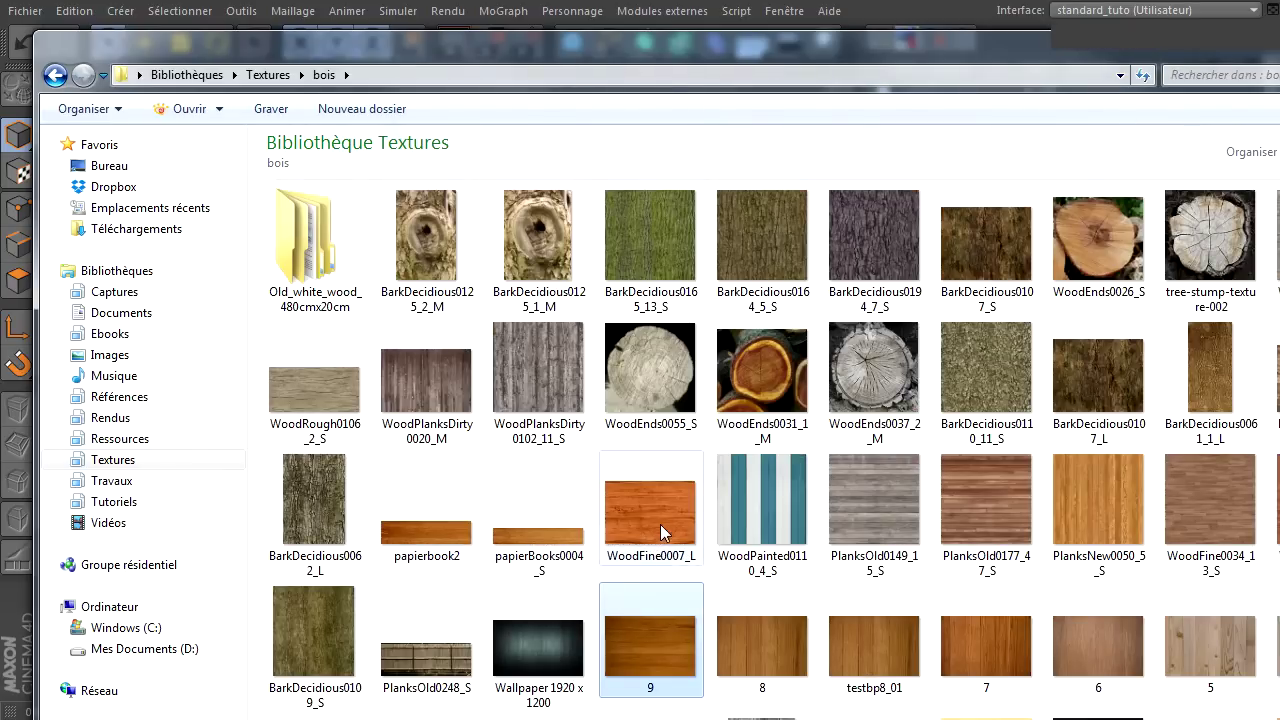
left_click(863, 55)
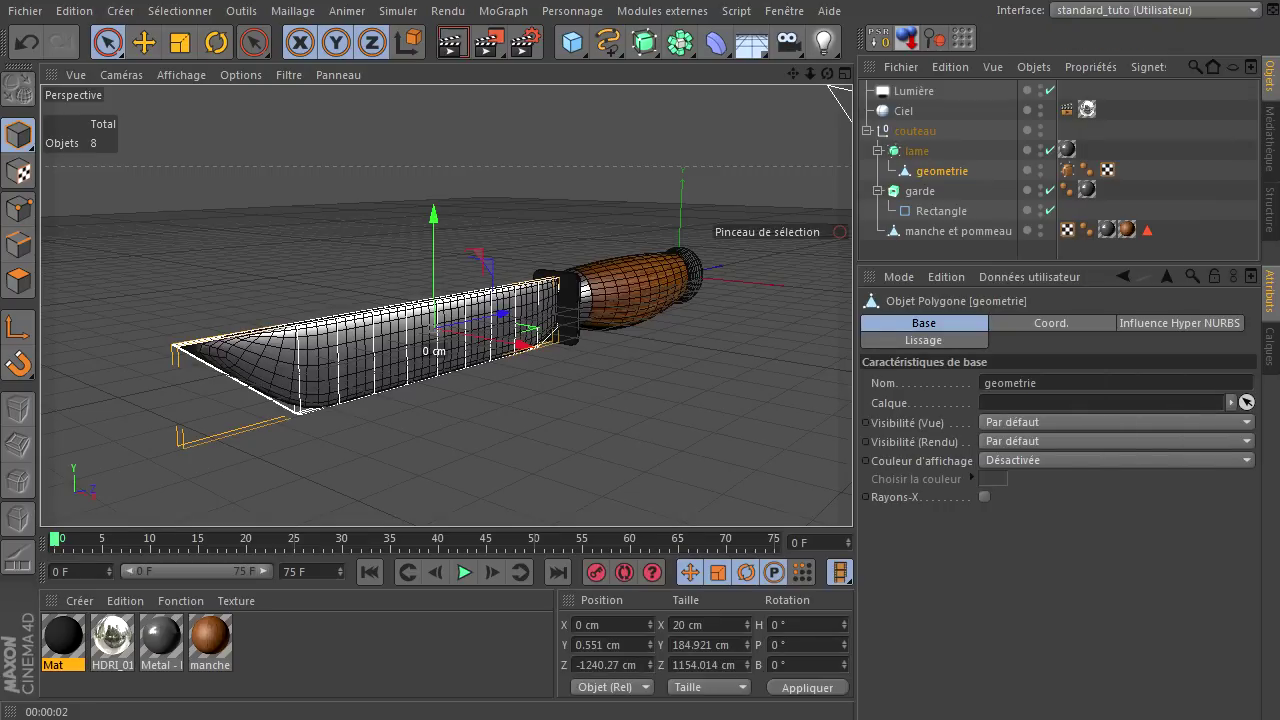